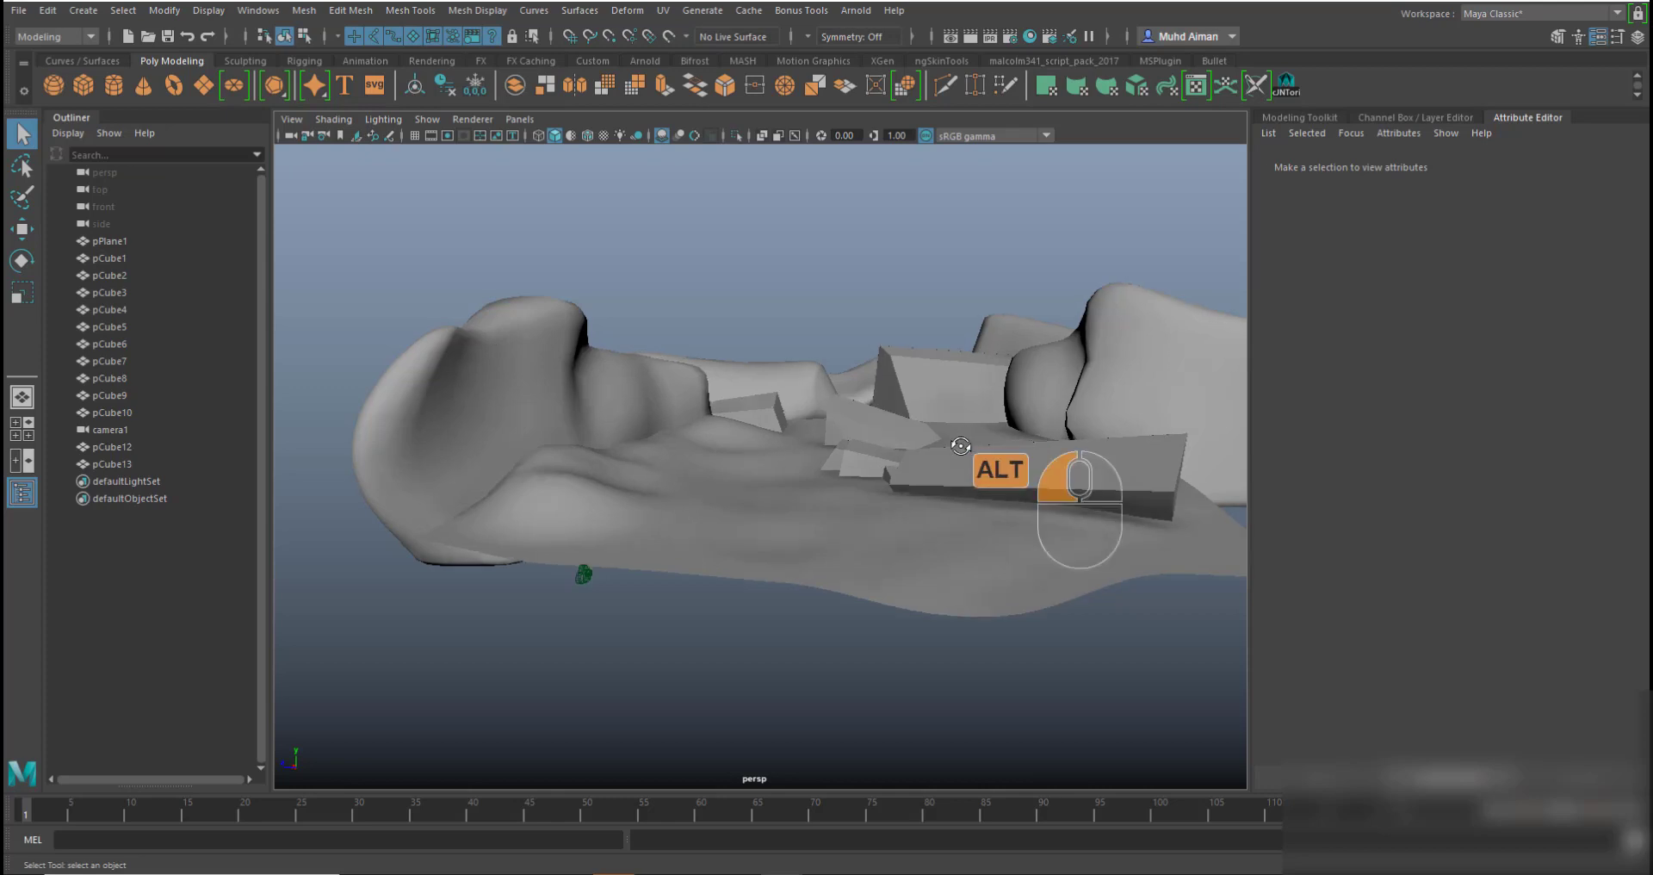
- Examine the blocked-out terrain, checking the rounded cliffs, ground plane and box-shaped rocks from several angles
alt+right_drag(782, 465, 839, 492)
alt+drag(838, 492, 886, 411)
alt+drag(946, 464, 880, 511)
click(449, 427)
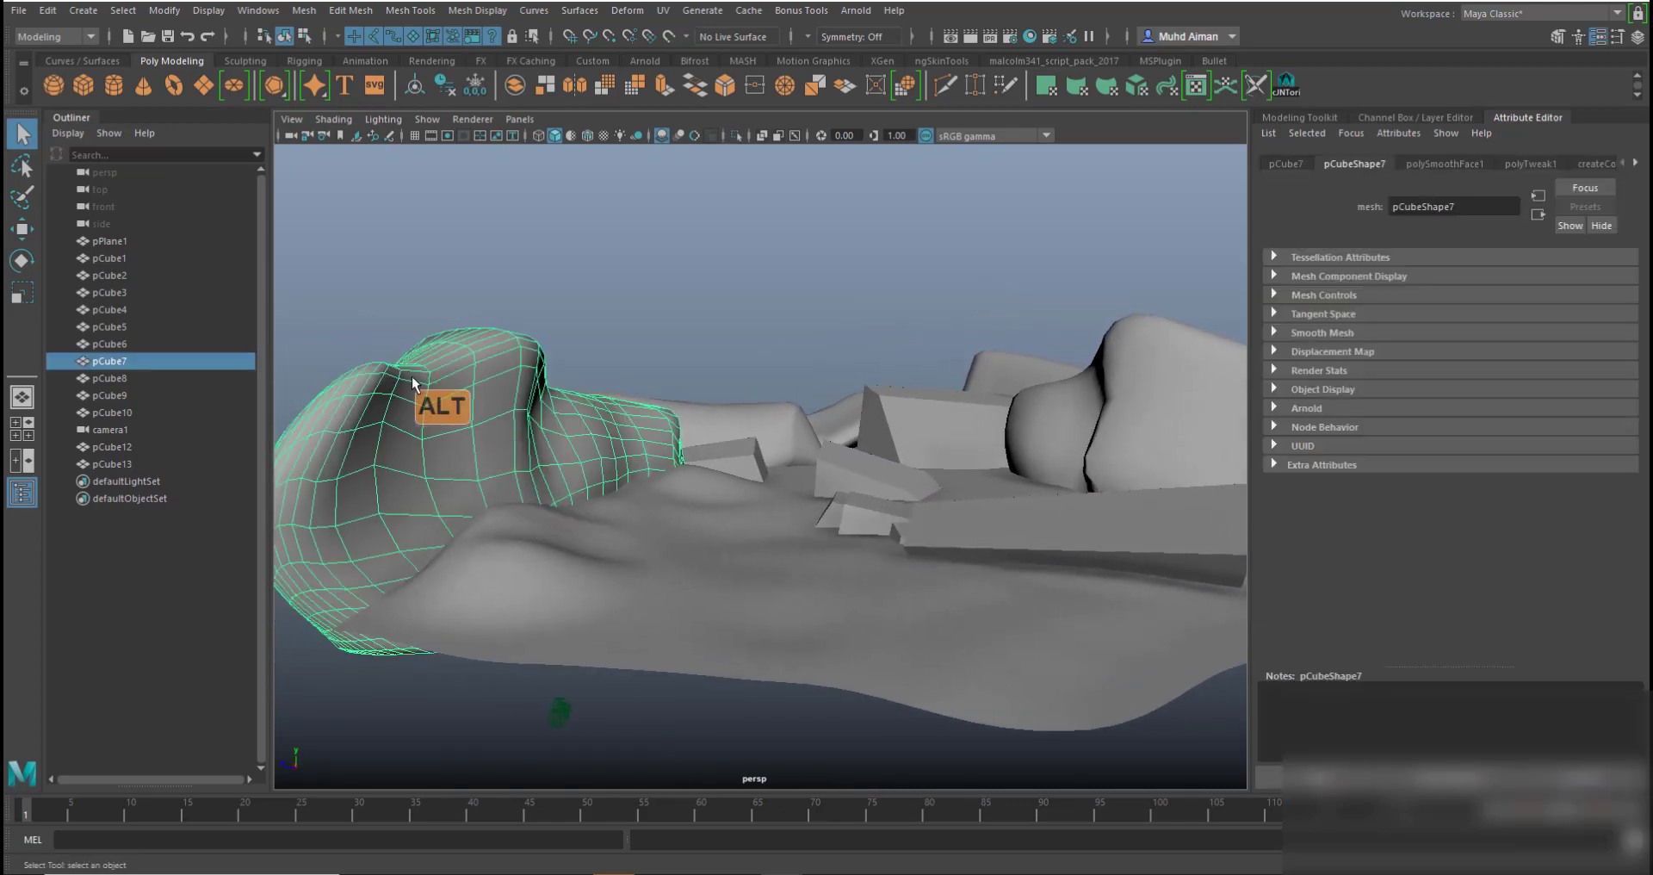
click(596, 510)
alt+drag(1016, 488, 968, 508)
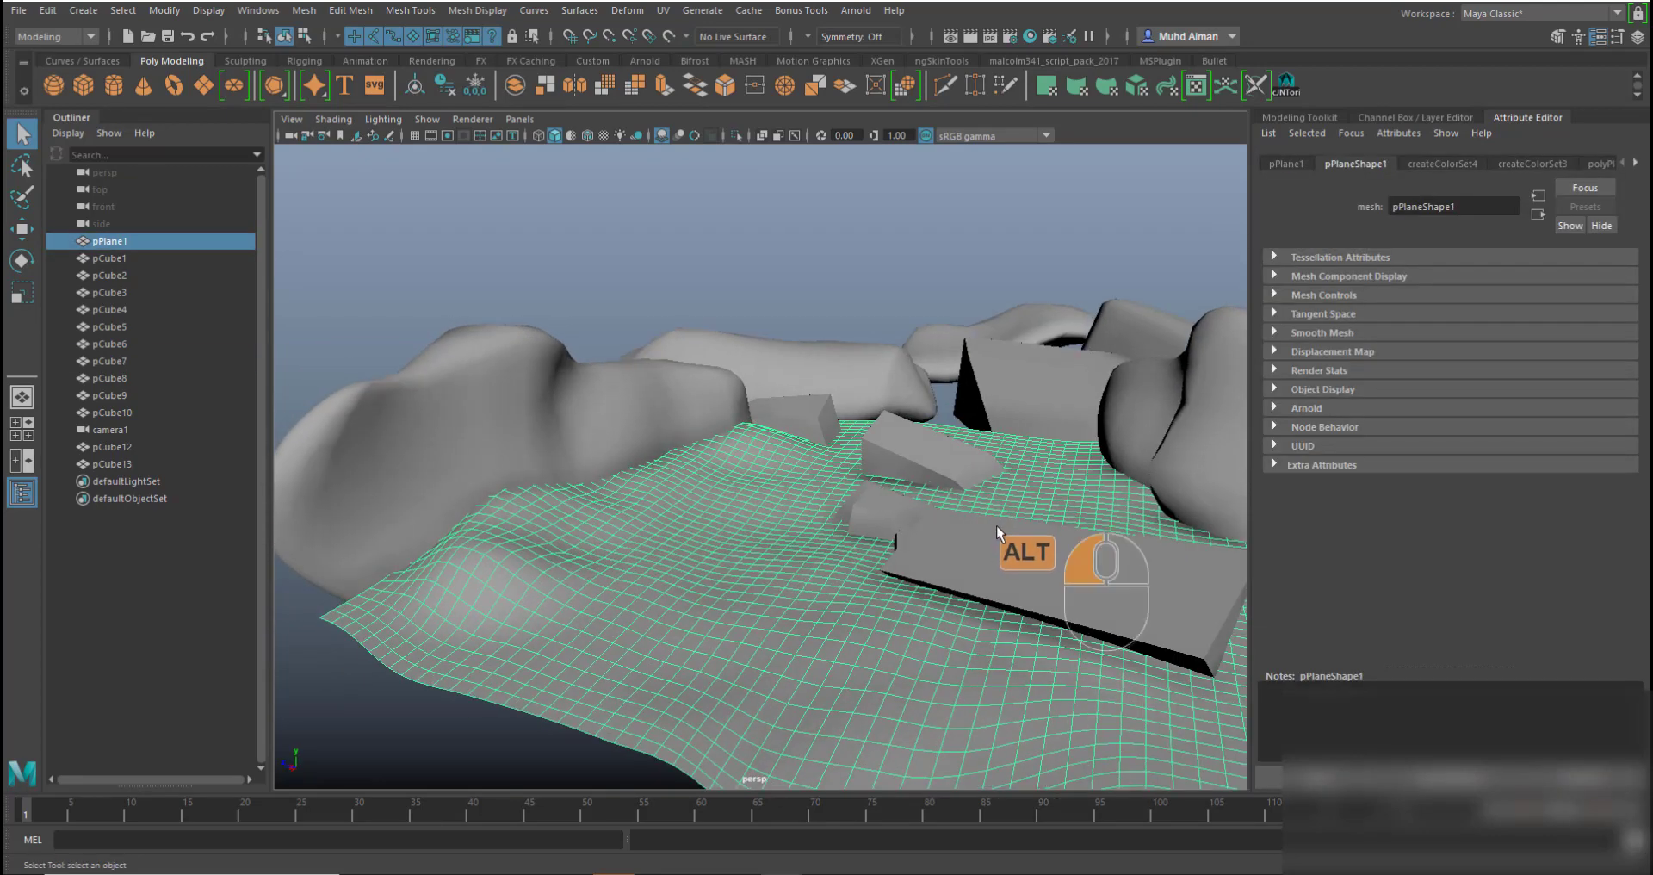
click(995, 525)
click(865, 514)
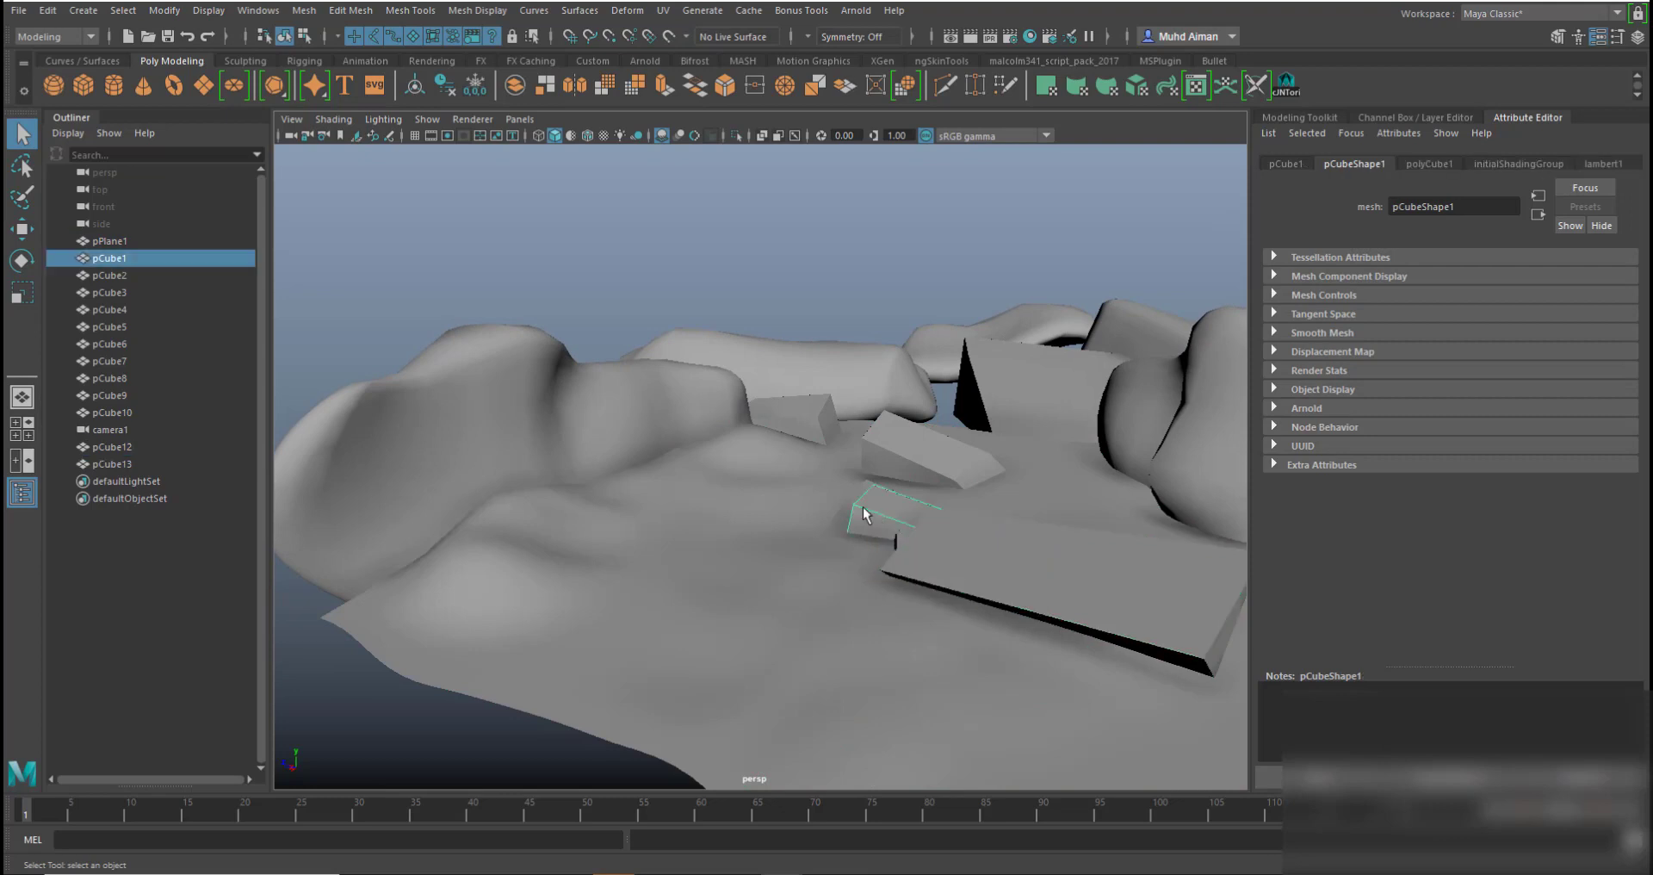
click(912, 429)
click(778, 415)
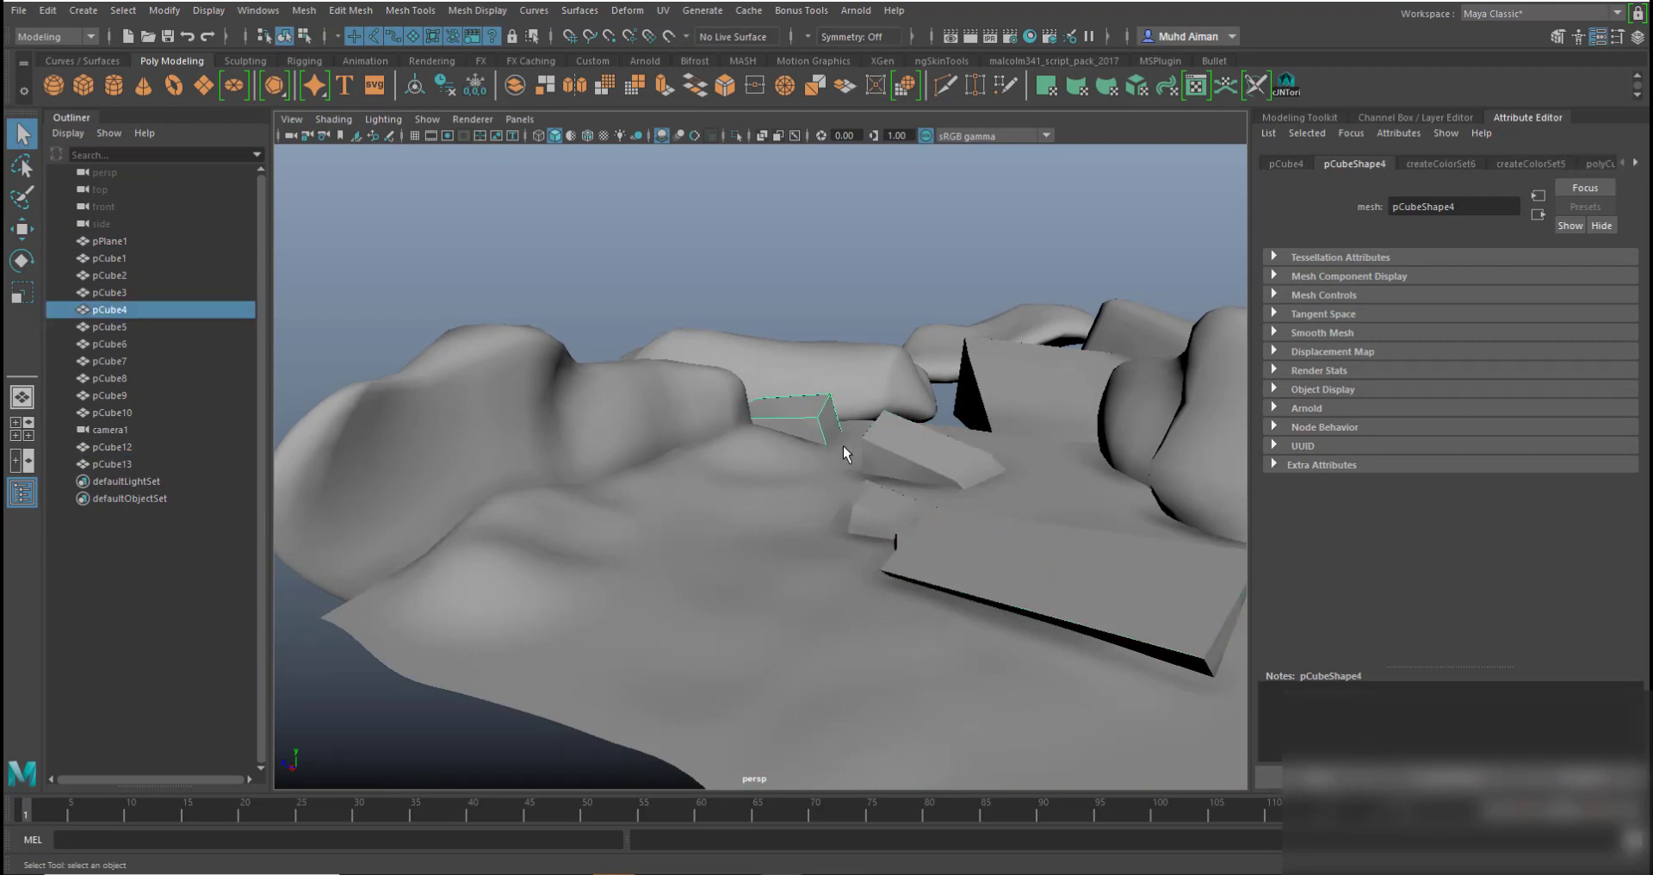
alt+drag(816, 448, 720, 439)
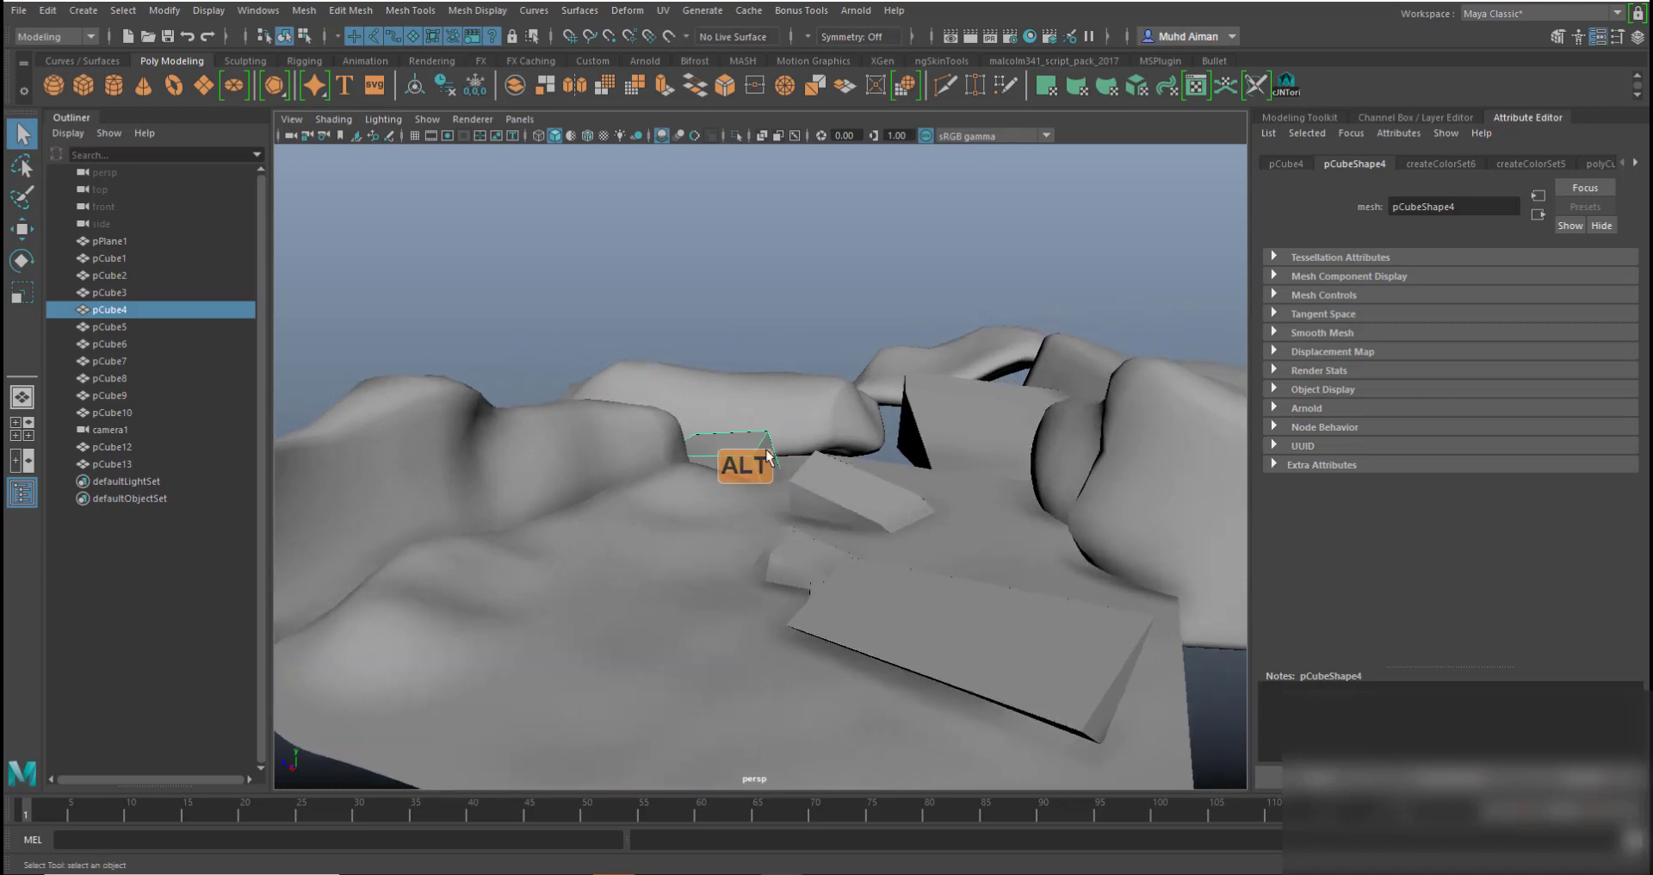
alt+drag(881, 505, 642, 602)
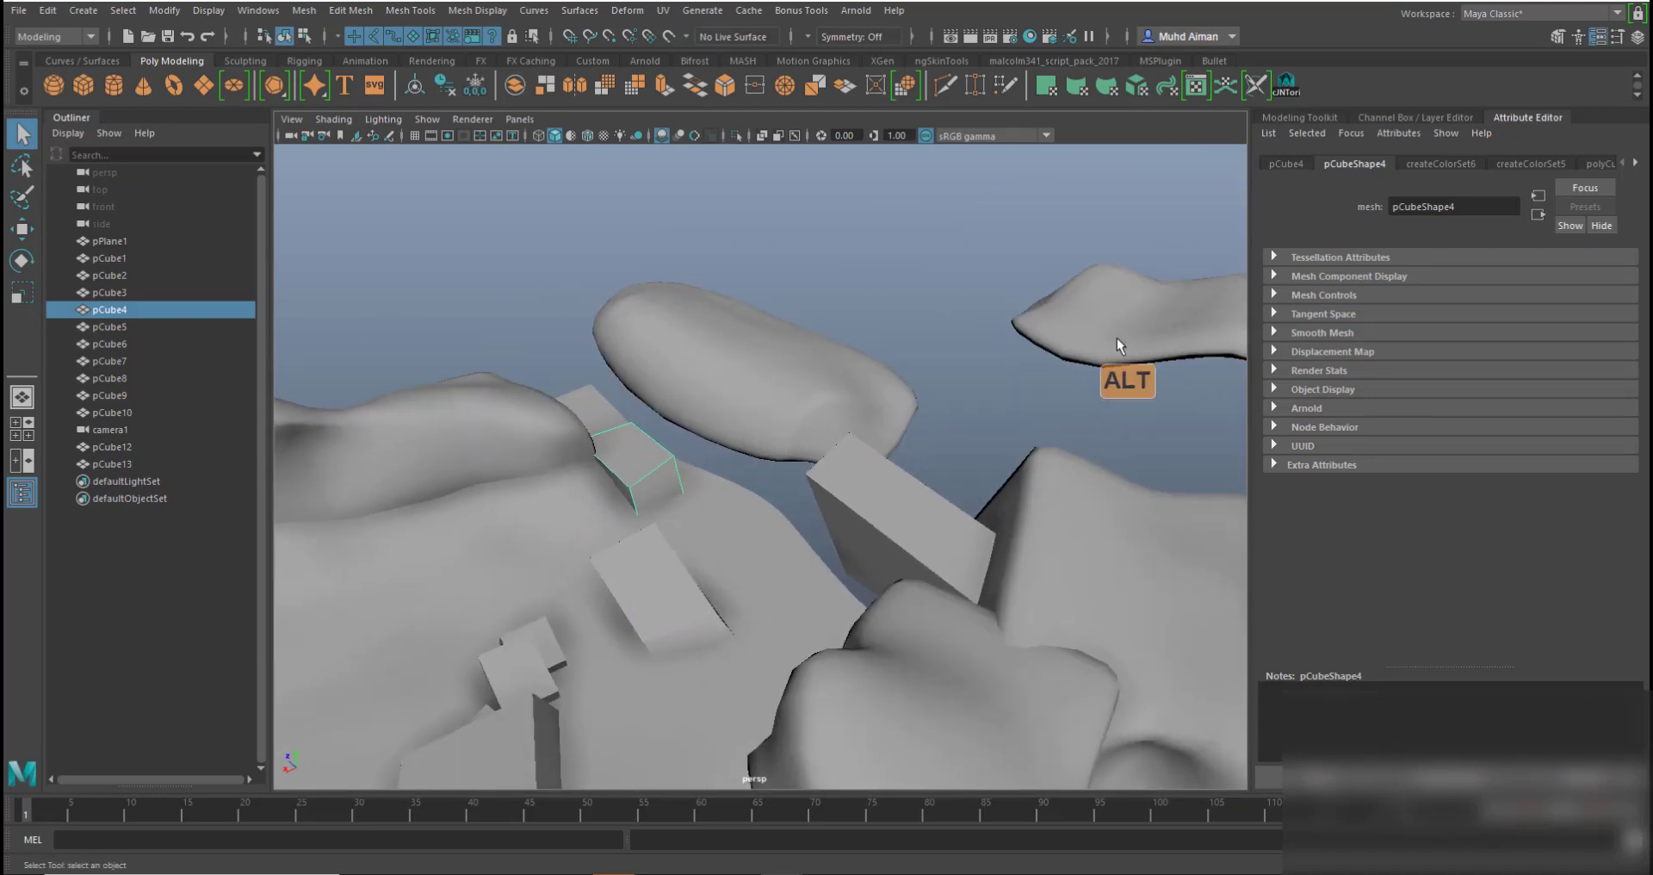
alt+drag(955, 449, 830, 410)
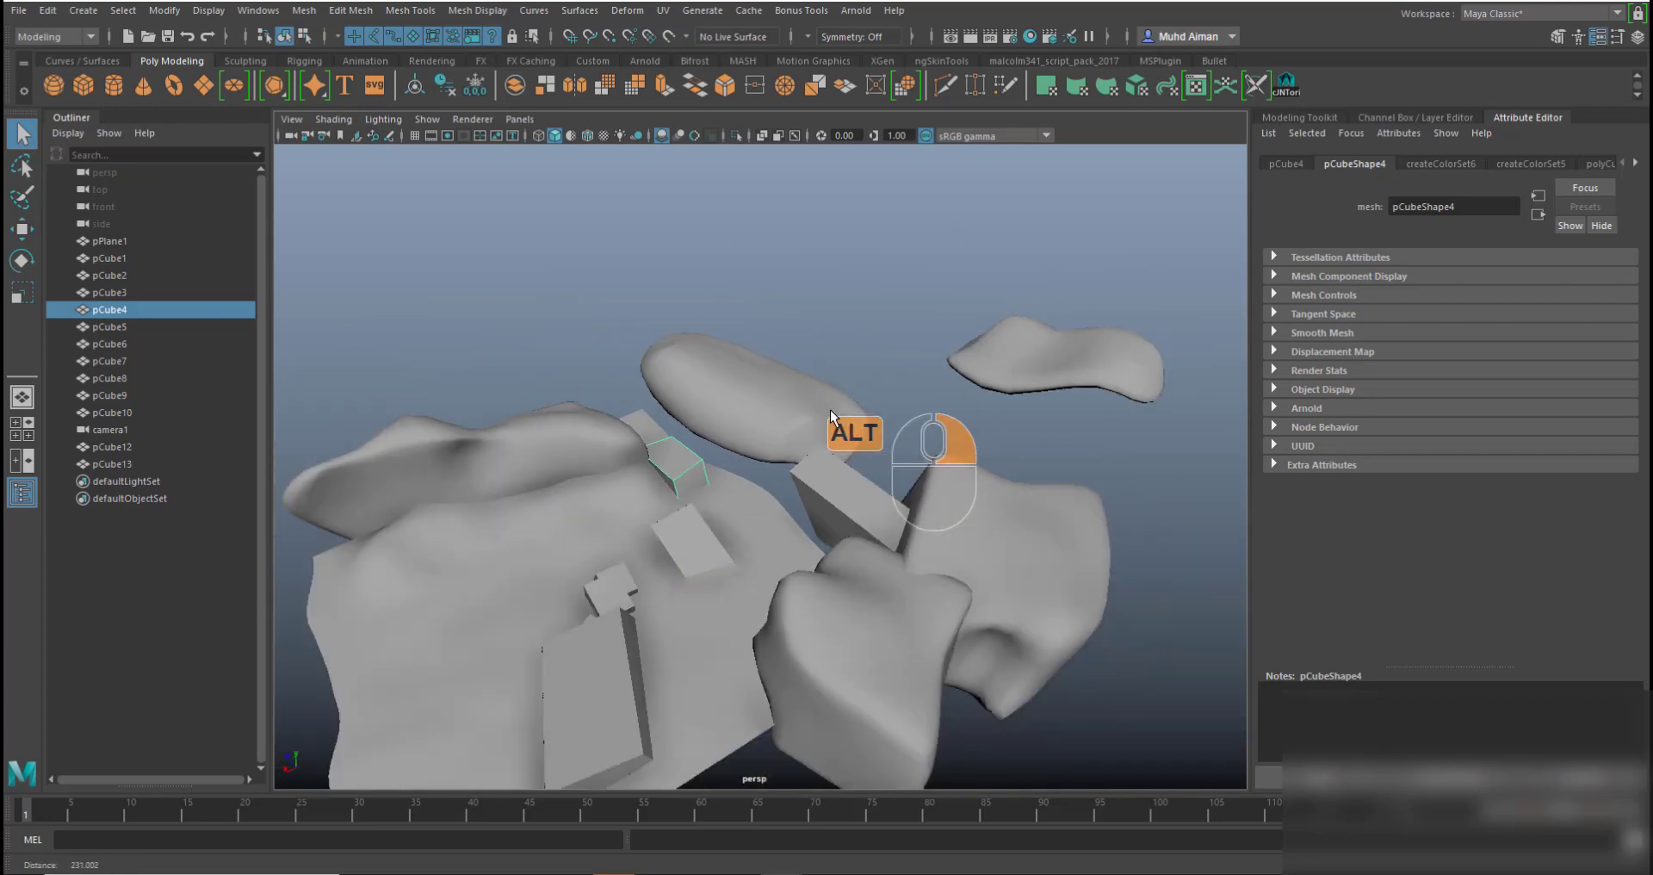
alt+drag(707, 575, 818, 500)
scroll(910, 352, down, 3)
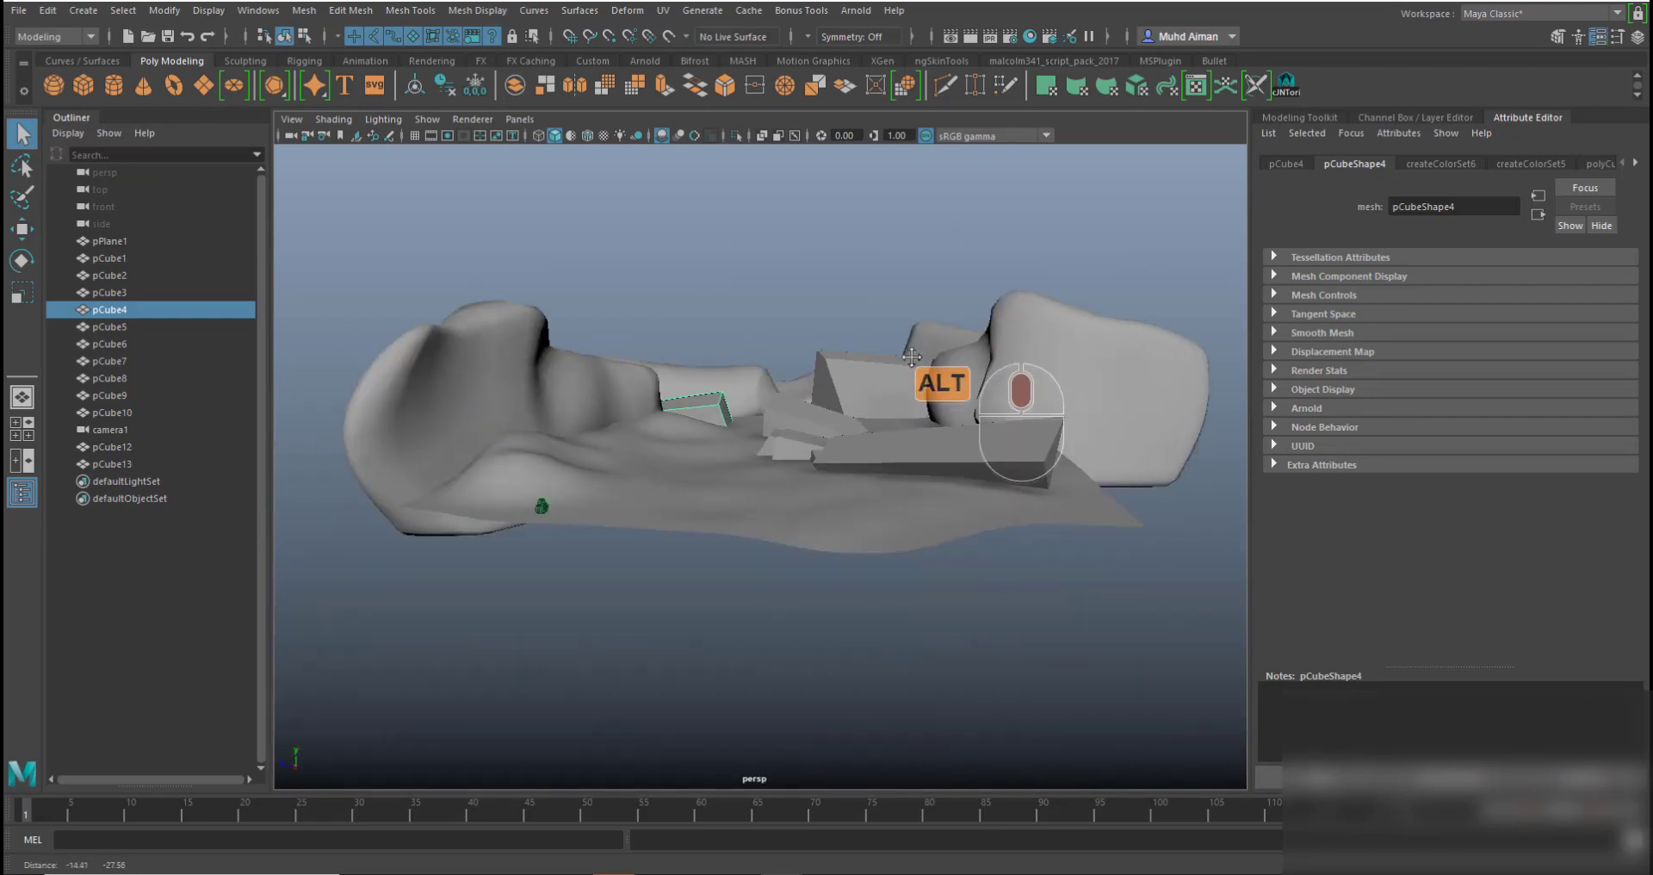
- Select camera1 in front of the terrain and look through it in the viewport
alt+drag(911, 352, 687, 541)
scroll(773, 594, up, 3)
alt+drag(773, 594, 717, 592)
drag(563, 535, 607, 280)
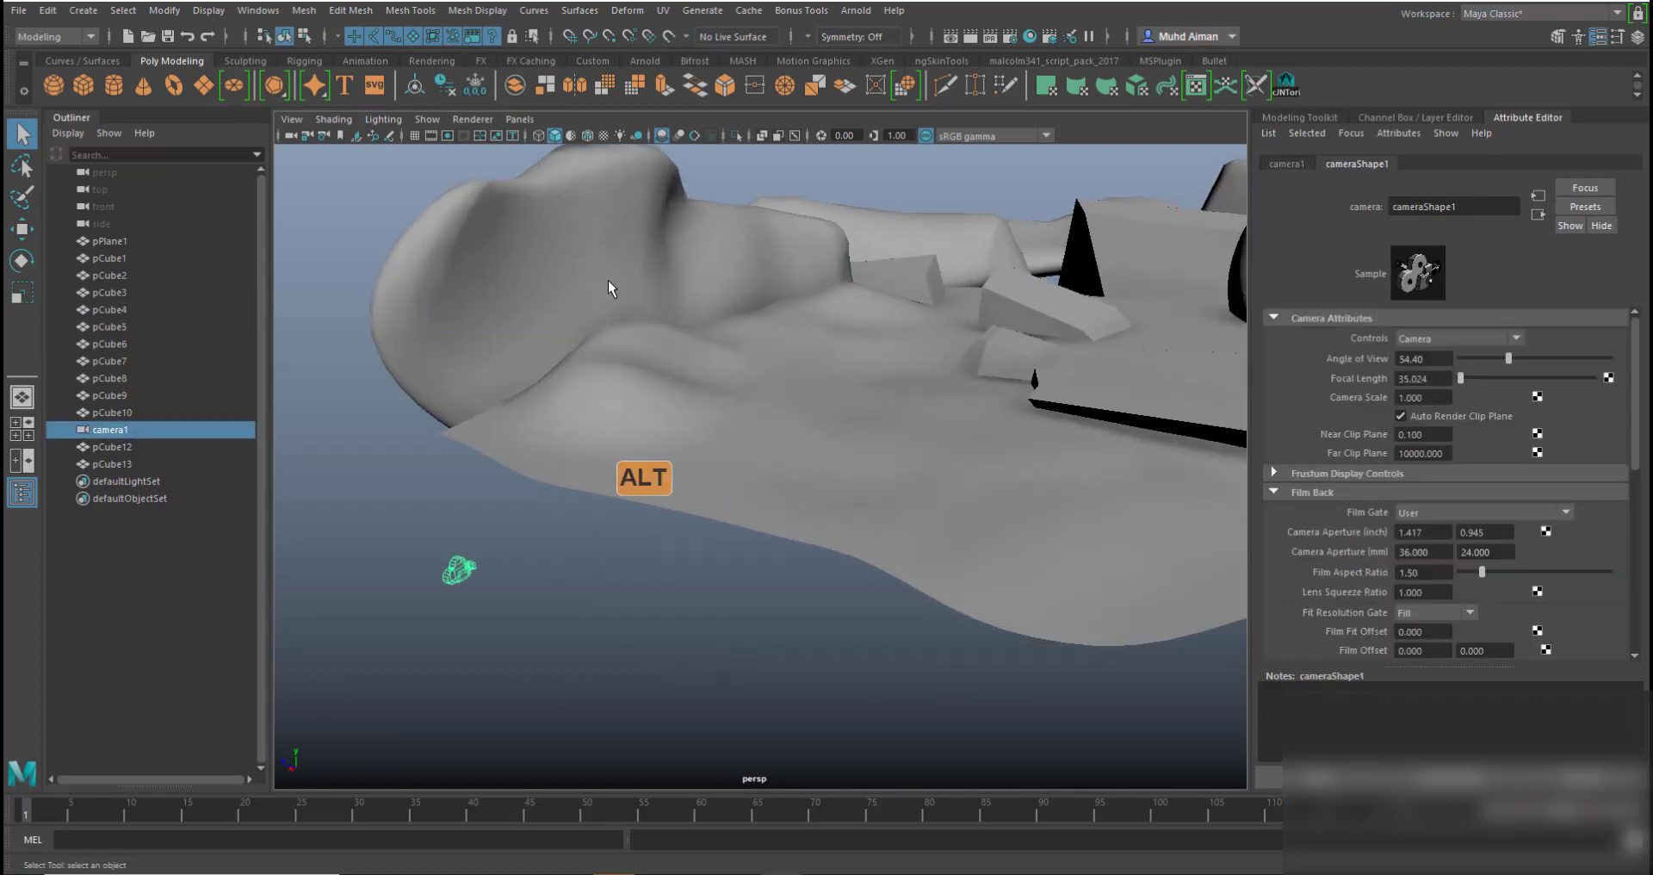
click(519, 120)
mouse_move(608, 133)
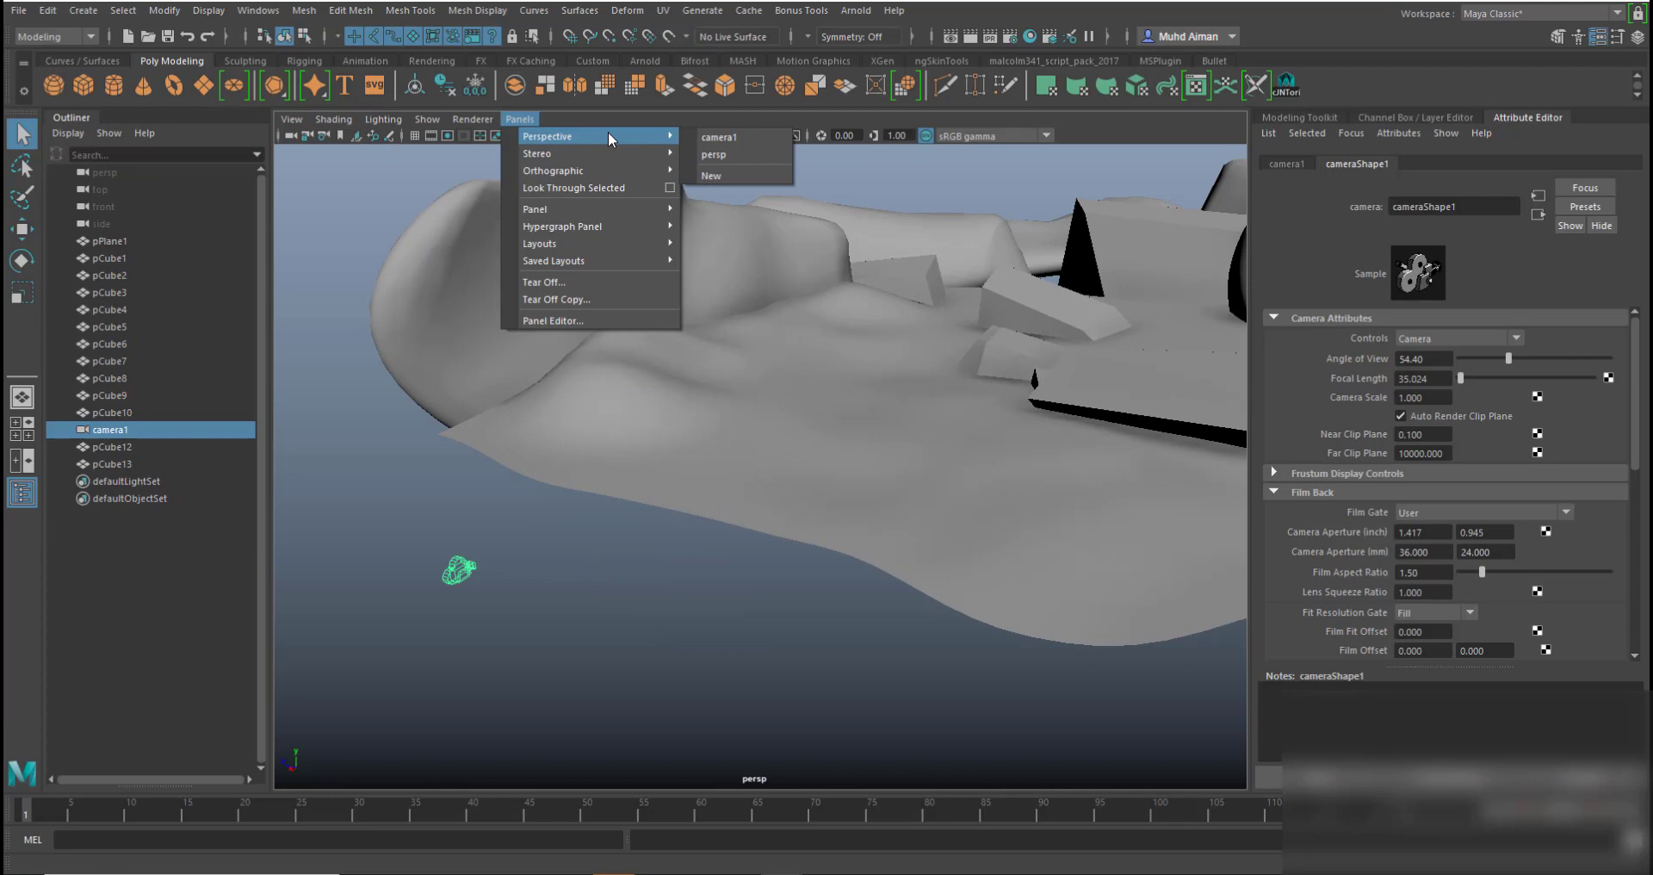
click(732, 141)
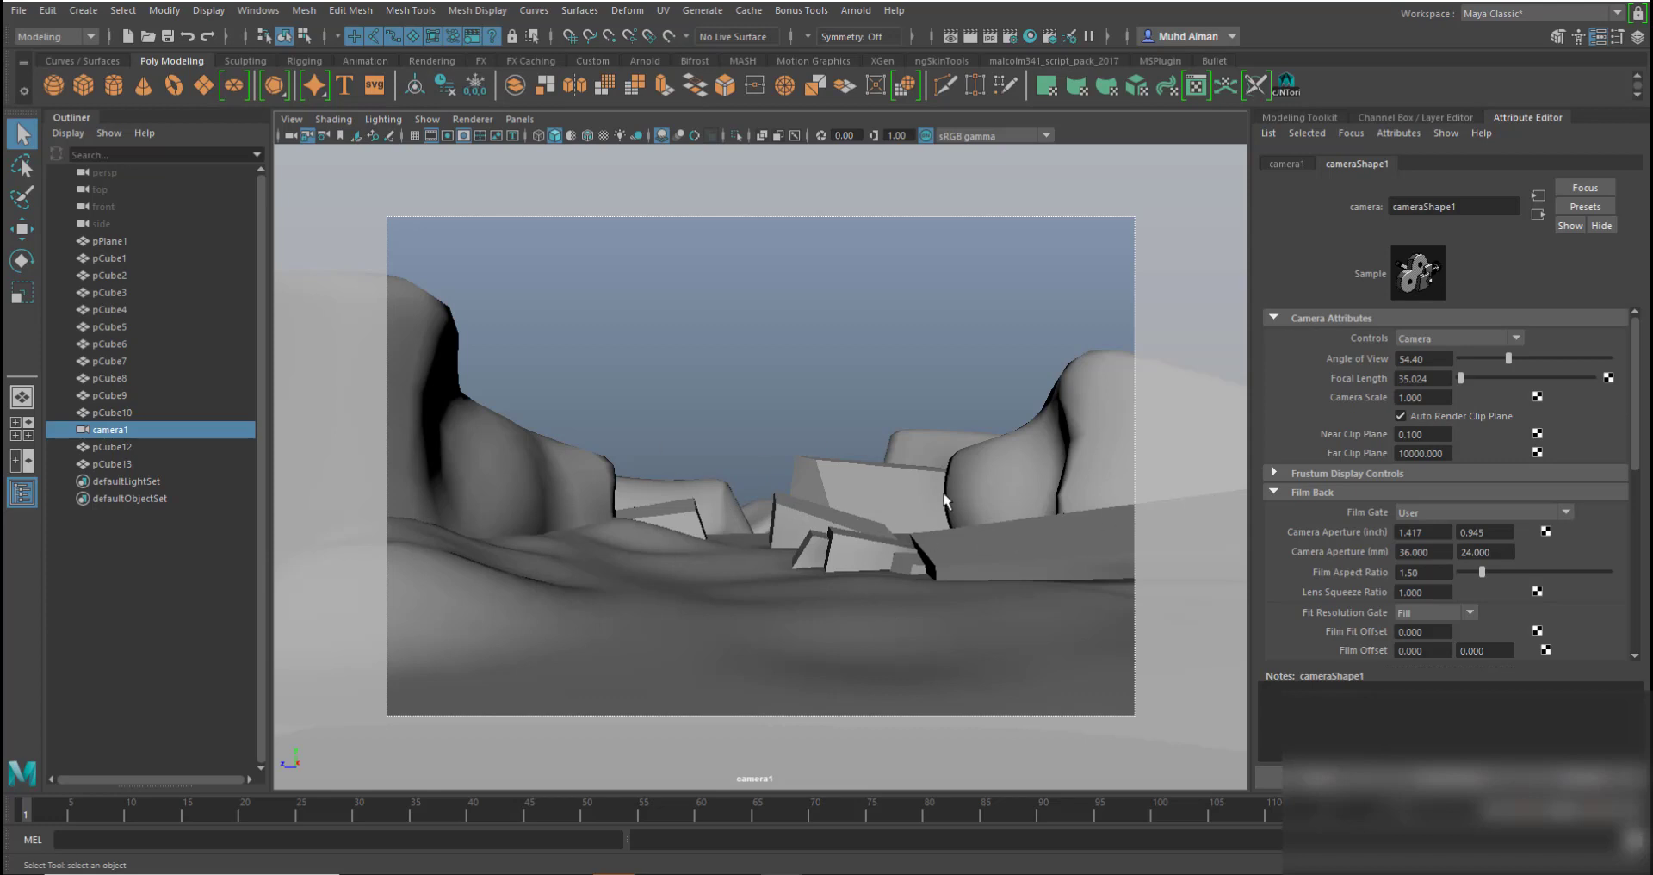
- Return to the perspective view and inspect the ground plane, the surrounding rocks and the camera's placement
key(space)
drag(792, 487, 661, 272)
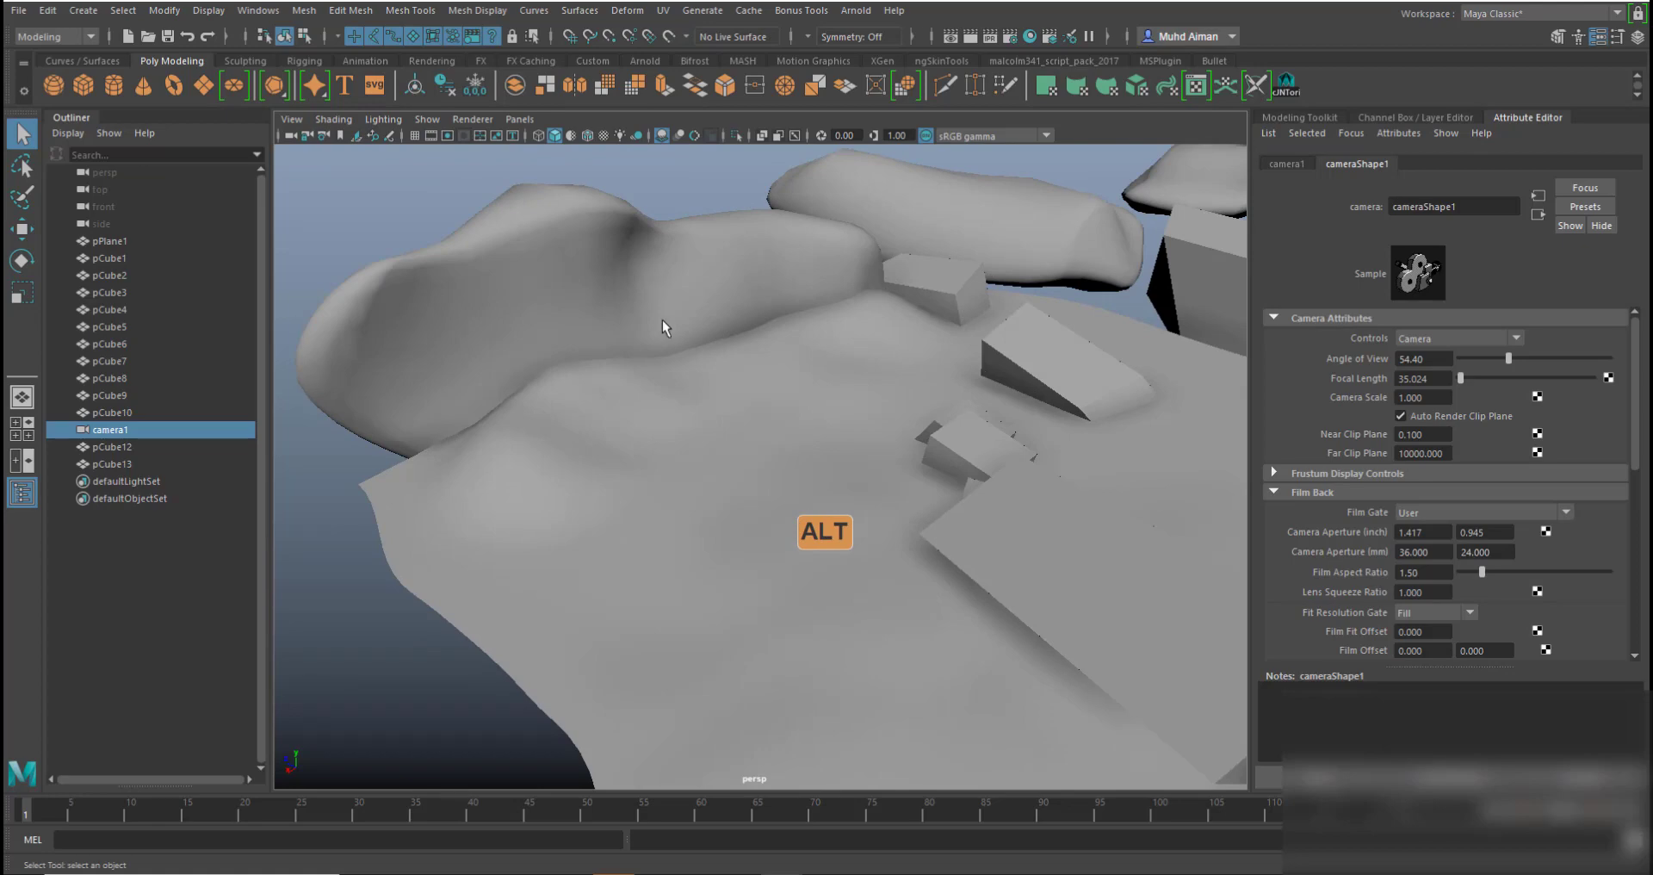
alt+right_drag(663, 318, 874, 511)
click(513, 335)
alt+drag(542, 463, 661, 461)
click(749, 468)
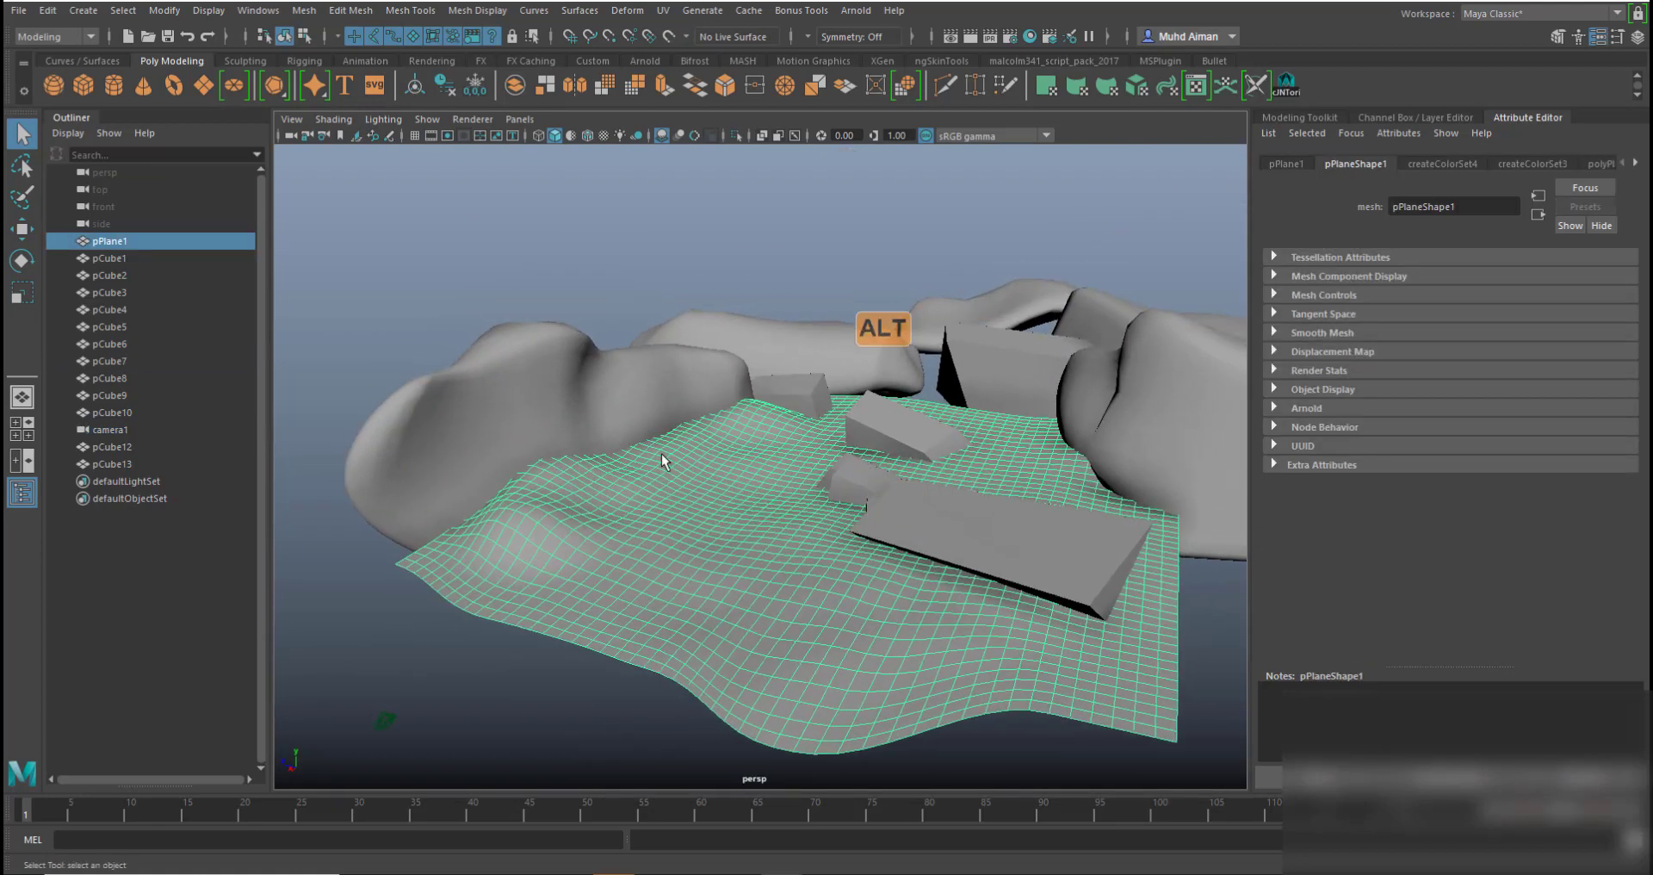
alt+drag(841, 480, 538, 570)
click(487, 545)
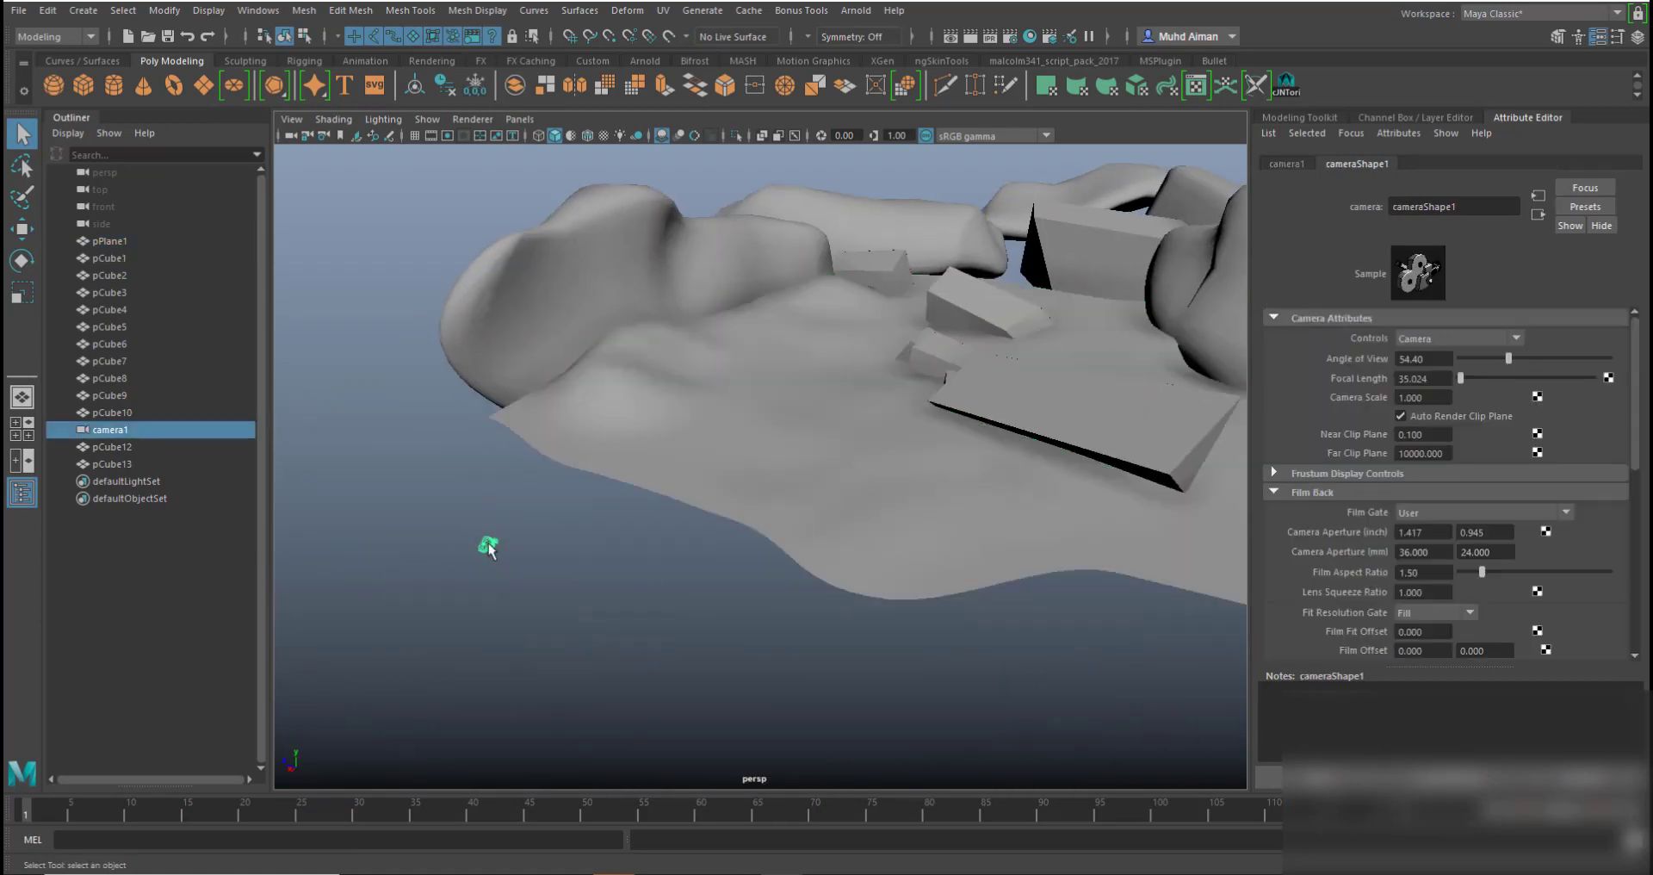
click(558, 575)
alt+drag(915, 515, 731, 539)
alt+middle_drag(731, 539, 741, 499)
alt+drag(741, 499, 737, 399)
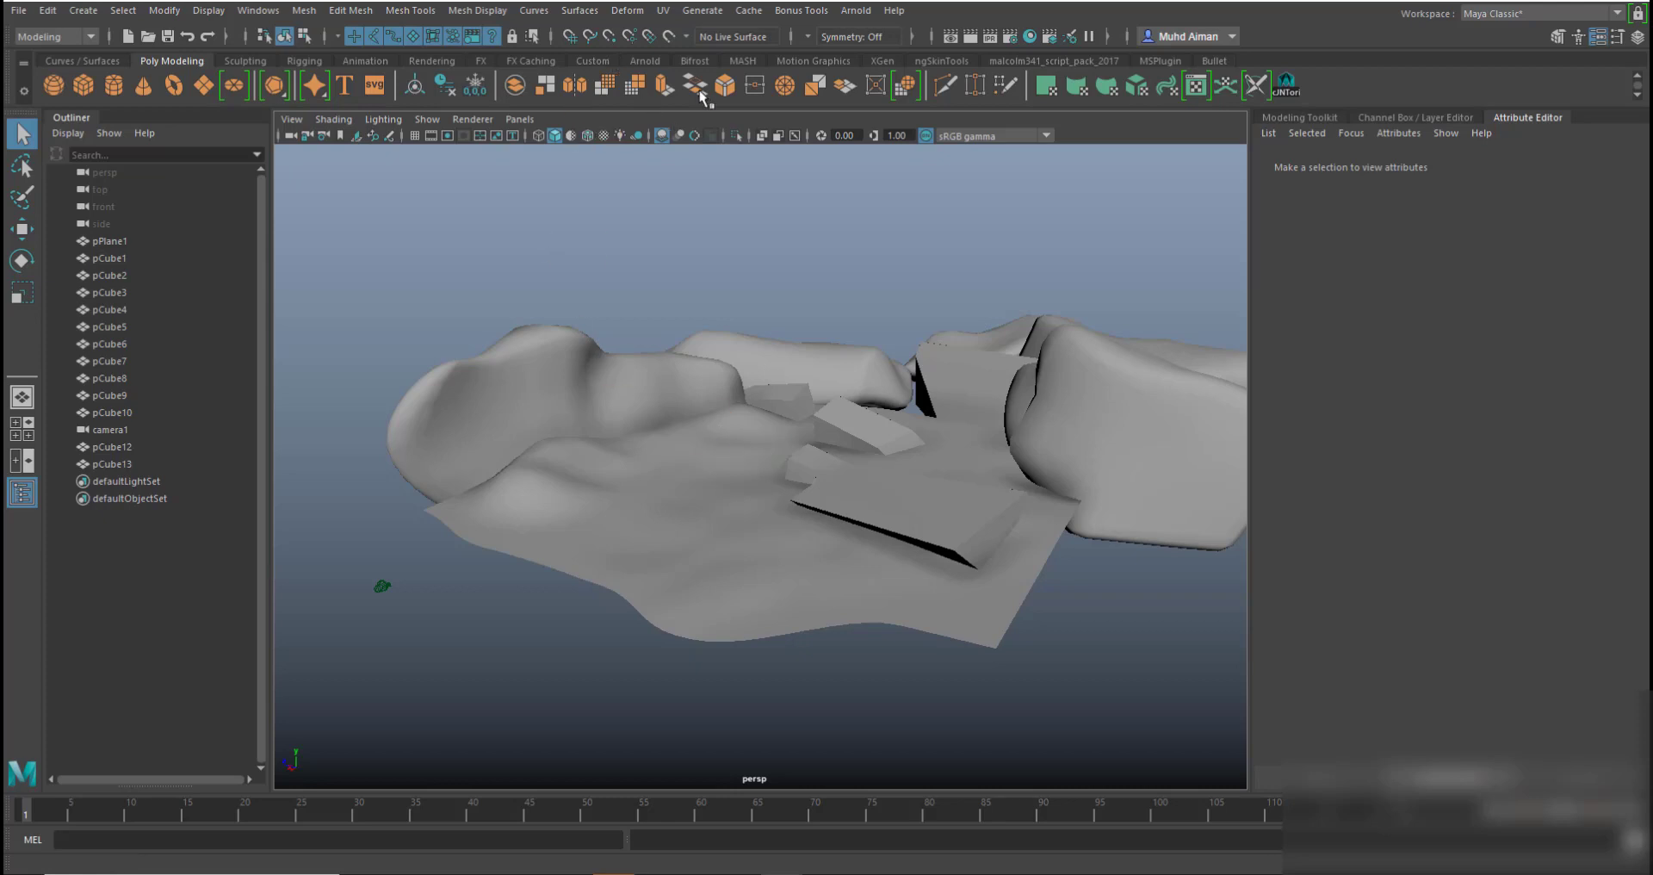
- Add an Arnold skydome light to the scene and connect a File texture to its color
click(861, 12)
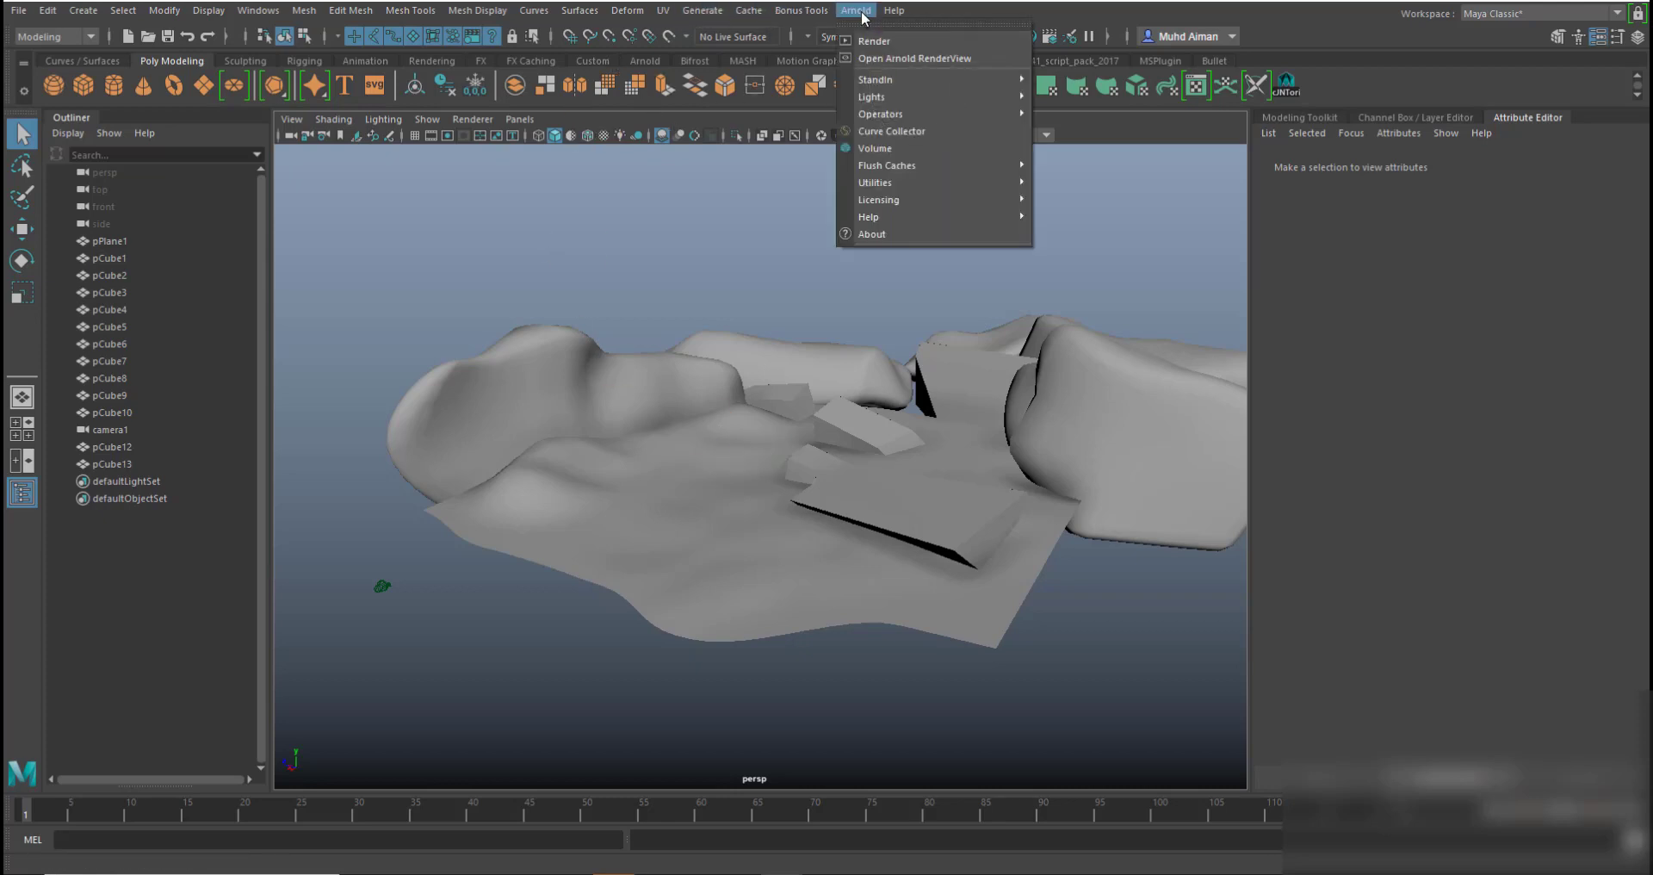
mouse_move(921, 97)
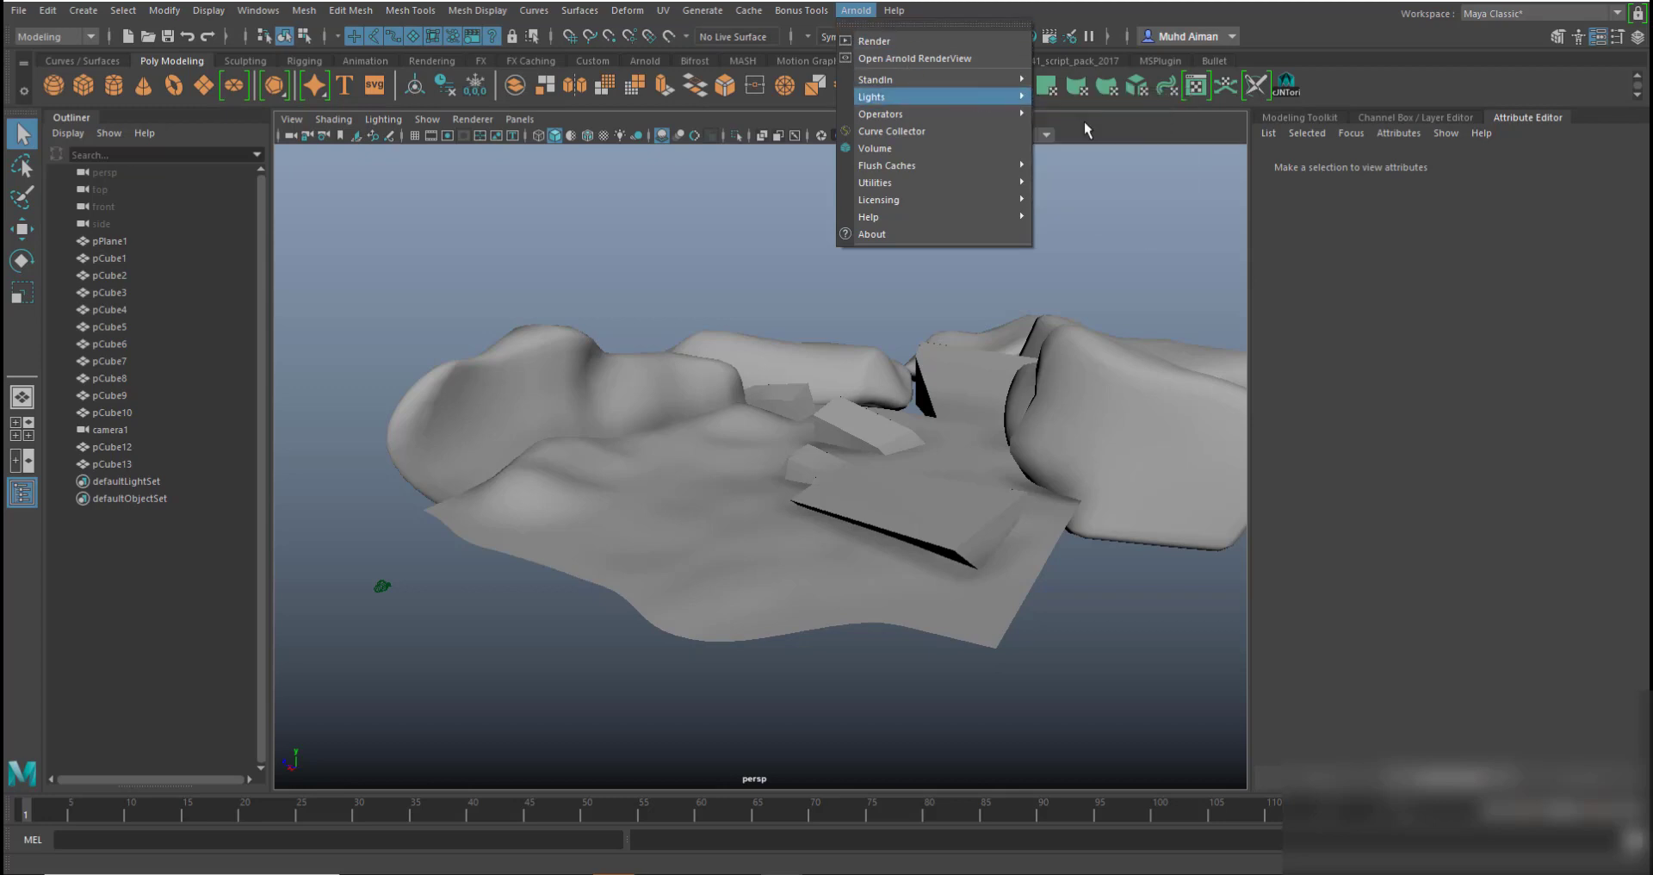
click(1082, 133)
alt+drag(1088, 345, 1066, 351)
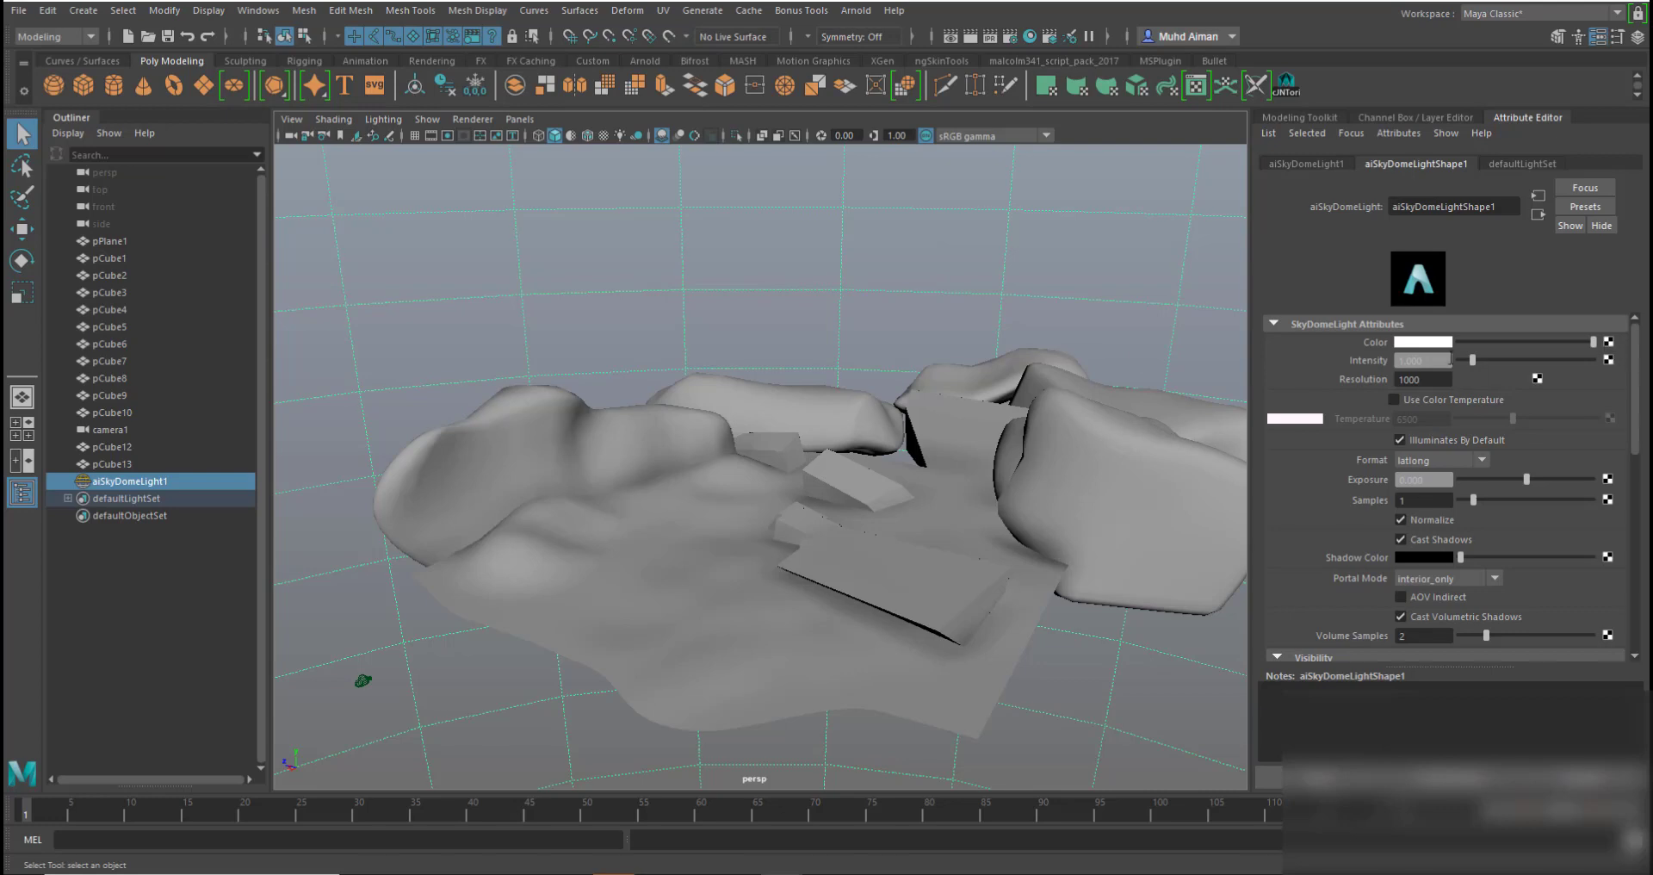
click(1608, 343)
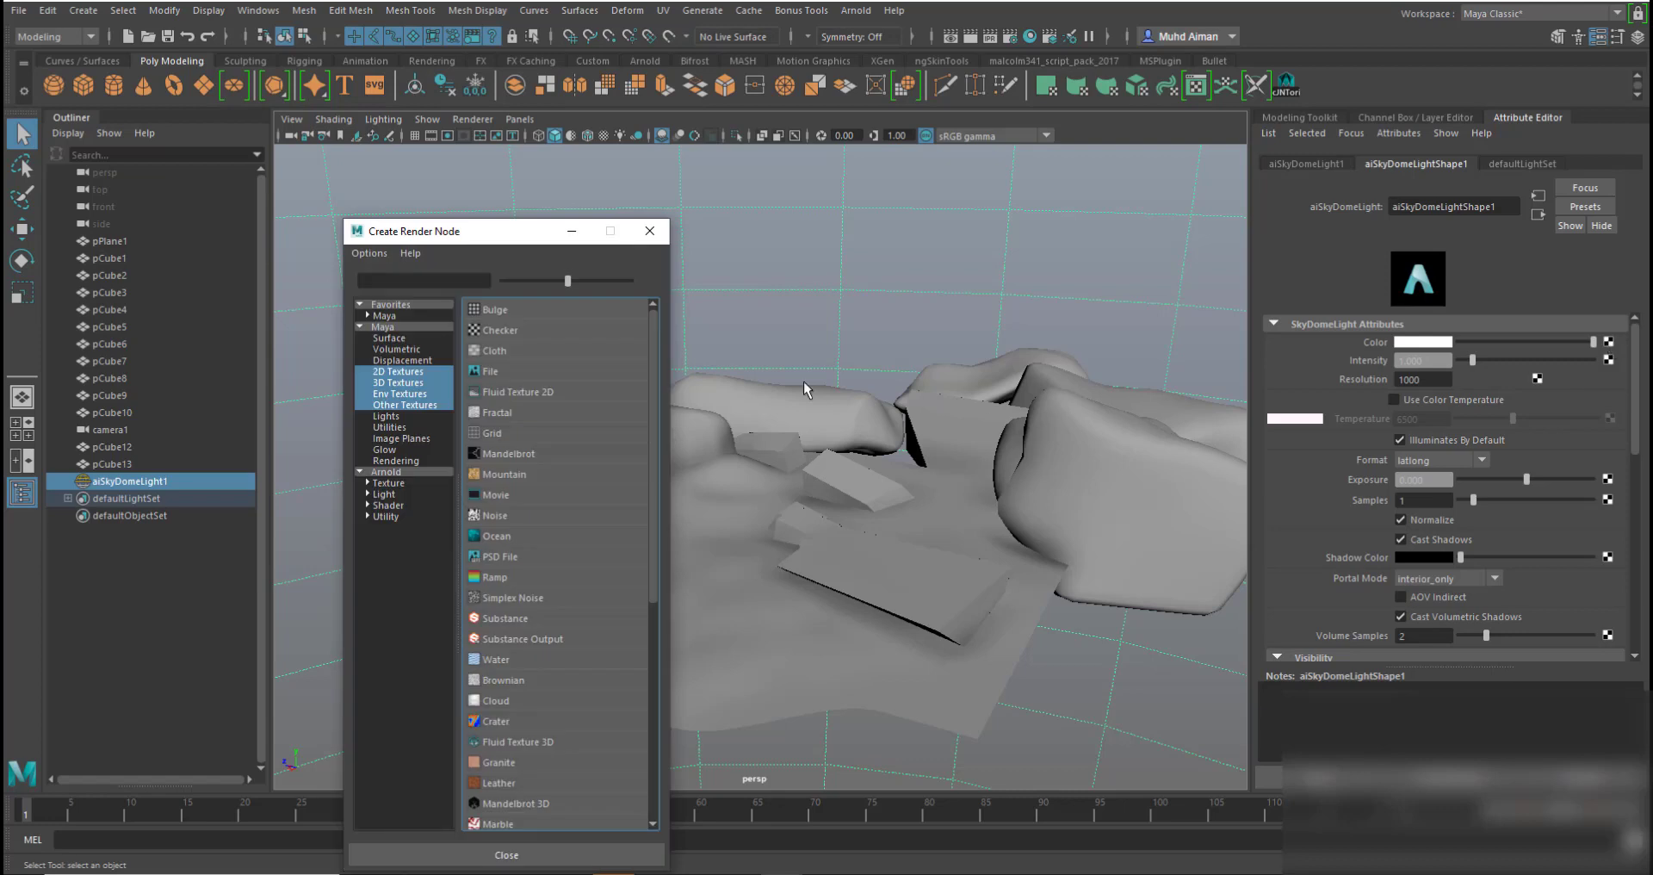
click(495, 371)
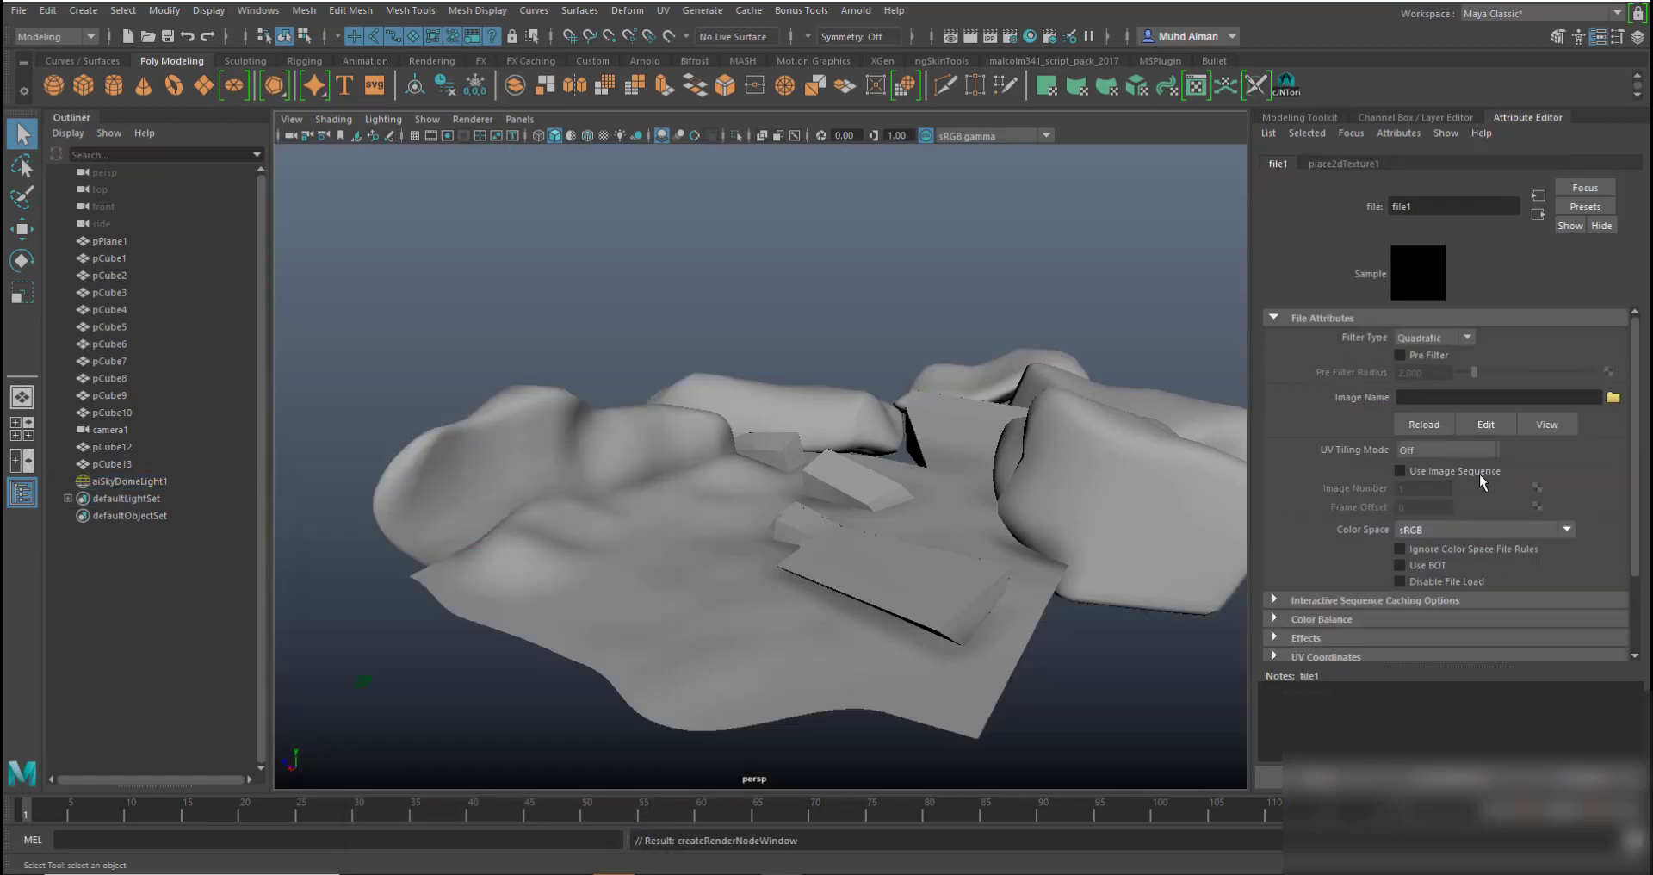
- Browse for the file texture's image in the Desktop\ENV DEMO\images folder, using the path copied from the file explorer
click(1612, 399)
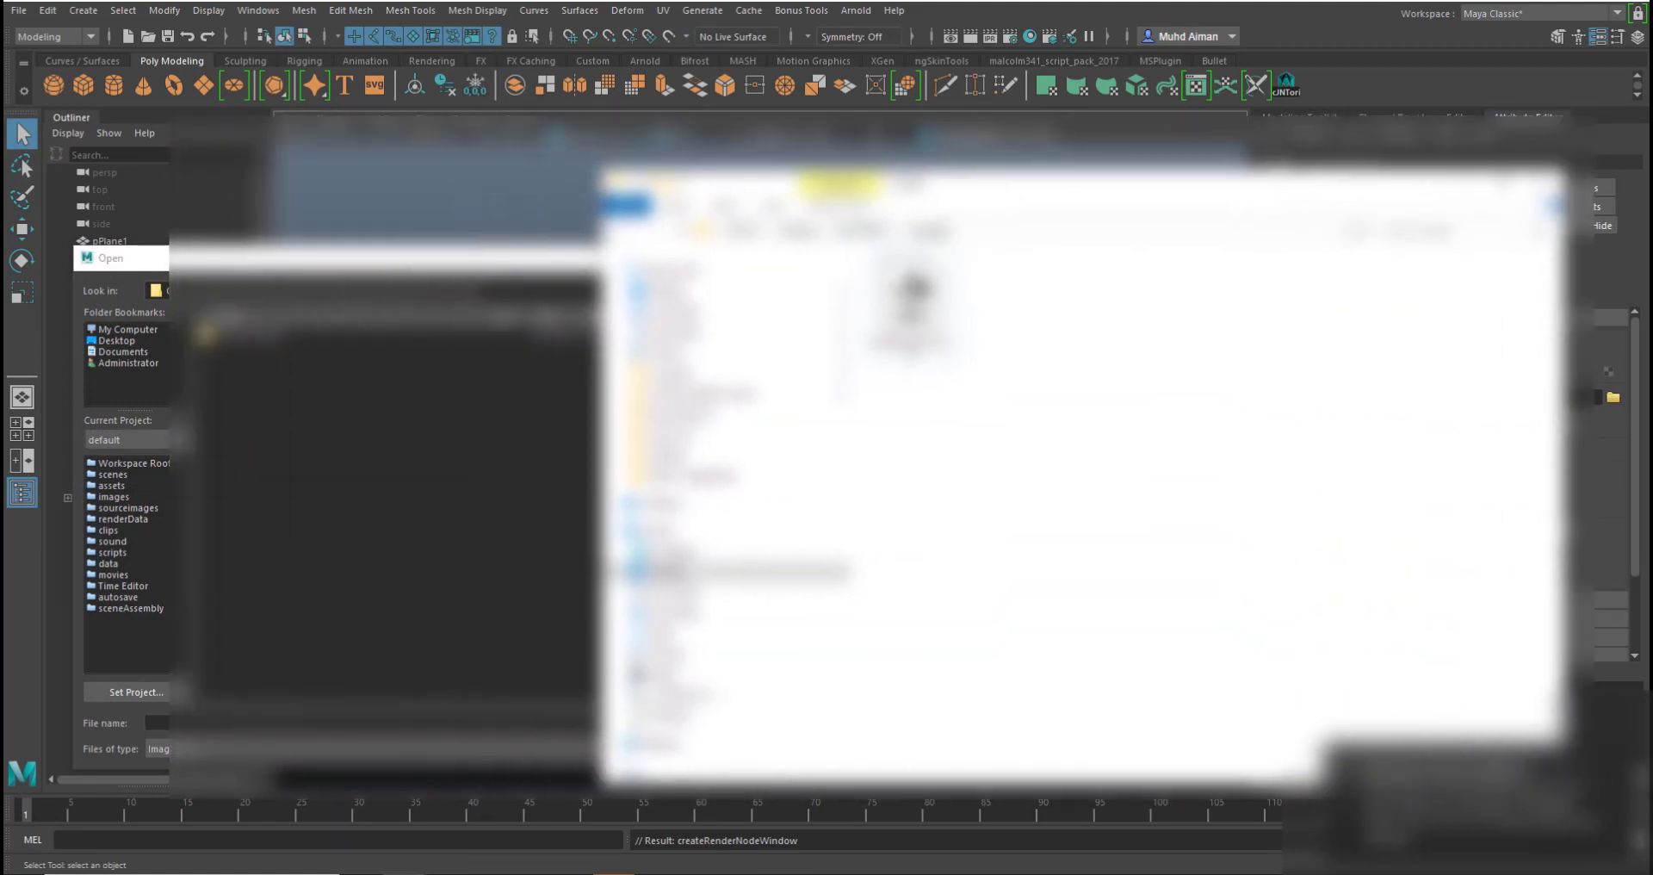
click(965, 232)
key(ctrl+c)
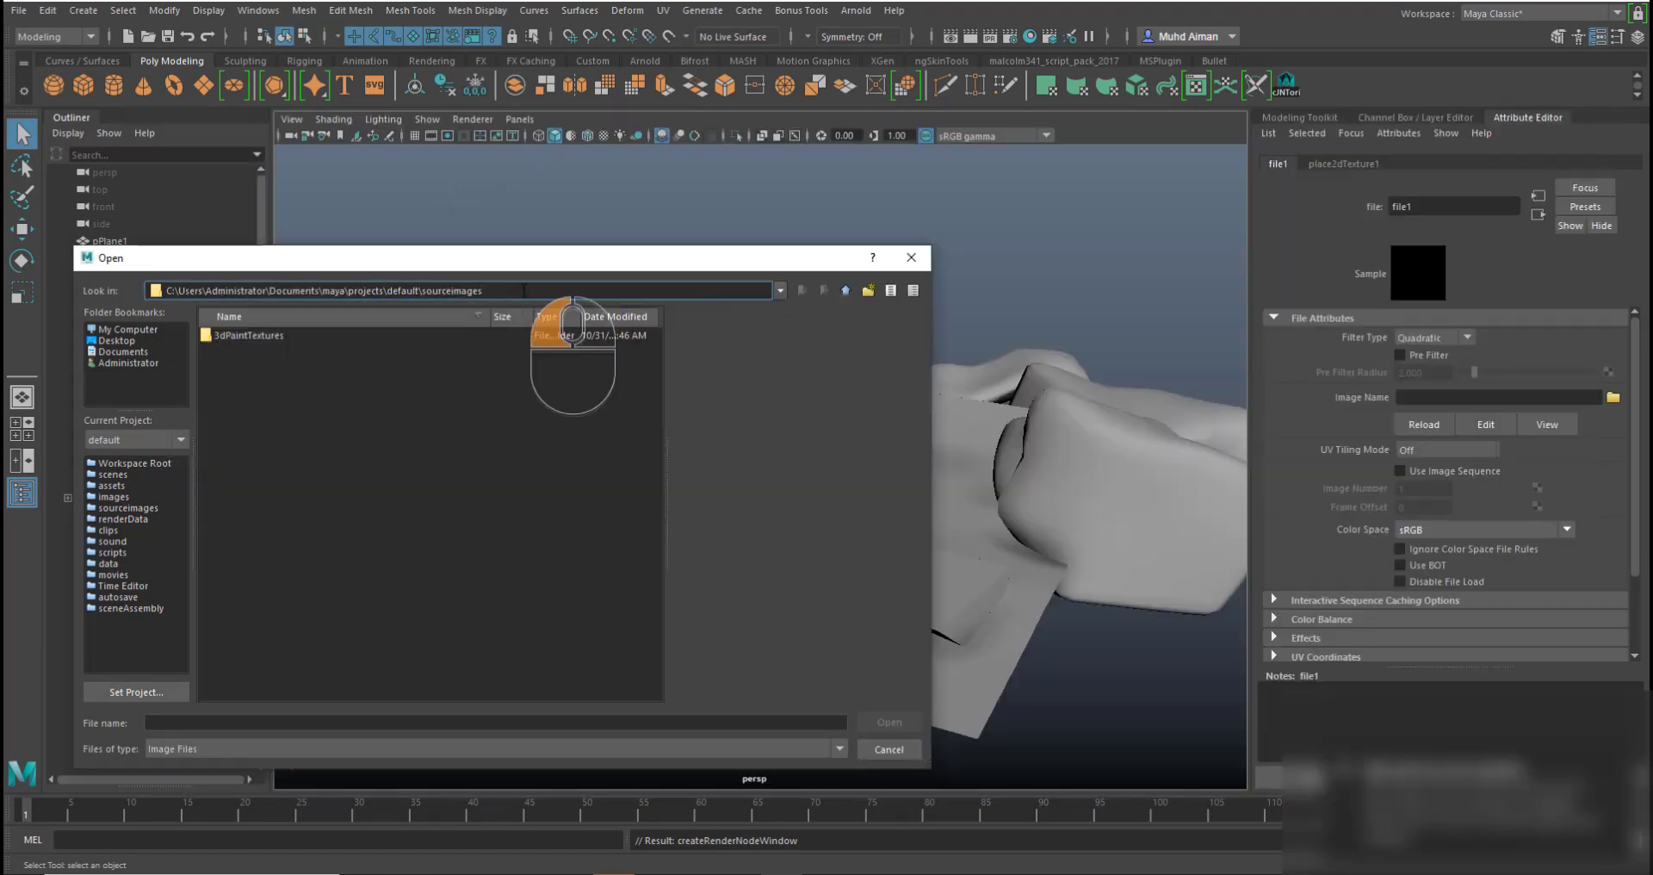
key(ctrl+a)
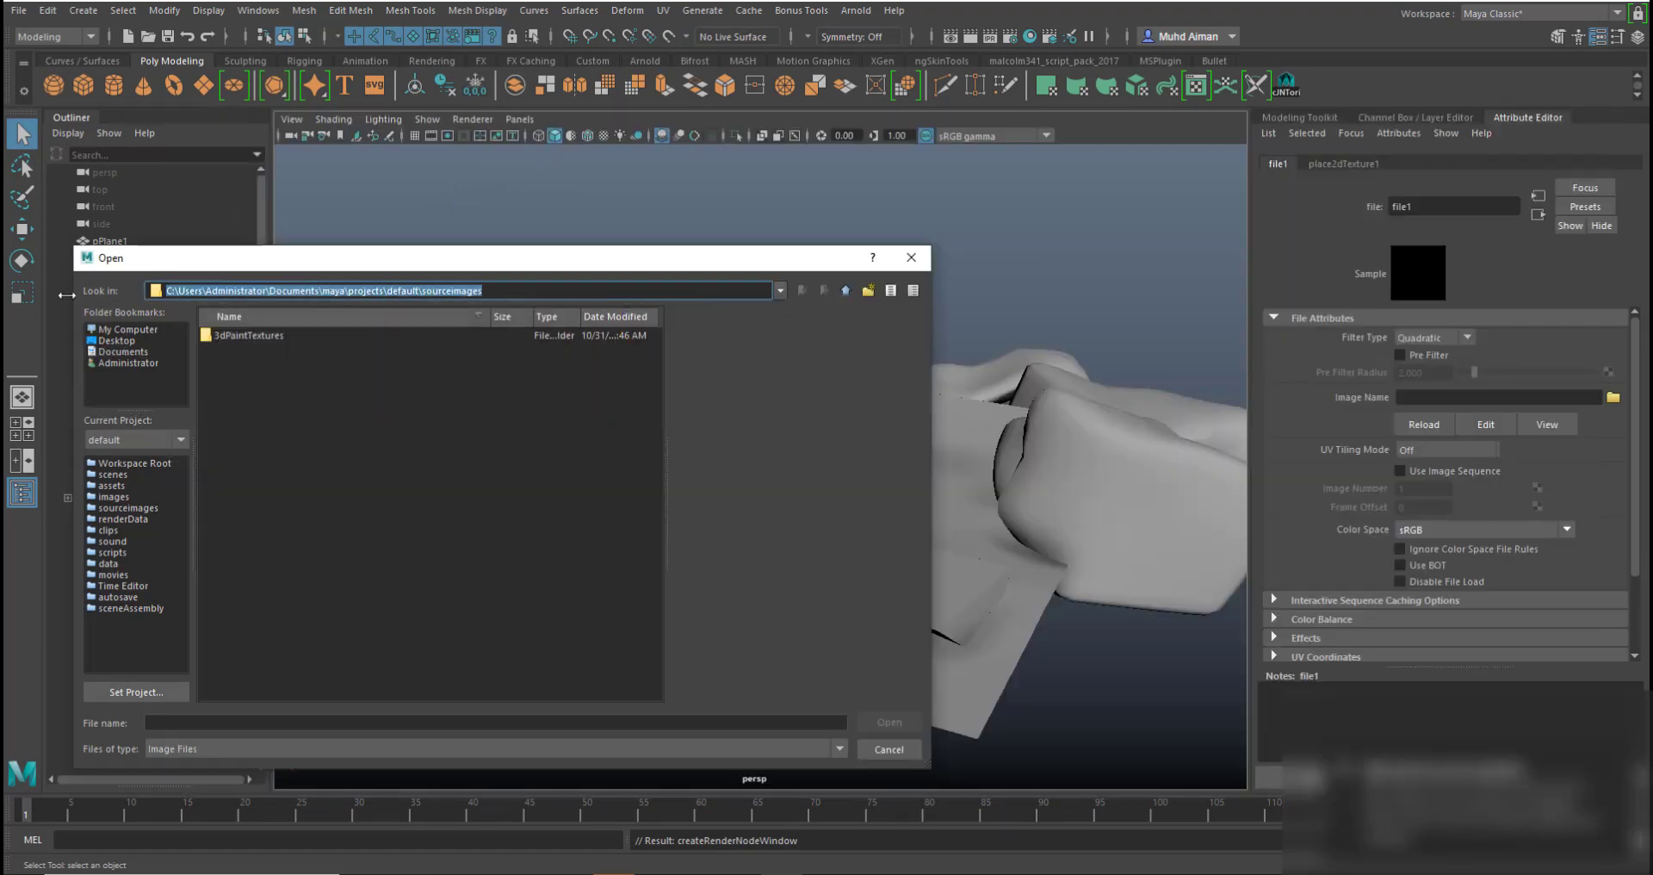
key(ctrl+v)
key(Return)
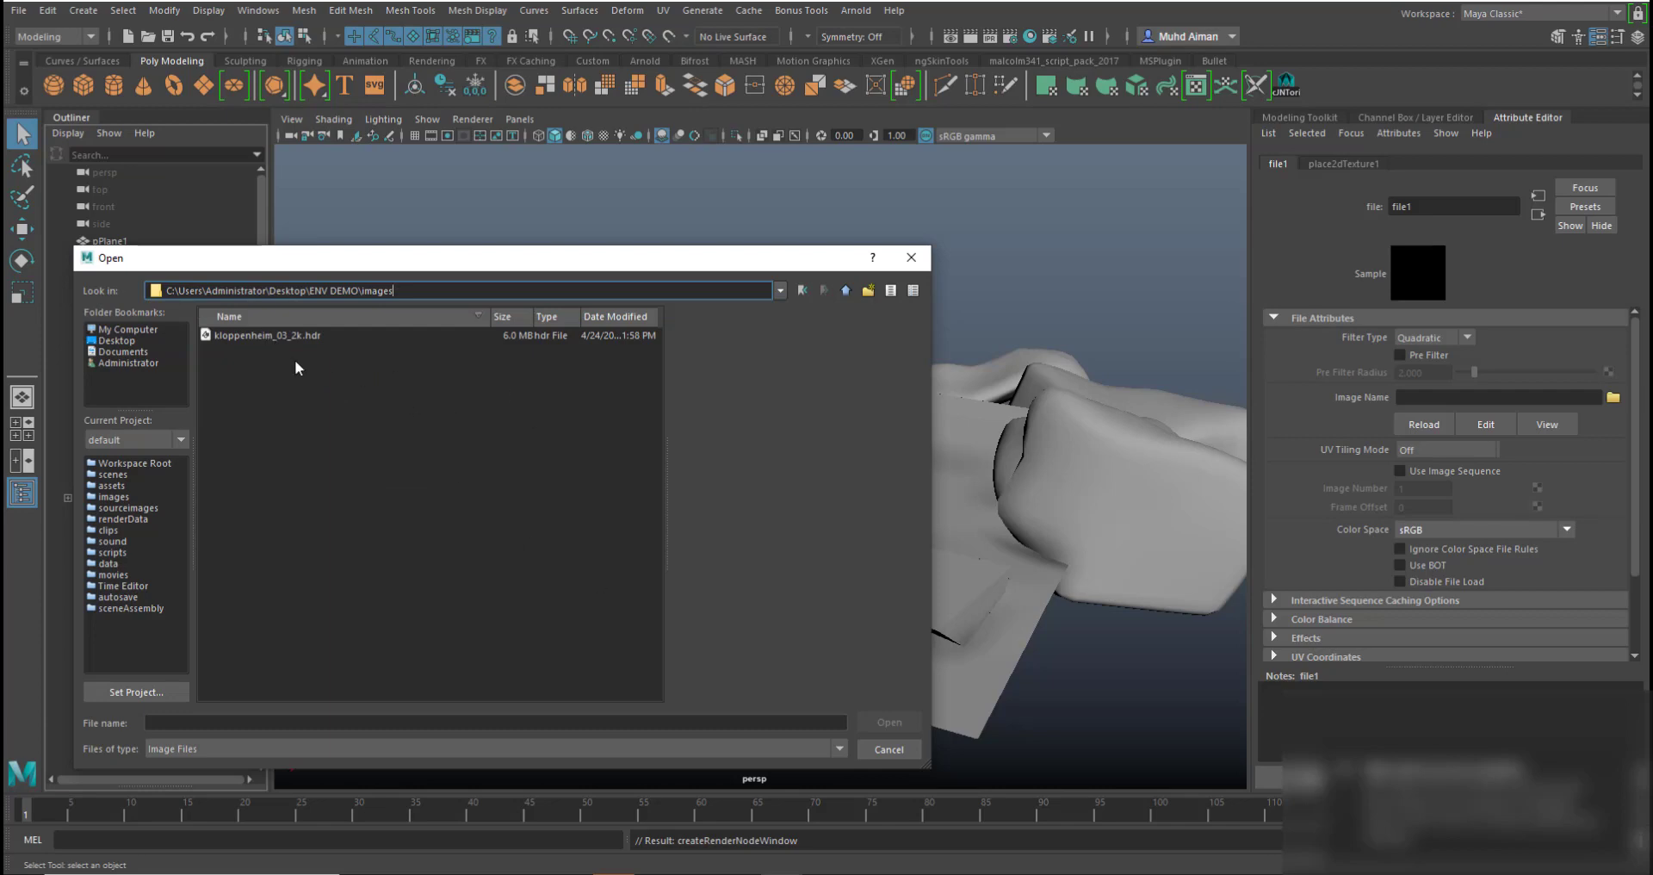
- Switch to the browser and look over the Kloppenheim 03 page on HDRI Haven
click(501, 810)
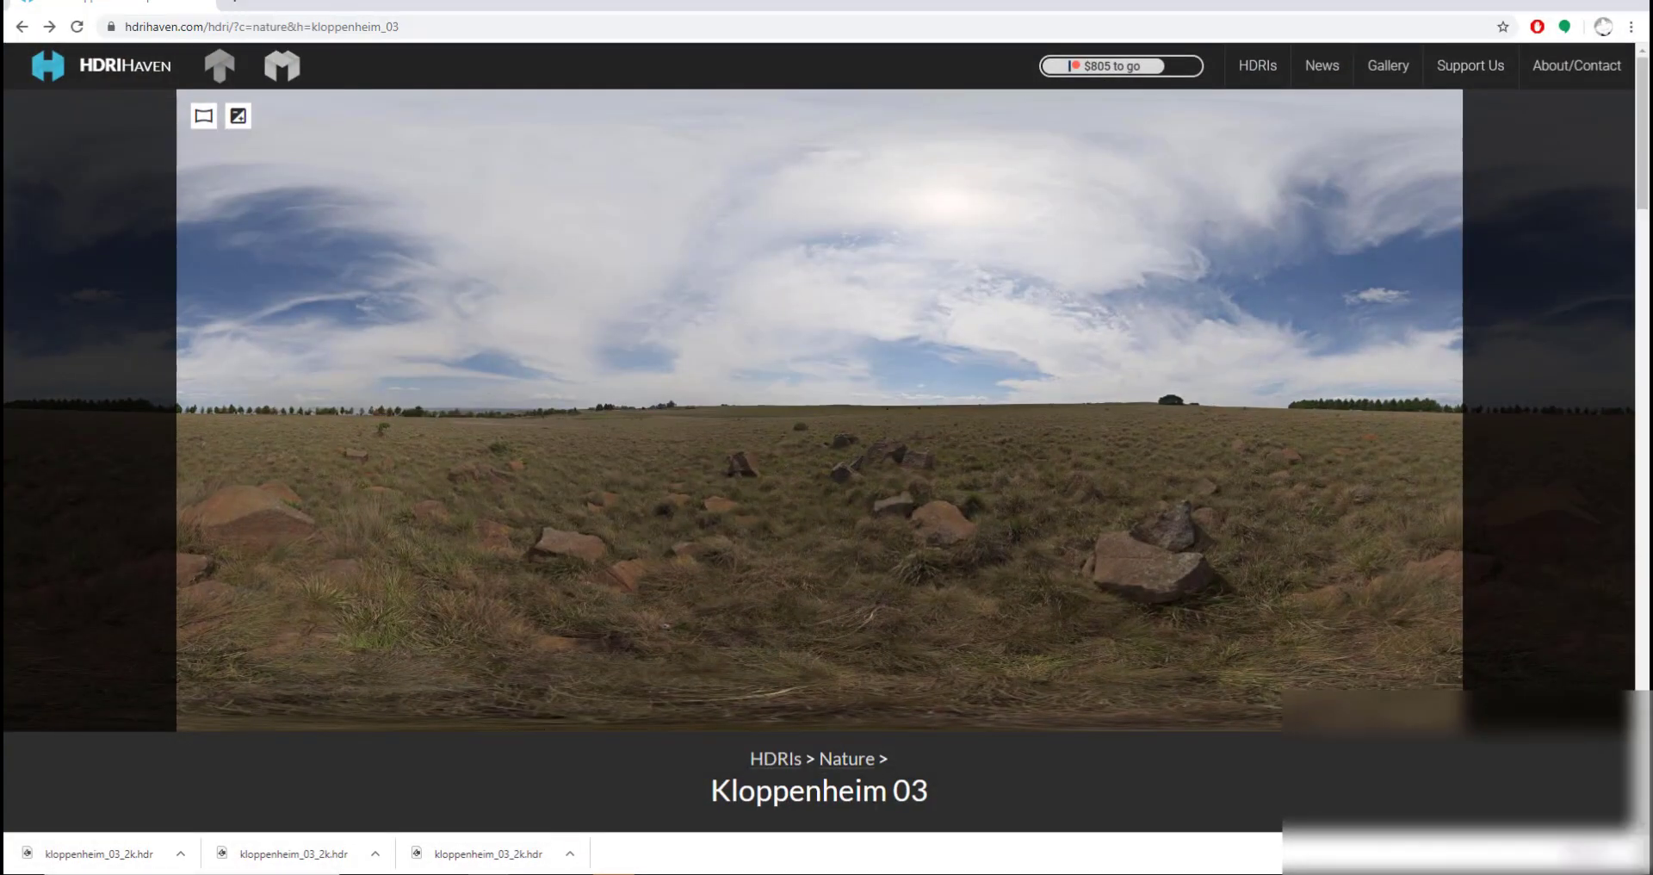
click(1630, 854)
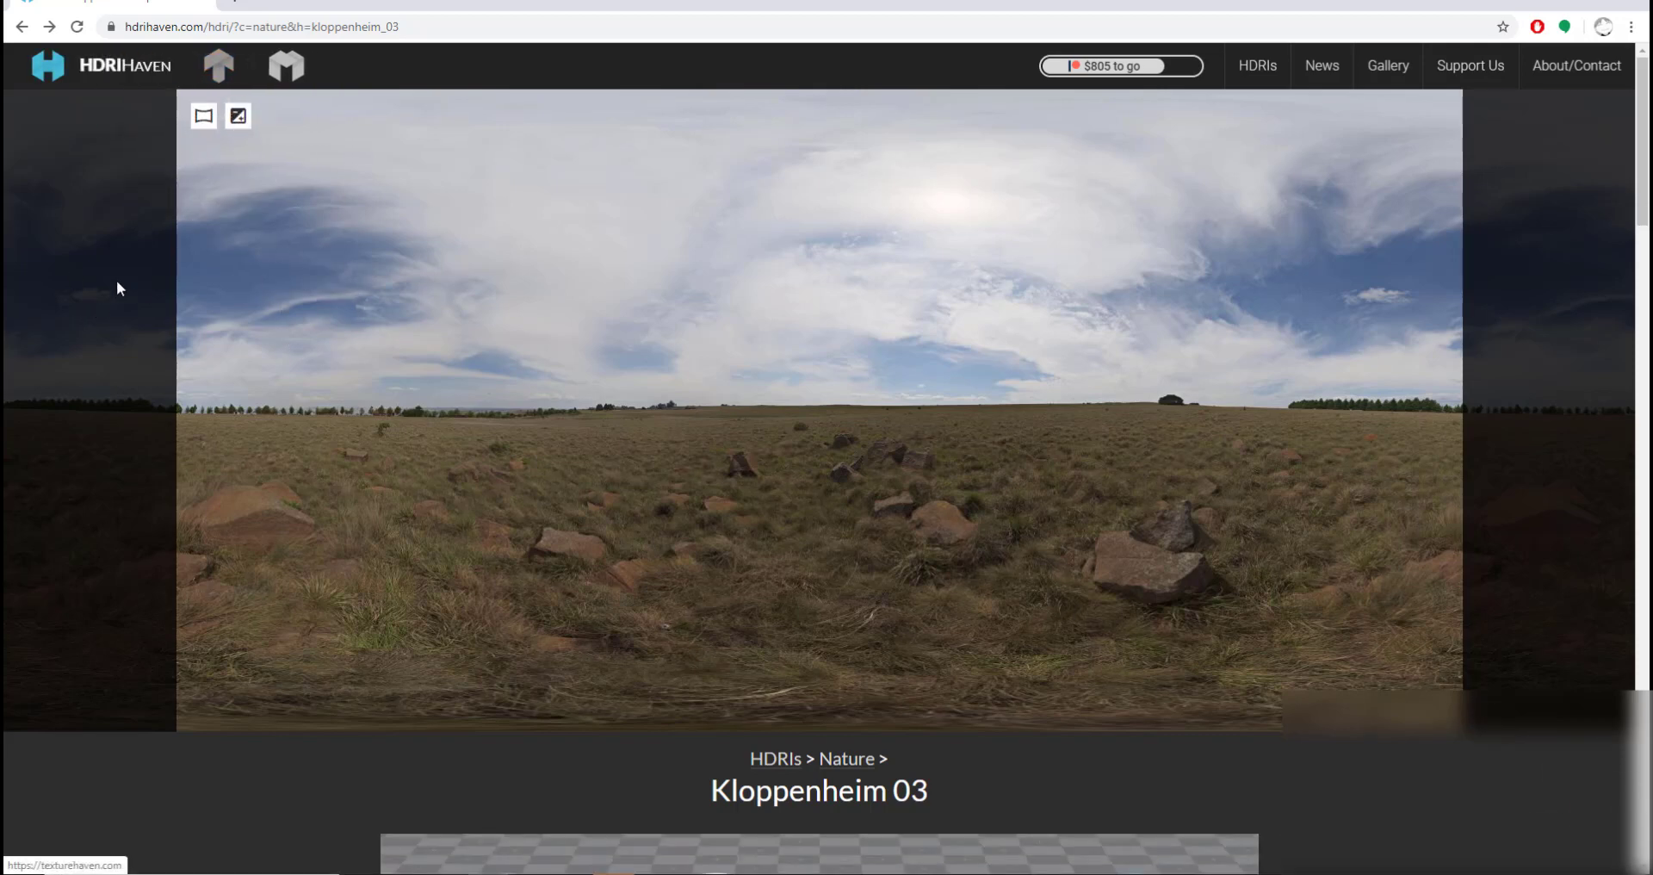
scroll(603, 482, down, 5)
scroll(710, 440, up, 5)
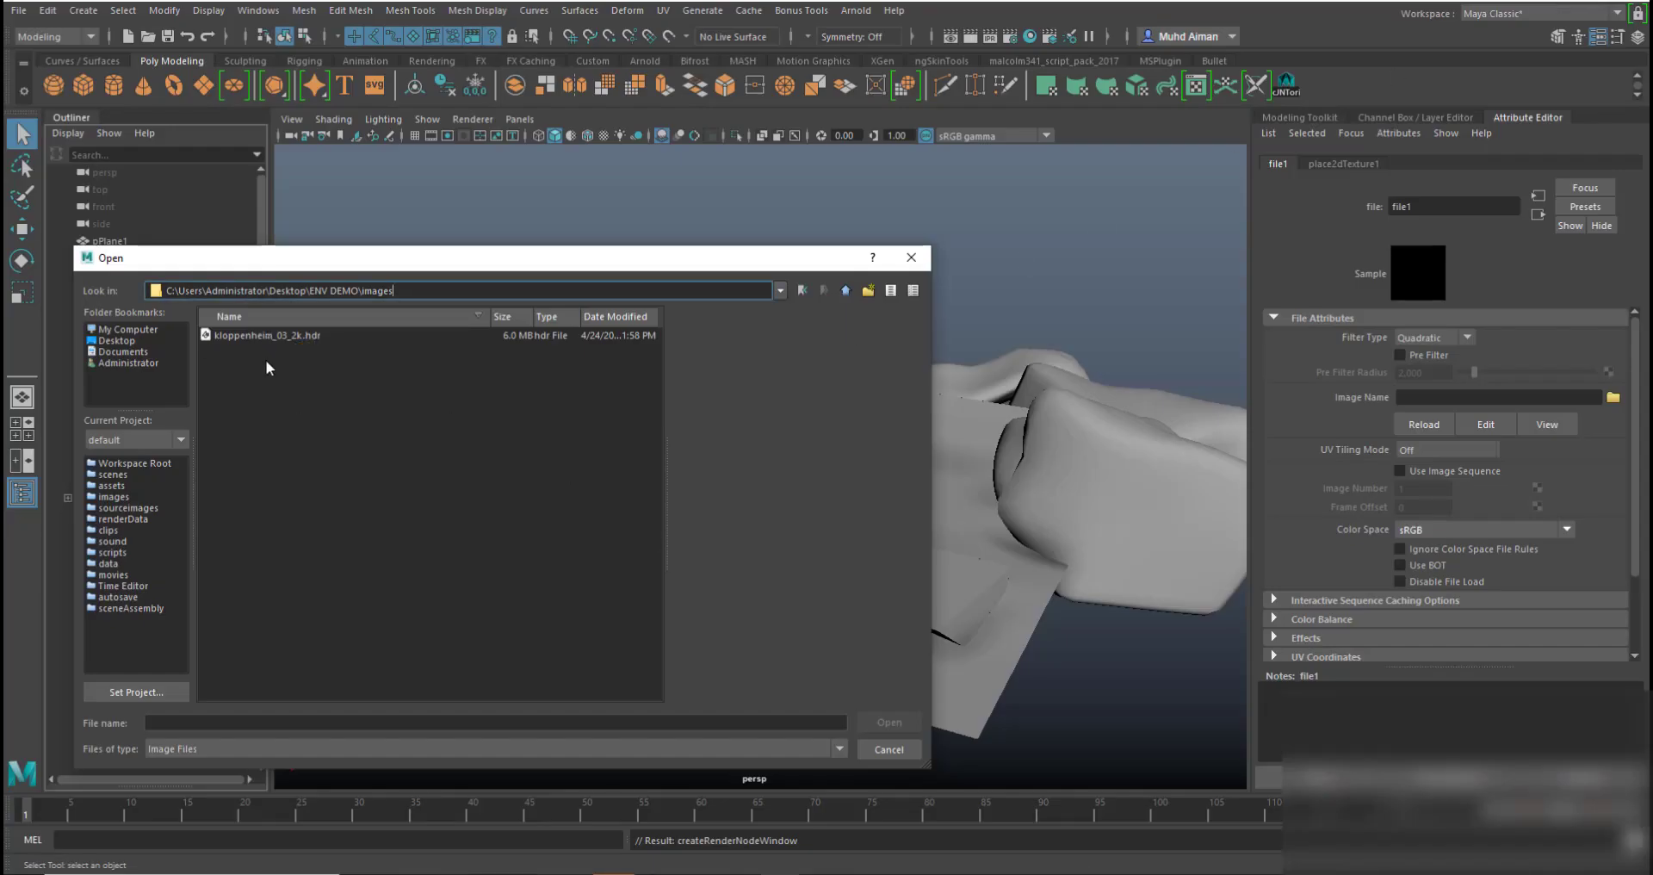
- Load kloppenheim_03_2k.hdr as the skydome's texture image and check the sky behind the terrain
click(262, 334)
click(889, 722)
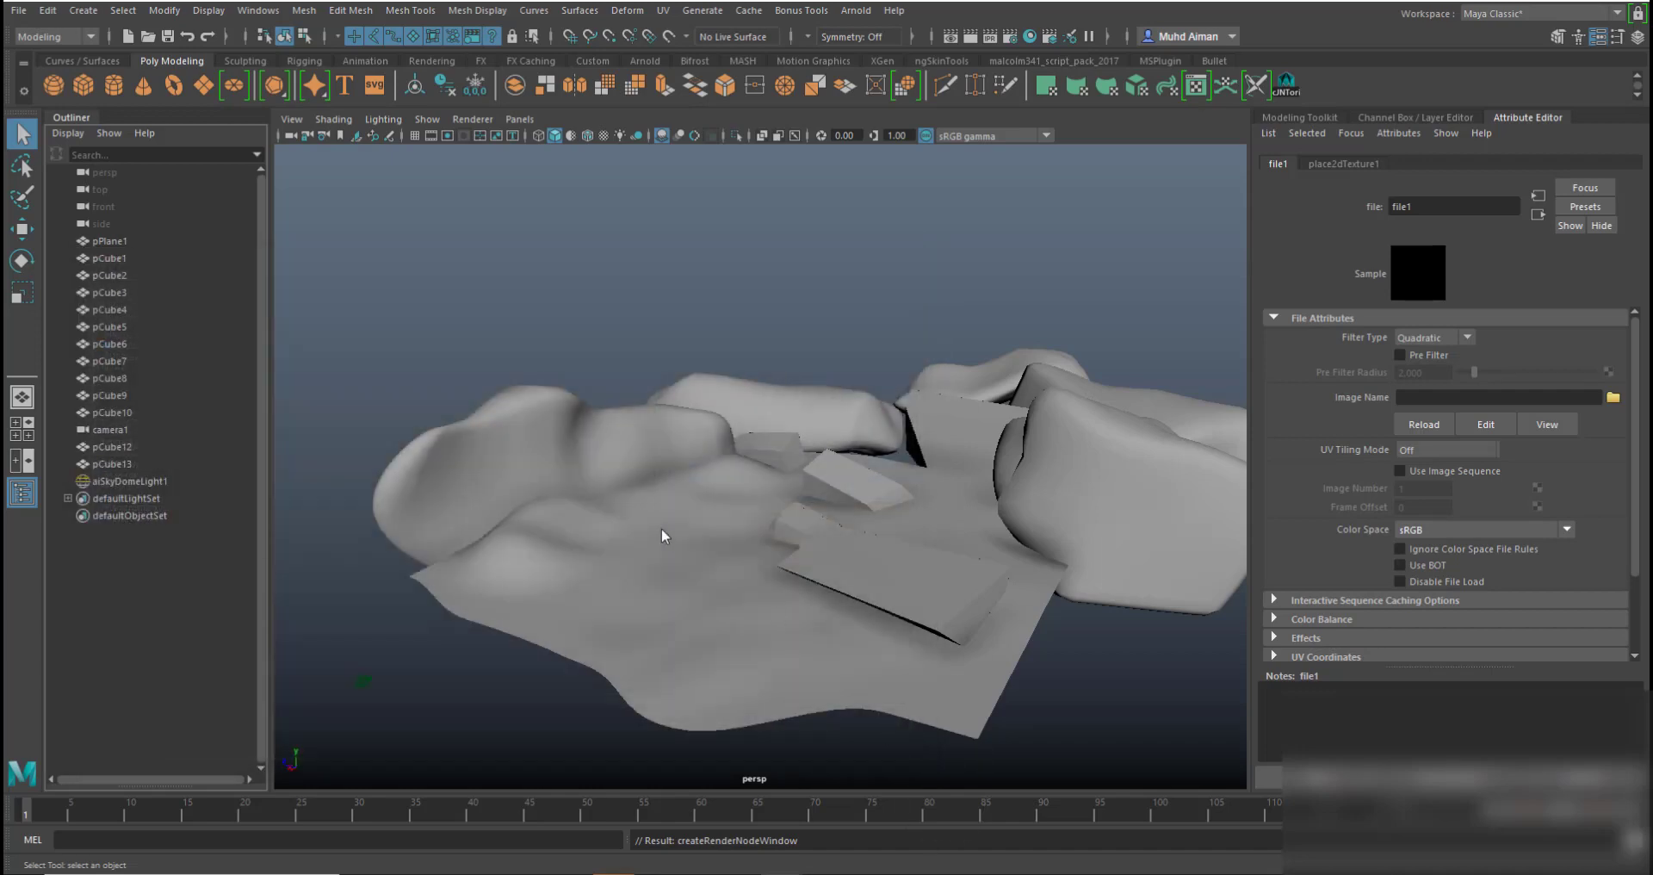
alt+drag(704, 448, 749, 489)
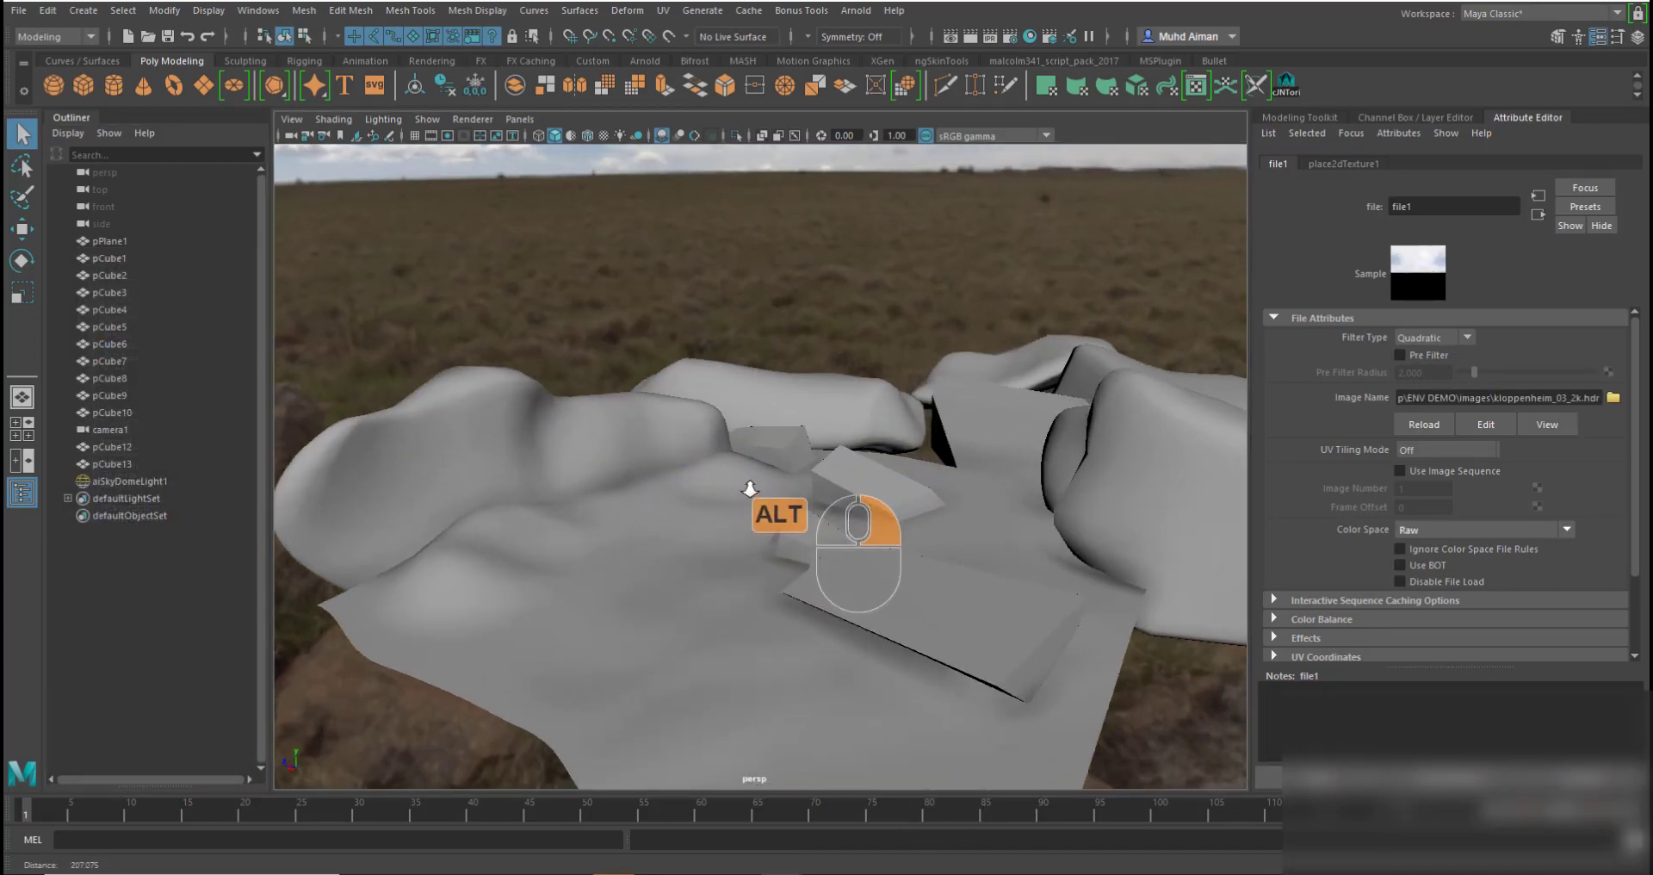
alt+middle_drag(750, 489, 812, 480)
alt+right_drag(813, 470, 918, 499)
alt+middle_drag(918, 498, 826, 470)
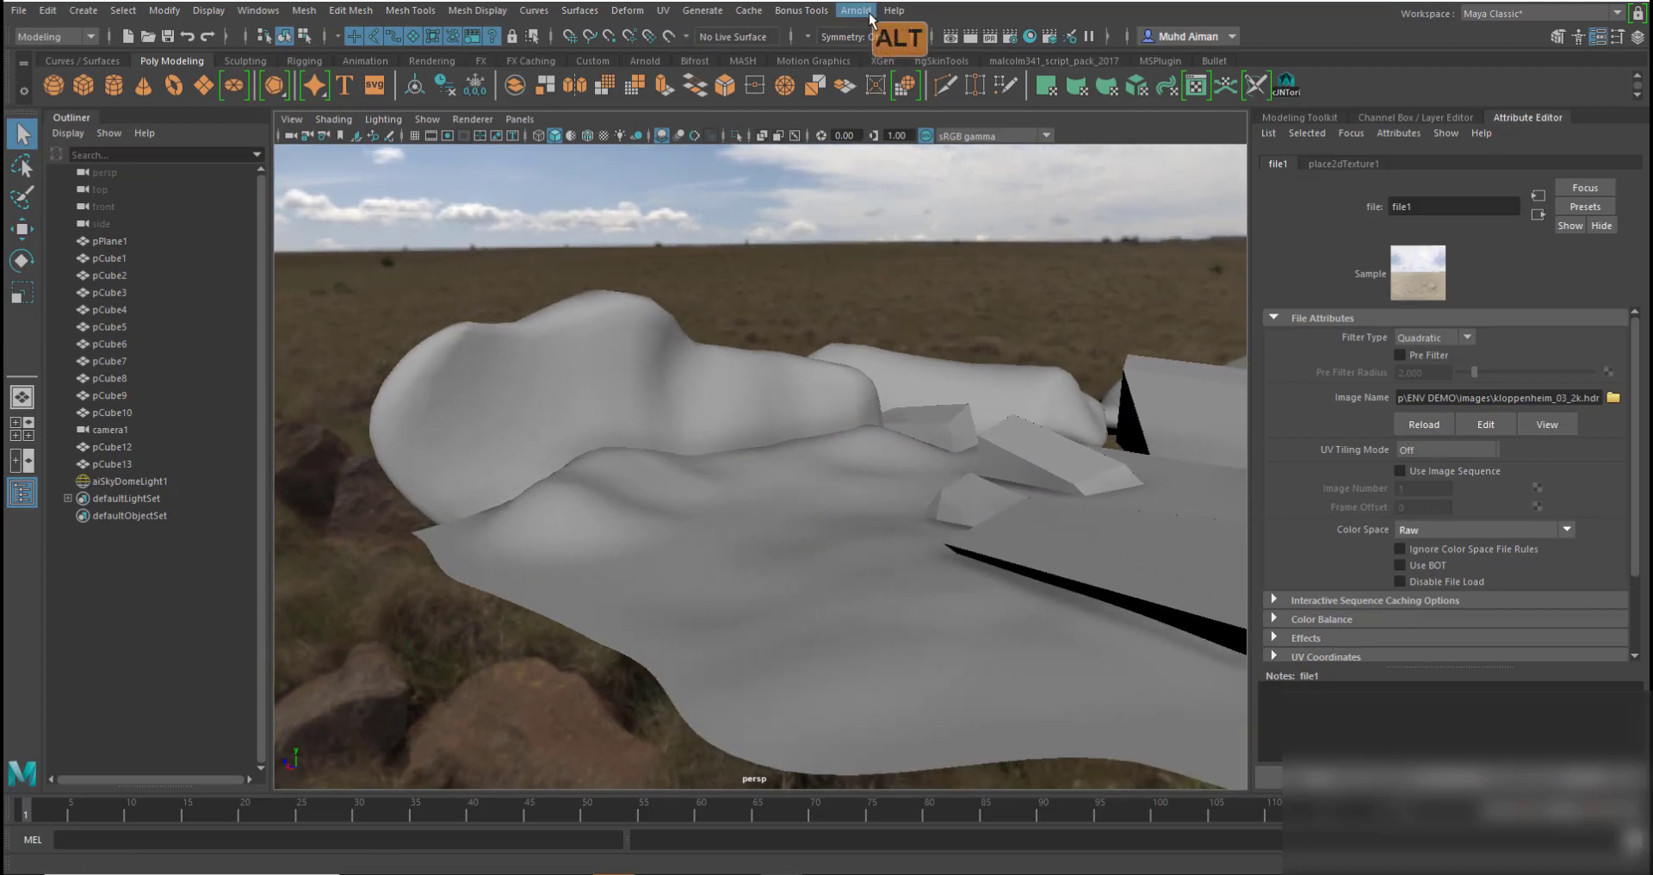
- Start a render in the Arnold RenderView with cameraShape1 chosen as the camera
click(859, 12)
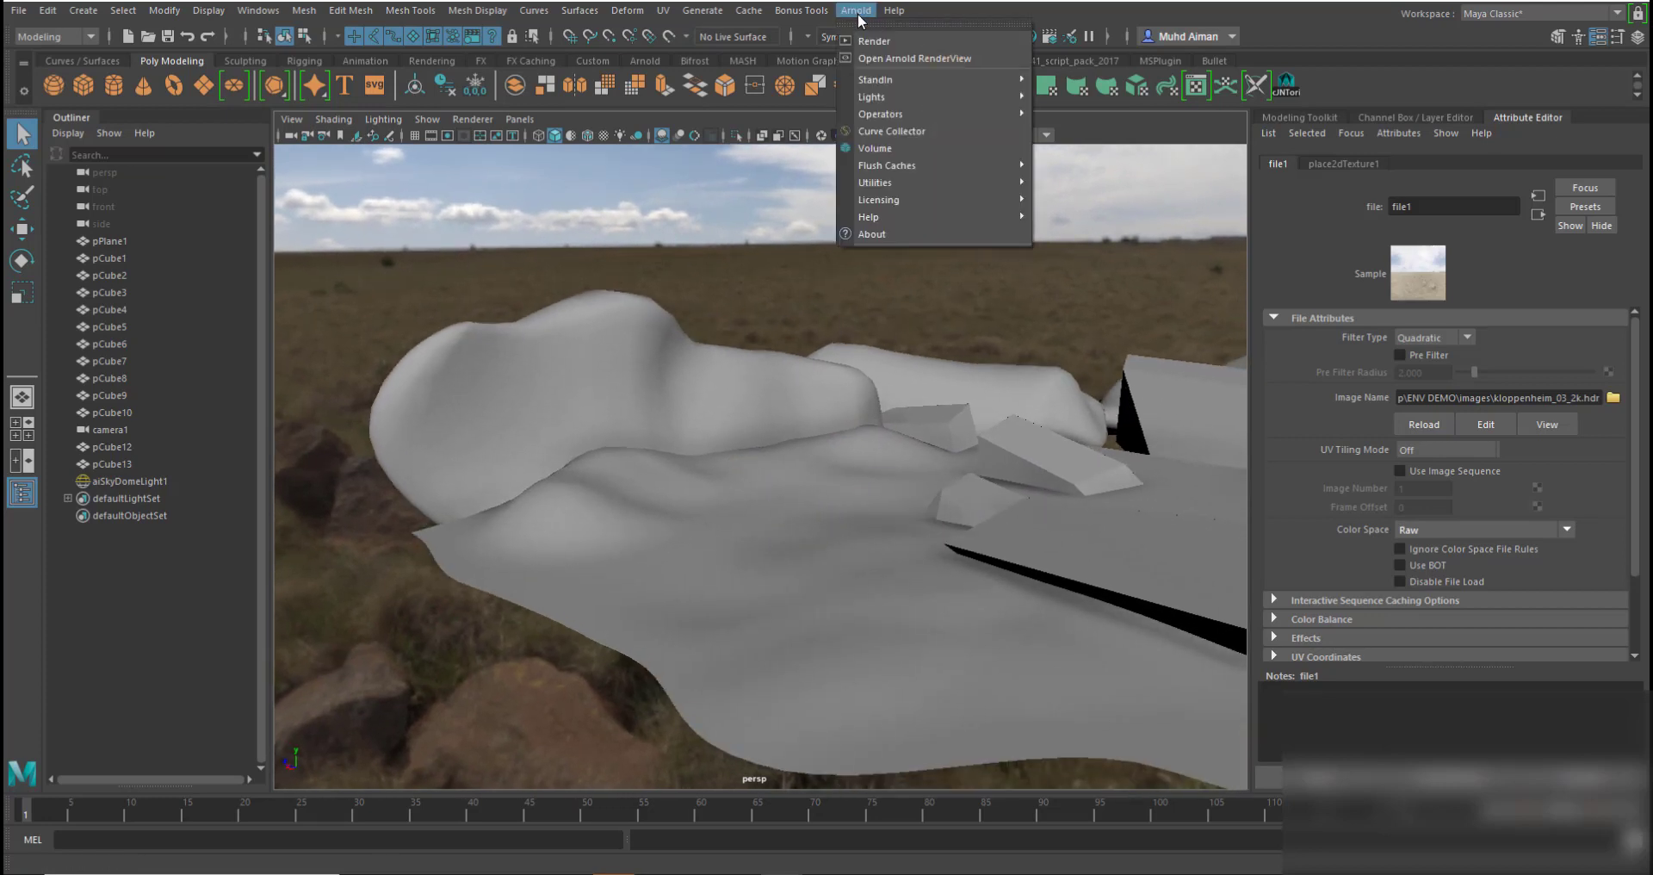
click(888, 59)
drag(998, 215, 782, 166)
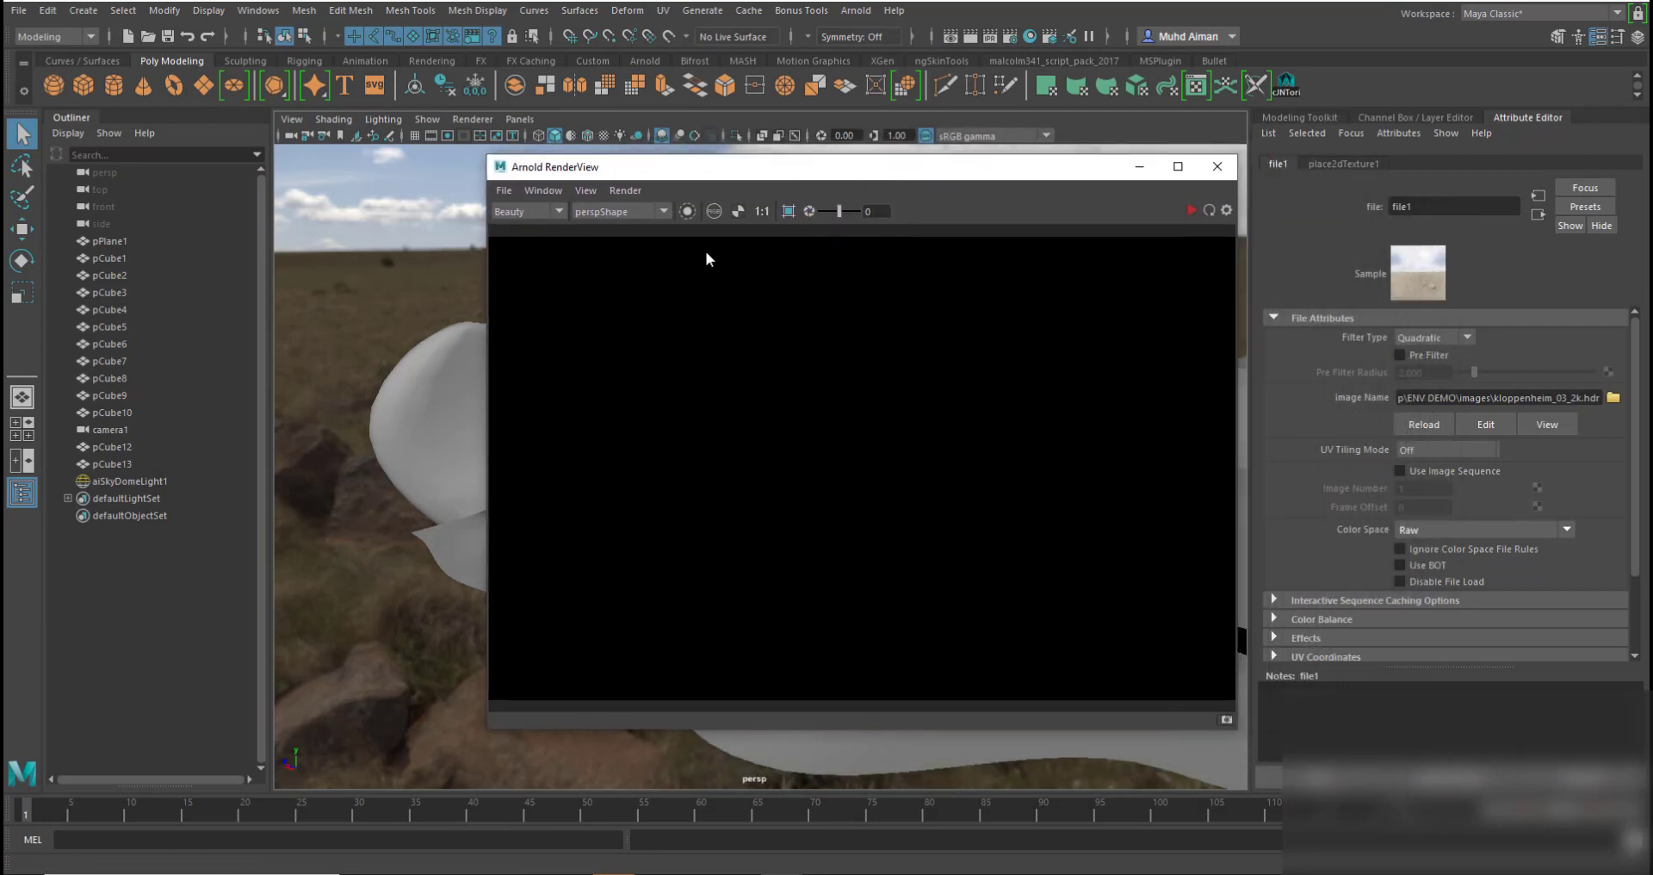
click(635, 212)
click(1192, 210)
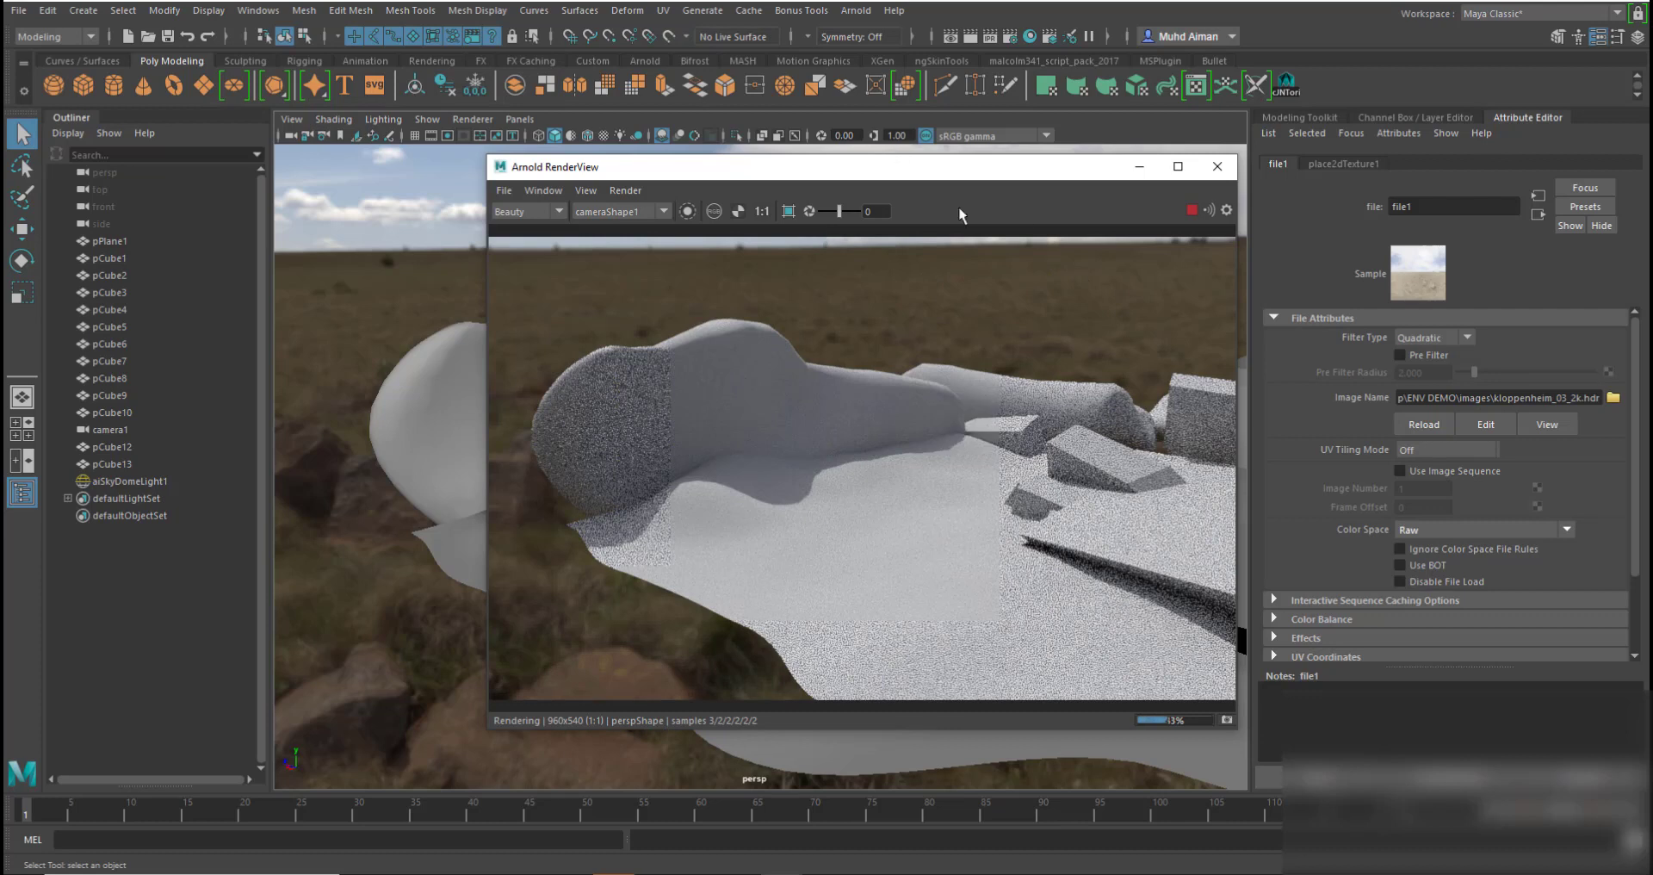
- Choose cameraShape1 again for the running render and move the render window aside
click(622, 210)
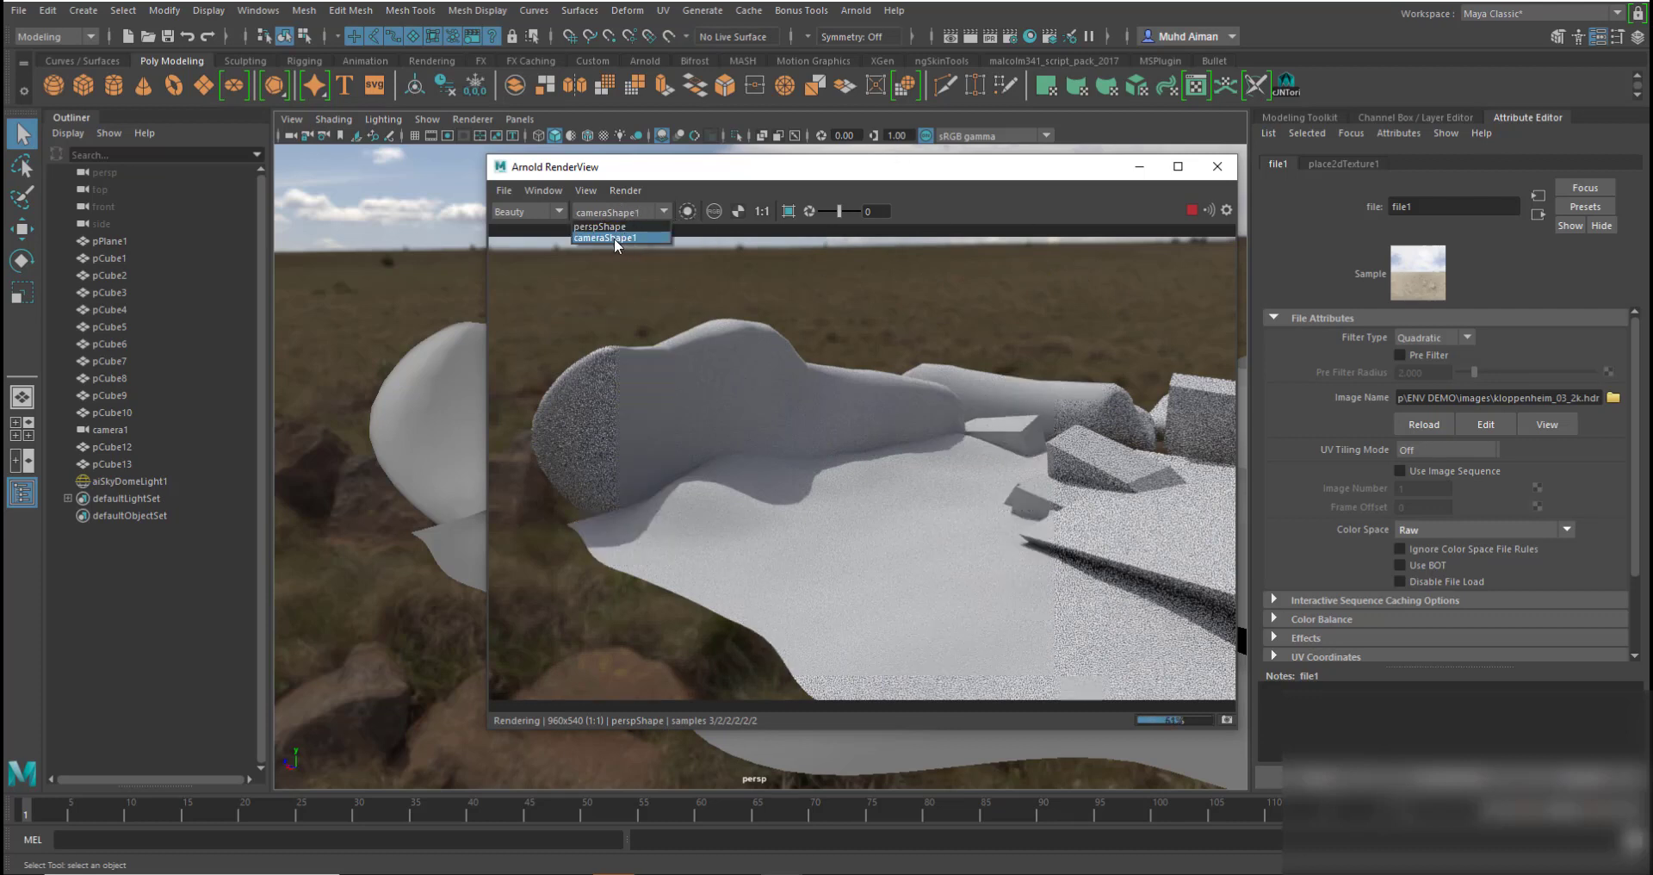
click(613, 237)
drag(764, 173, 512, 202)
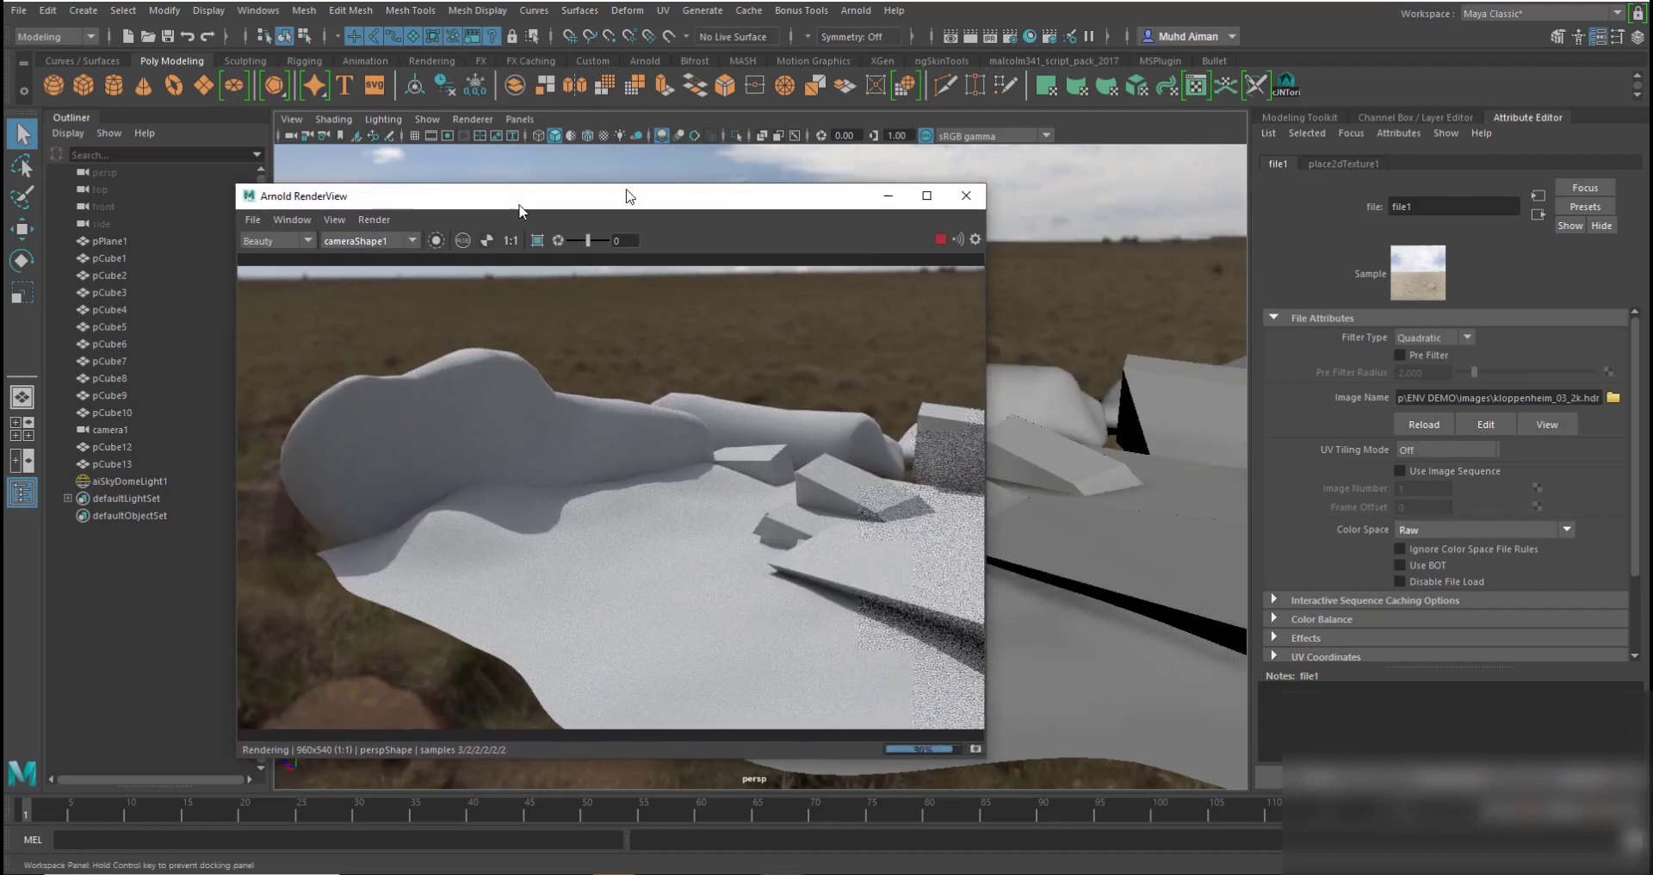
- Set the renderable camera to camera1 in the Render Settings
click(1011, 38)
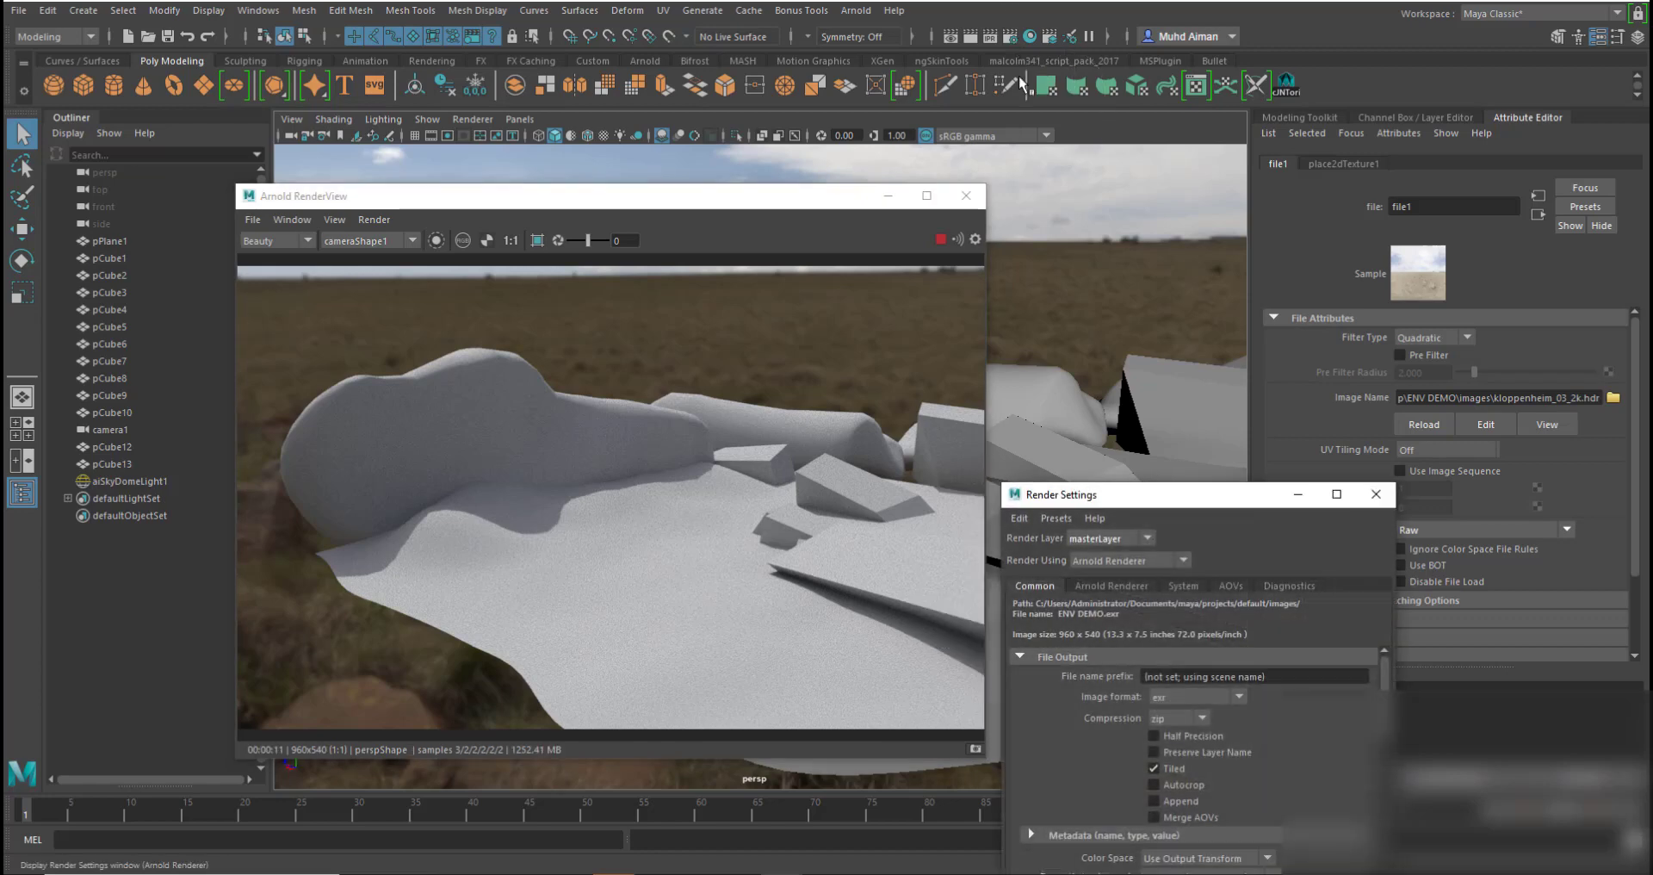
drag(1123, 483, 1016, 202)
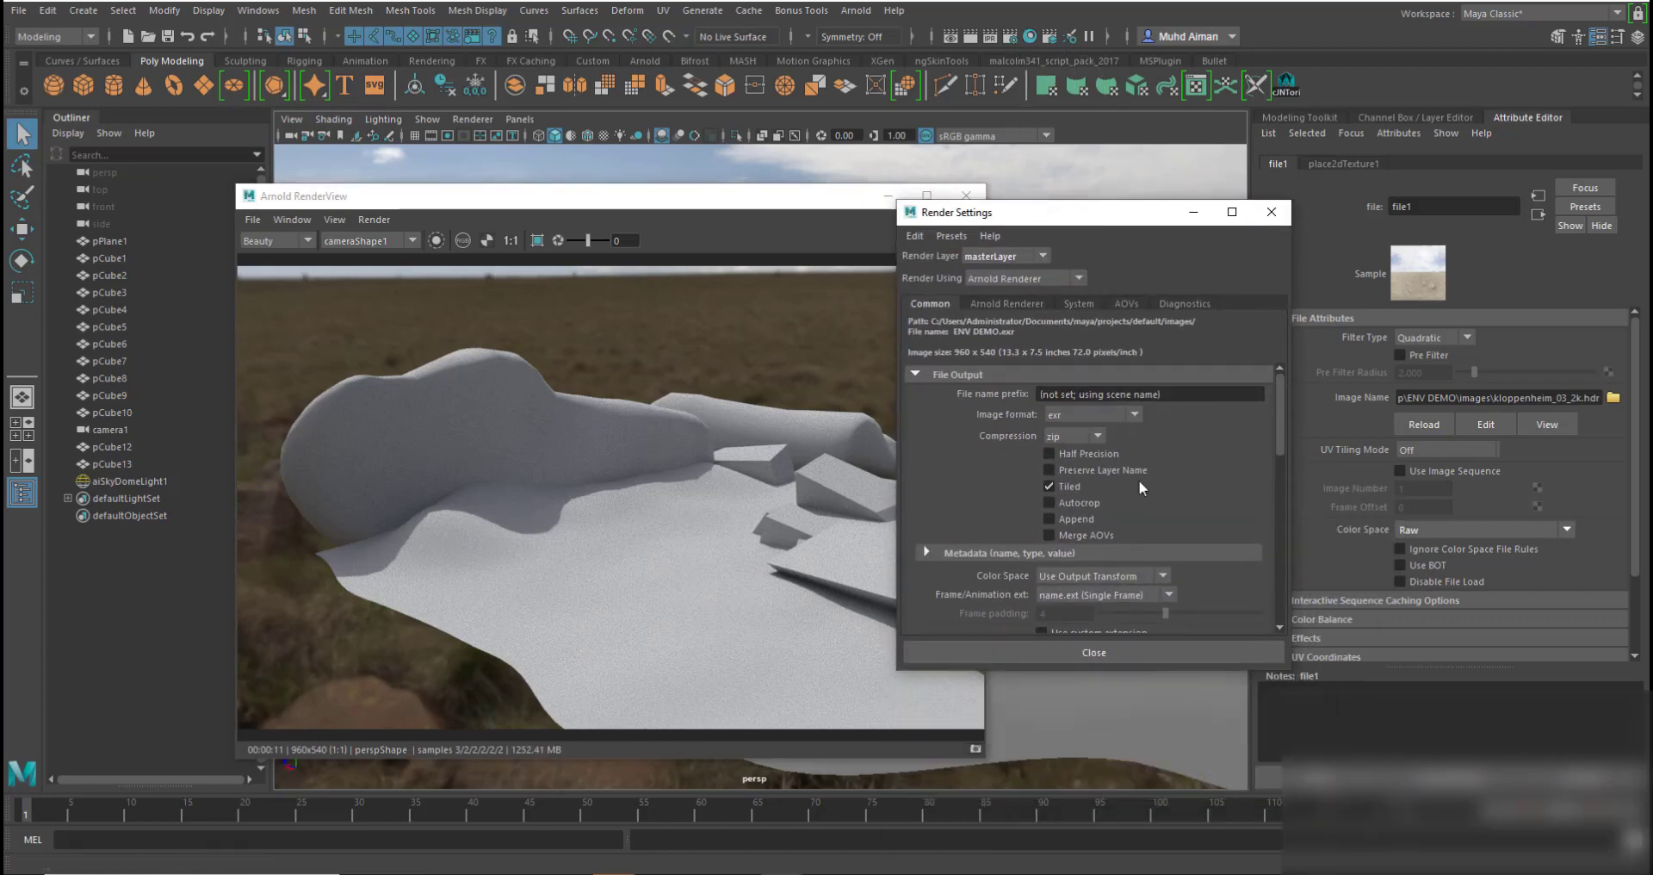
scroll(1149, 465, down, 5)
scroll(1148, 465, down, 6)
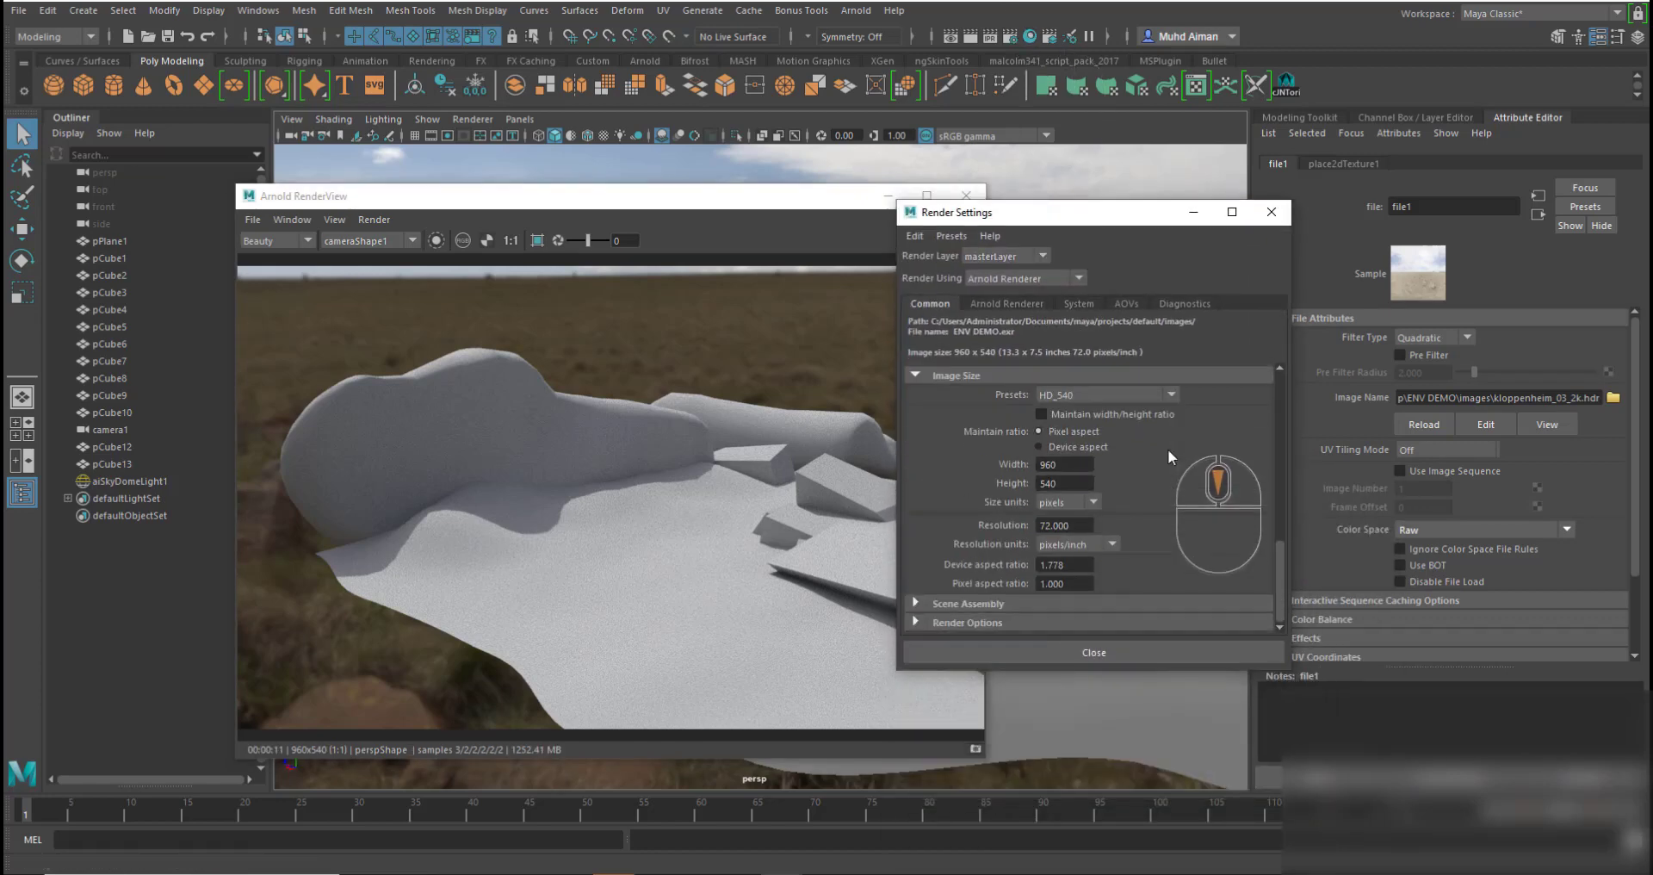
click(833, 260)
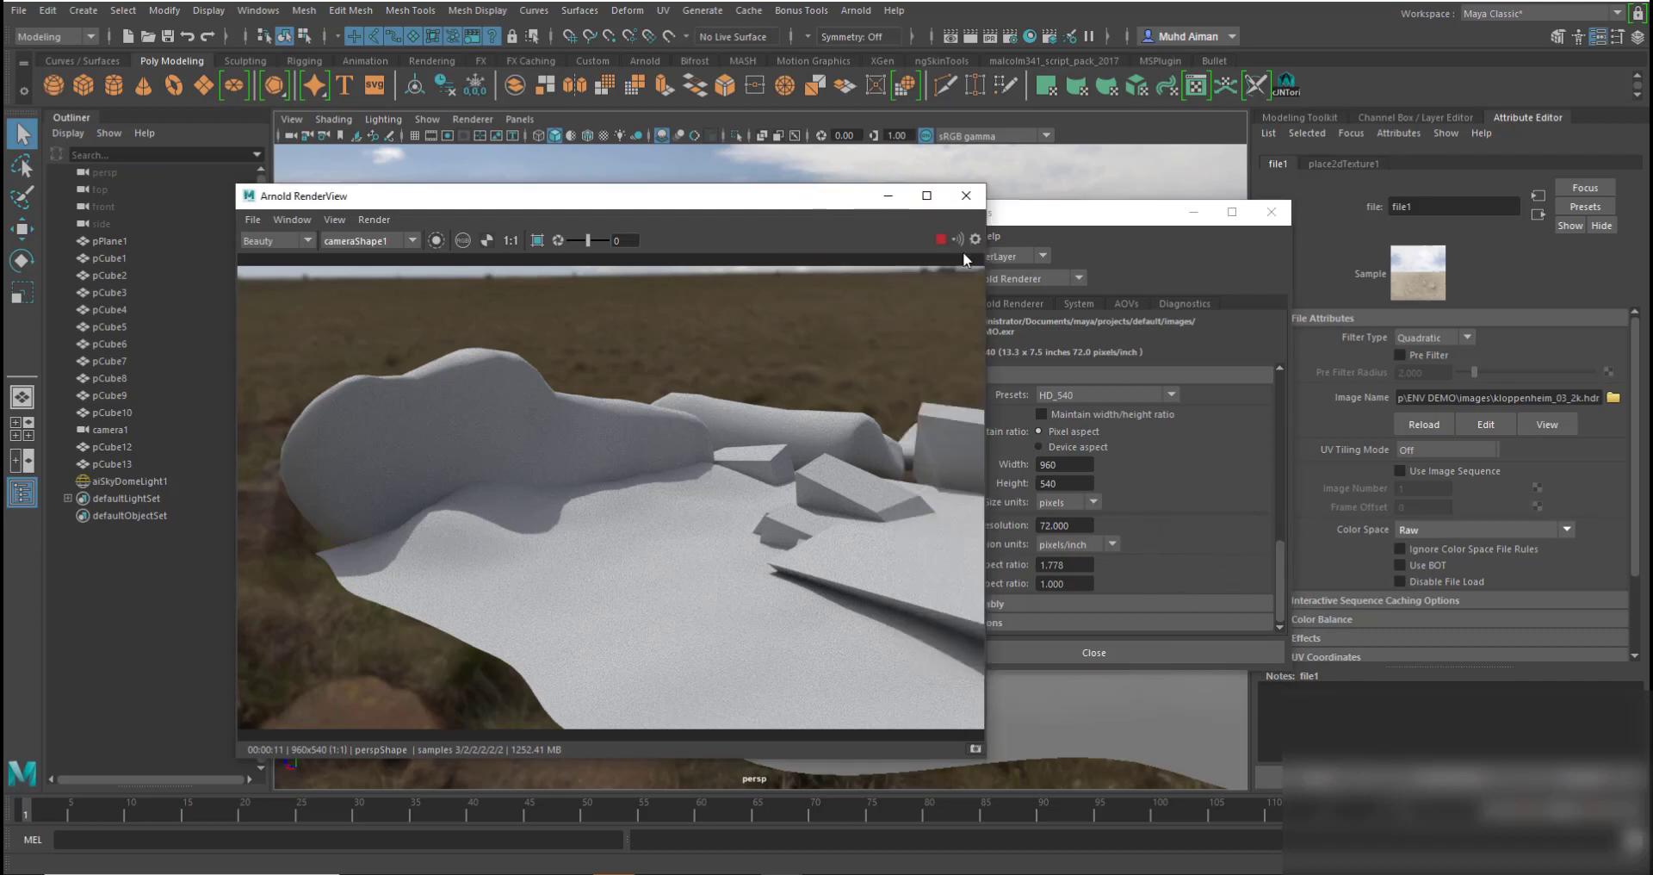
drag(1070, 212, 1036, 198)
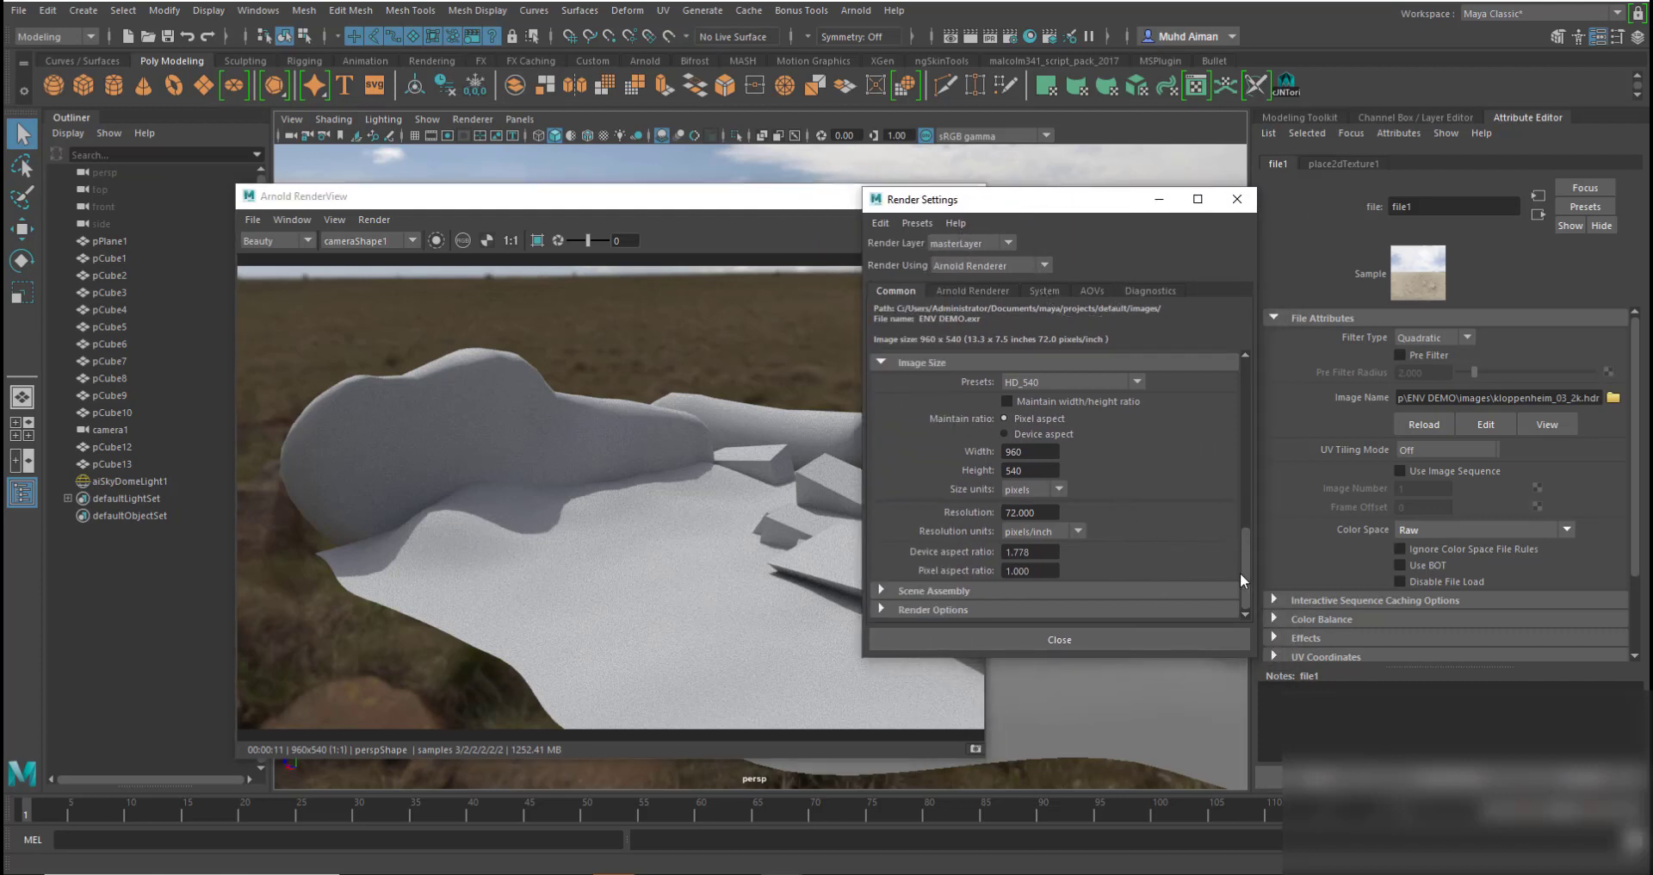
drag(1247, 581, 1248, 525)
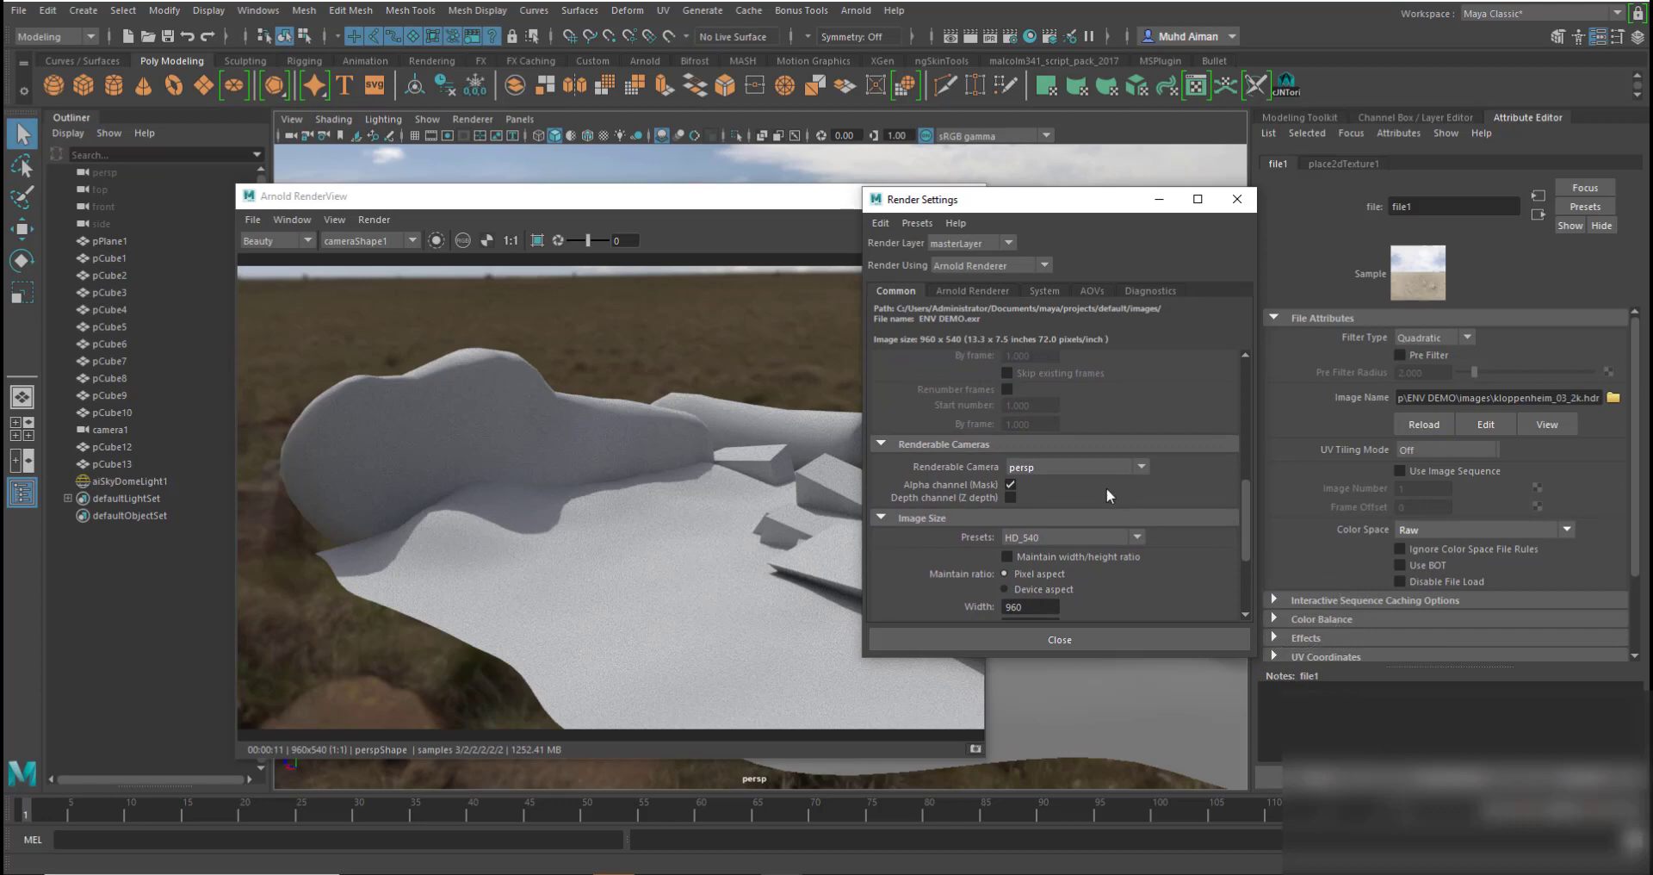
click(1053, 469)
click(1036, 506)
- Close and reopen the Arnold RenderView, then render the scene through cameraShape1
click(608, 205)
click(969, 197)
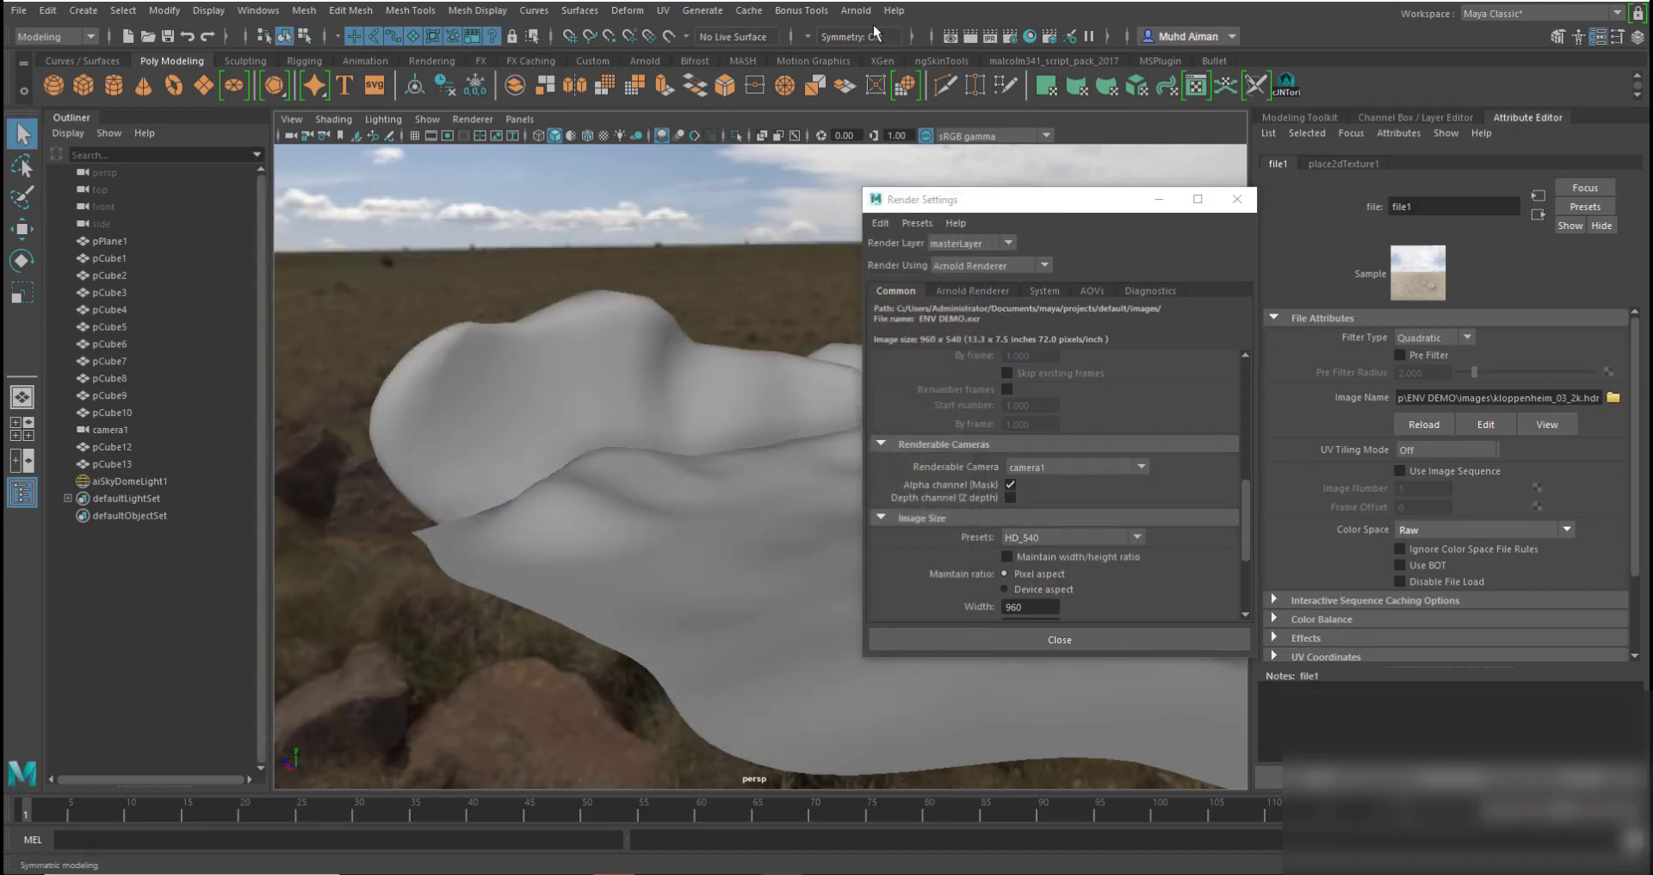
click(857, 11)
click(914, 57)
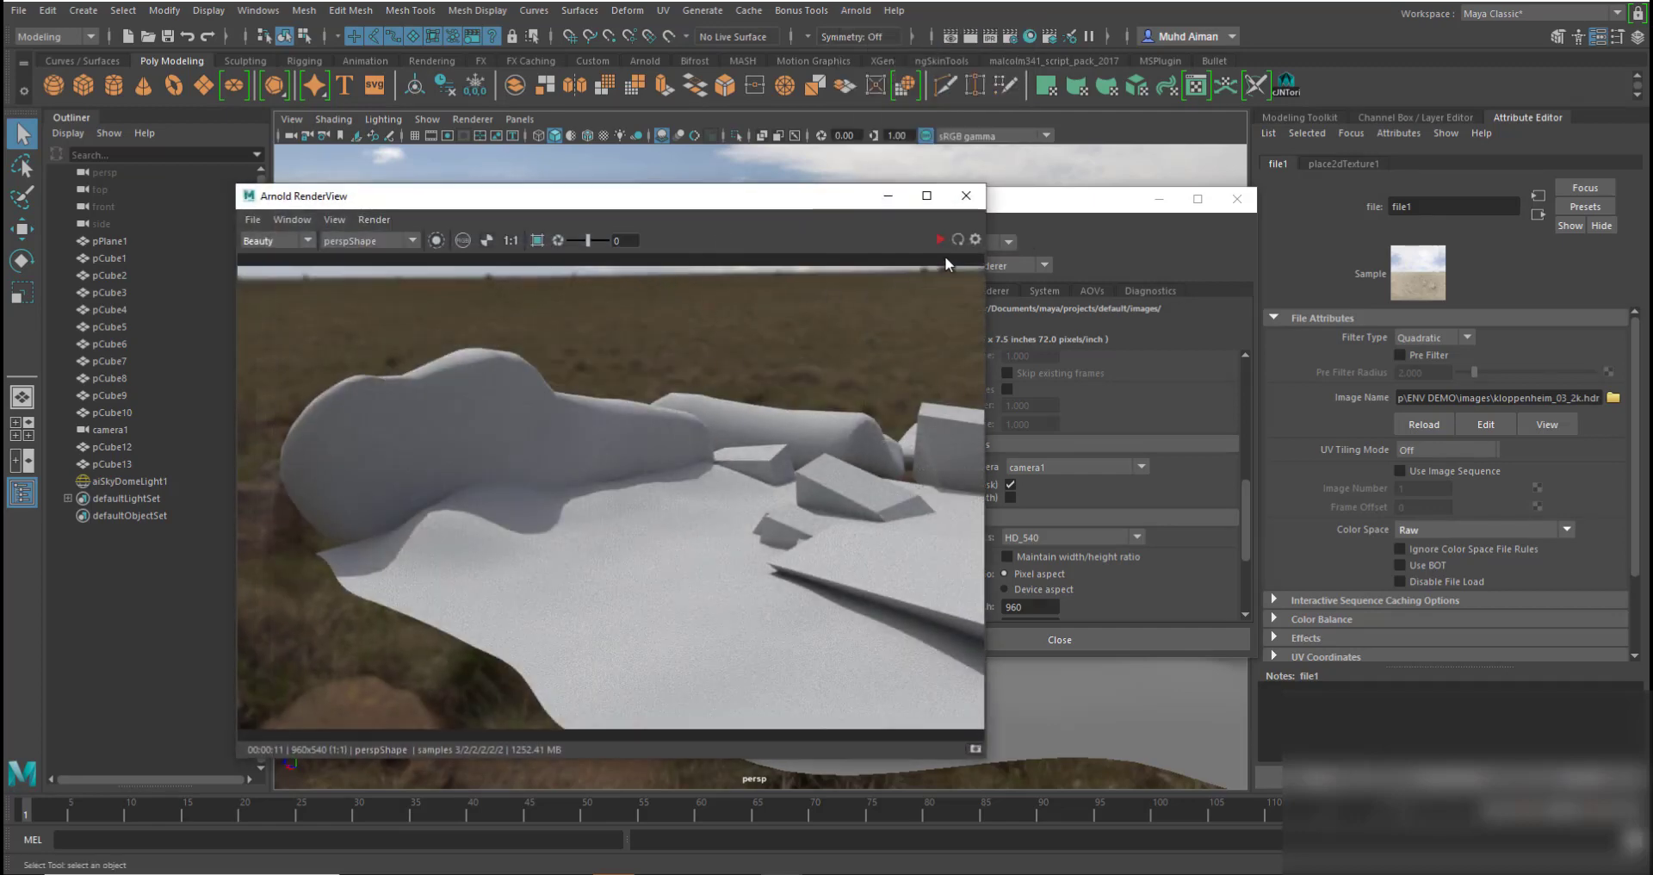
click(368, 240)
click(365, 267)
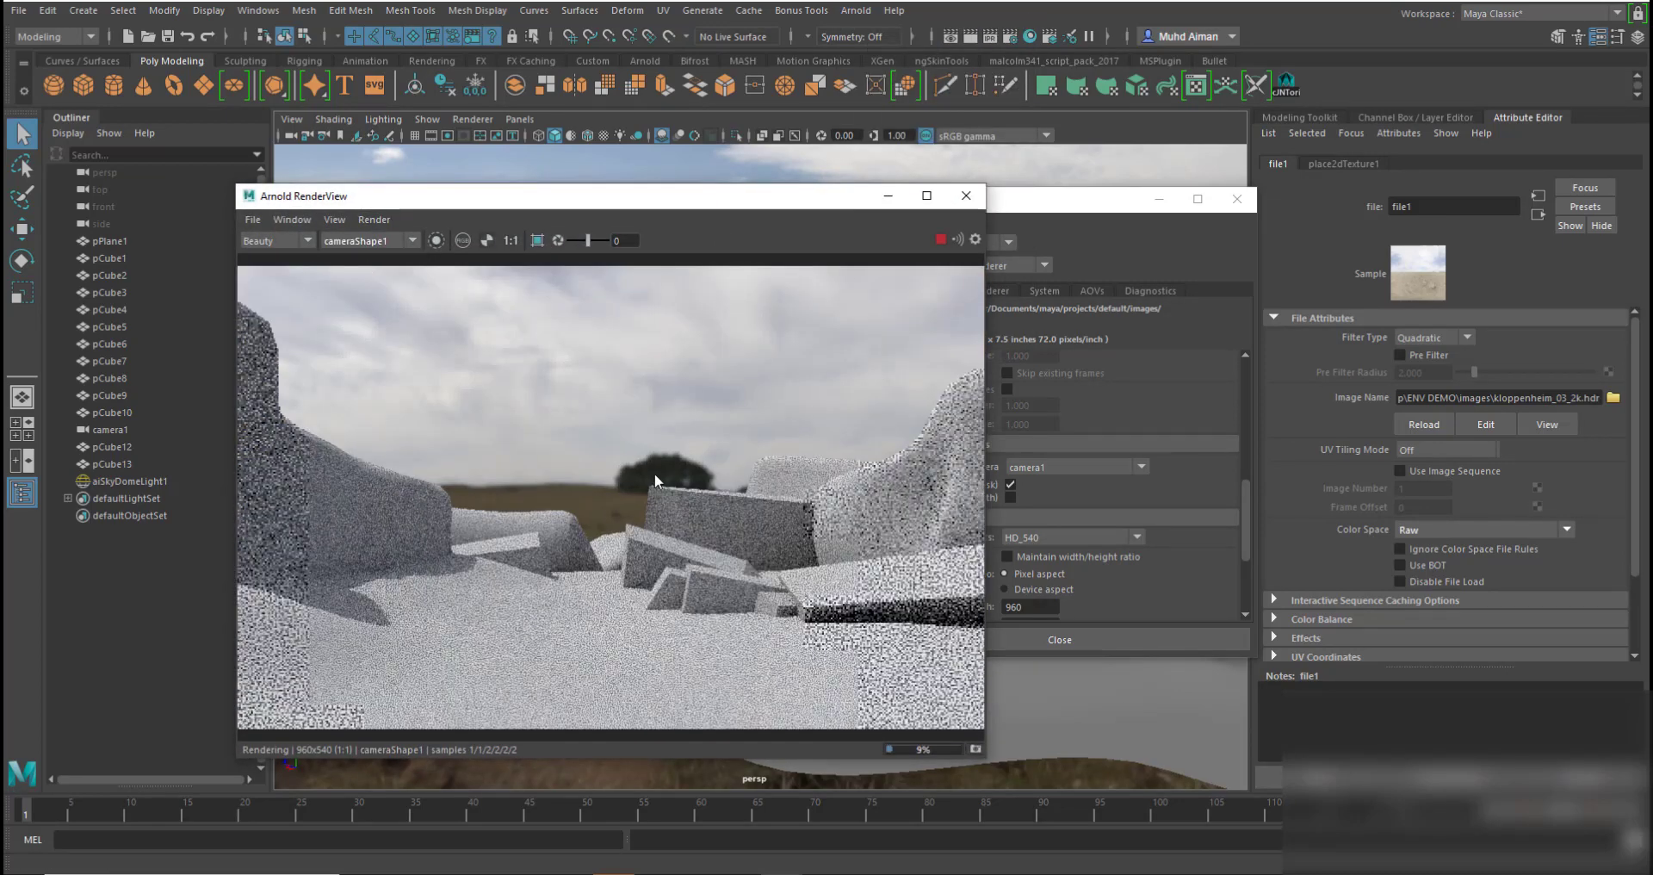
drag(701, 209, 753, 207)
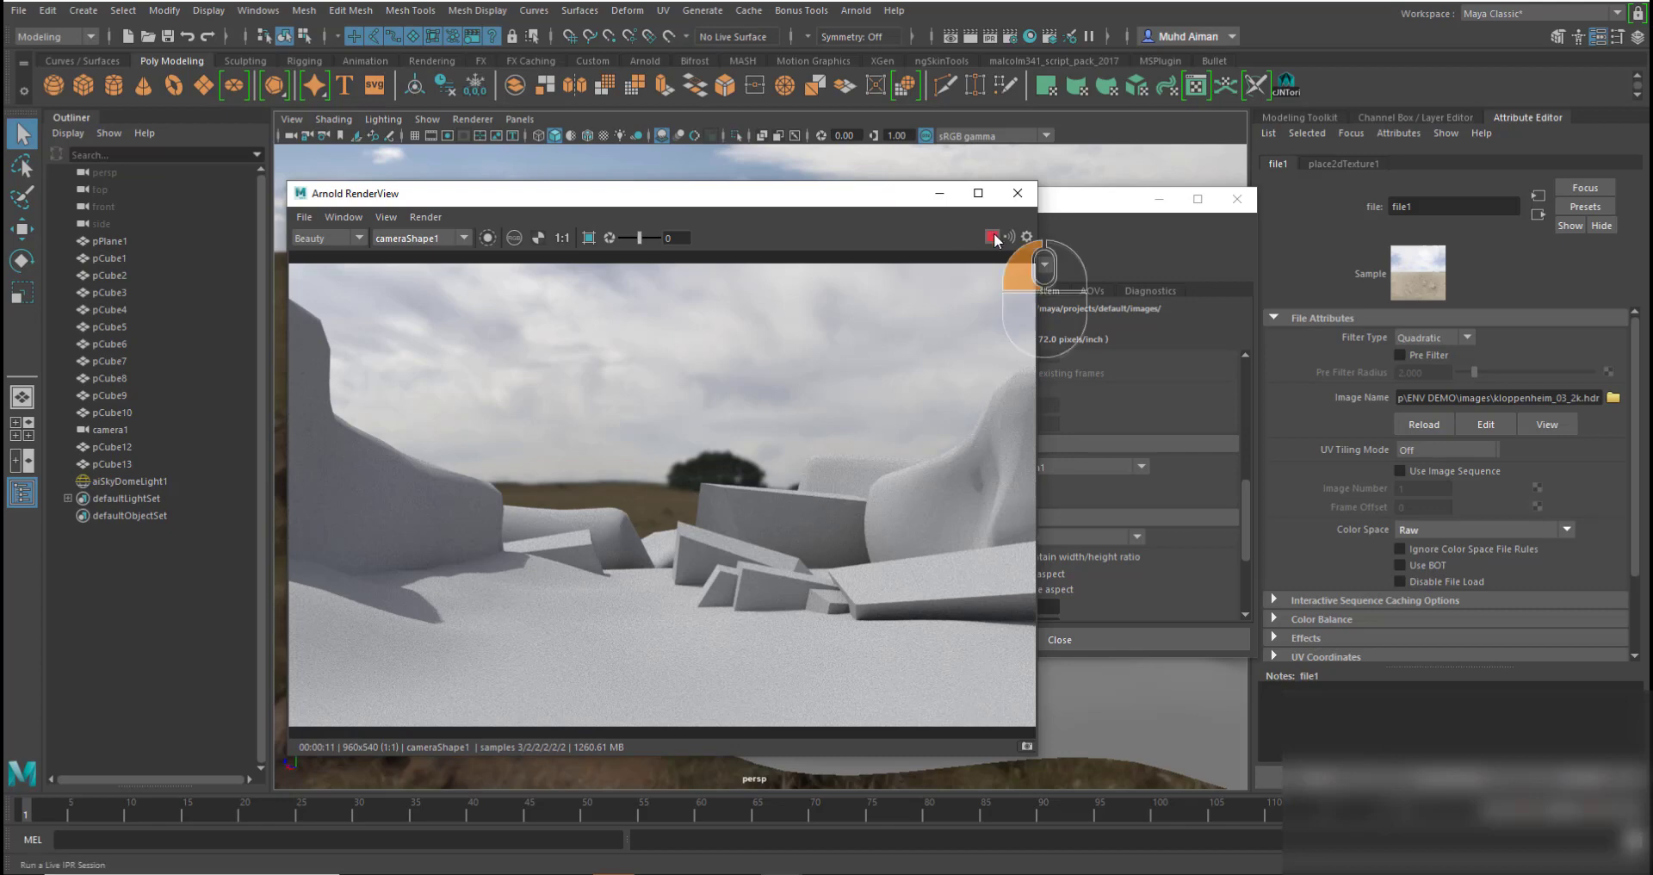
- Minimize the render window and close the Render Settings to return to the terrain
click(940, 192)
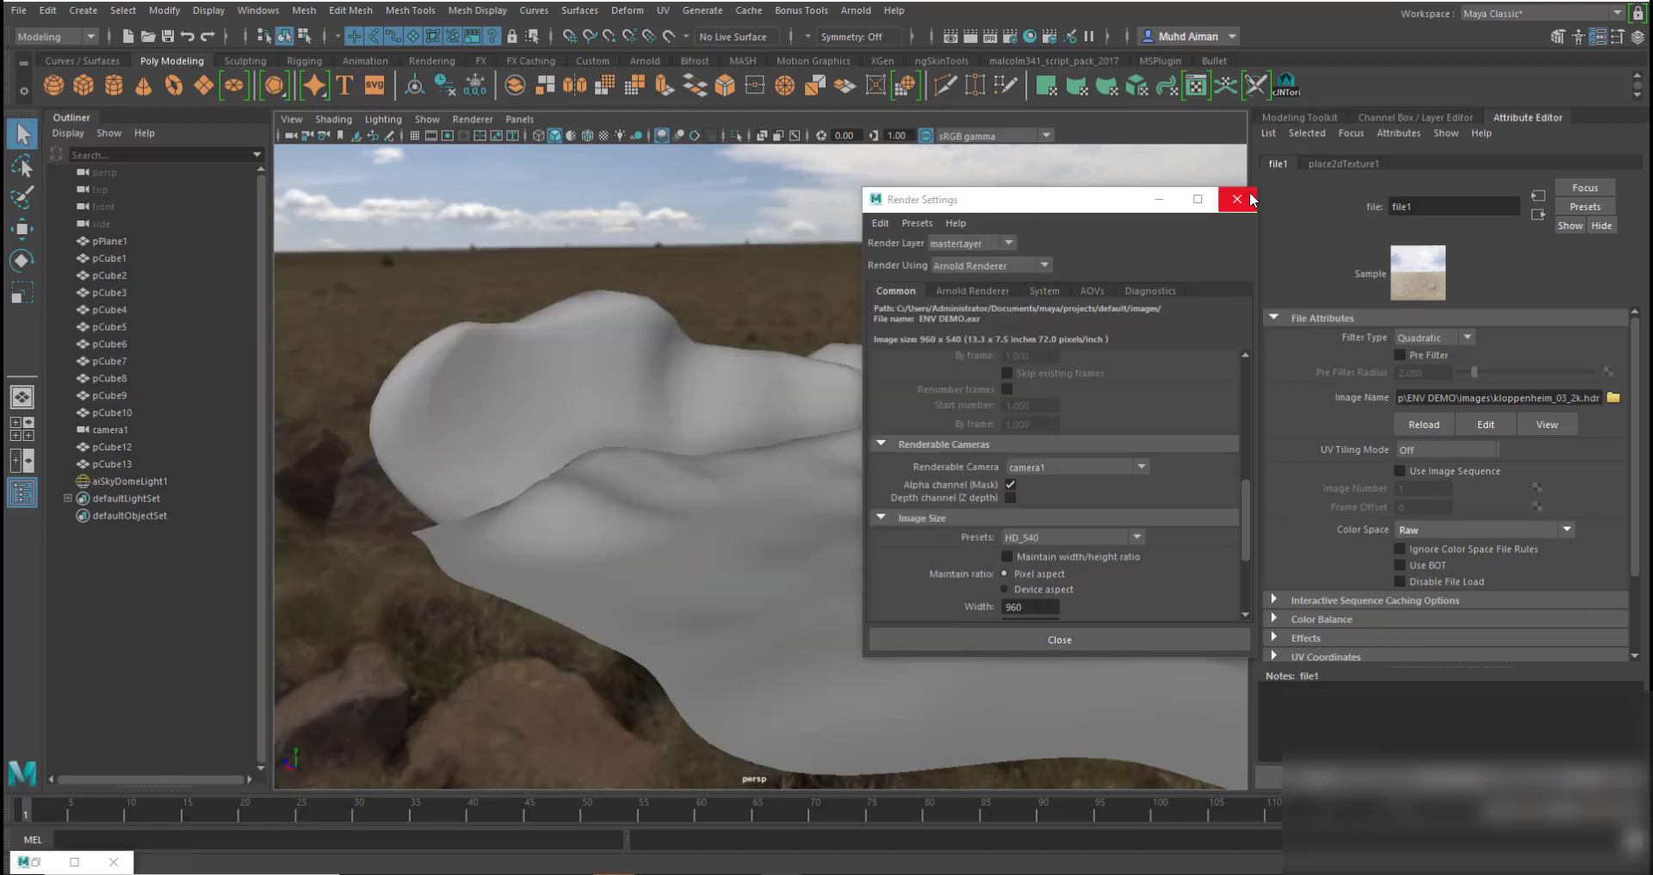
click(1237, 199)
alt+drag(998, 506, 850, 545)
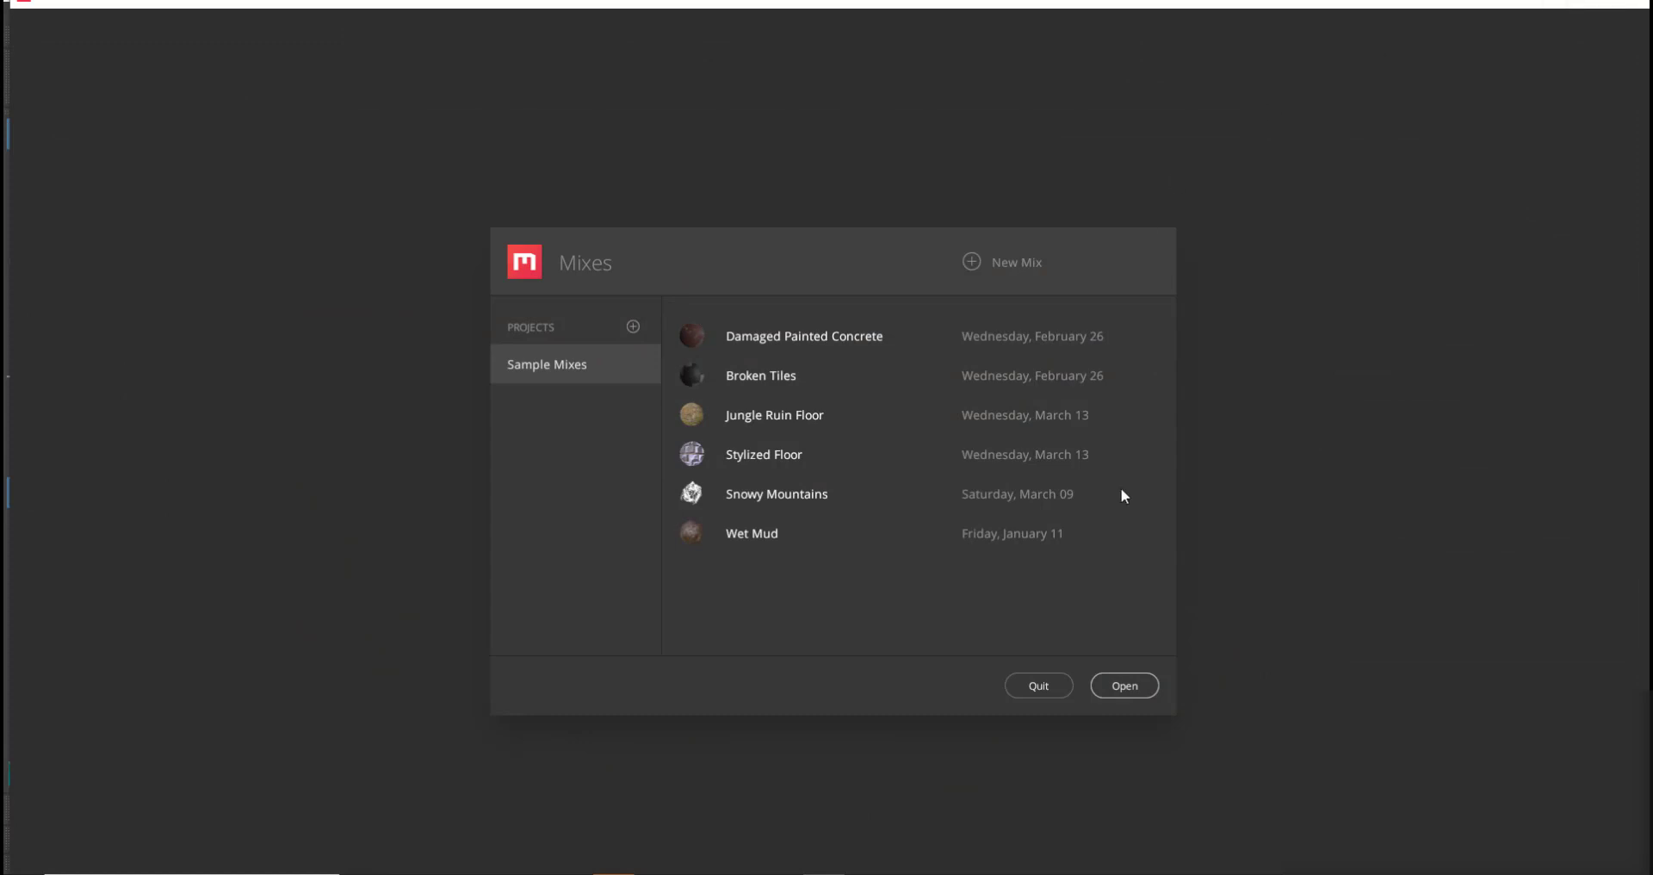
- Switch back to the Maya scene and select the large rounded rock pCube7 at the terrain's edge
click(1572, 6)
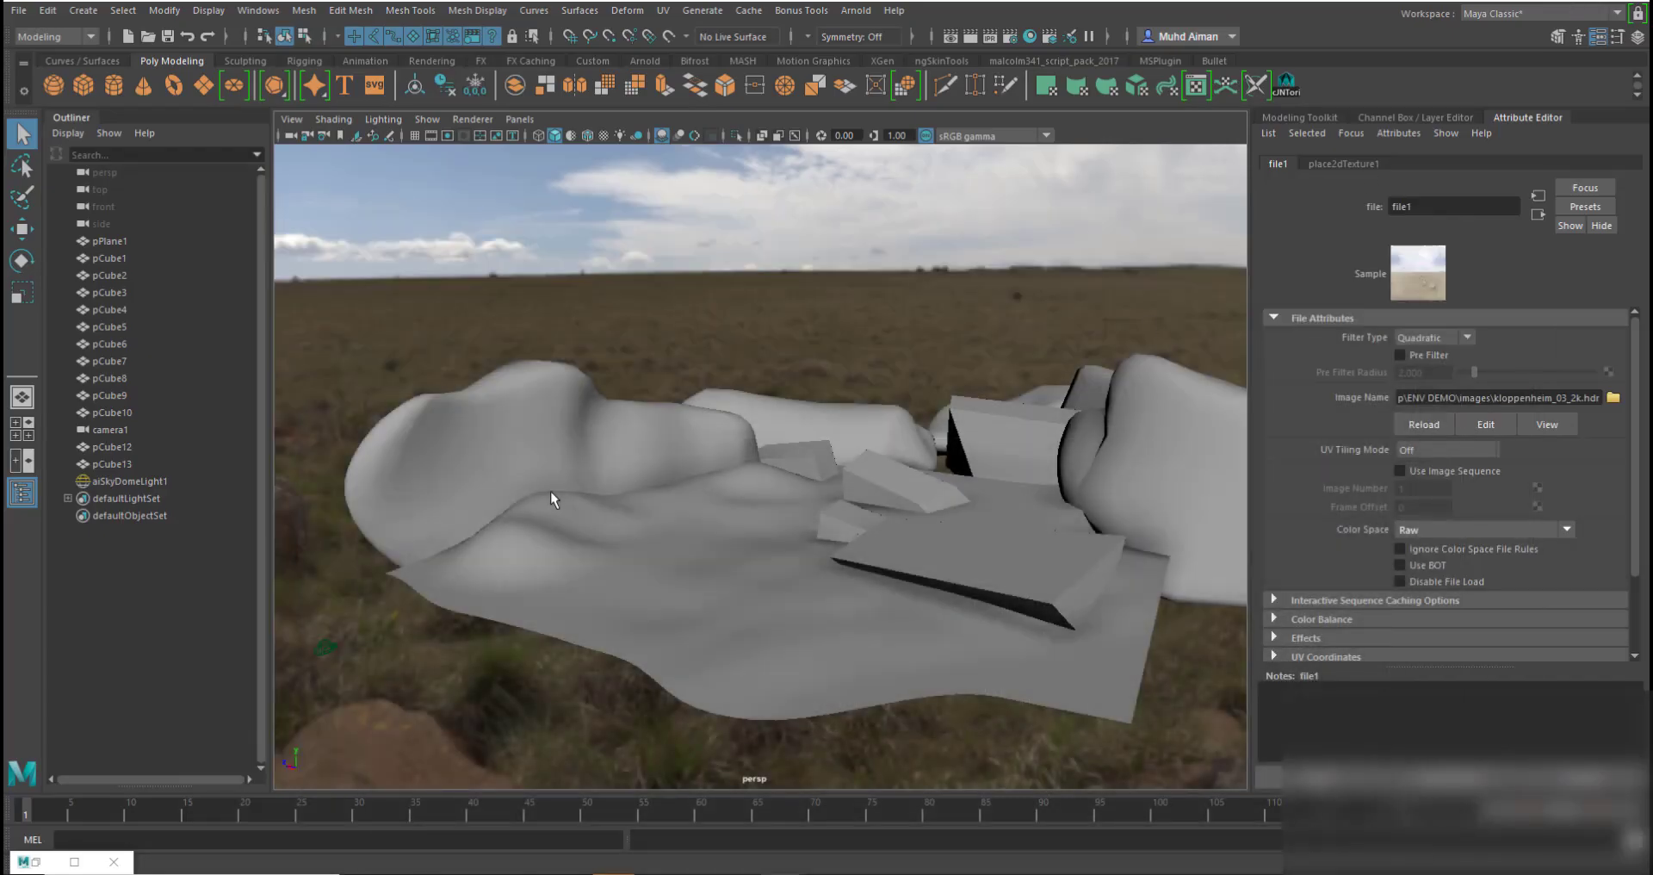
alt+drag(600, 463, 645, 558)
click(469, 501)
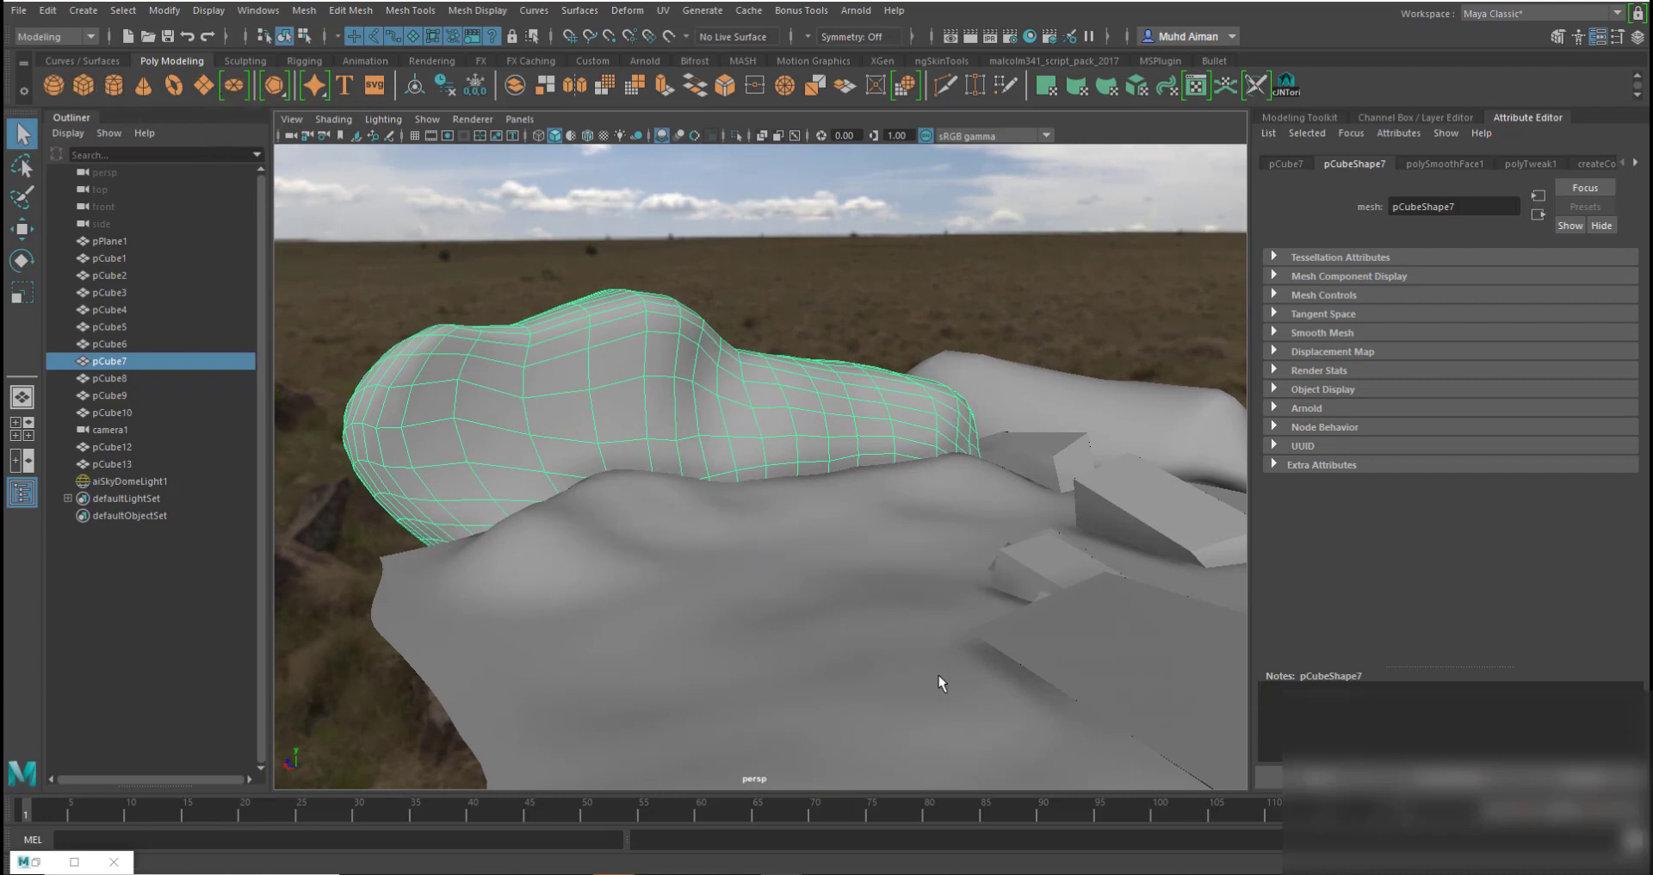
- Create a polygon plane in the scene and scale it up uniformly
key(g)
alt+right_drag(944, 612, 959, 624)
key(r)
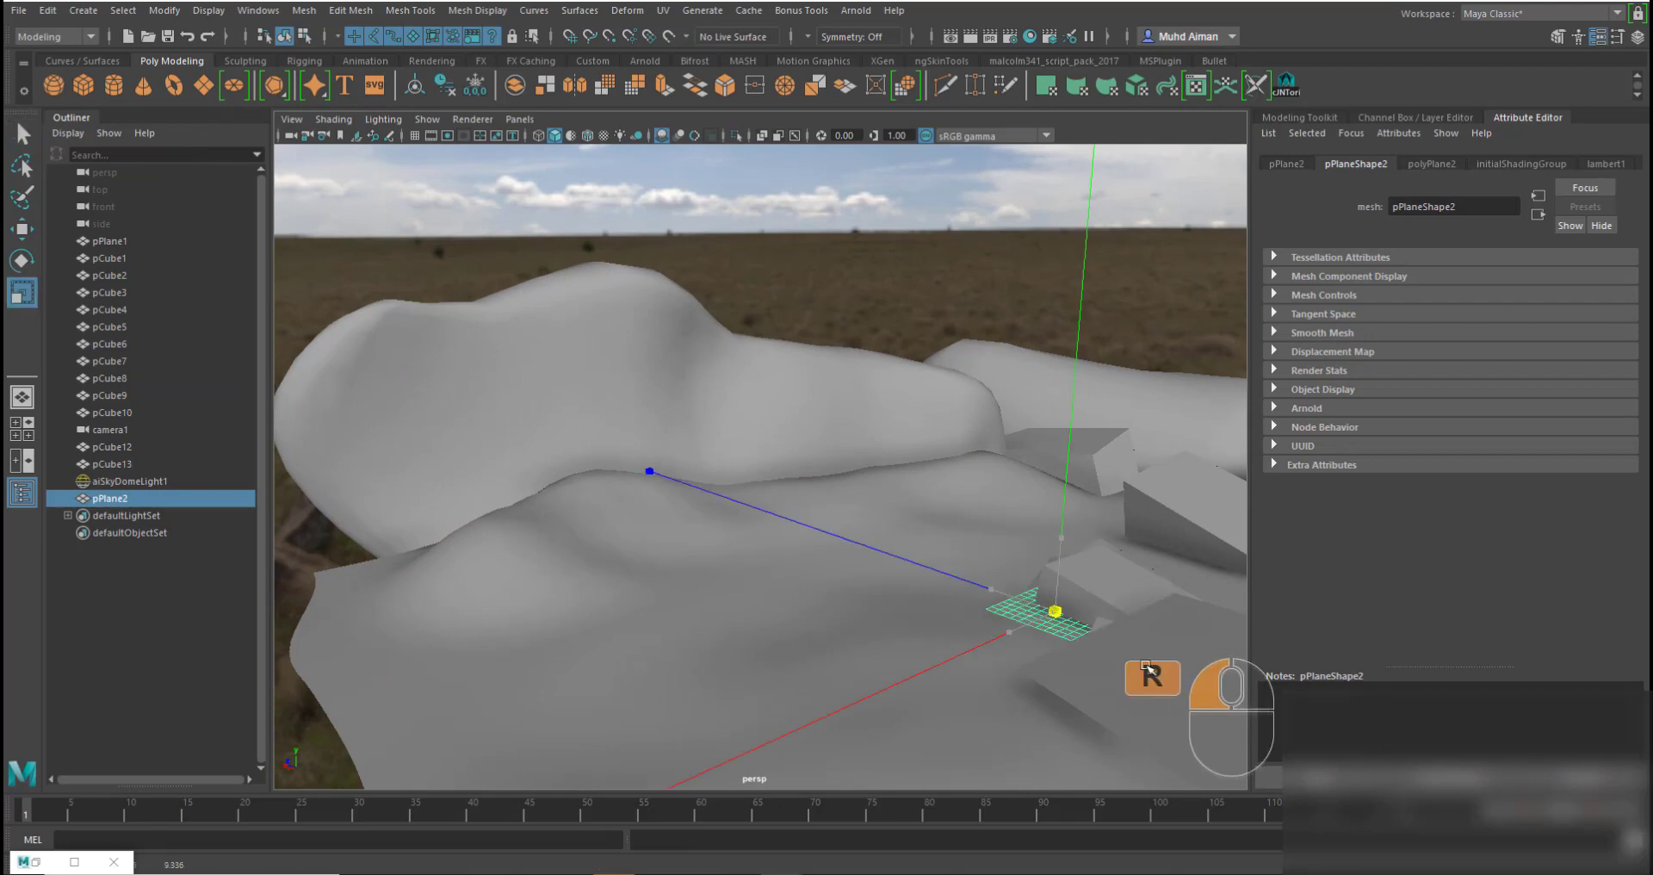
- Move the new plane across the terrain toward the large rounded rock
key(w)
drag(1064, 556, 782, 657)
alt+middle_drag(990, 591, 925, 473)
alt+drag(925, 473, 807, 521)
alt+middle_drag(808, 521, 819, 499)
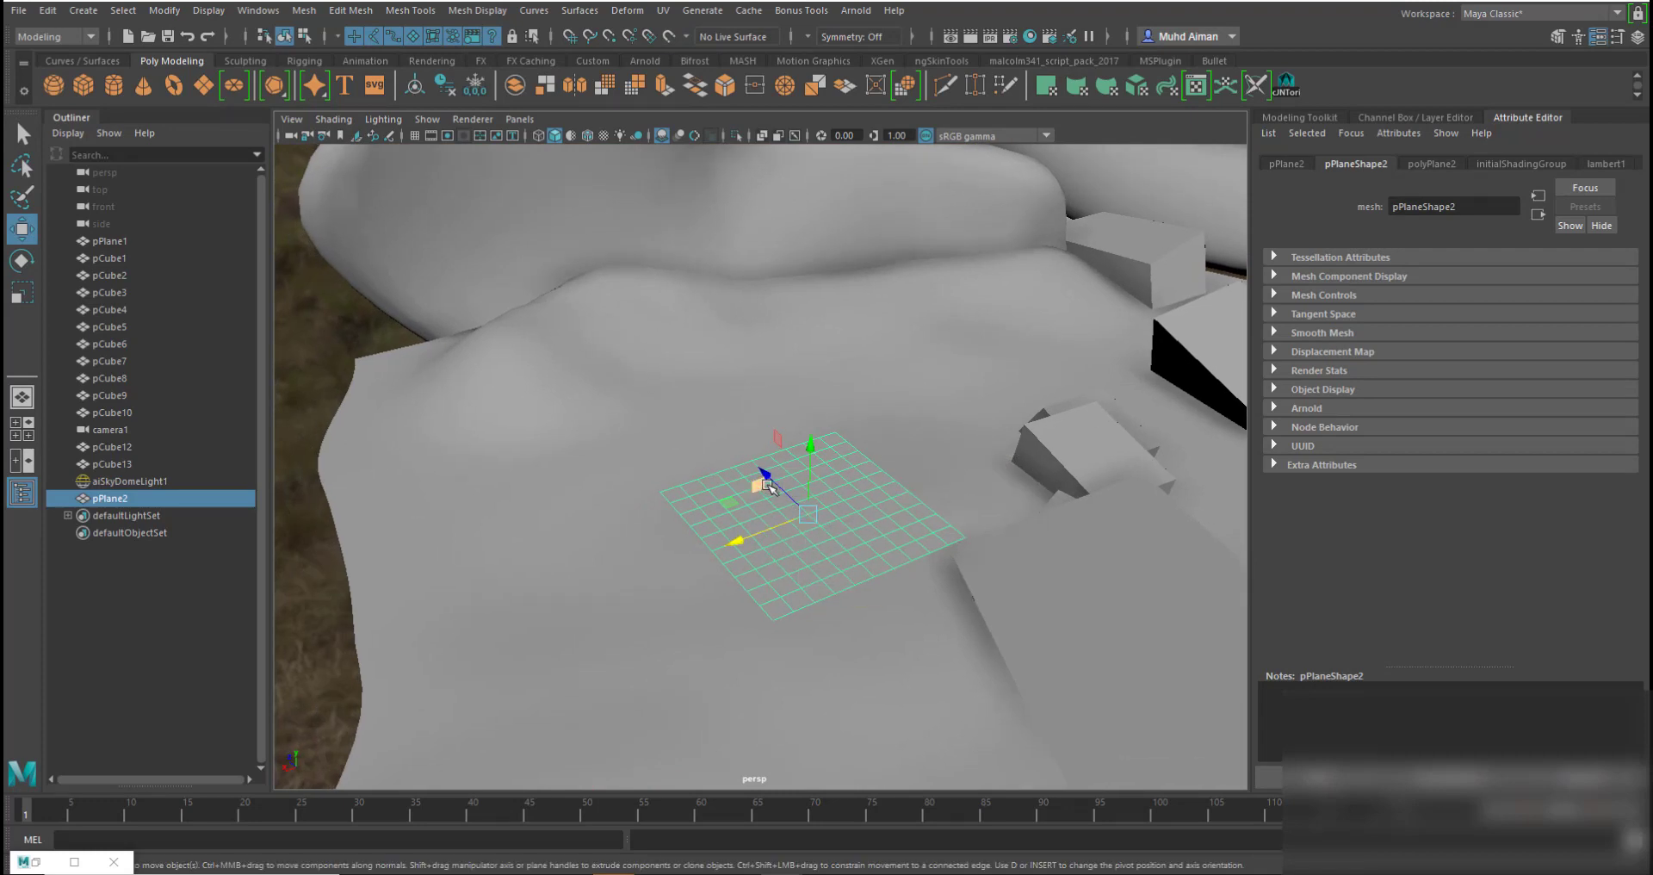
drag(769, 486, 690, 305)
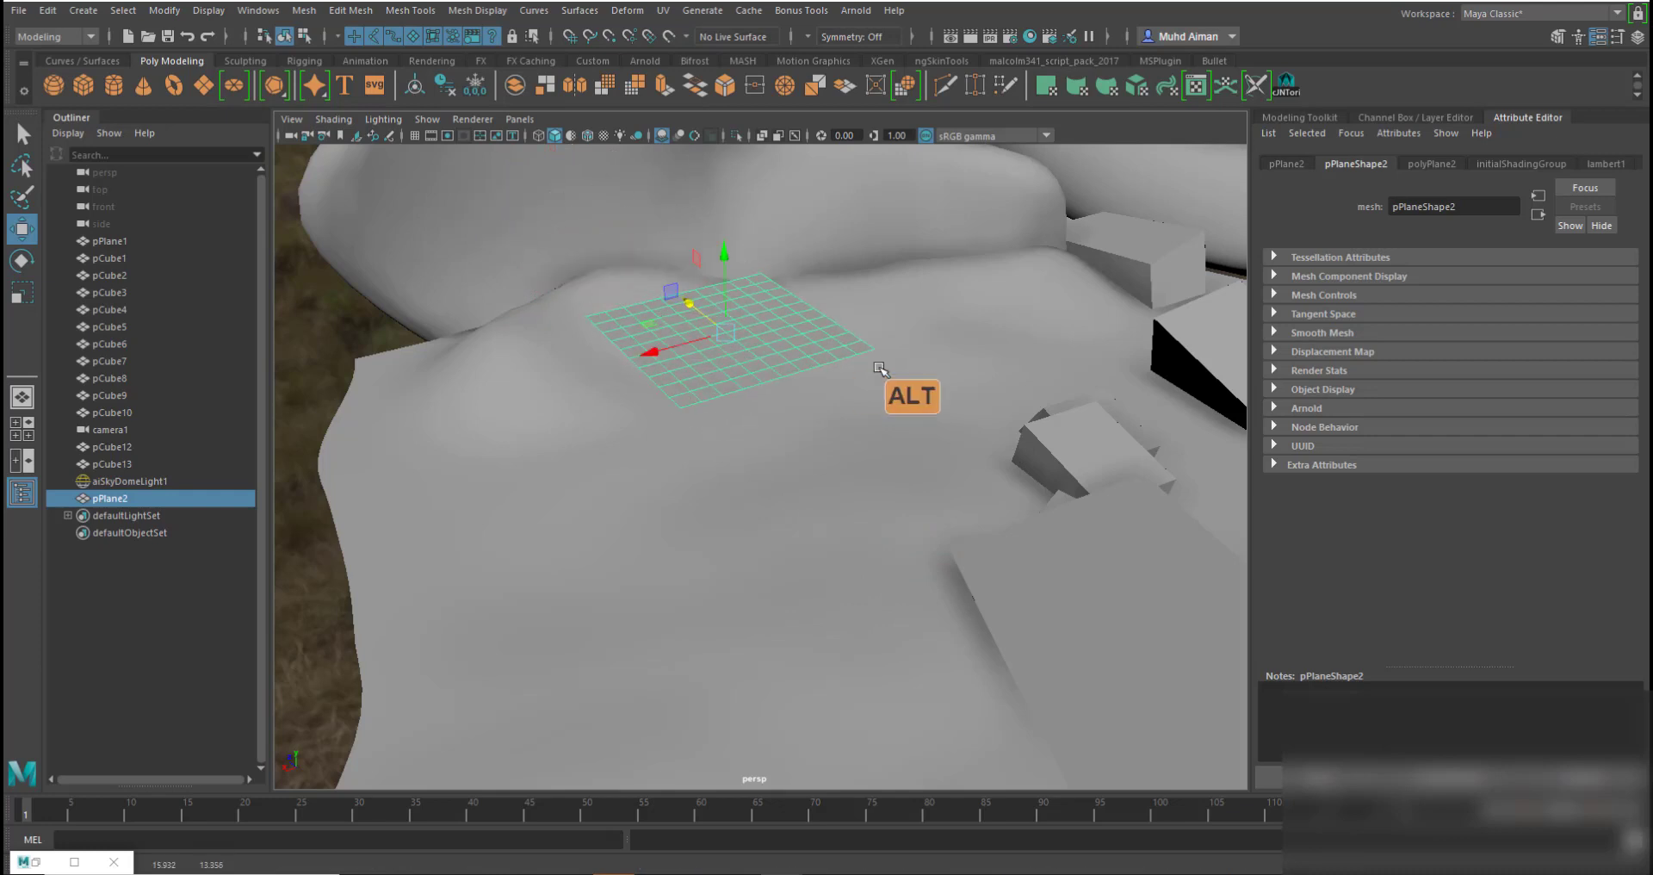
mouse_move(875, 369)
alt+mouse_down()
mouse_move(818, 373)
mouse_move(865, 357)
alt+mouse_up()
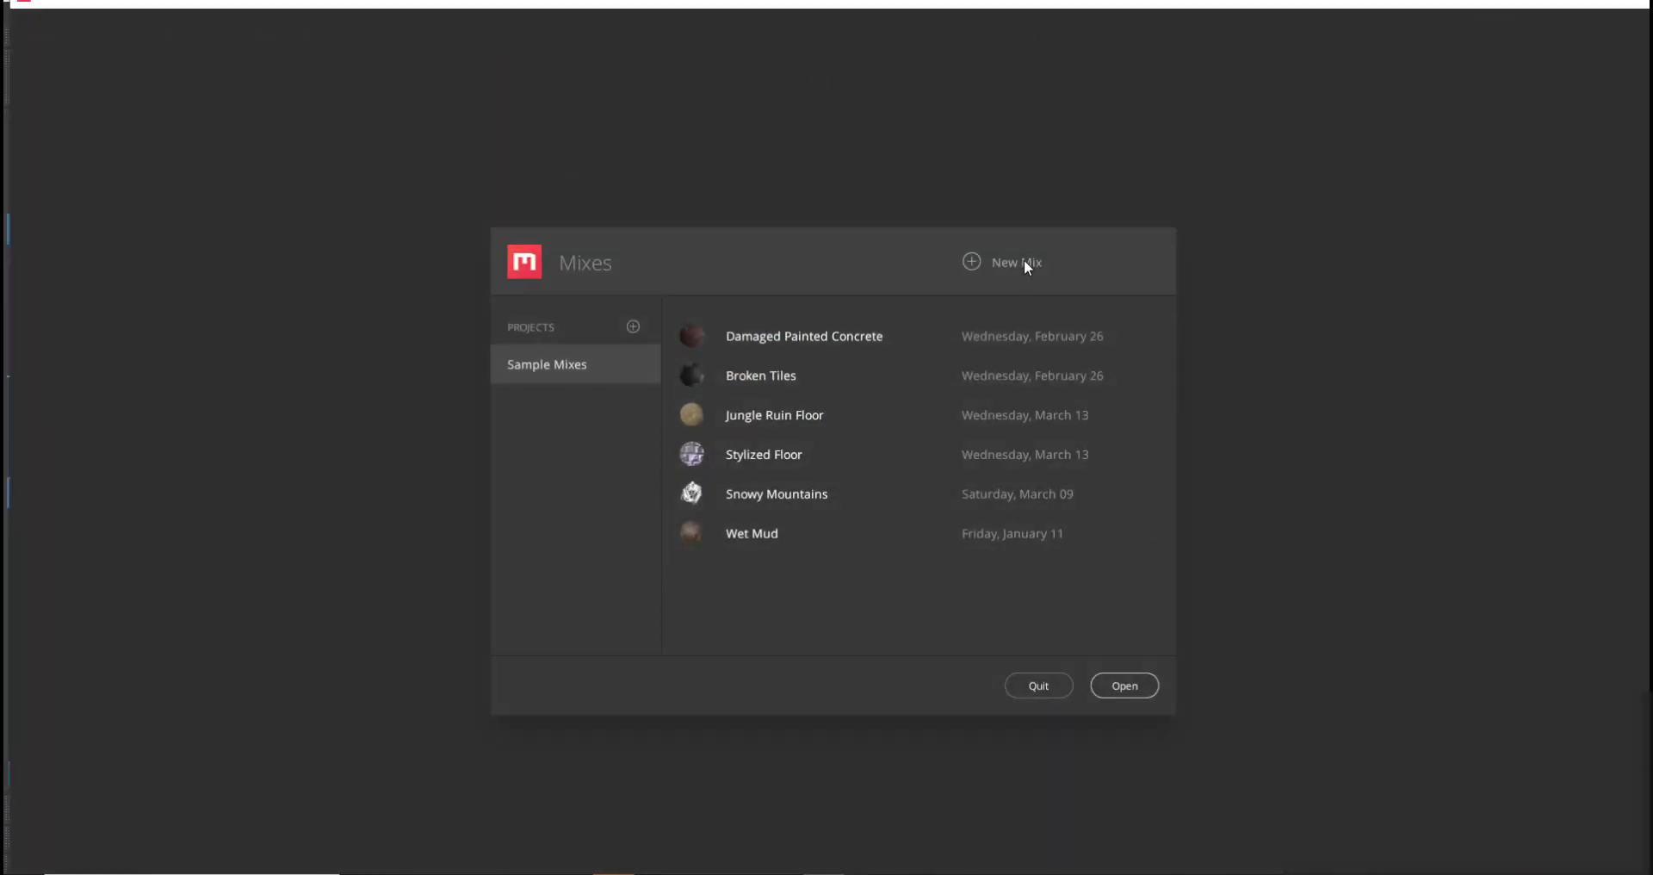
- Switch to Quixel Mixer and create a new mix named Cliff_1 with a 2048 px working resolution
click(971, 262)
click(798, 421)
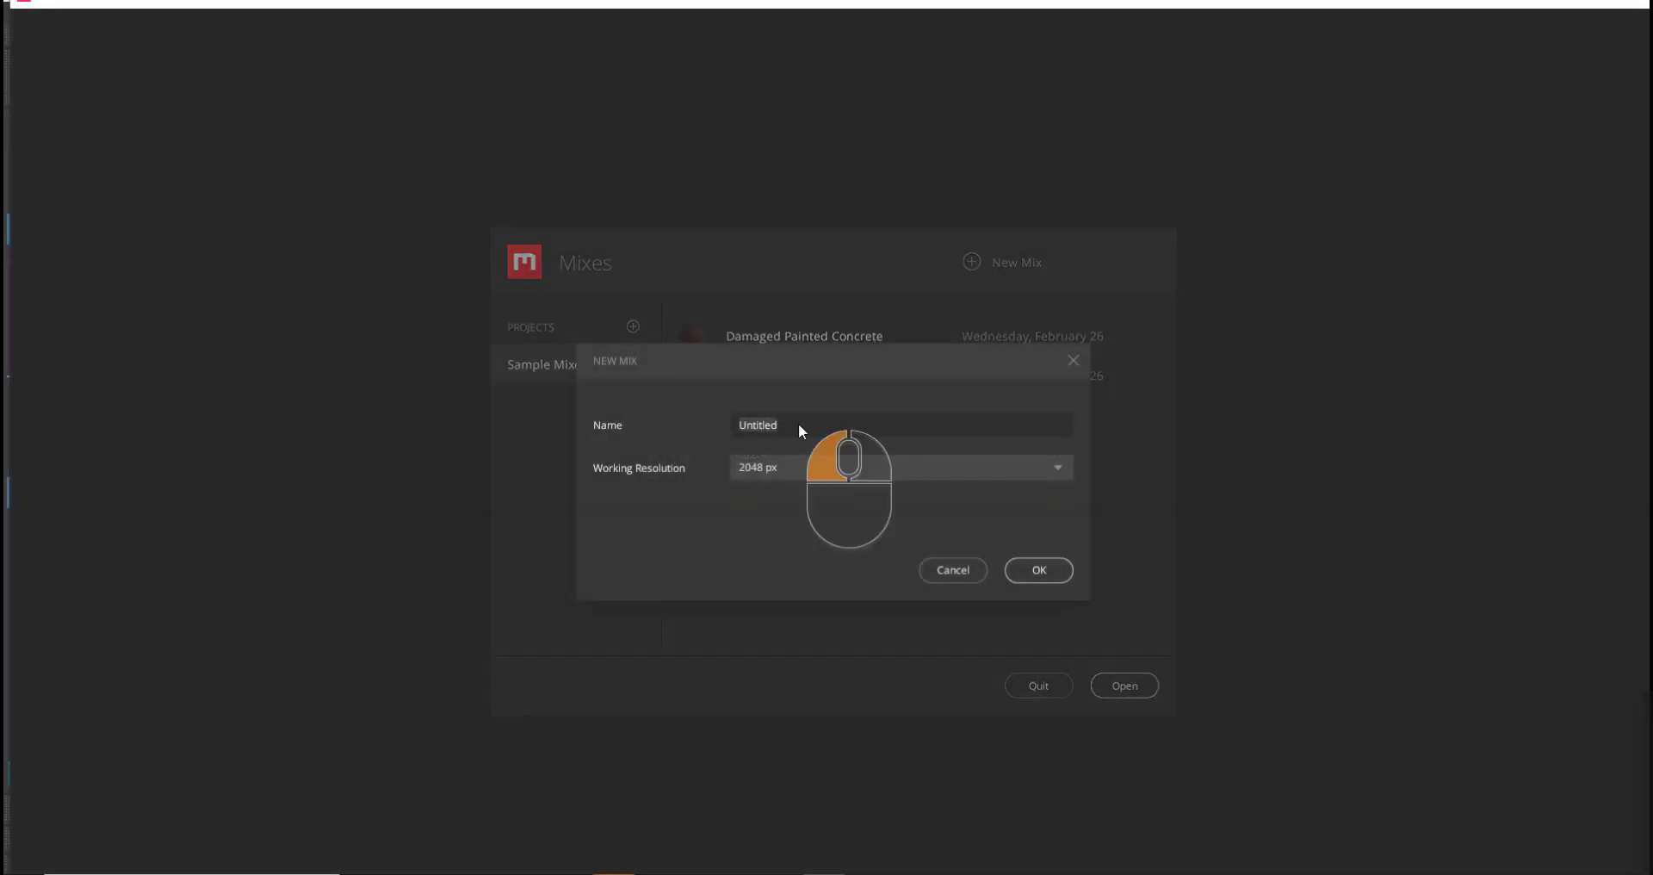
text(Cl)
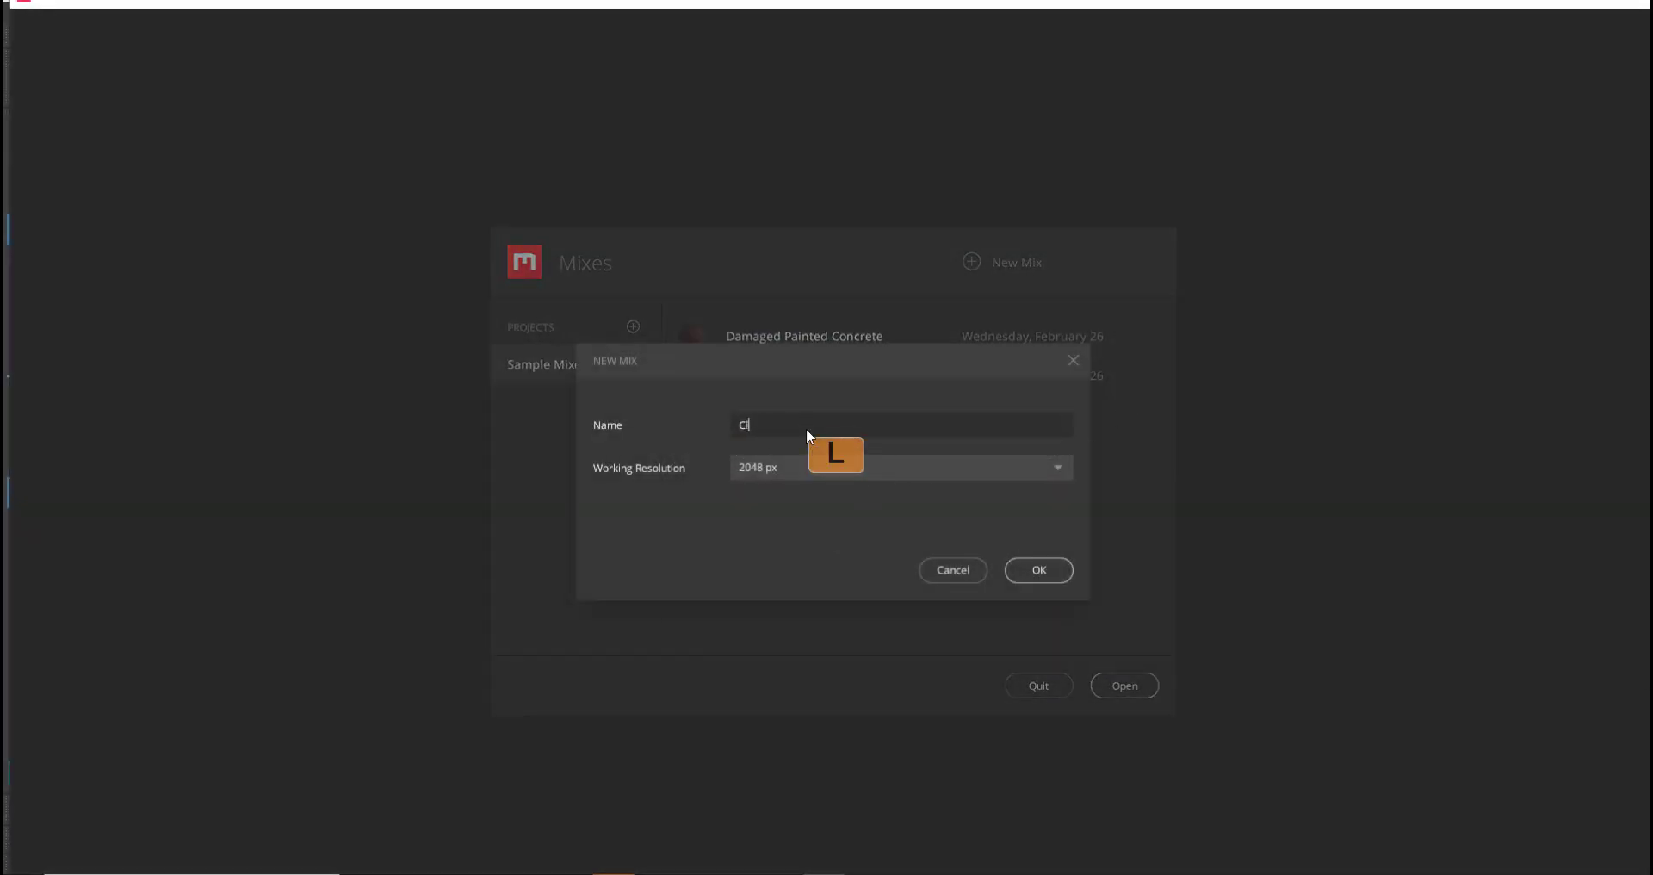
text(iff_1)
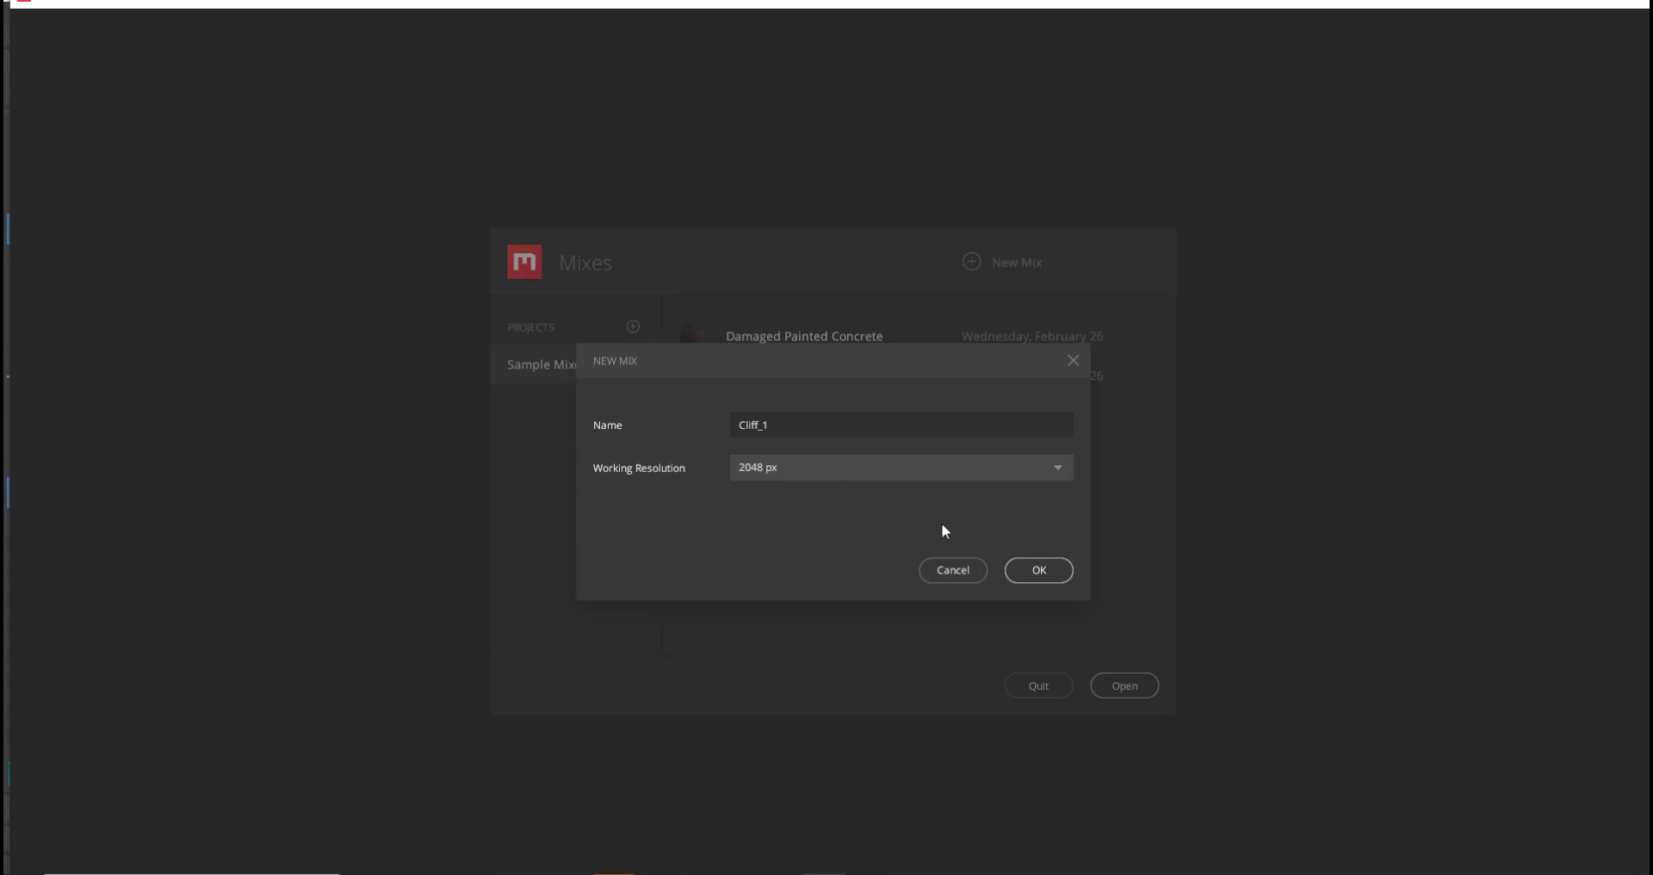
click(1039, 570)
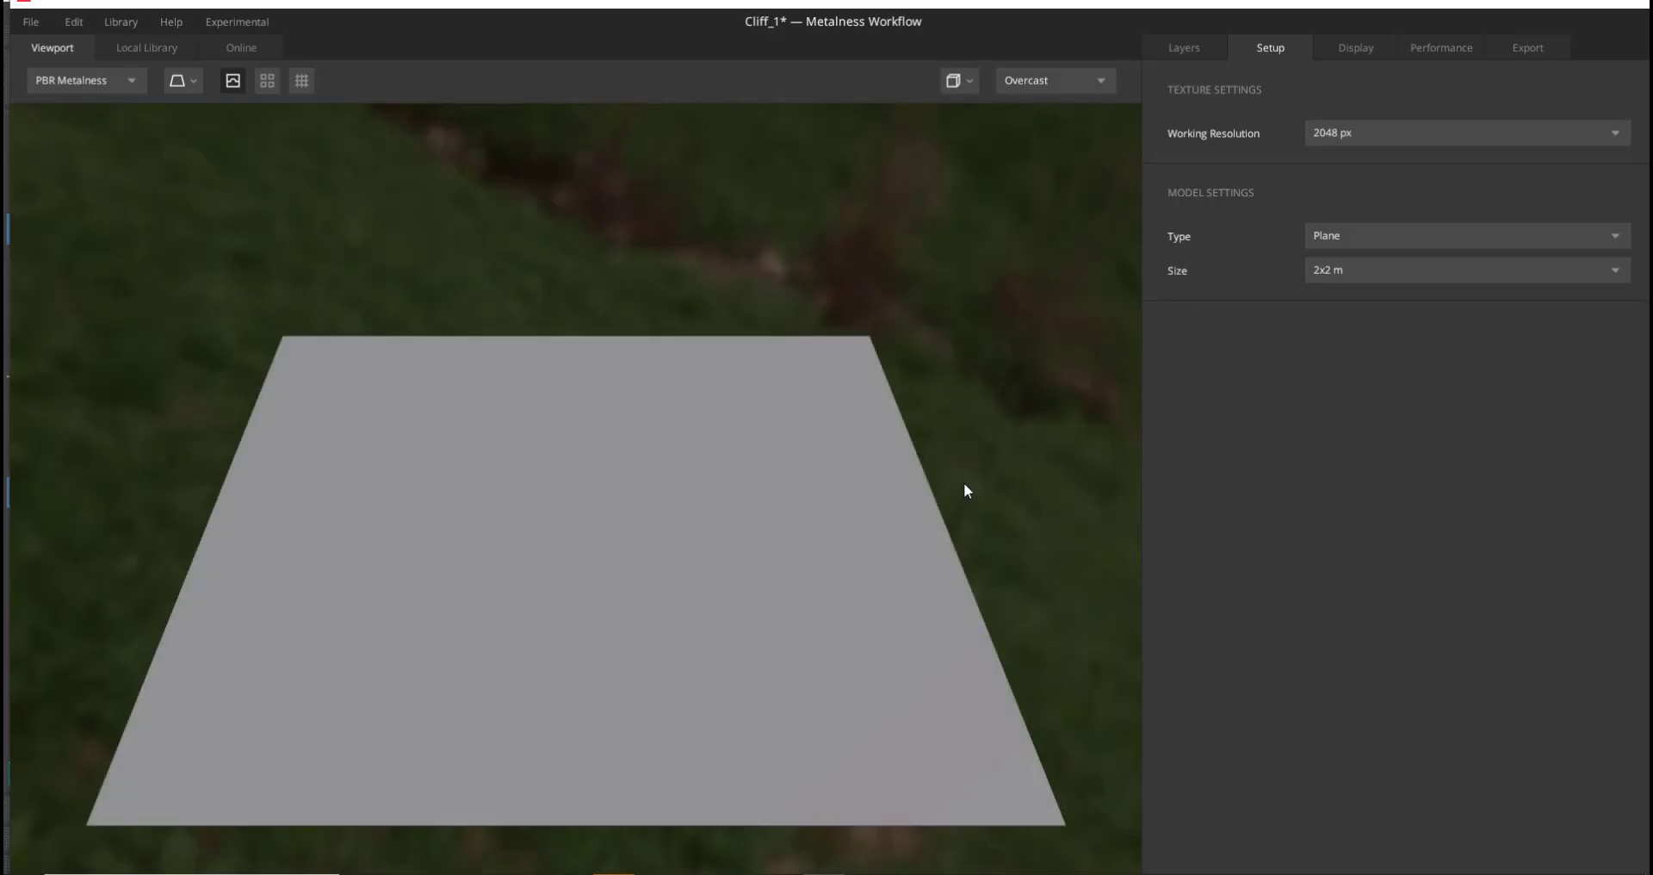
- View the blank plane from several angles and show the mix's layers with the base layer's channels
alt+drag(893, 534, 553, 376)
alt+drag(809, 490, 947, 404)
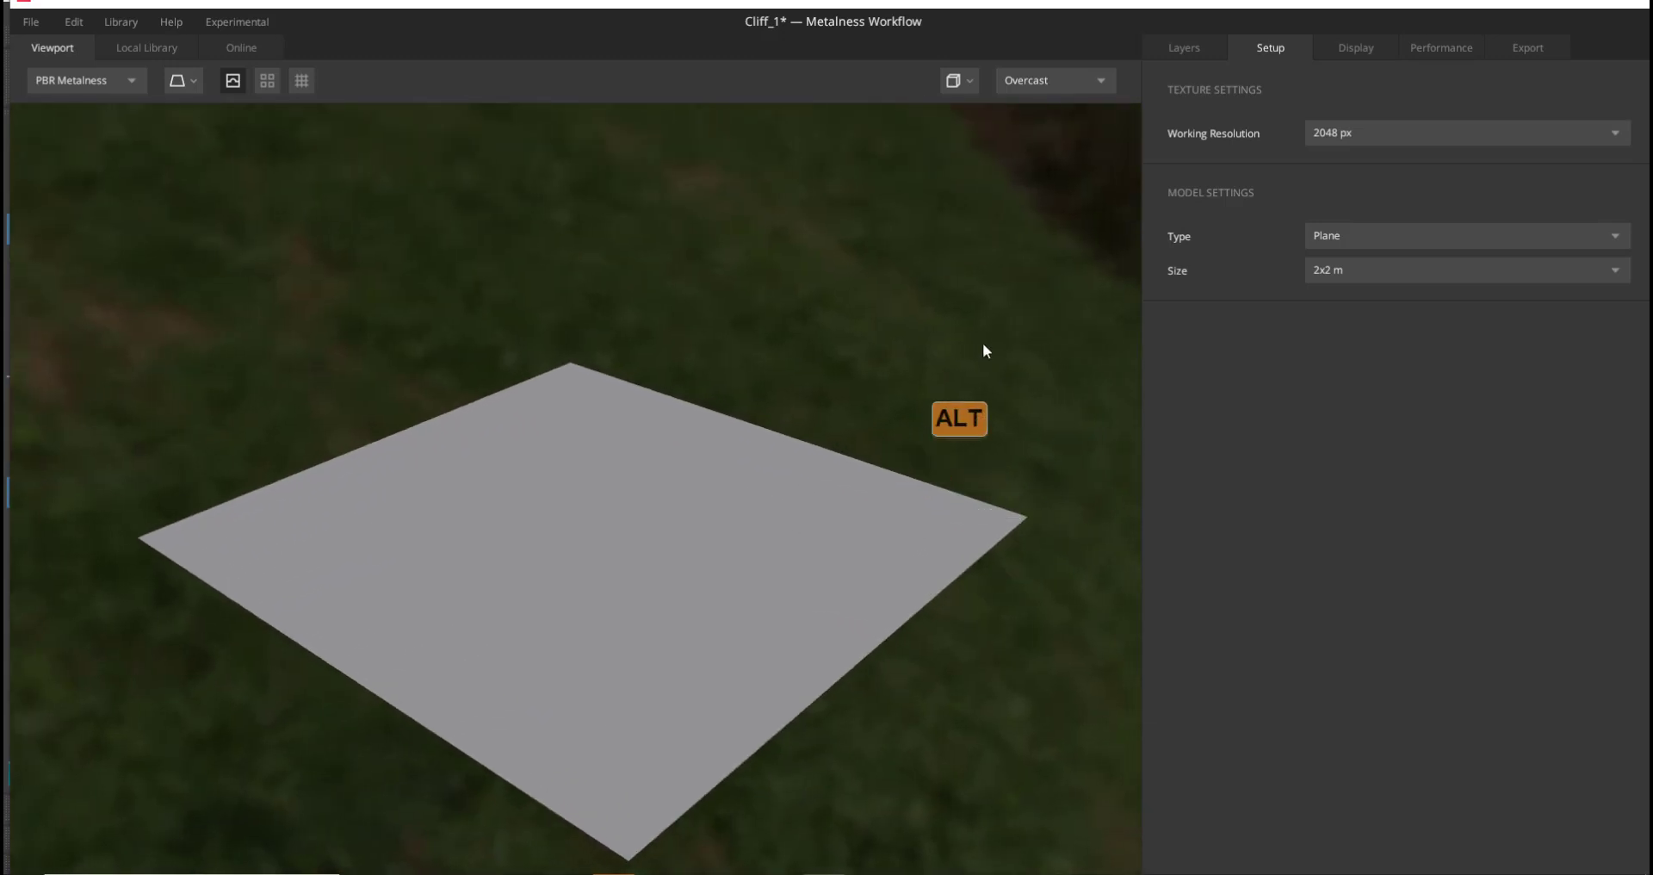
click(1181, 50)
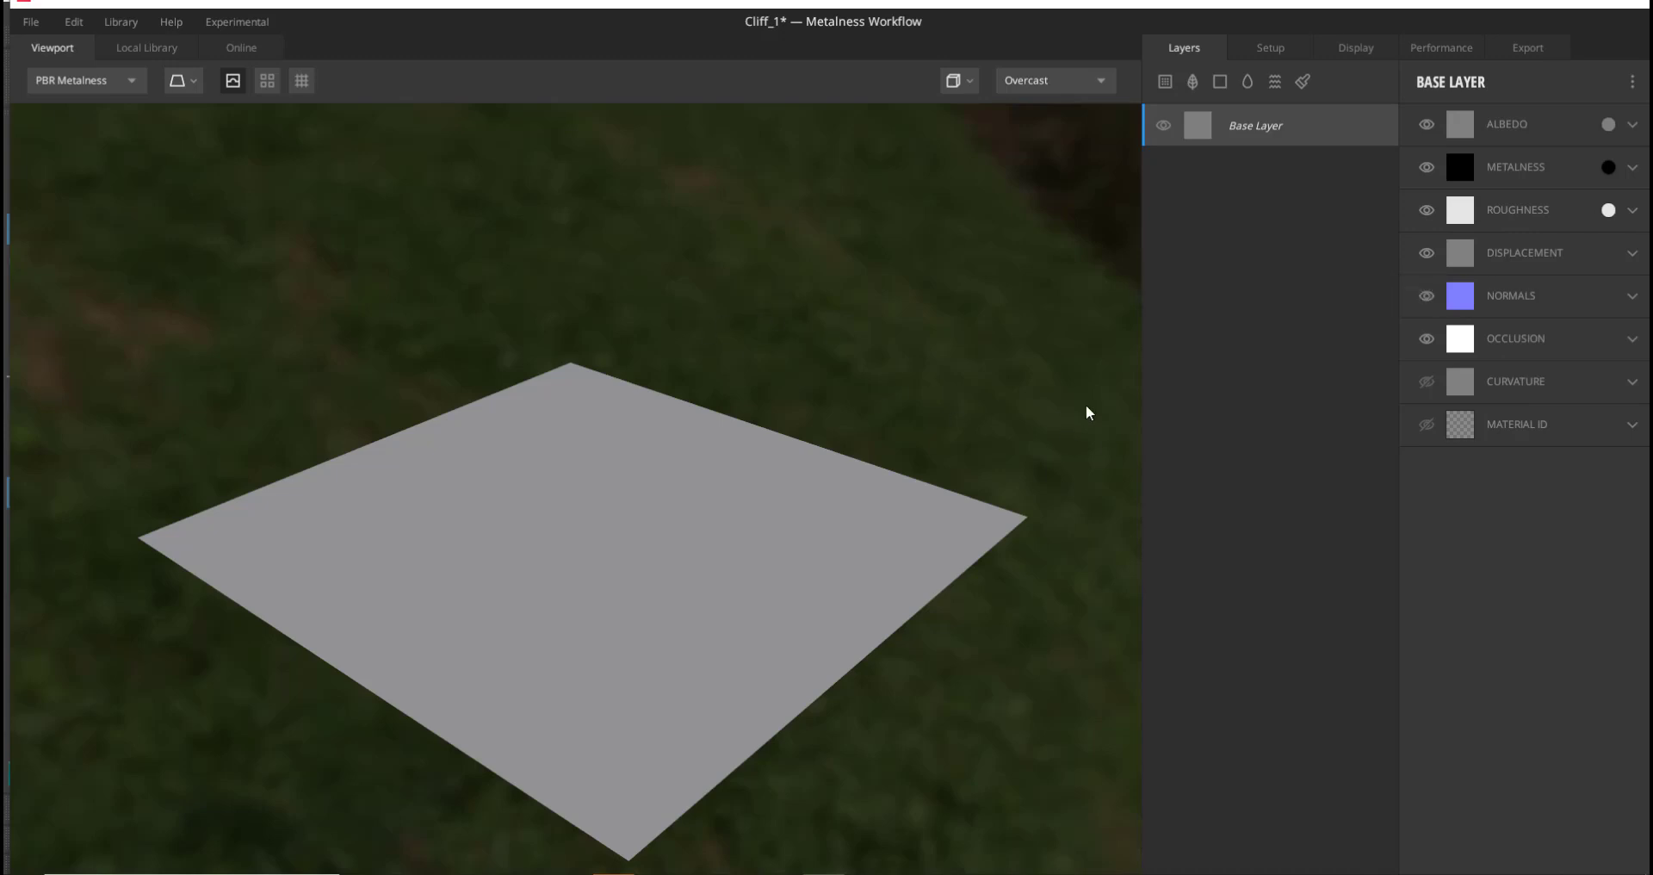
alt+drag(844, 469, 819, 481)
alt+middle_drag(854, 457, 911, 380)
alt+right_drag(809, 377, 831, 412)
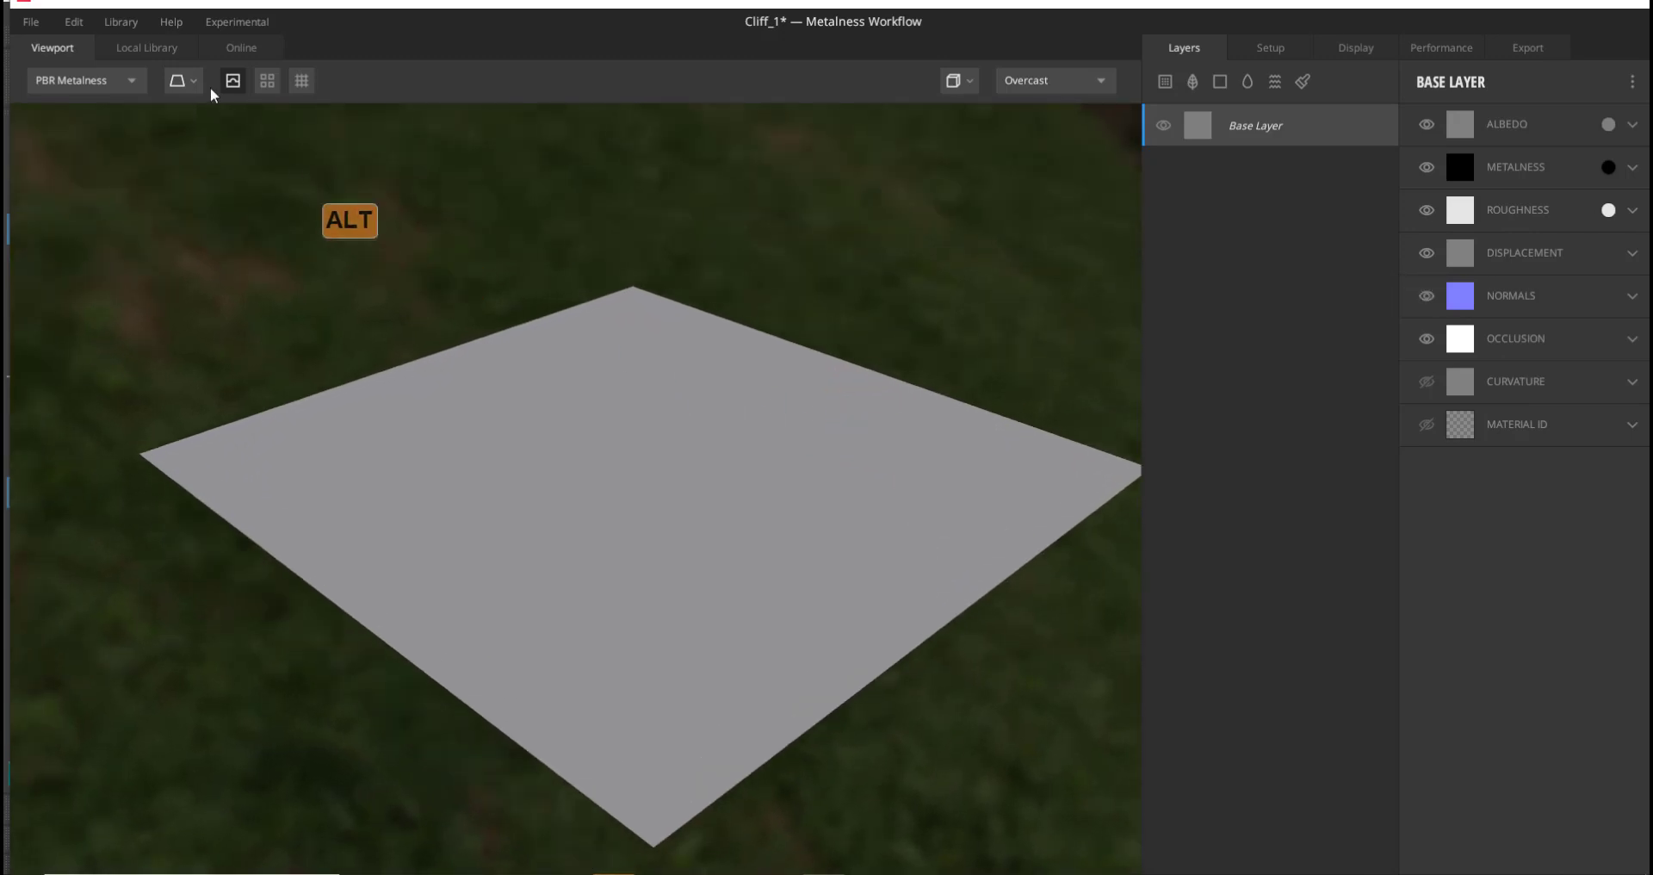
- Search the online asset library for "cliff"
click(245, 48)
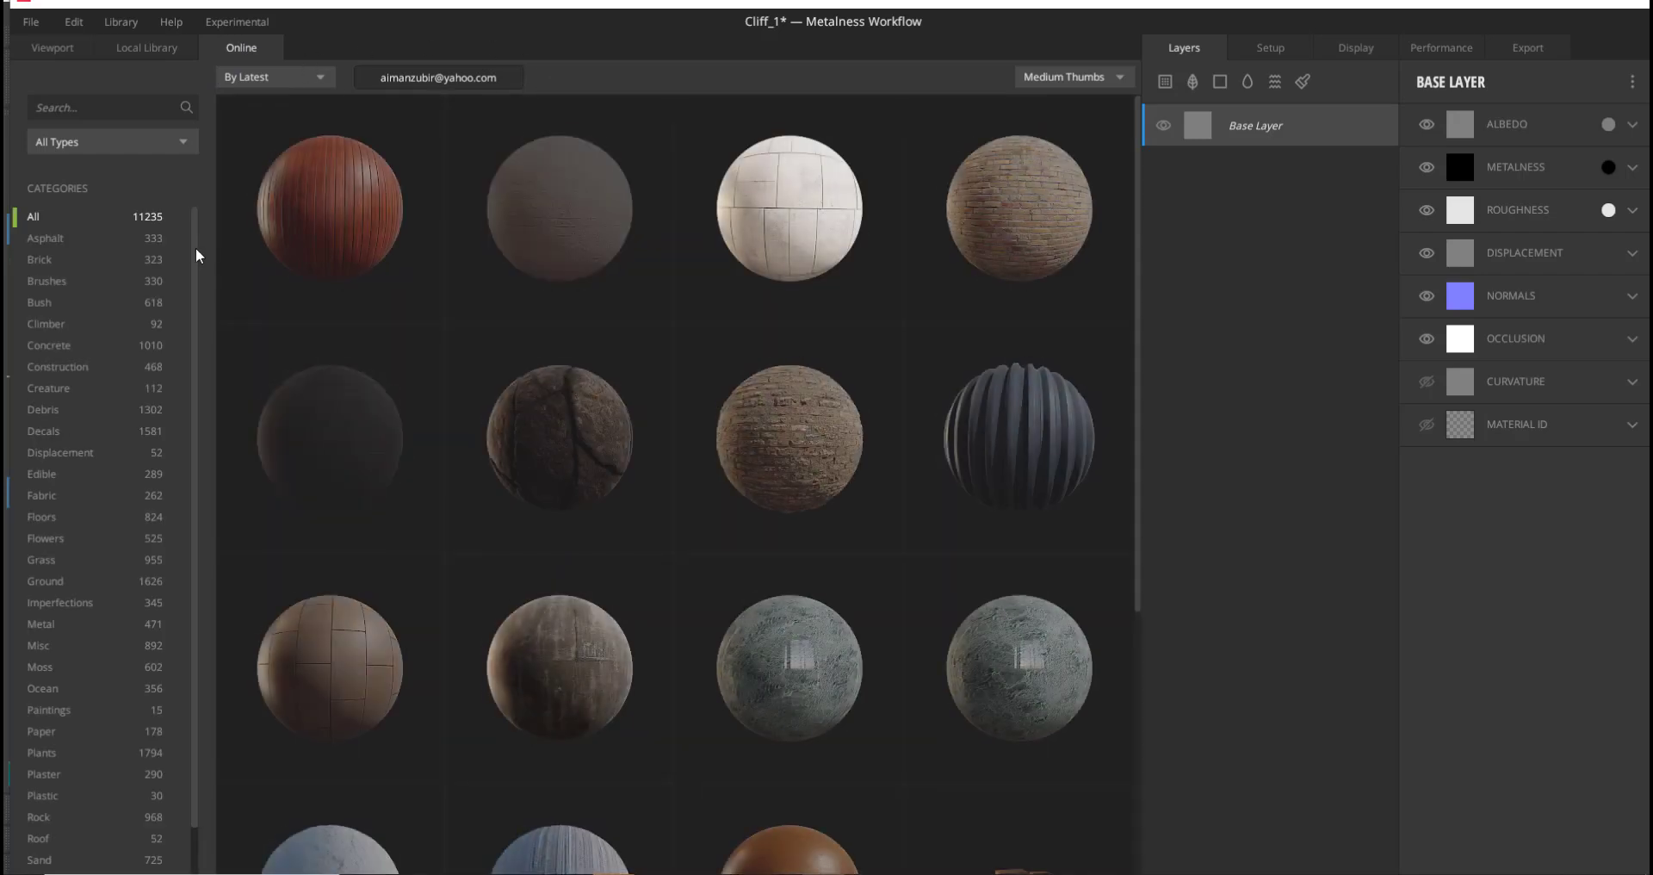
mouse_move(194, 247)
mouse_down()
mouse_move(205, 308)
mouse_move(199, 263)
mouse_up()
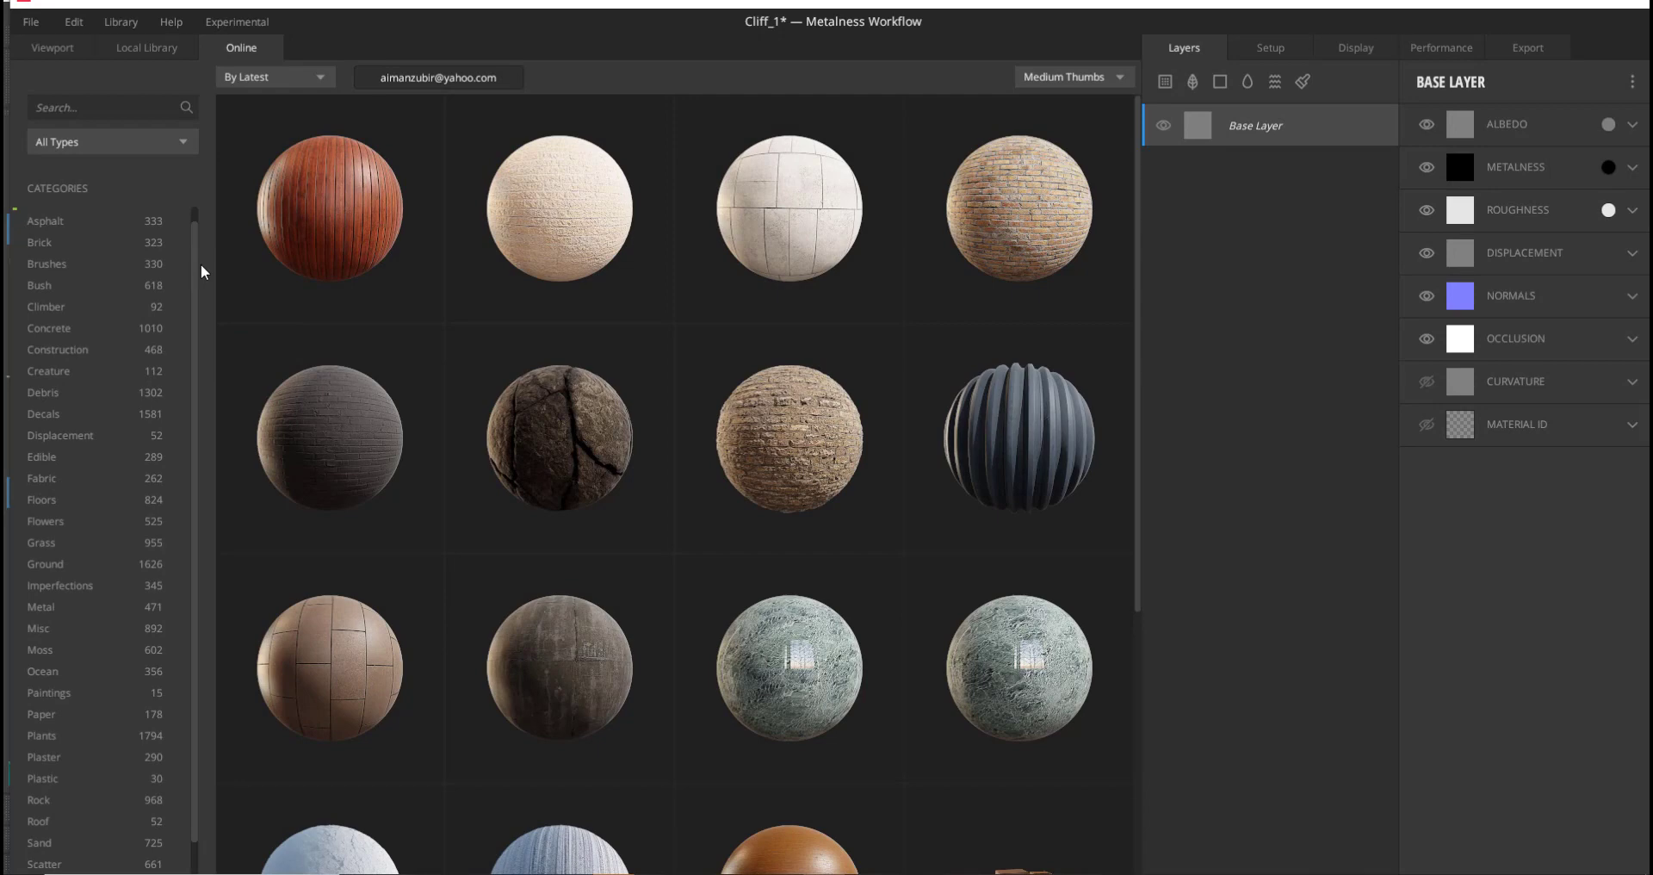
scroll(497, 452, down, 5)
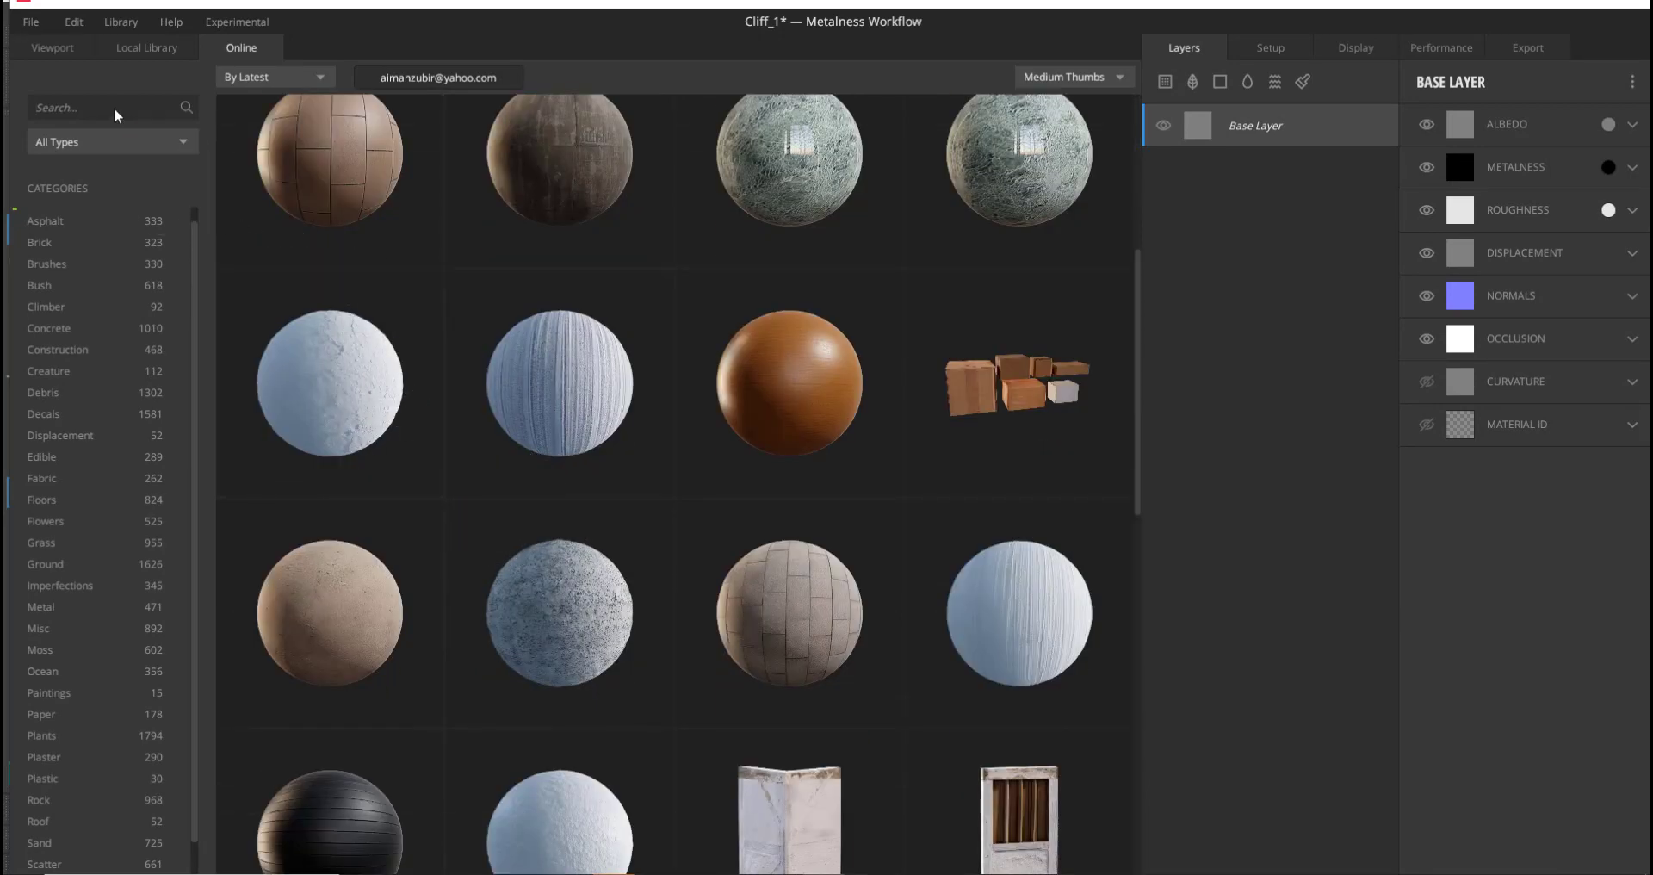
text(clif)
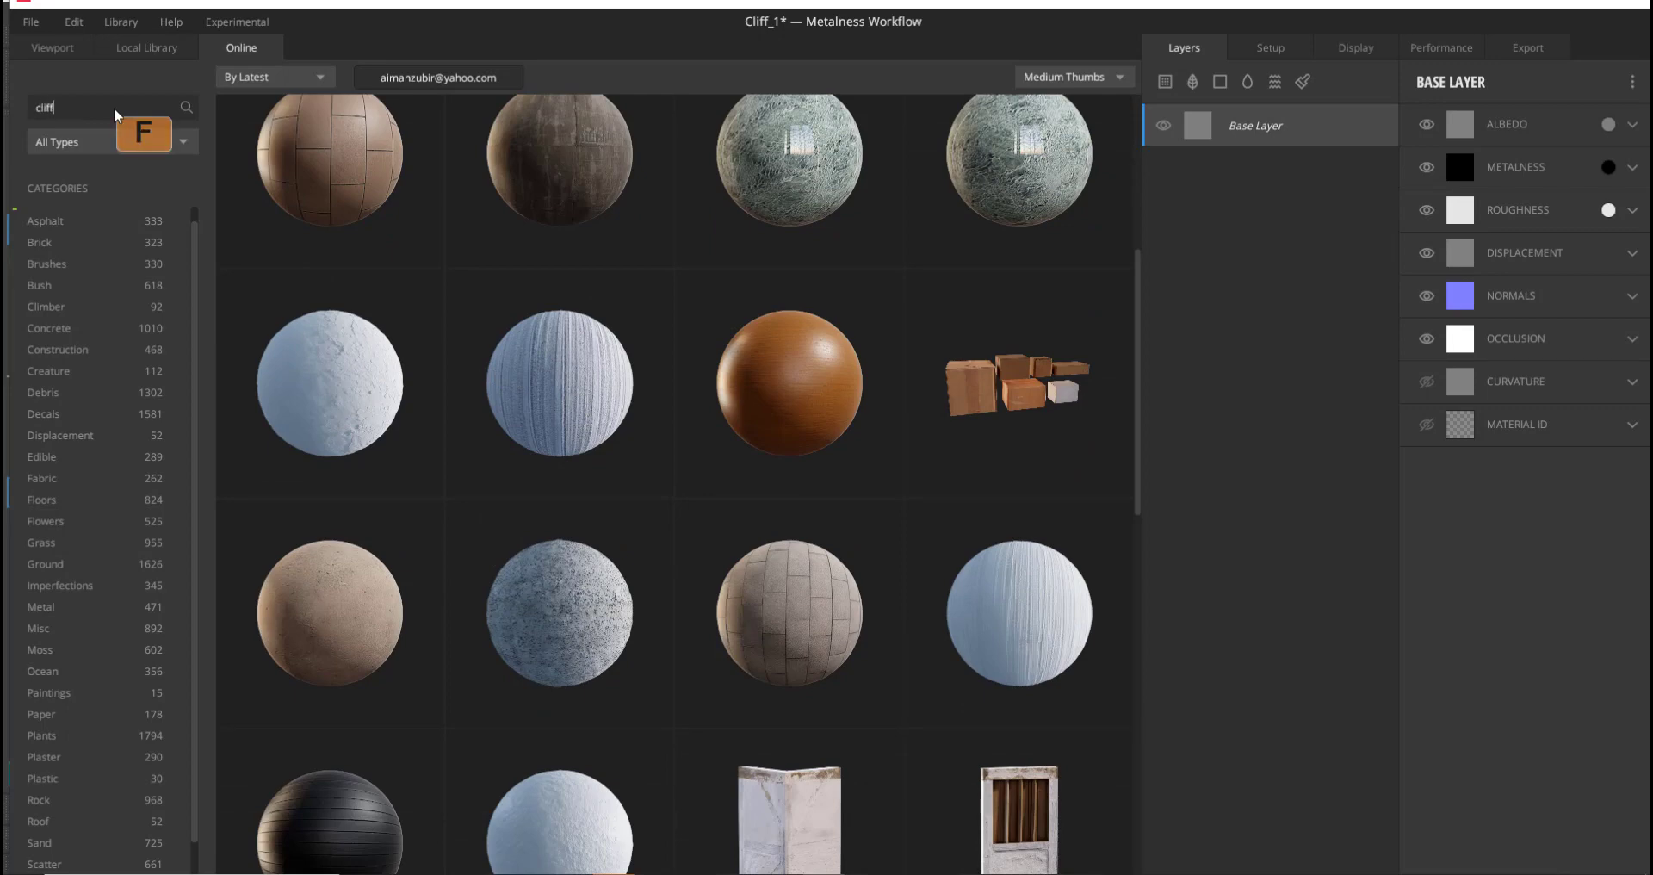
text(f)
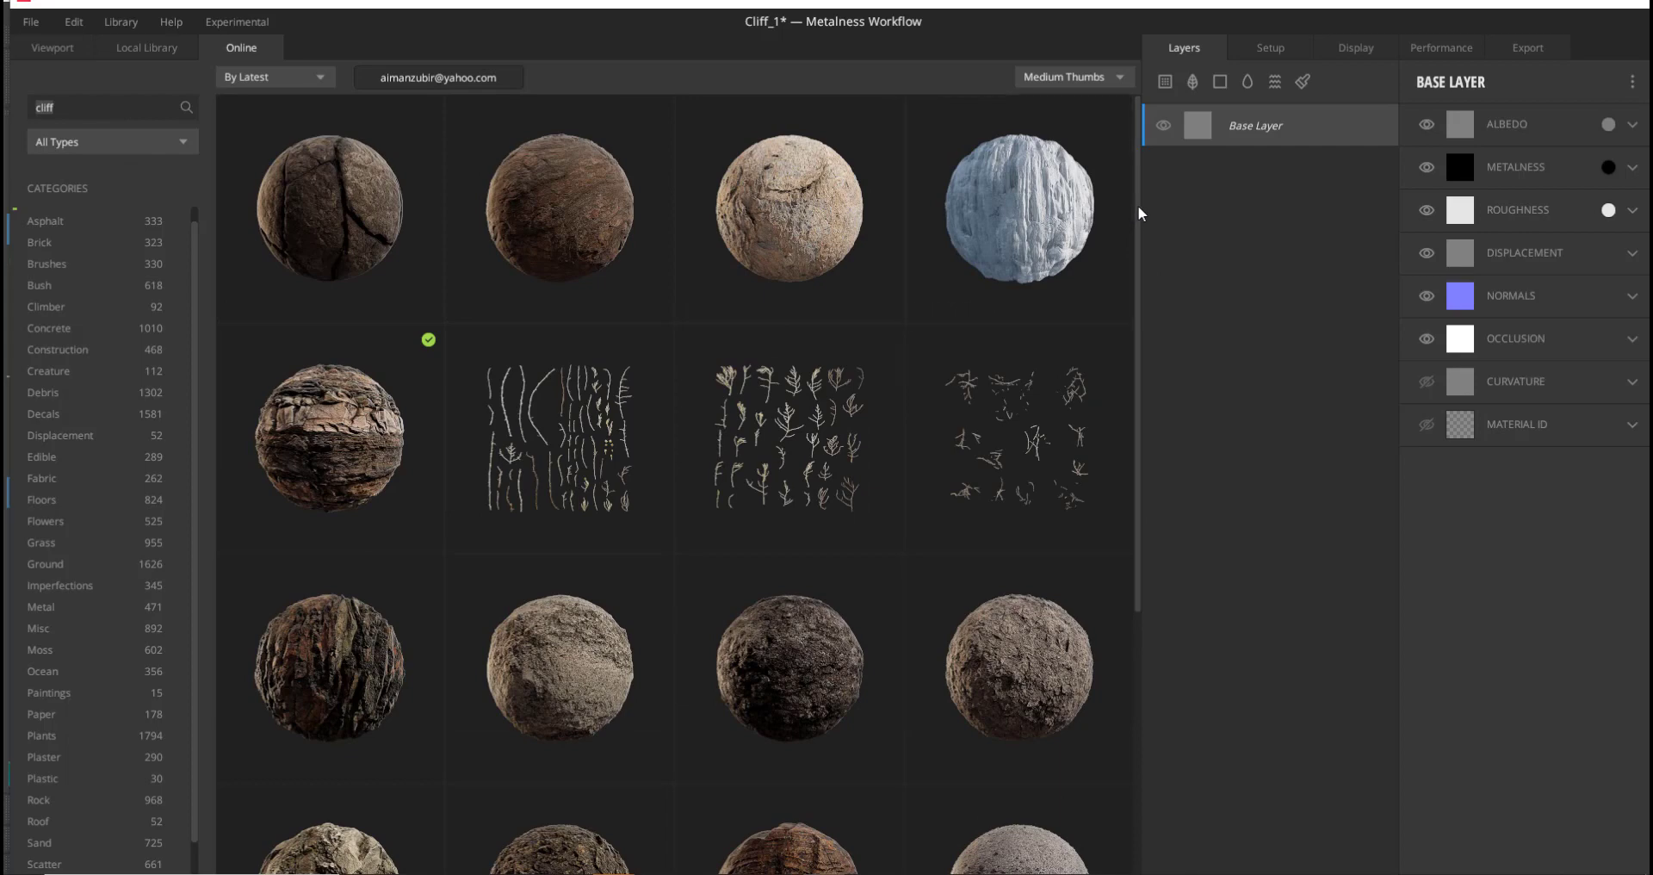
- Browse the cliff materials and download Icelandic Cliff Rock
drag(1138, 205, 1124, 546)
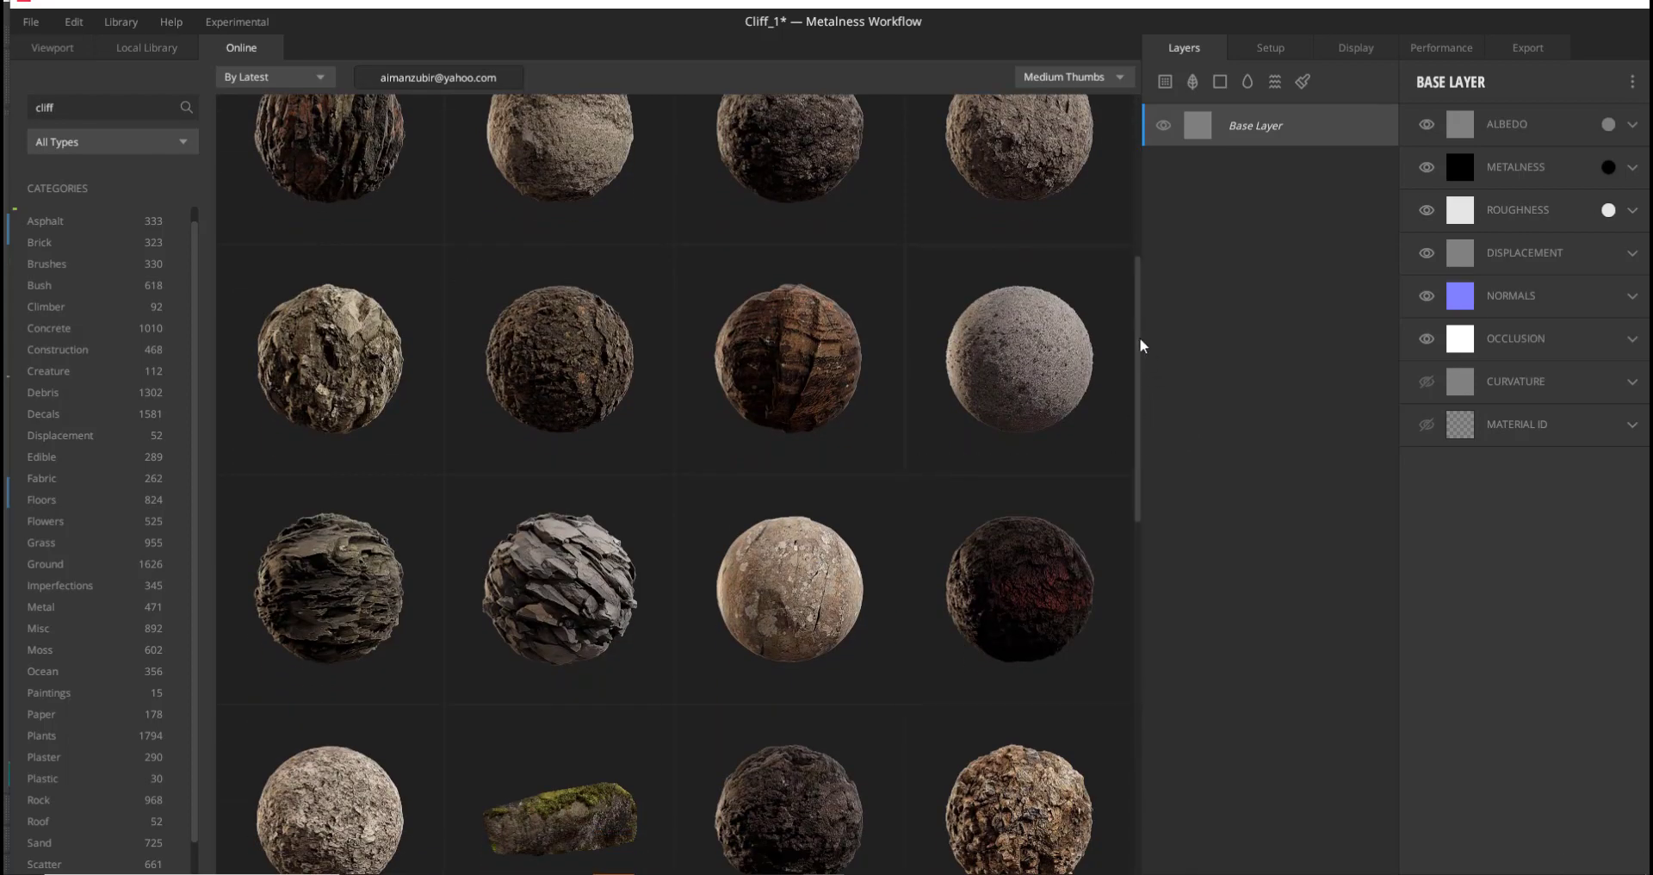
drag(1138, 341, 1150, 401)
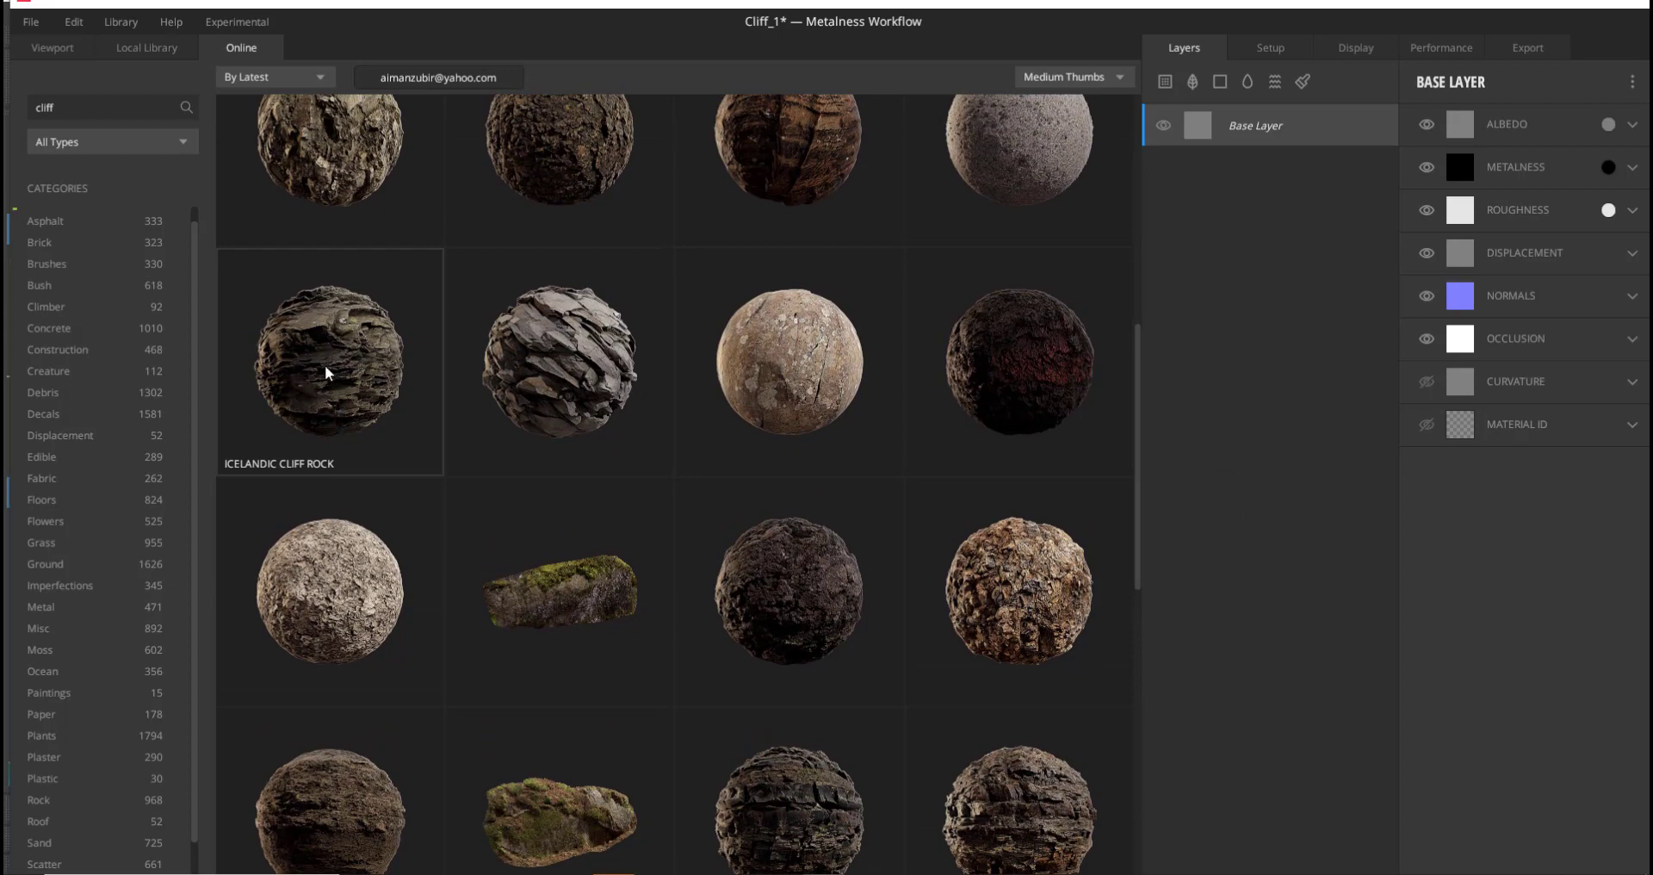
click(293, 420)
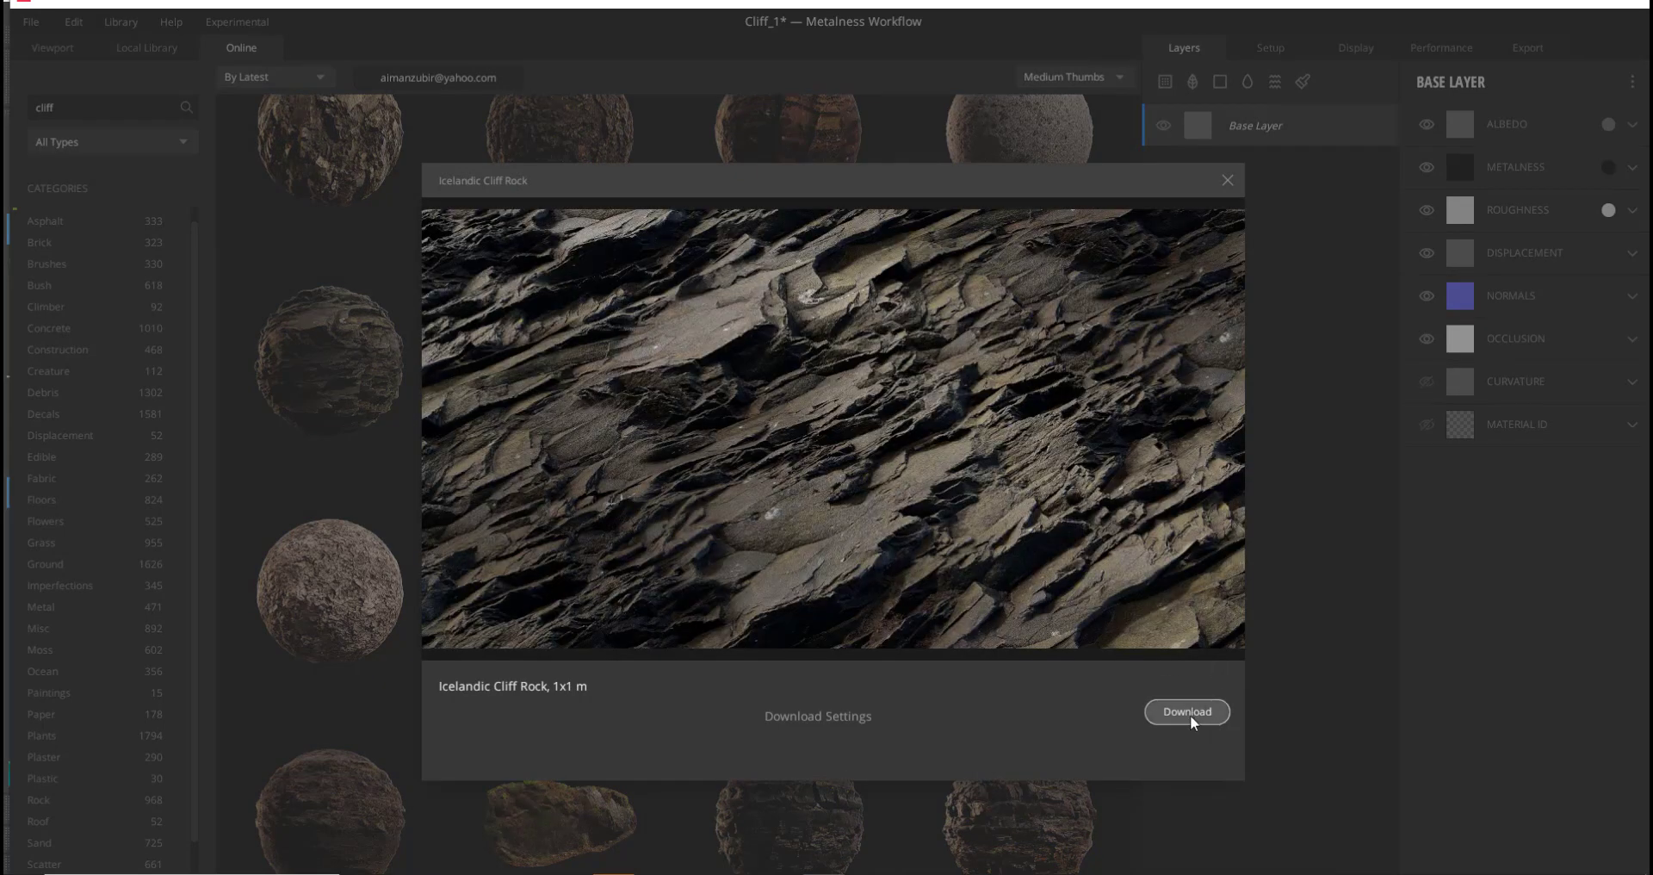
click(1190, 712)
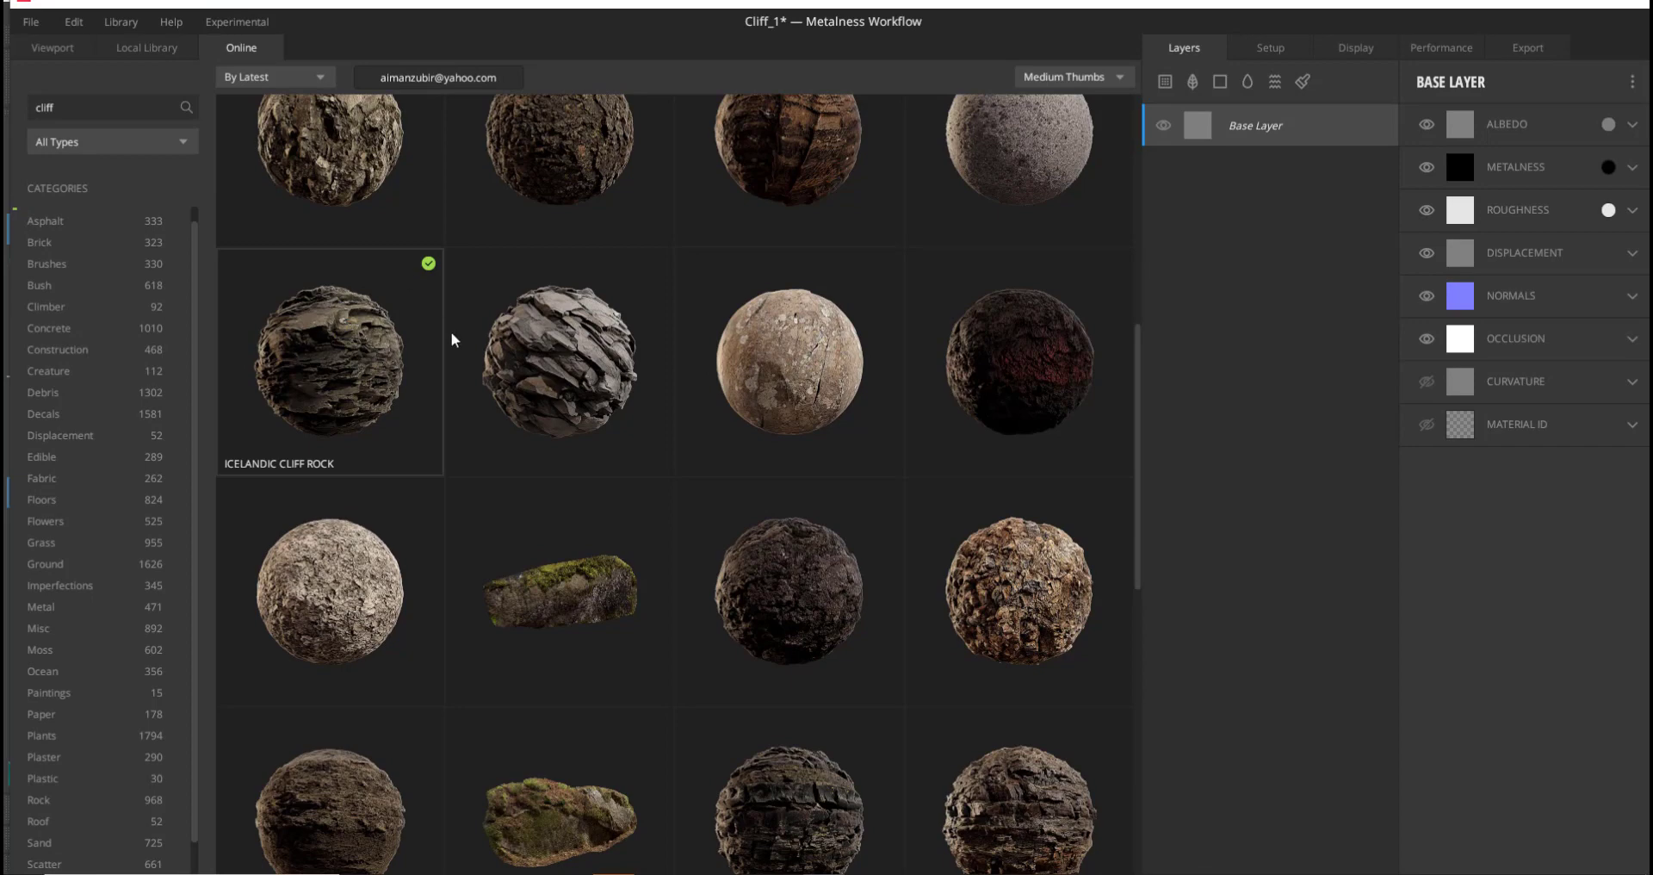
scroll(369, 380, up, 1)
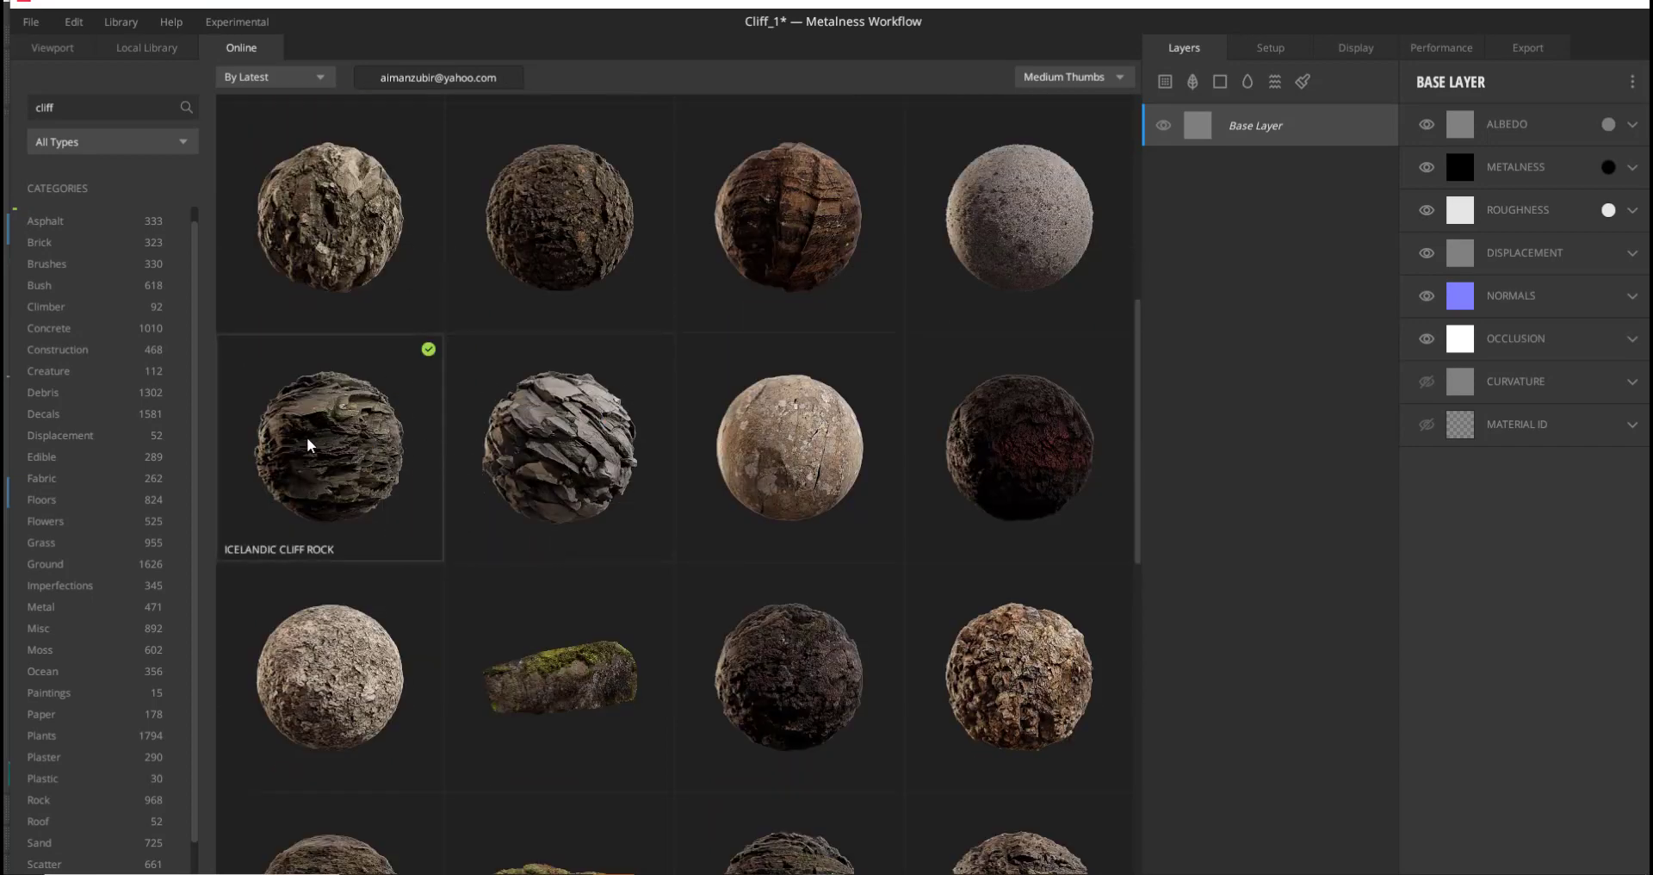
- Add the downloaded Icelandic Cliff Rock as a layer above the base layer and hide the base layer
drag(310, 444, 1250, 127)
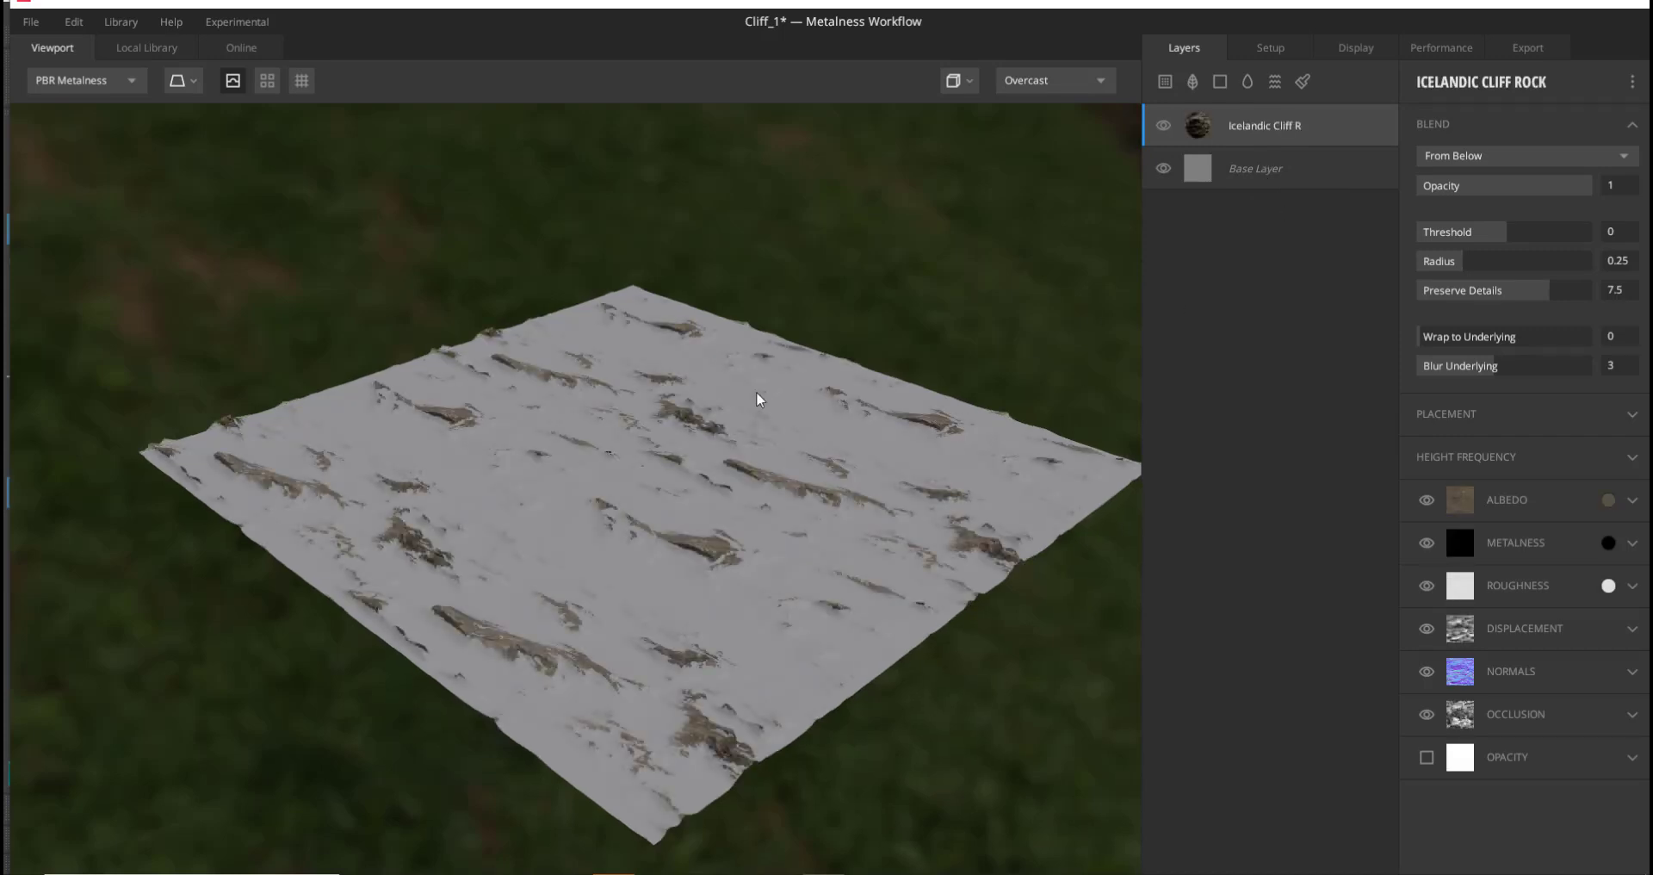
alt+drag(756, 393, 775, 387)
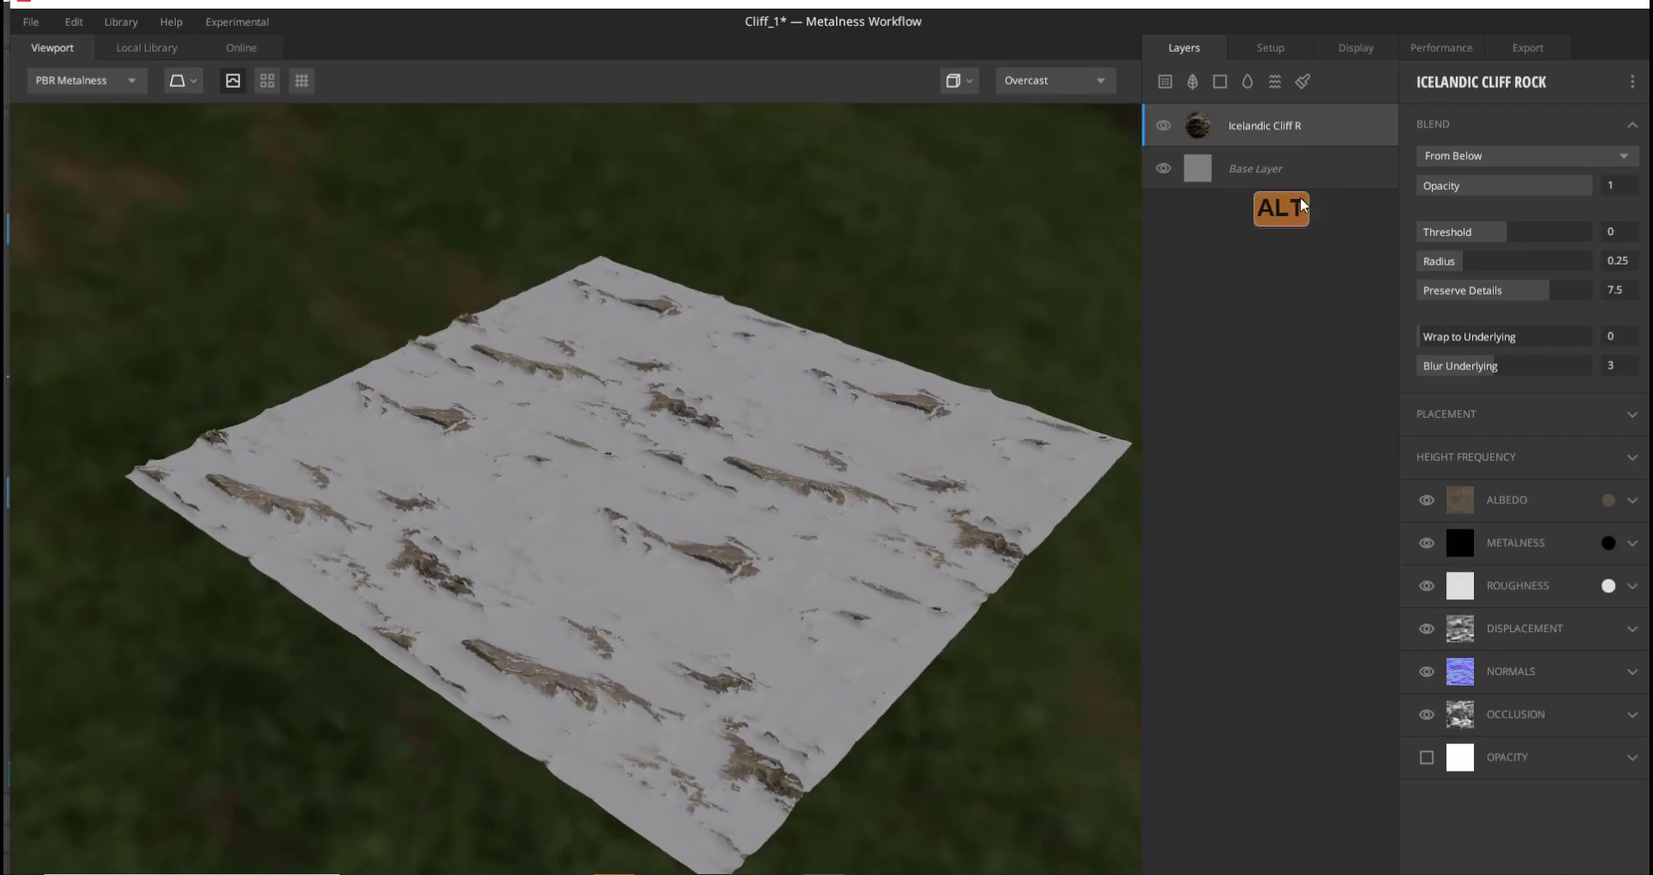
click(1162, 169)
- Inspect the rock surface from several angles and check the cliff layer's placement settings
alt+drag(628, 471, 799, 598)
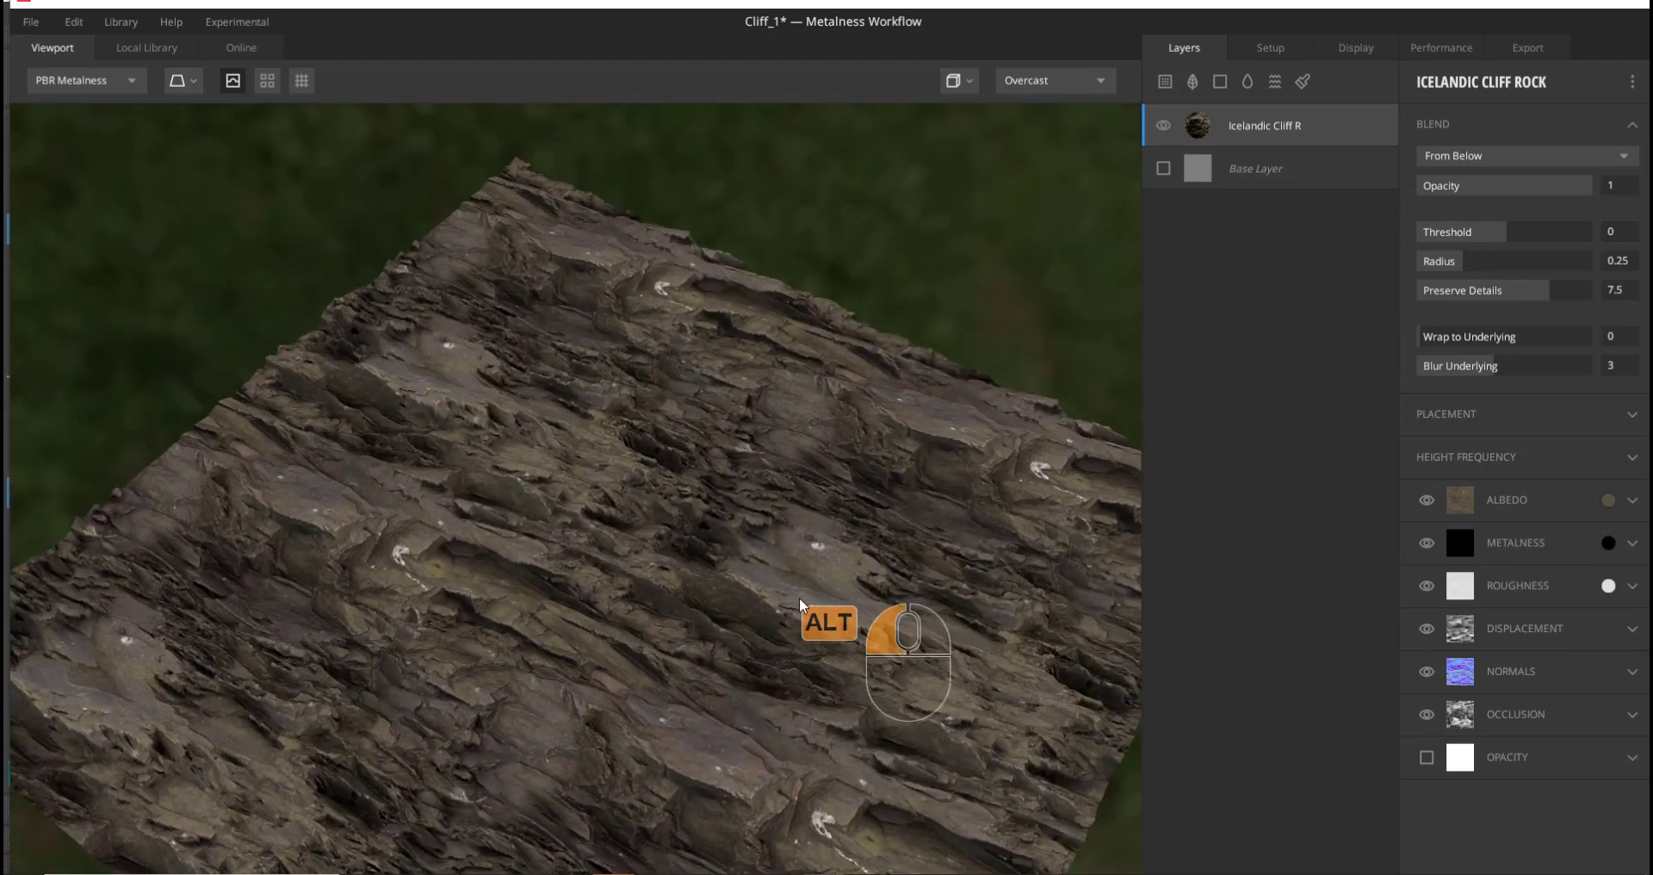
alt+drag(680, 412, 852, 561)
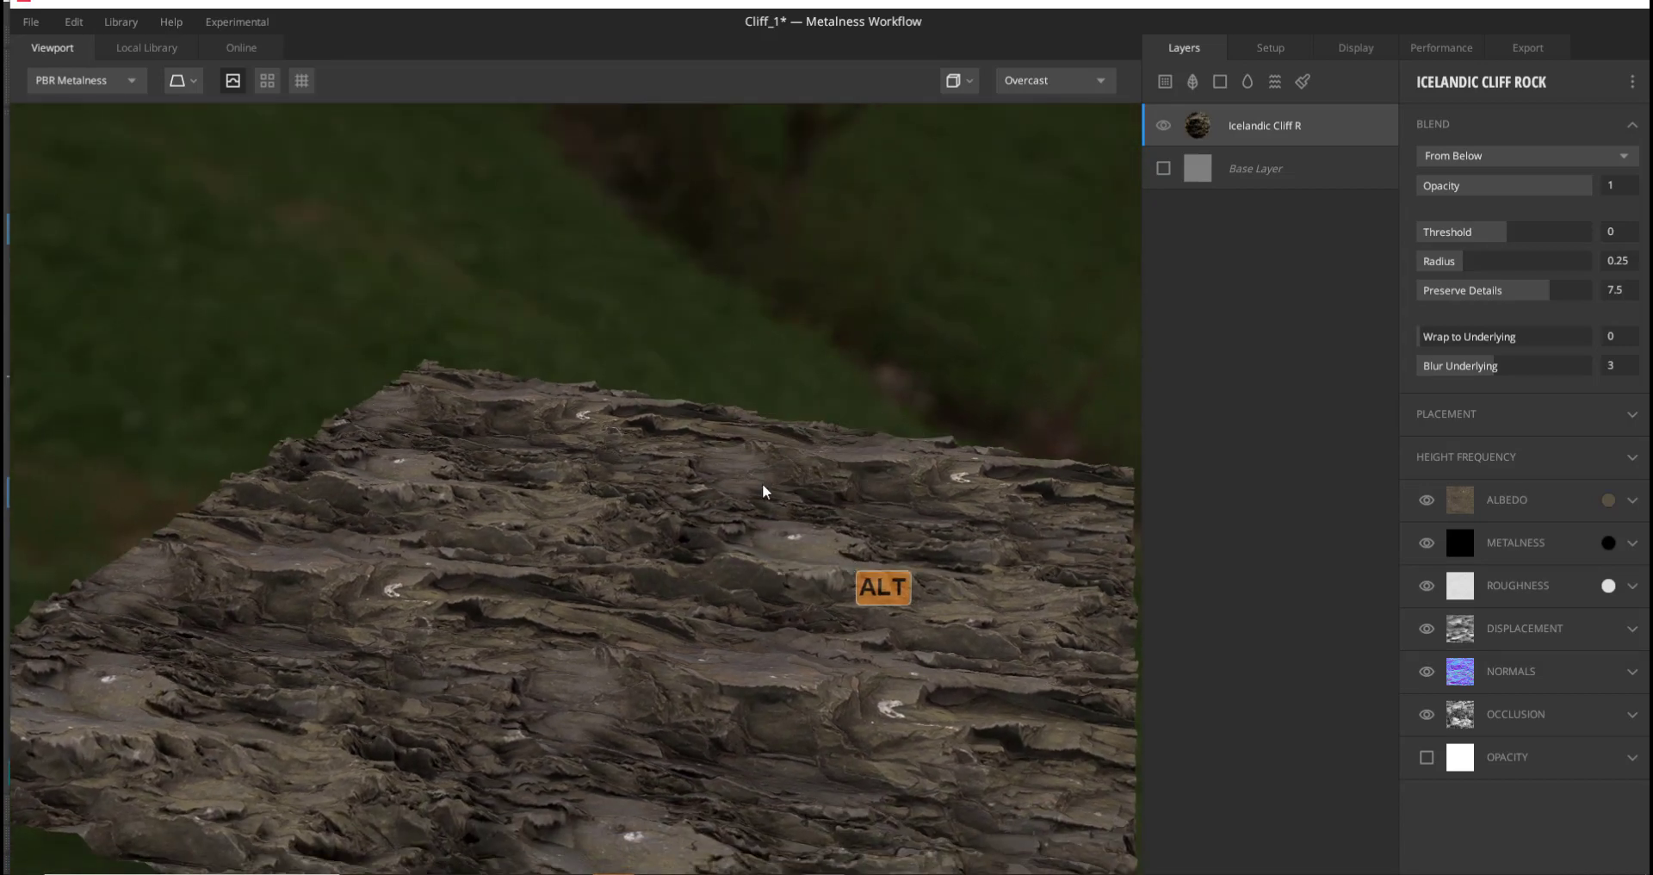
alt+drag(674, 401, 925, 327)
alt+middle_drag(501, 698, 603, 575)
alt+drag(708, 347, 703, 514)
alt+middle_drag(701, 506, 726, 451)
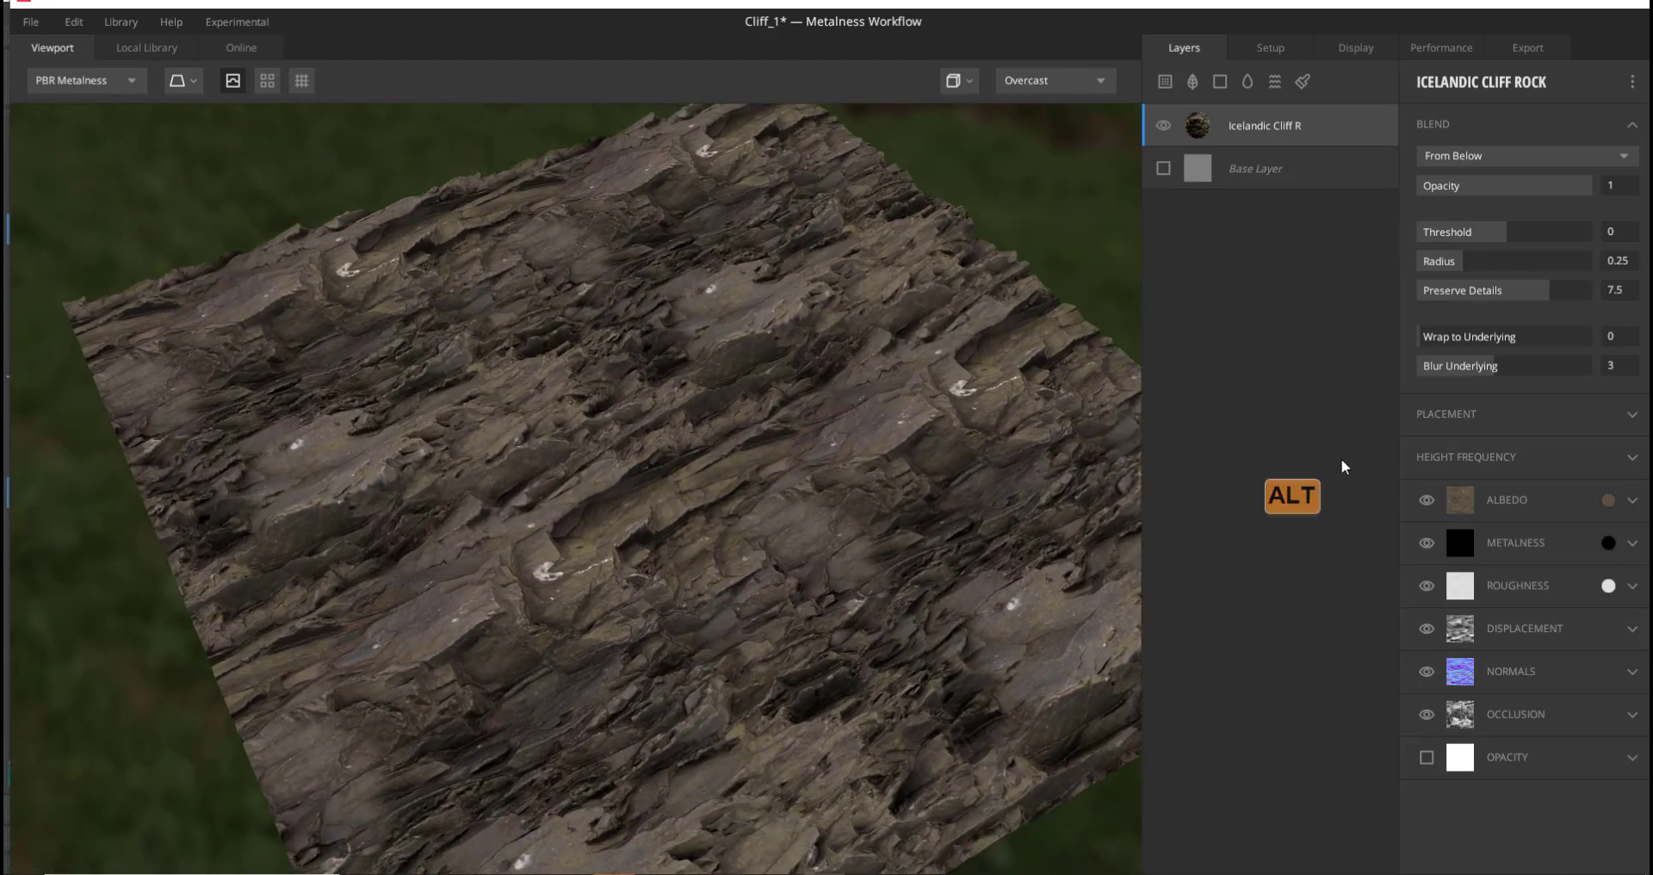
click(1463, 413)
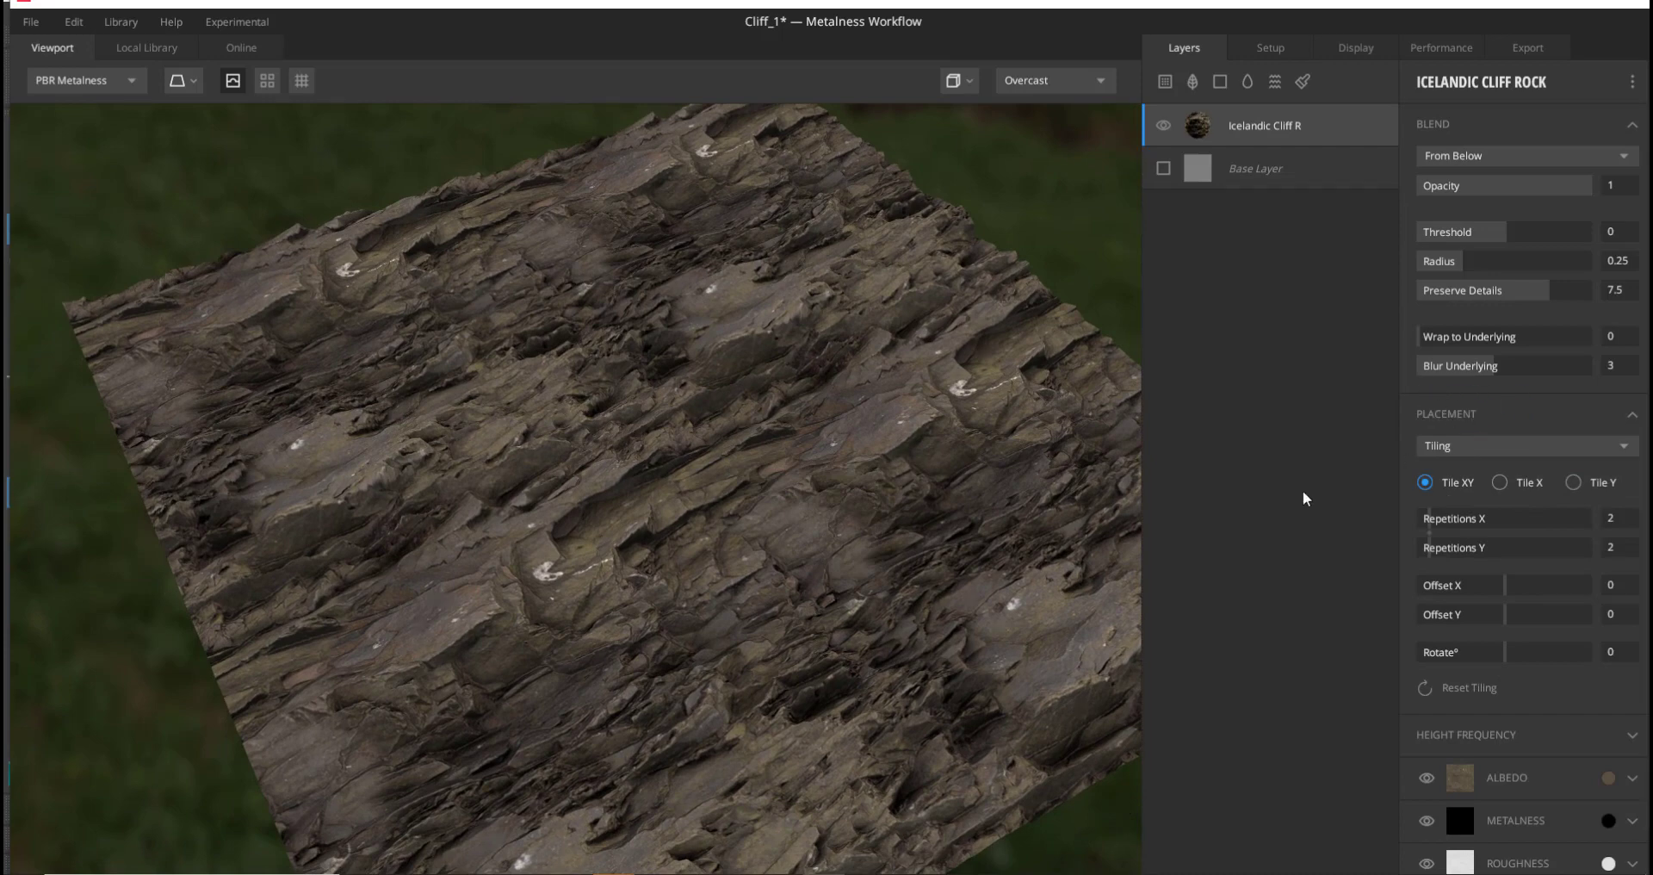
click(1468, 417)
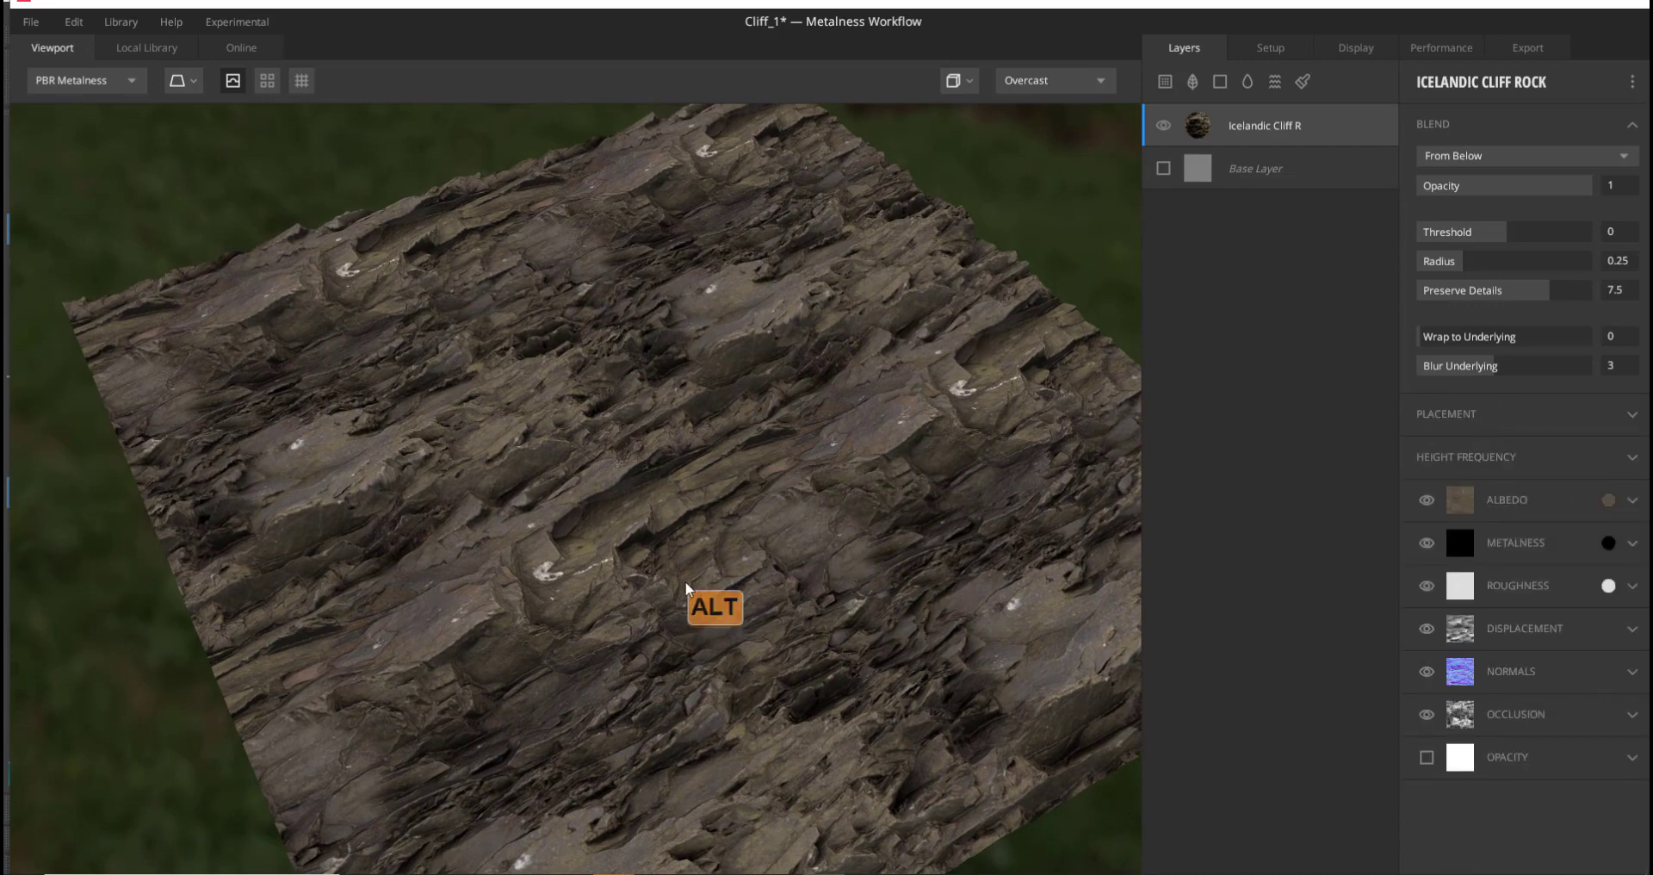
- Lower the Icelandic Cliff Rock layer's displacement strength to 6.965
alt+drag(686, 591, 738, 504)
alt+right_drag(737, 501, 856, 489)
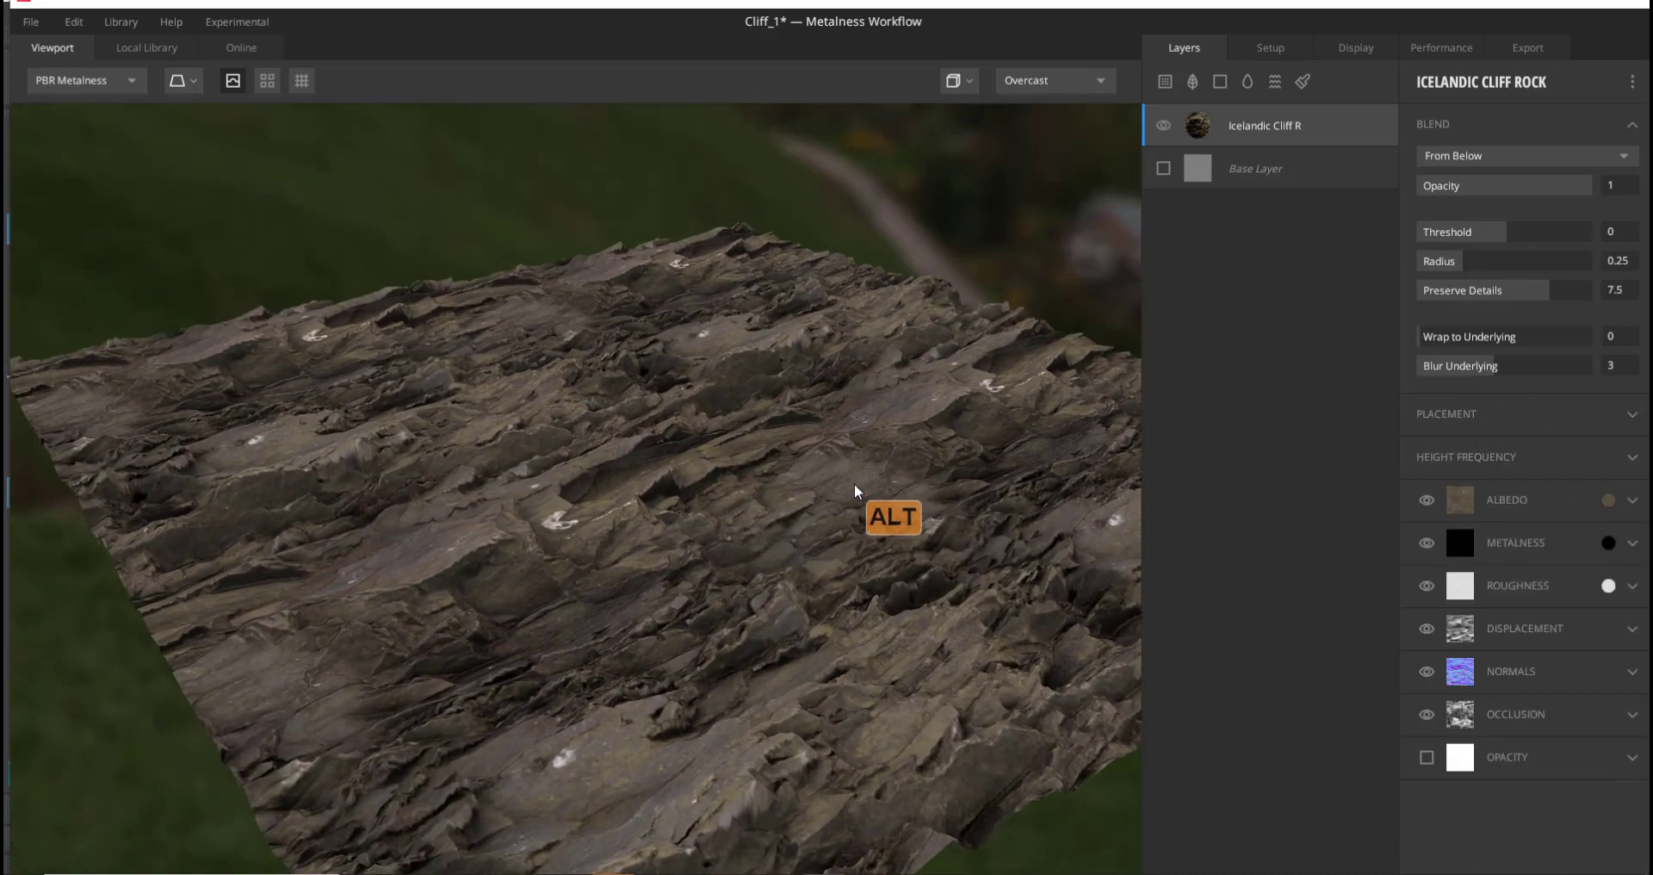
alt+drag(856, 489, 783, 451)
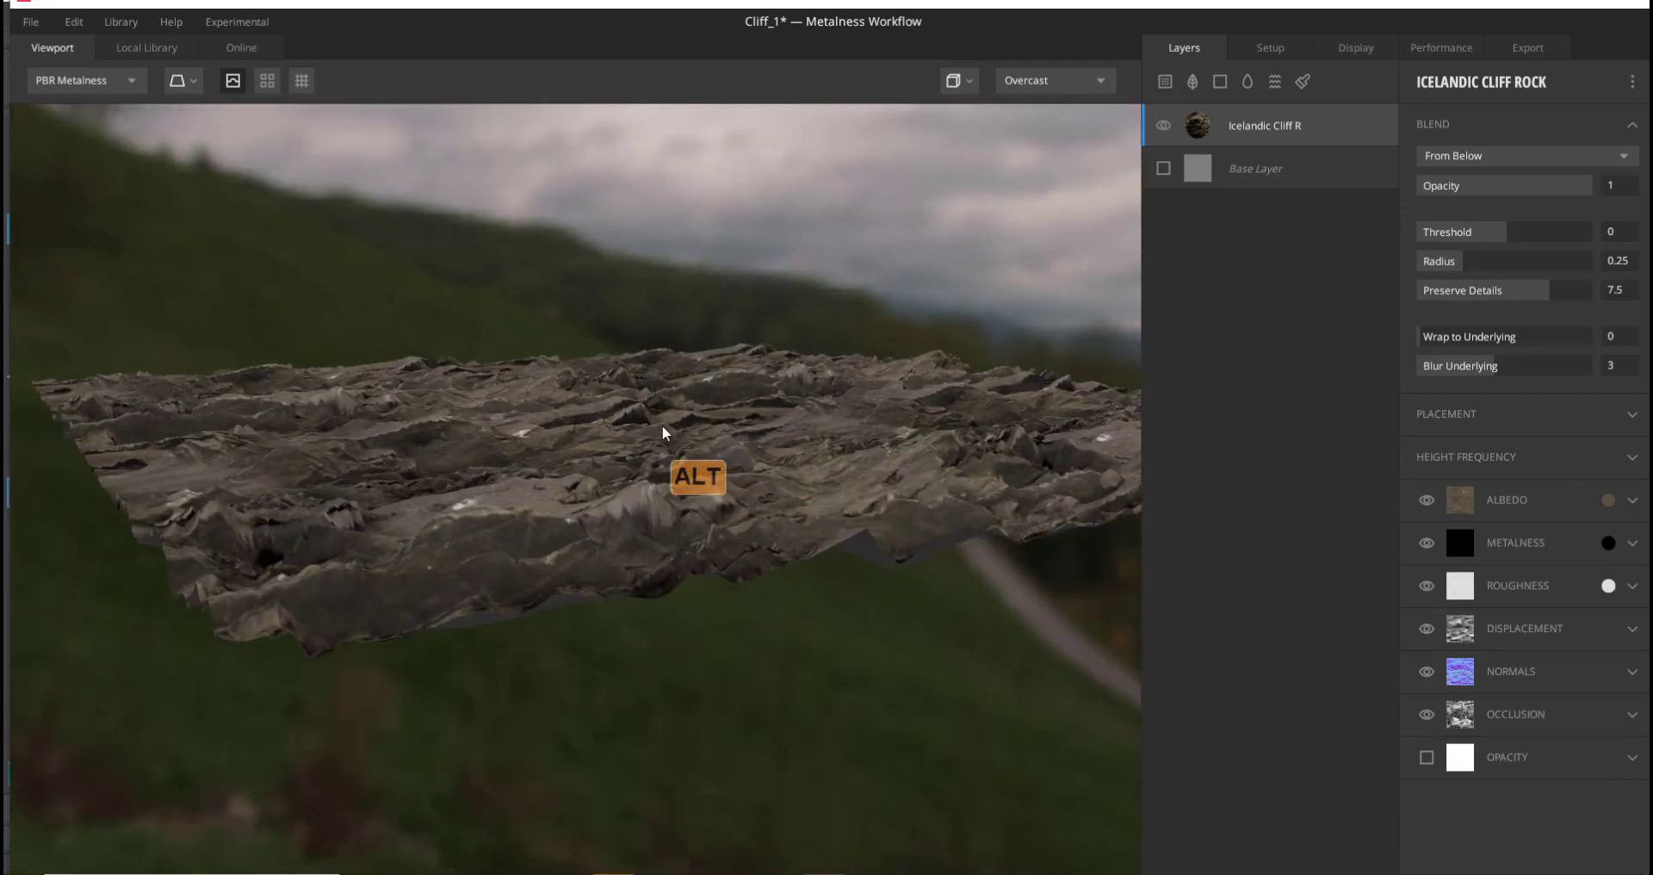
click(1569, 634)
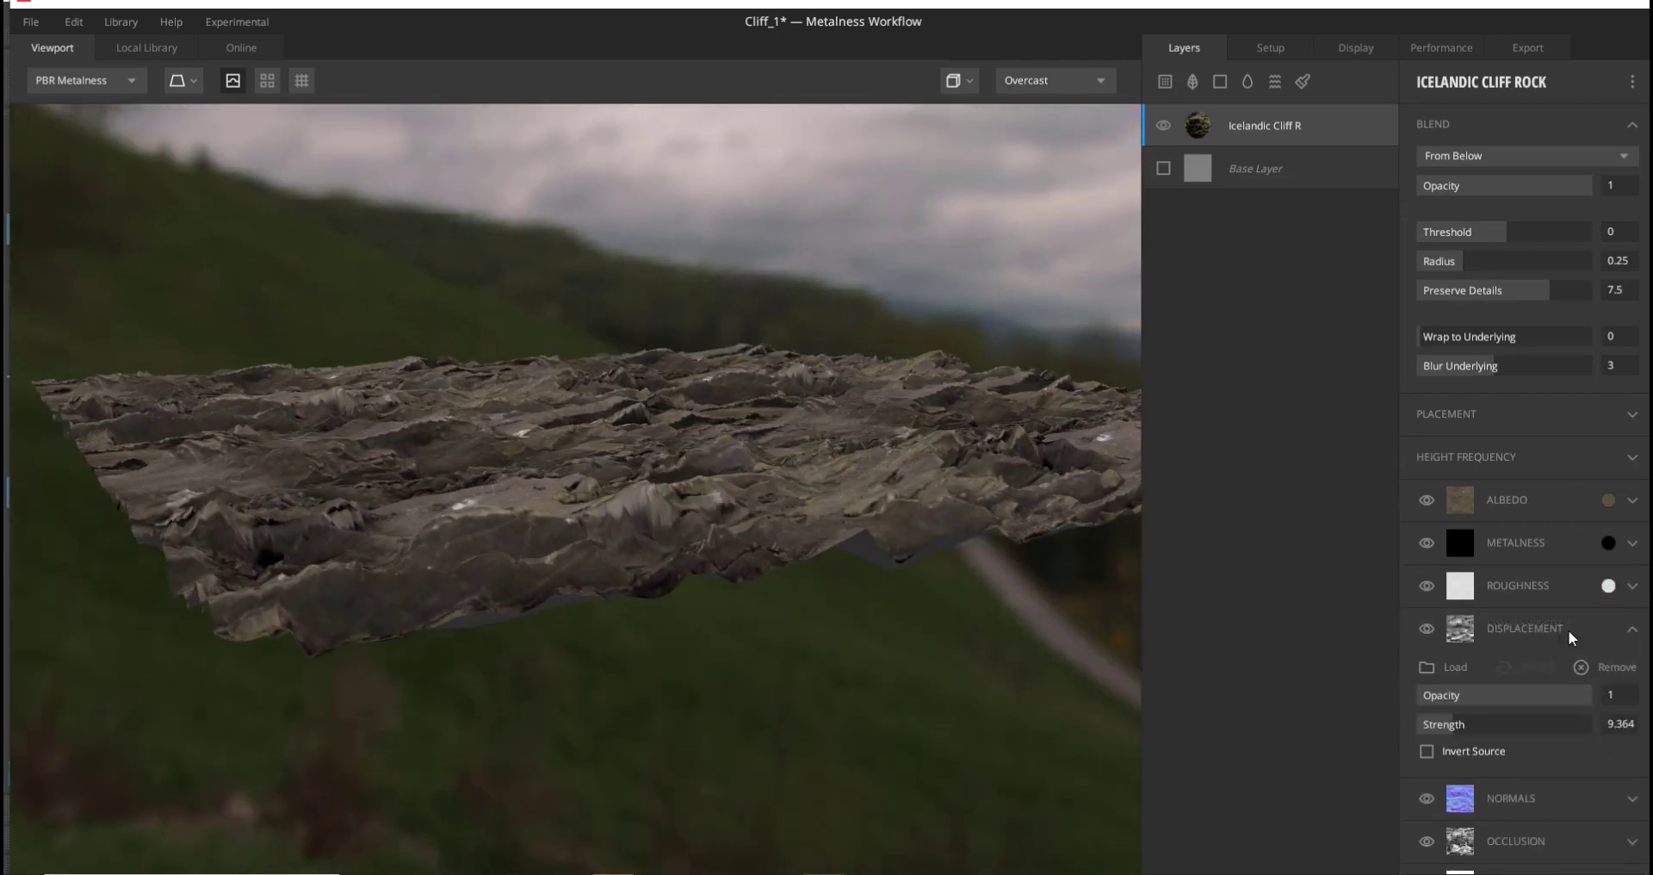
drag(1448, 728, 1443, 735)
alt+drag(860, 724, 990, 594)
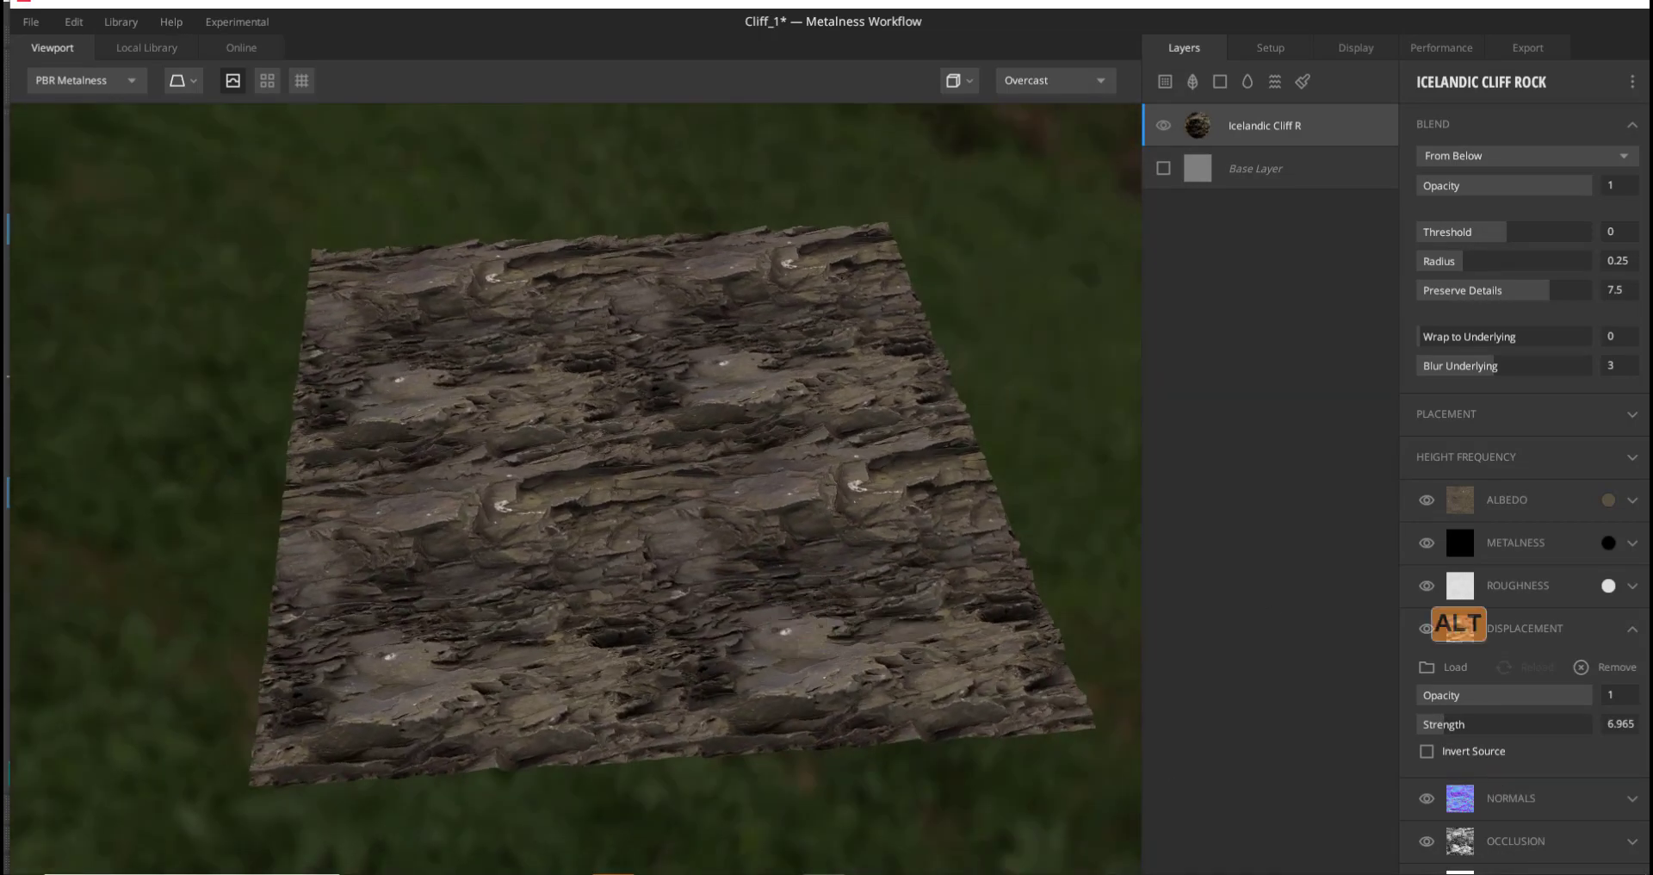
- Change the cliff layer's albedo color to a lighter beige and apply it
click(1610, 501)
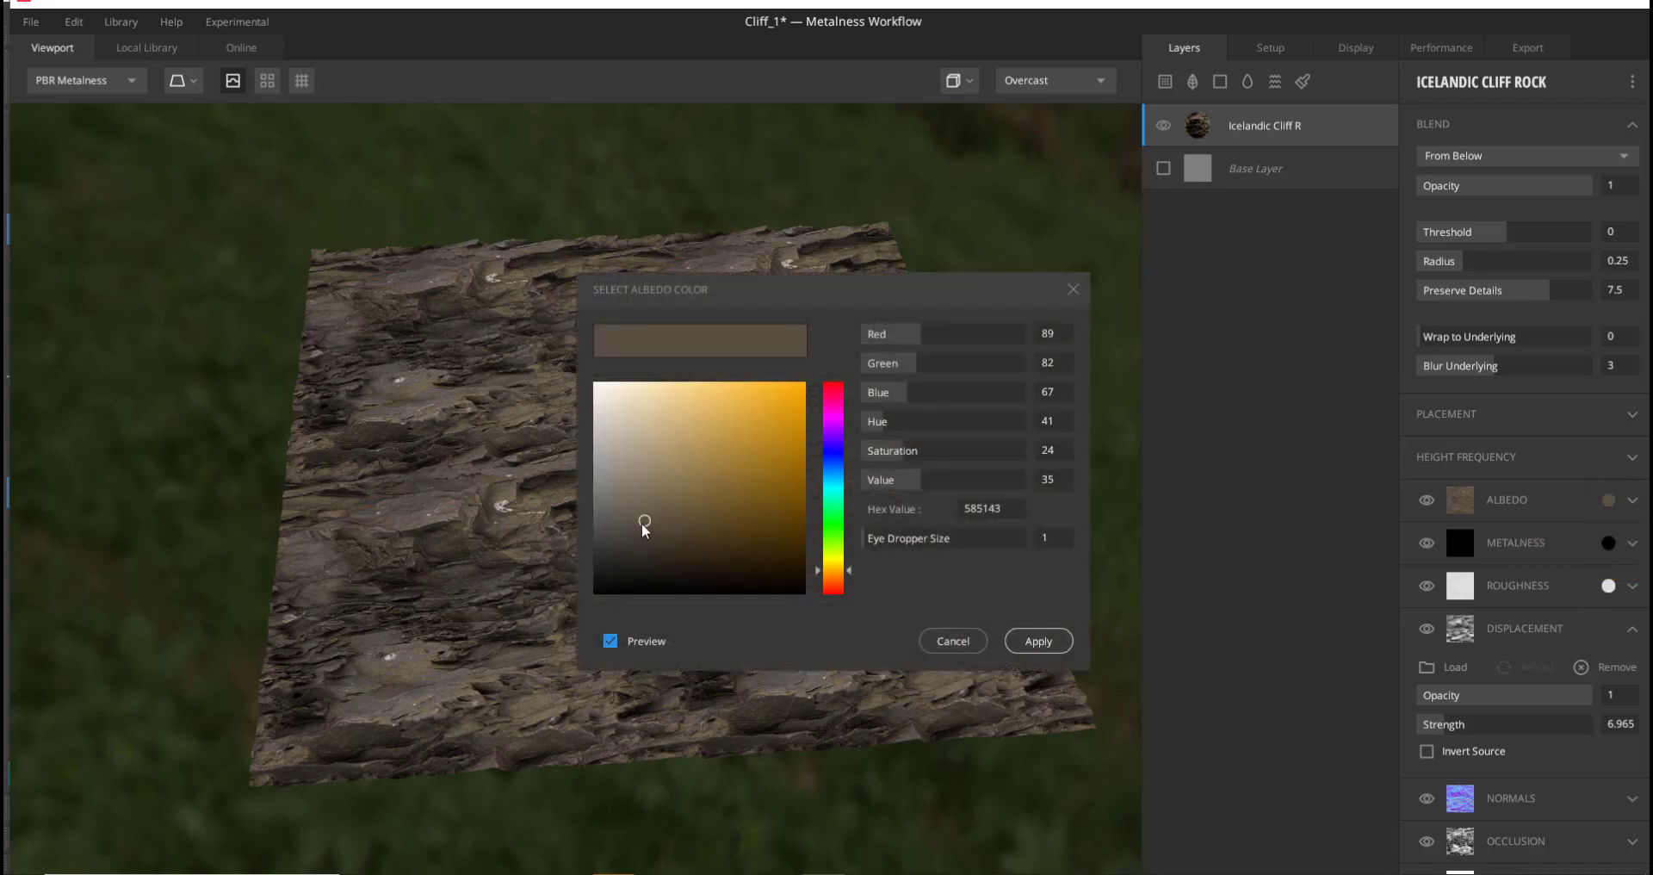
drag(644, 527, 644, 483)
drag(656, 487, 706, 376)
click(1038, 640)
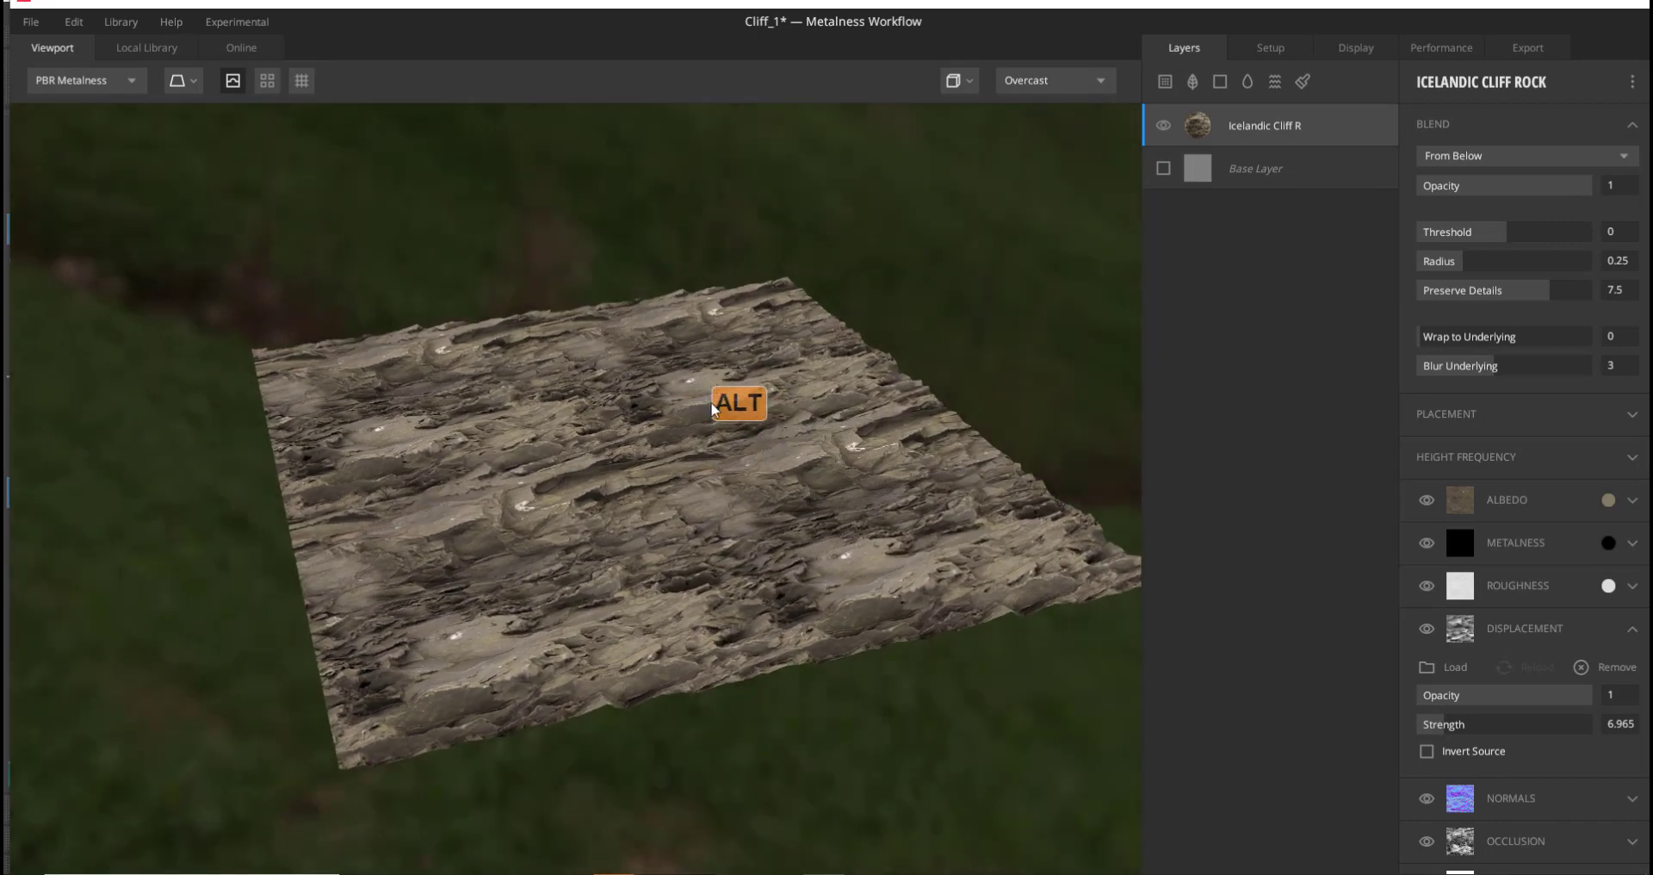
alt+scroll(680, 404, up, 6)
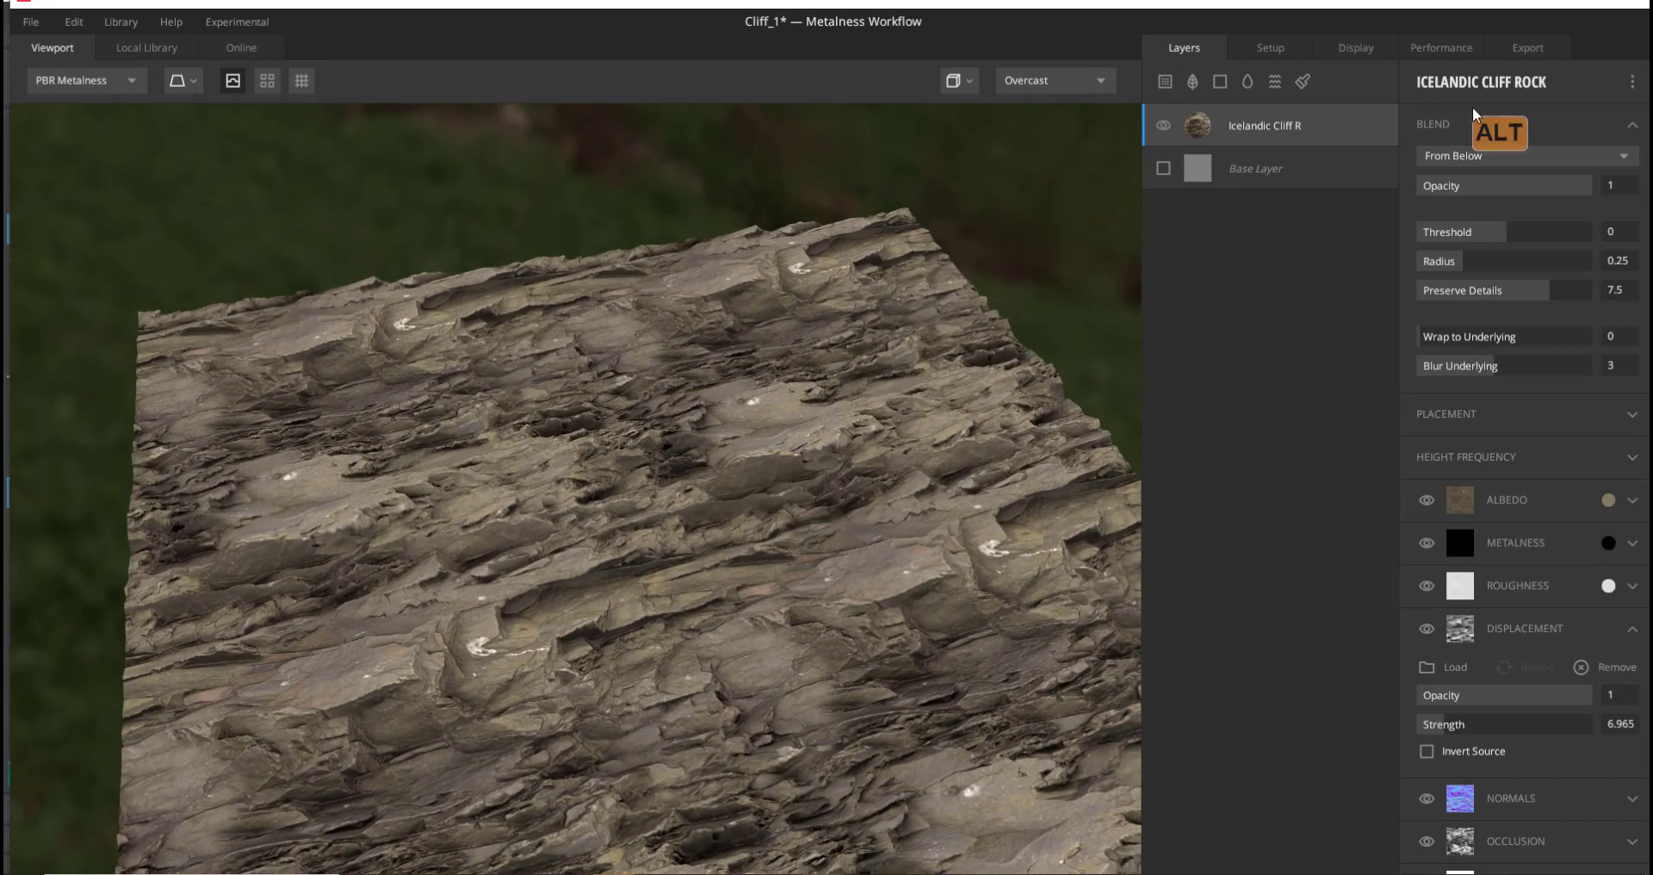
- Exclude the Diffuse, Specular, AO and Normal maps from the export, keeping Albedo, Roughness and Displacement
click(1533, 49)
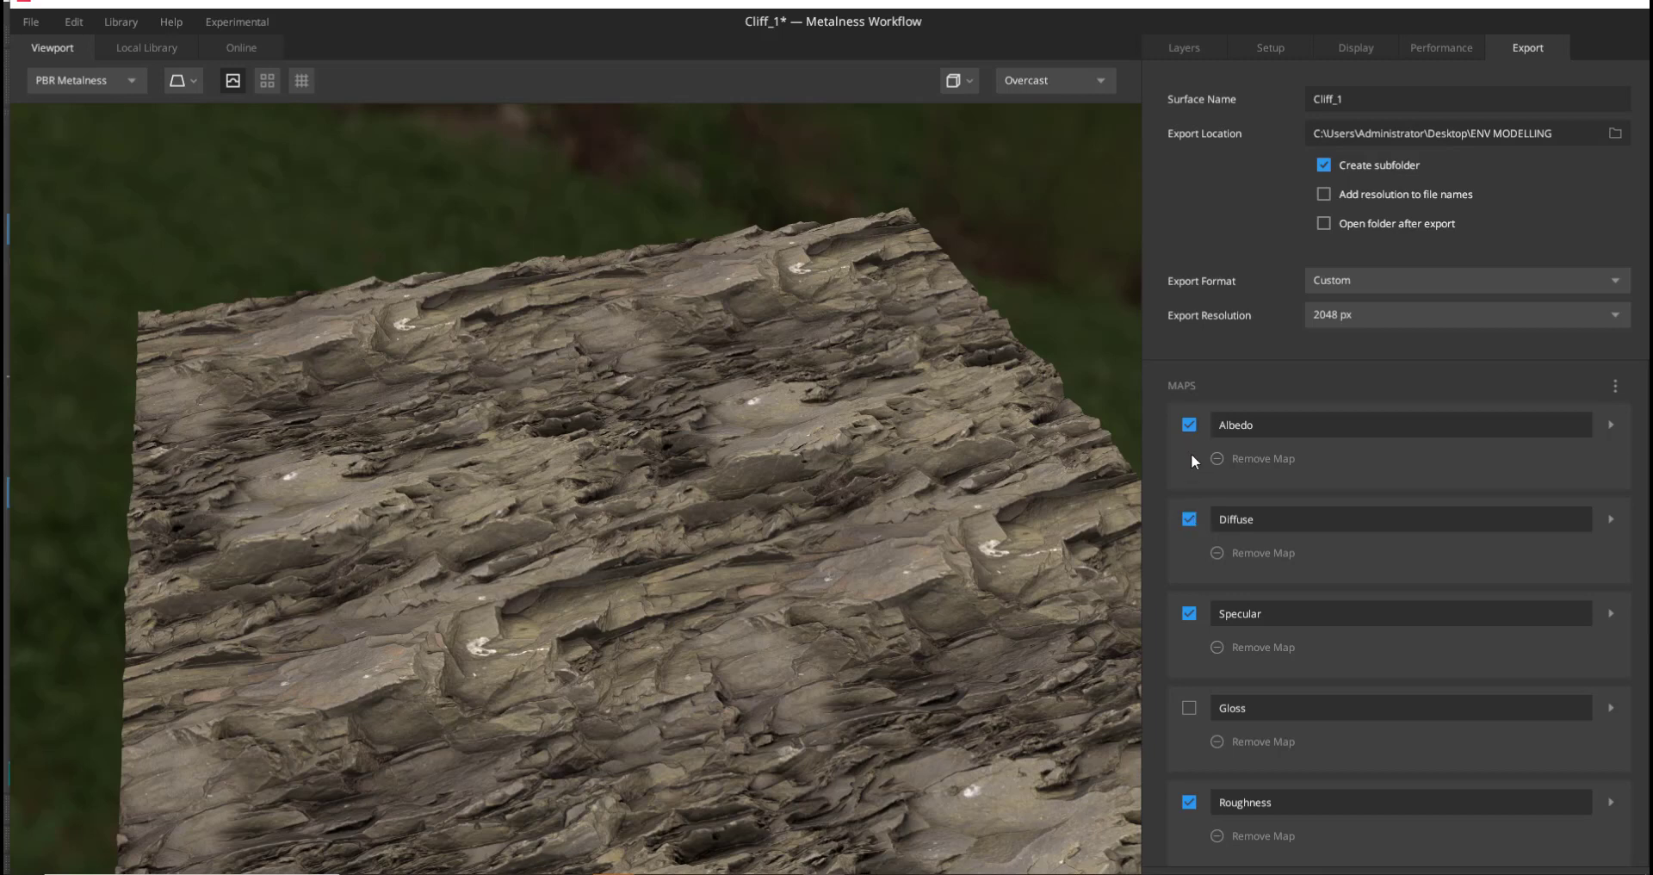
click(1189, 520)
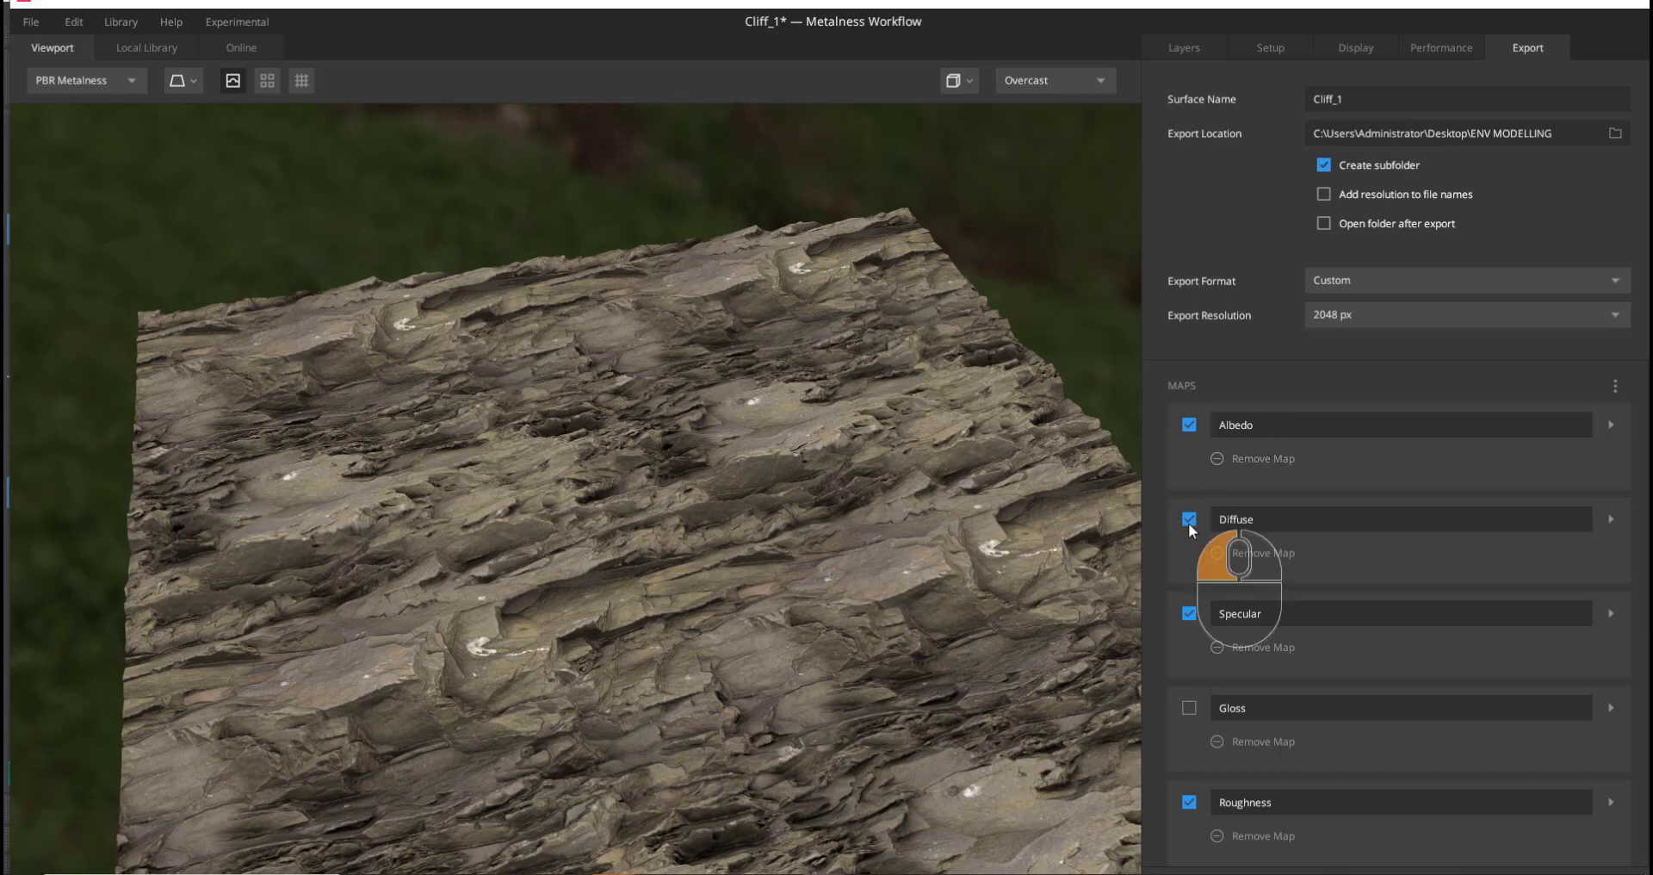
click(1188, 613)
scroll(1343, 637, down, 2)
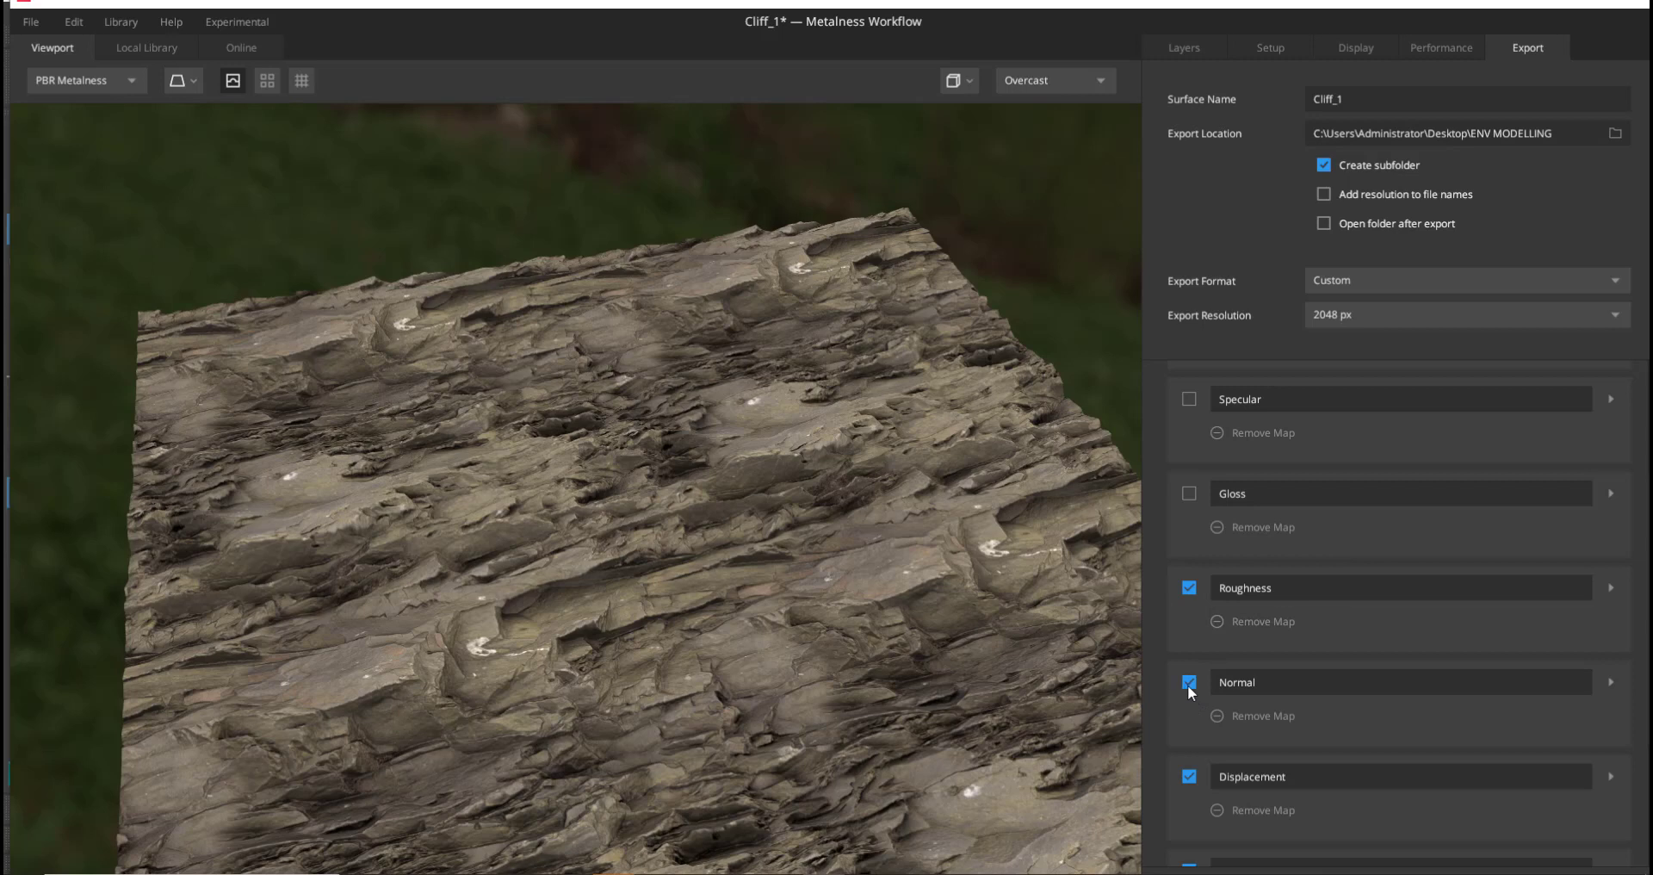
scroll(1205, 672, down, 1)
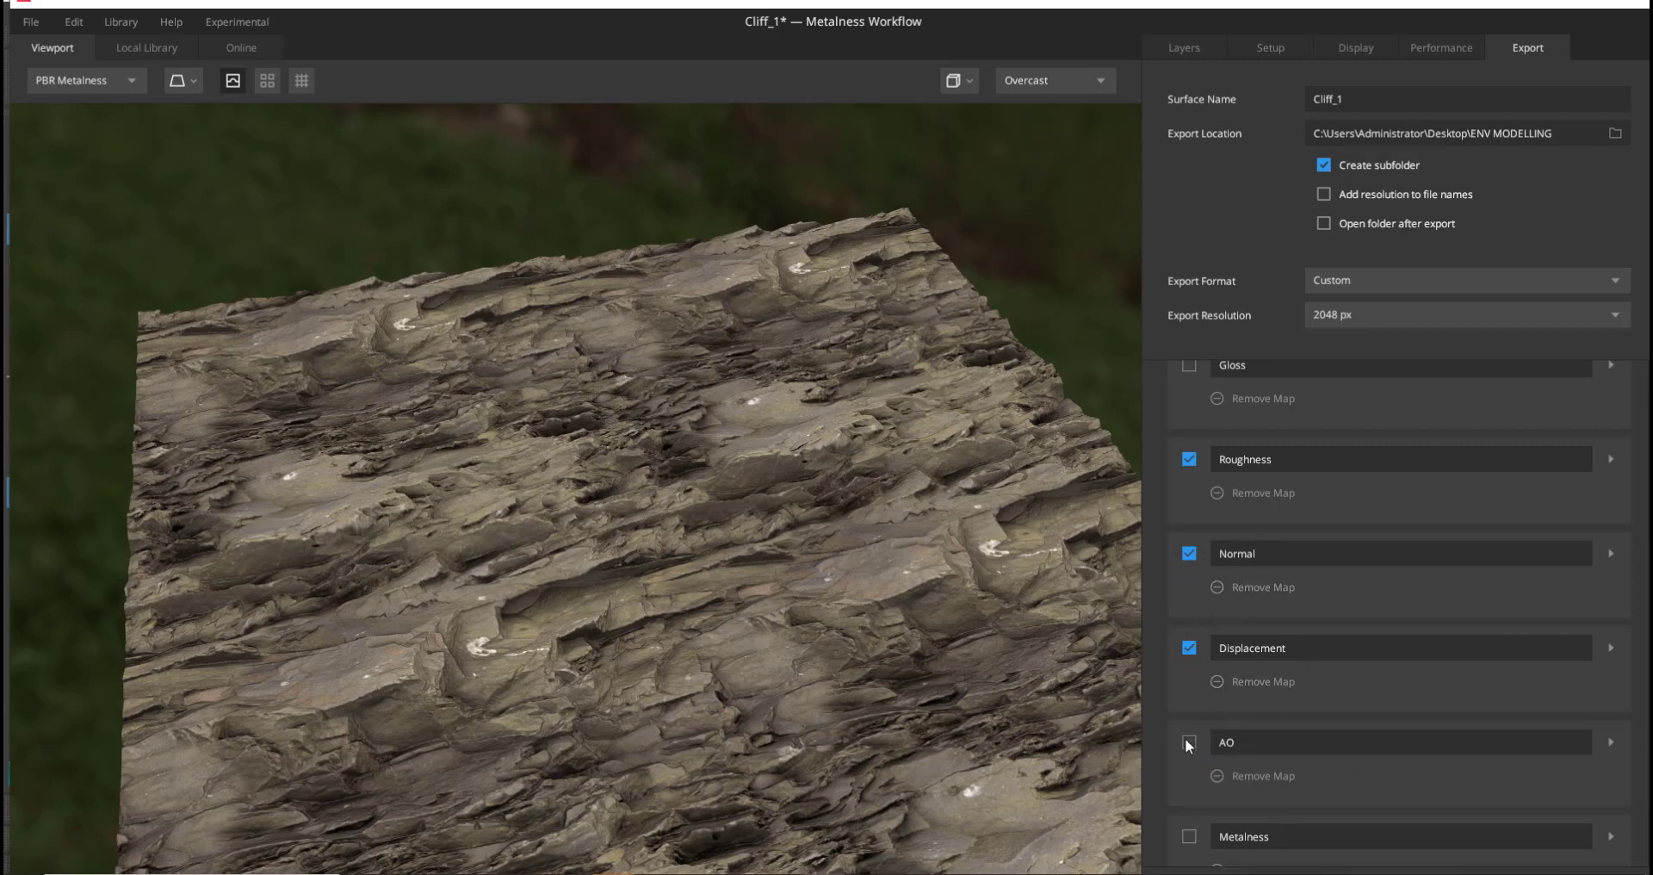
scroll(1377, 586, down, 2)
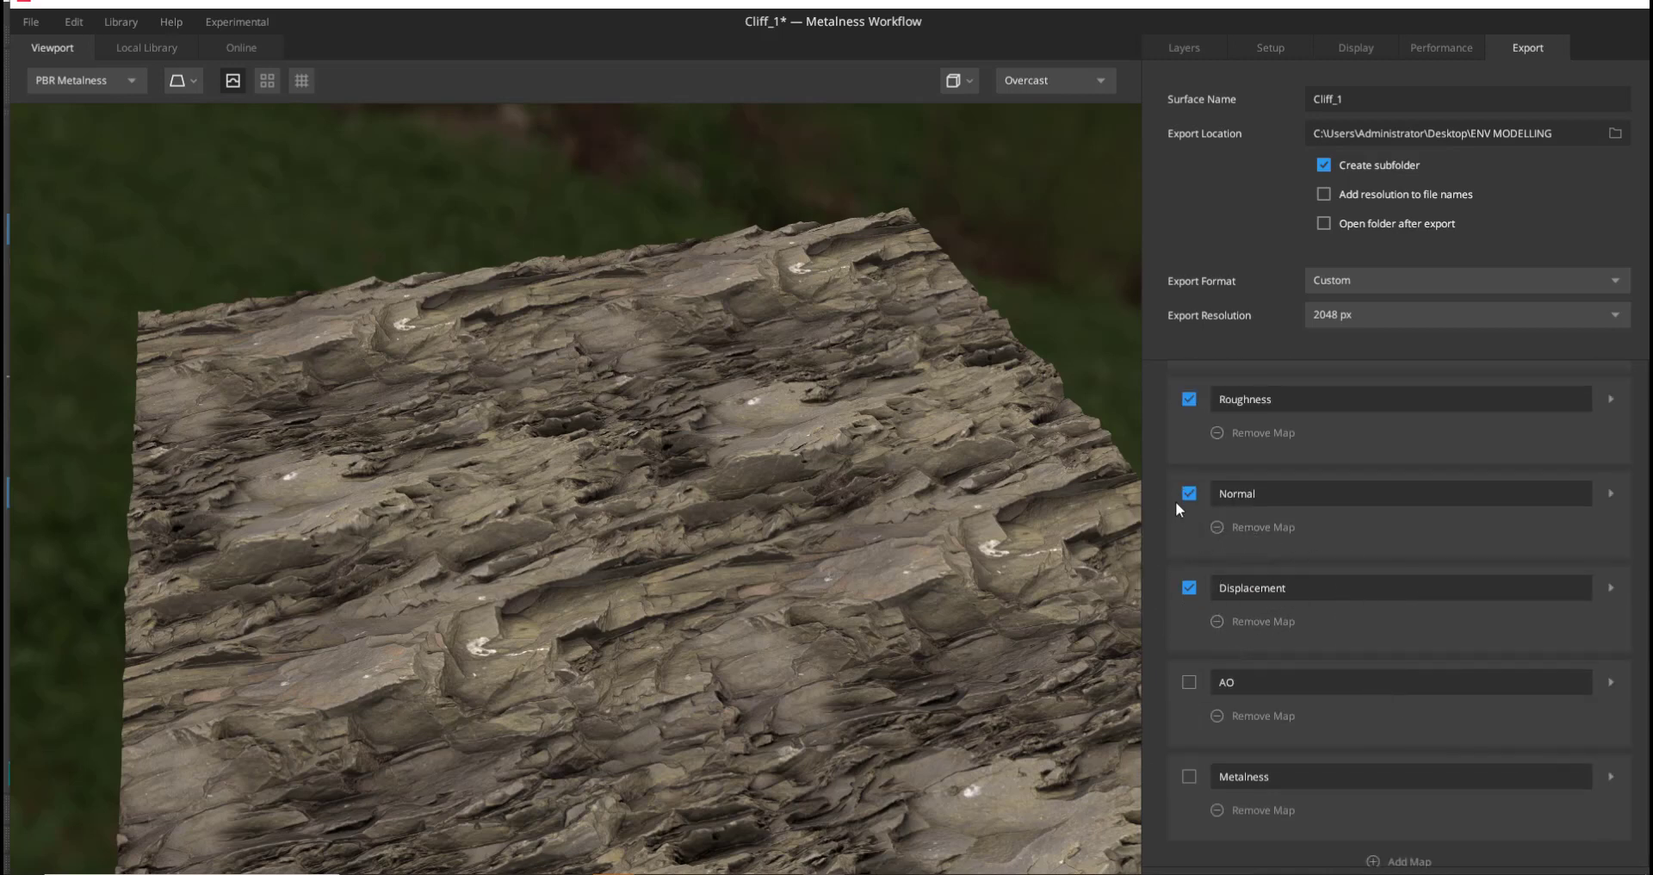
click(1189, 493)
alt+drag(730, 534, 1187, 606)
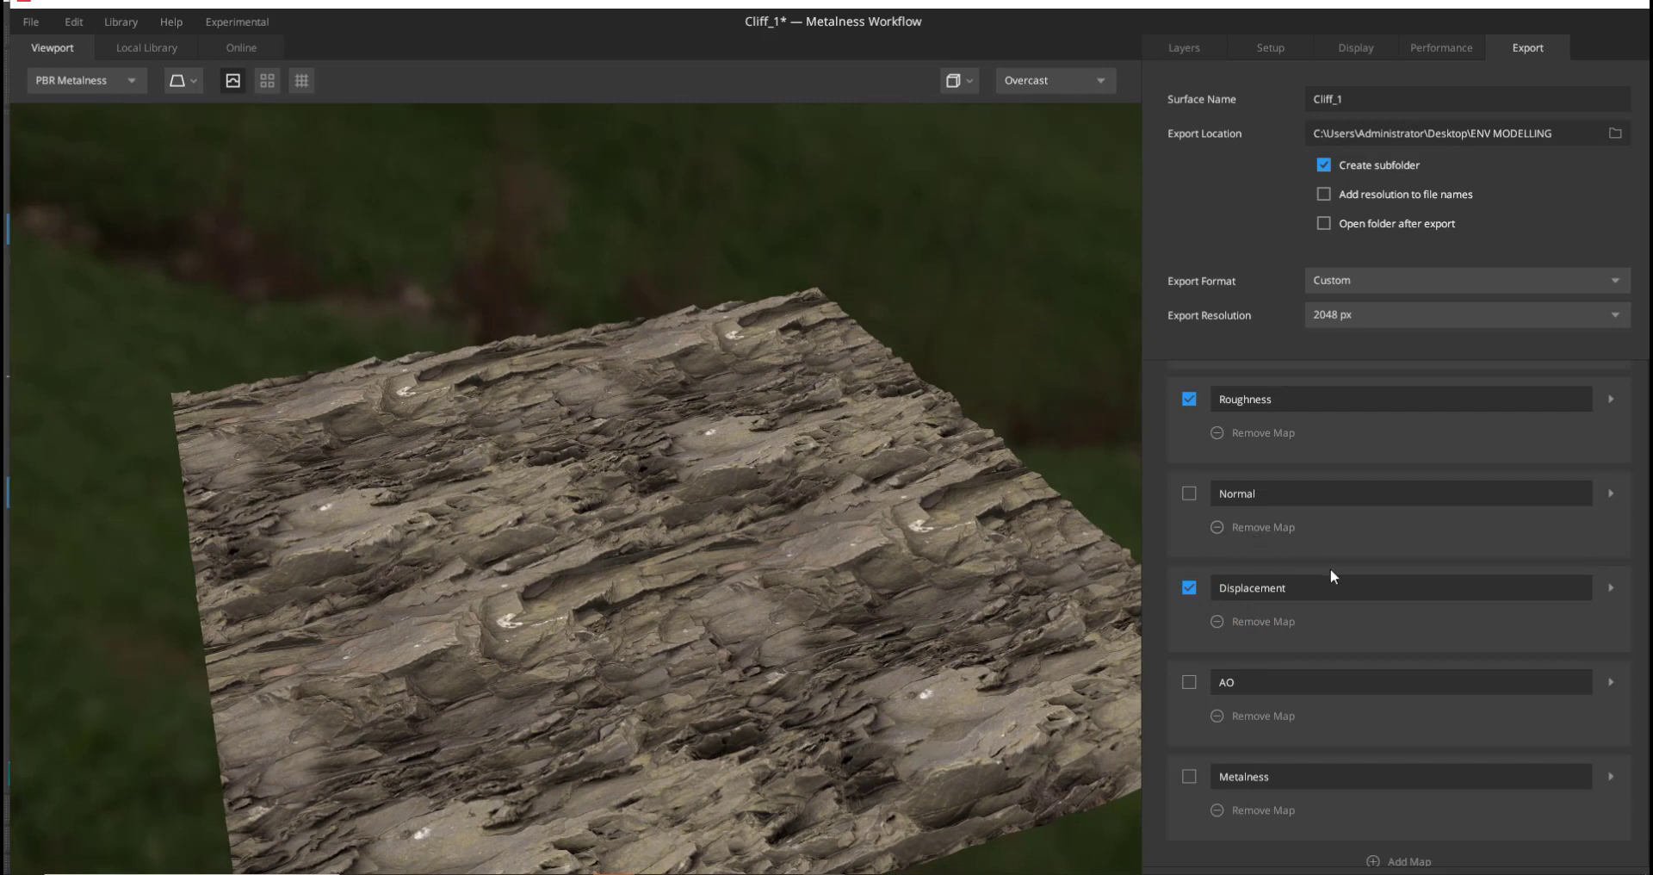
scroll(1330, 568, up, 5)
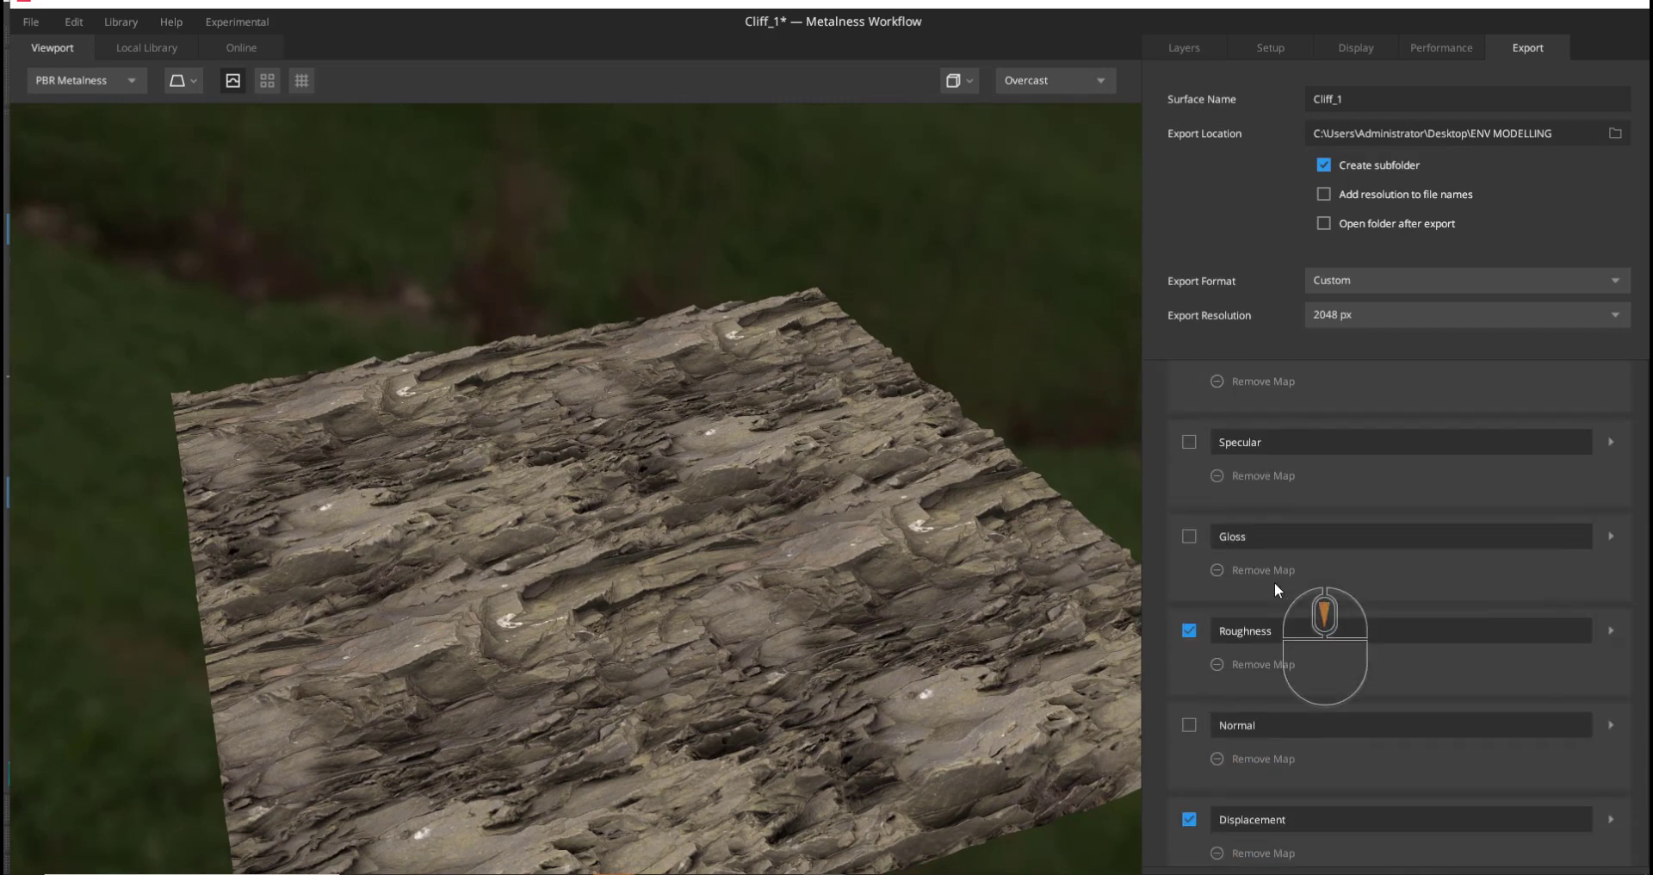
scroll(1278, 588, down, 3)
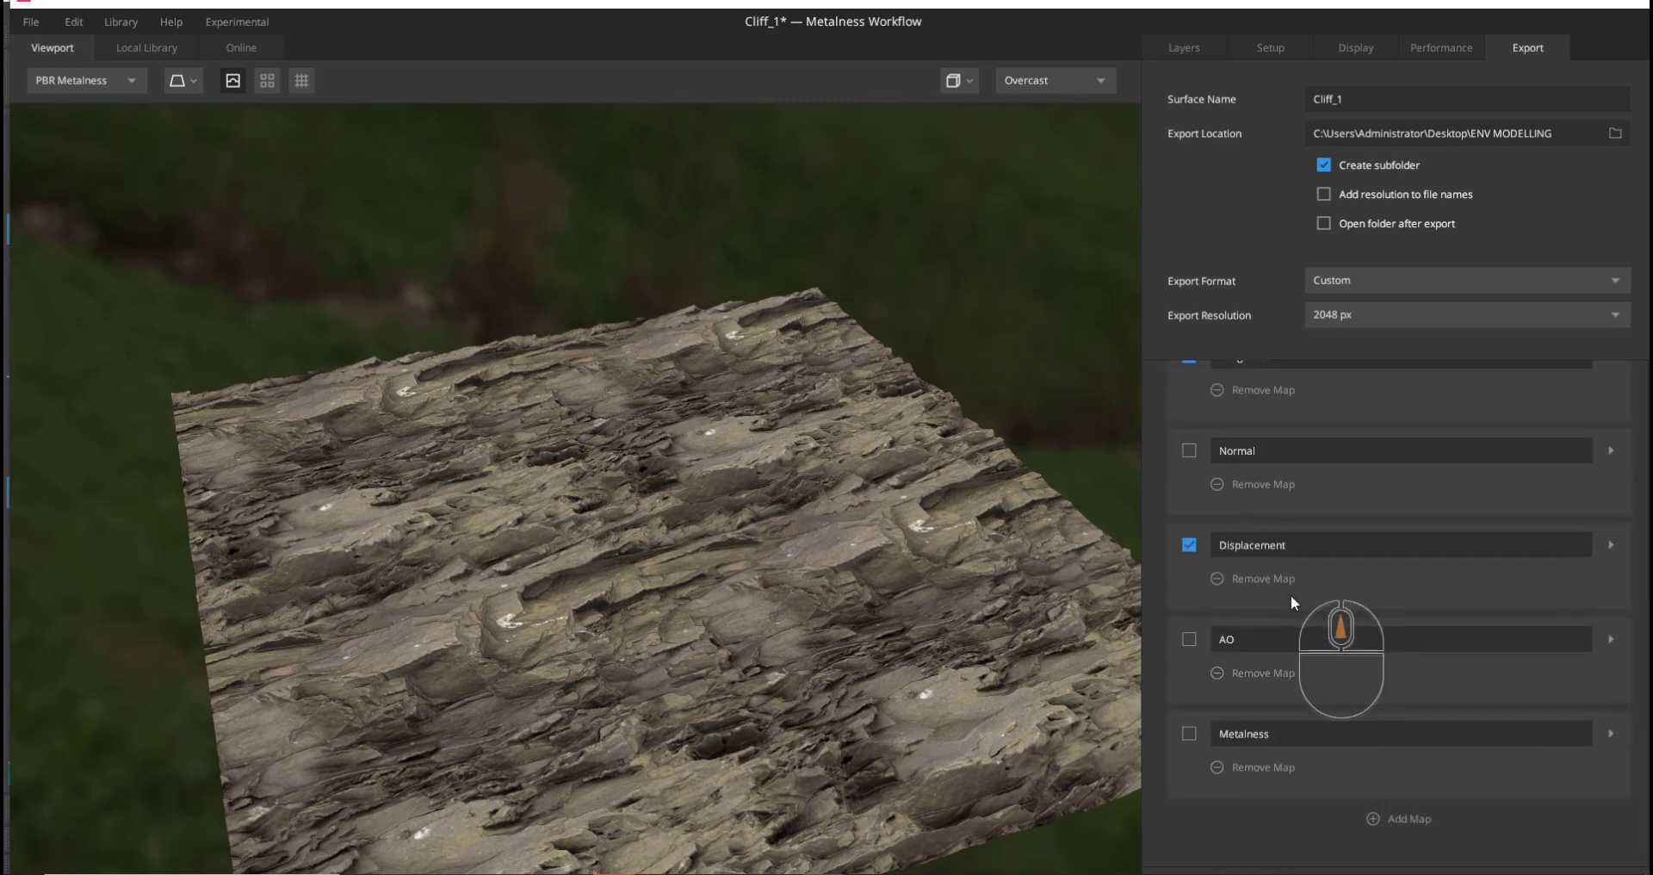
scroll(1291, 593, up, 5)
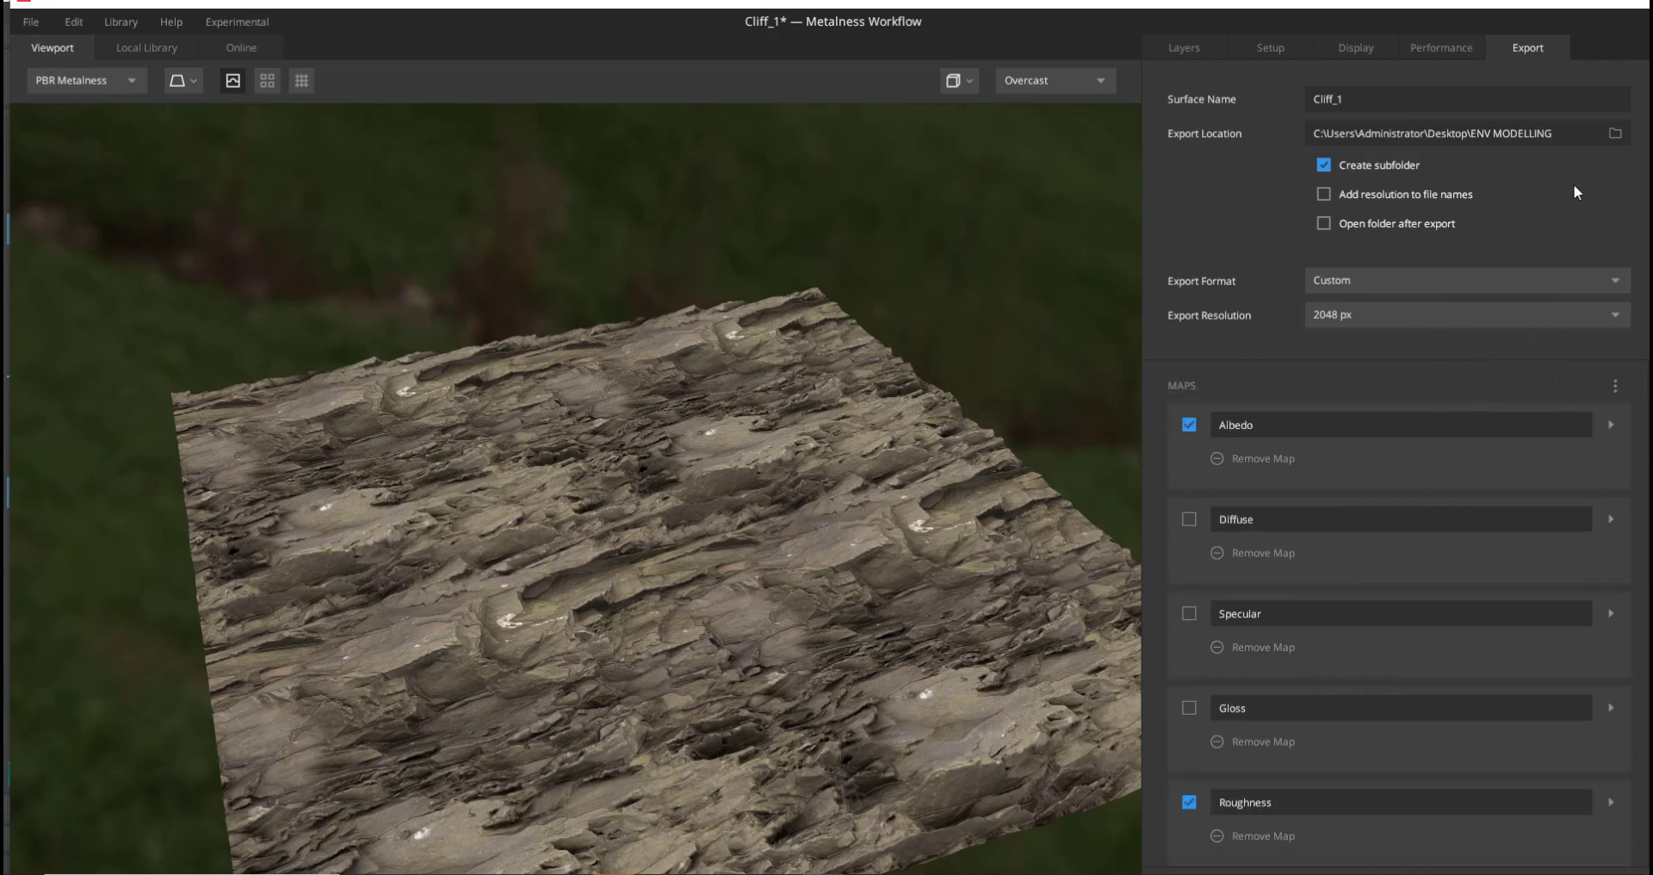
- Set the export location to the project's ENV DEMO\images folder by copying its path from the file explorer
click(1613, 133)
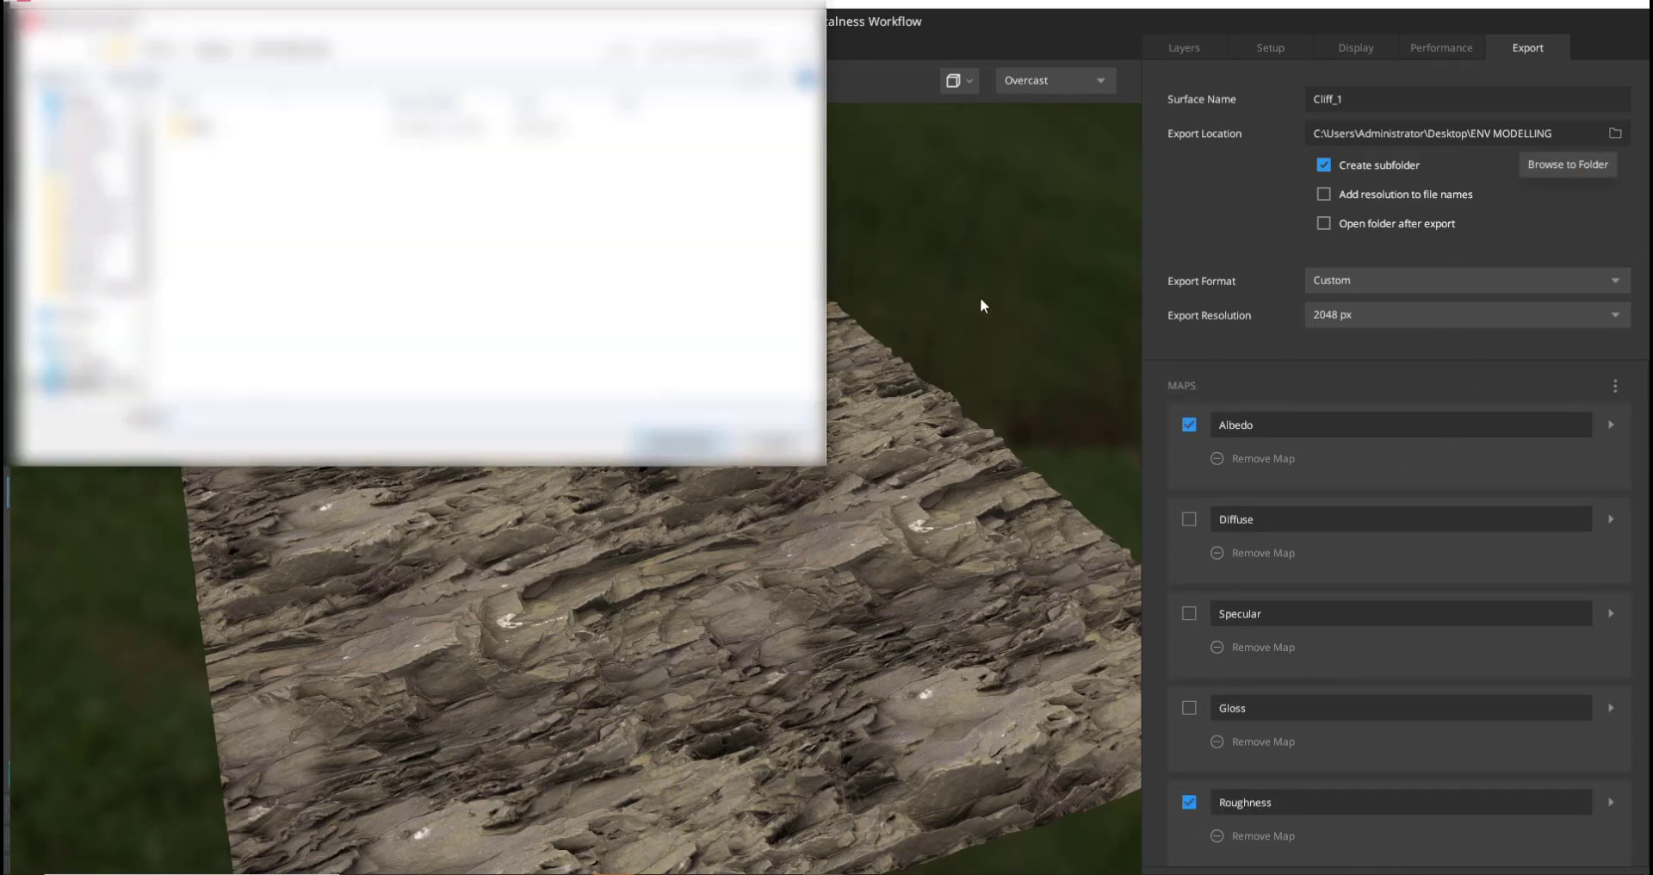
scroll(149, 206, up, 1)
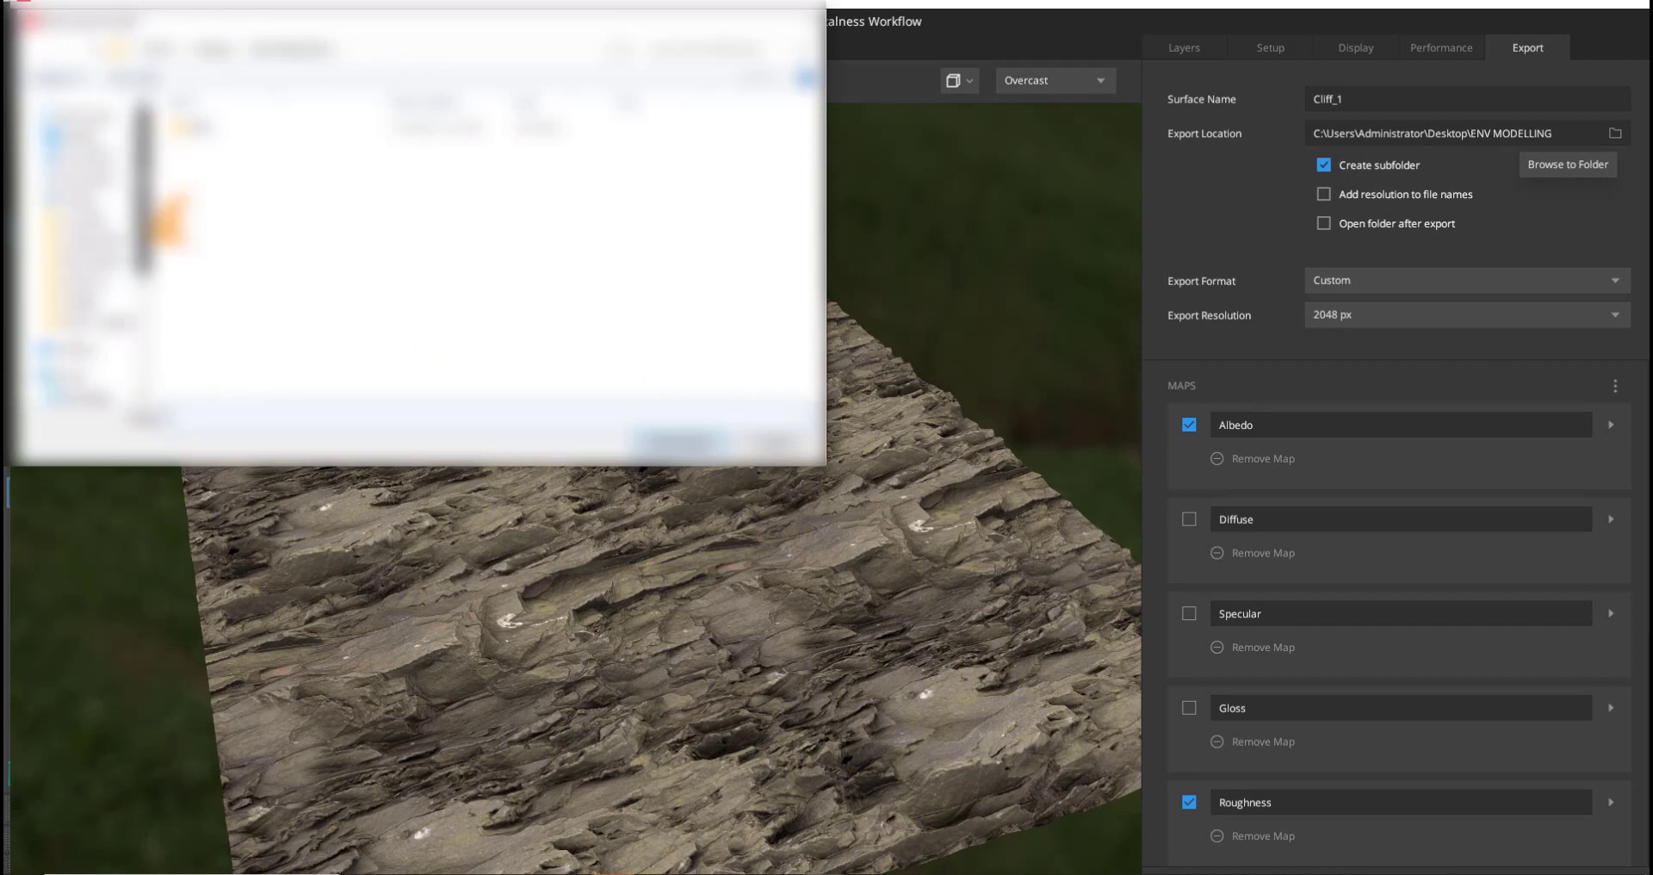
click(213, 51)
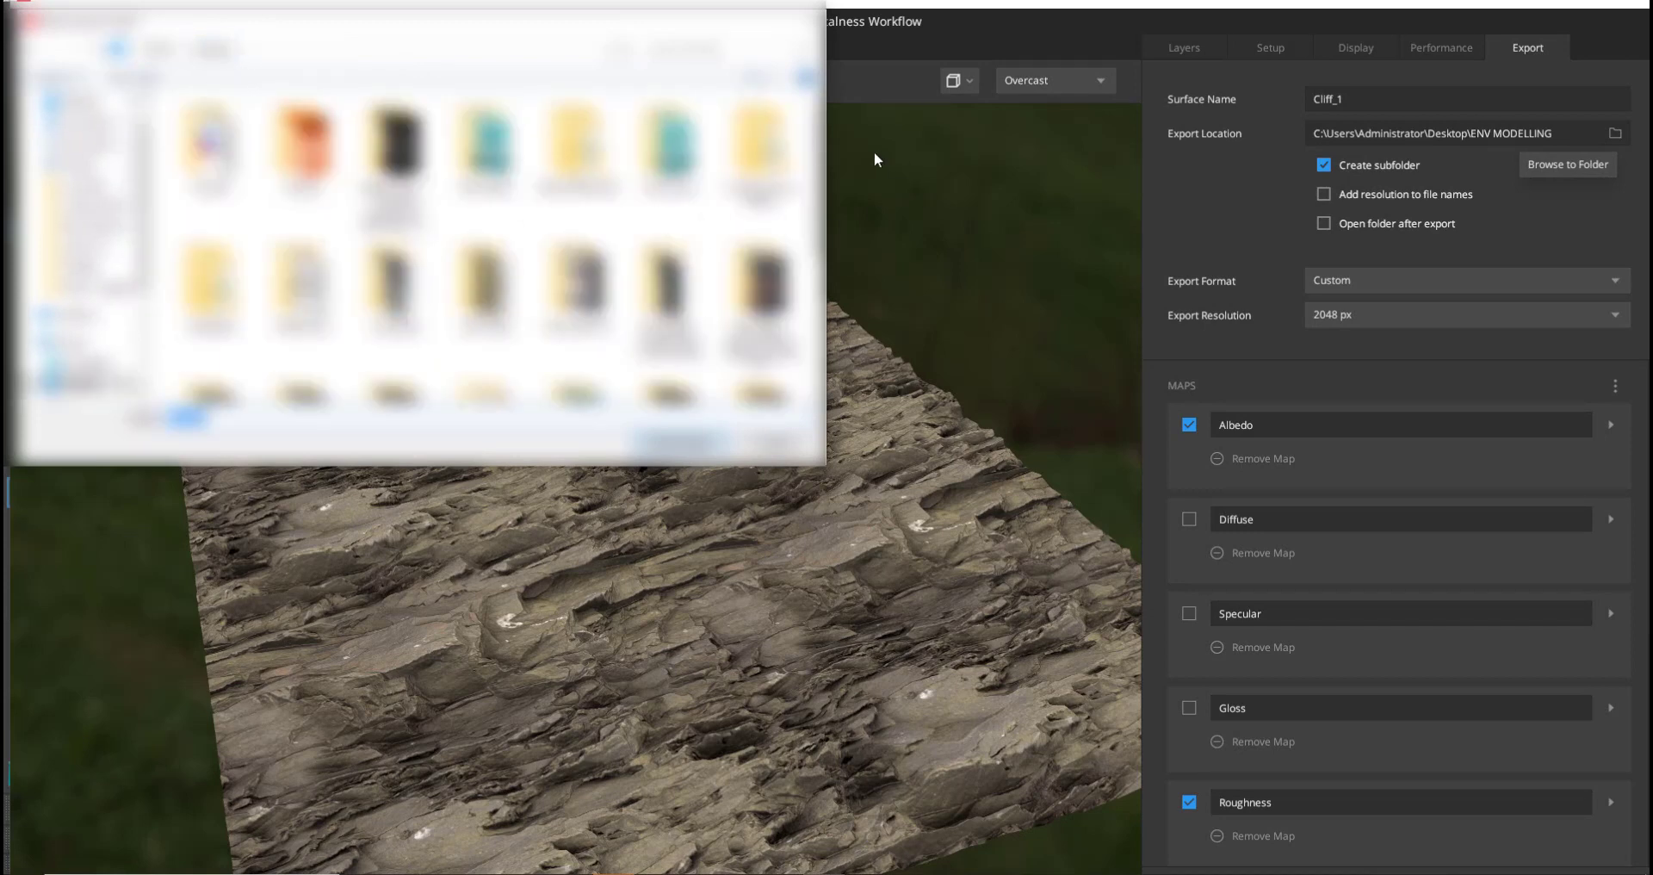
drag(816, 168, 816, 246)
click(425, 872)
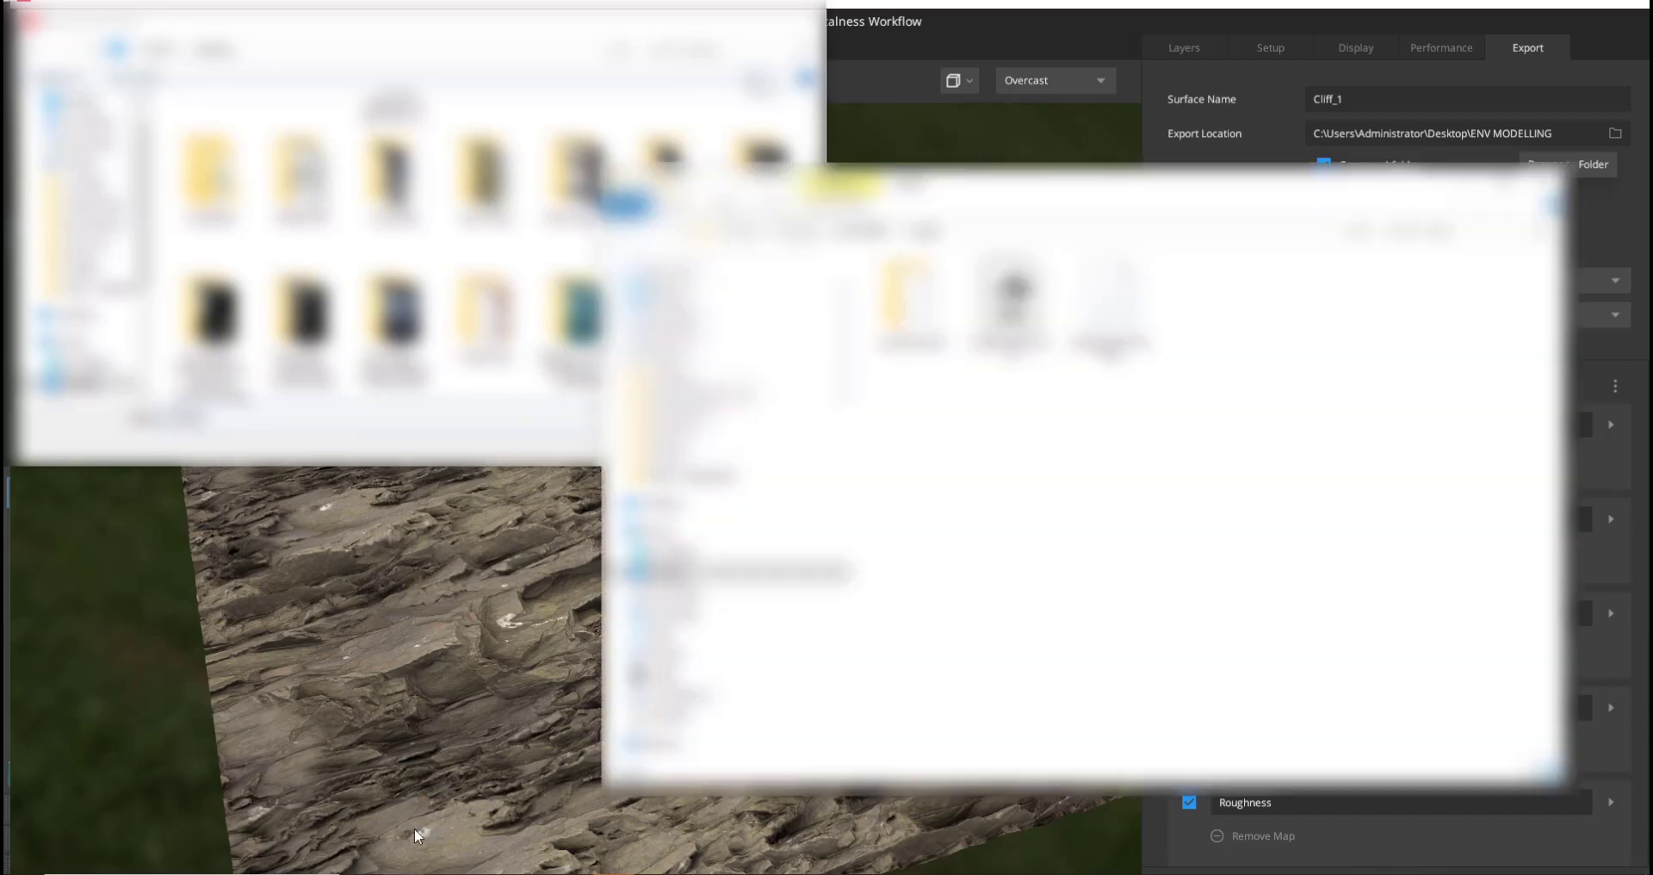
click(993, 233)
key(ctrl+c)
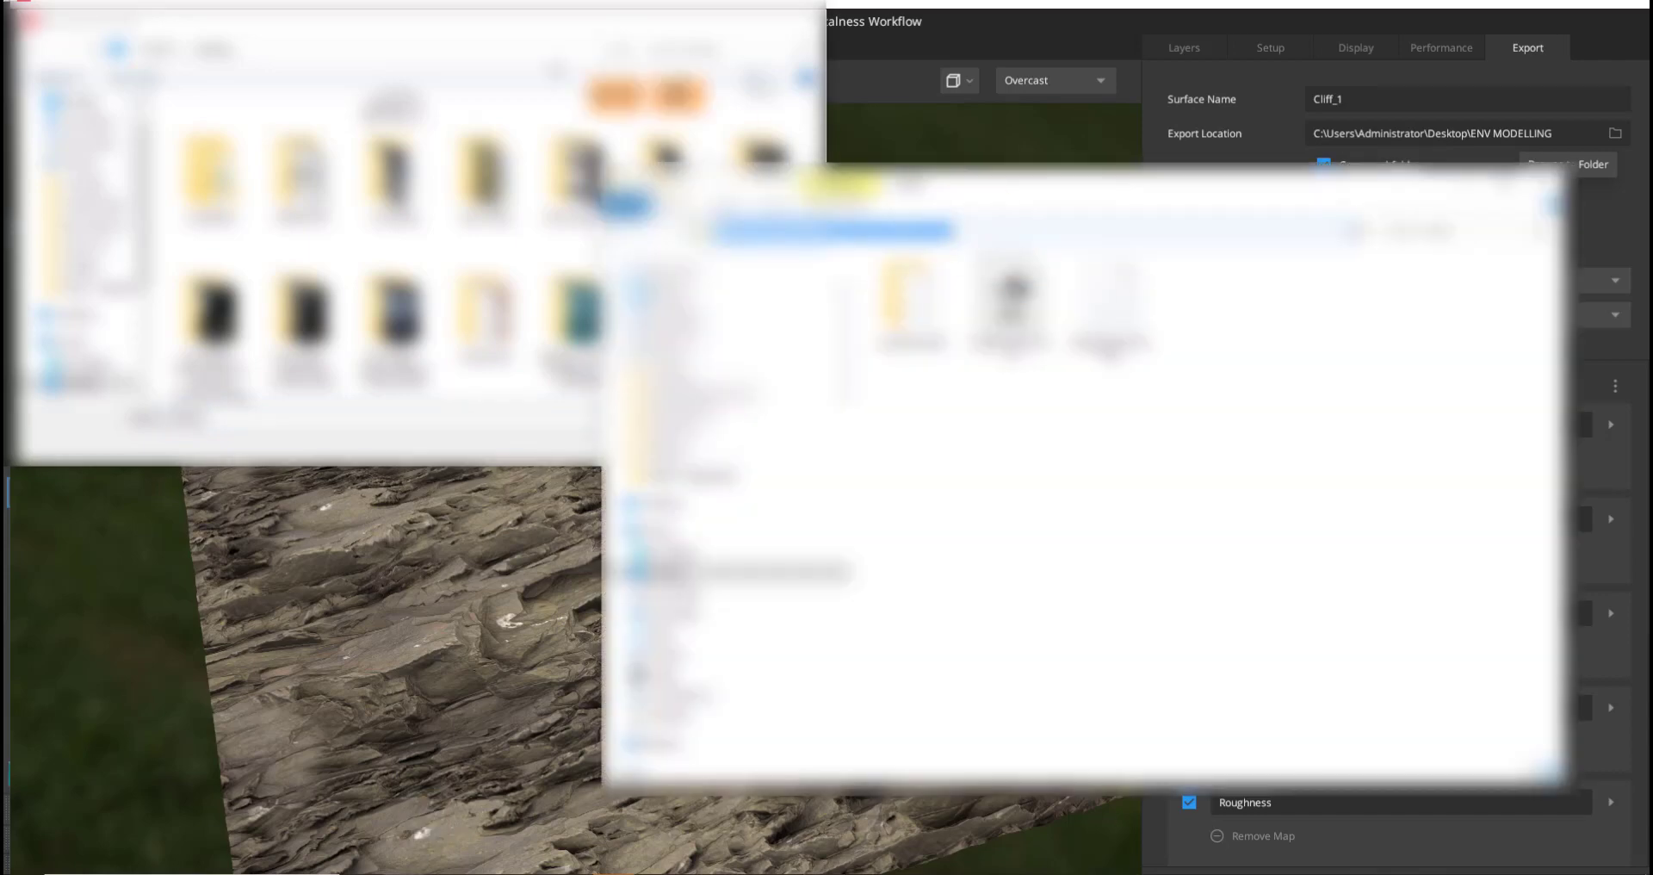
click(479, 56)
key(ctrl+v)
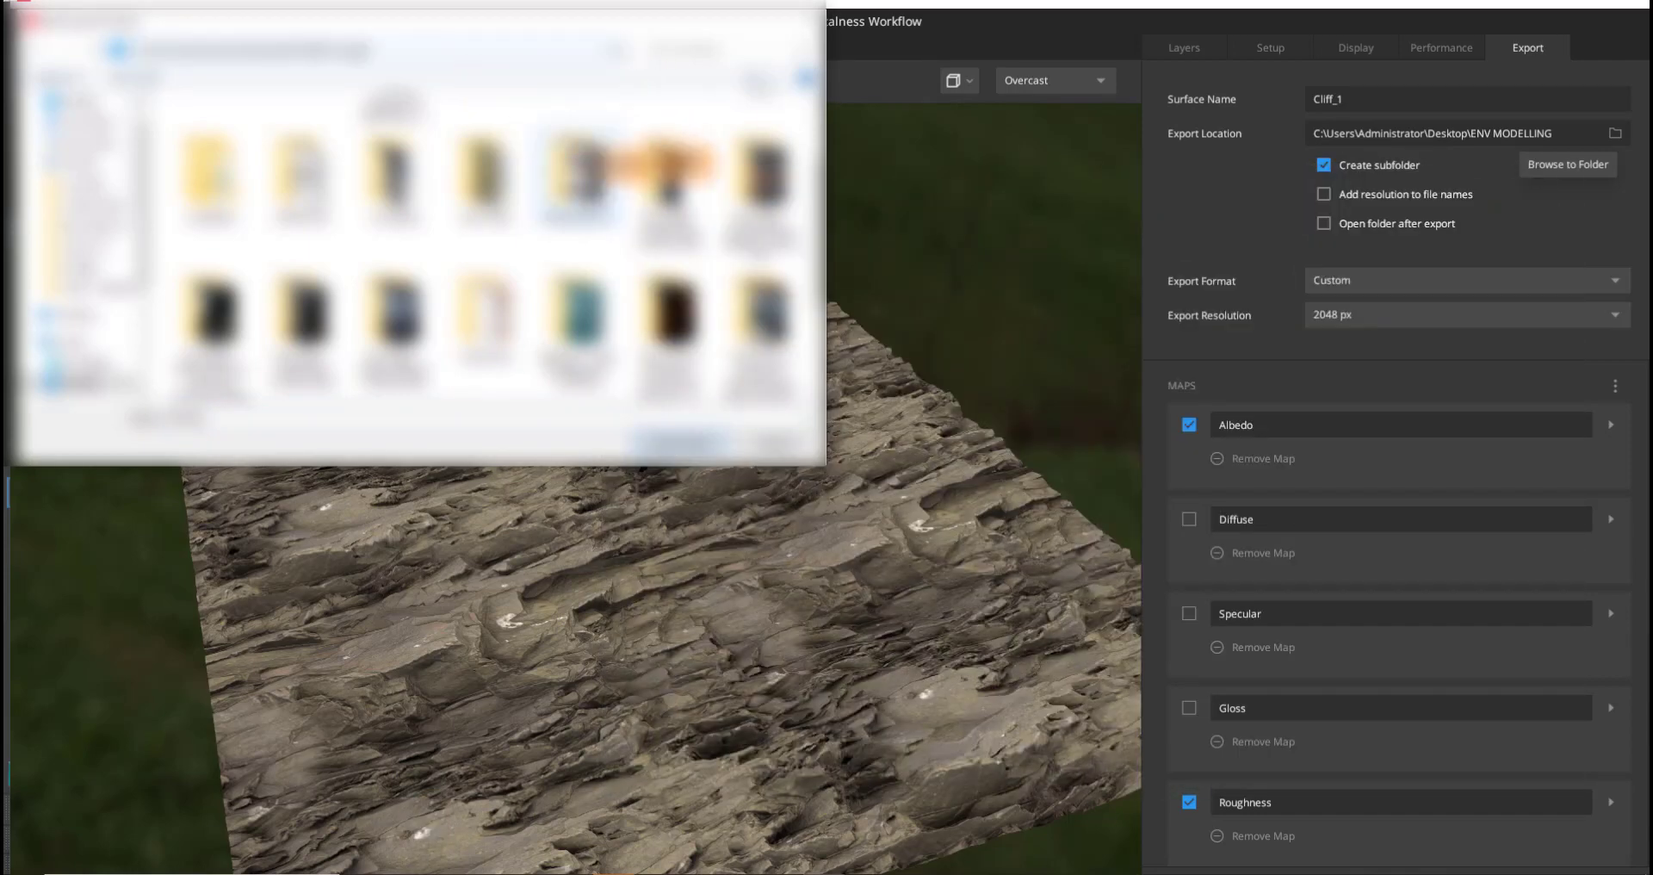
key(Return)
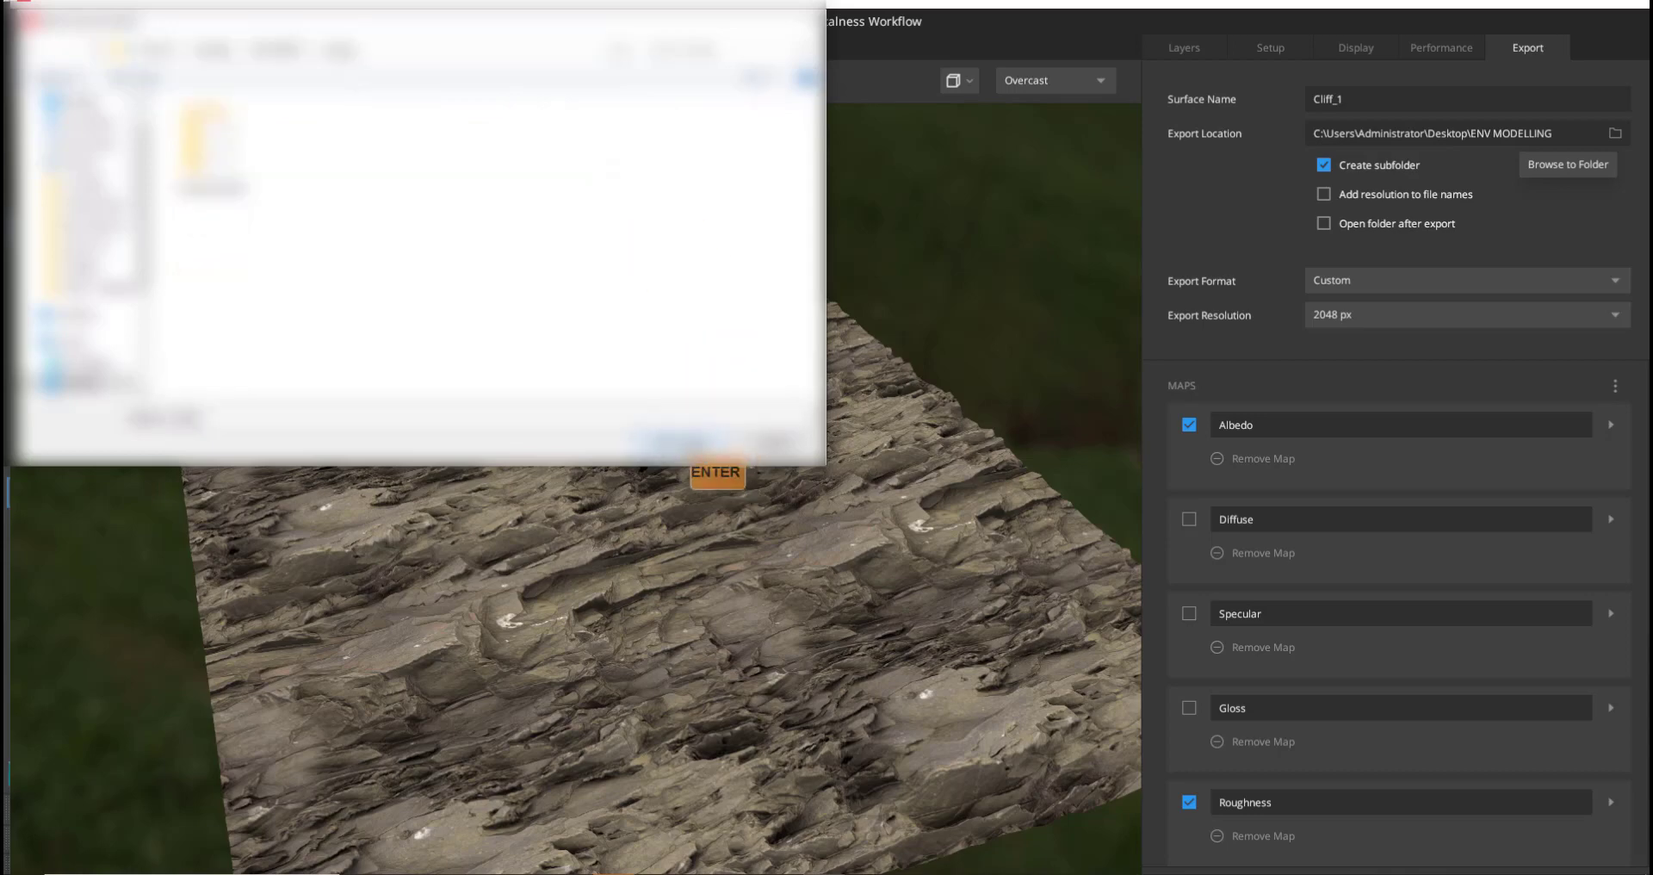
click(680, 443)
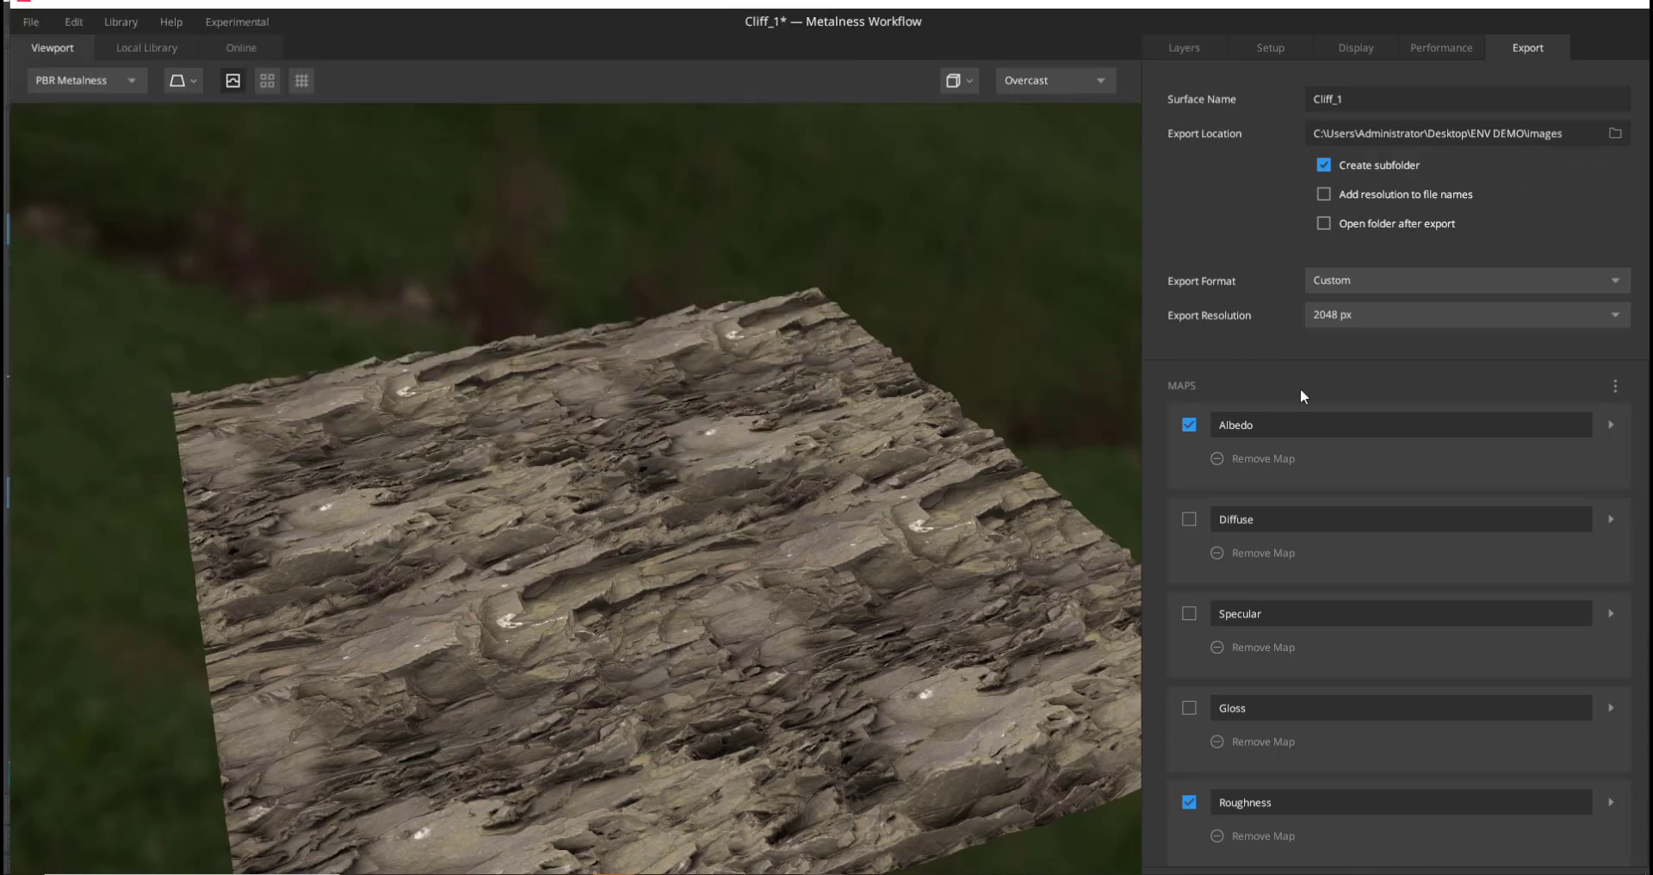
- Export the selected Cliff_1 maps to disk
click(30, 22)
click(78, 193)
alt+drag(779, 578, 804, 647)
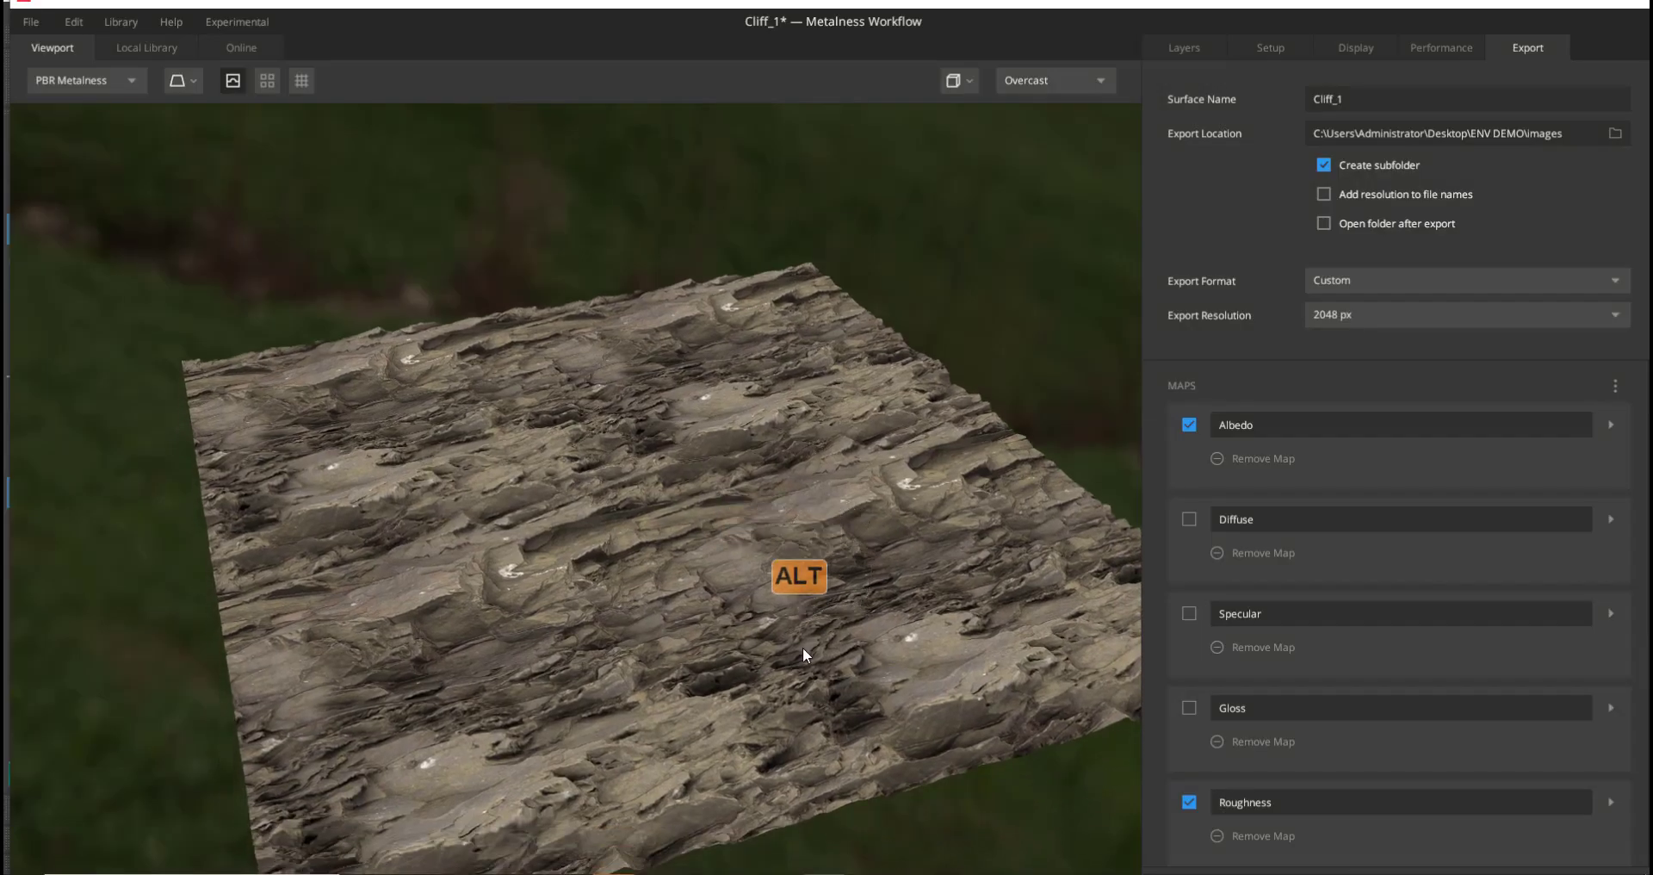
- Switch to Maya and open the Hypershade over the scene with the test plane pPlane2
click(866, 848)
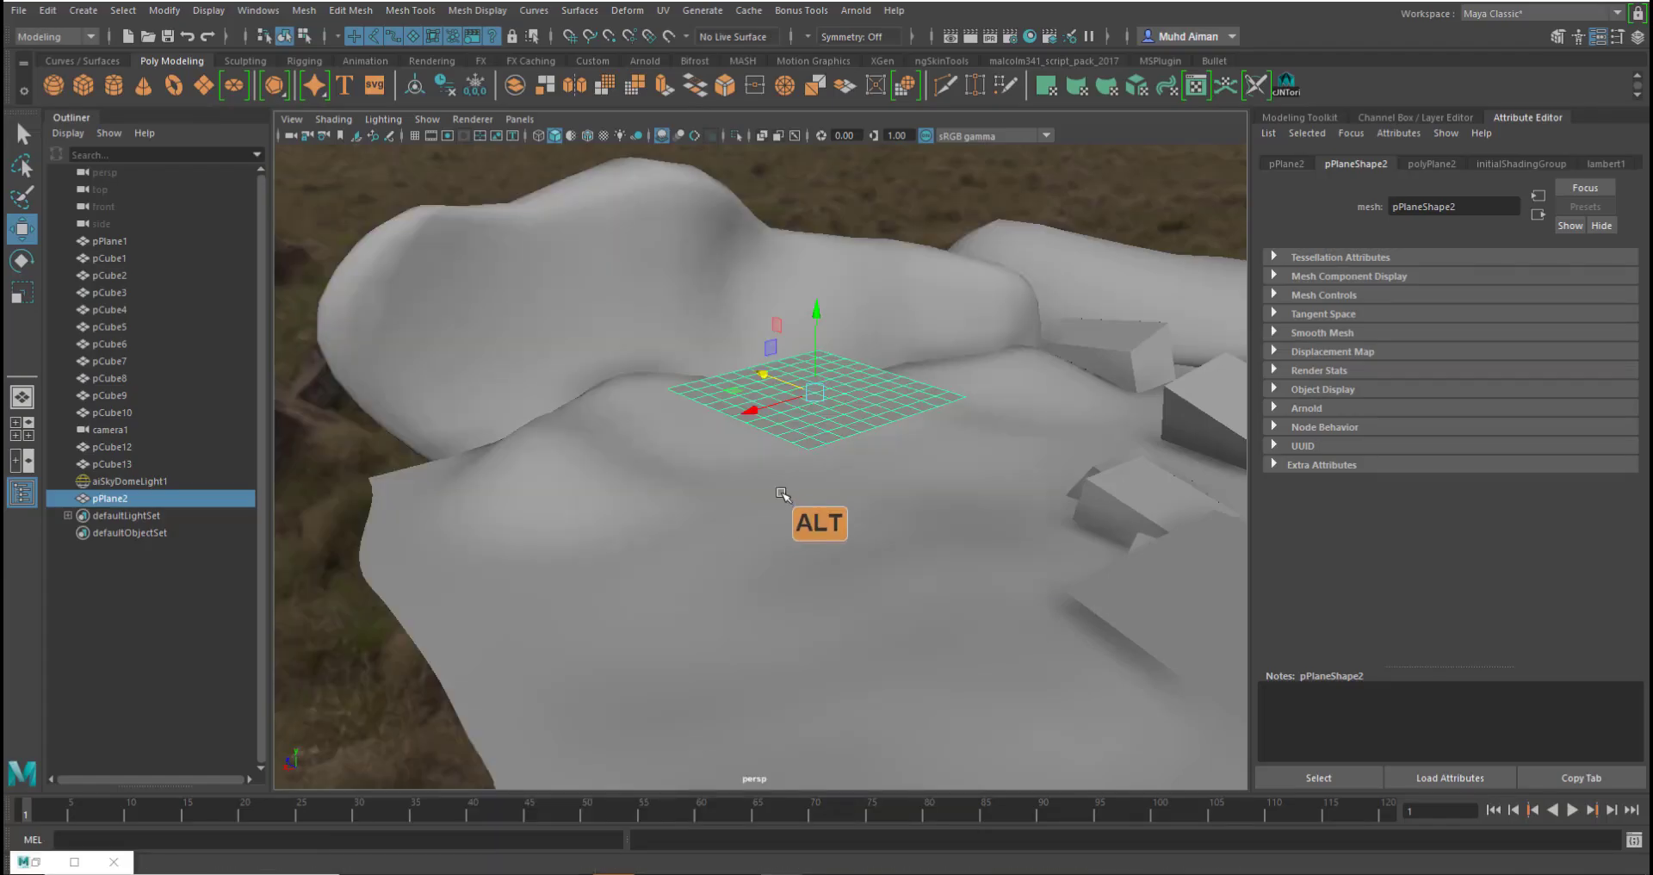
alt+drag(765, 510, 1036, 416)
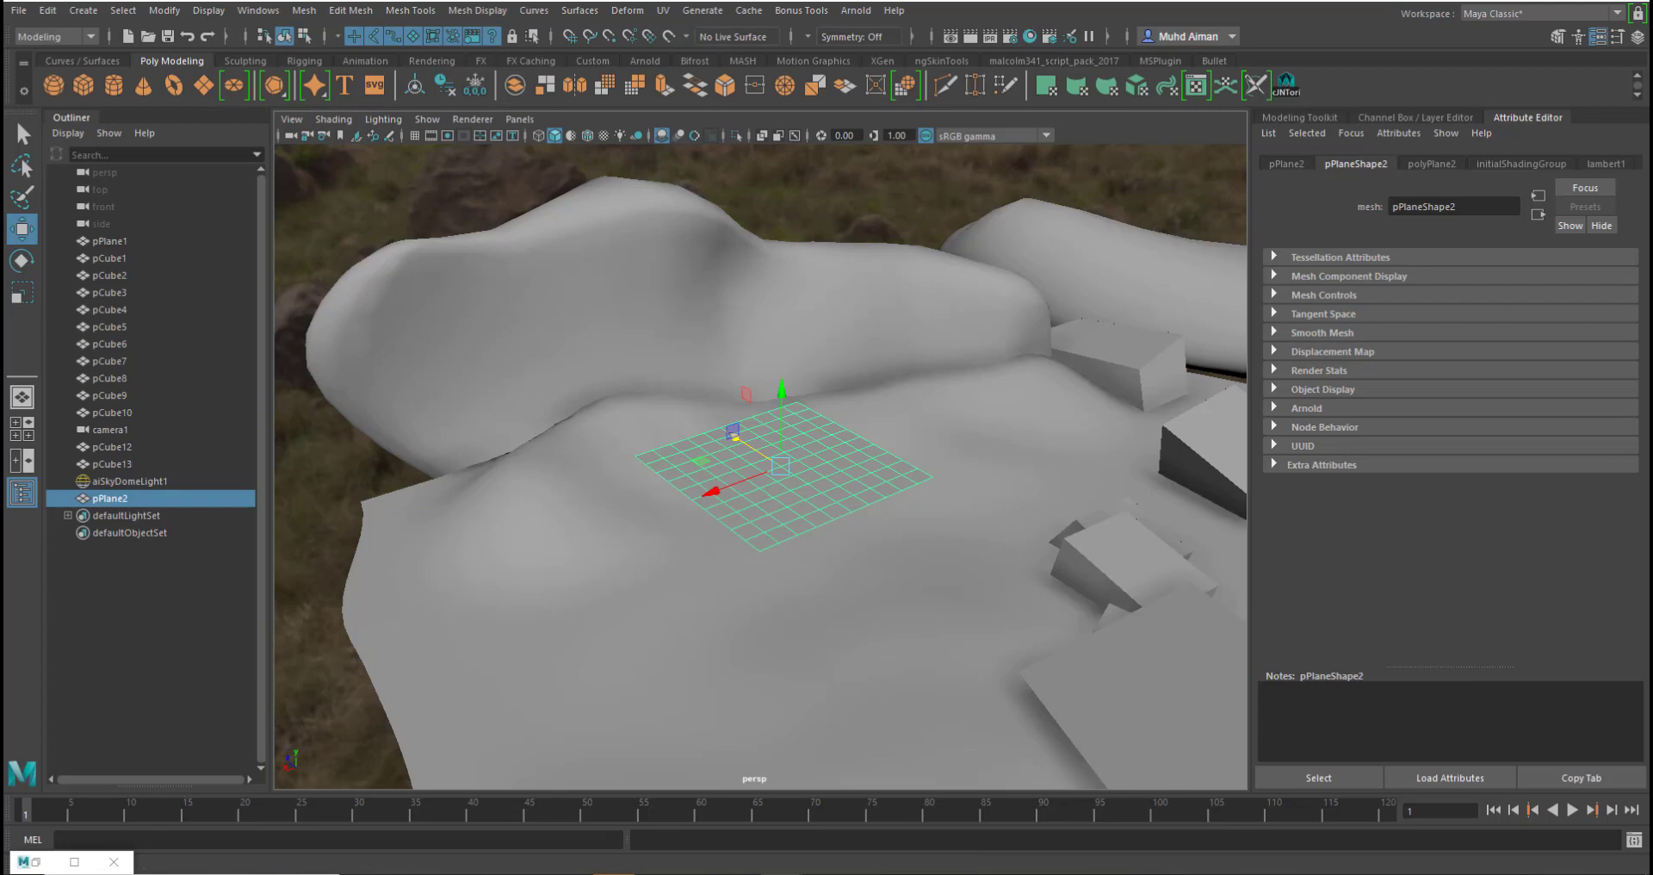
click(1030, 37)
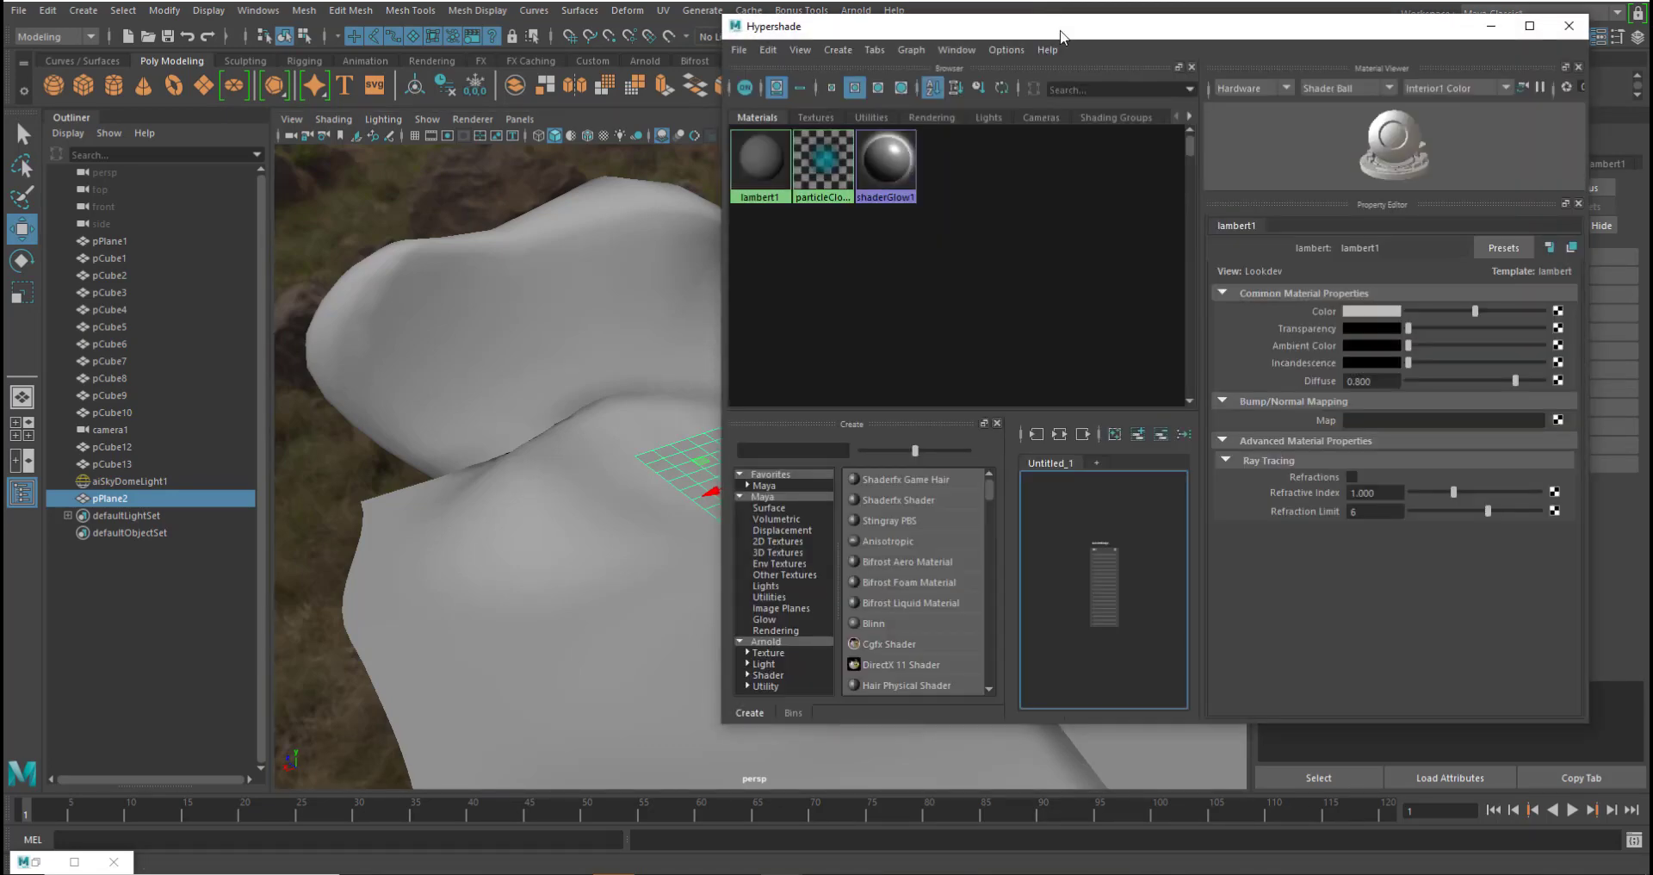
- Enlarge the Hypershade and create an Arnold aiStandardSurface material in the node graph
drag(1054, 37, 468, 11)
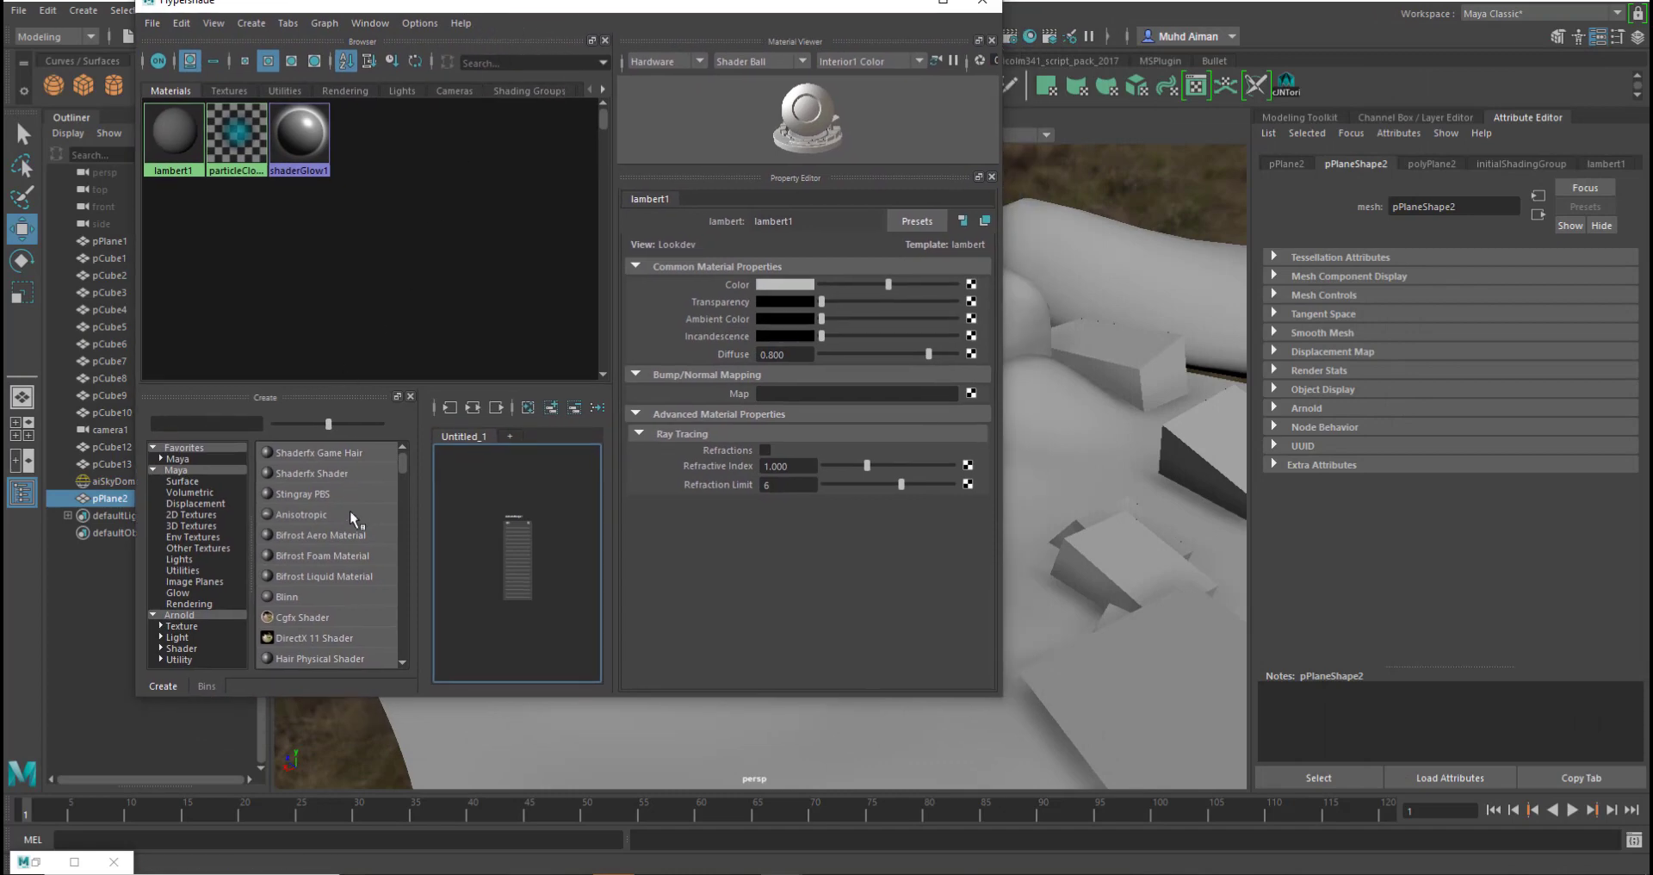
click(188, 615)
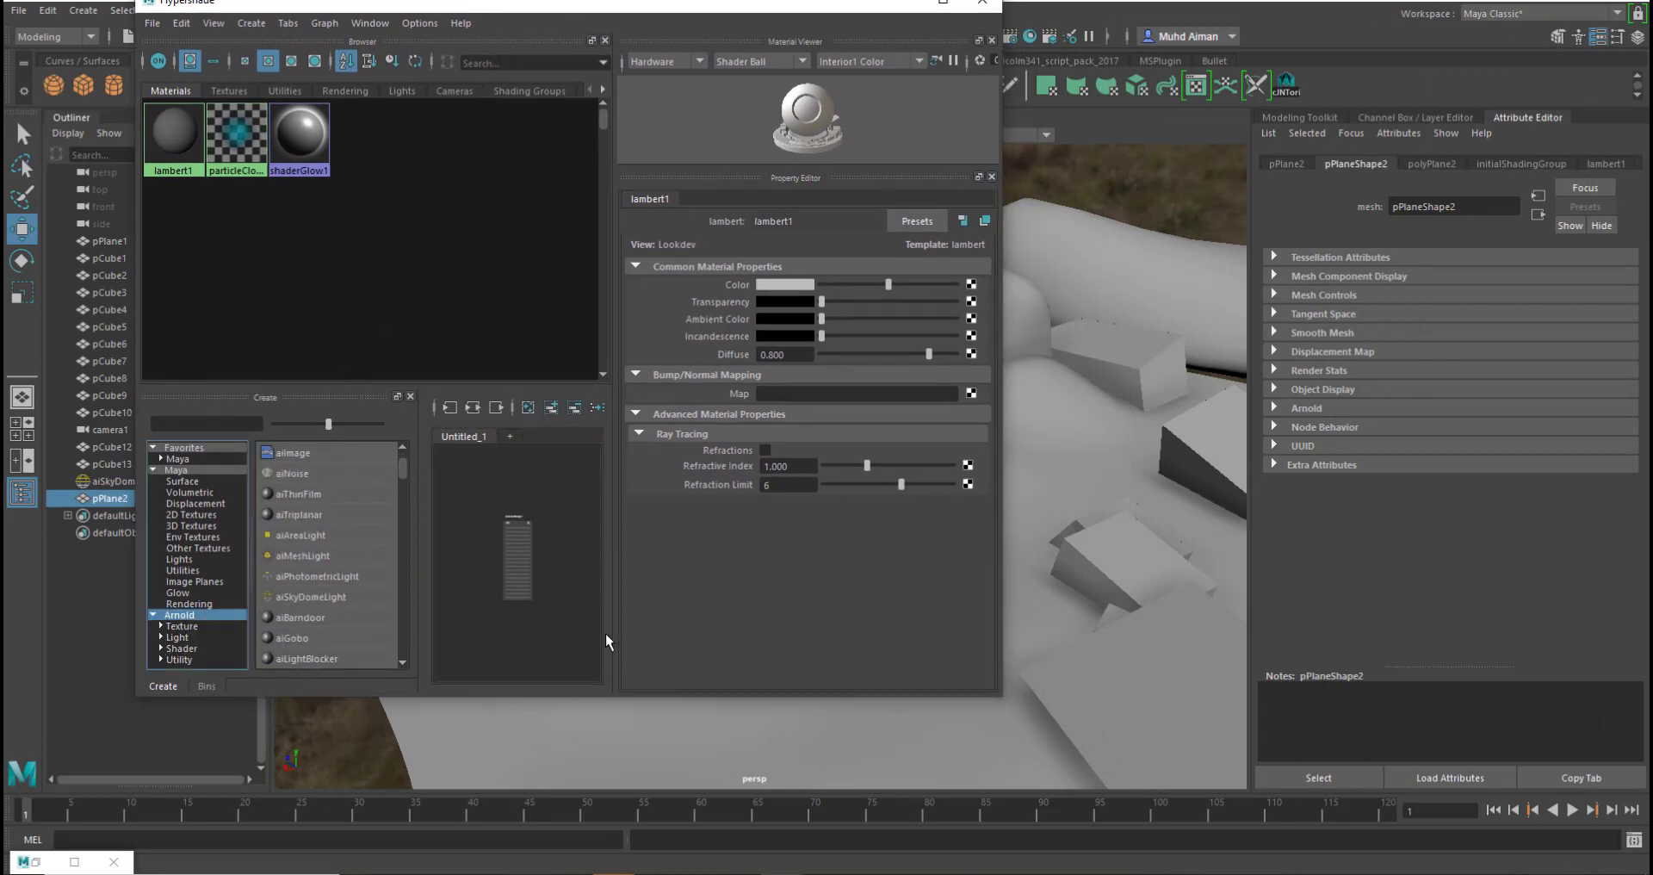
click(944, 4)
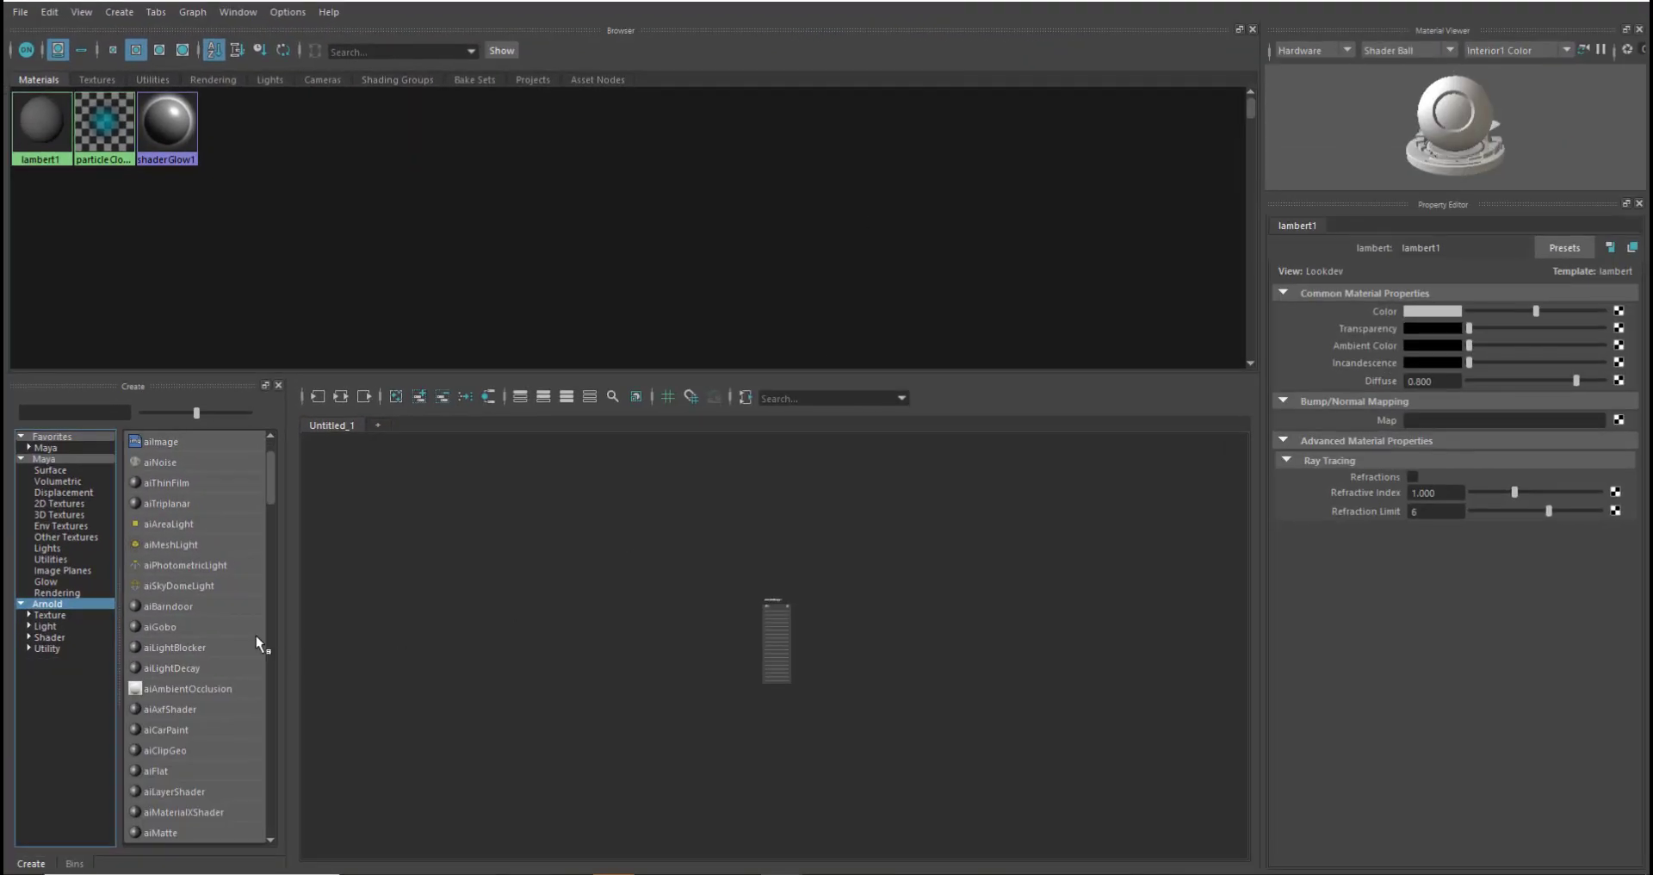
scroll(181, 596, down, 3)
scroll(189, 649, down, 3)
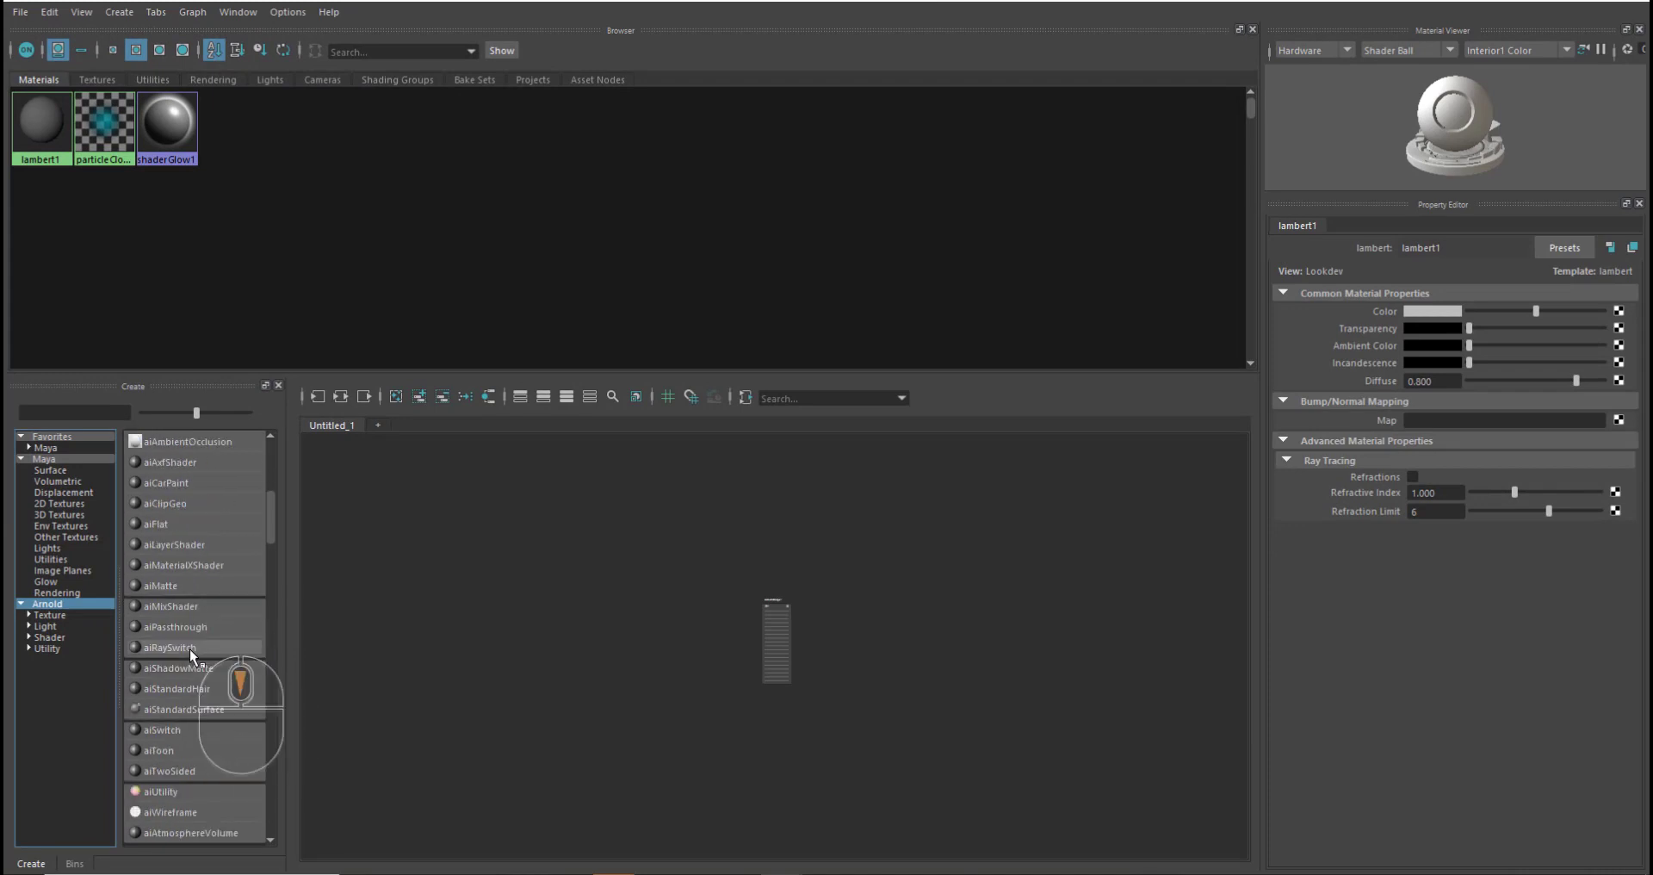
click(191, 709)
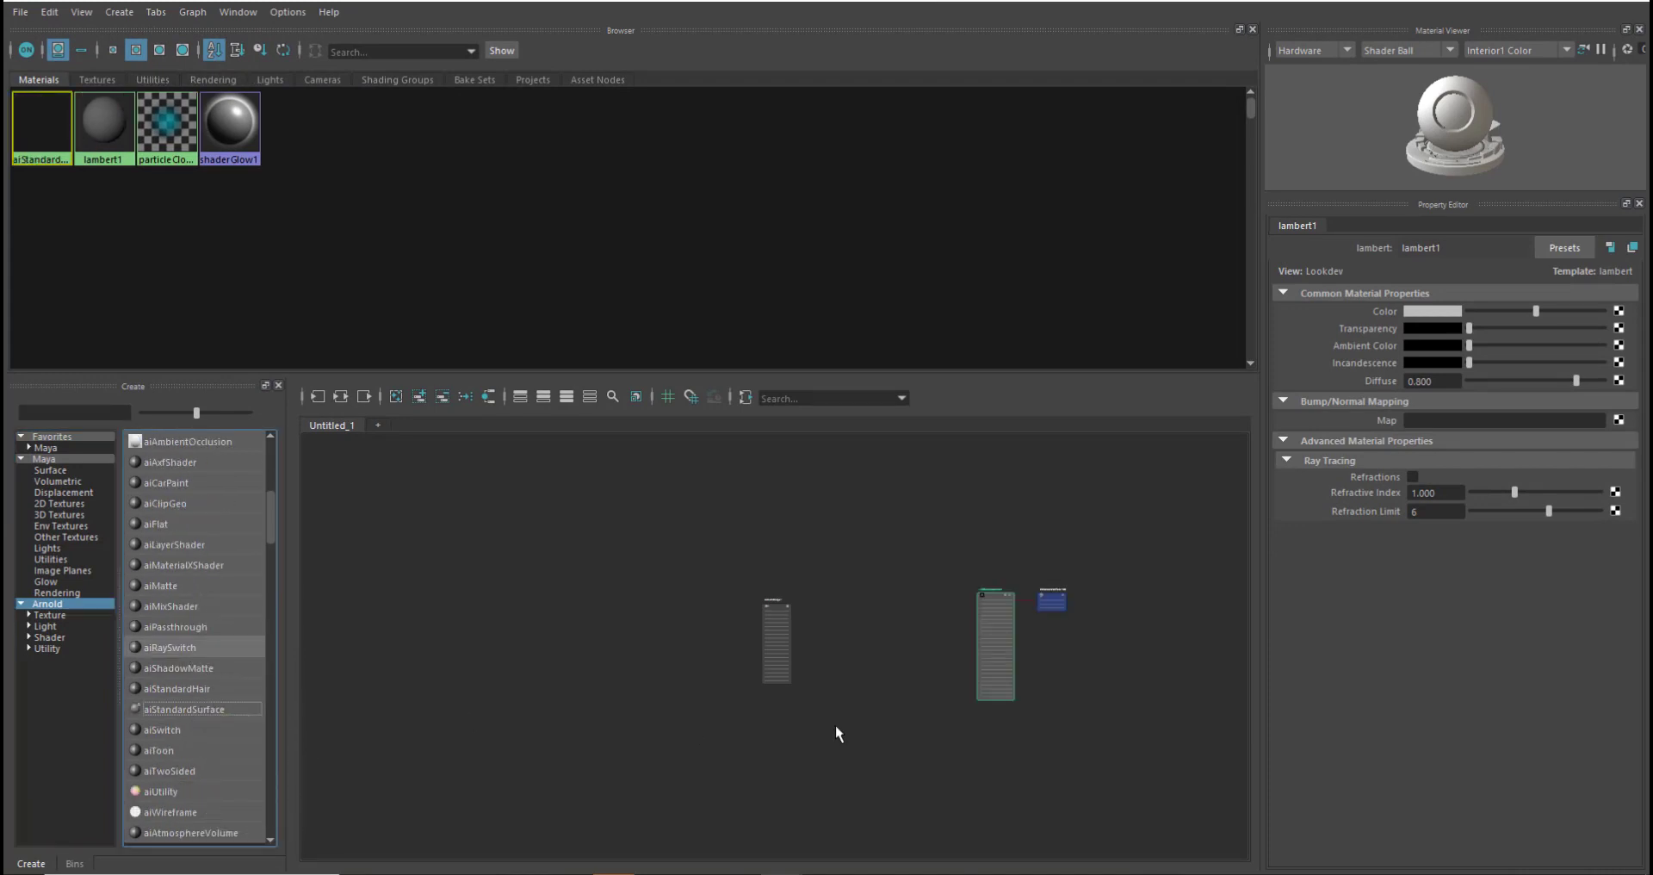
click(1002, 624)
alt+middle_drag(1004, 633, 811, 584)
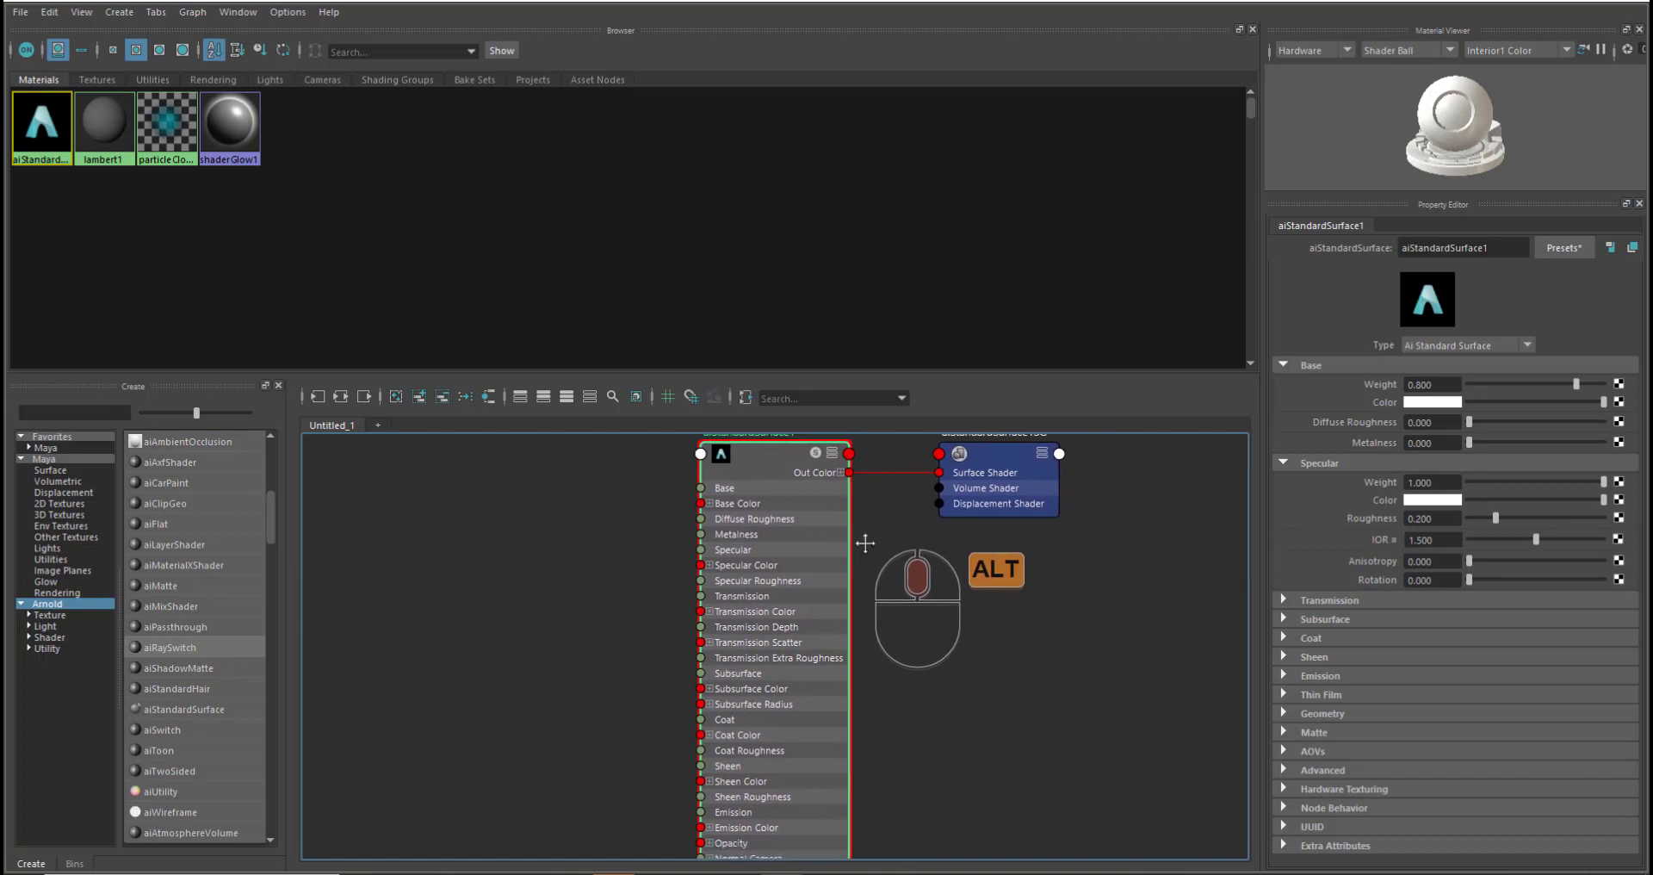
alt+middle_drag(765, 456, 720, 499)
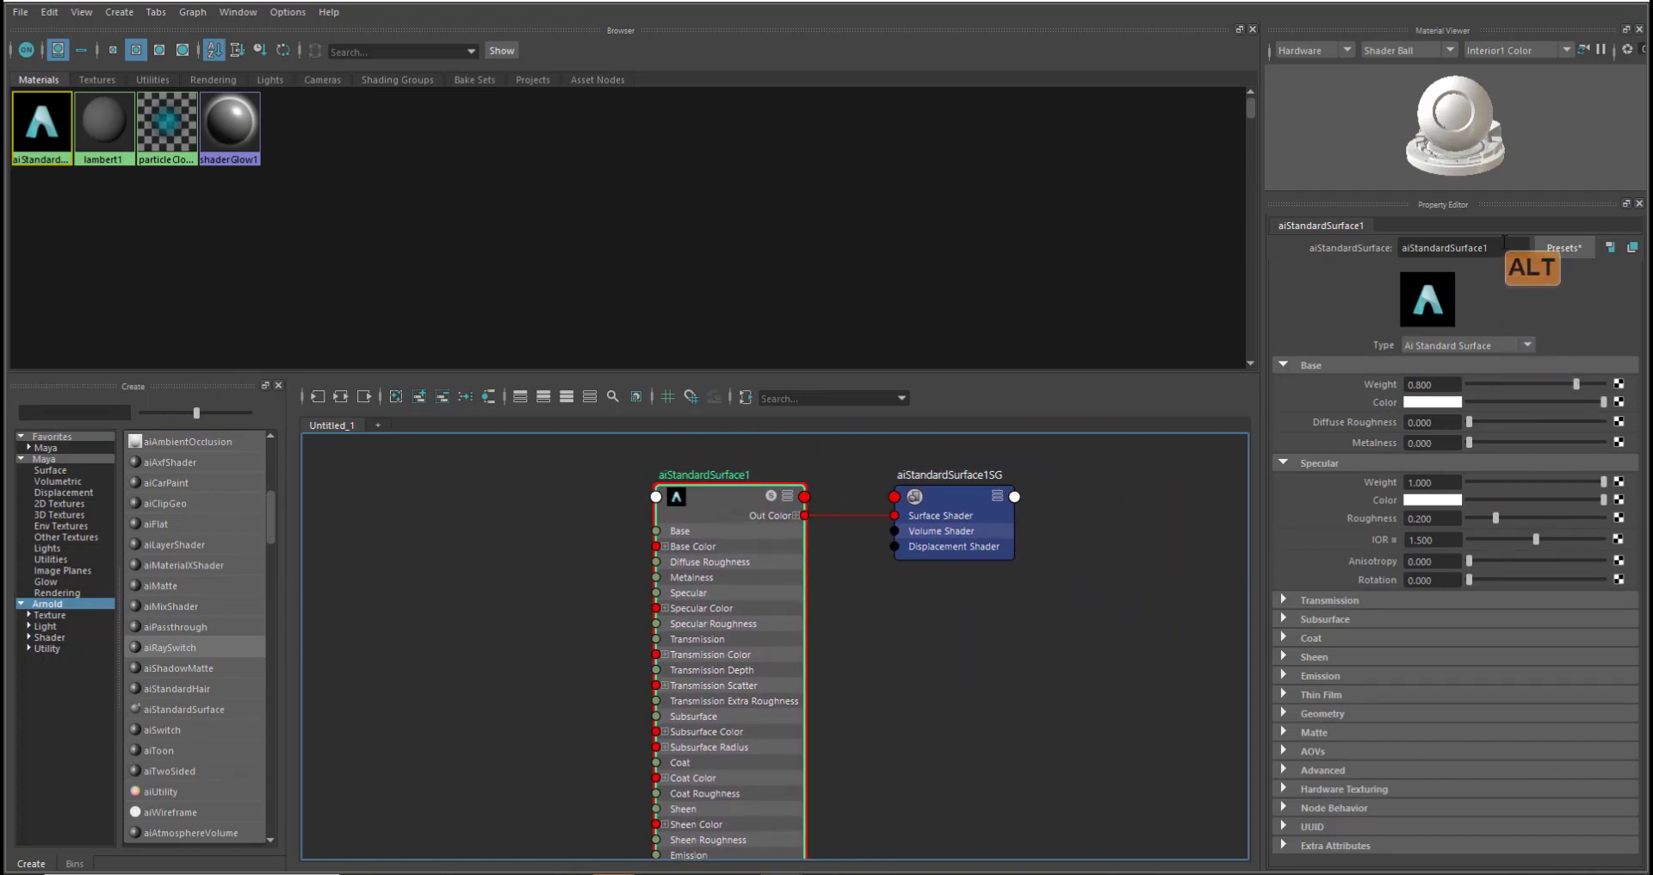
- Rename the new standard surface material to Arnold_Cliff_1
double_click(1463, 248)
key(Caps_Lock)
text(Ar)
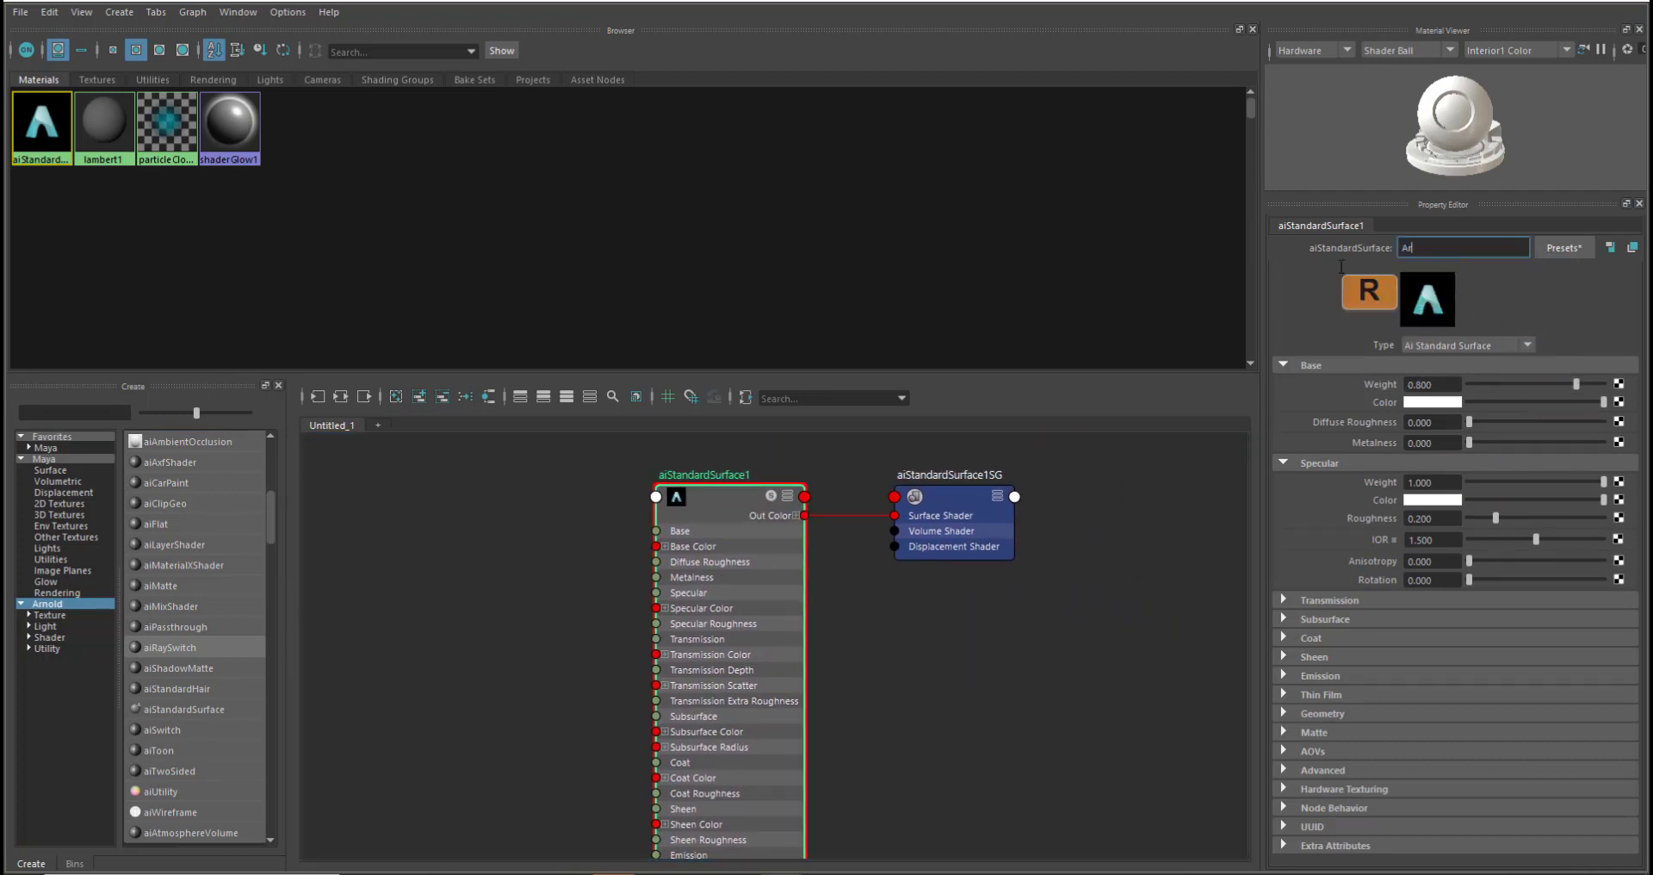
text(nold_)
key(Caps_Lock)
text(Cliff_1)
key(Return)
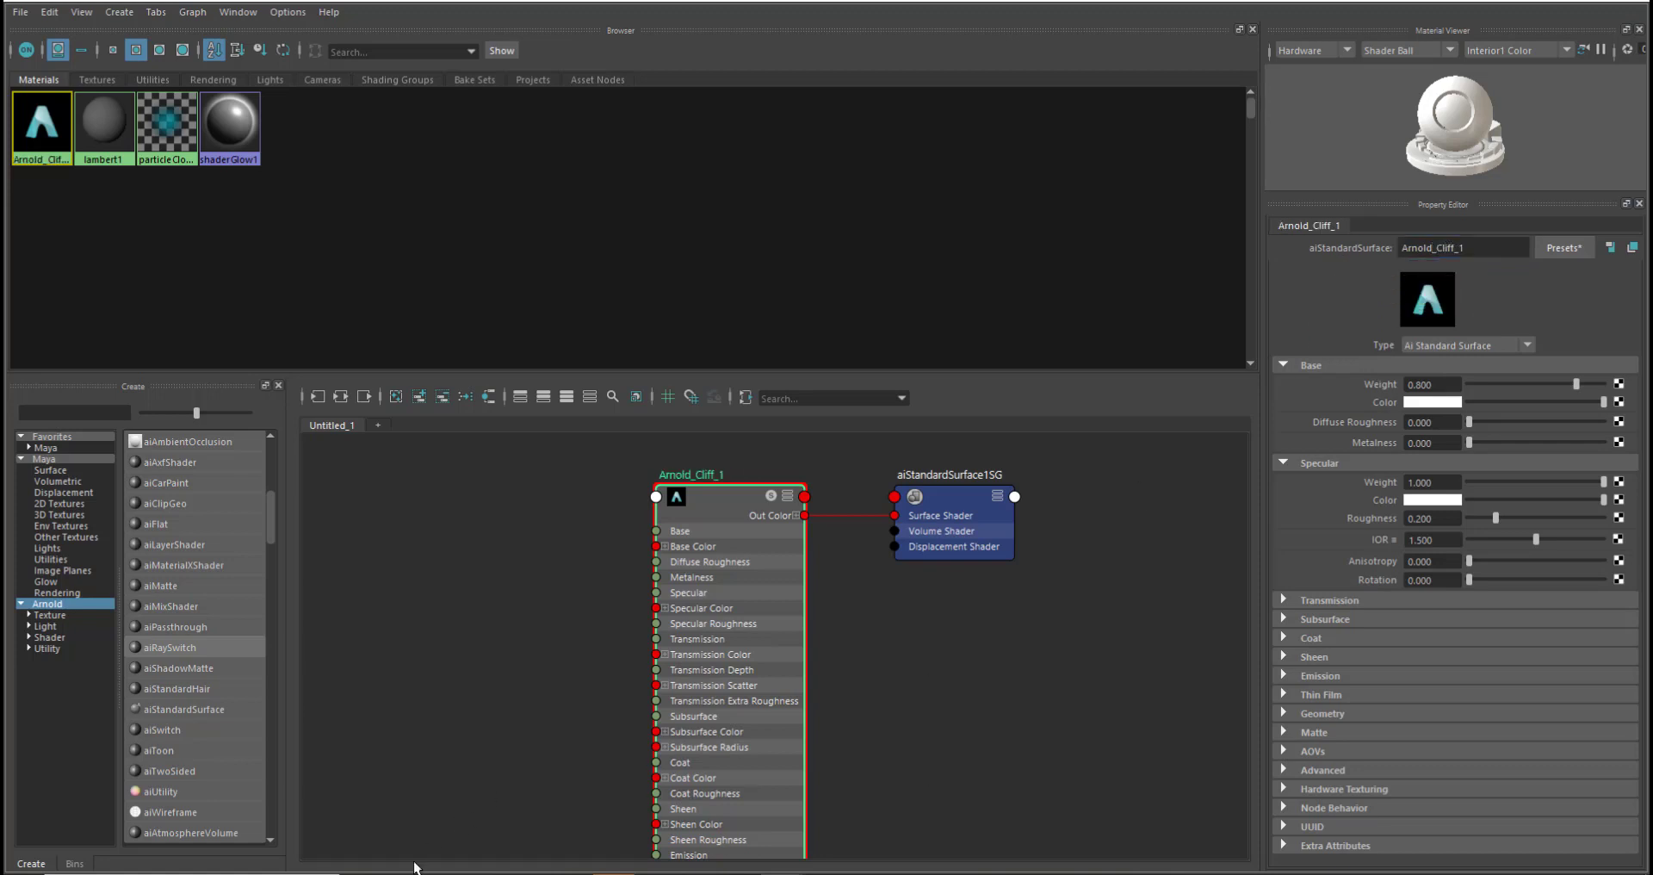
- Bring the exported Cliff_1 Albedo, Displacement and Roughness images from the project's images folder into the Hypershade graph
click(403, 873)
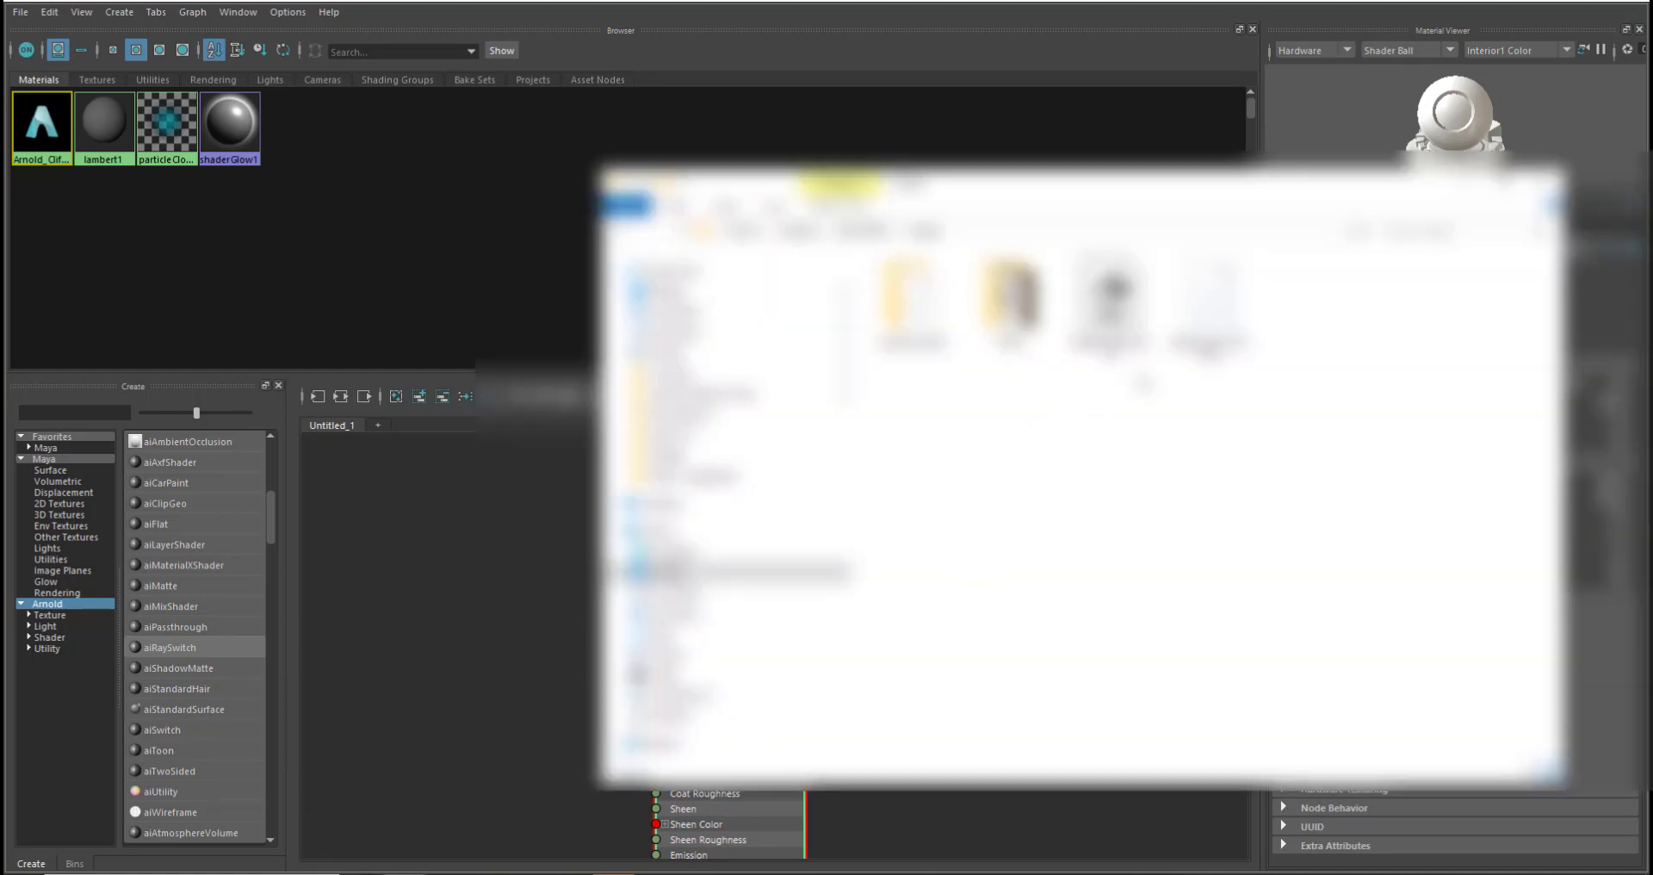
drag(970, 189, 865, 206)
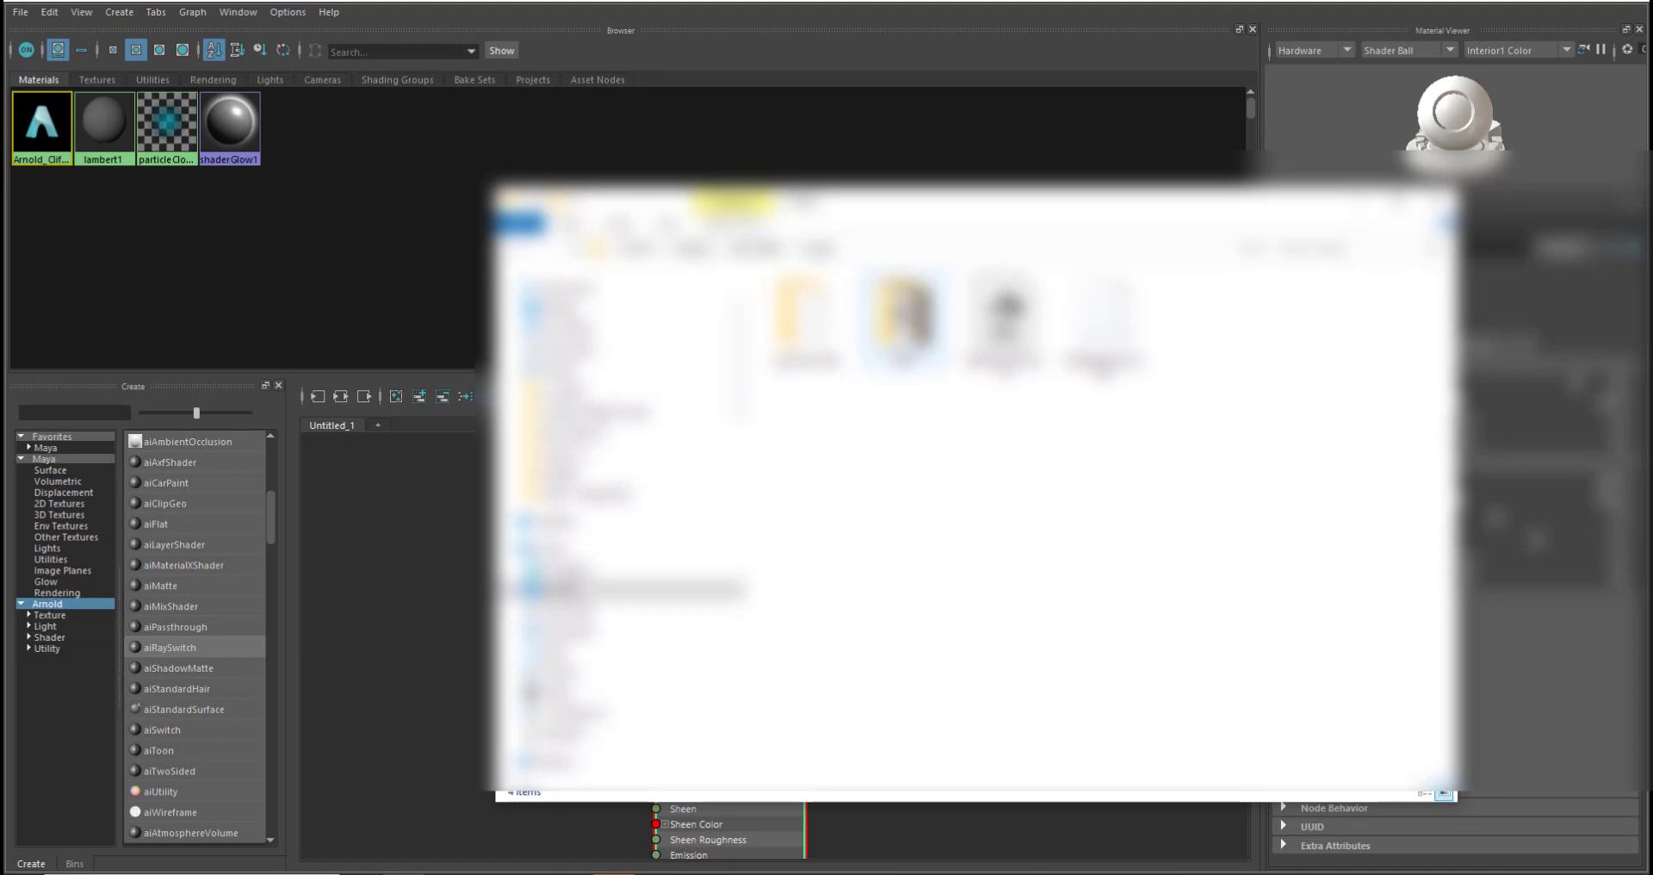
click(904, 319)
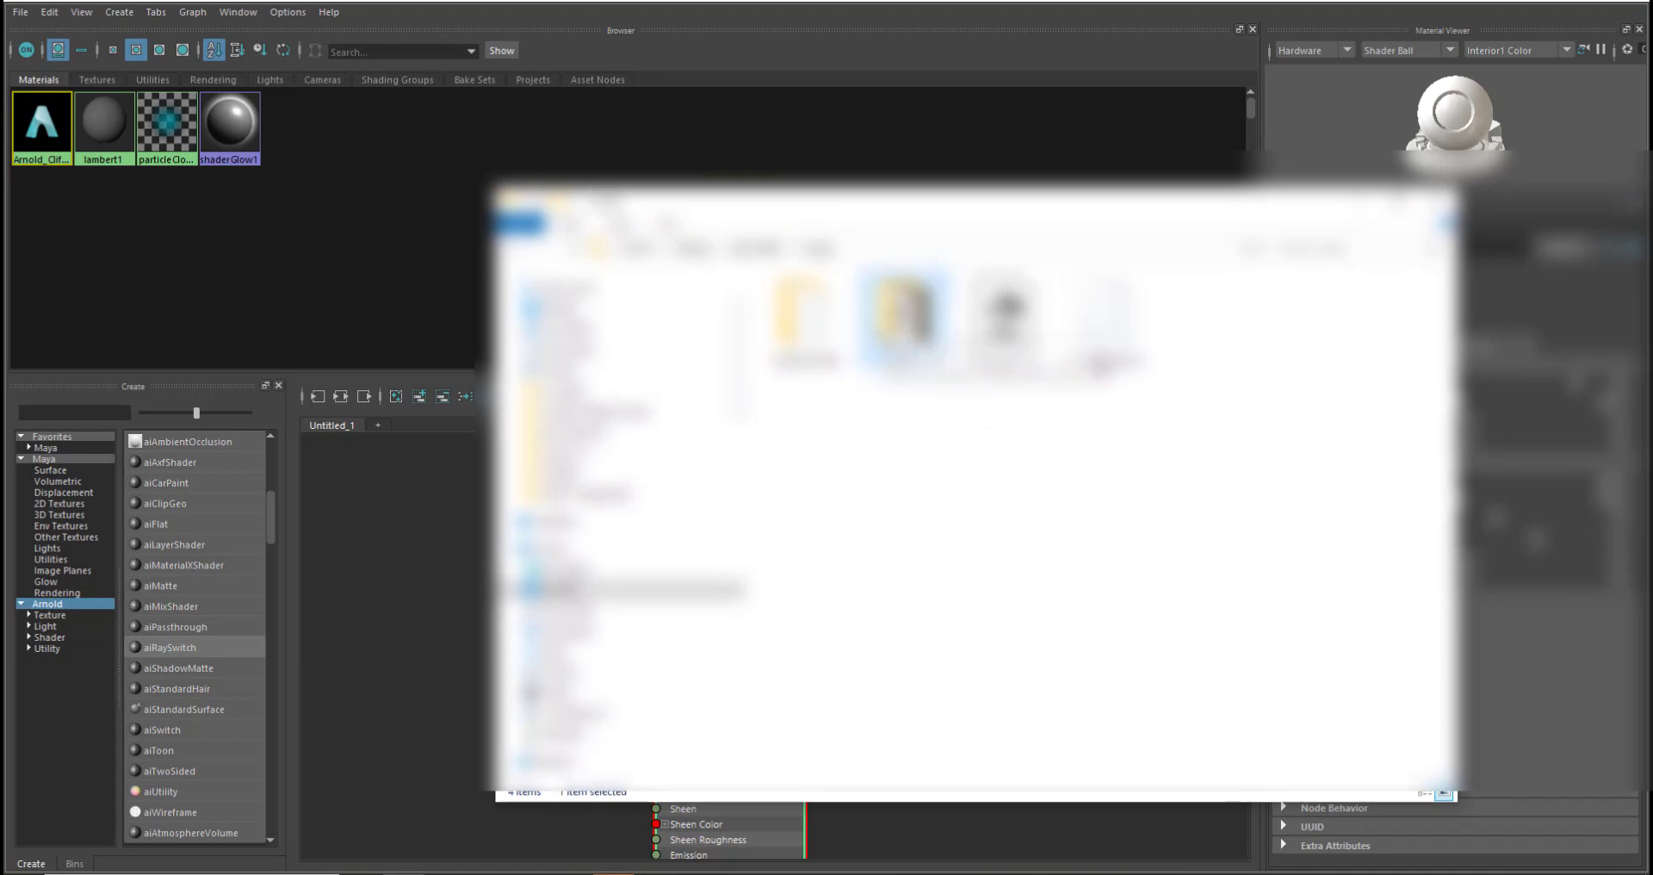
double_click(904, 318)
drag(1098, 434, 366, 544)
click(370, 483)
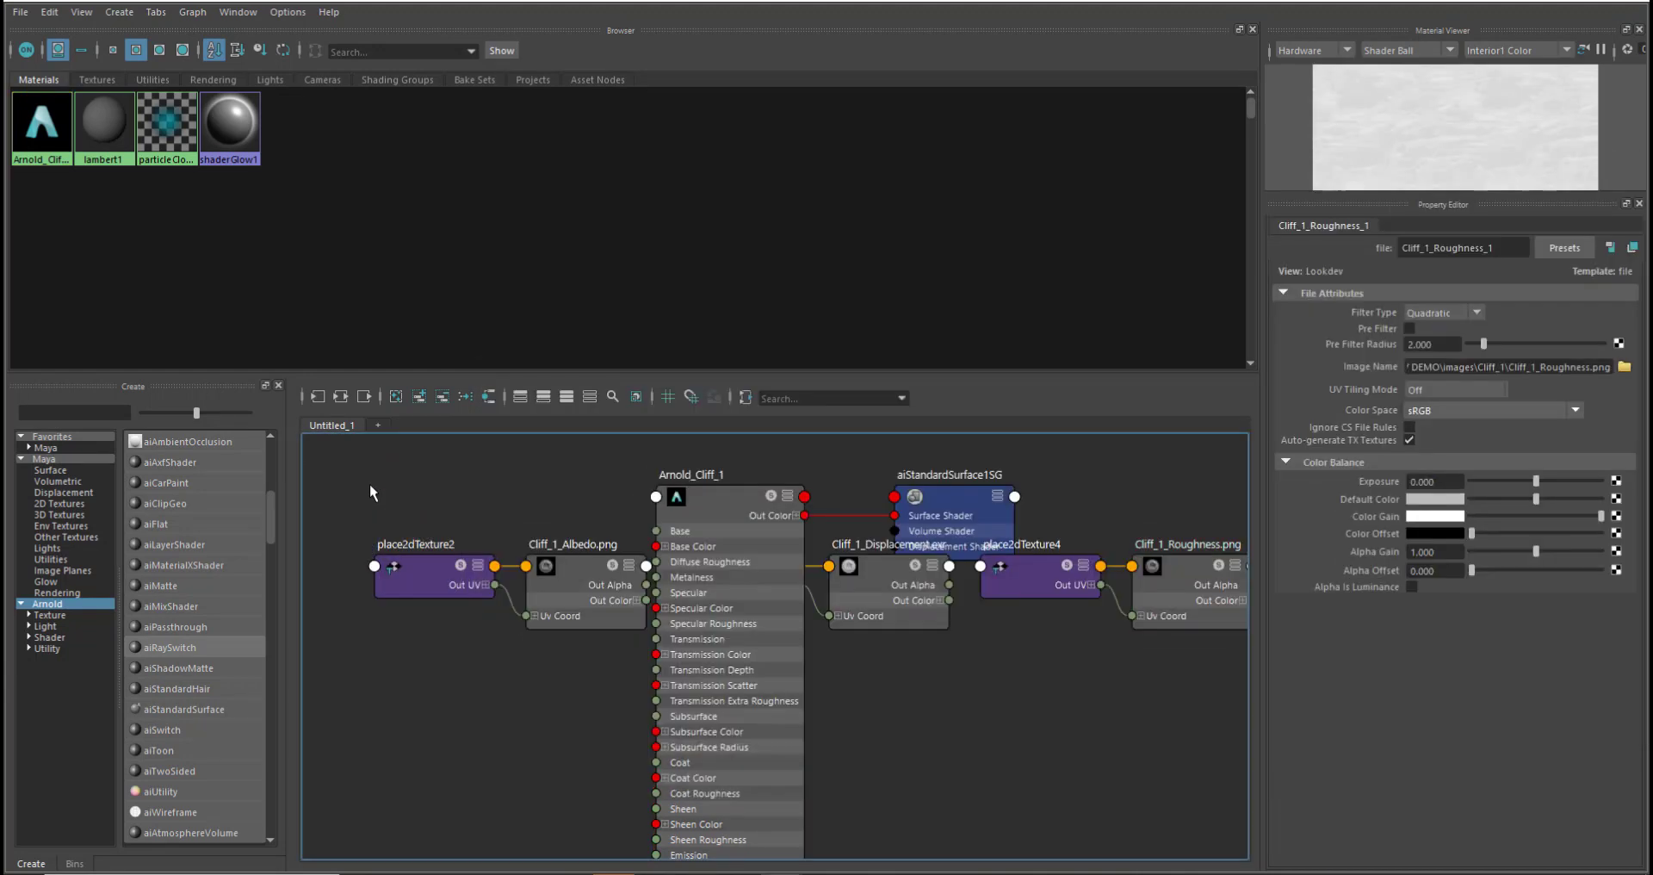
- Arrange the graph with the texture nodes before the Arnold_Cliff_1 material and its shading group after it
drag(1198, 719, 856, 579)
drag(1200, 611, 620, 821)
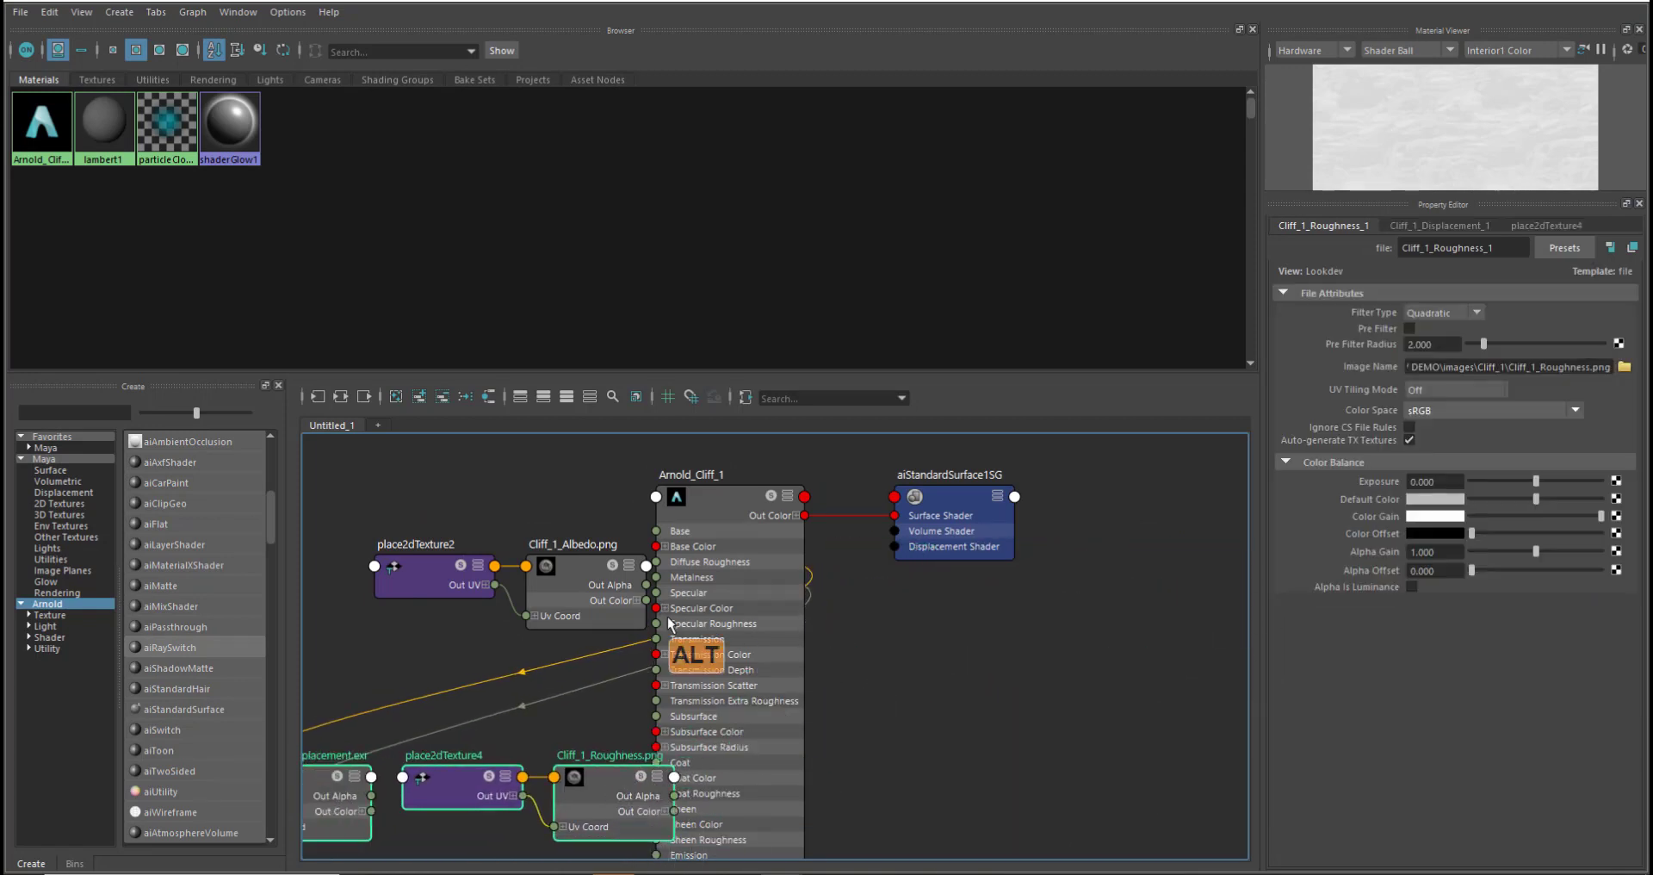
alt+middle_drag(686, 574, 788, 453)
drag(849, 482, 1114, 570)
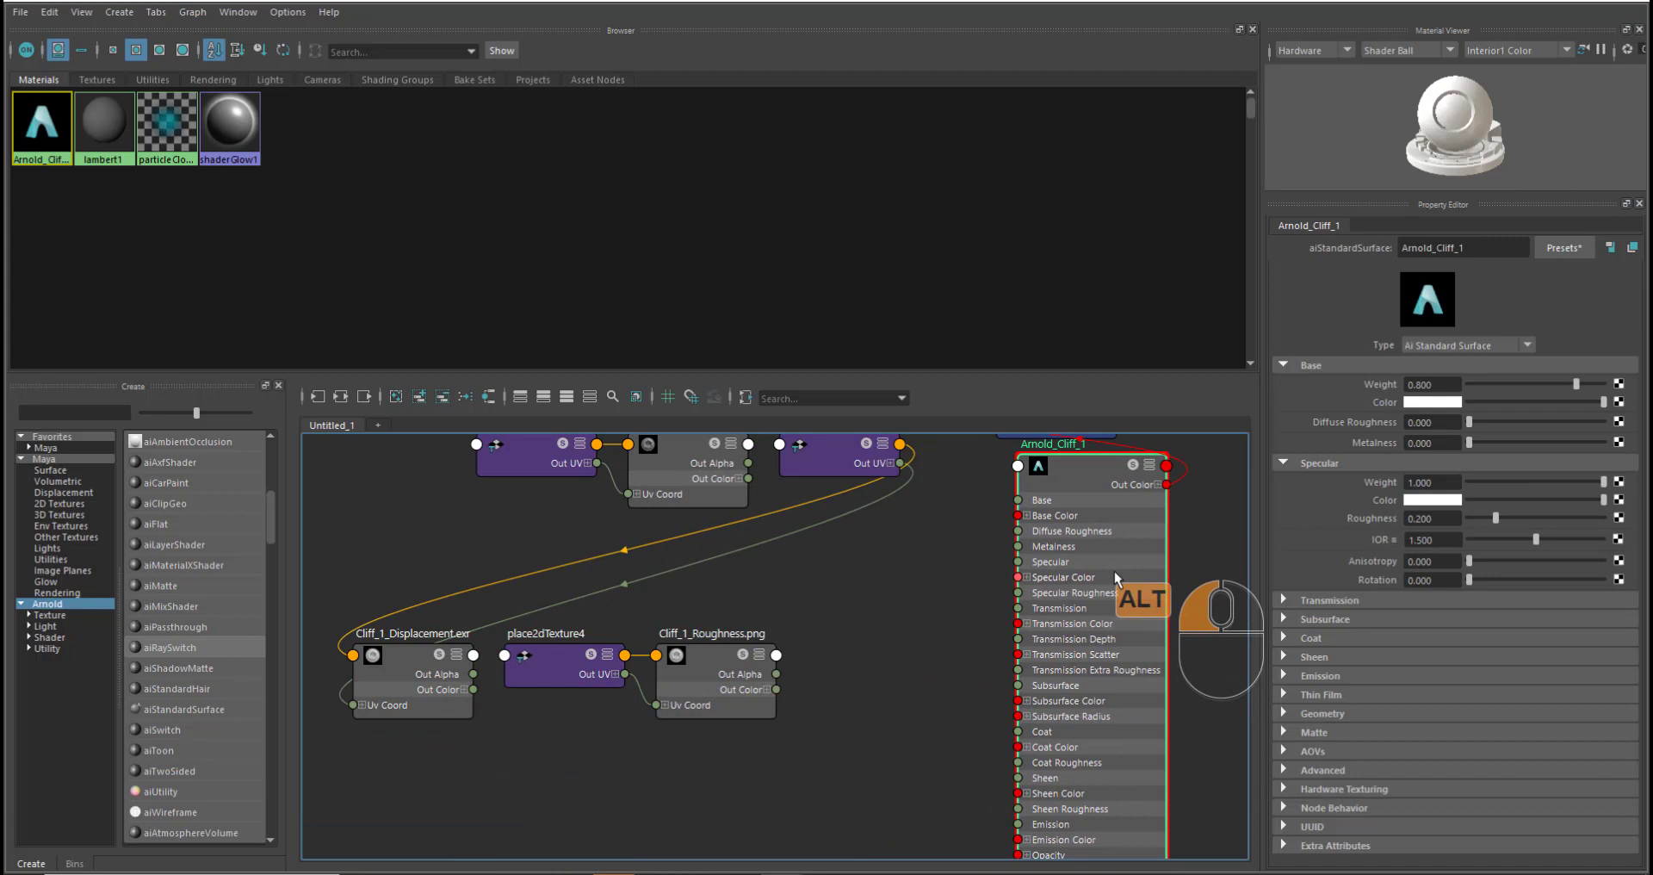
click(808, 478)
drag(805, 486, 351, 566)
alt+middle_drag(700, 611, 573, 740)
drag(1001, 601, 1106, 576)
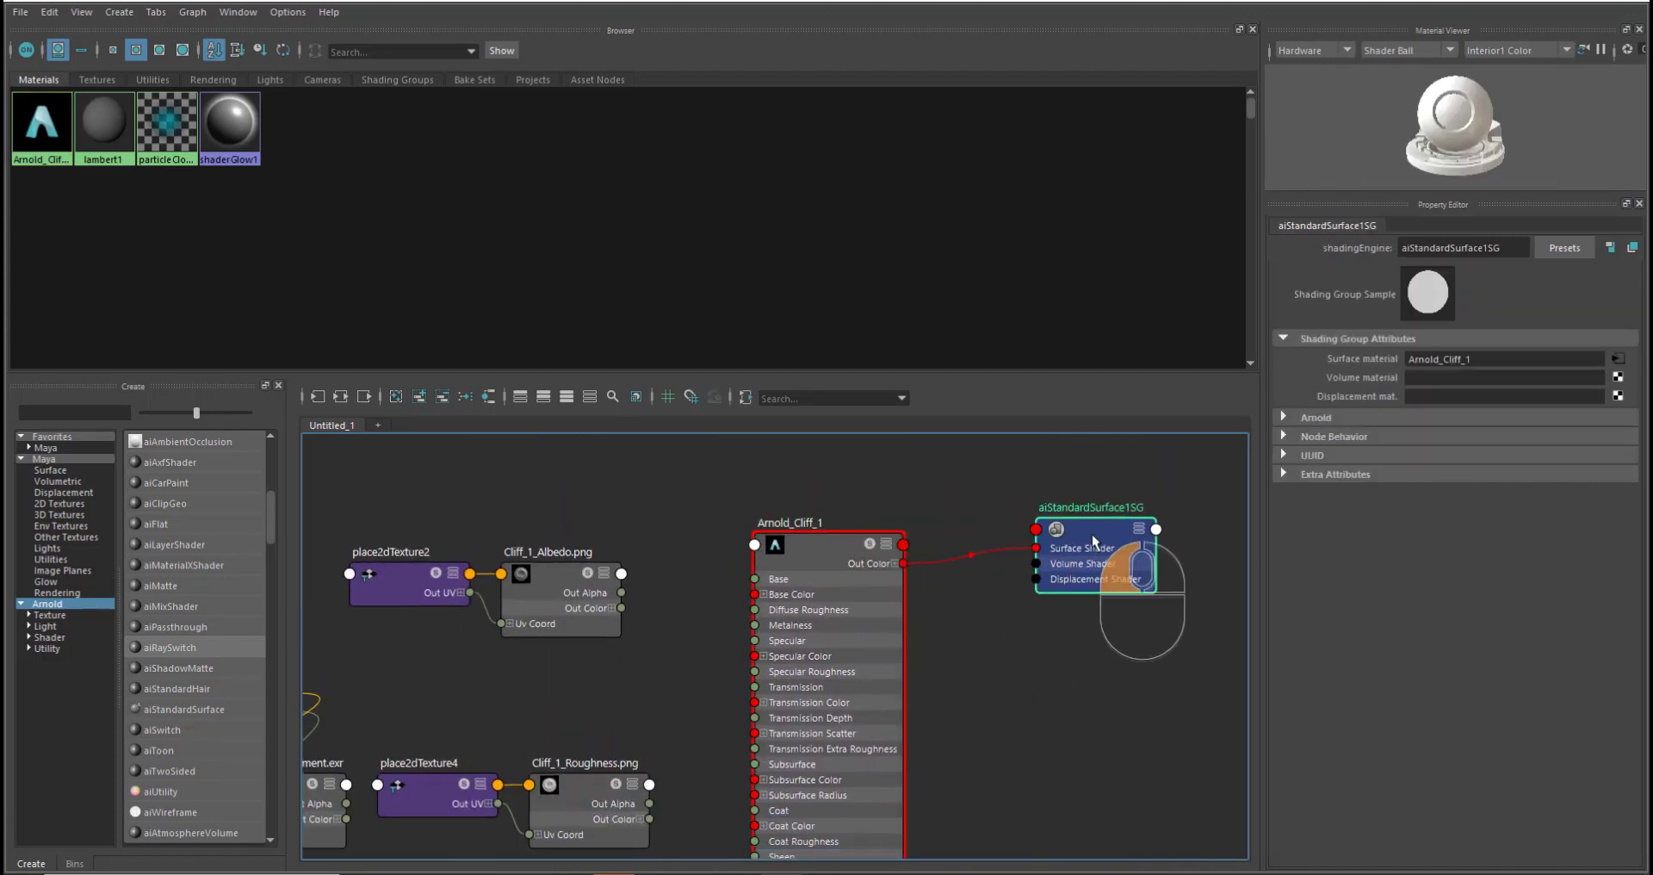
- Connect the Cliff_1 Albedo texture to Arnold_Cliff_1's base color and set the base weight to 1
click(811, 551)
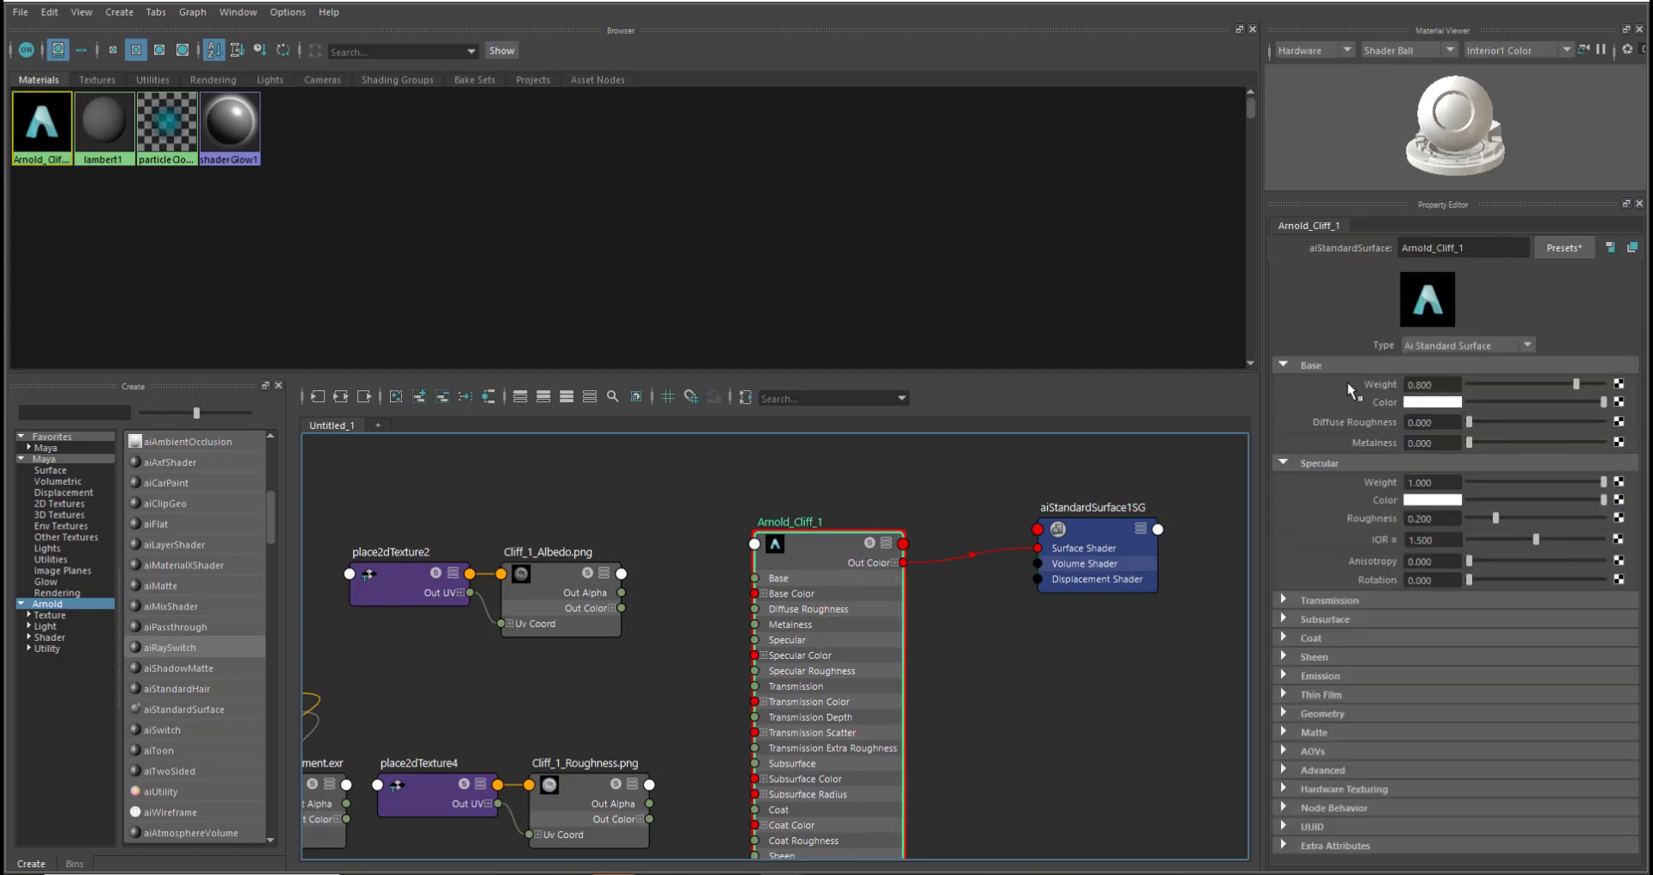
middle_drag(550, 578, 1370, 403)
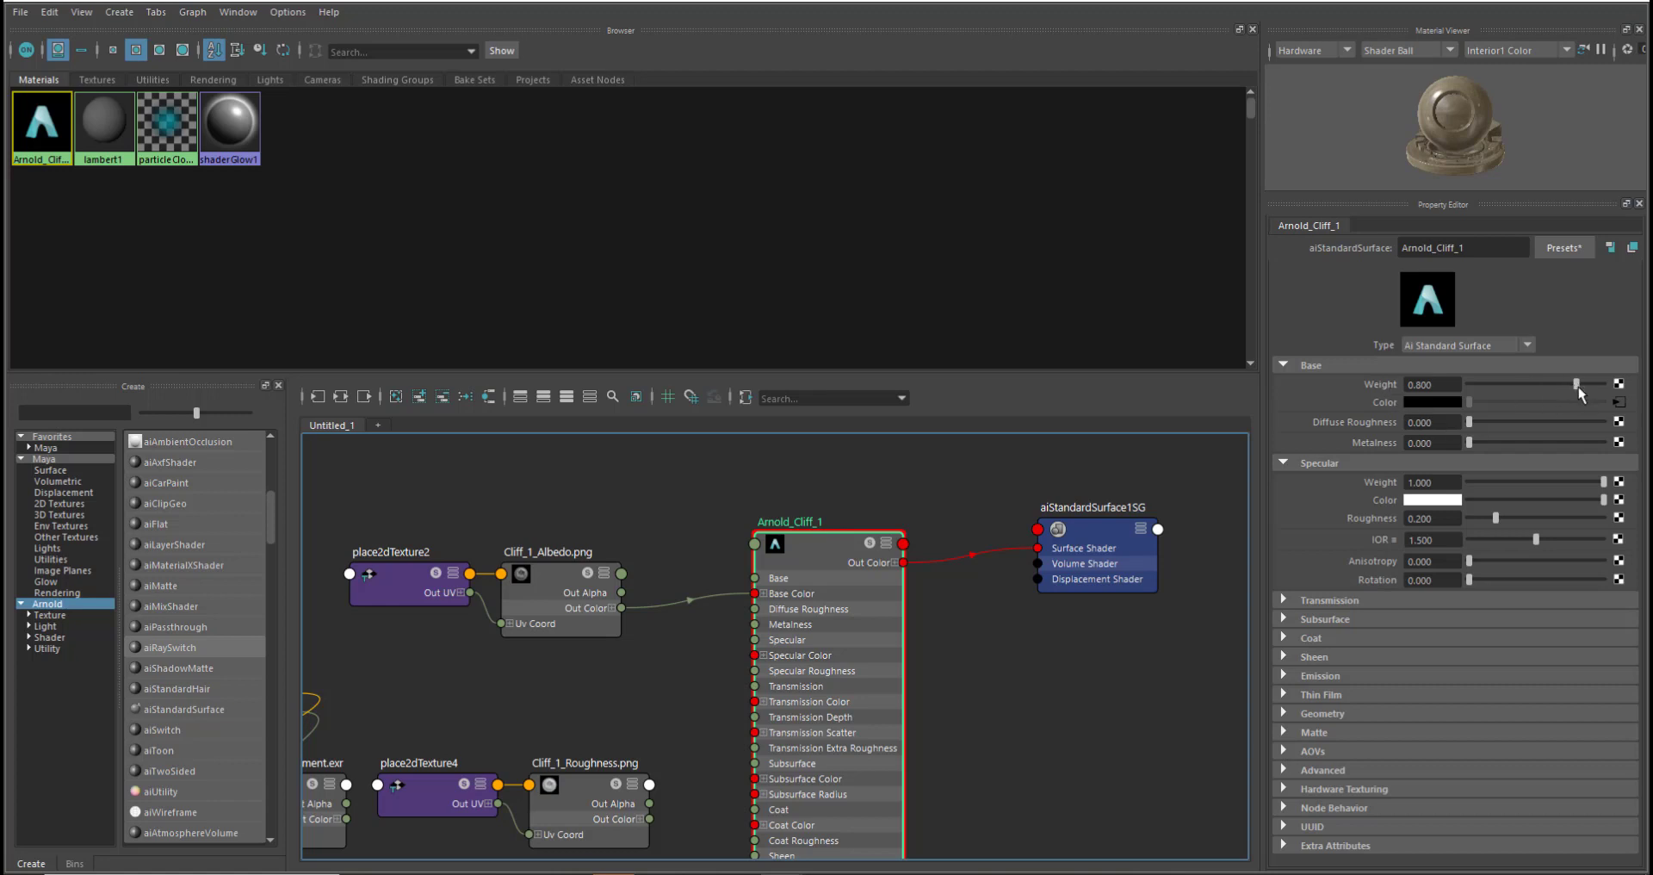
drag(1578, 385, 1610, 386)
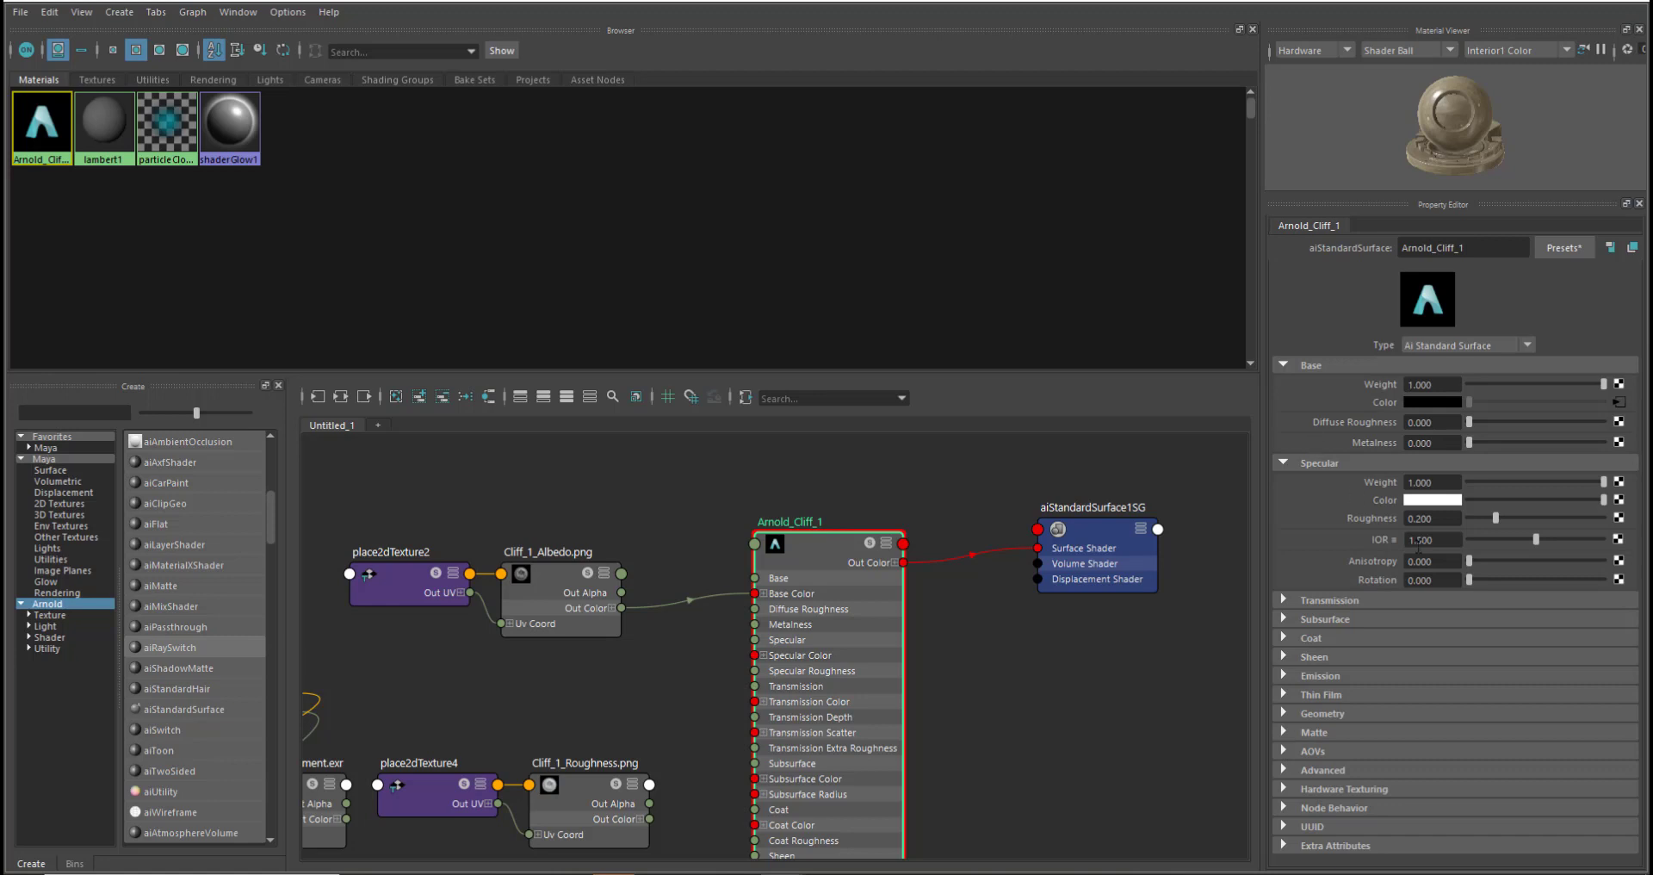
- Connect the Cliff_1 Roughness texture to the specular roughness of Arnold_Cliff_1
scroll(1415, 558, down, 3)
middle_drag(585, 774, 1428, 517)
alt+middle_drag(895, 699, 1040, 610)
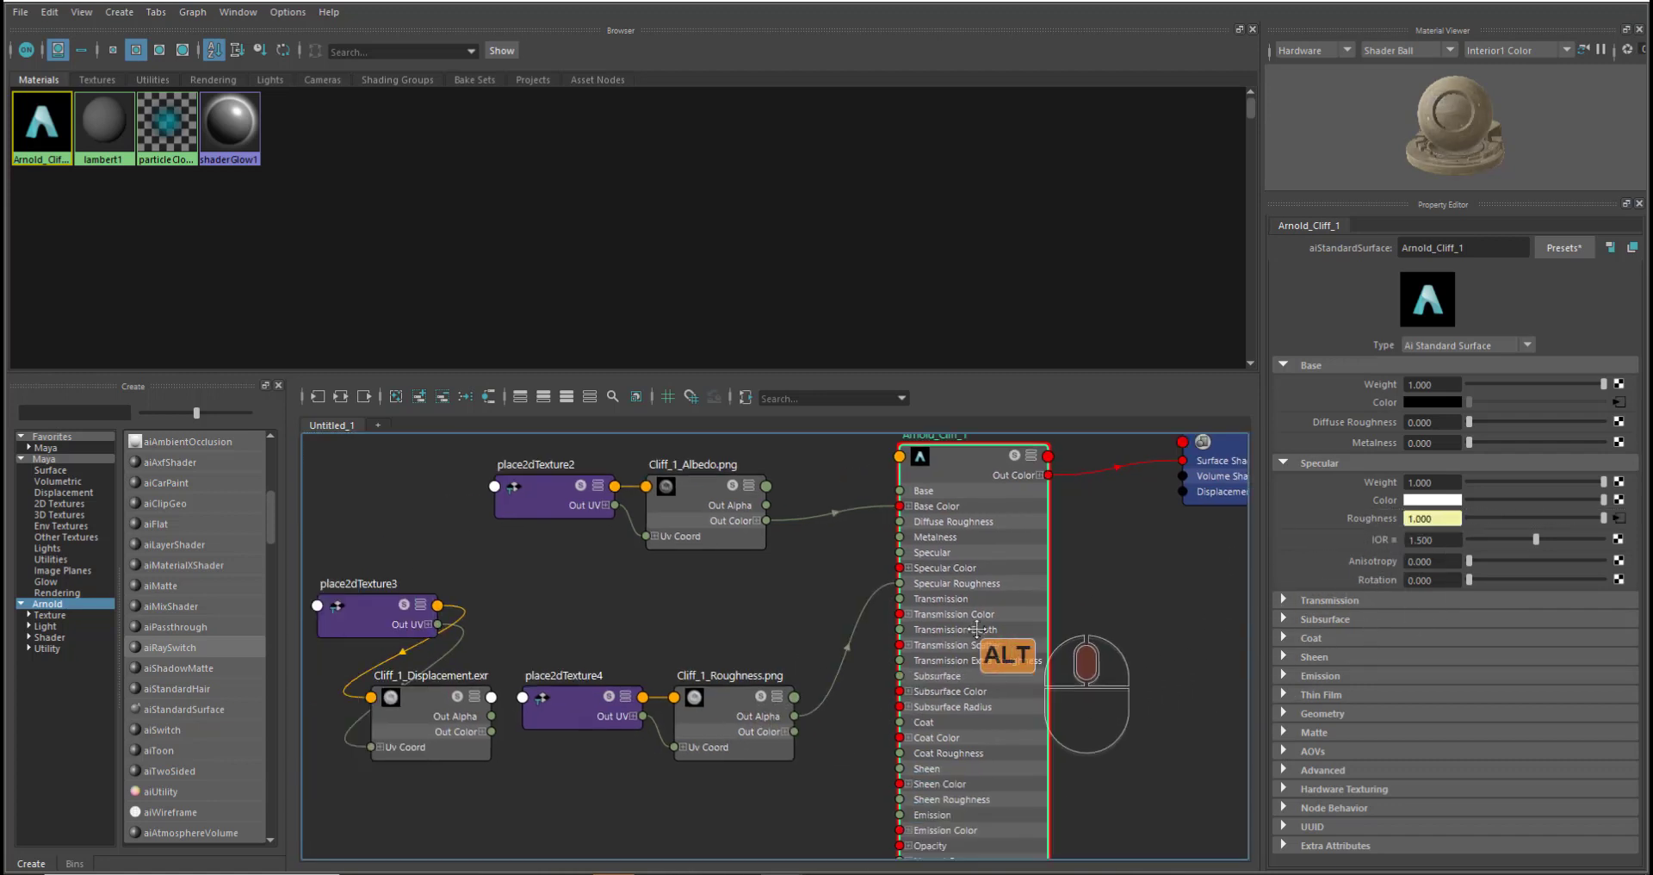
- Reposition the displacement texture nodes and connect Cliff_1_Displacement.exr to the shading group's displacement material
mouse_move(348, 578)
mouse_down()
mouse_move(399, 732)
mouse_move(374, 621)
mouse_move(339, 566)
mouse_up()
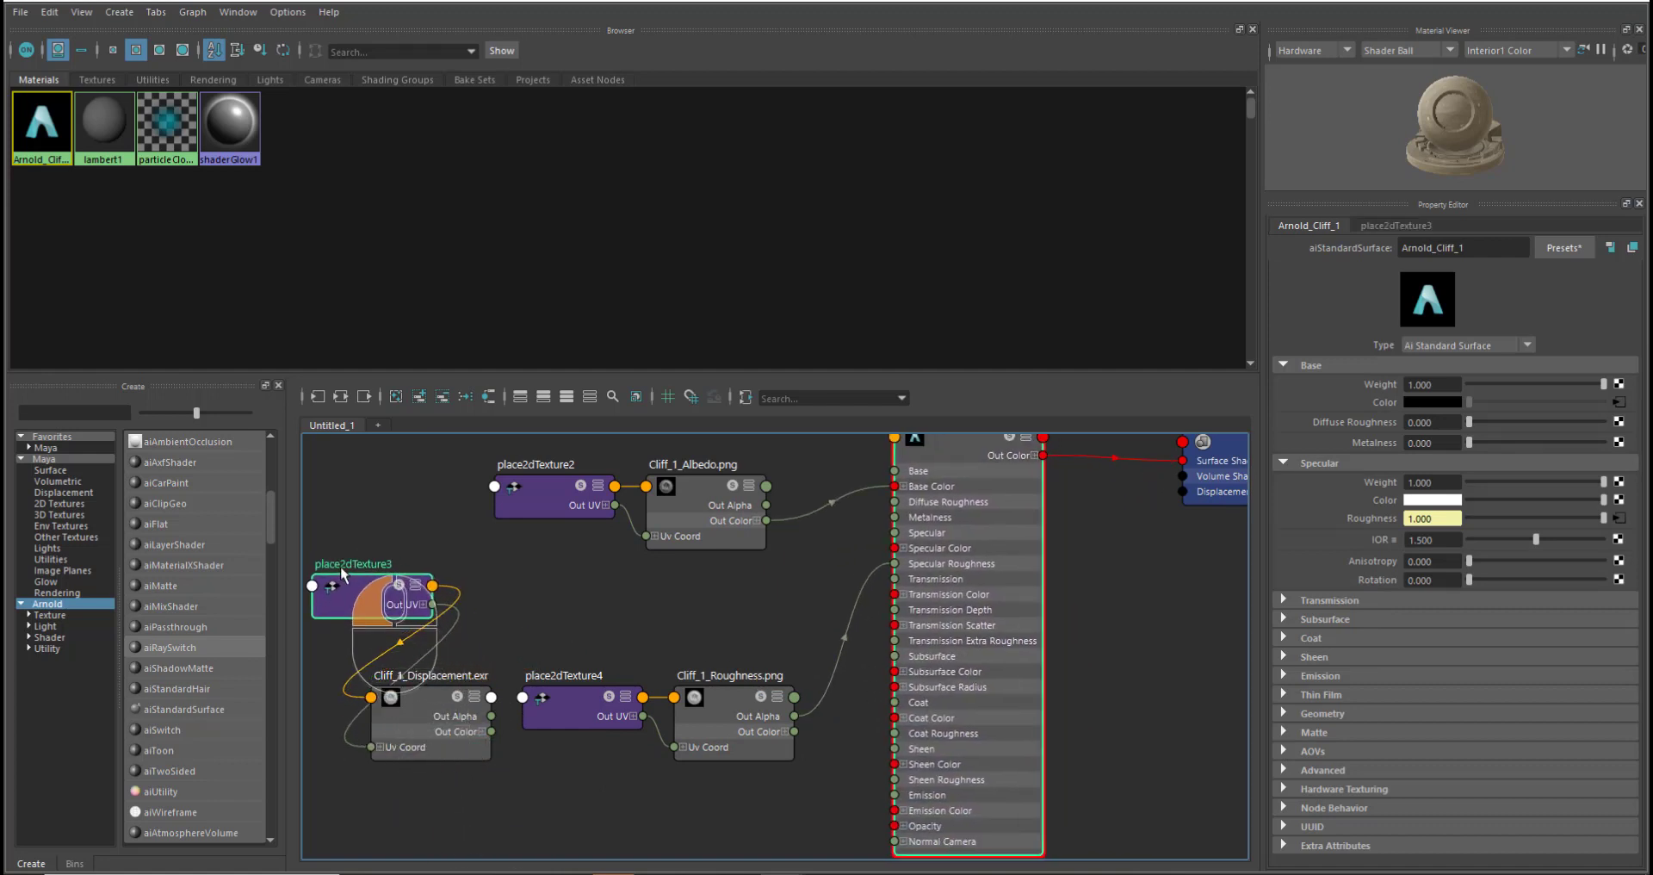
drag(421, 714, 1178, 631)
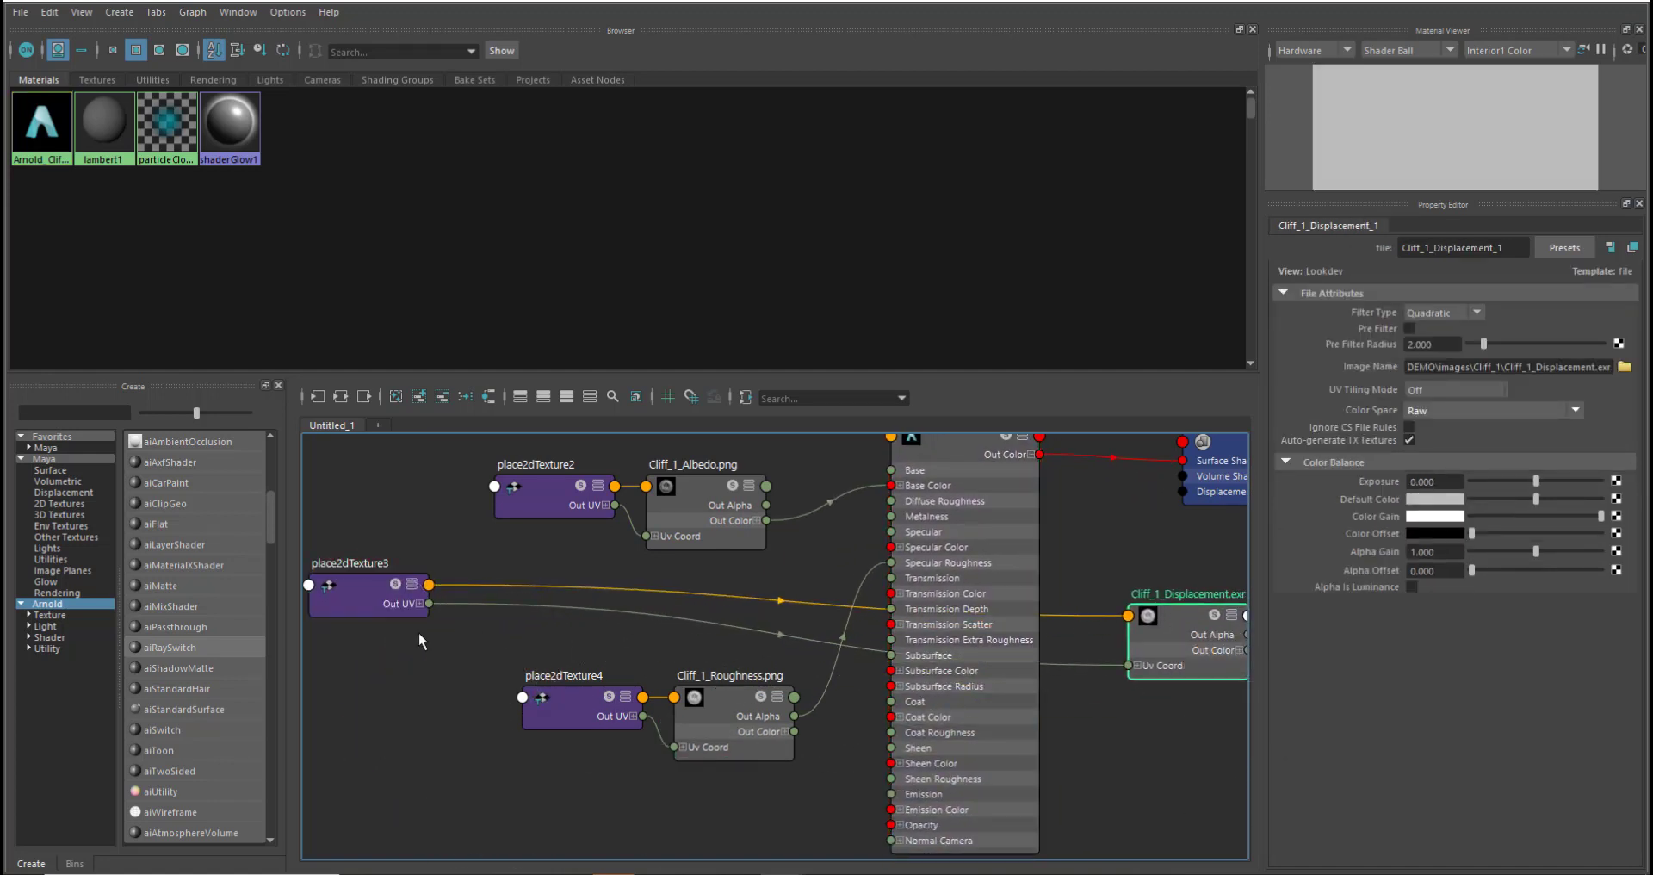
drag(366, 596, 1134, 747)
alt+middle_drag(1112, 661, 1348, 405)
click(1072, 560)
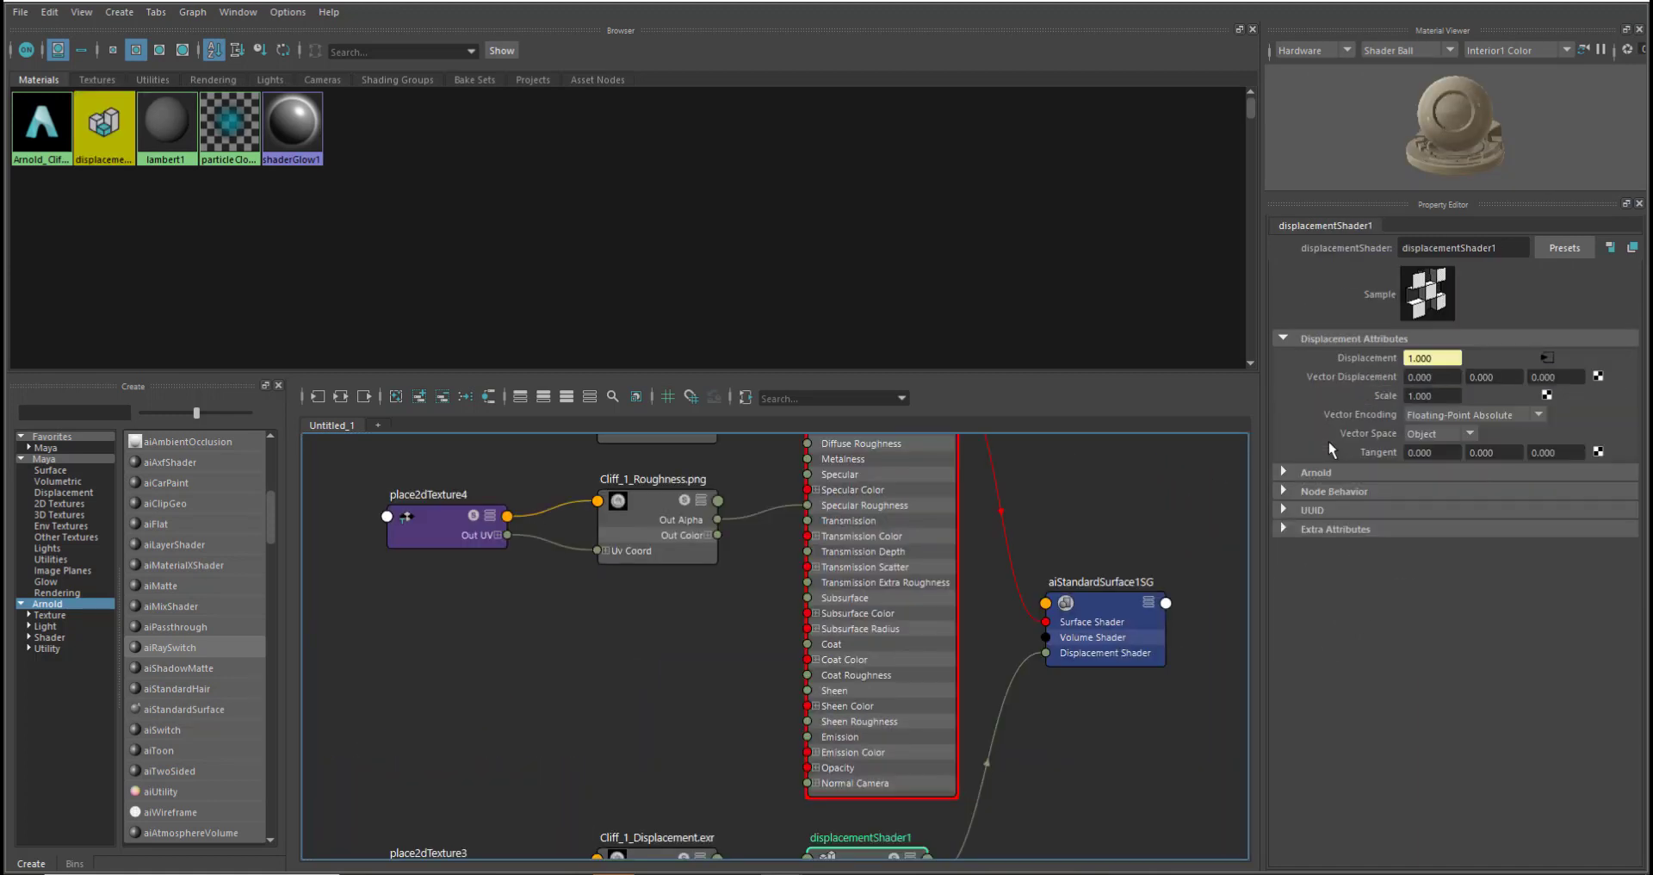
scroll(1062, 586, down, 5)
alt+middle_drag(1074, 567, 1018, 600)
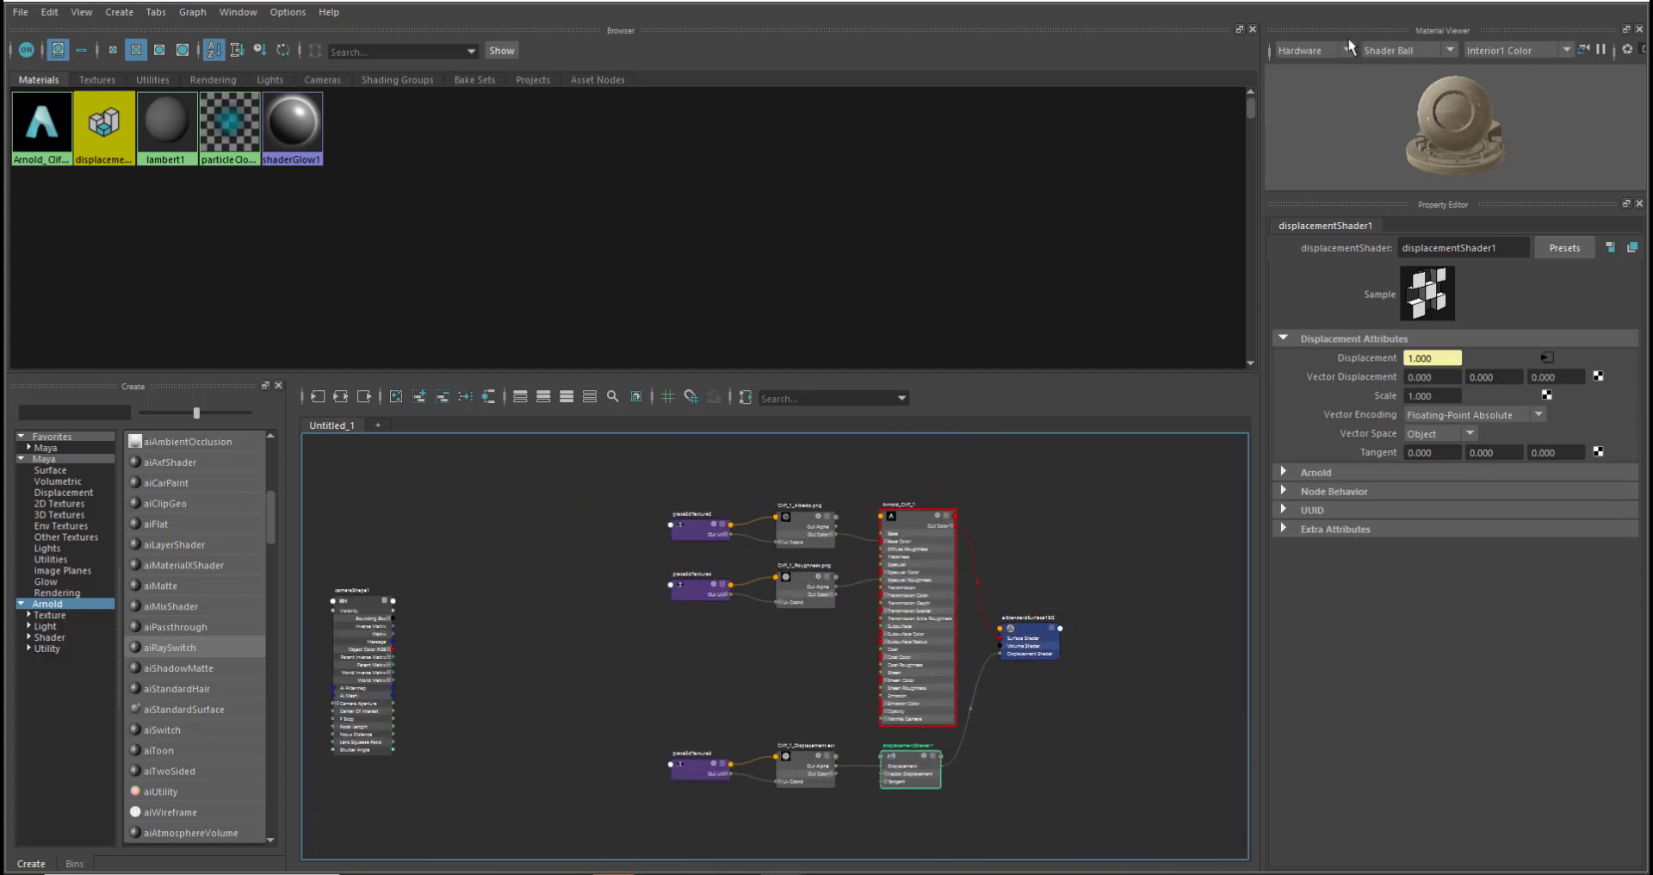
- Shrink the Hypershade to reveal the scene, assign Arnold_Cliff_1 to the test plane pPlane2 and minimize the Hypershade
drag(1184, 3, 1125, 160)
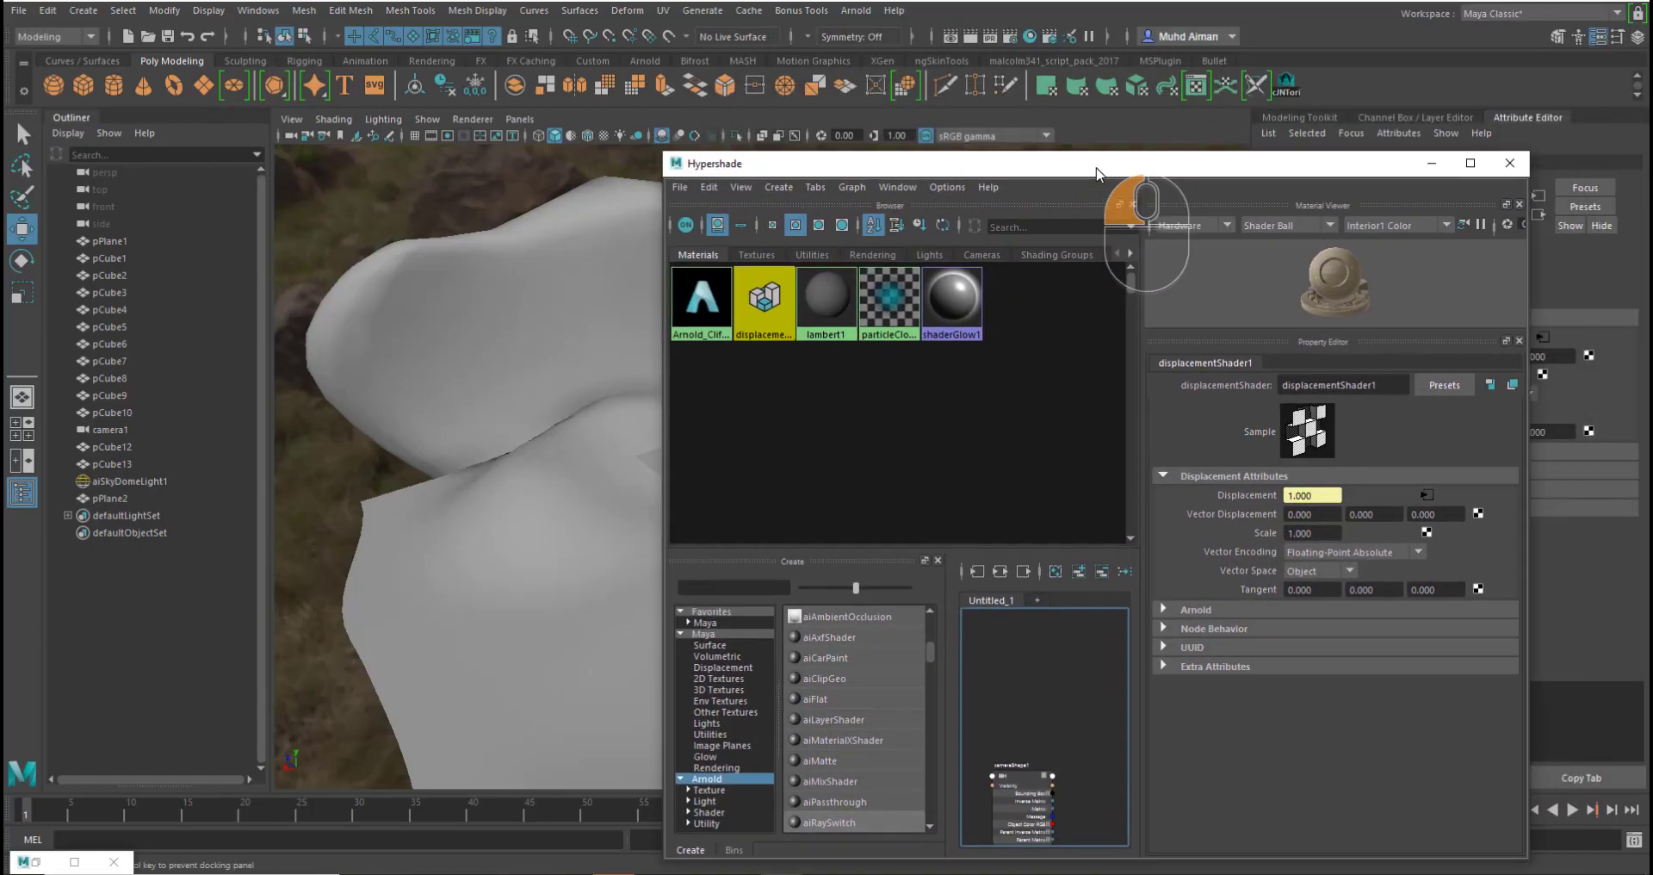
scroll(974, 657, up, 3)
alt+middle_drag(974, 657, 1093, 676)
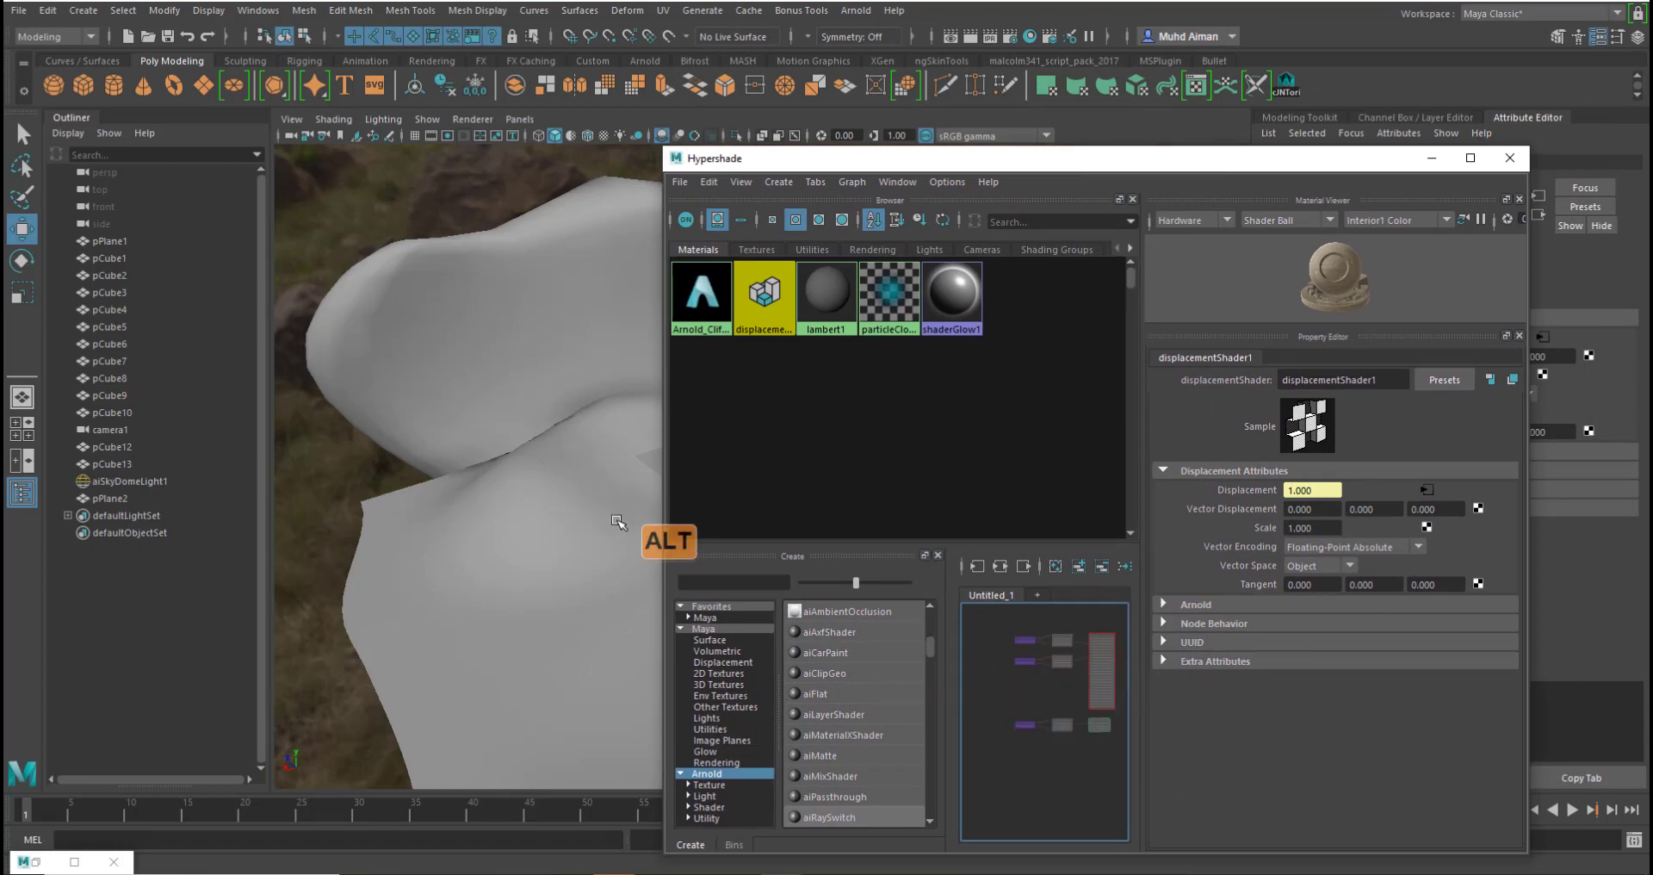
alt+middle_drag(637, 509, 427, 551)
click(555, 498)
right_click(703, 296)
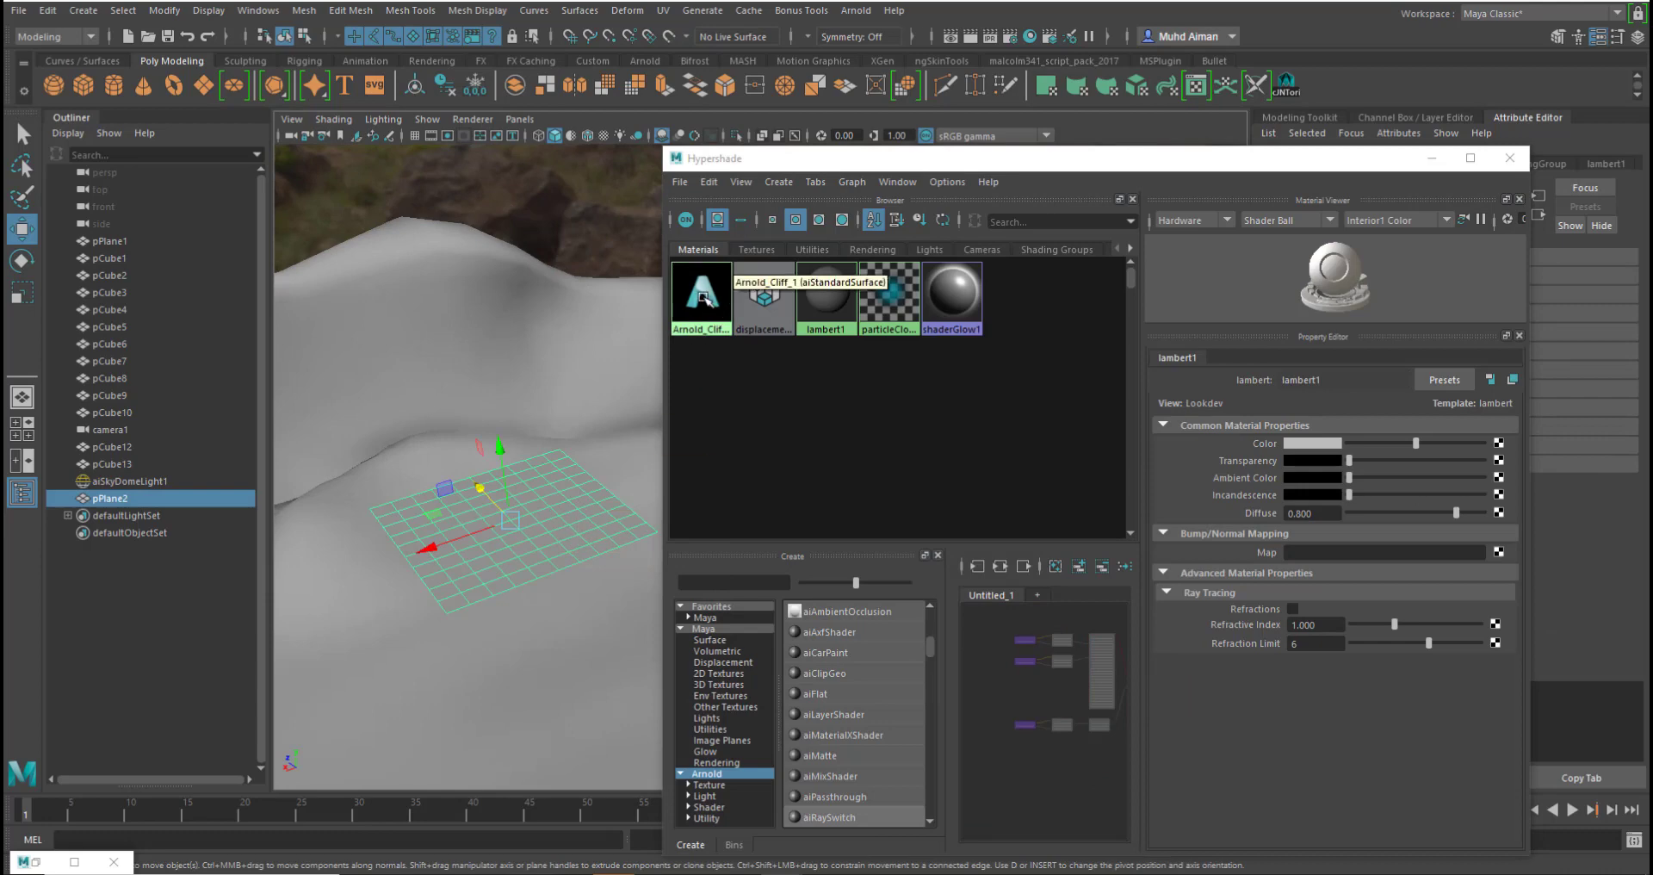
click(703, 250)
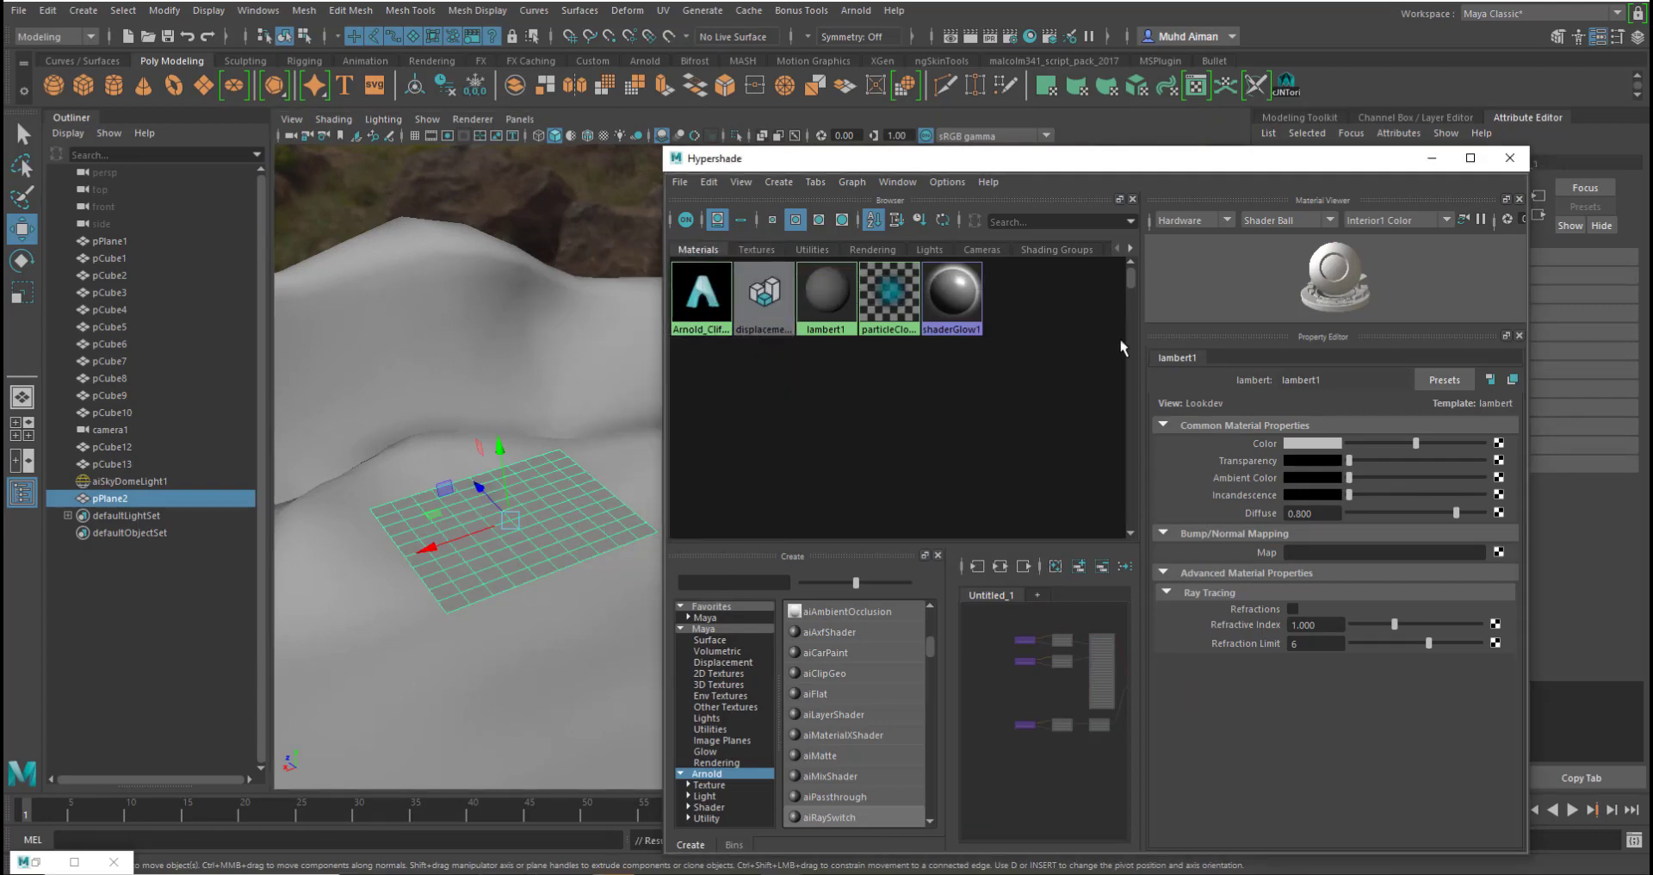
click(1431, 158)
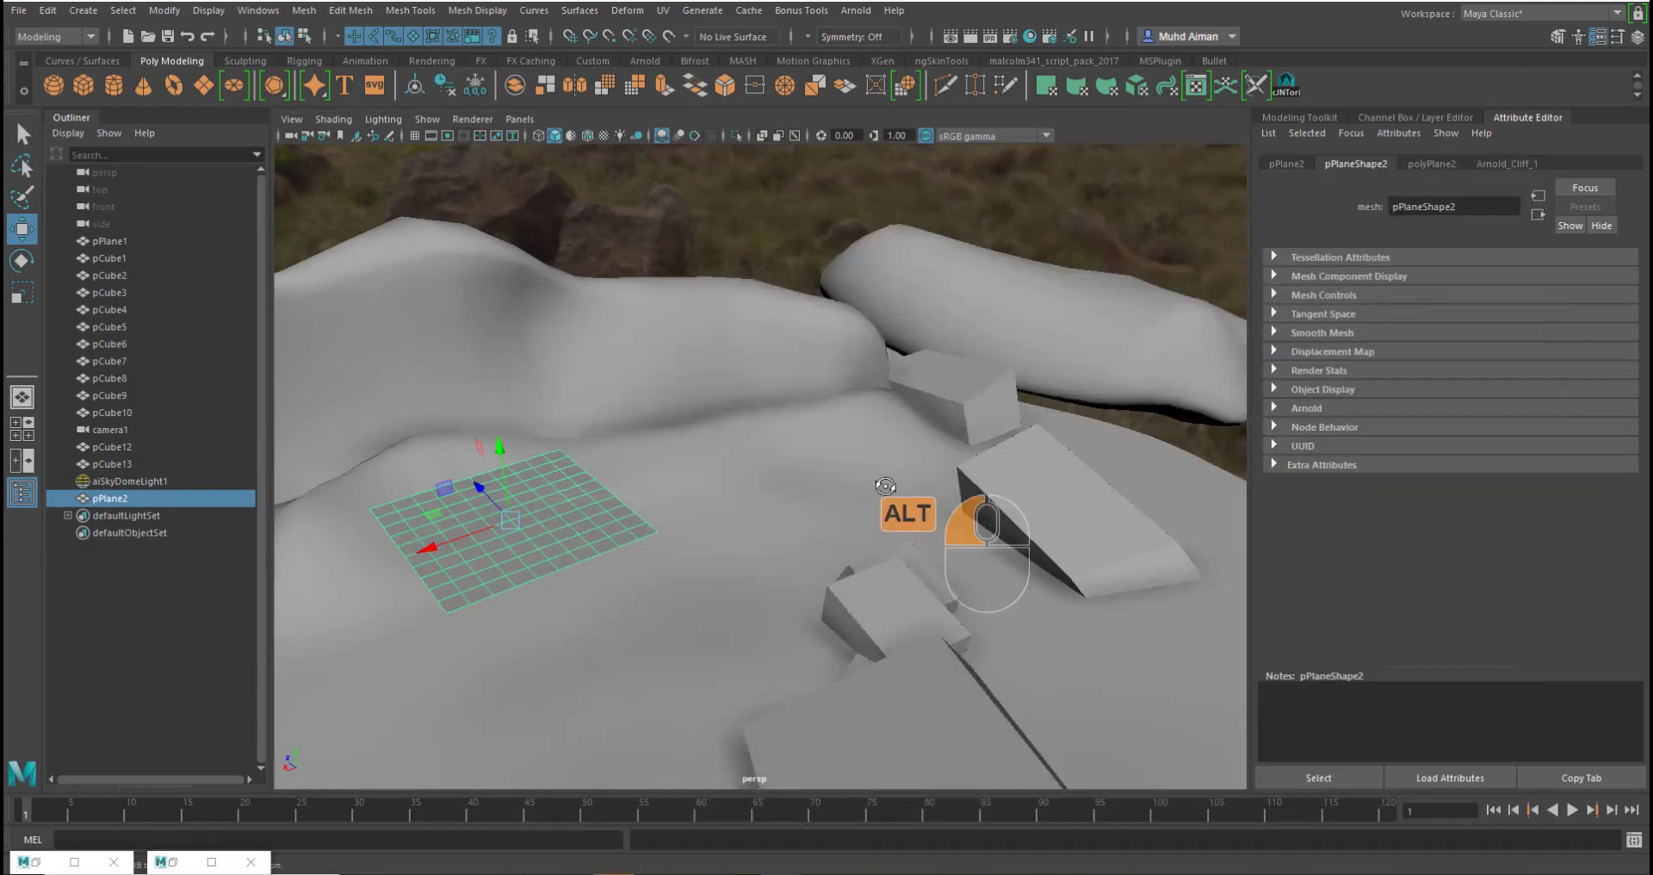
- Frame the test plane and render it in the Arnold RenderView through the perspShape camera
mouse_move(891, 500)
alt+mouse_down()
mouse_move(841, 521)
mouse_move(900, 521)
mouse_move(882, 487)
alt+mouse_up()
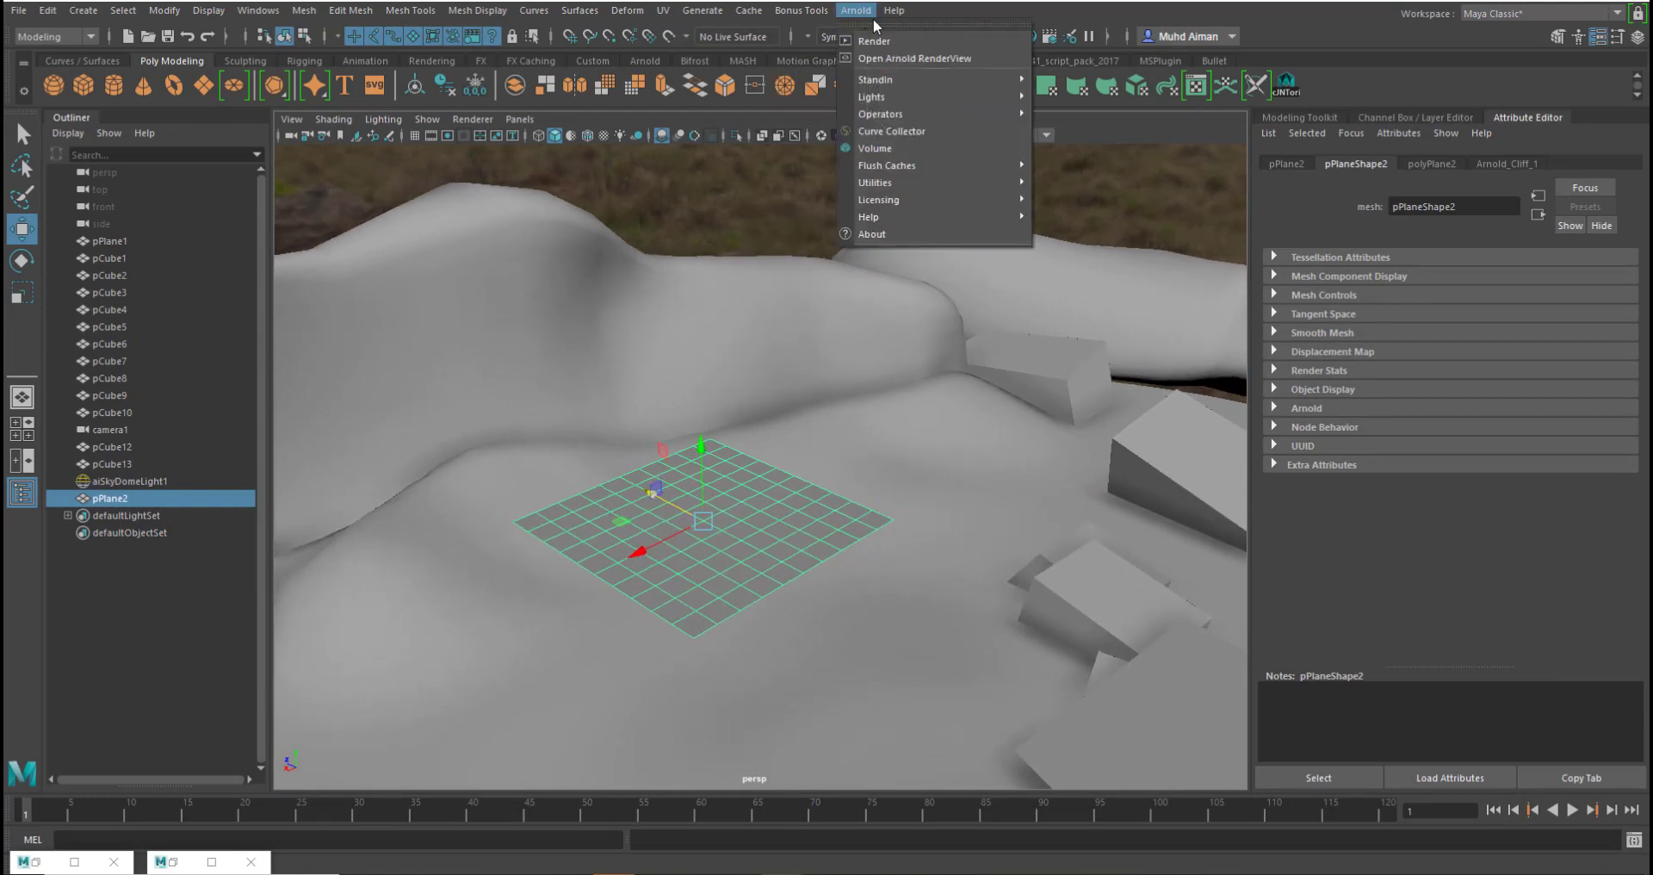
click(907, 59)
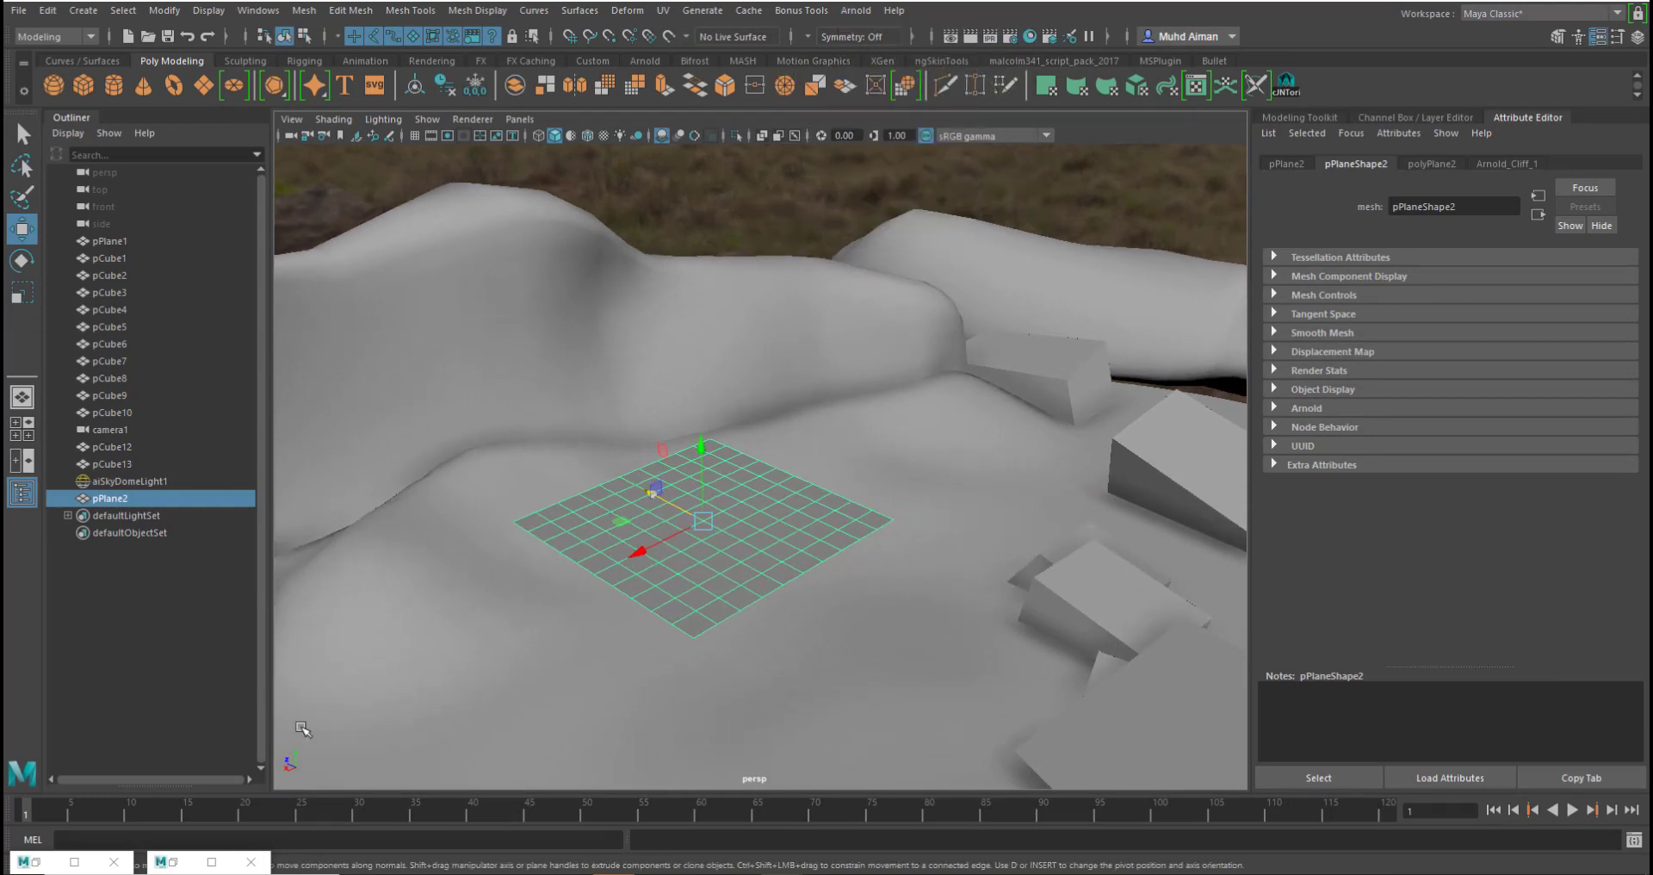
click(172, 861)
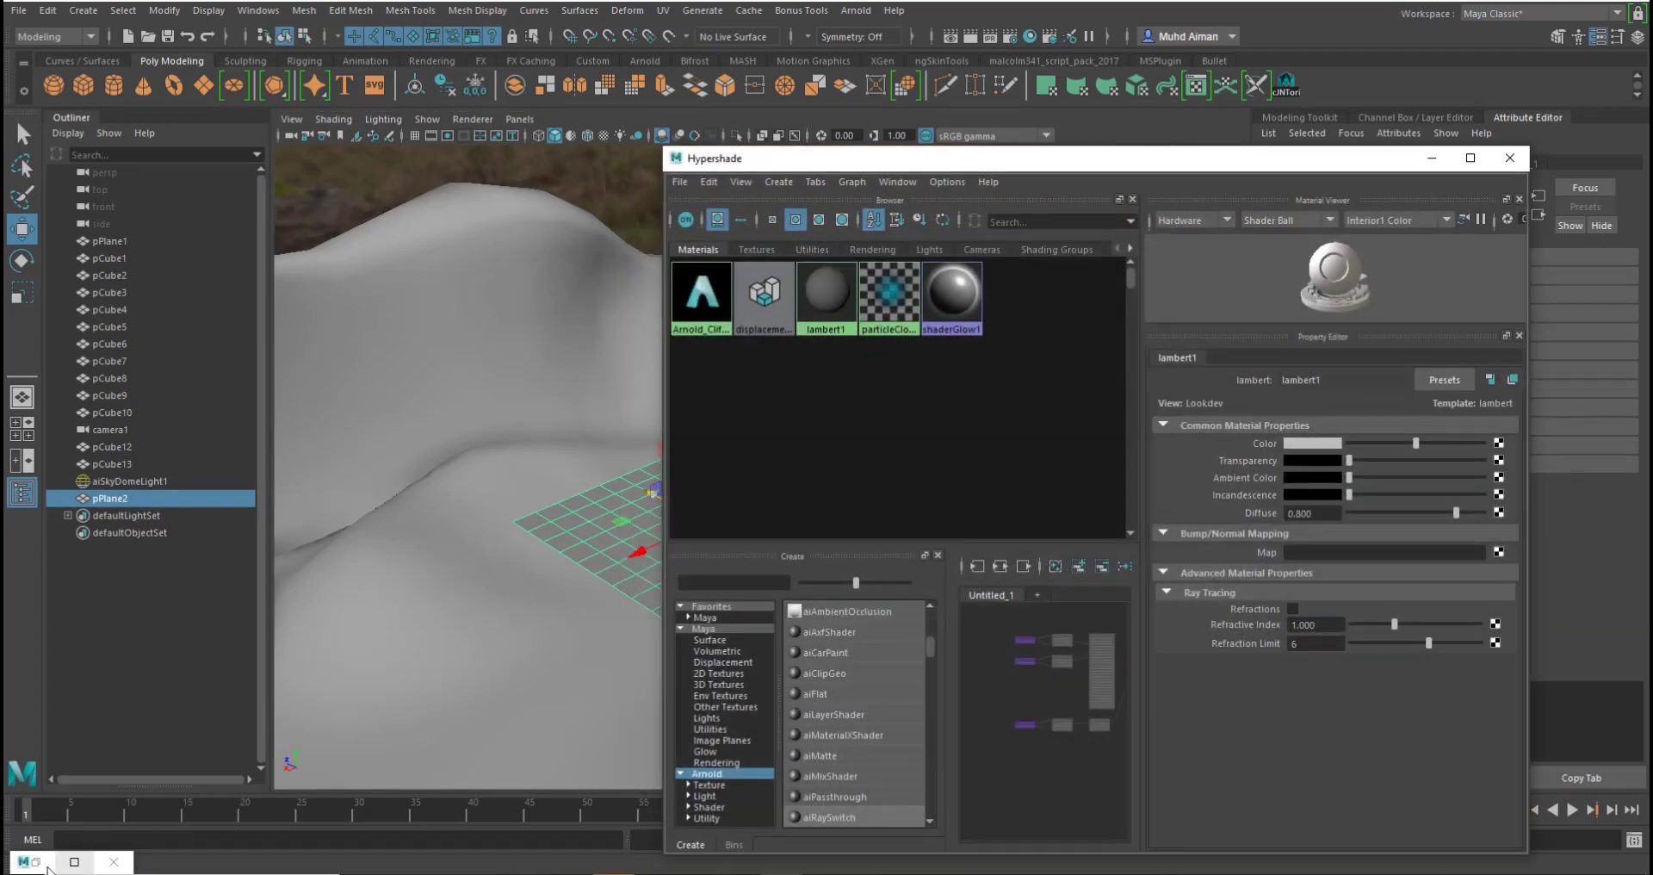
click(94, 861)
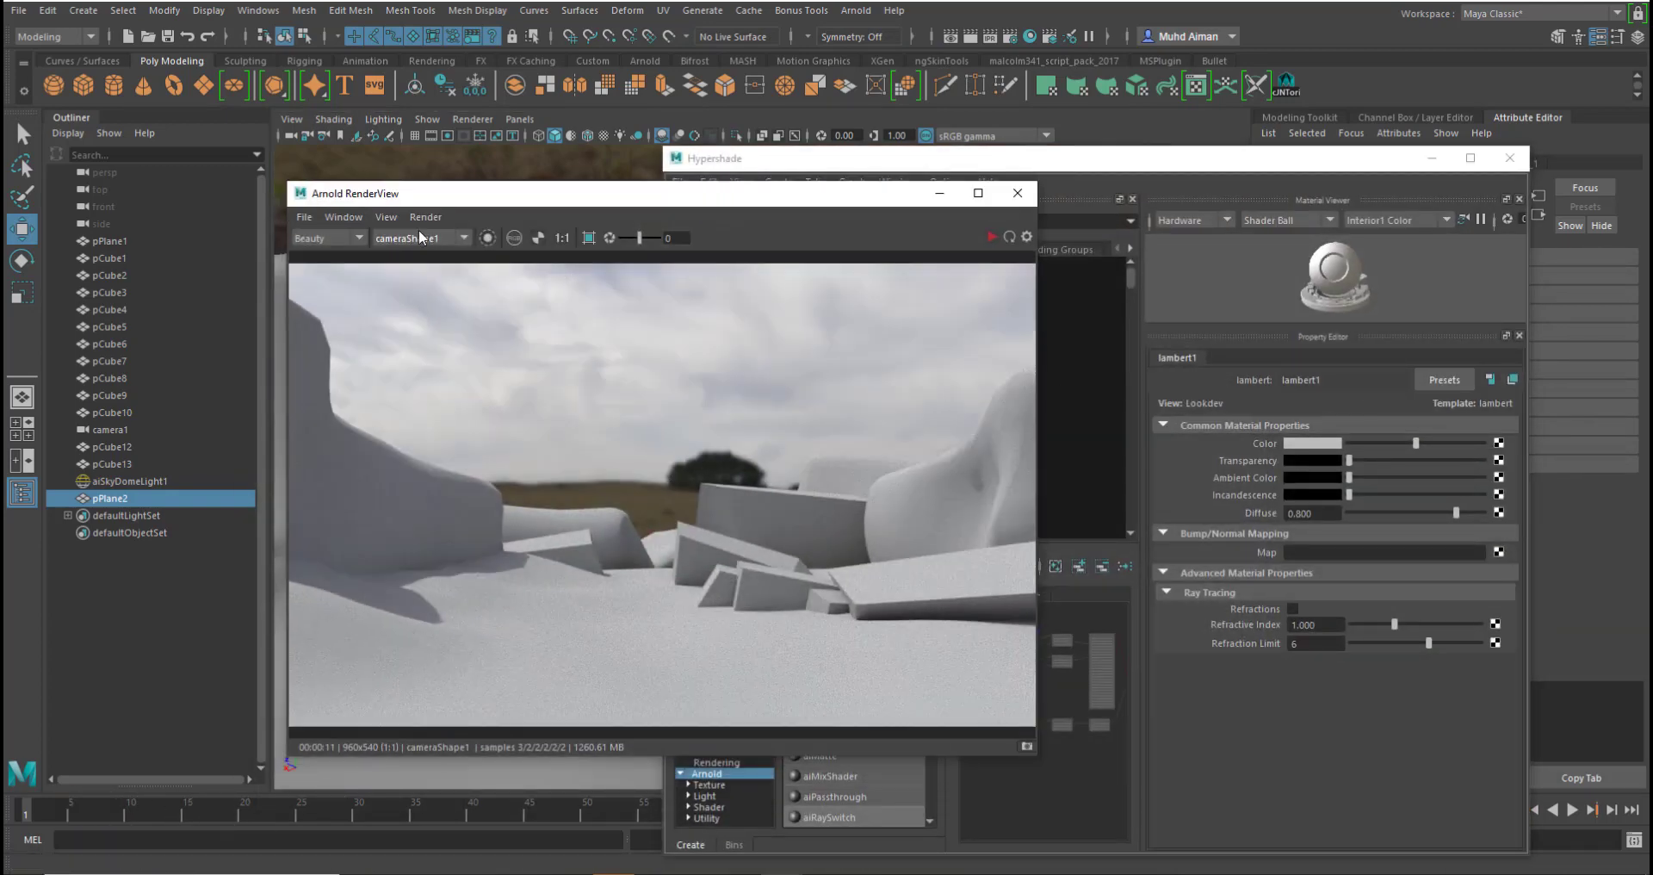
click(420, 238)
click(407, 257)
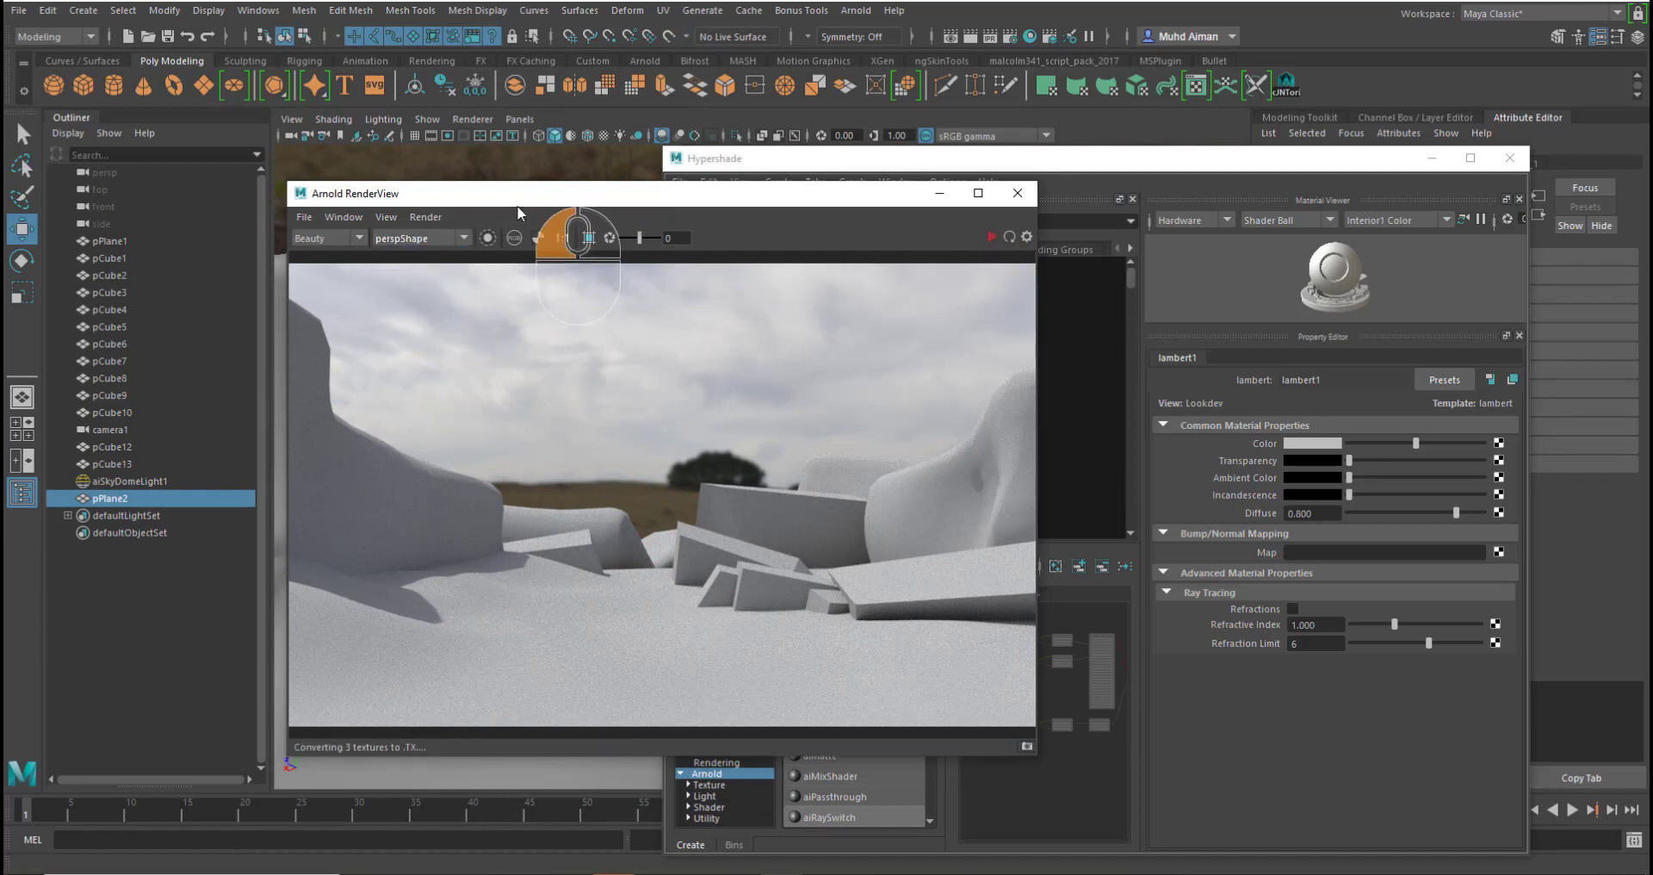
drag(551, 193, 519, 209)
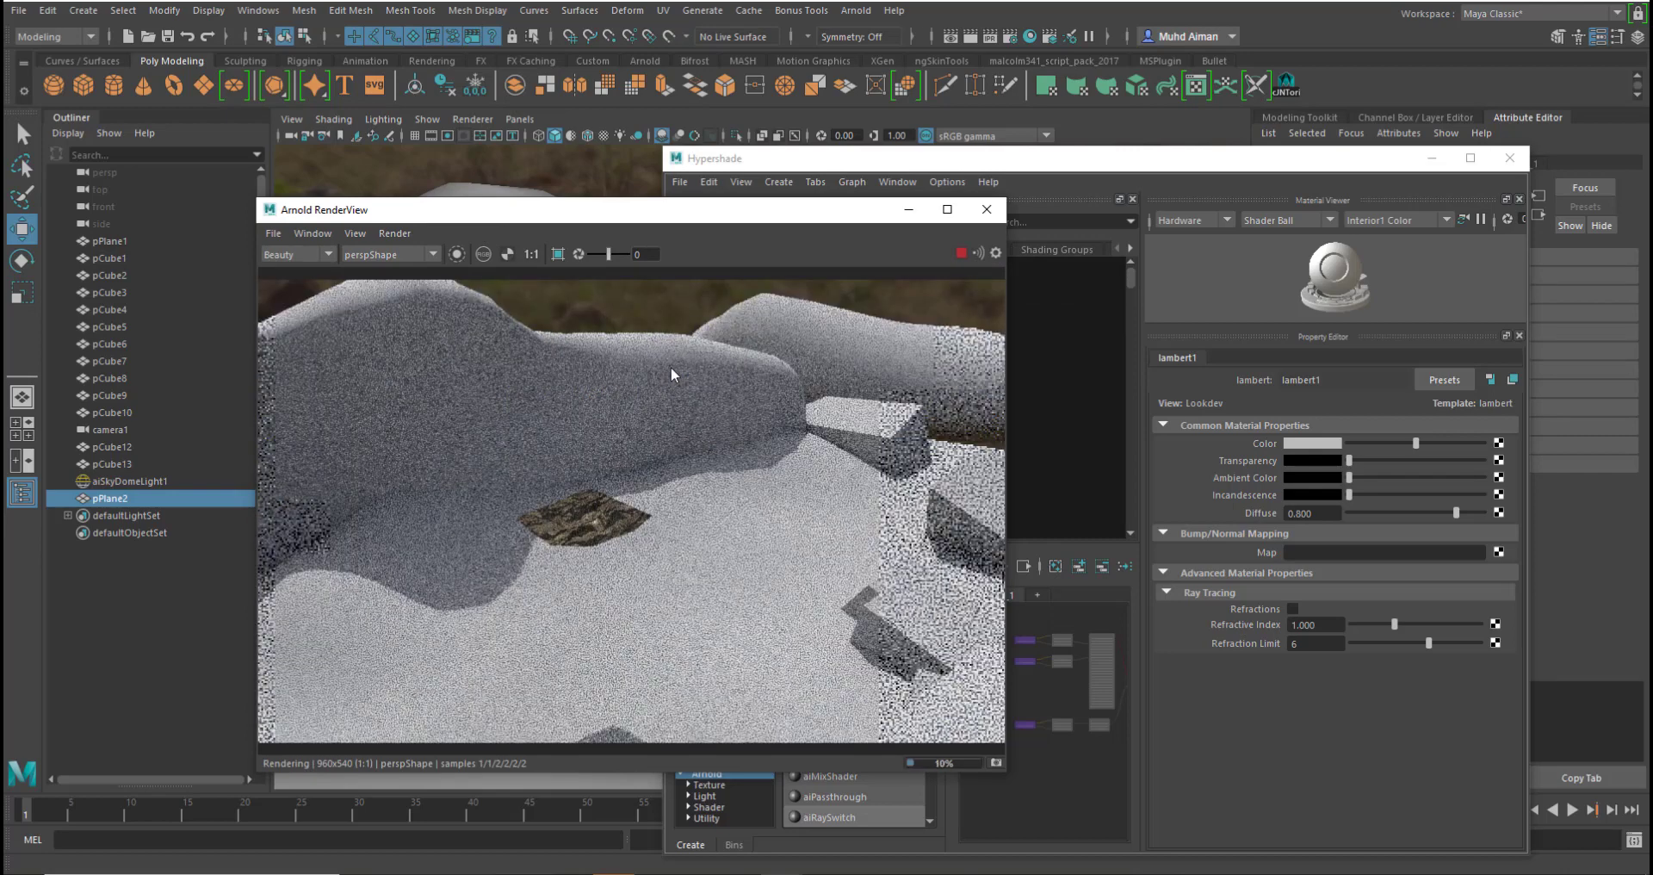
- Arrange the Arnold RenderView beside the Hypershade with a closer view of the test plane, and enlarge the Hypershade around displacementShader1
drag(637, 209, 1070, 162)
alt+drag(537, 487, 489, 556)
drag(1088, 168, 419, 7)
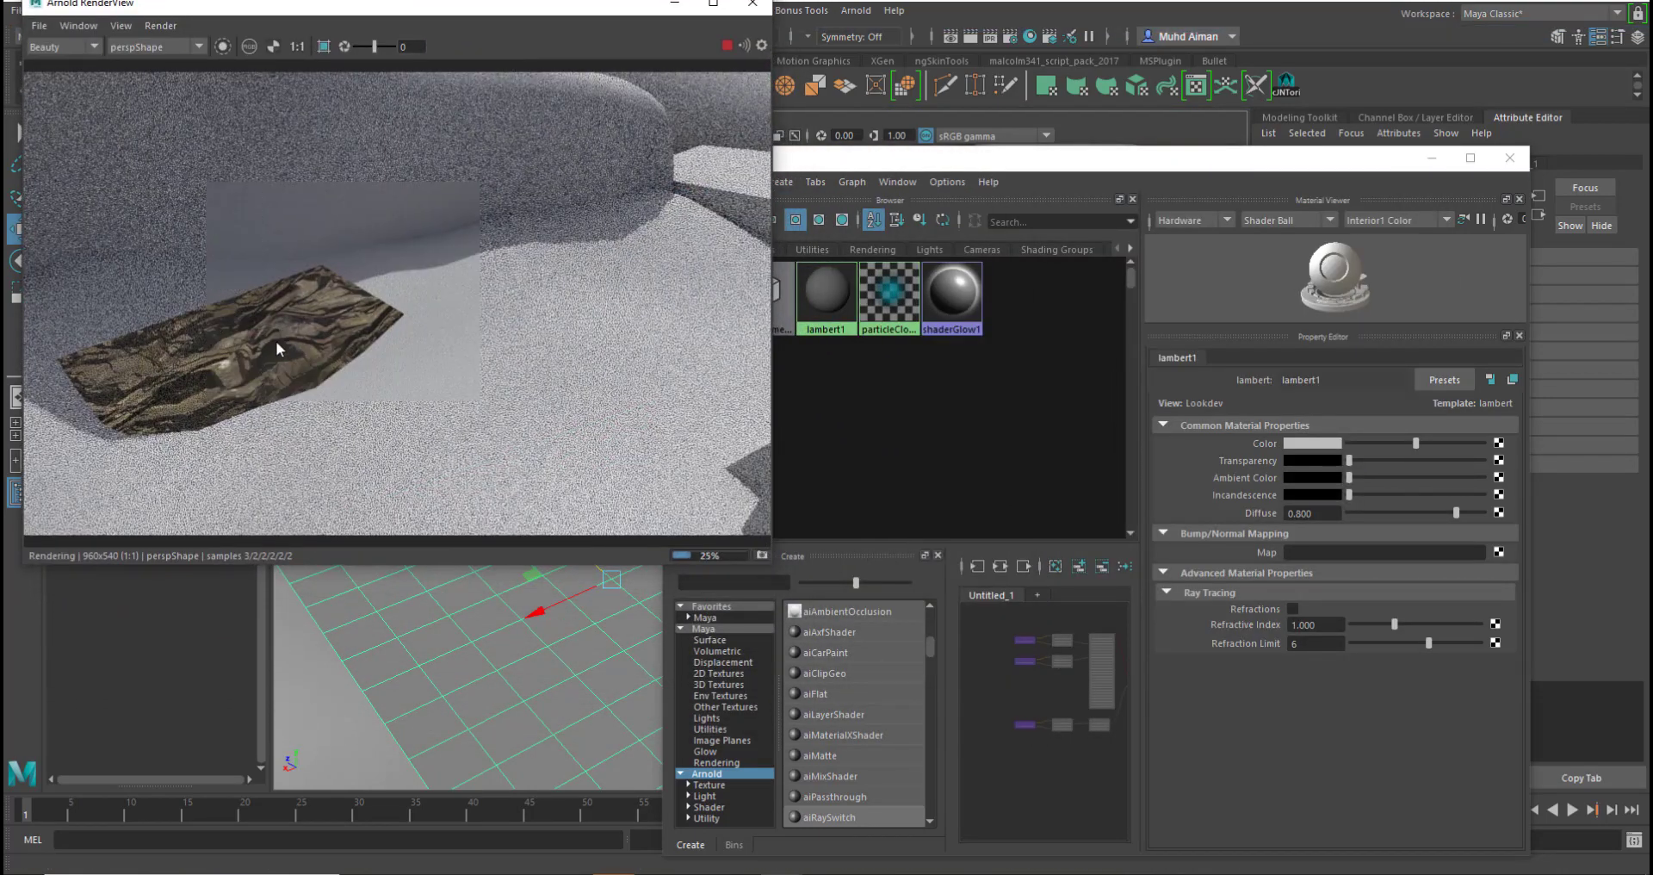
drag(975, 161, 1000, 53)
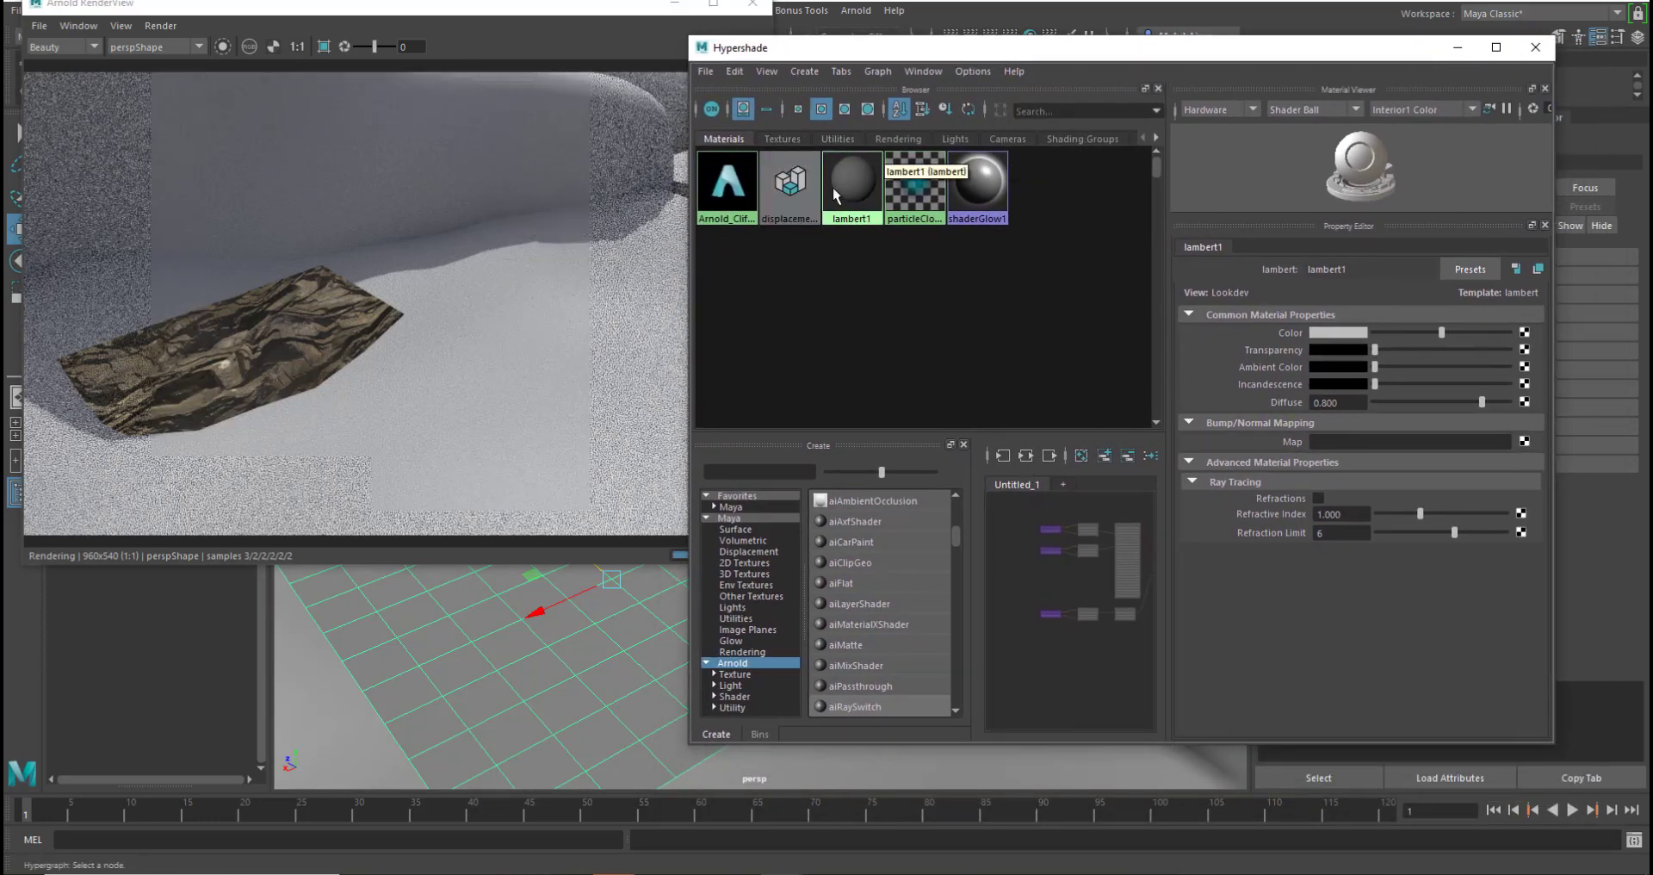
mouse_move(1080, 627)
alt+middle_down()
mouse_move(1005, 610)
mouse_move(1047, 625)
alt+middle_up()
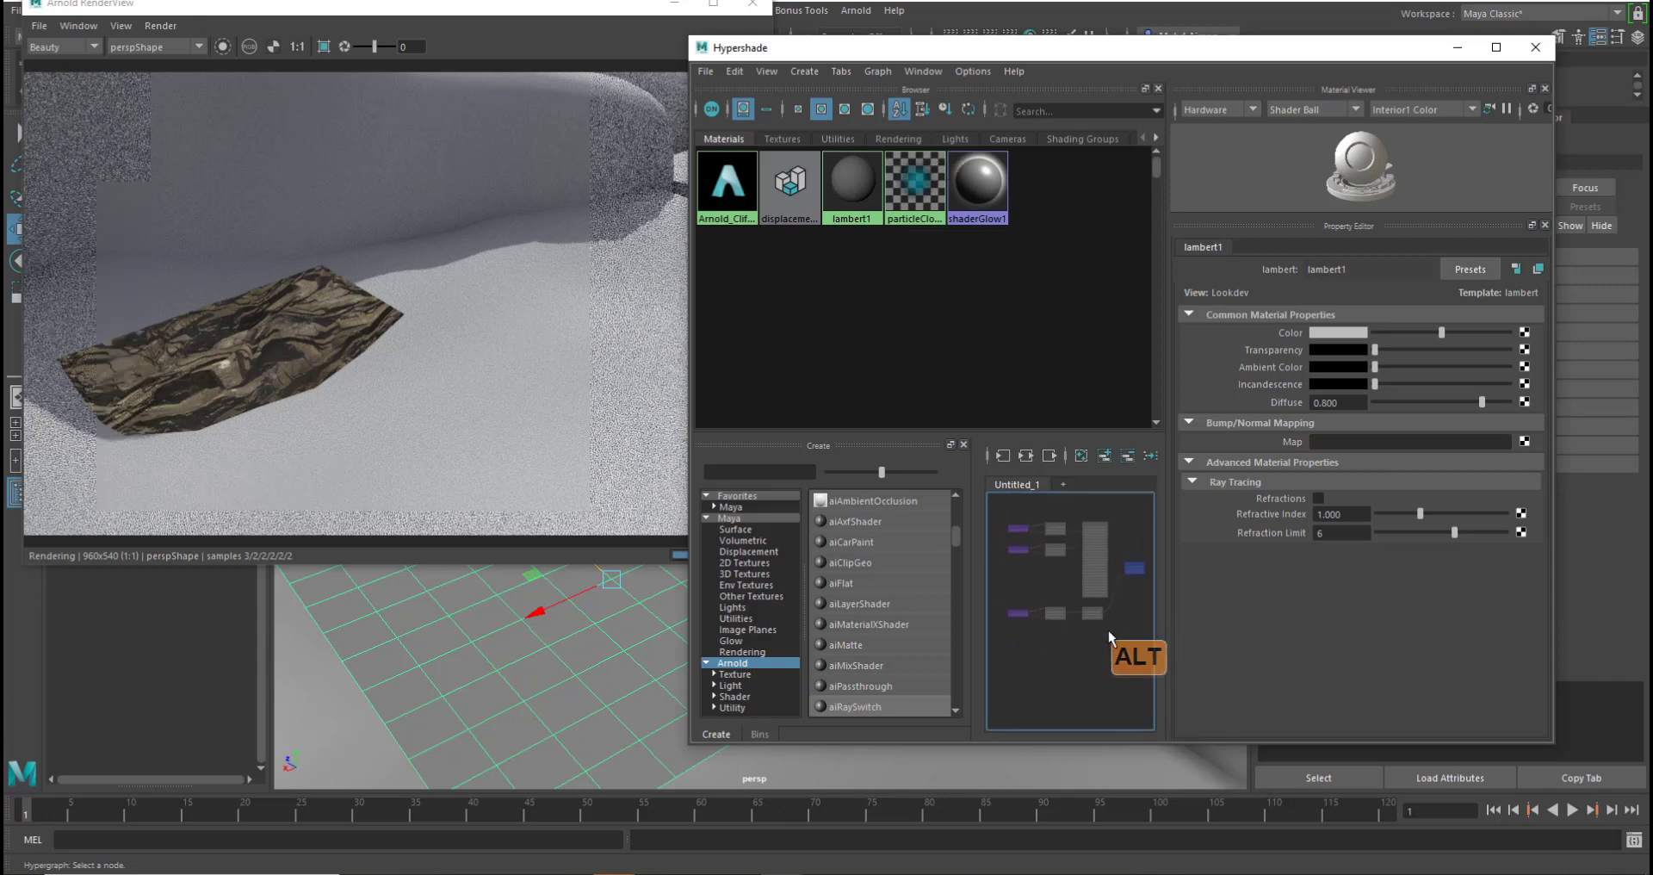
alt+scroll(1108, 633, up, 3)
scroll(1107, 636, up, 3)
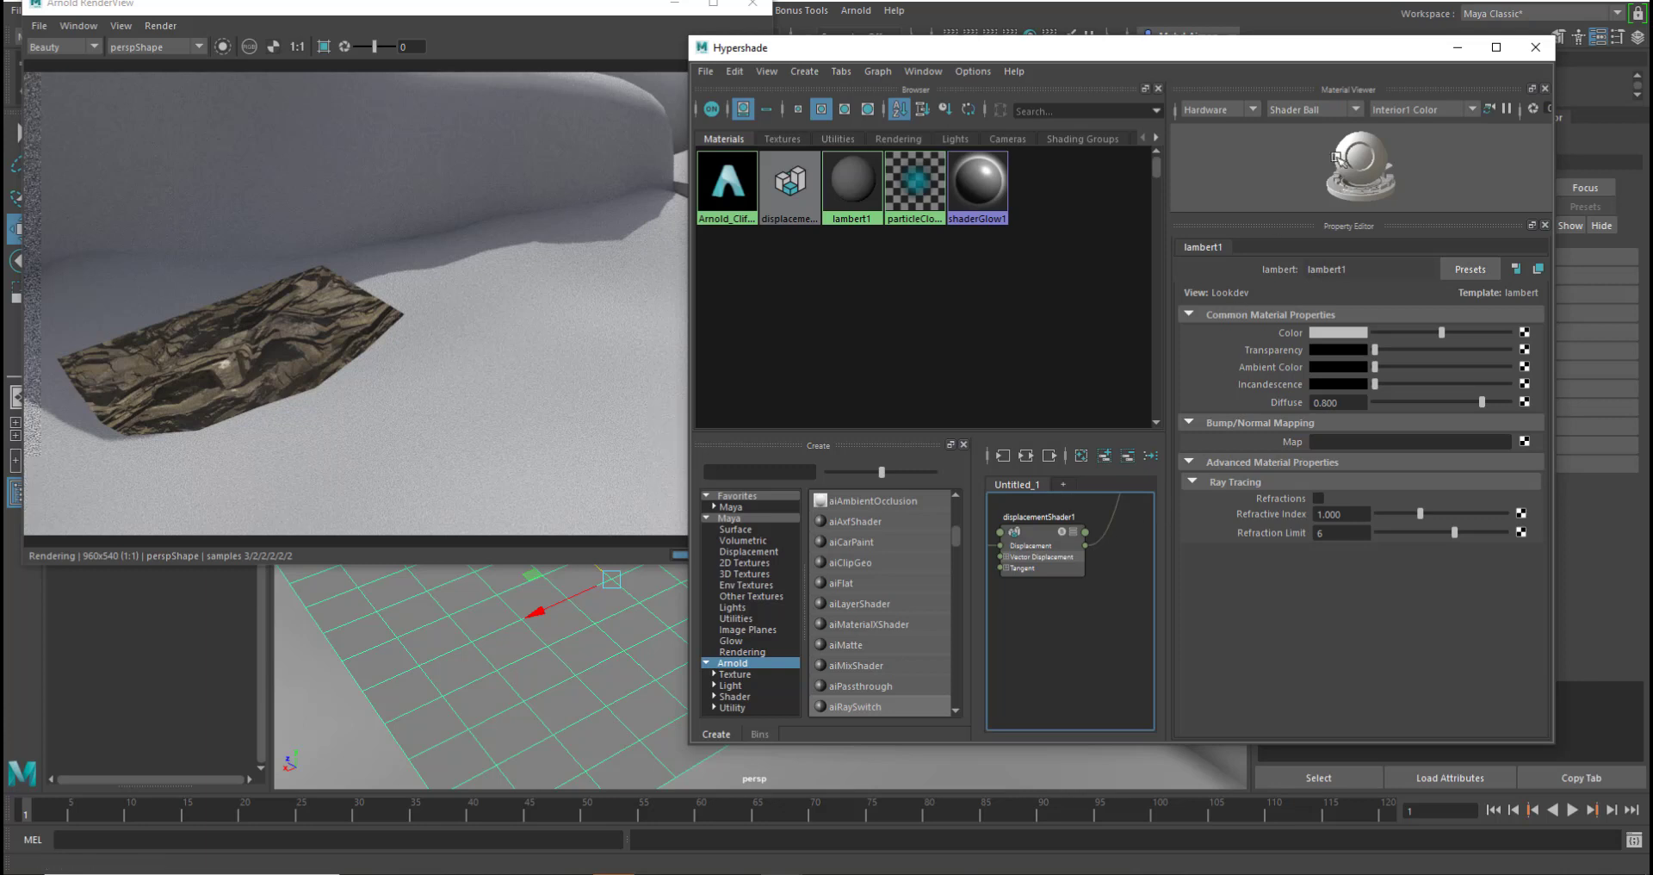
drag(1554, 736, 1632, 848)
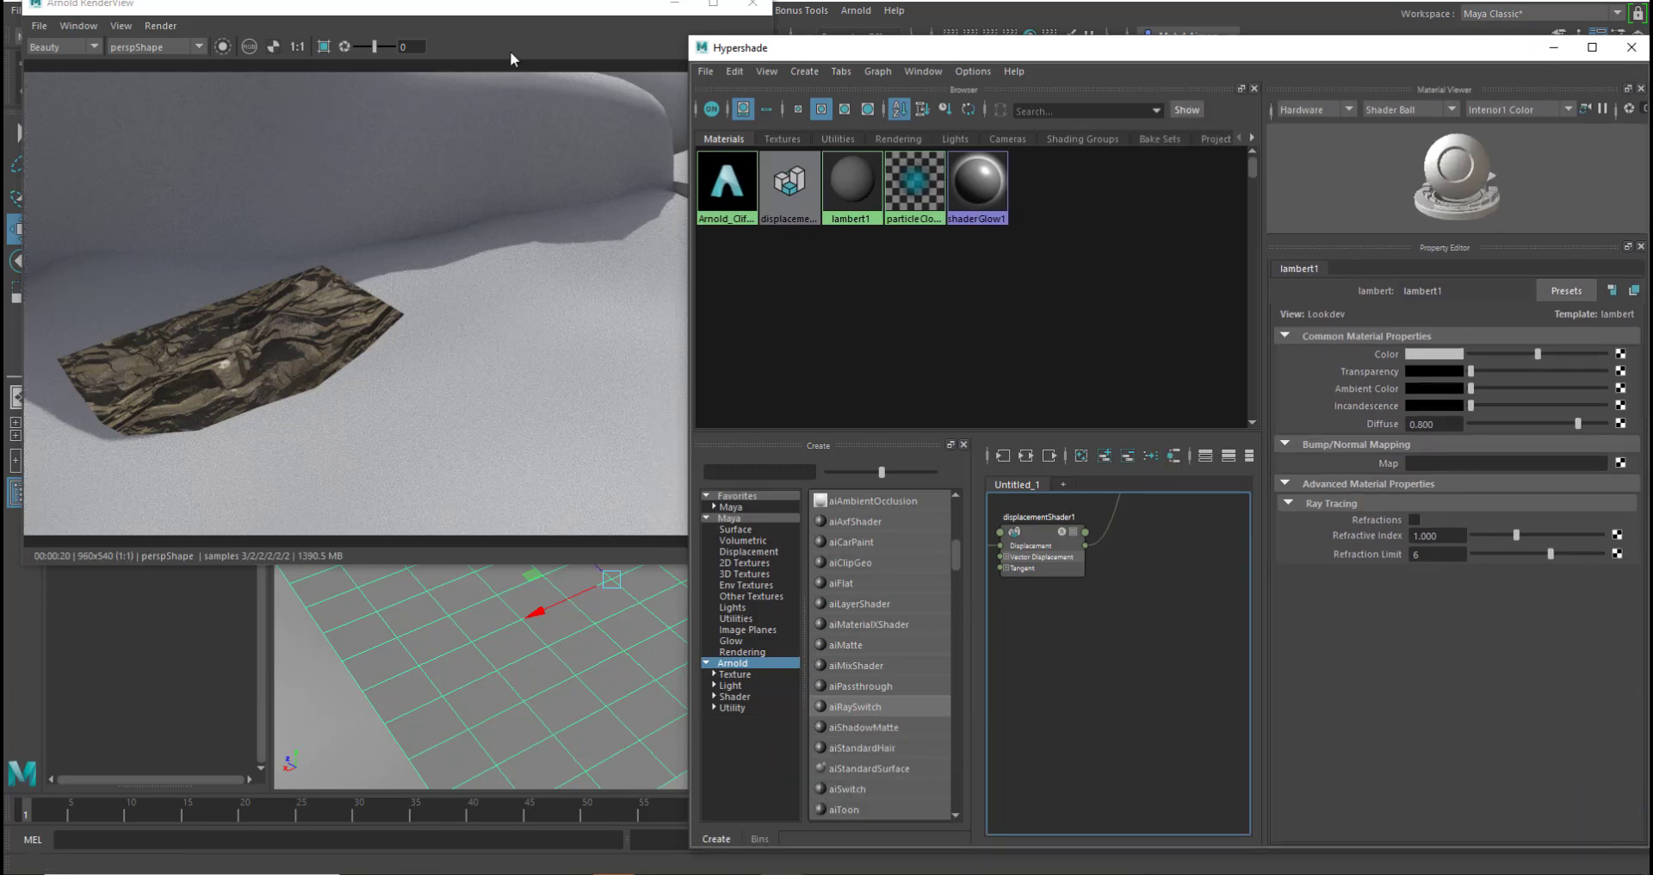
- Check the shading group's displacement connection and set the scale of displacementShader1 to 0.1
click(1040, 536)
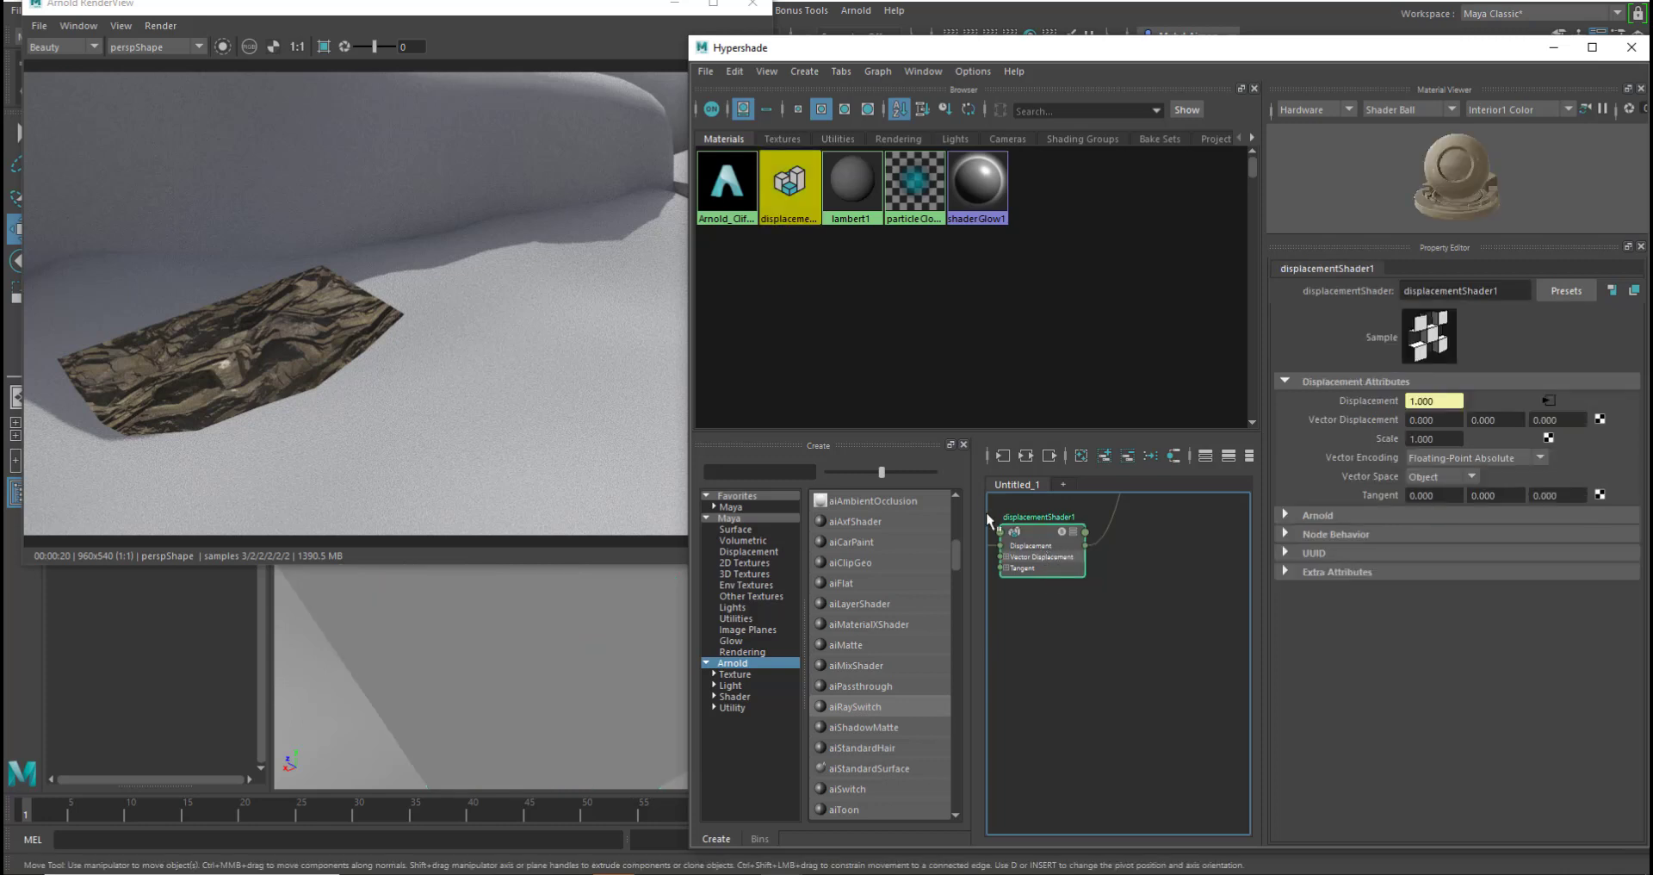
alt+middle_drag(1051, 660, 1078, 762)
alt+scroll(1079, 765, down, 3)
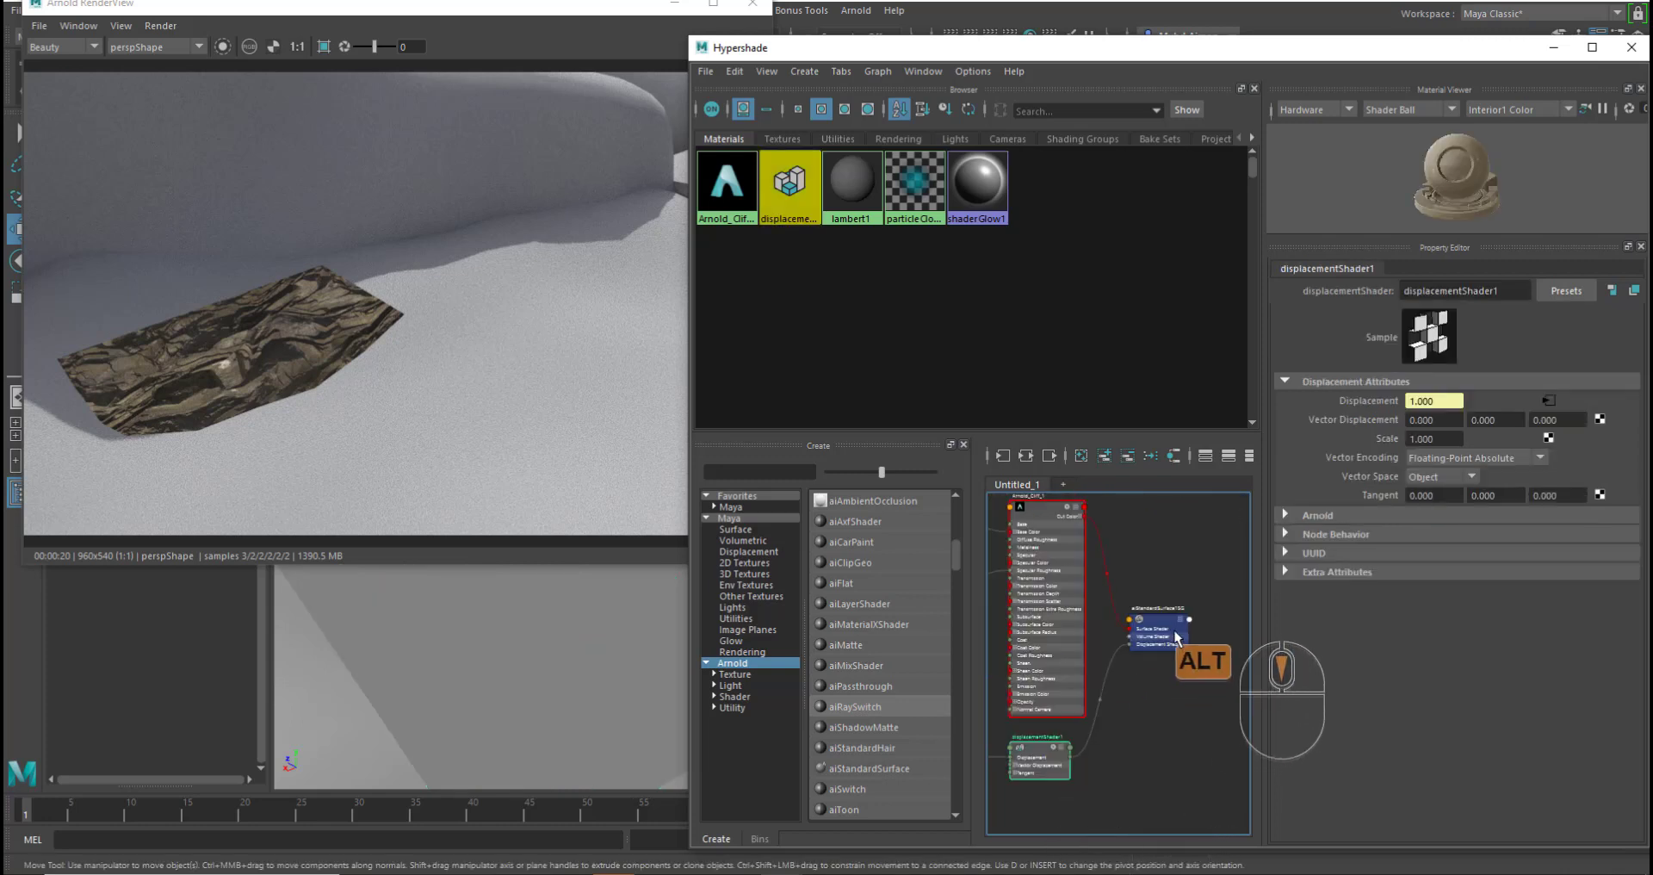
alt+middle_drag(1149, 662, 1171, 646)
click(1177, 622)
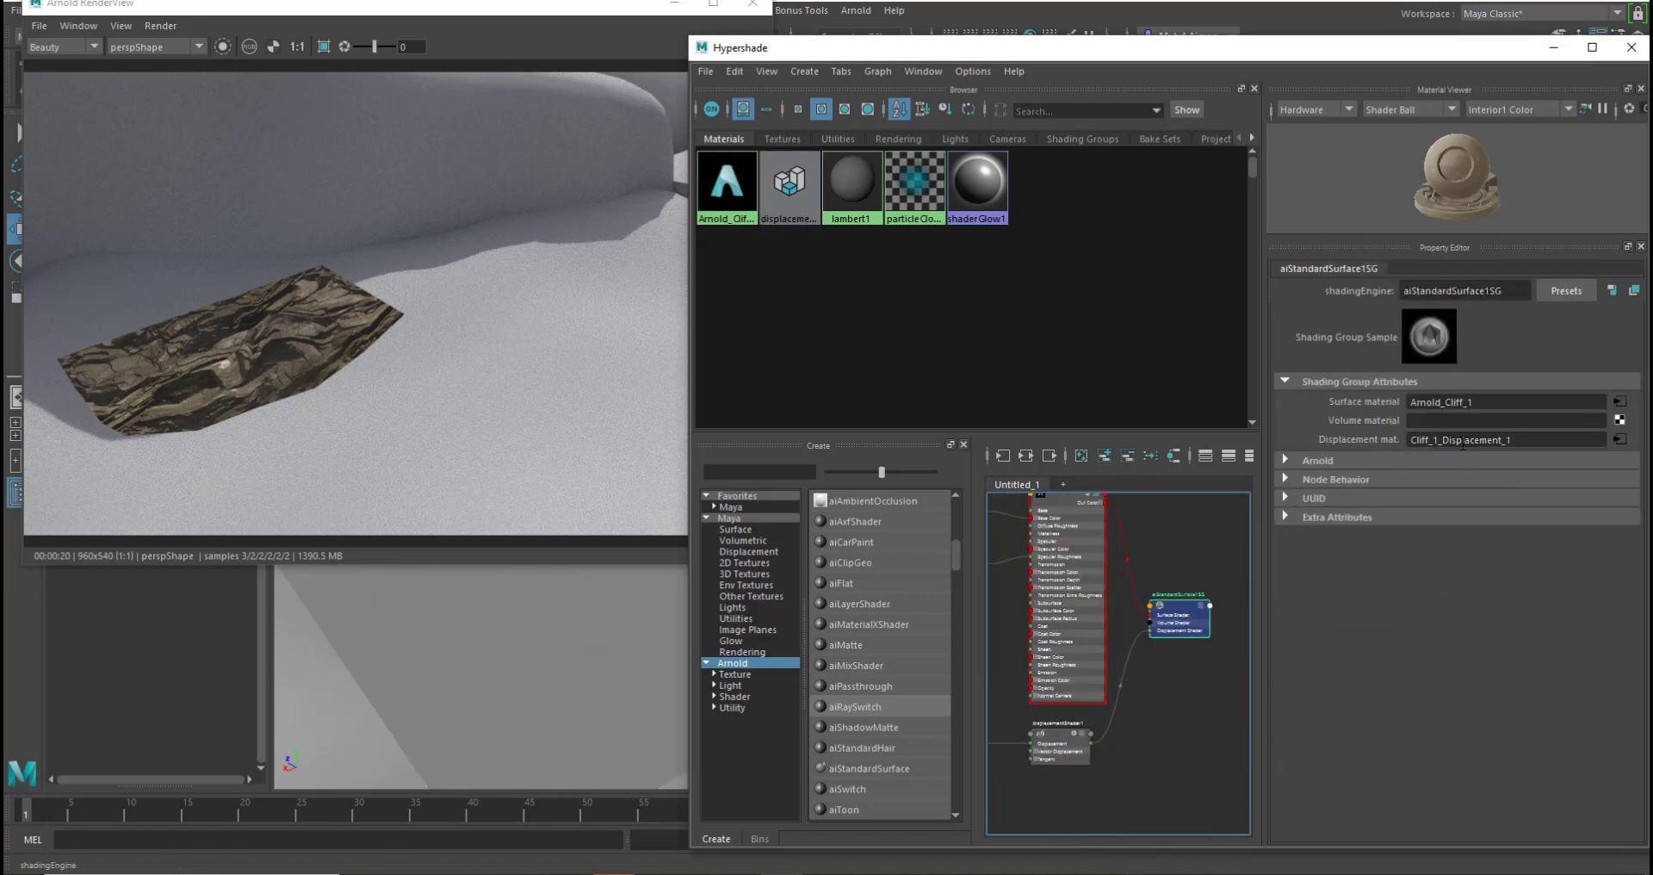
click(1056, 735)
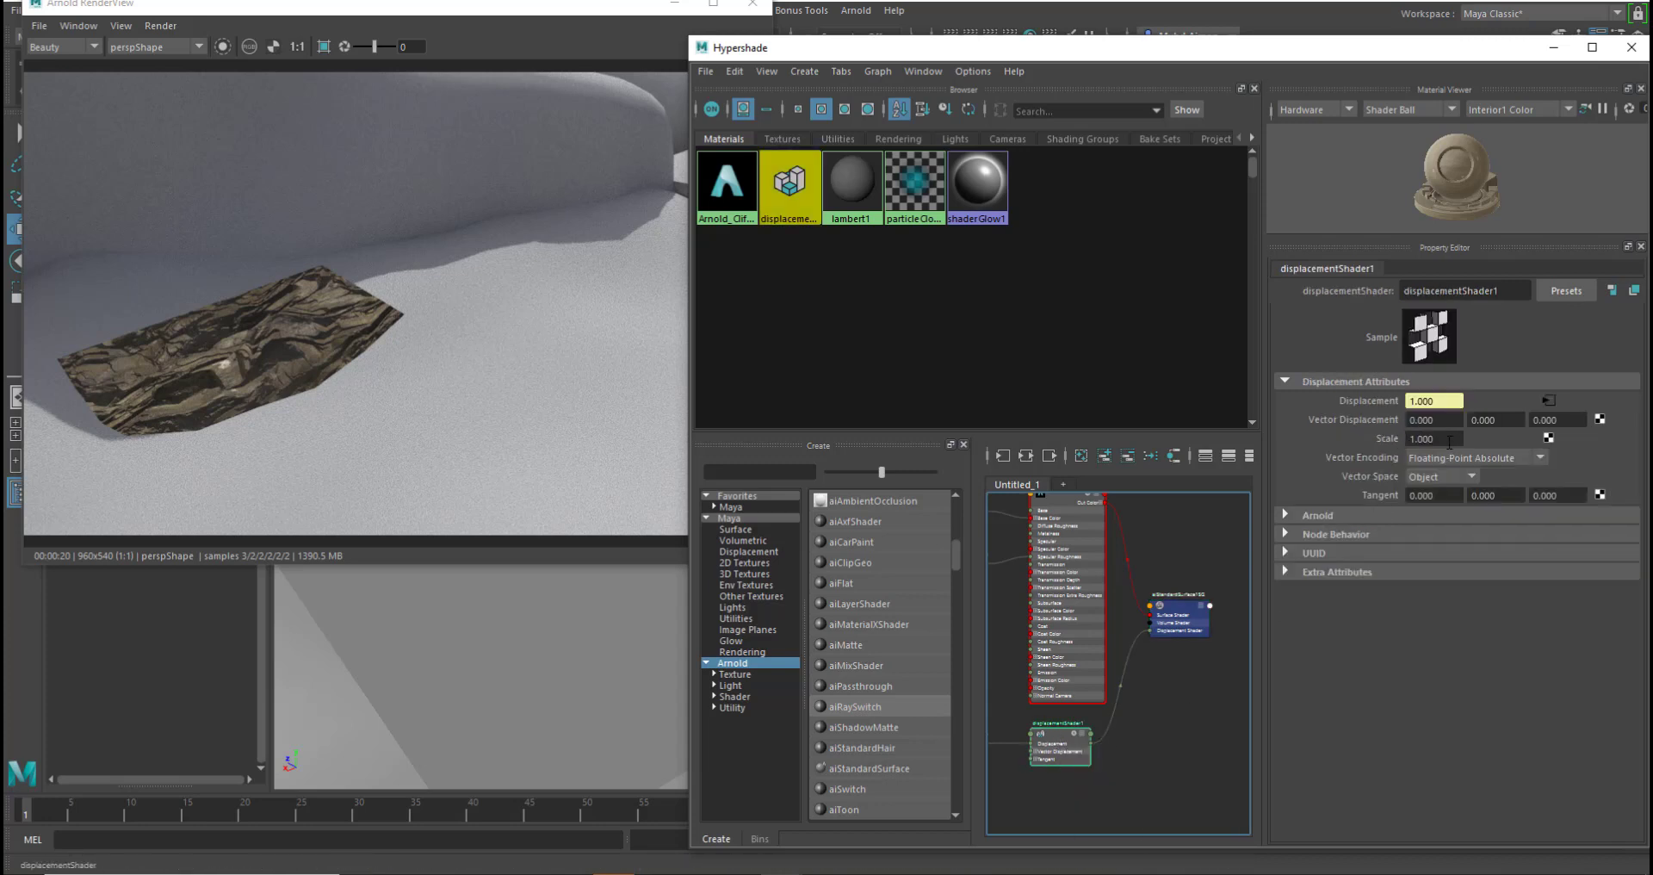
click(1449, 439)
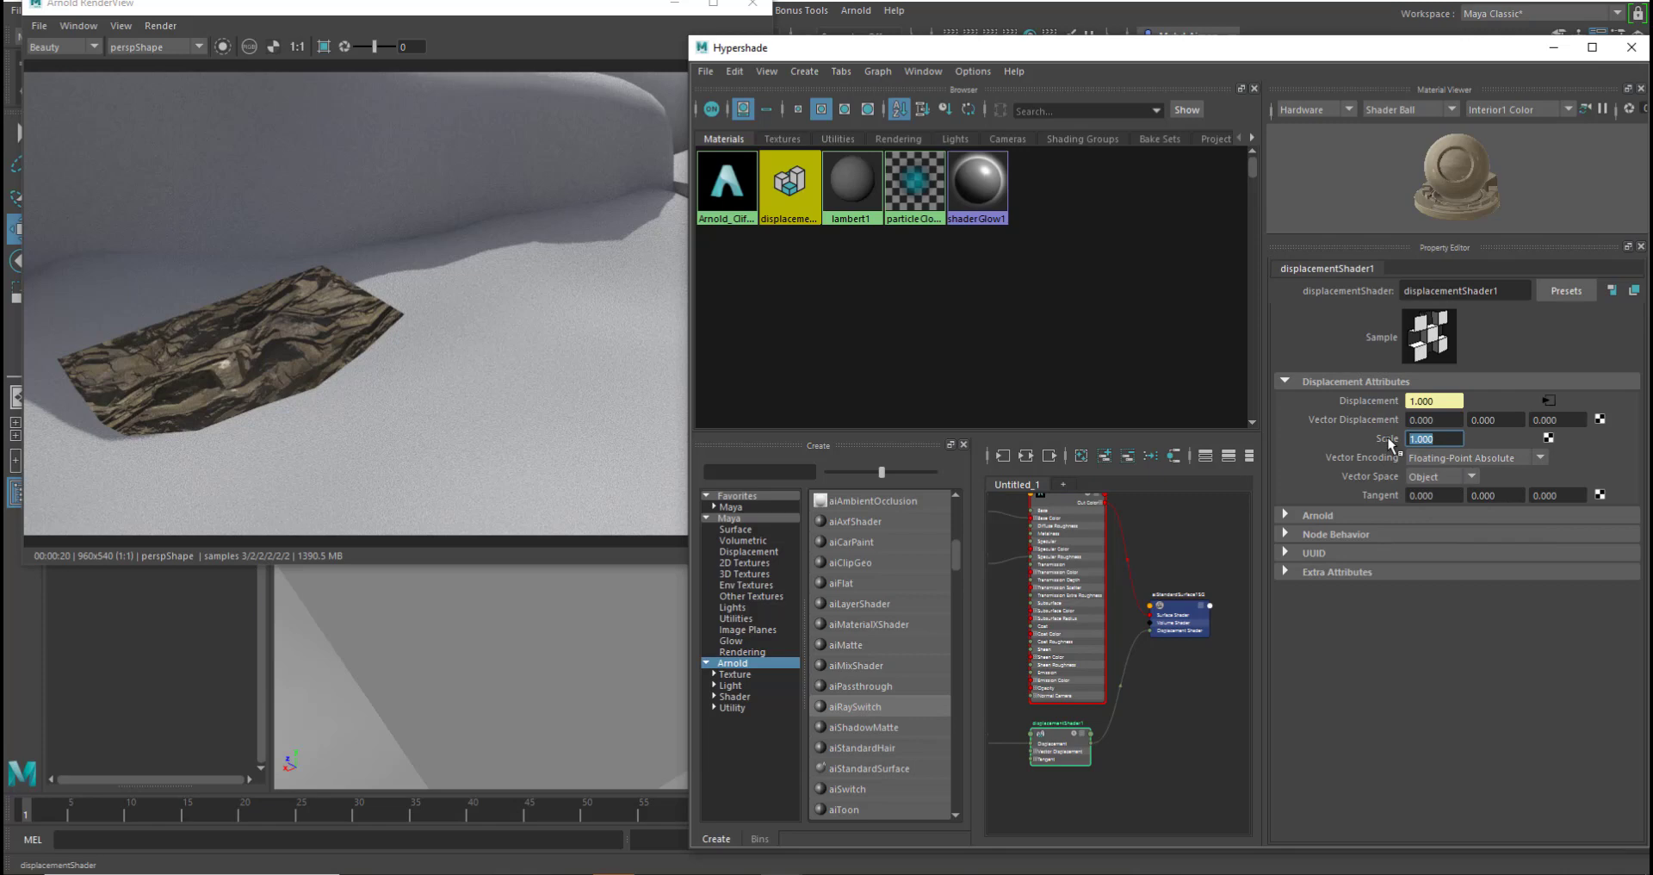
text(.)
key(BackSpace)
text(.1)
key(Return)
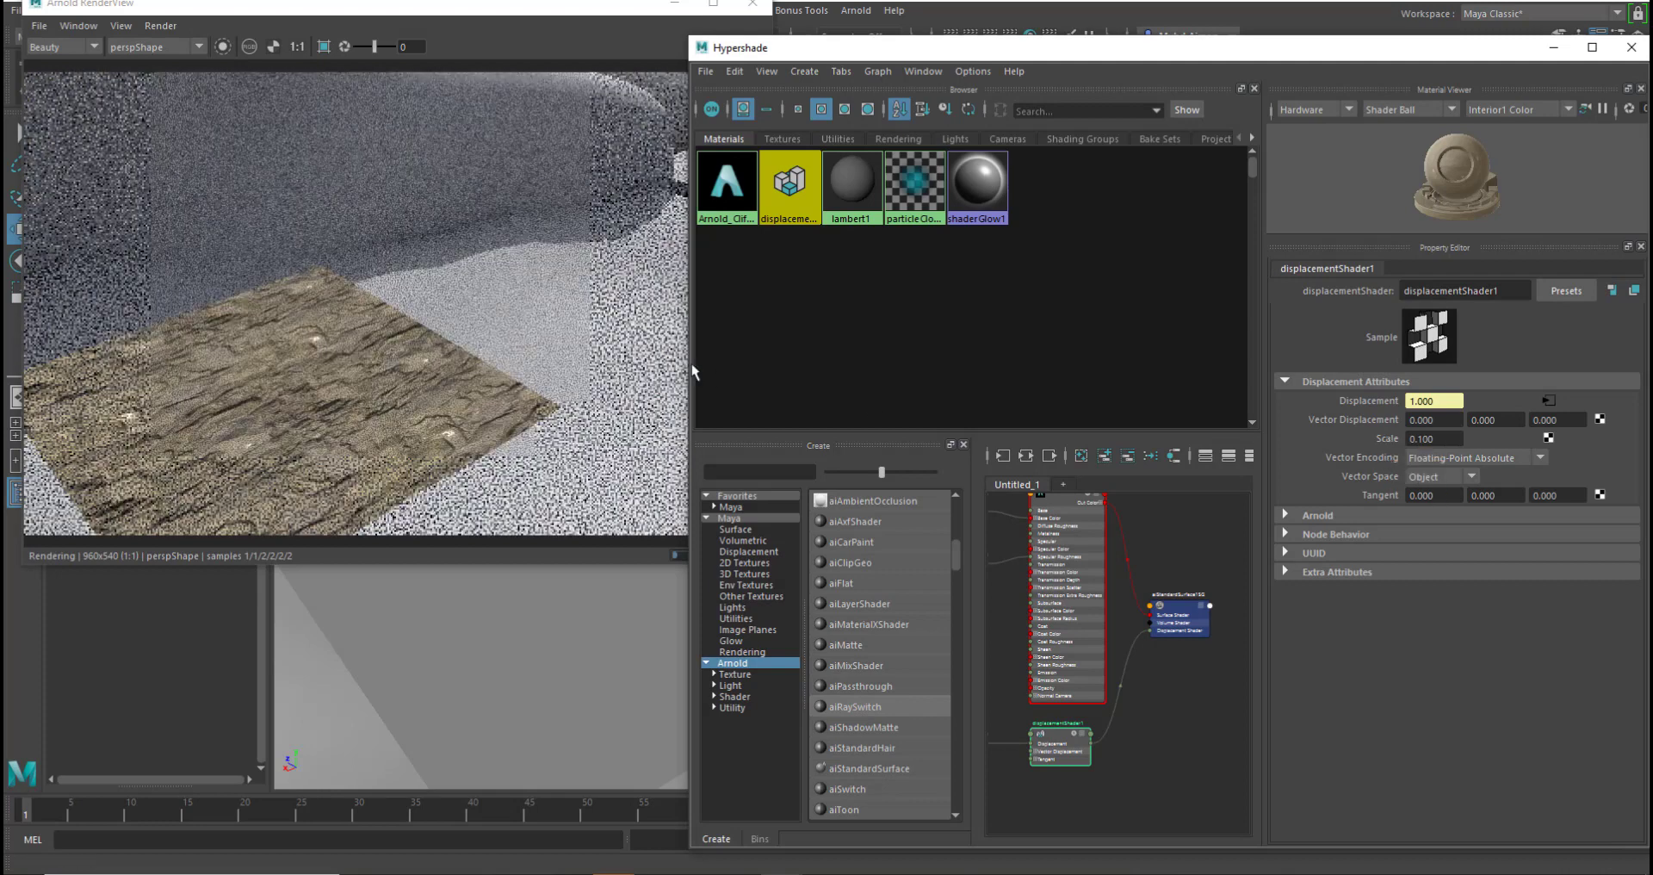
- Try stronger displacement on the test plane by setting the scale of displacementShader1 to 0.2 and 0.3
alt+middle_drag(411, 411, 480, 403)
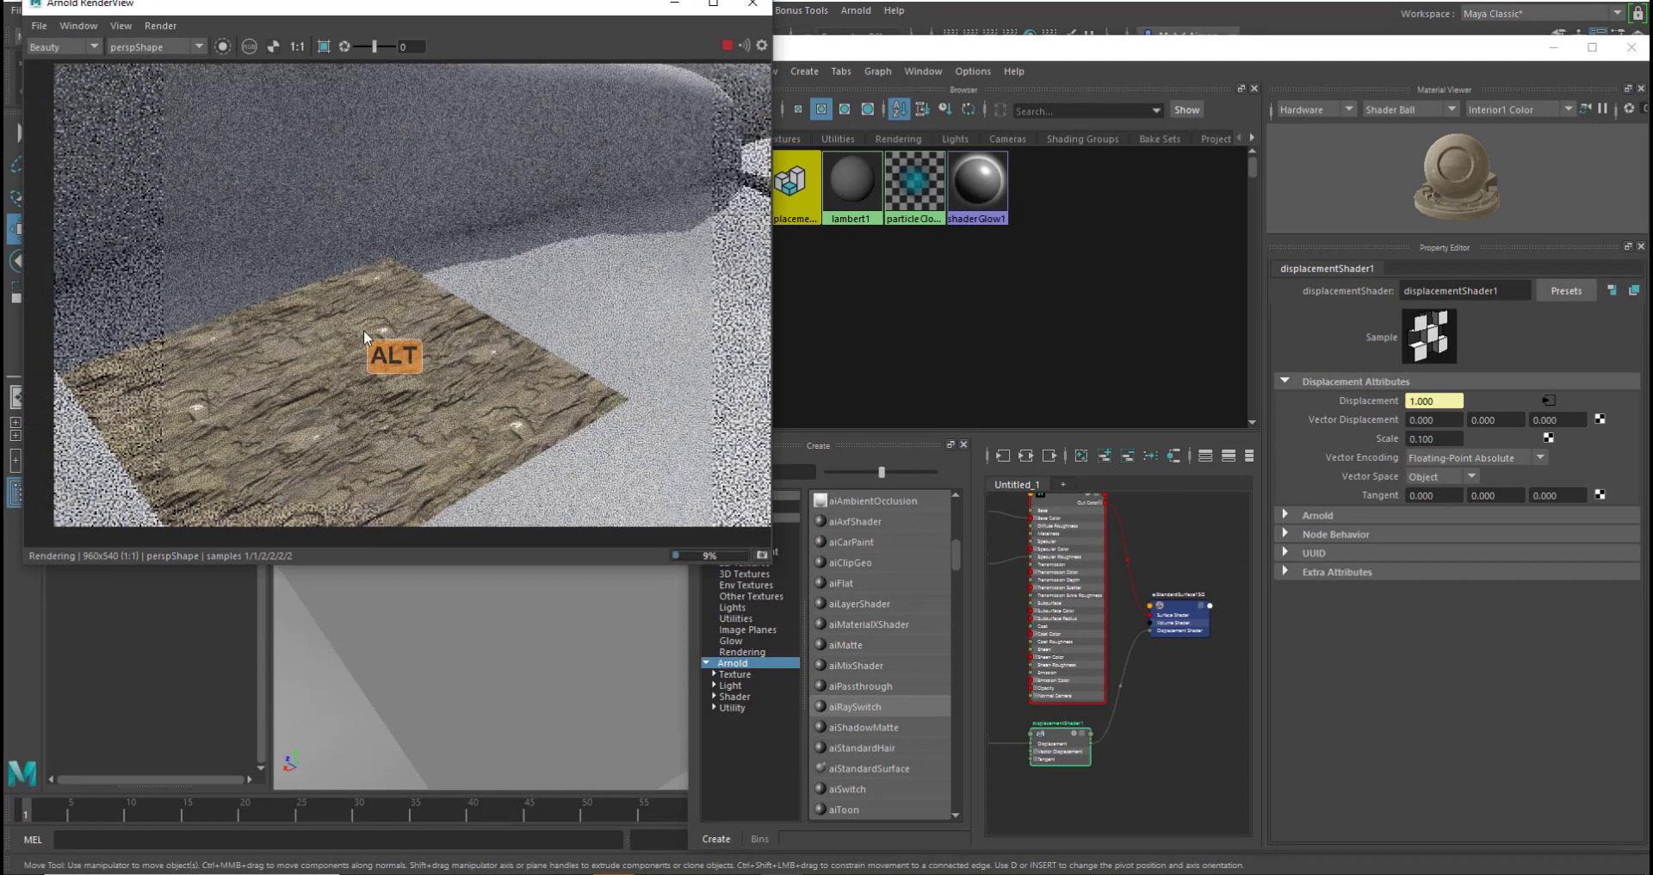
drag(1453, 439, 1423, 438)
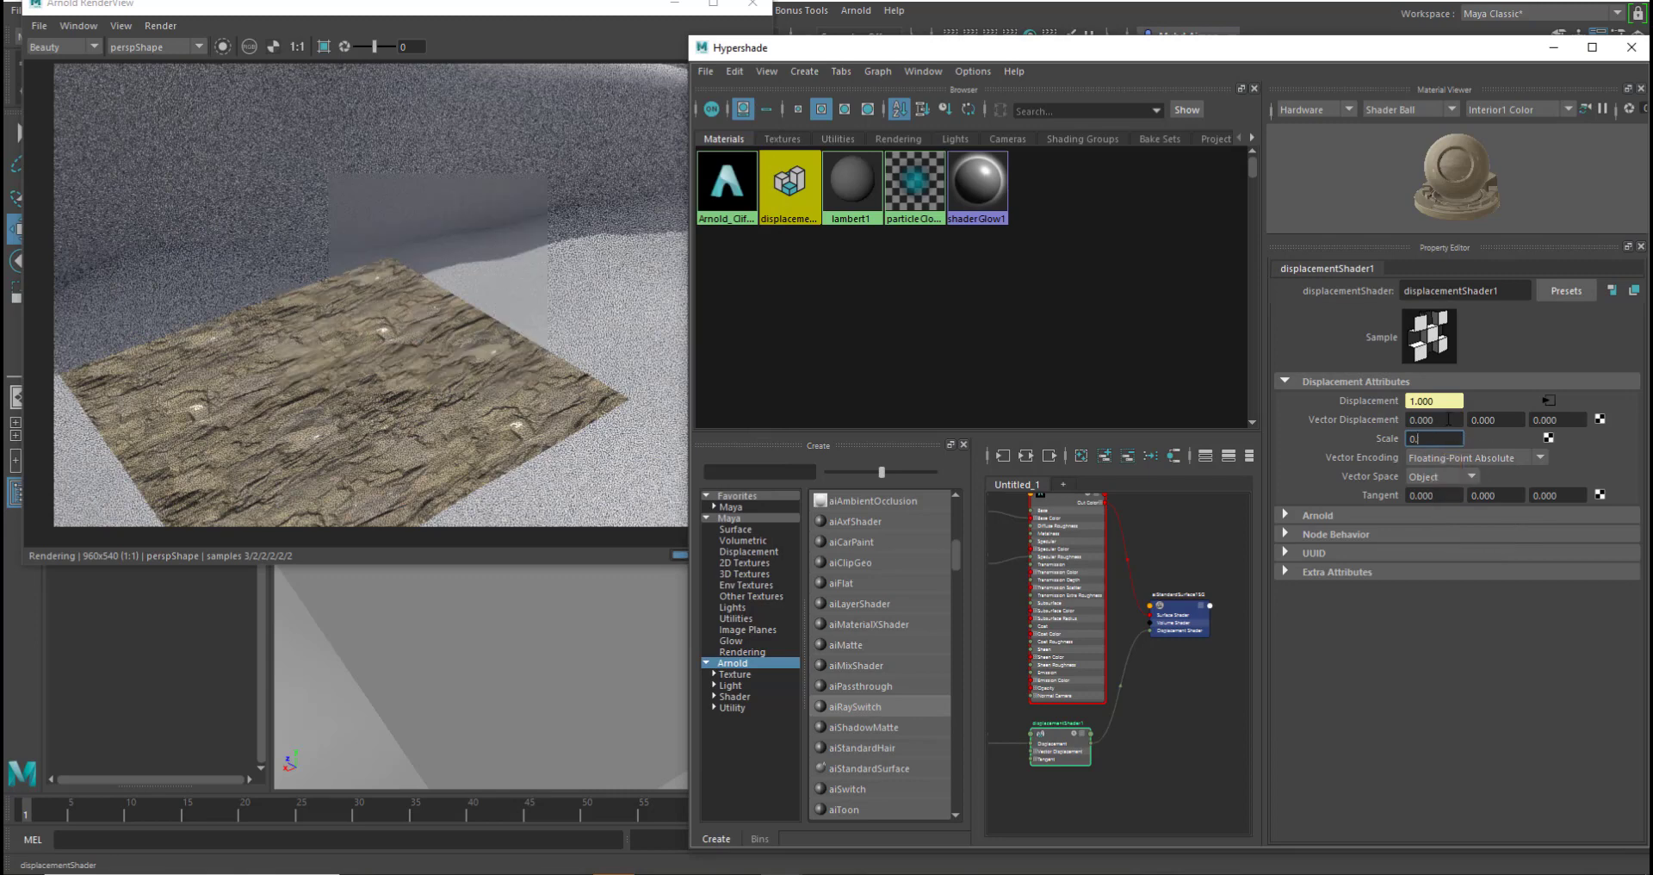
text(2)
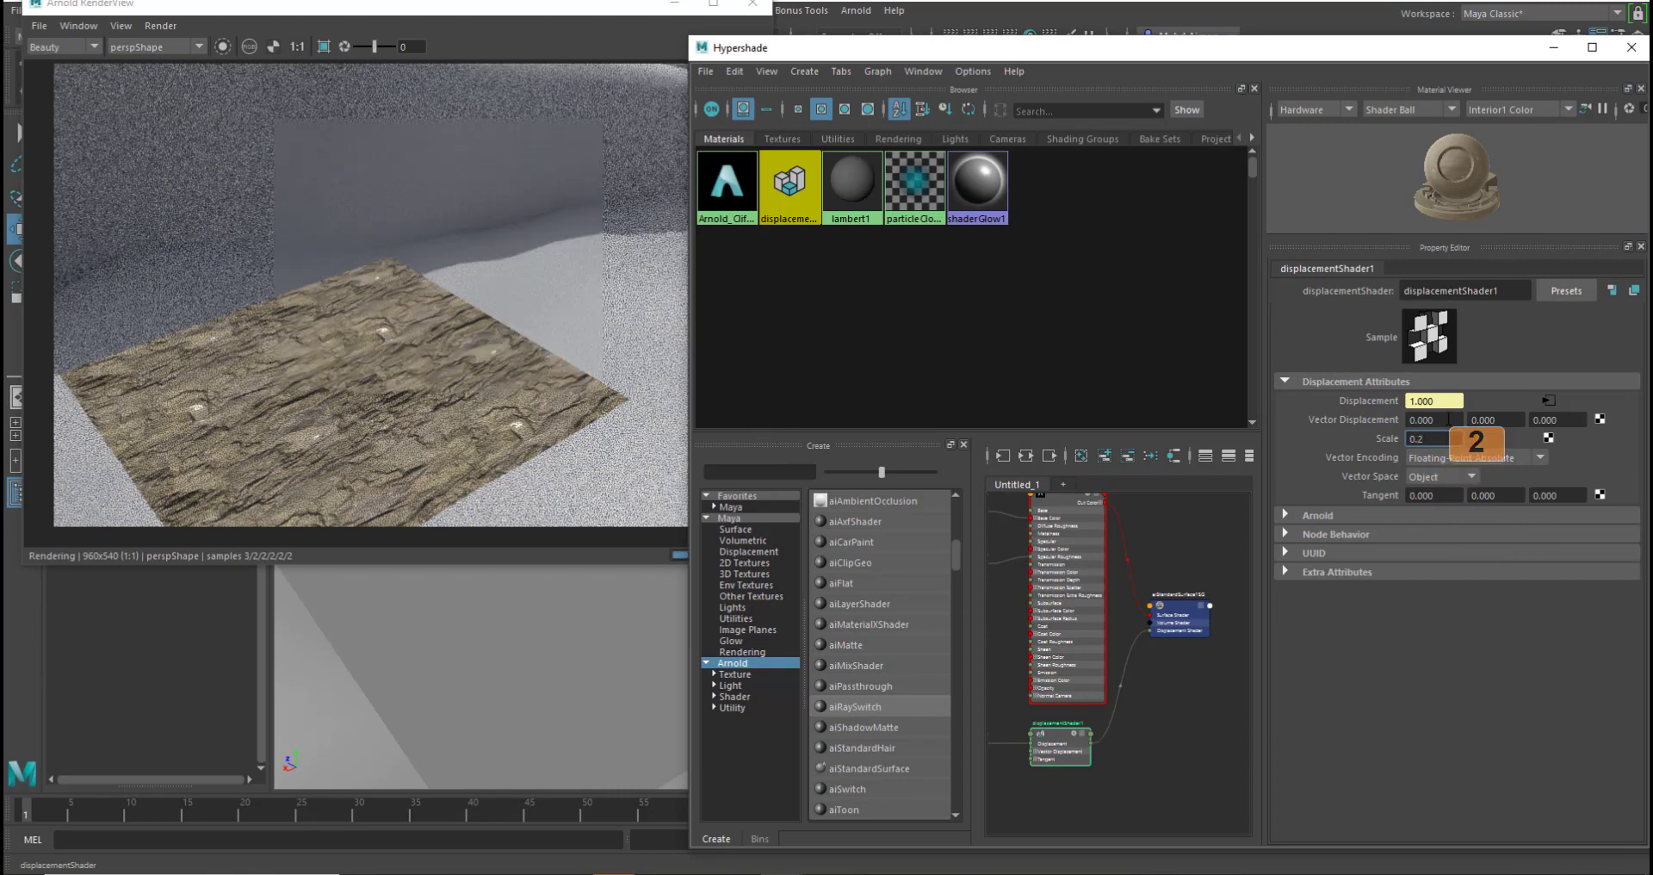
key(Return)
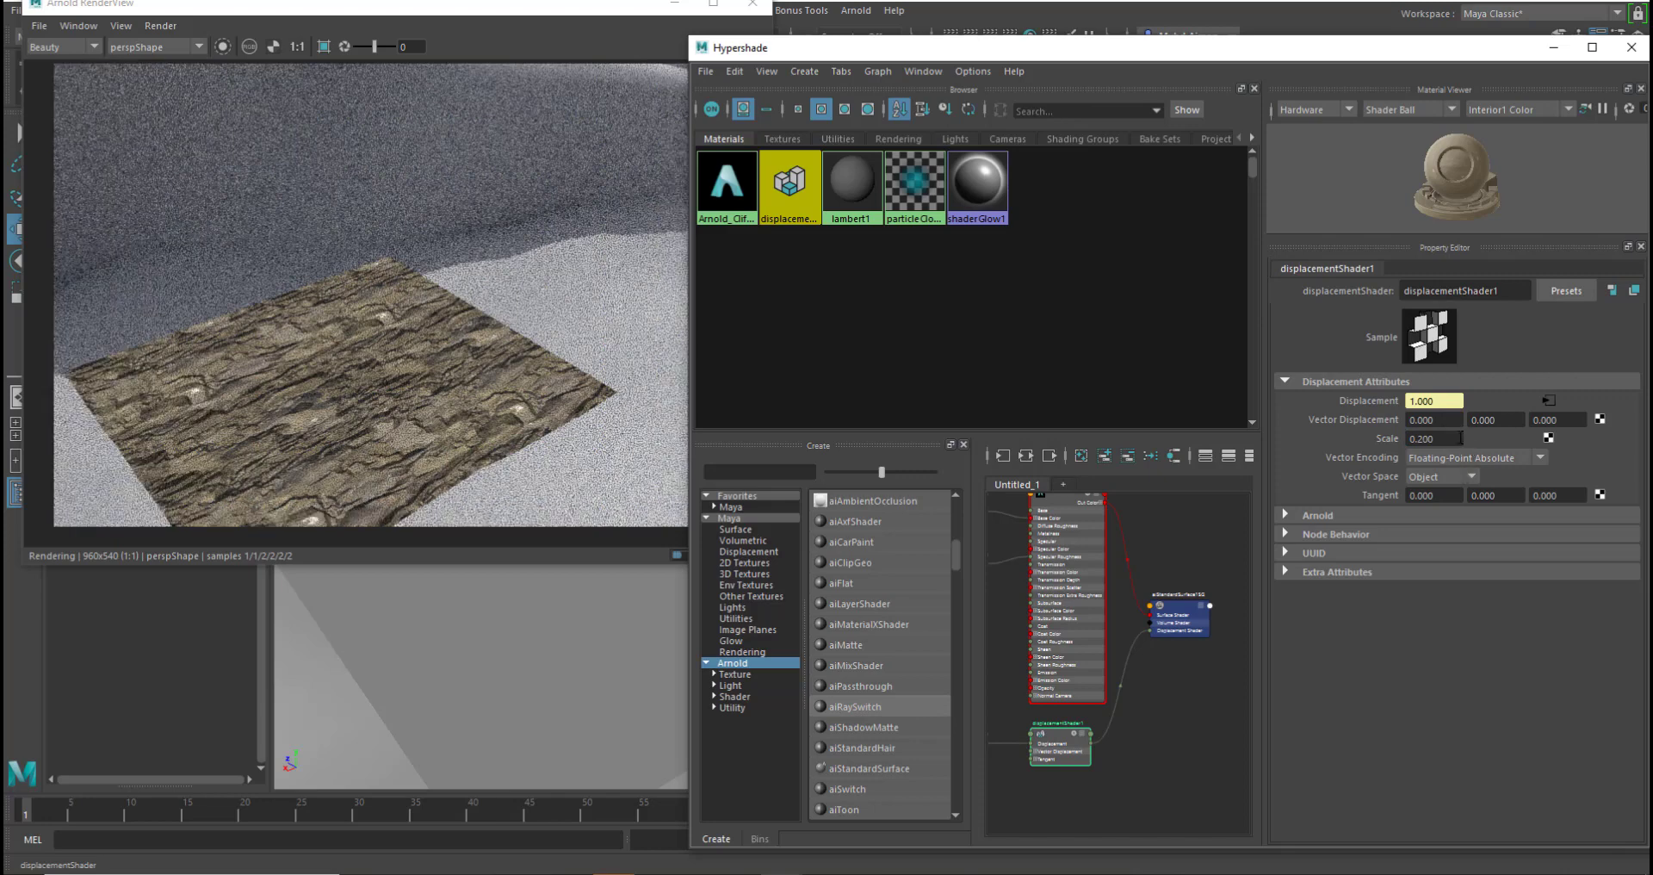
drag(1460, 438, 1423, 438)
text(3)
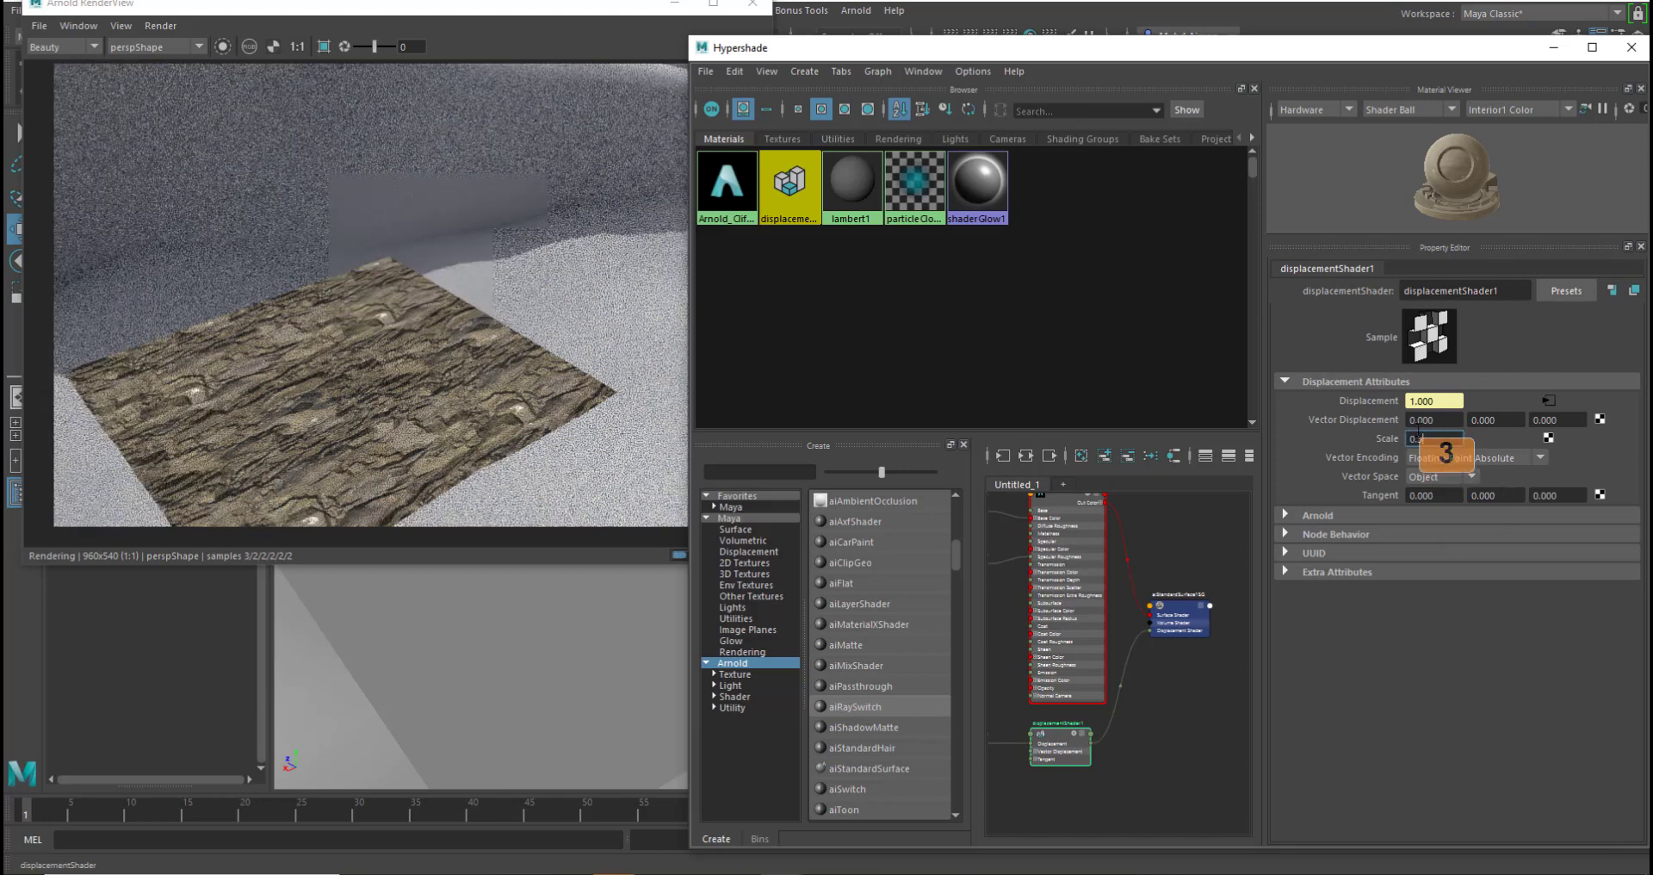
key(Return)
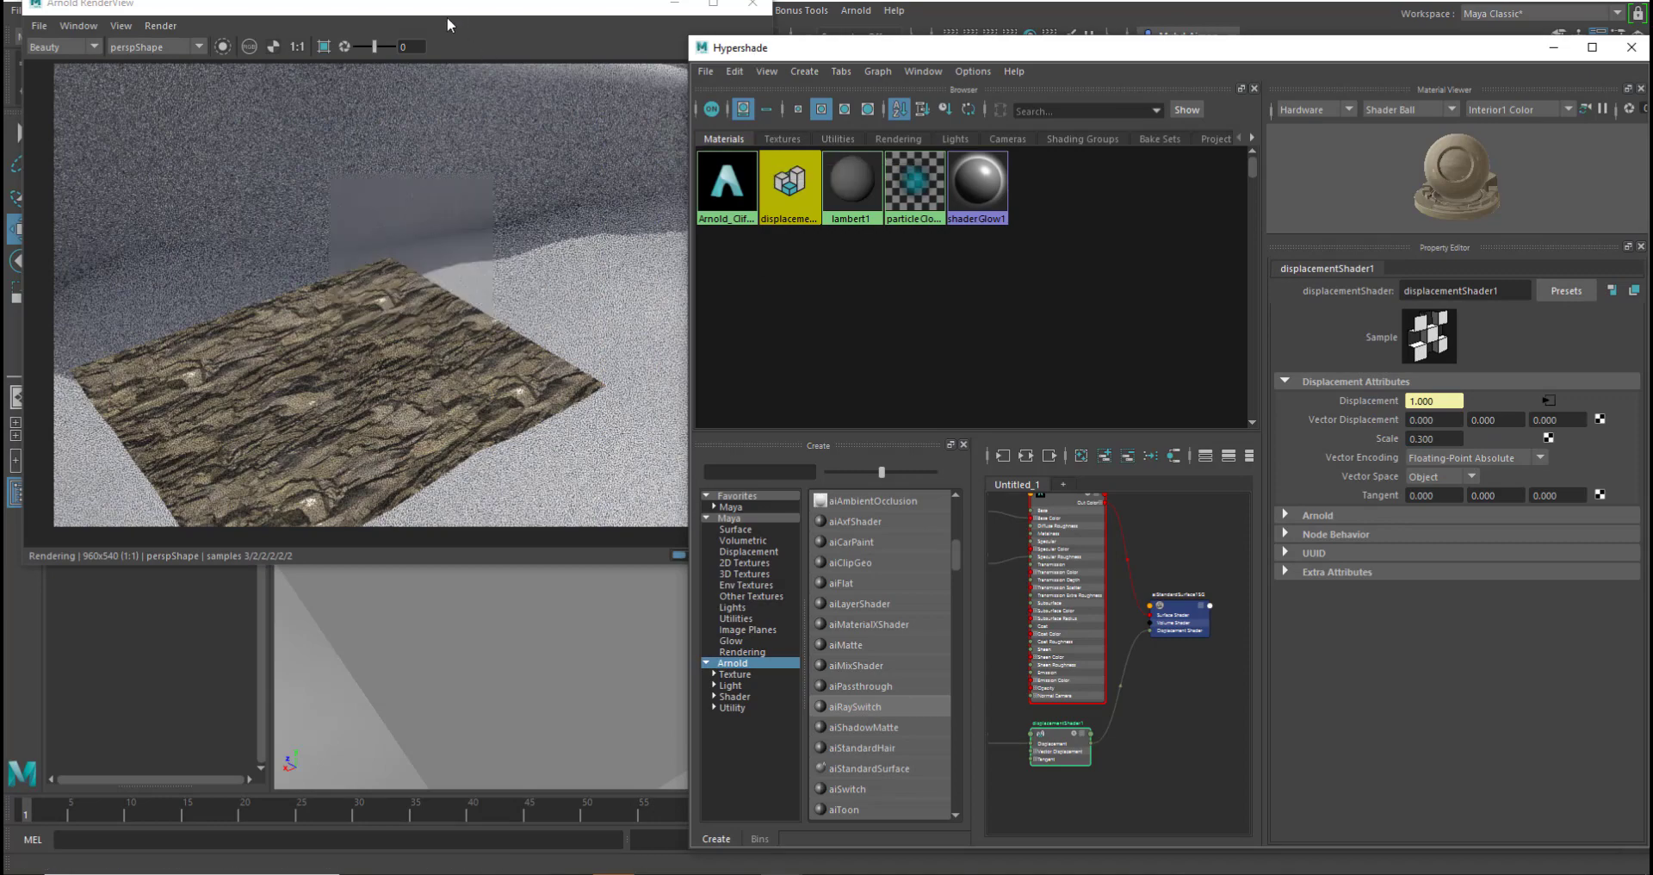
- Reframe the test plane in the perspective view and examine the relief of its displaced surface in the Arnold RenderView
drag(448, 11, 1177, 70)
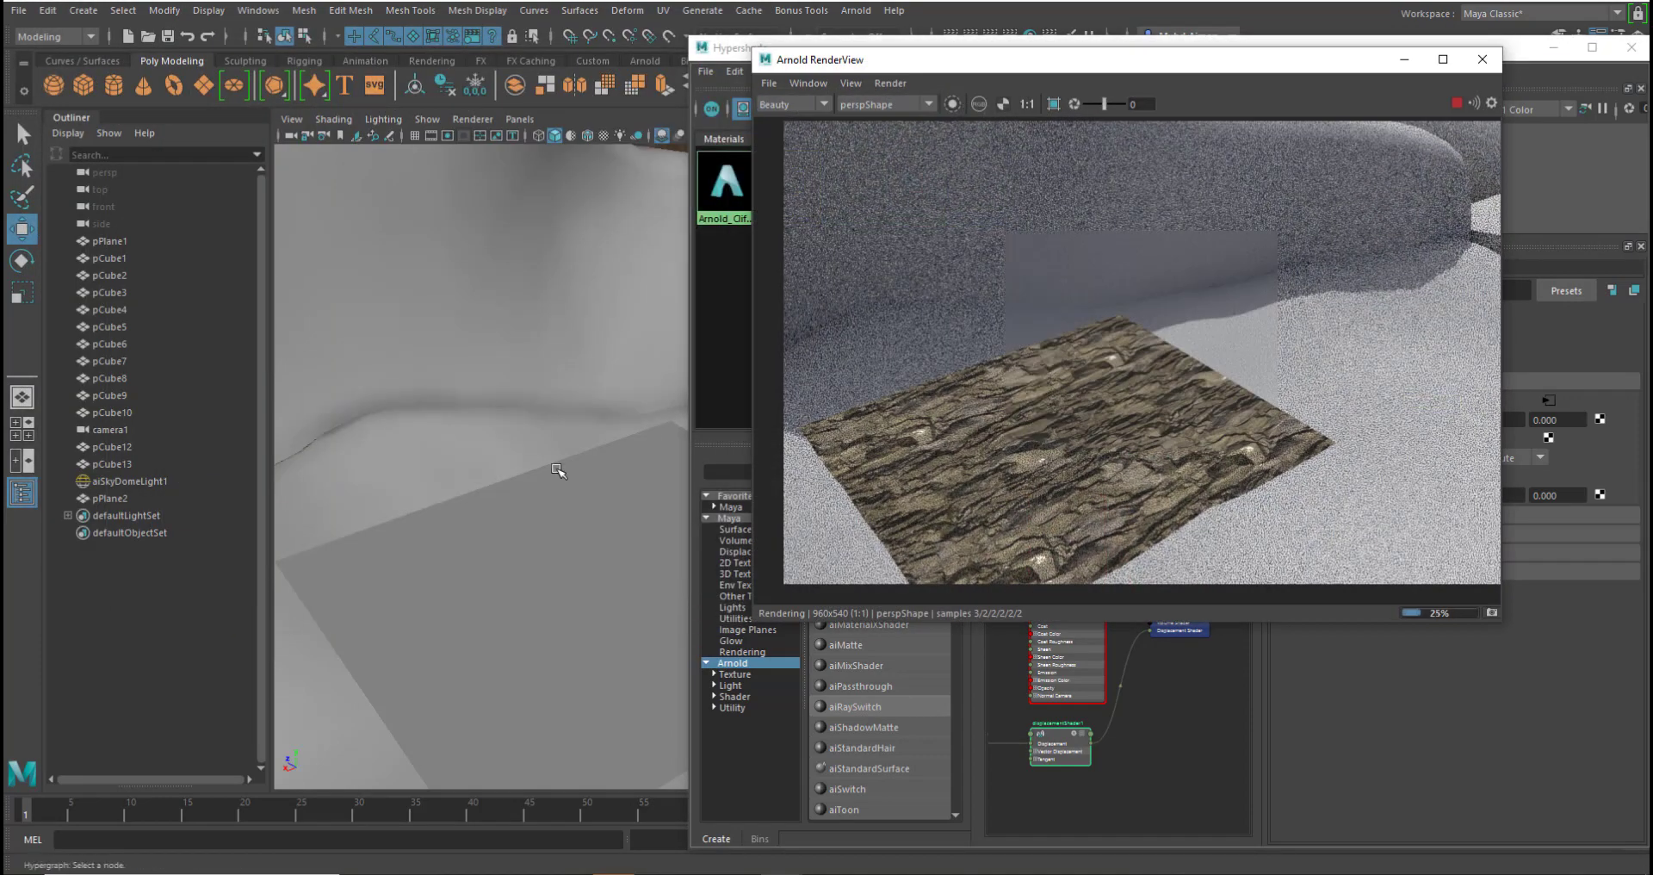
mouse_move(561, 469)
alt+mouse_down()
mouse_move(594, 493)
mouse_move(582, 462)
mouse_move(583, 480)
mouse_move(569, 473)
alt+mouse_up()
mouse_move(569, 474)
alt+right_down()
mouse_move(575, 441)
mouse_move(579, 460)
alt+right_up()
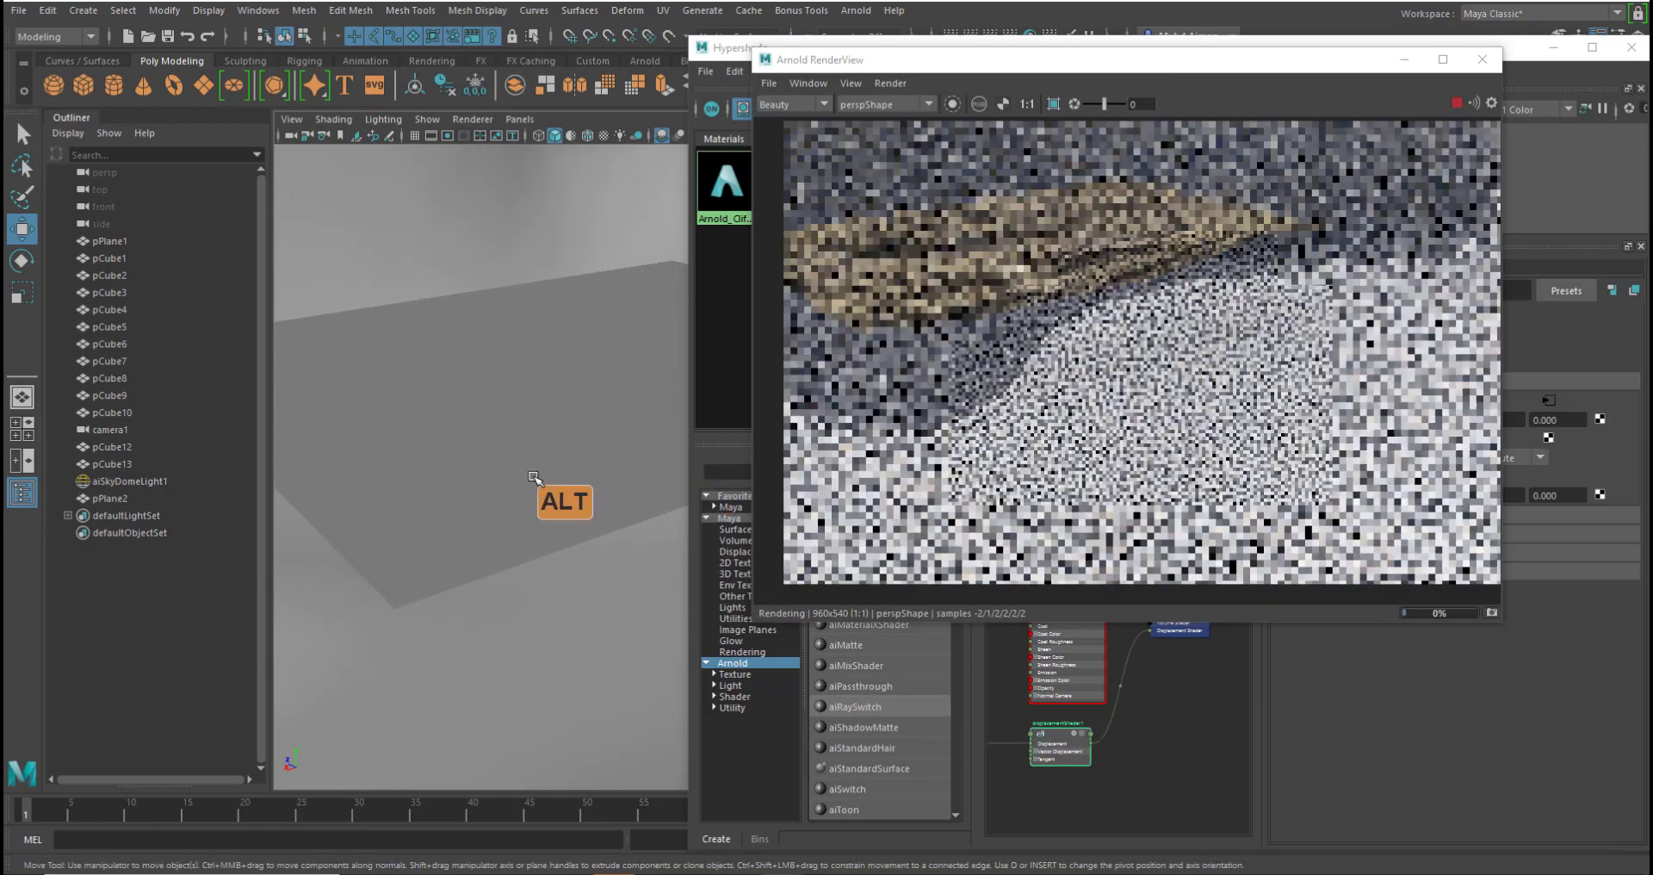
alt+middle_drag(536, 479, 568, 504)
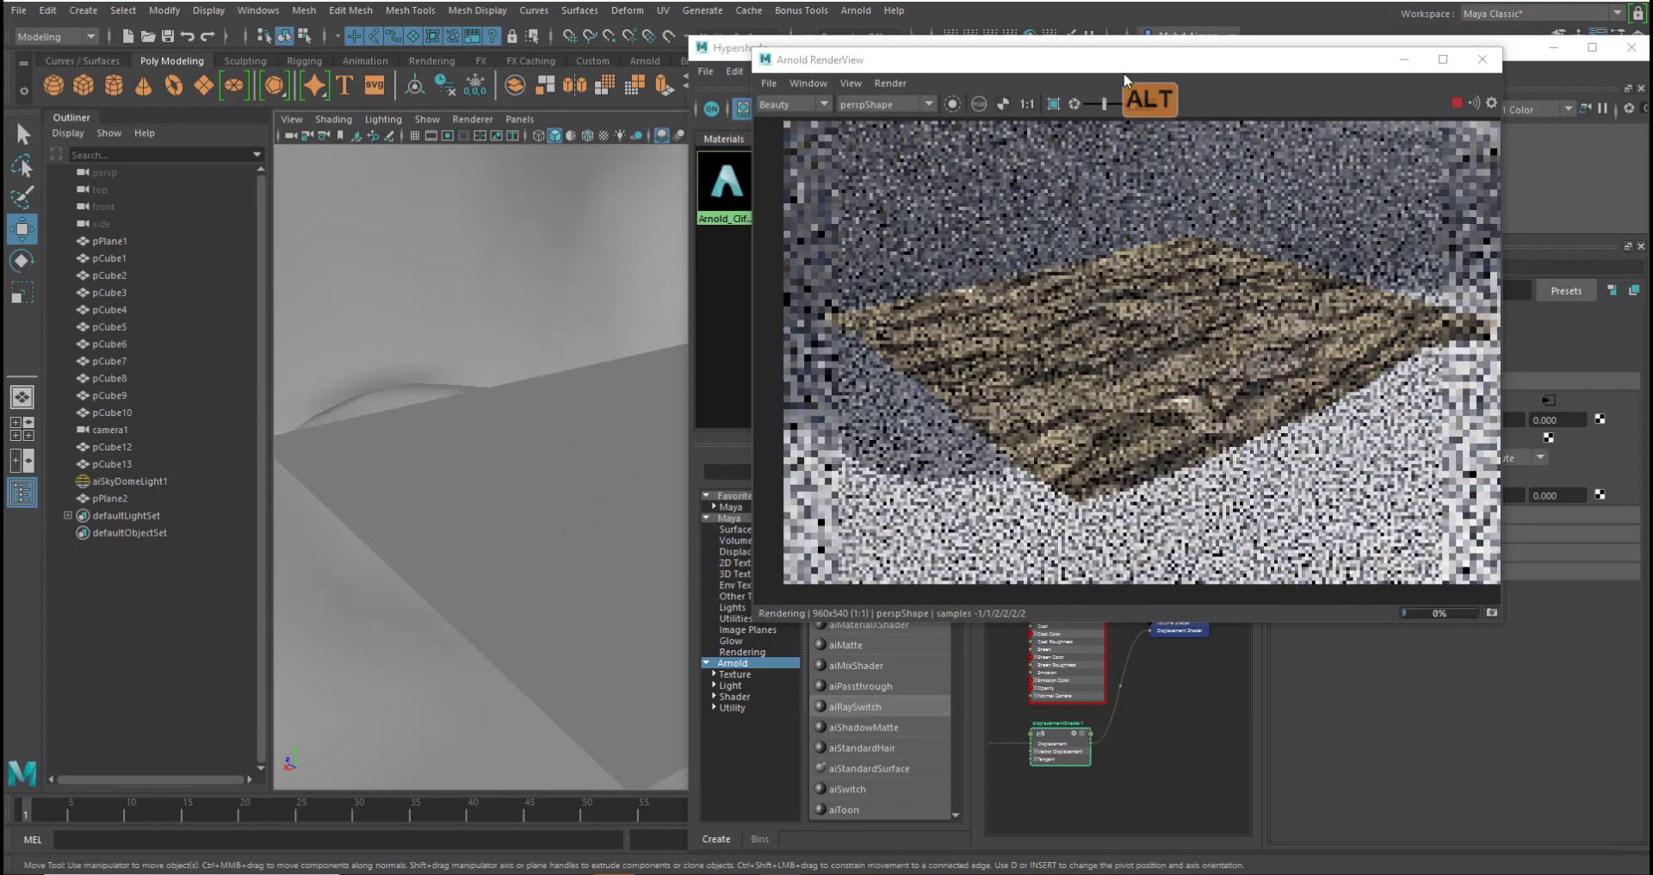
drag(1116, 64, 346, 24)
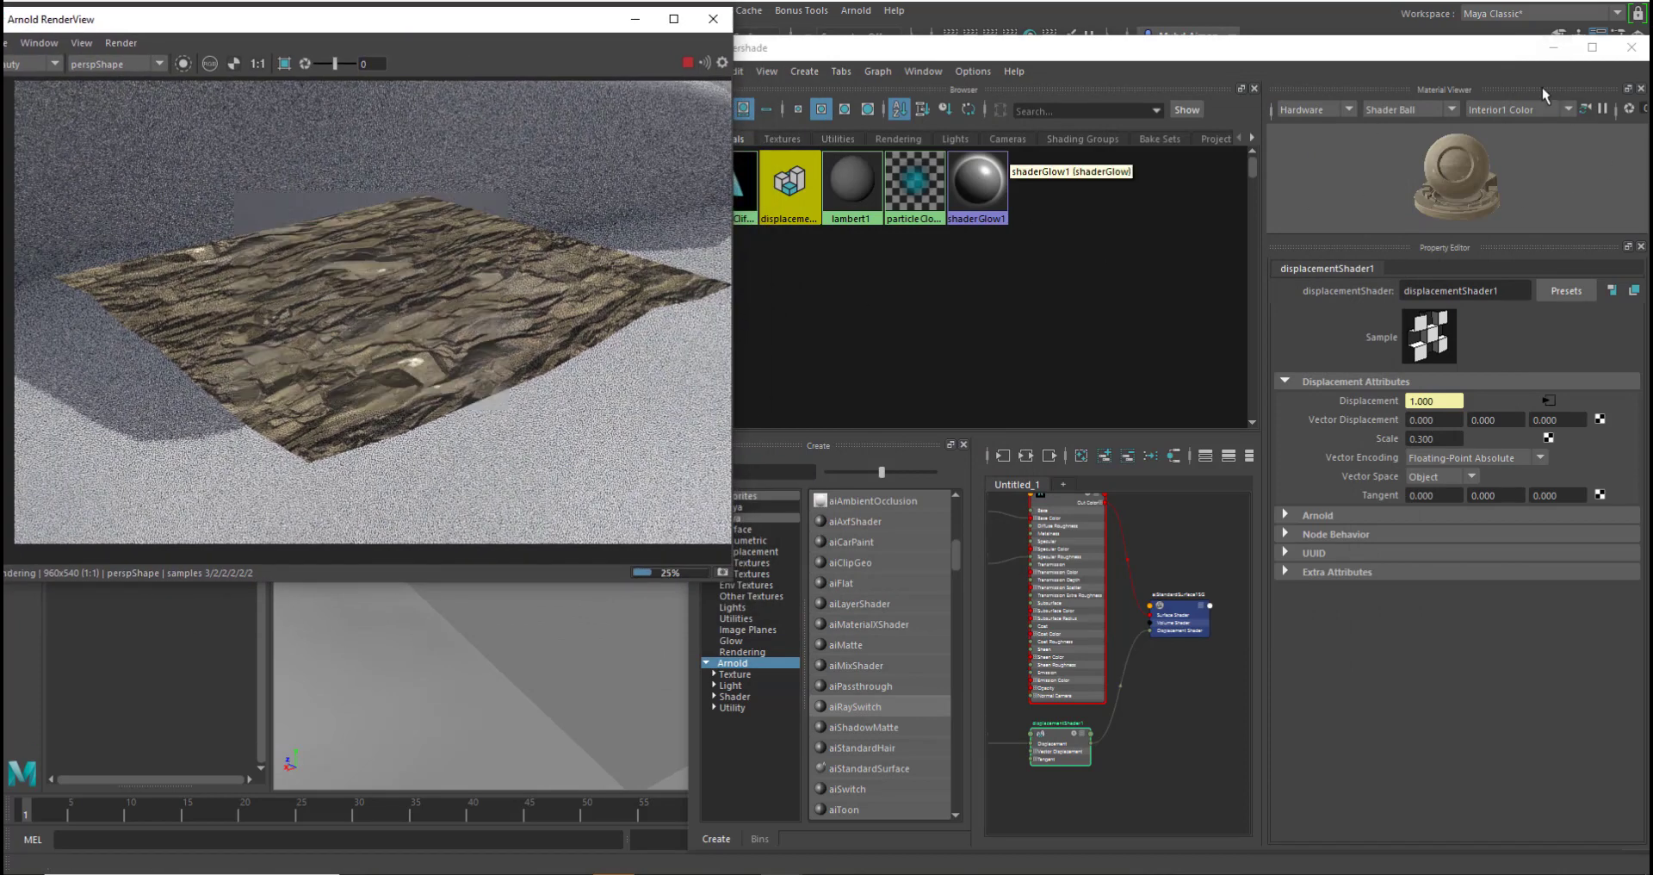
- Minimize the Hypershade, select the test plane pPlane2 and set its Arnold subdivision type to catclark
click(1553, 48)
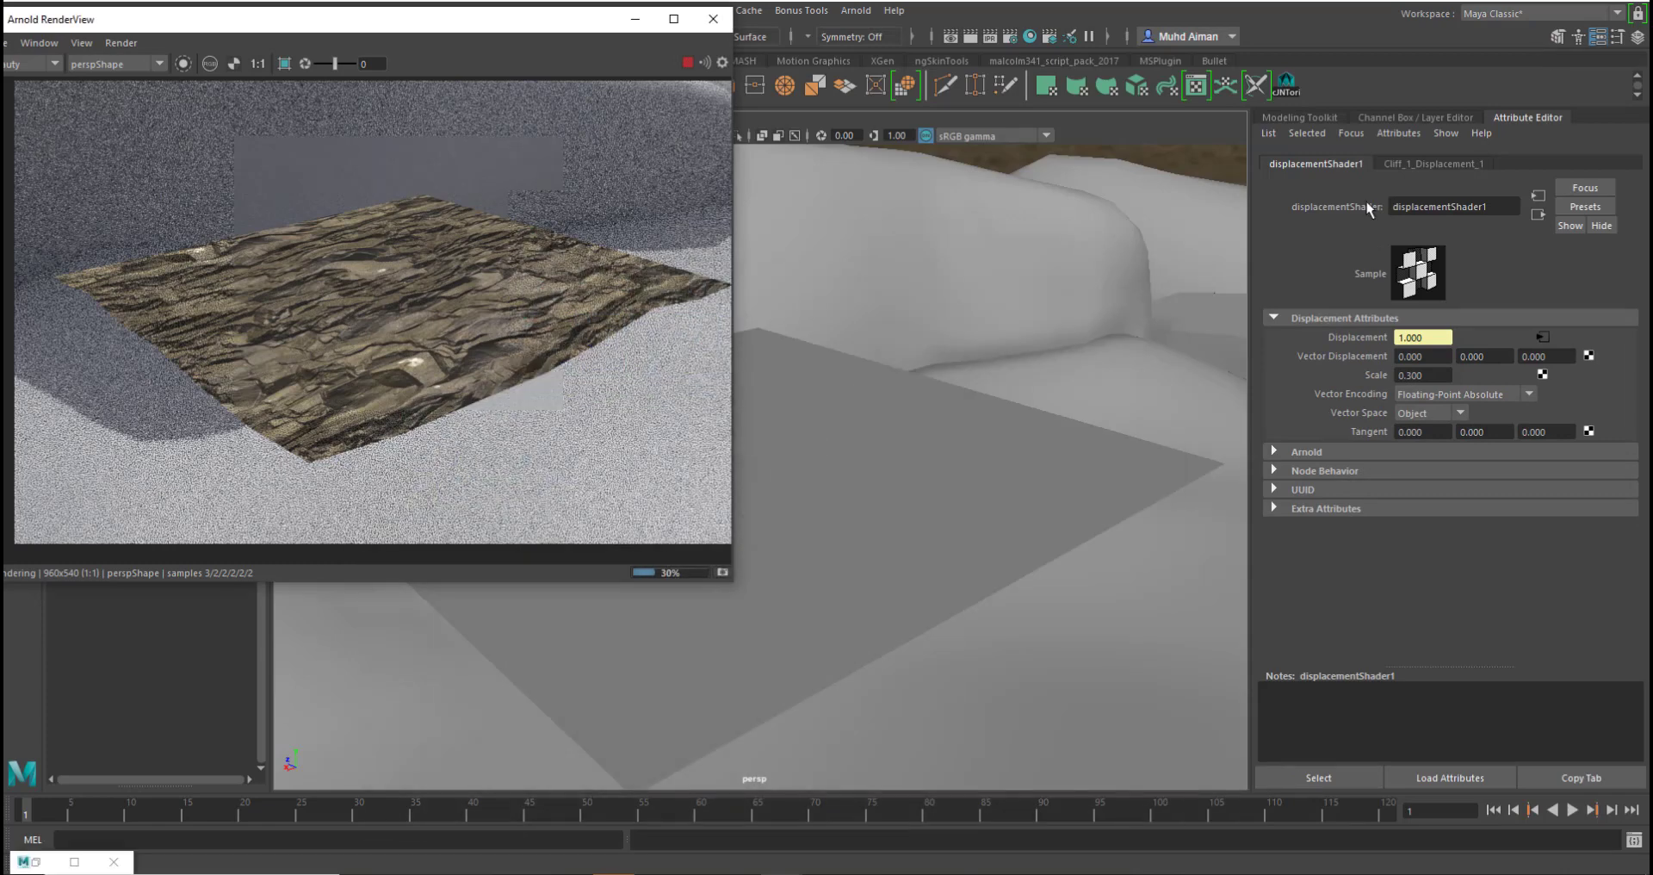
click(1047, 466)
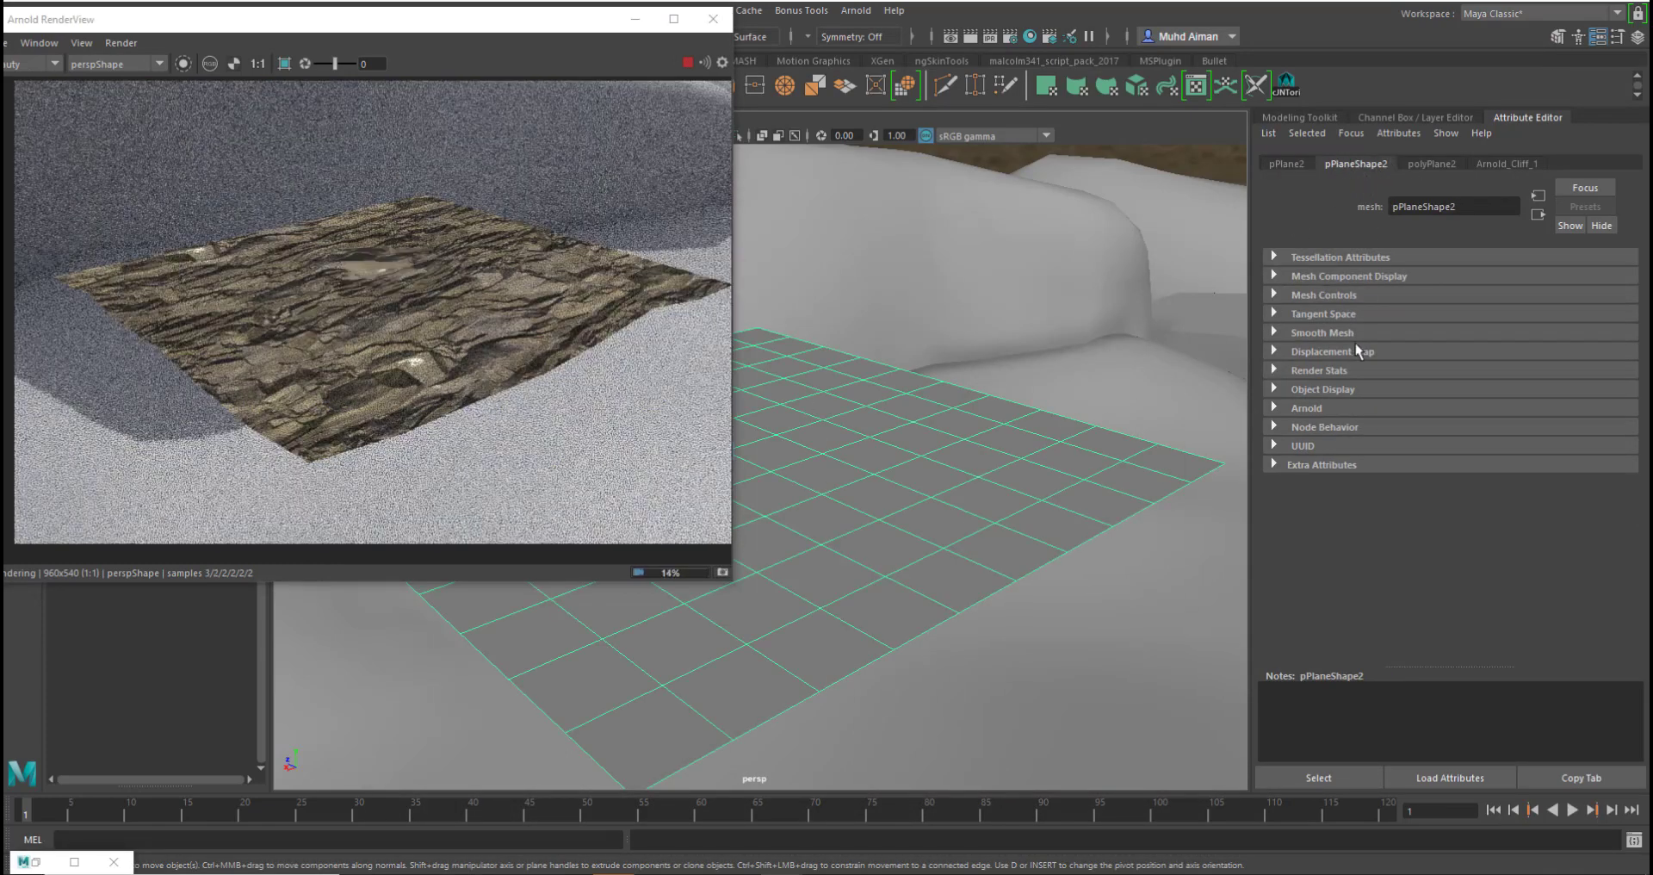
click(1274, 410)
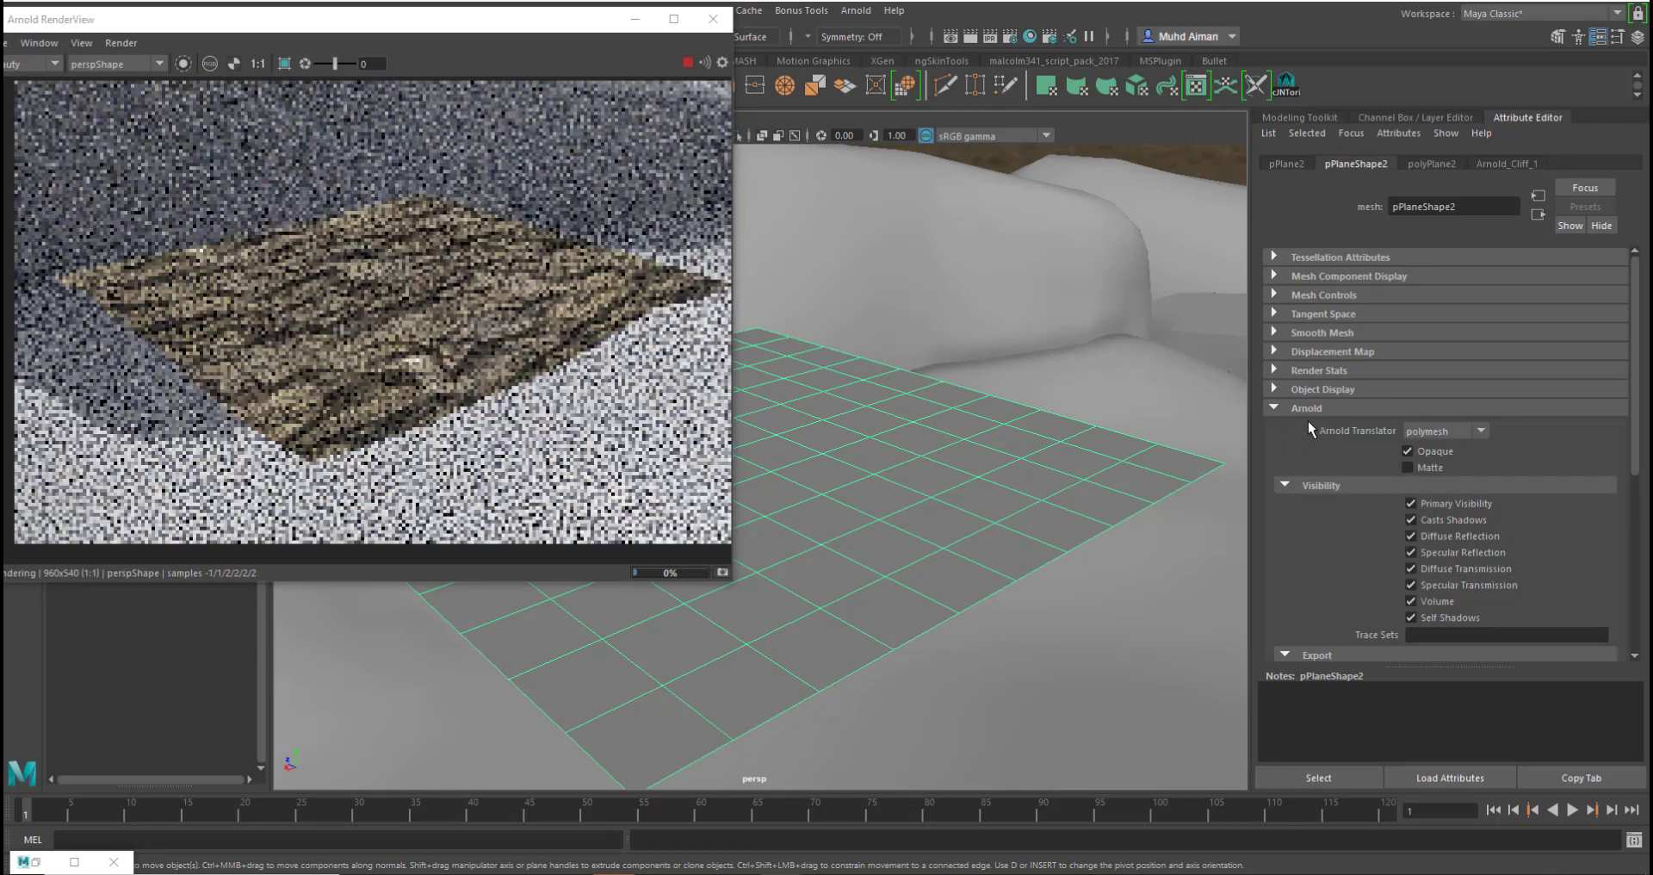
scroll(1308, 425, down, 5)
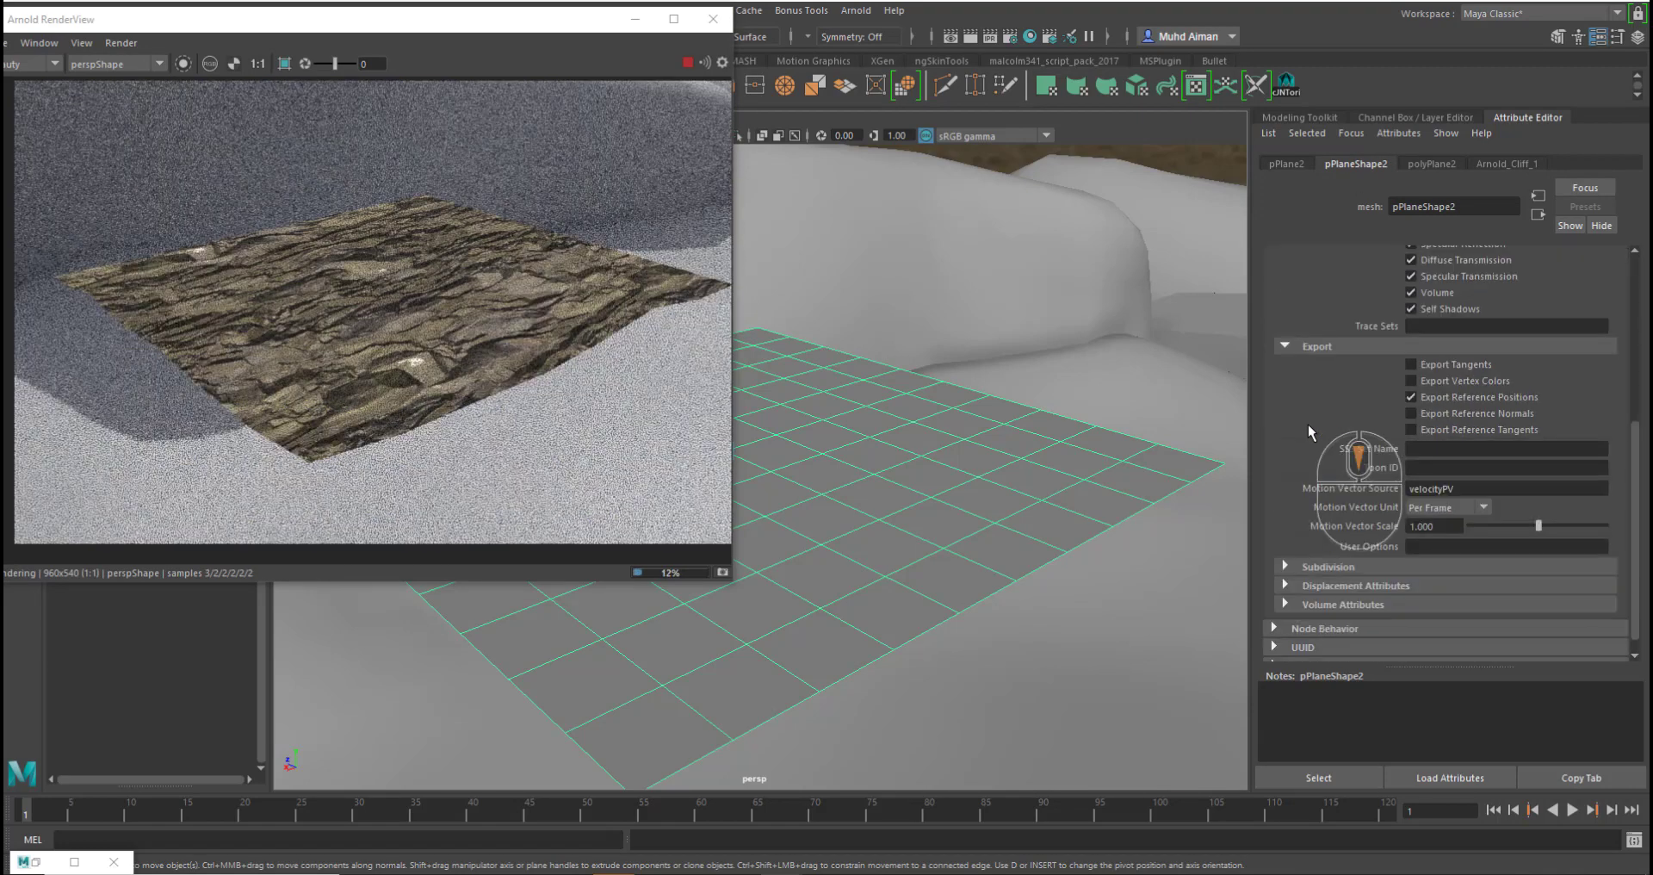
click(1286, 567)
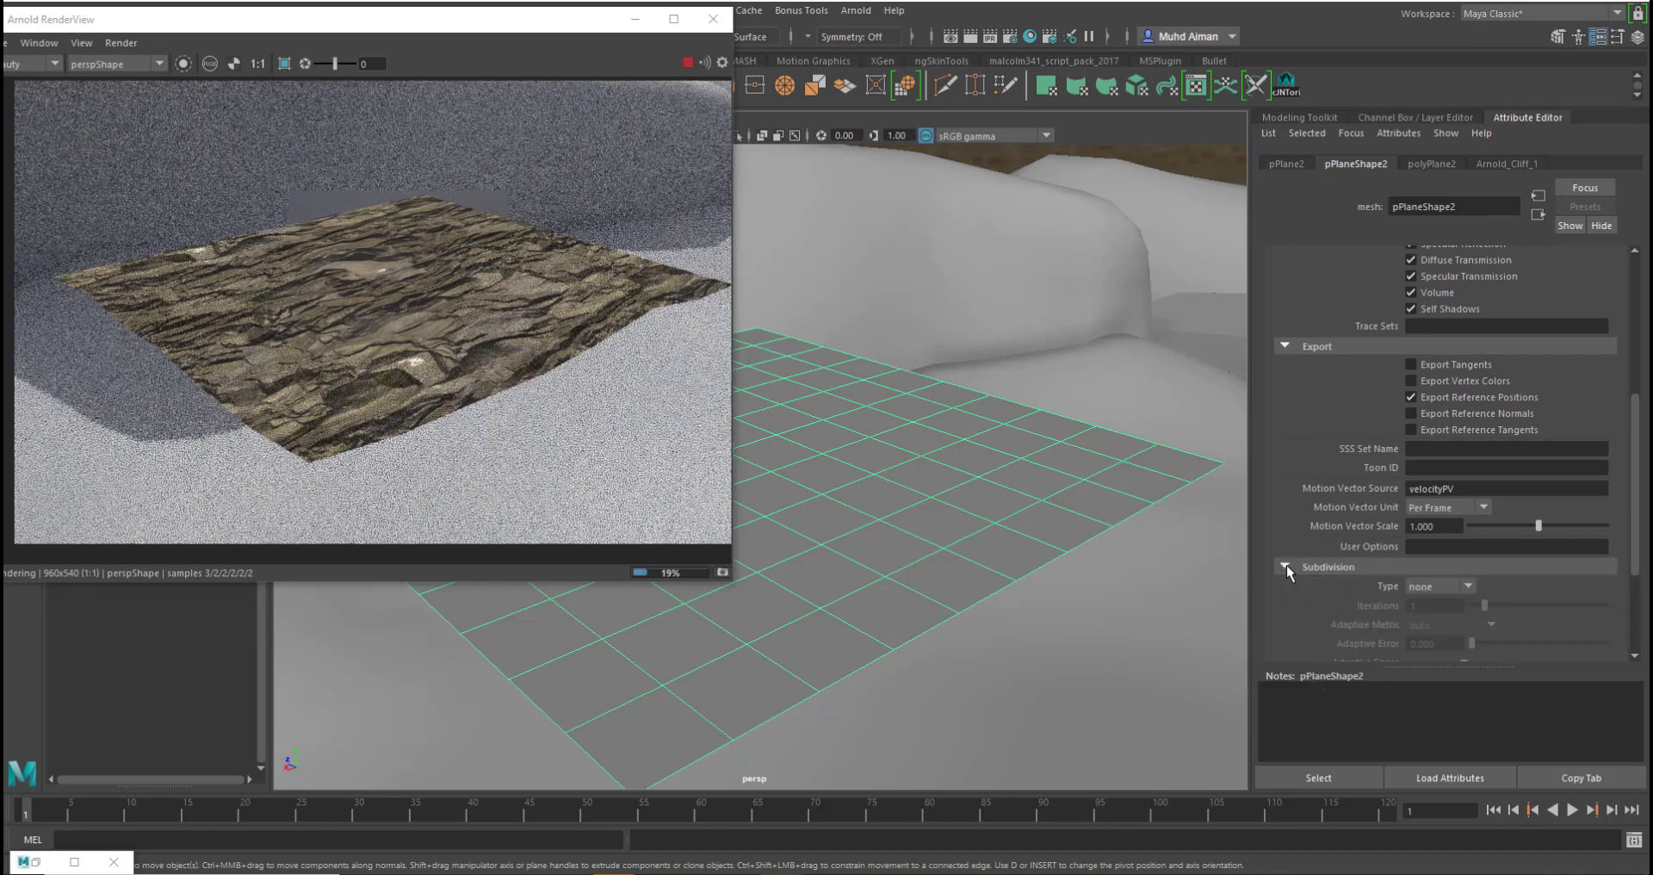
click(1448, 587)
click(1445, 622)
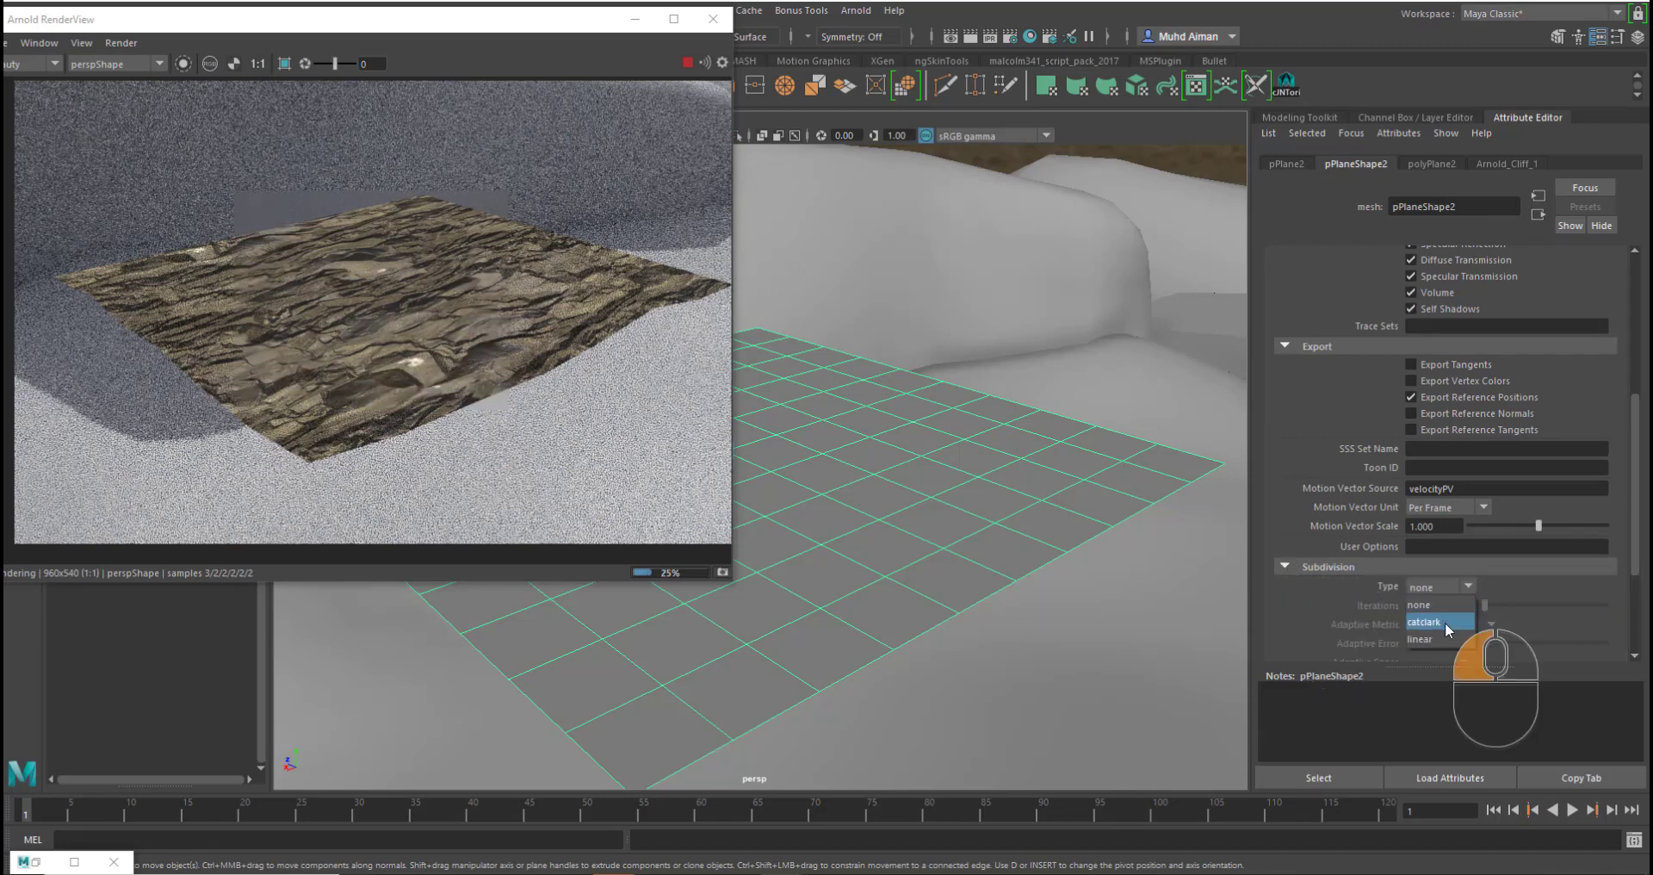
- Set the Arnold subdivision iterations of pPlaneShape2 to 4
scroll(1392, 570, down, 2)
double_click(1434, 554)
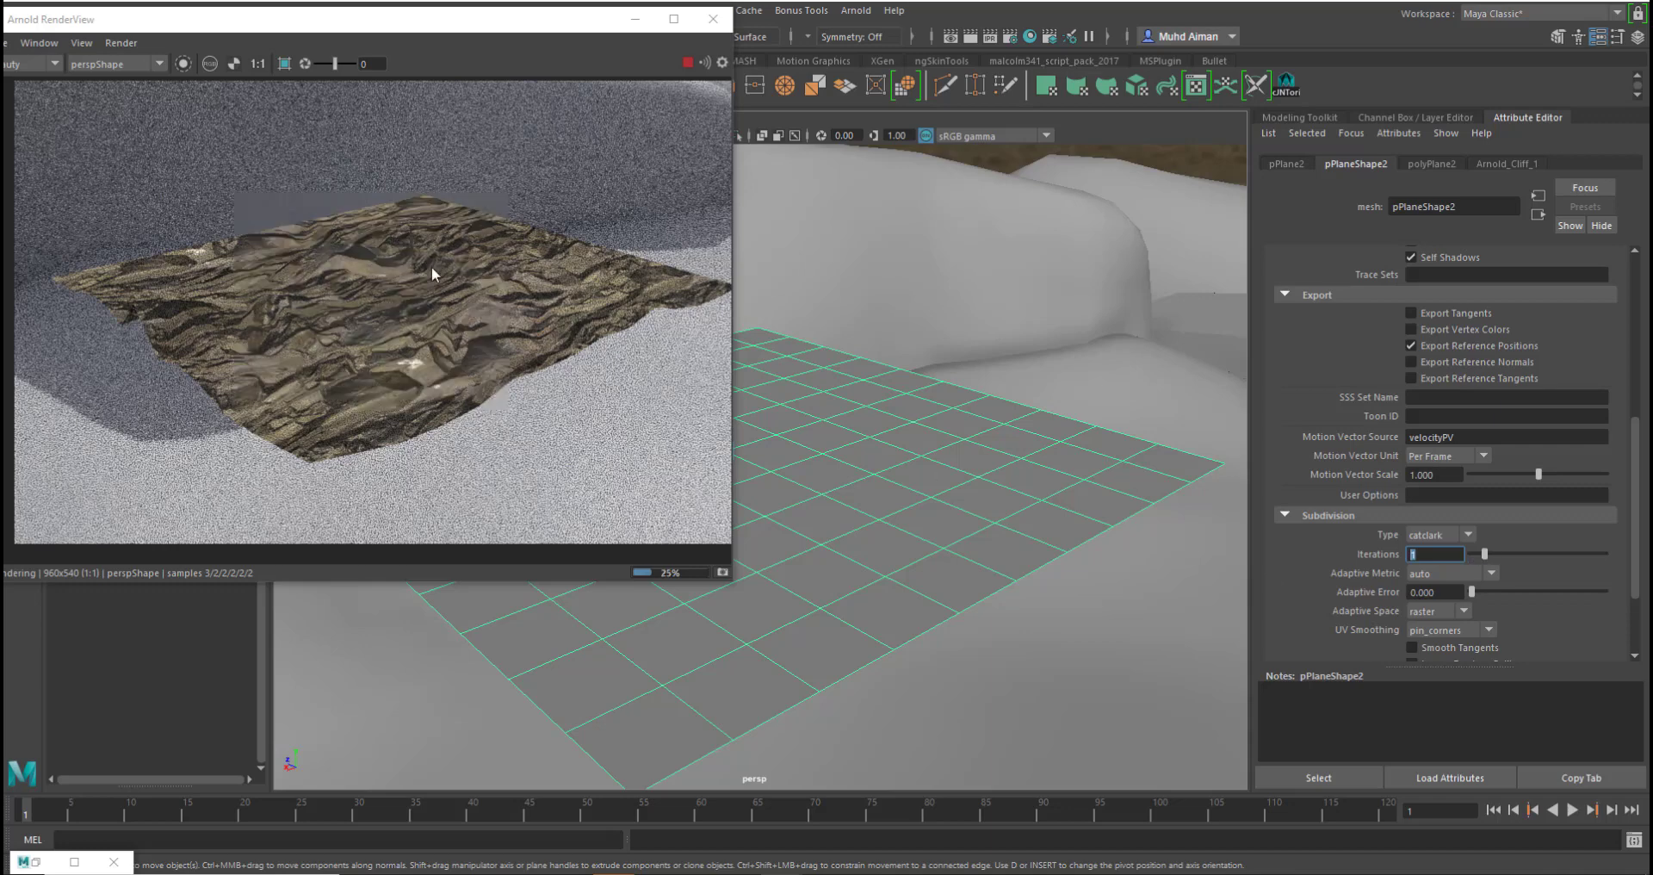
drag(1483, 562, 1443, 559)
drag(1487, 558, 1532, 566)
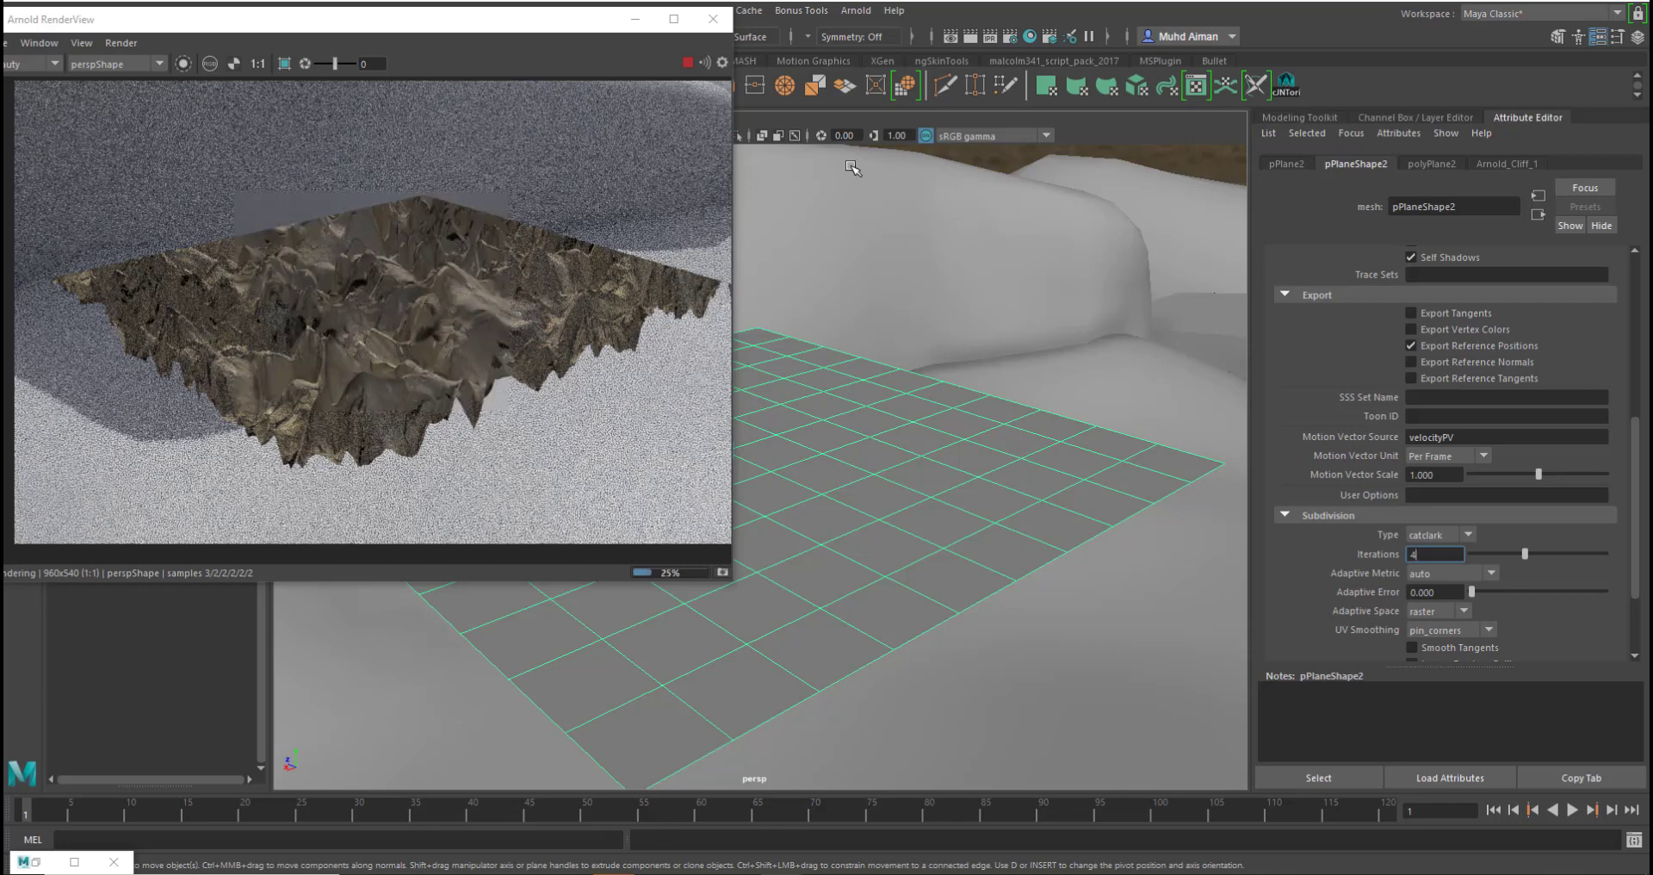
- Reopen the Hypershade, set the scale of displacementShader1 to 0.1 and minimize the Hypershade
click(1030, 37)
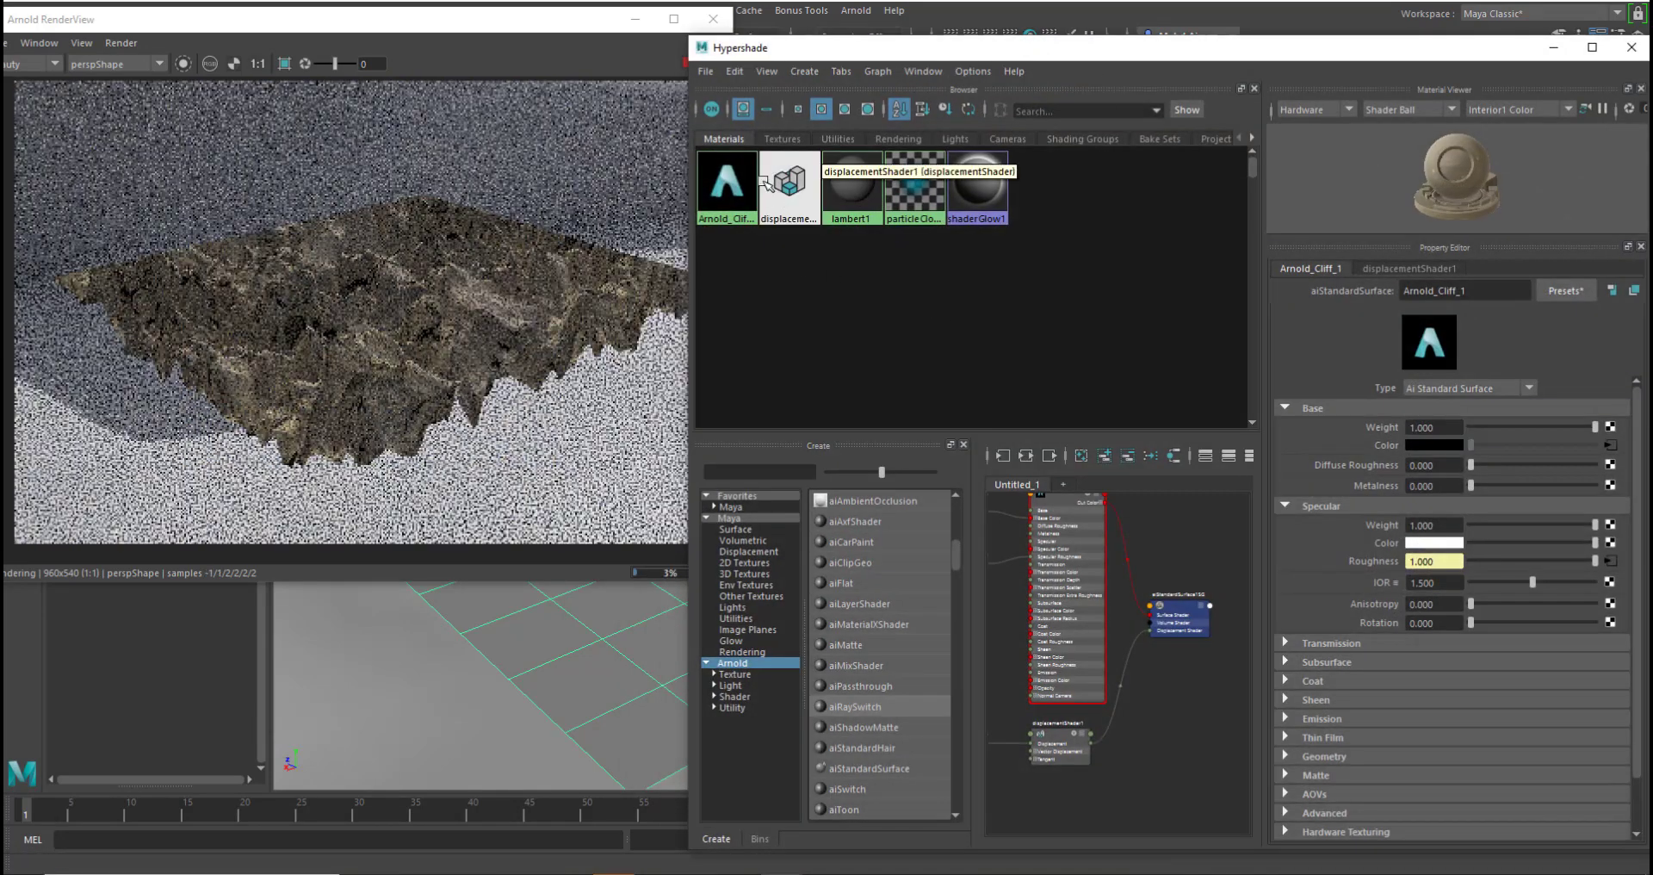
scroll(1175, 692, up, 1)
scroll(1175, 692, up, 1)
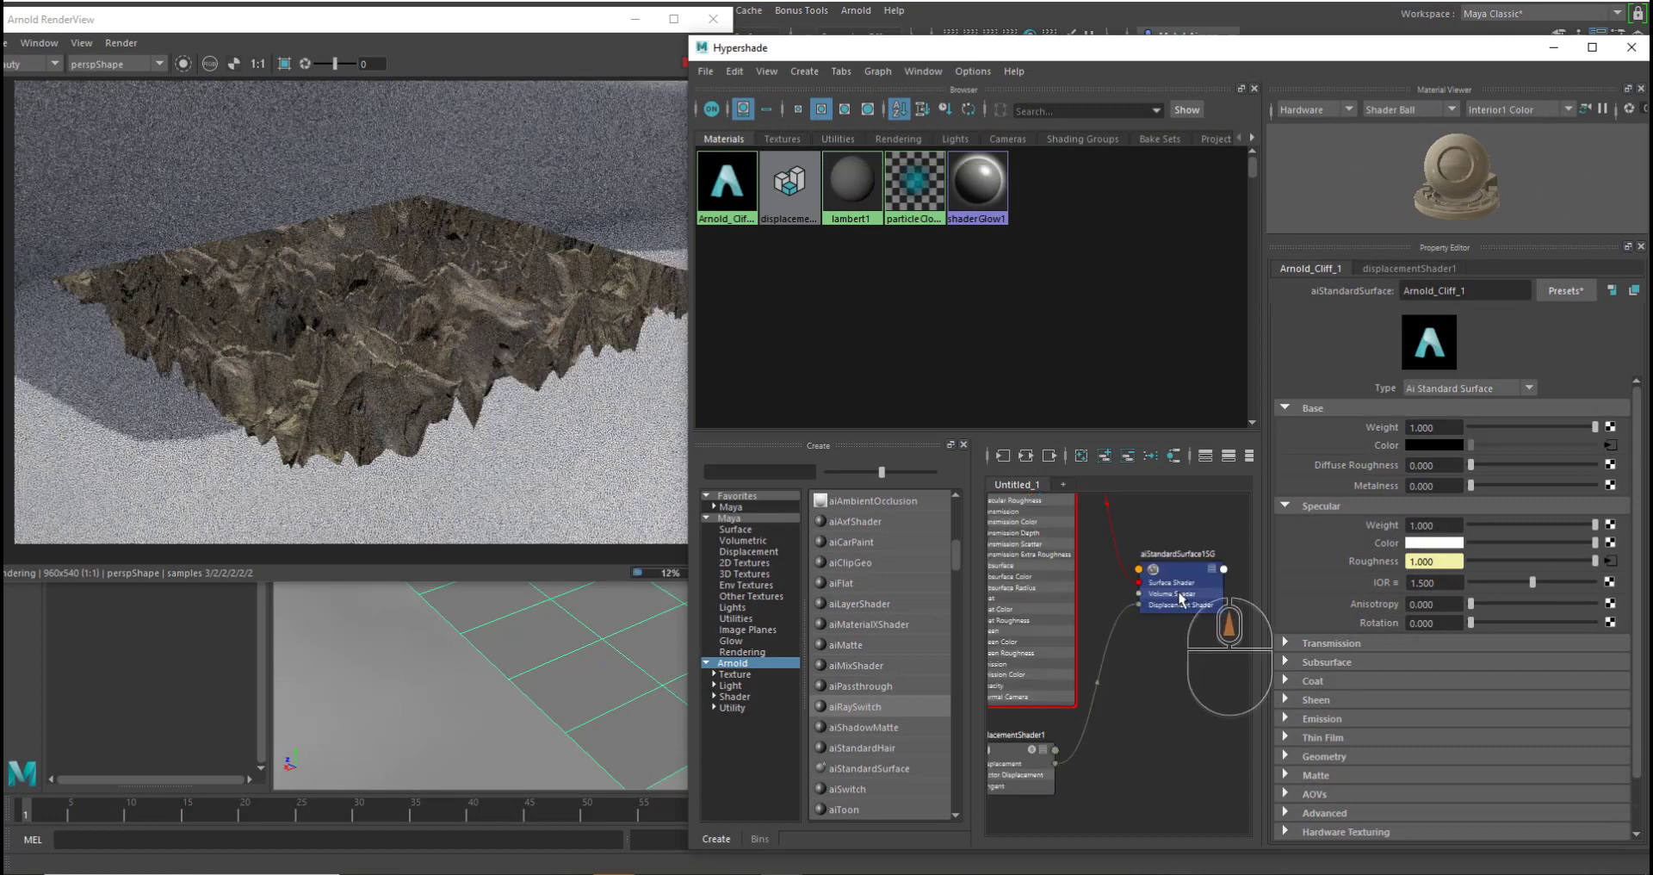
alt+middle_drag(1067, 763, 1116, 745)
click(1087, 763)
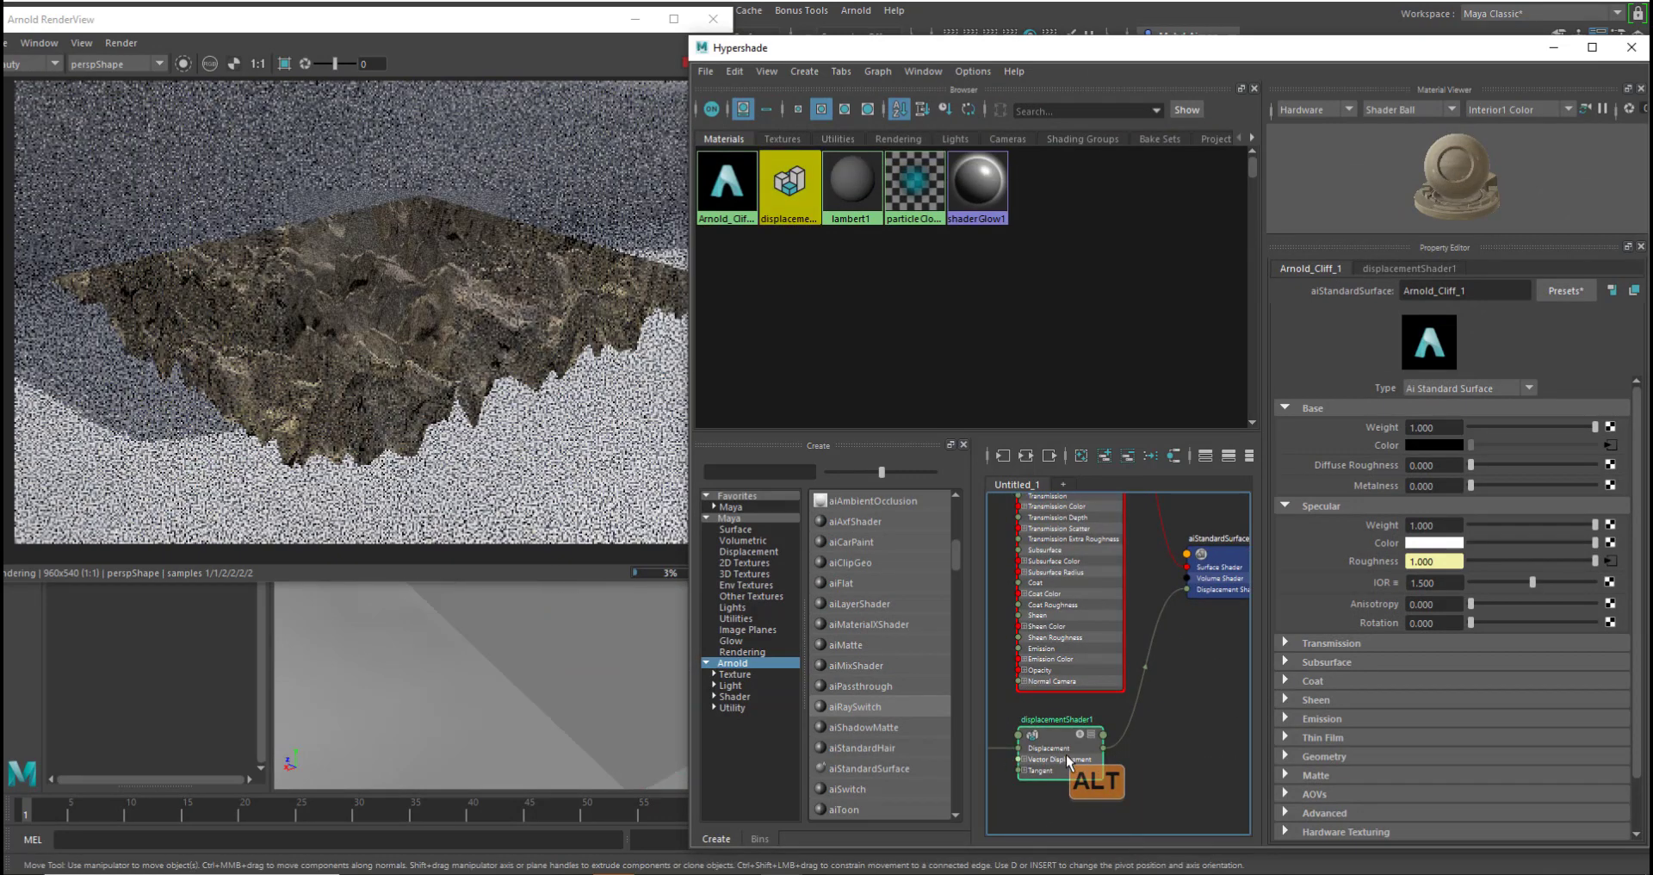
click(1428, 437)
double_click(1429, 438)
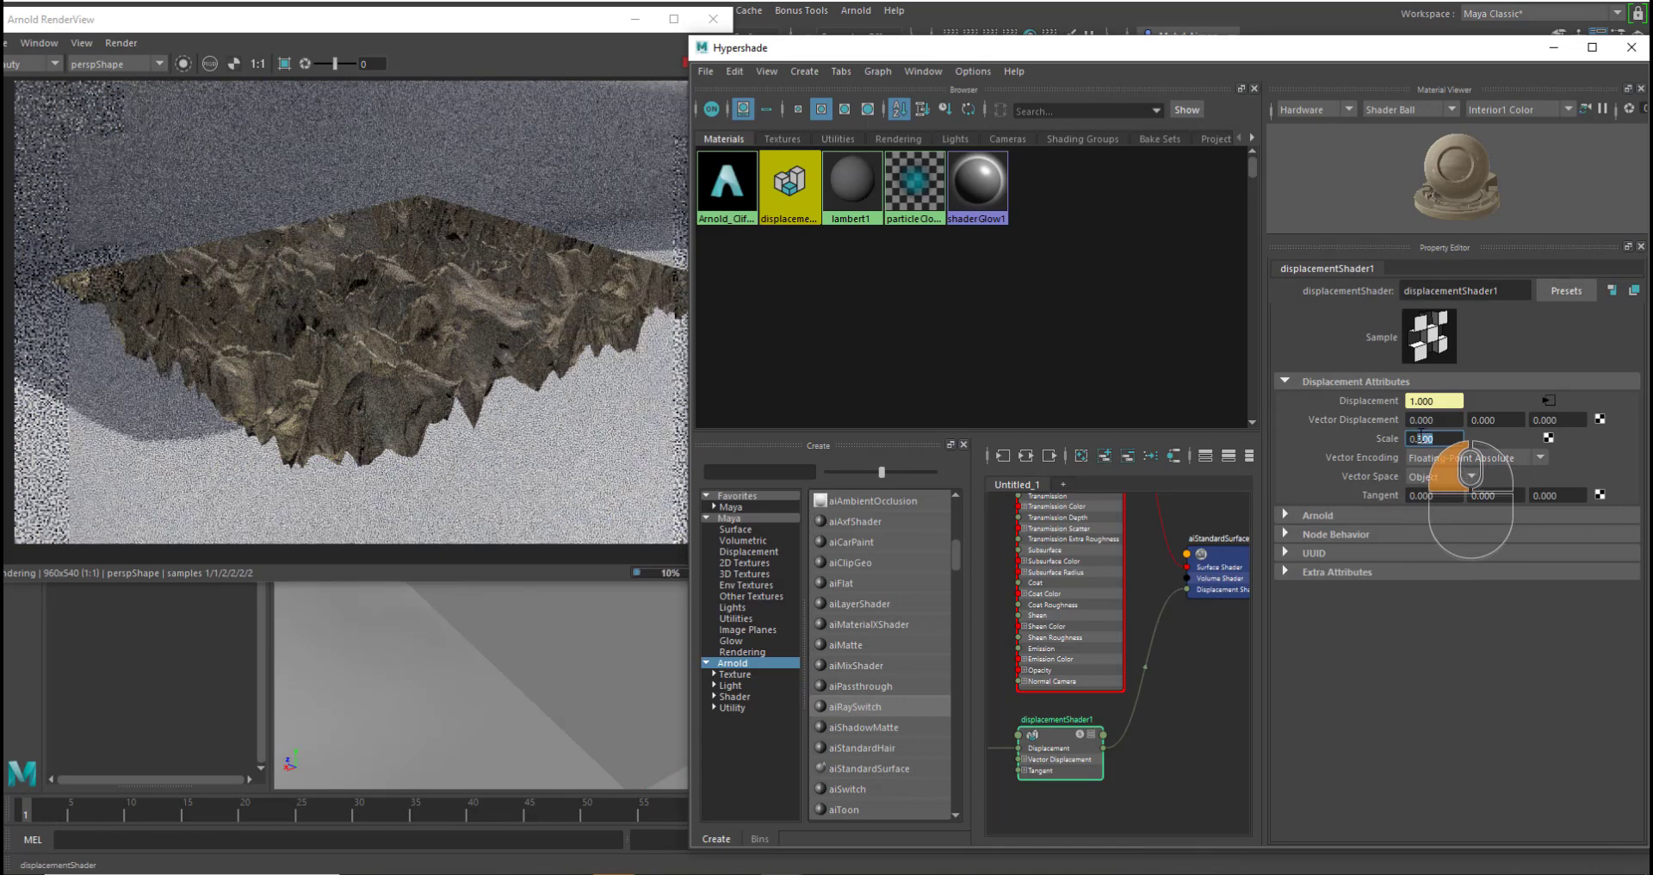
text(1)
key(Return)
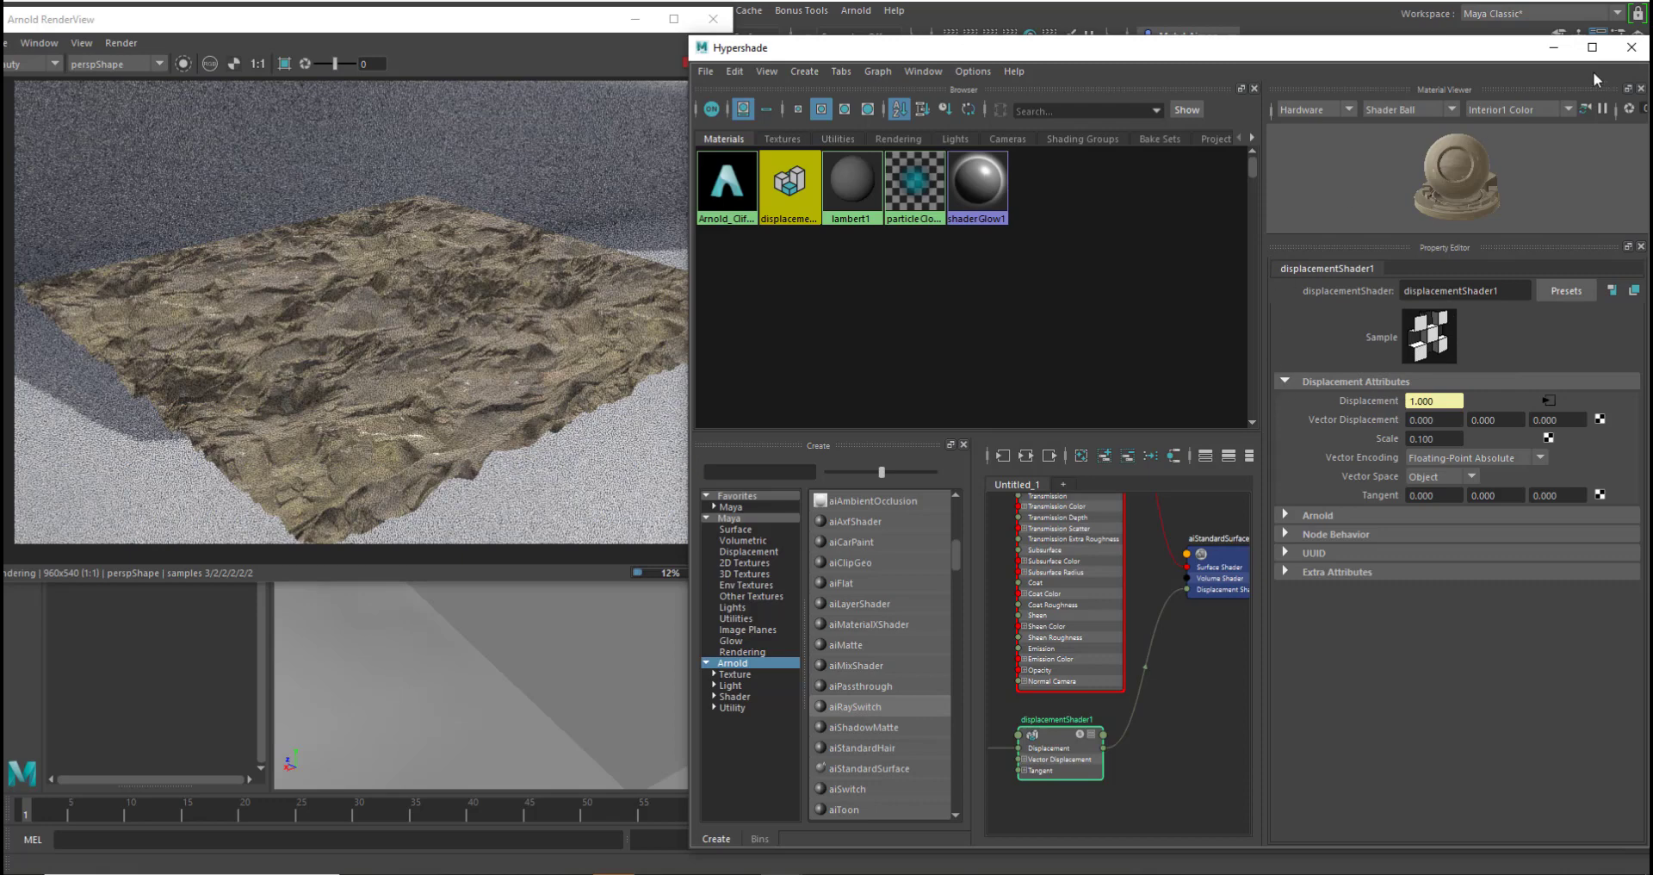
click(1554, 48)
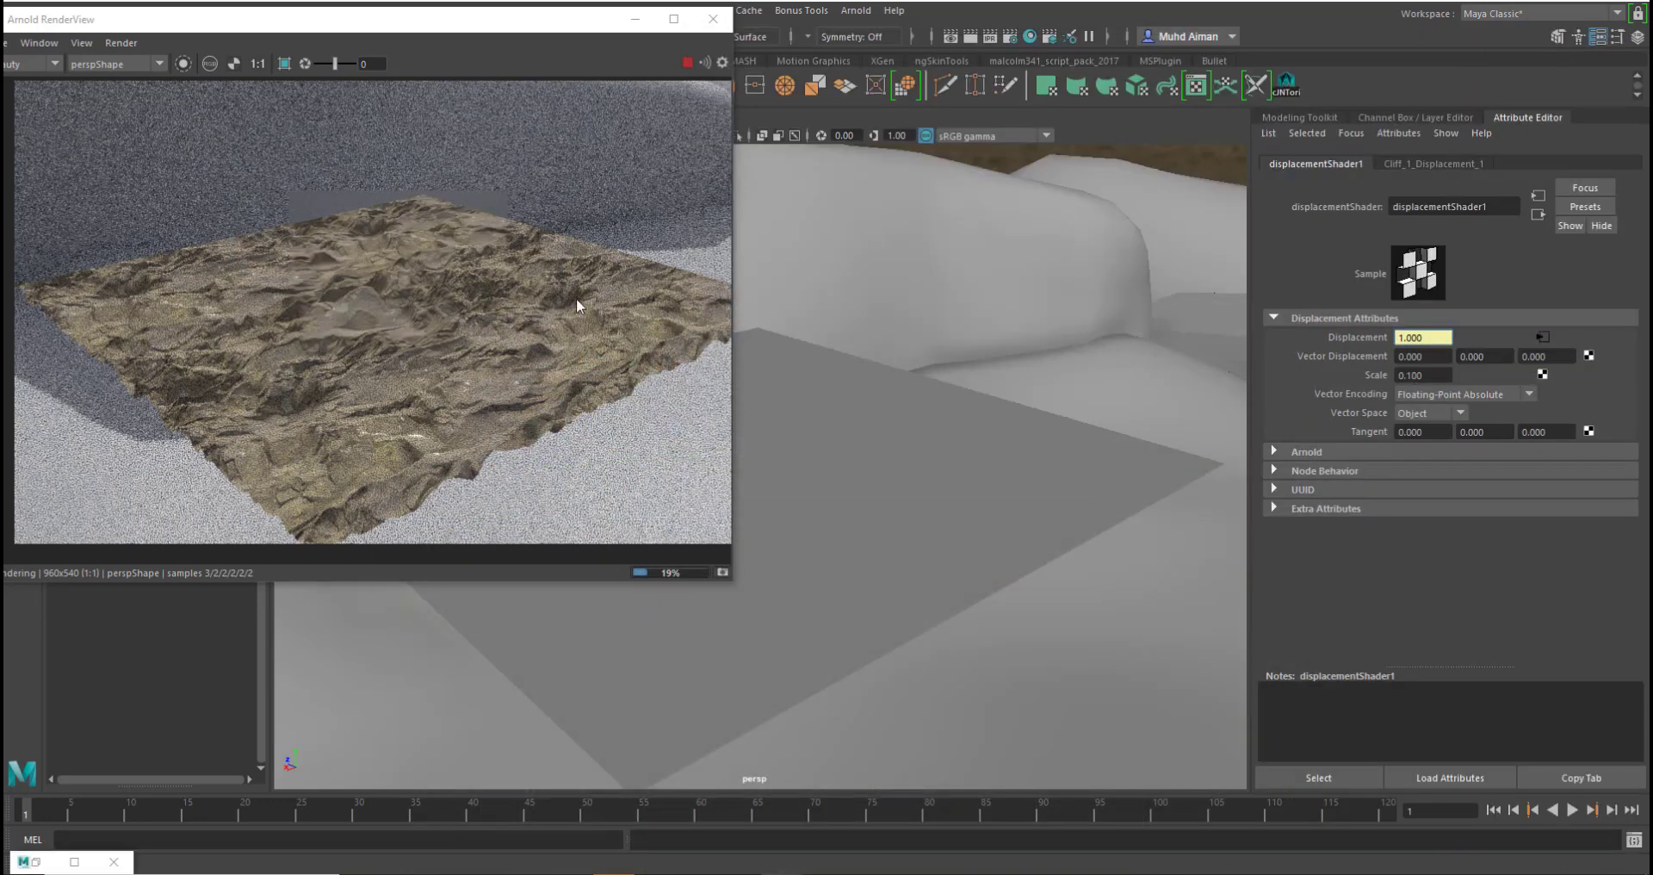
- Reframe the perspective view on the test plane and examine its displaced cliff surface in the Arnold RenderView
scroll(440, 276, down, 1)
scroll(446, 281, up, 1)
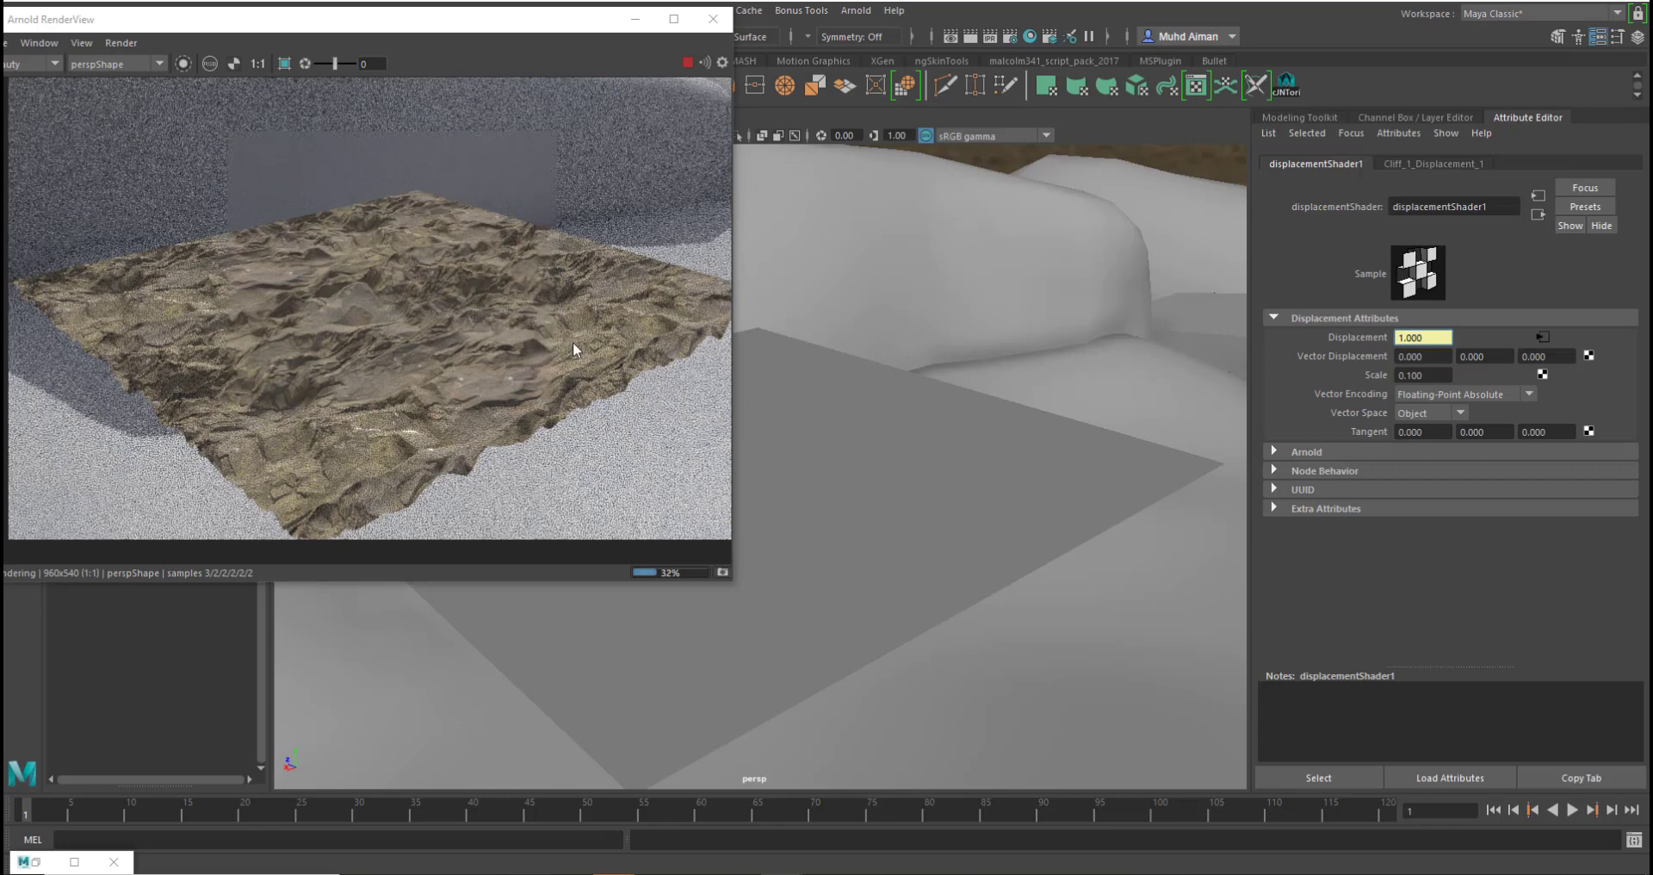
scroll(572, 348, down, 1)
alt+drag(1066, 377, 1077, 398)
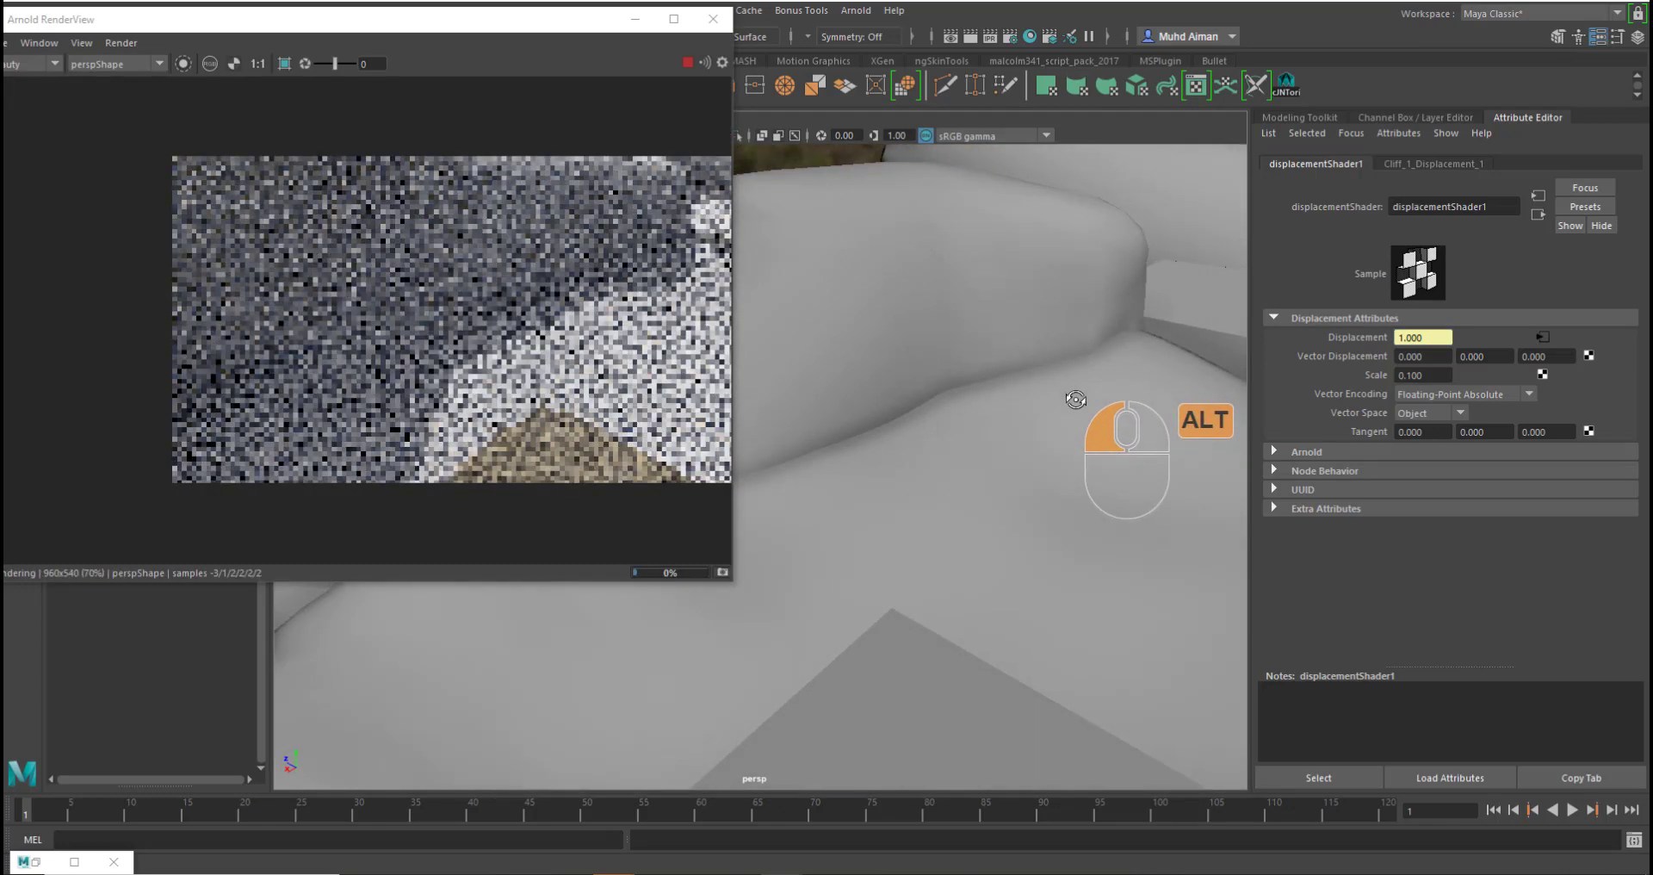
alt+middle_drag(1020, 447, 951, 357)
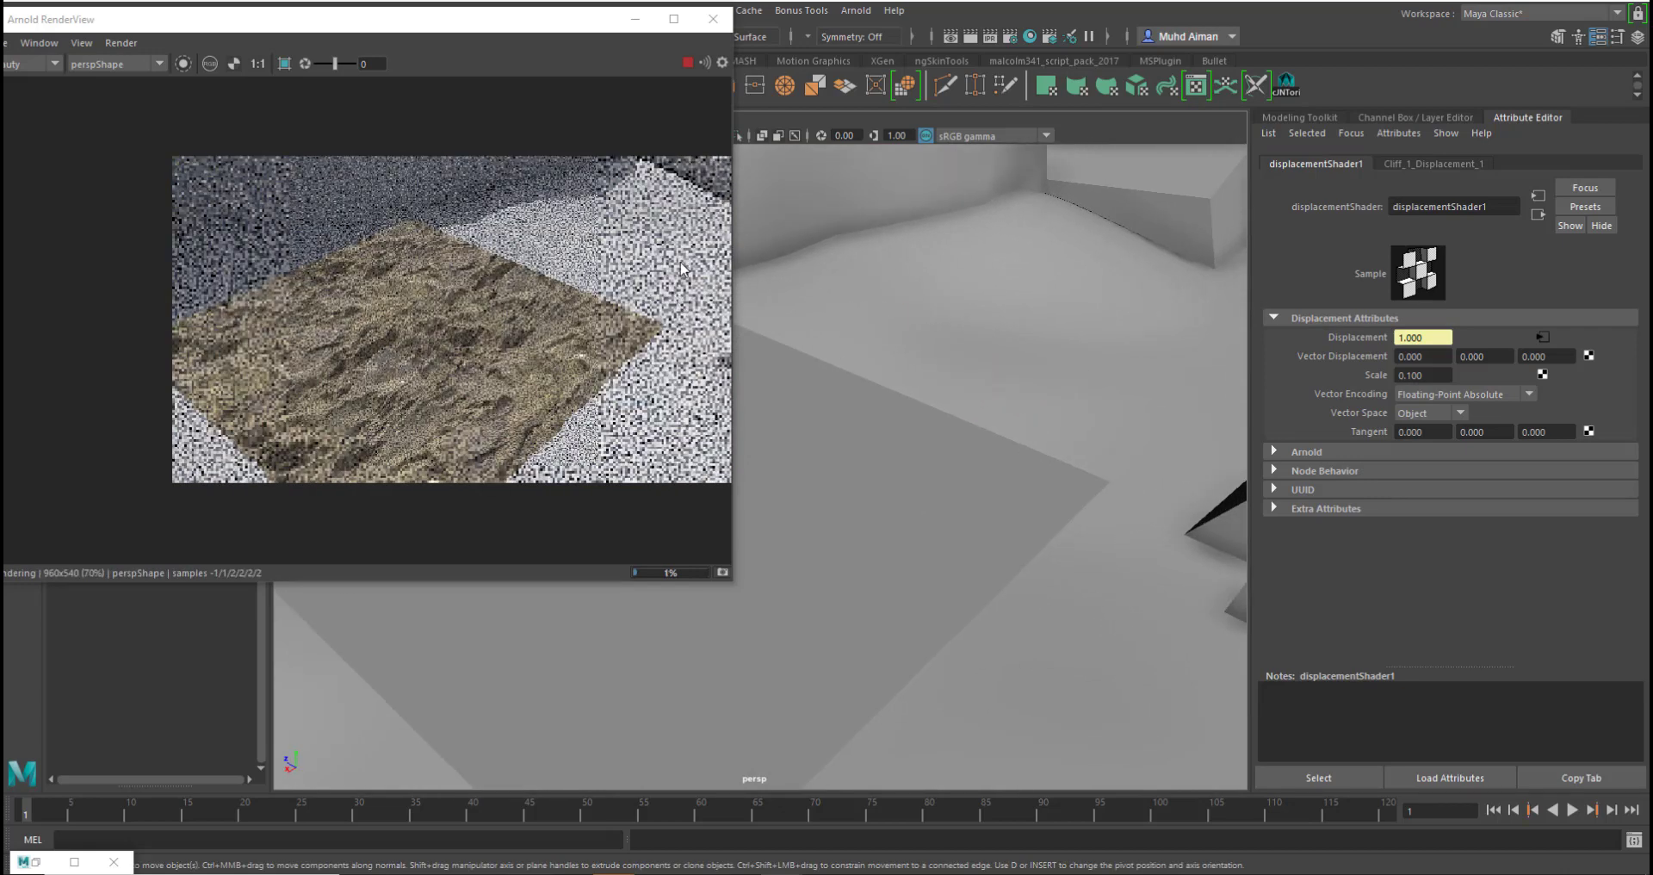
- Select the test plane pPlane2 and stop the interactive render in the Arnold RenderView
click(981, 498)
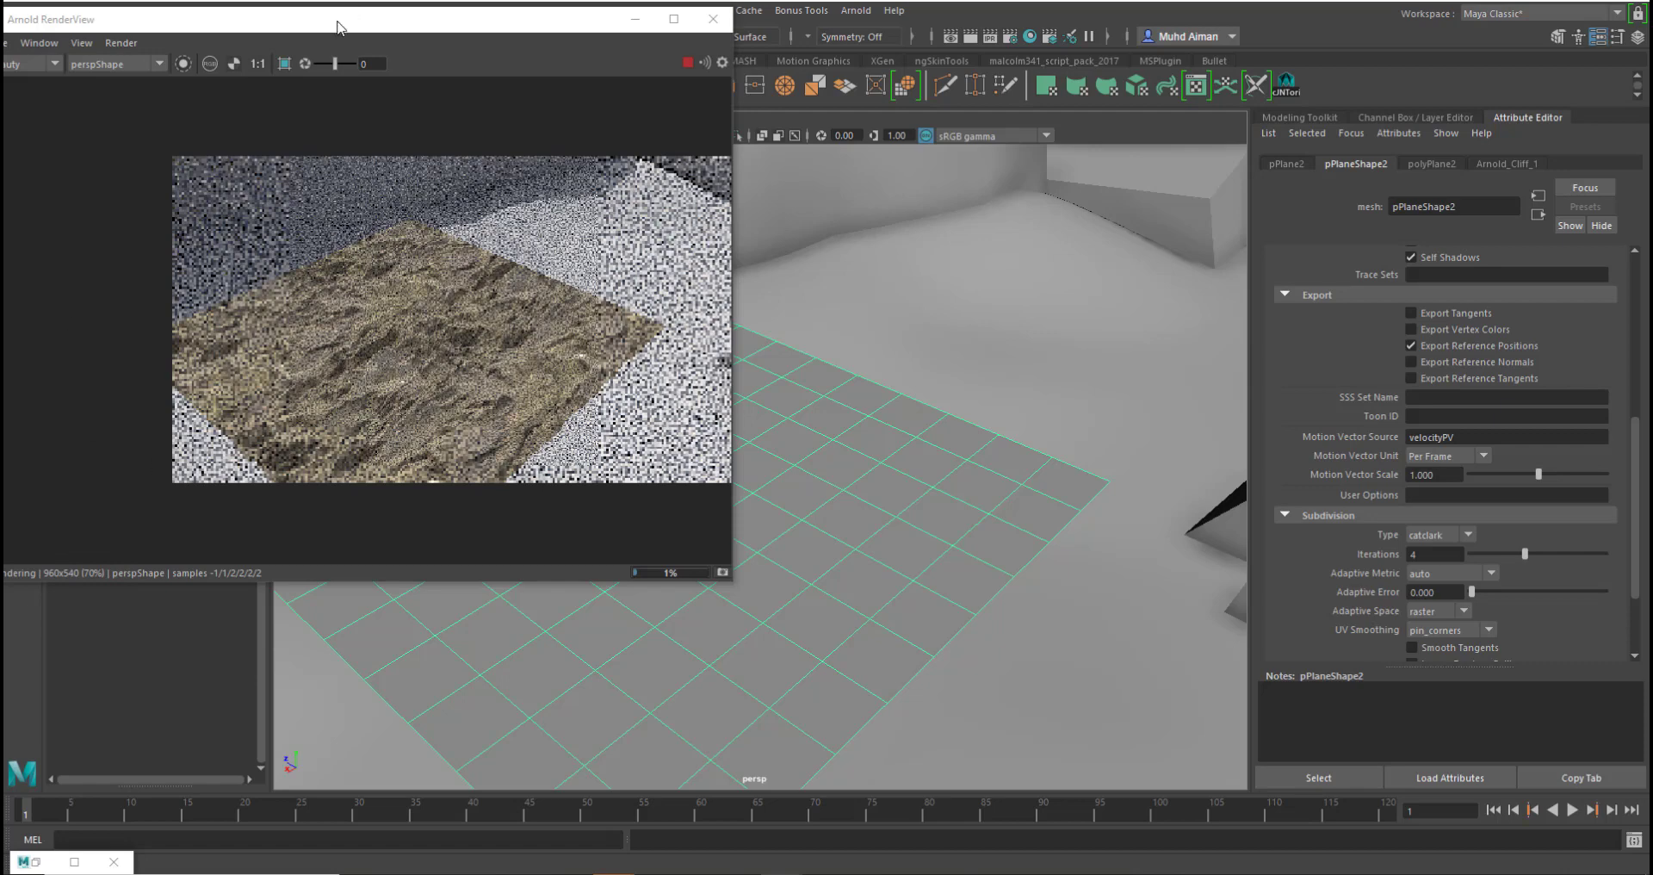
drag(338, 28, 441, 105)
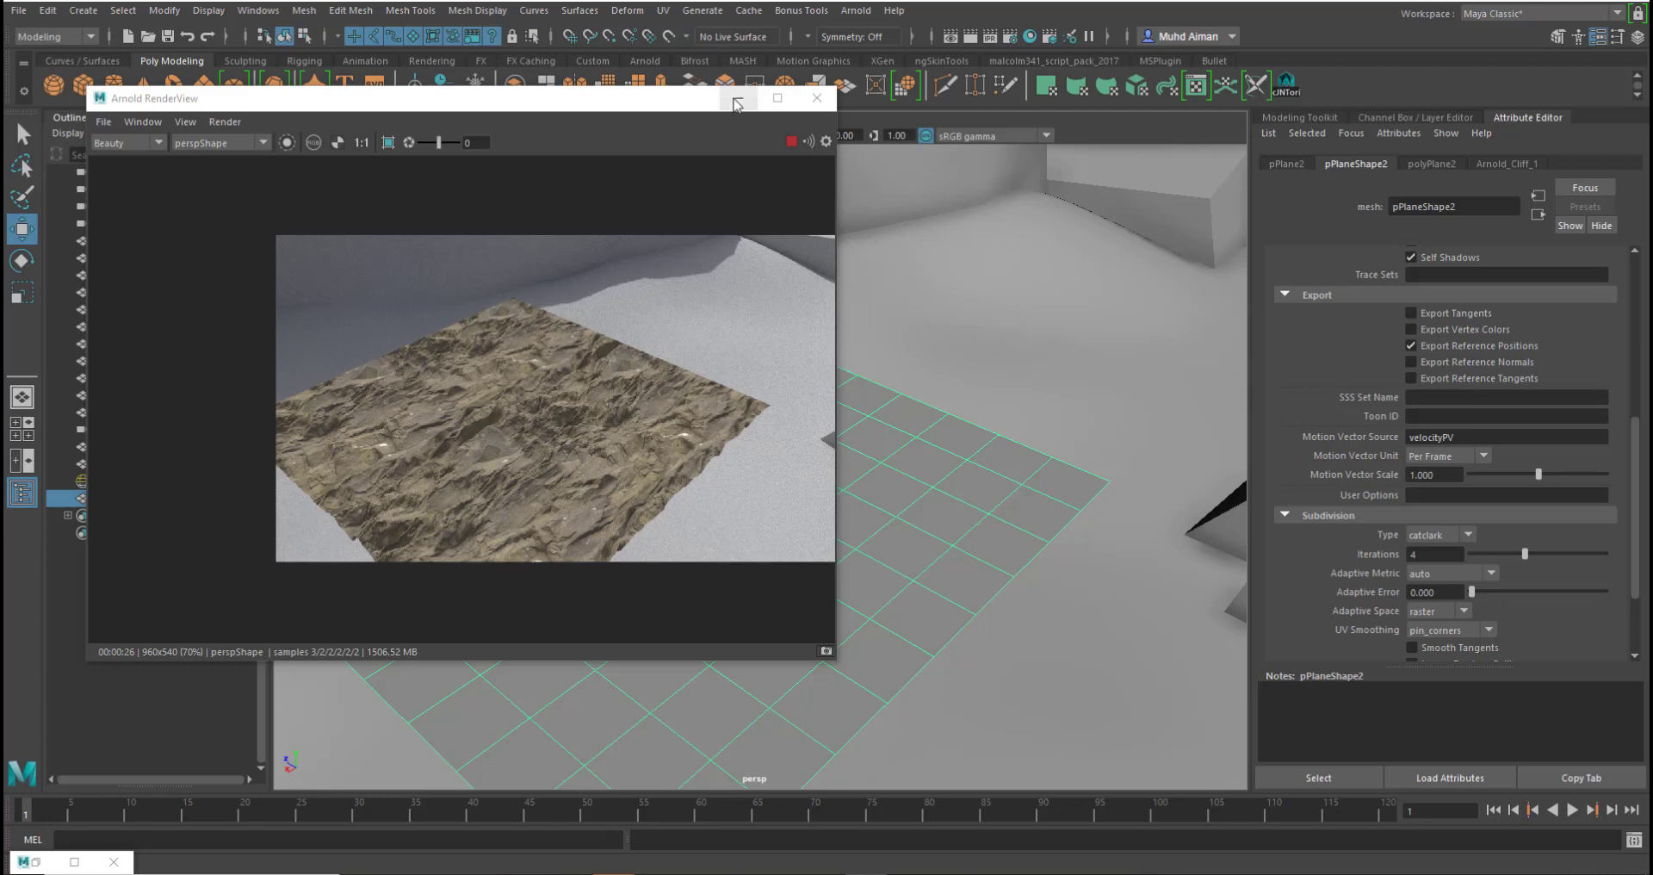
click(792, 143)
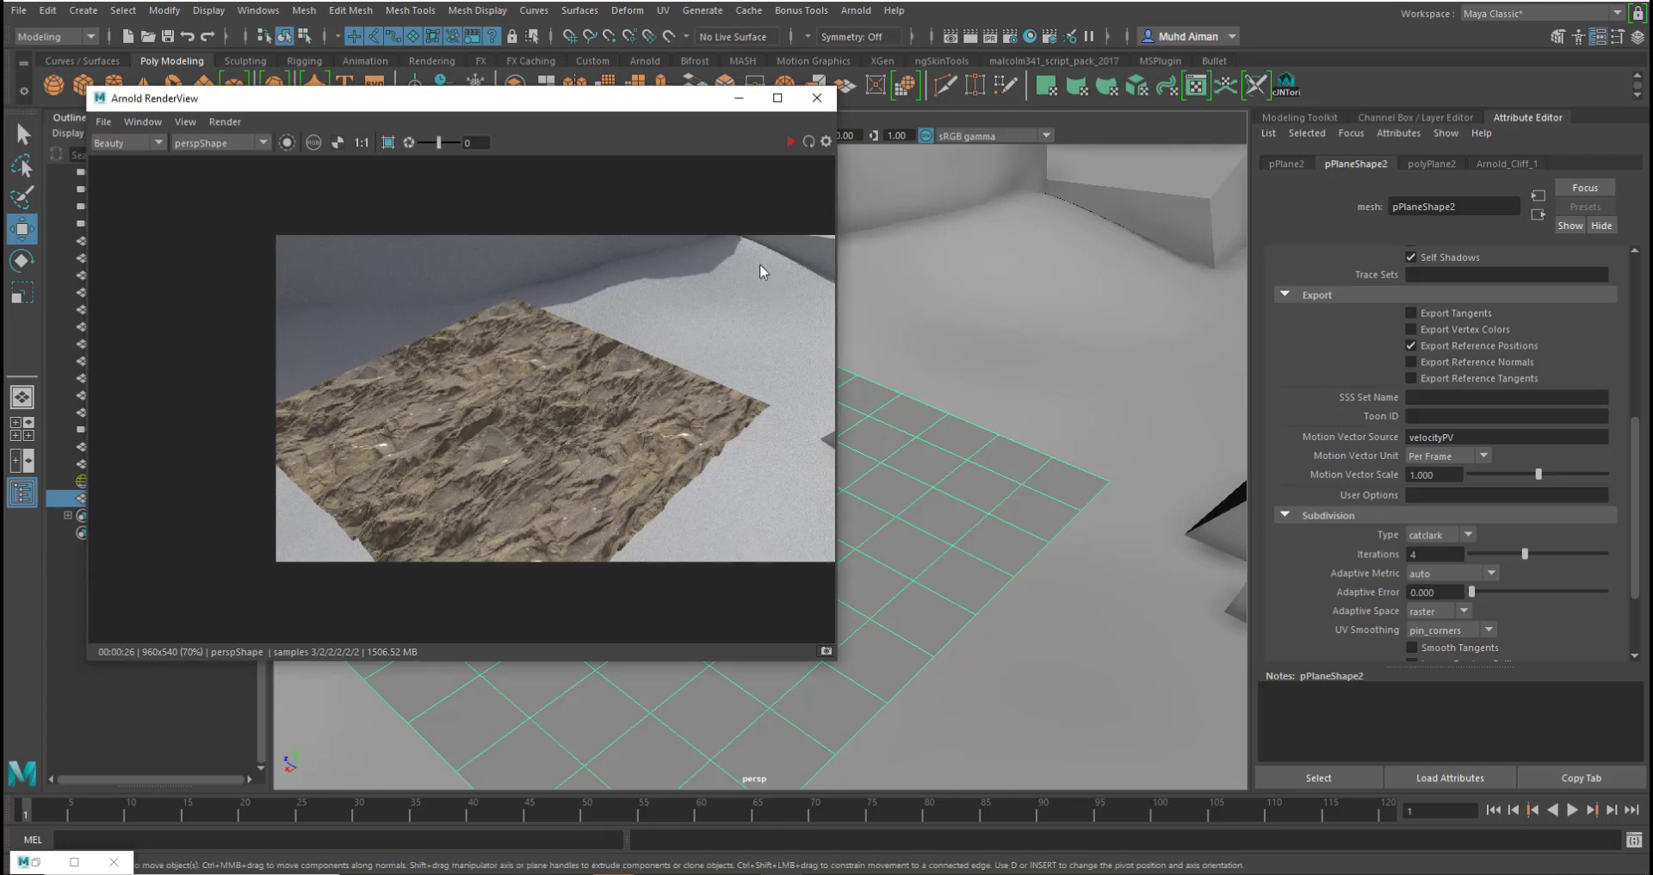
drag(589, 104, 521, 66)
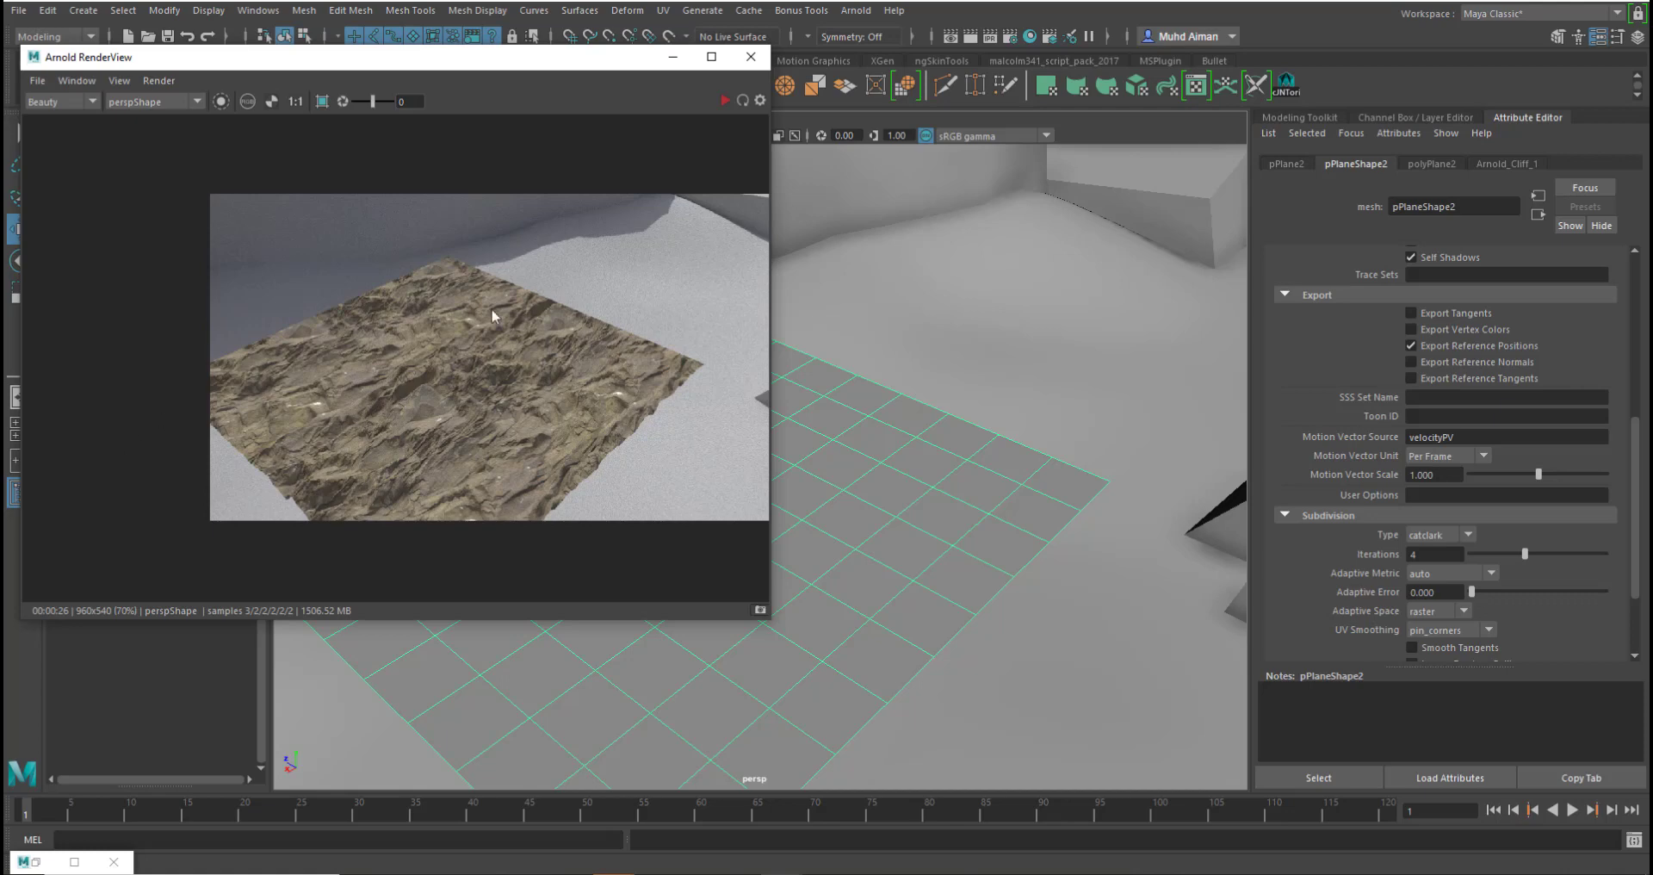
- Open the Render Settings, enlarge the window and set the Arnold render device to GPU
click(1010, 36)
drag(994, 200, 697, 158)
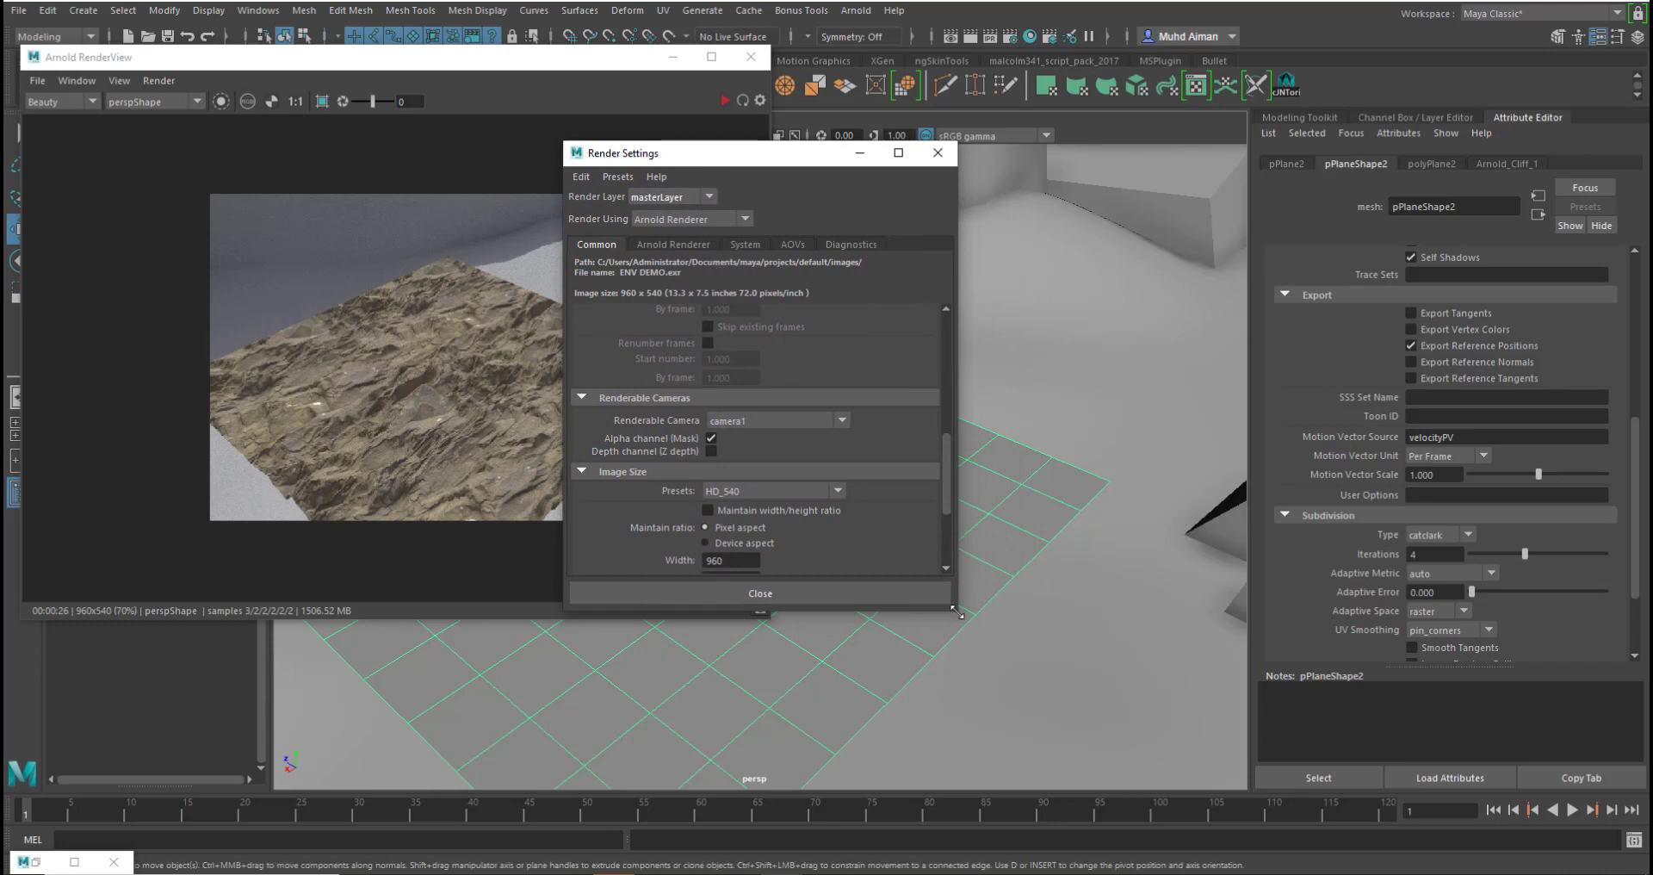
drag(957, 612, 1011, 714)
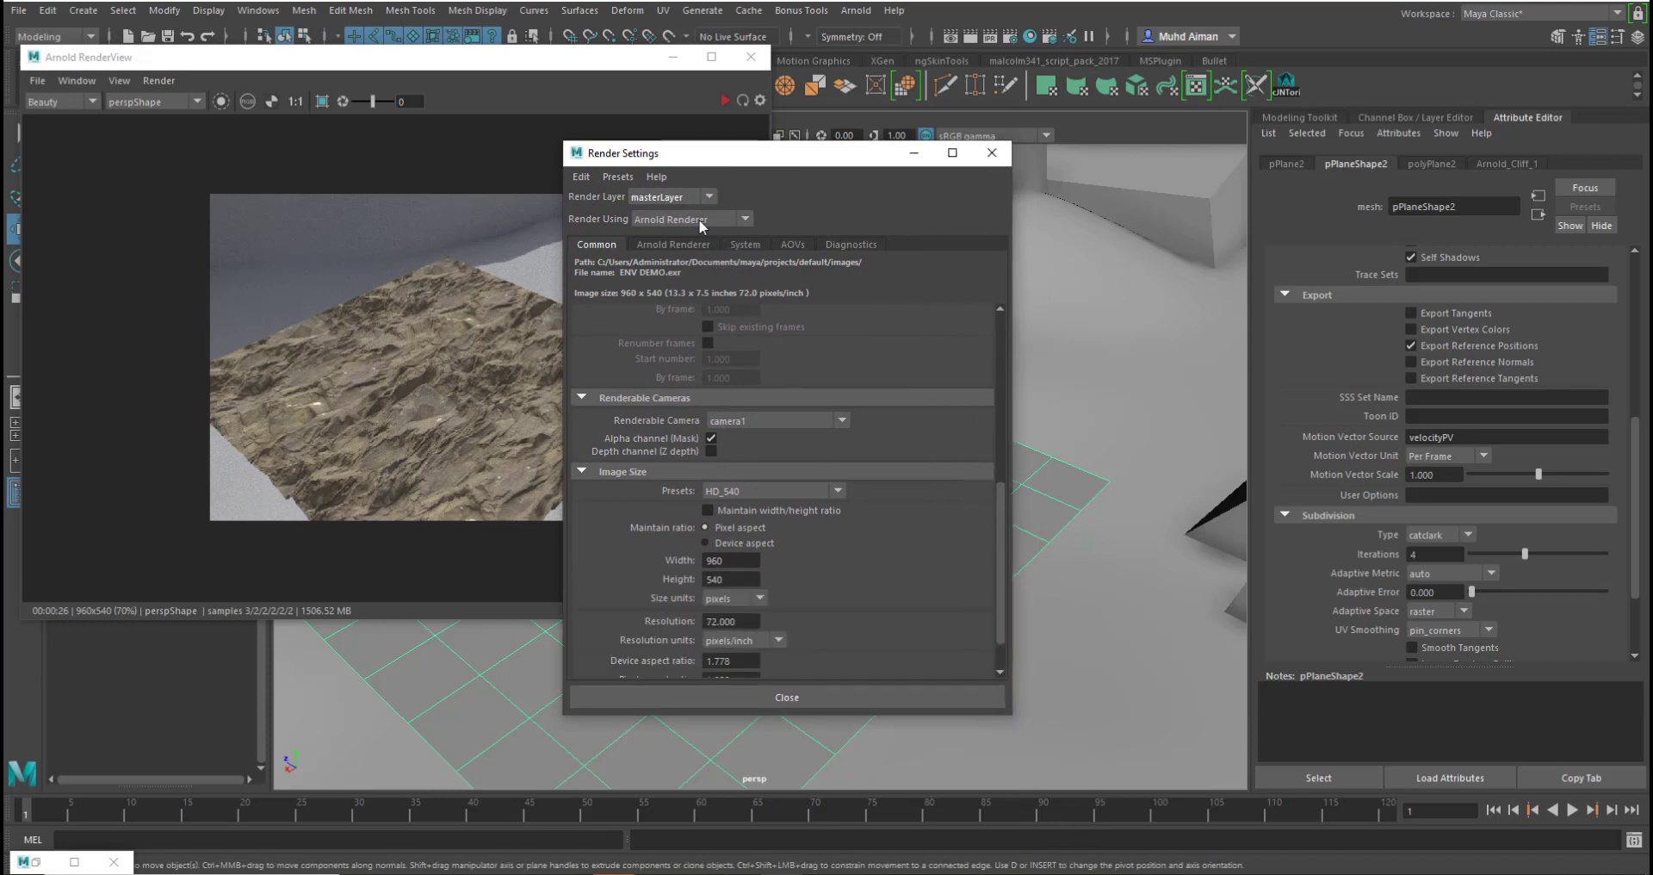
click(743, 246)
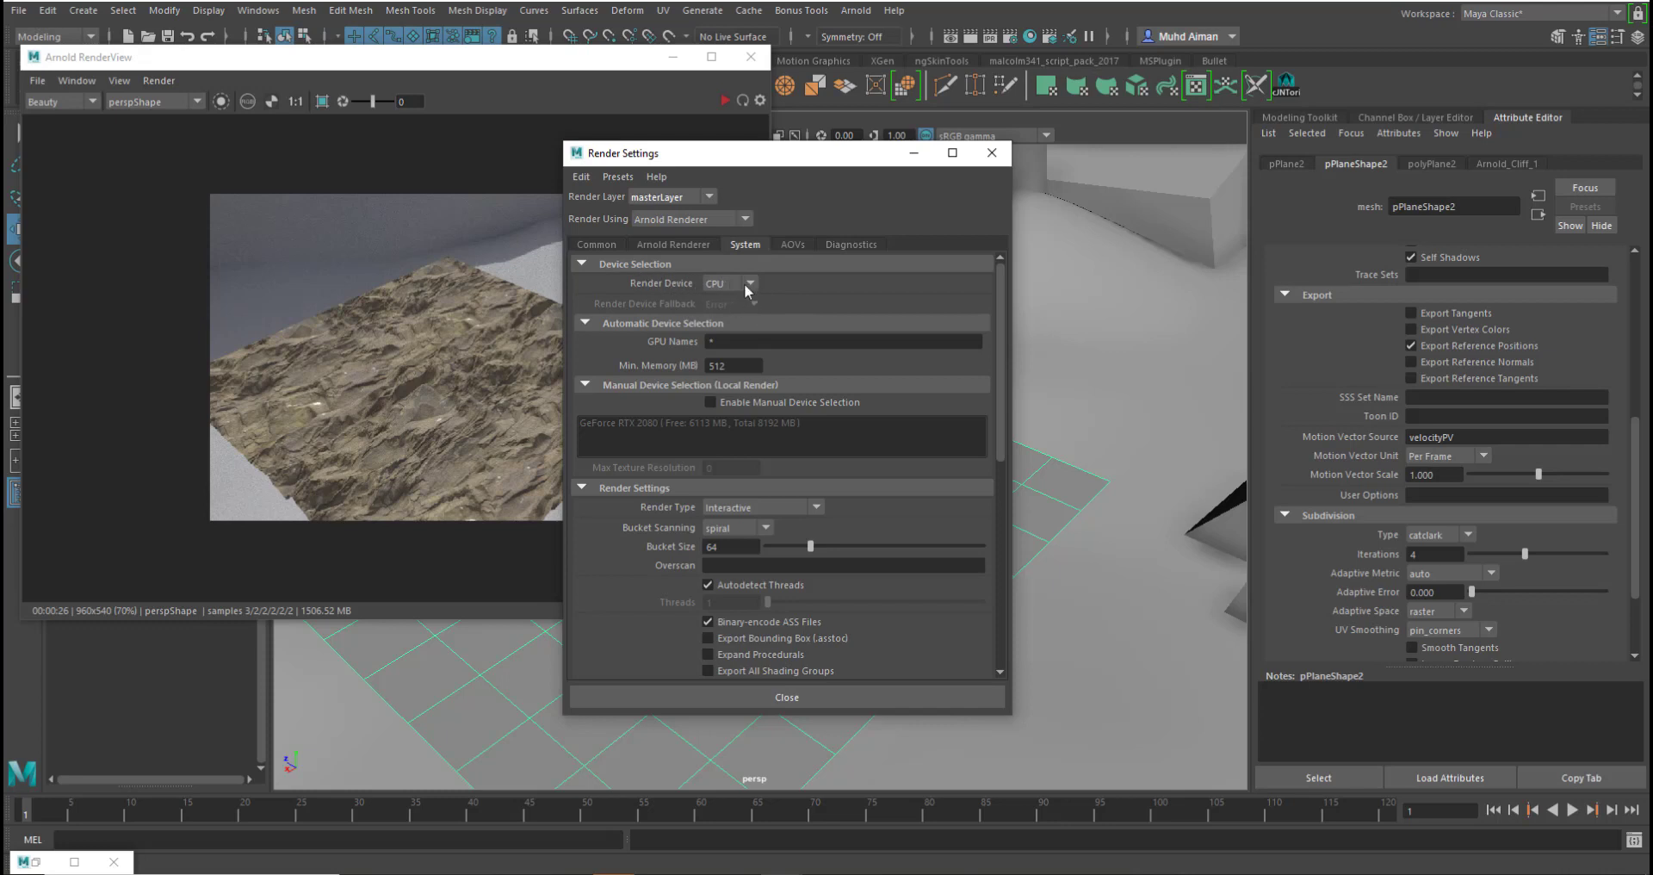
click(741, 286)
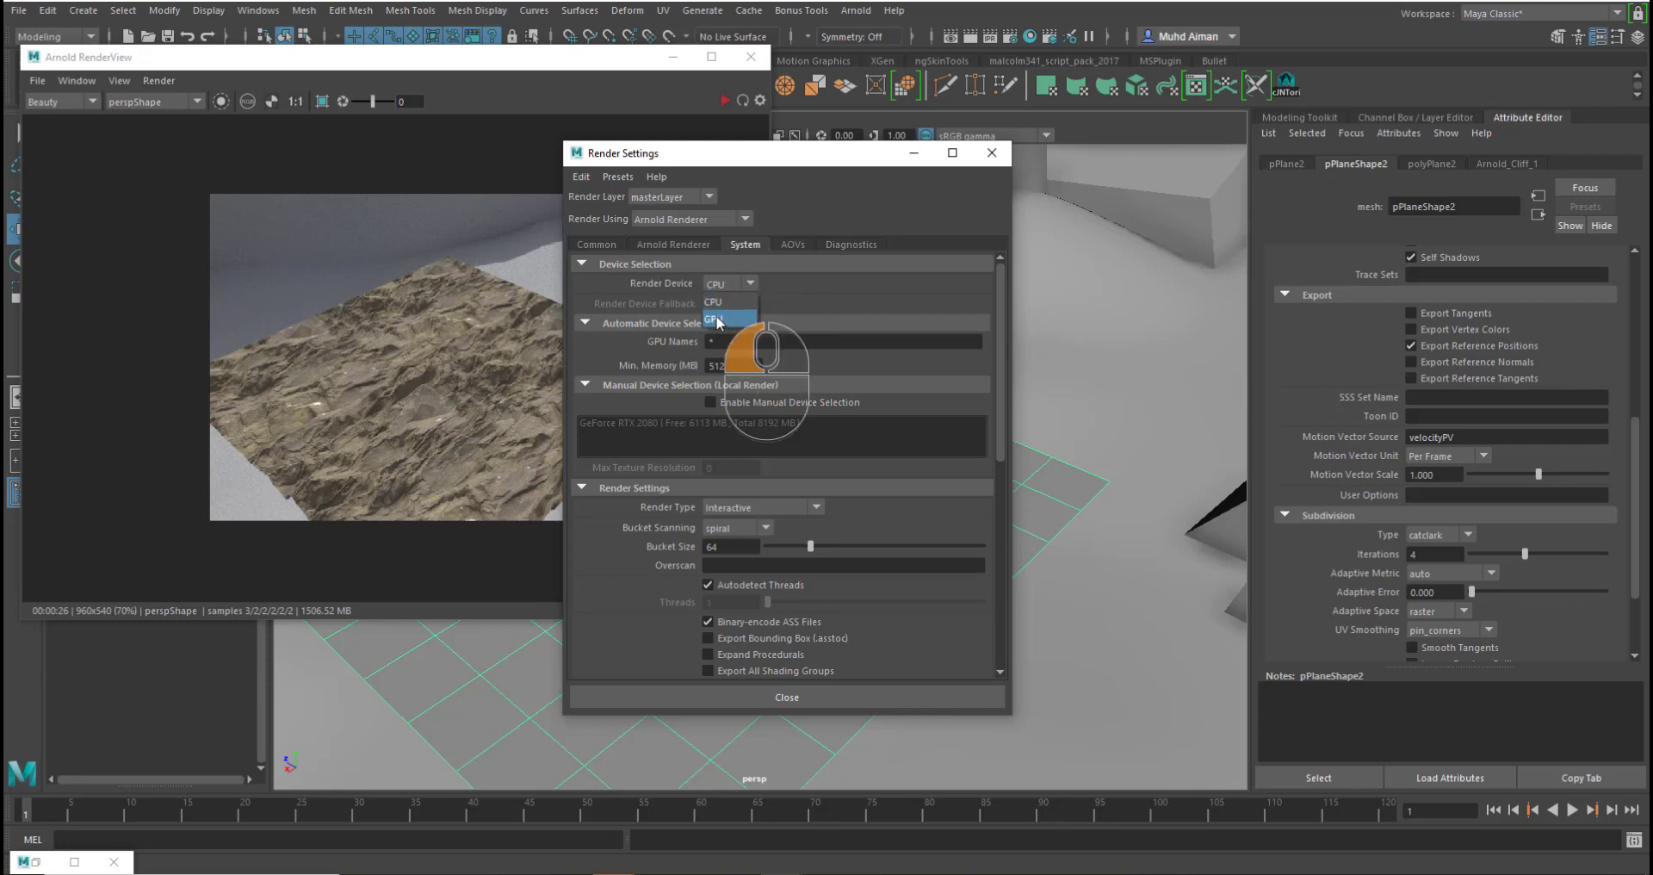
click(718, 321)
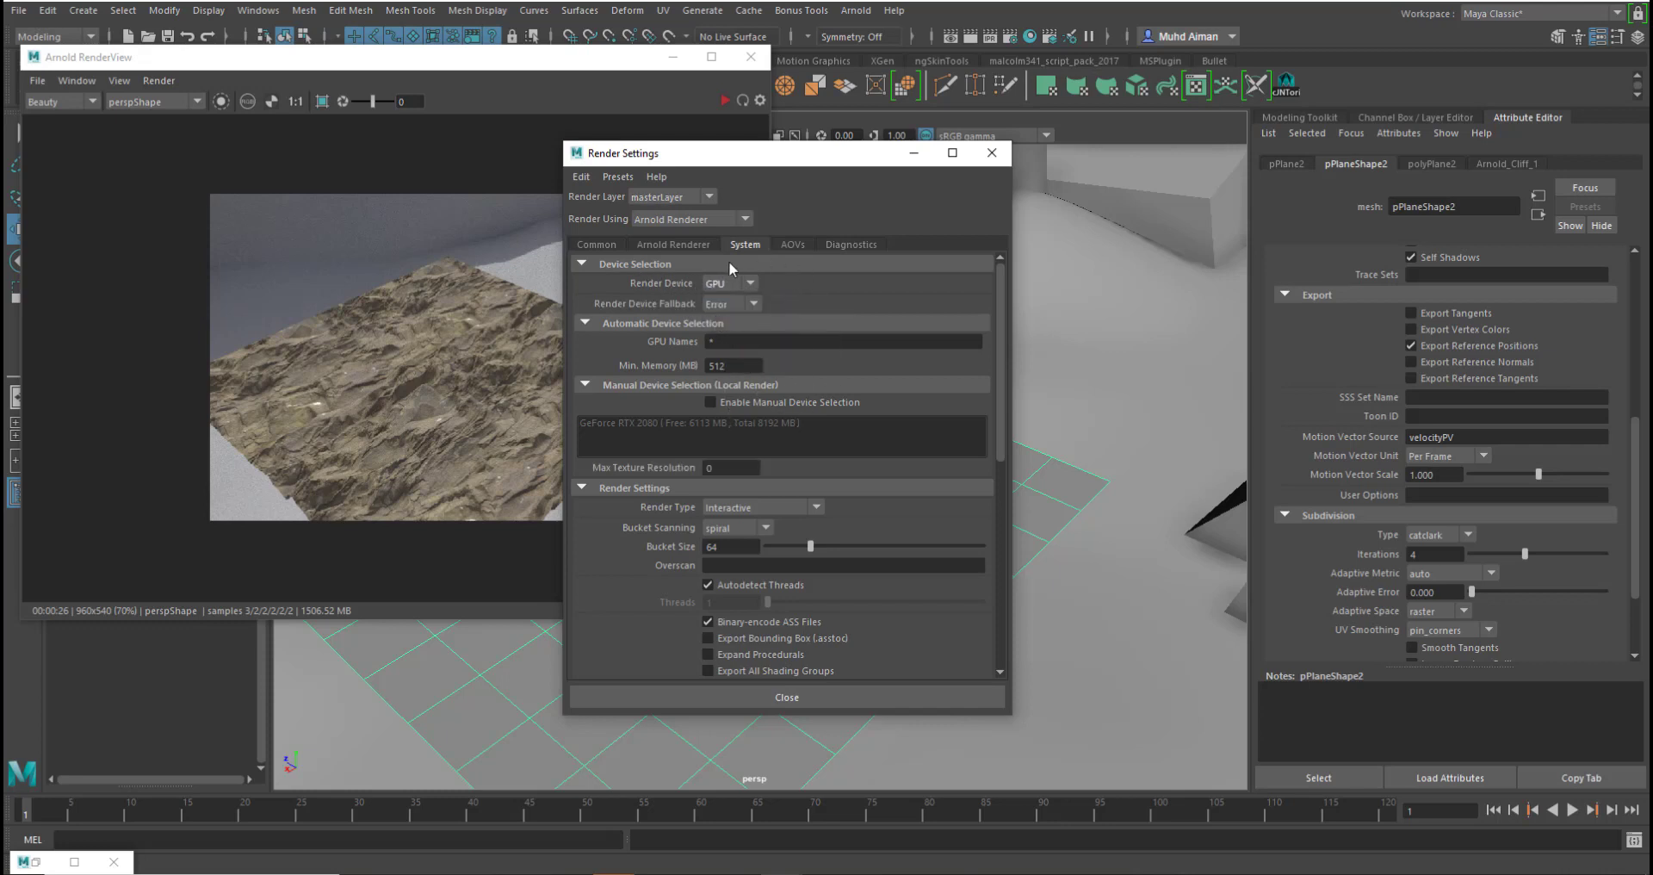
- Enable manual device selection for local rendering, choose the GeForce RTX 2080 and look through the remaining system options
click(712, 403)
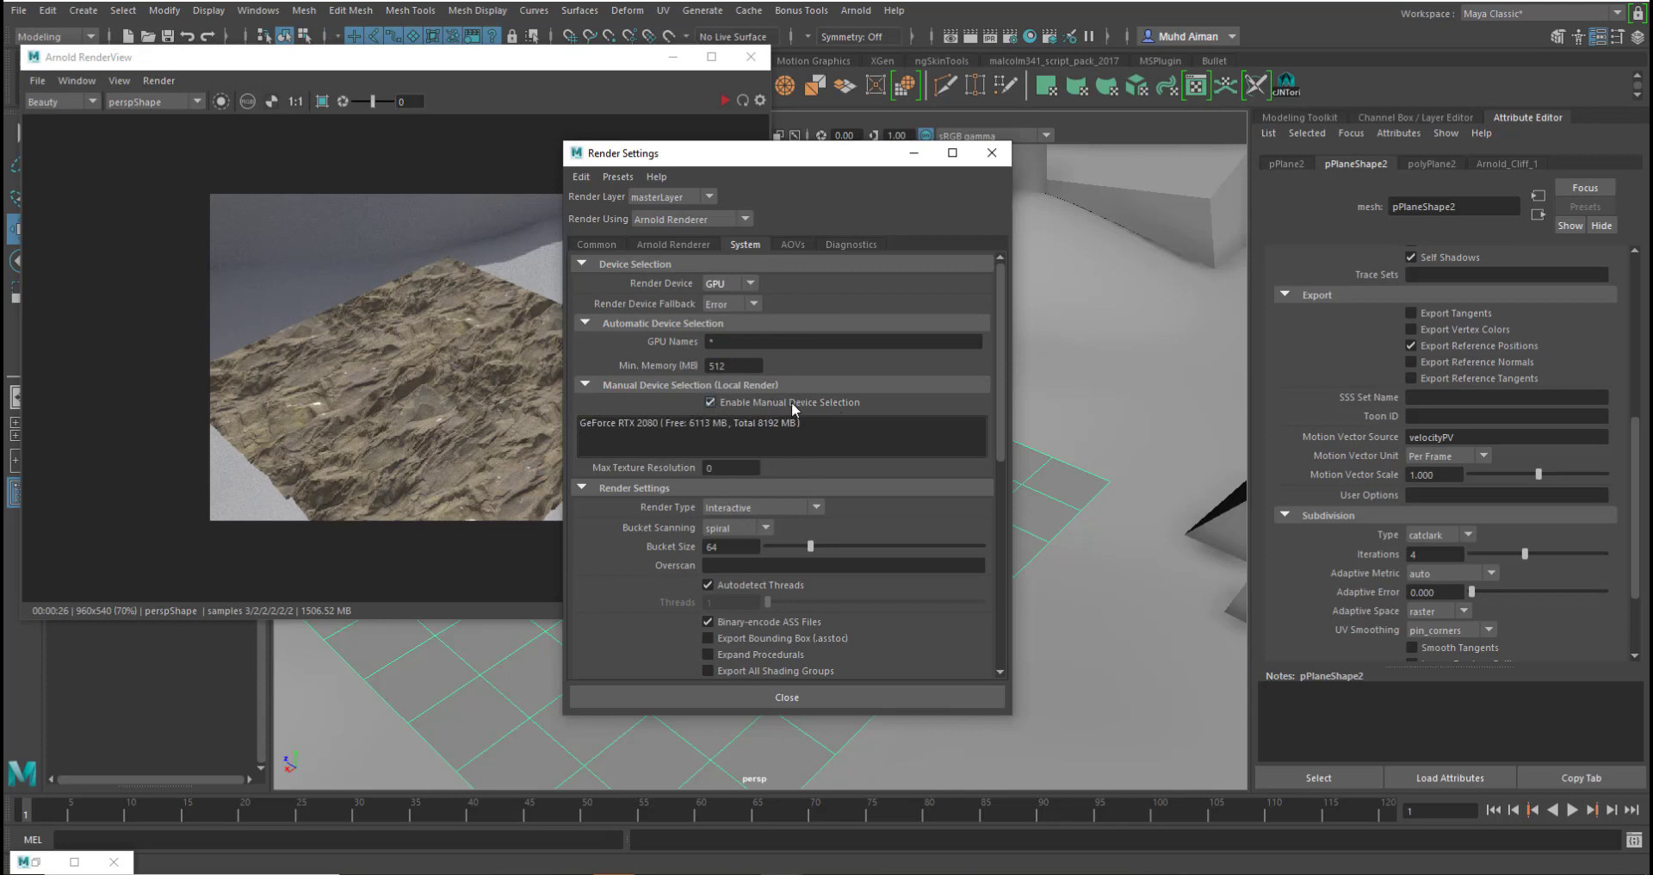
click(658, 424)
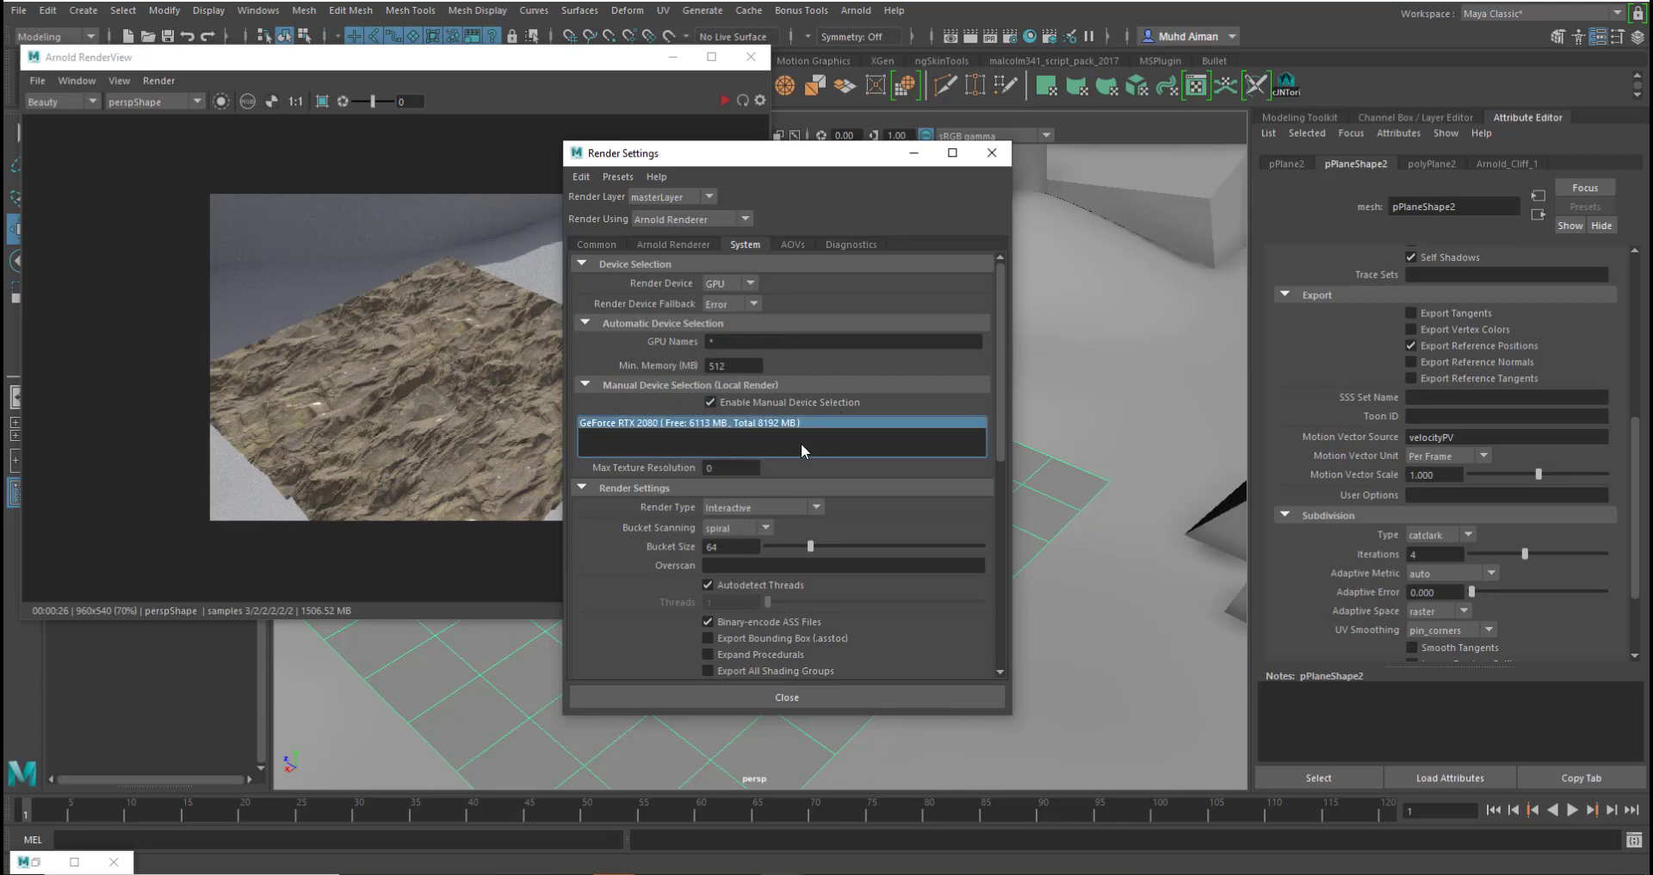
scroll(813, 450, down, 2)
scroll(814, 462, down, 2)
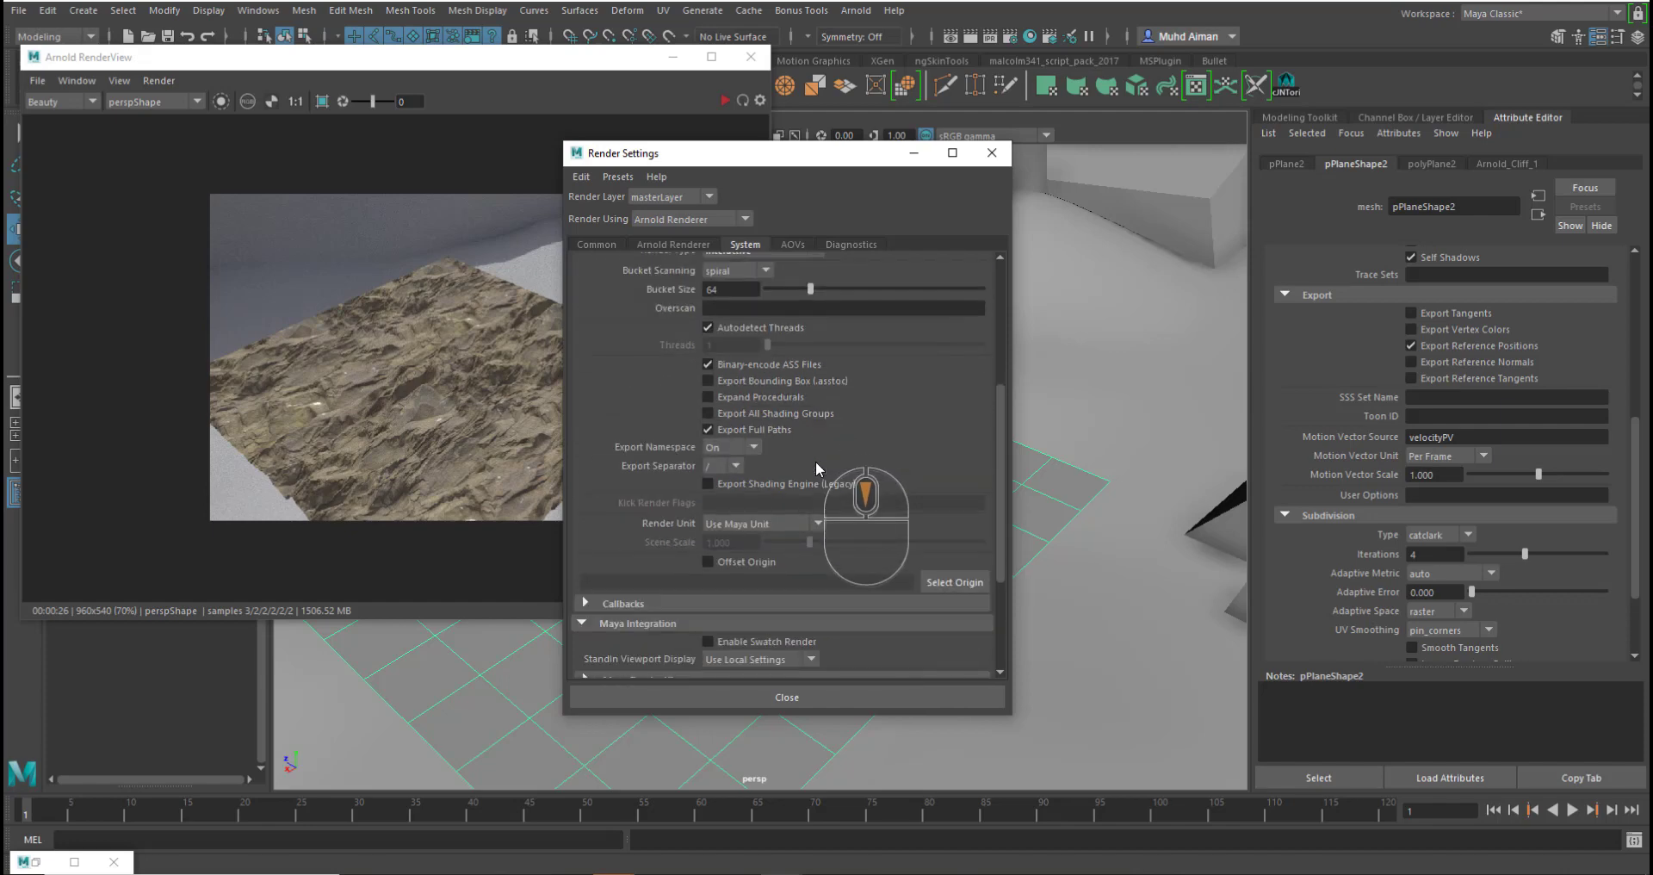
scroll(814, 462, up, 3)
scroll(815, 462, up, 2)
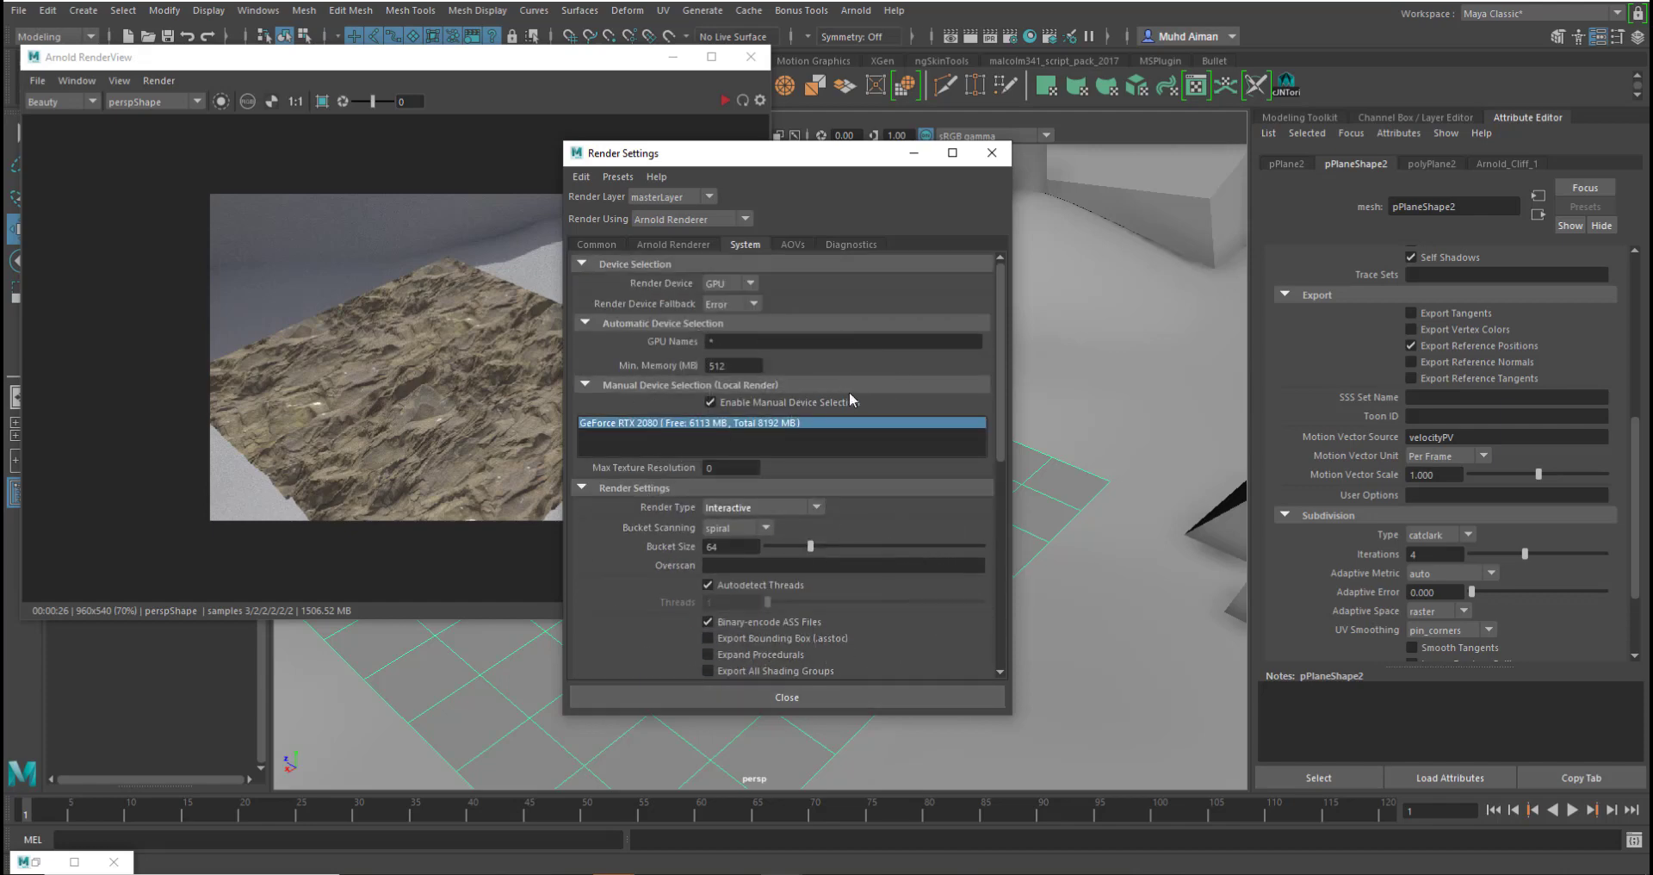
- Expand the denoiser settings for the AOVs and enable Denoise Beauty AOV under the Optix Denoiser
click(791, 246)
click(611, 287)
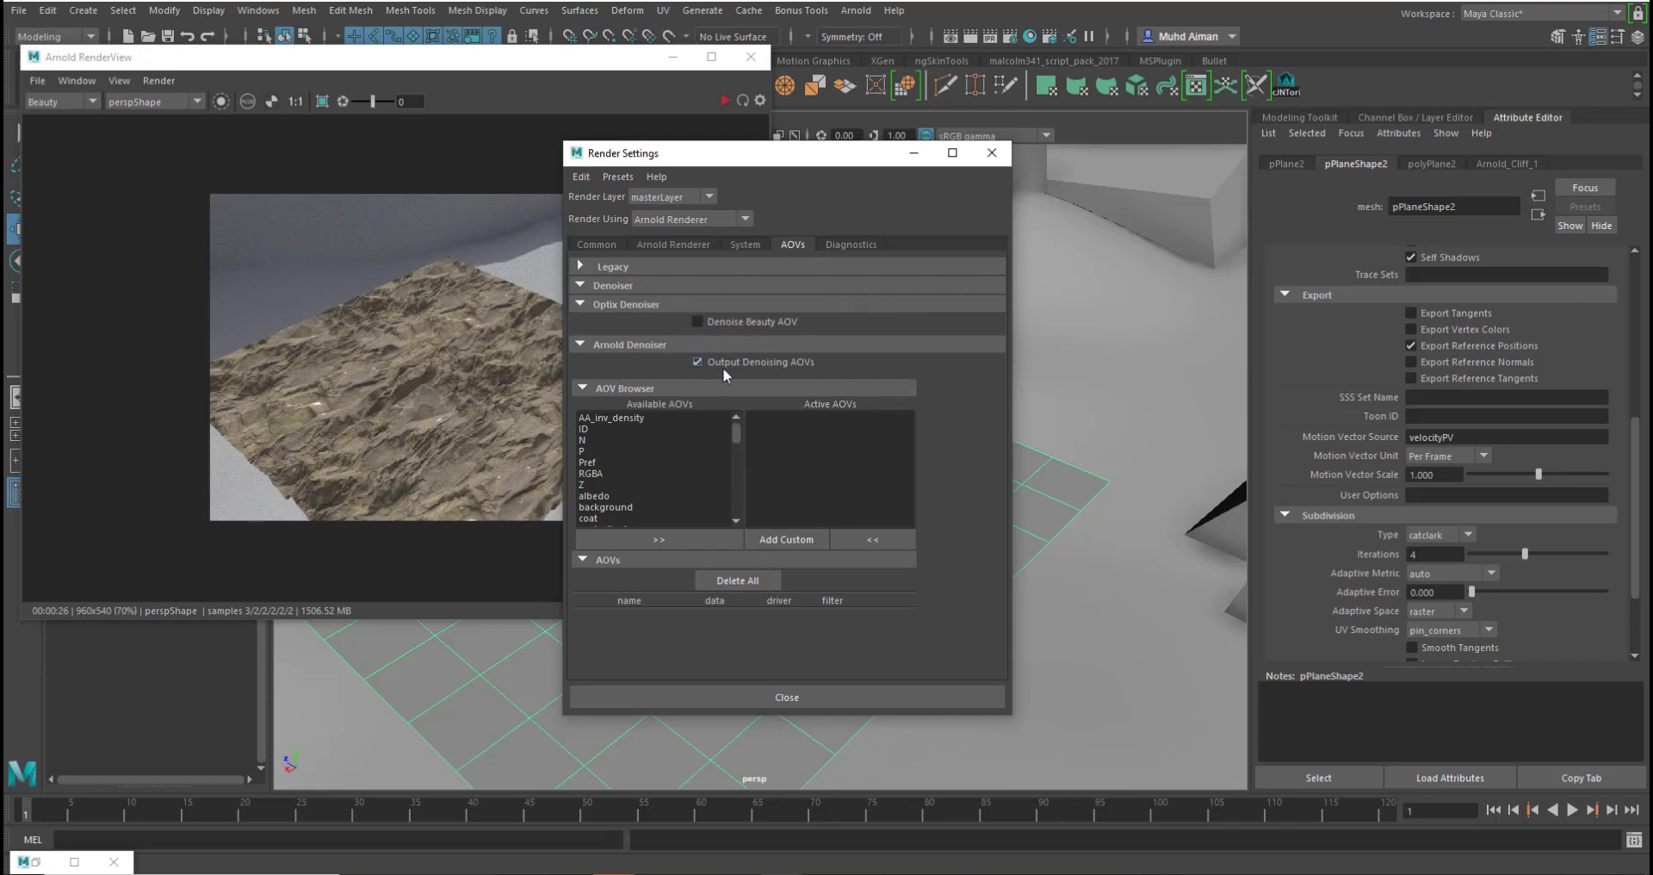
click(698, 321)
drag(746, 163, 985, 182)
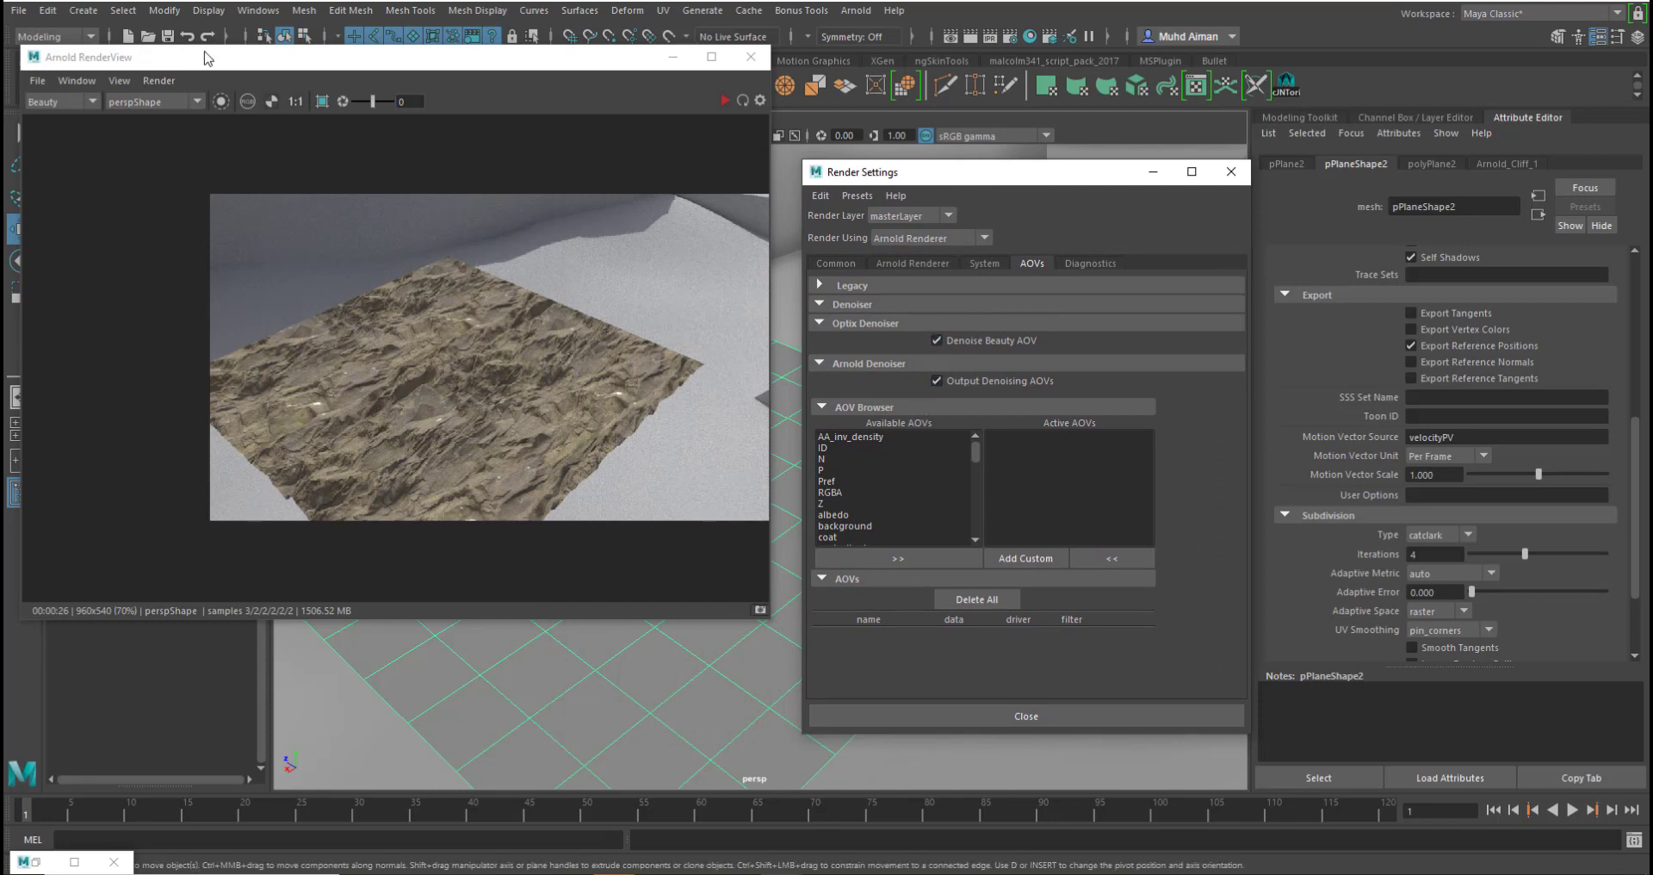
- Check the selectable AOVs and the last render in the Arnold RenderView, and close the Render Settings
drag(242, 64, 260, 81)
click(95, 116)
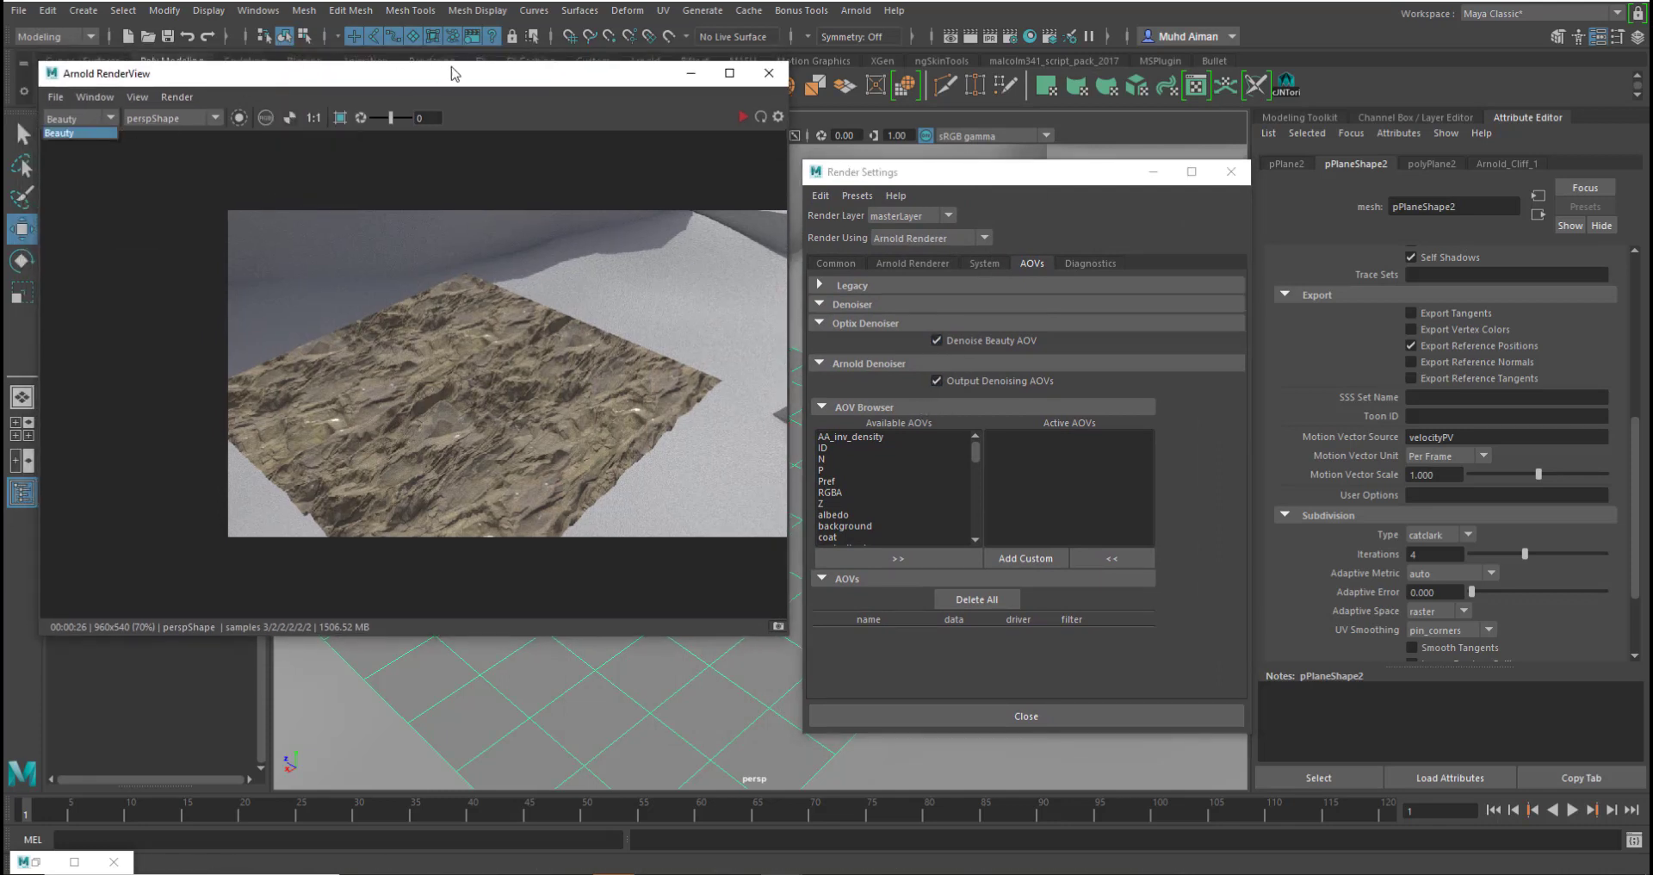
click(417, 76)
scroll(497, 394, up, 2)
scroll(497, 392, down, 2)
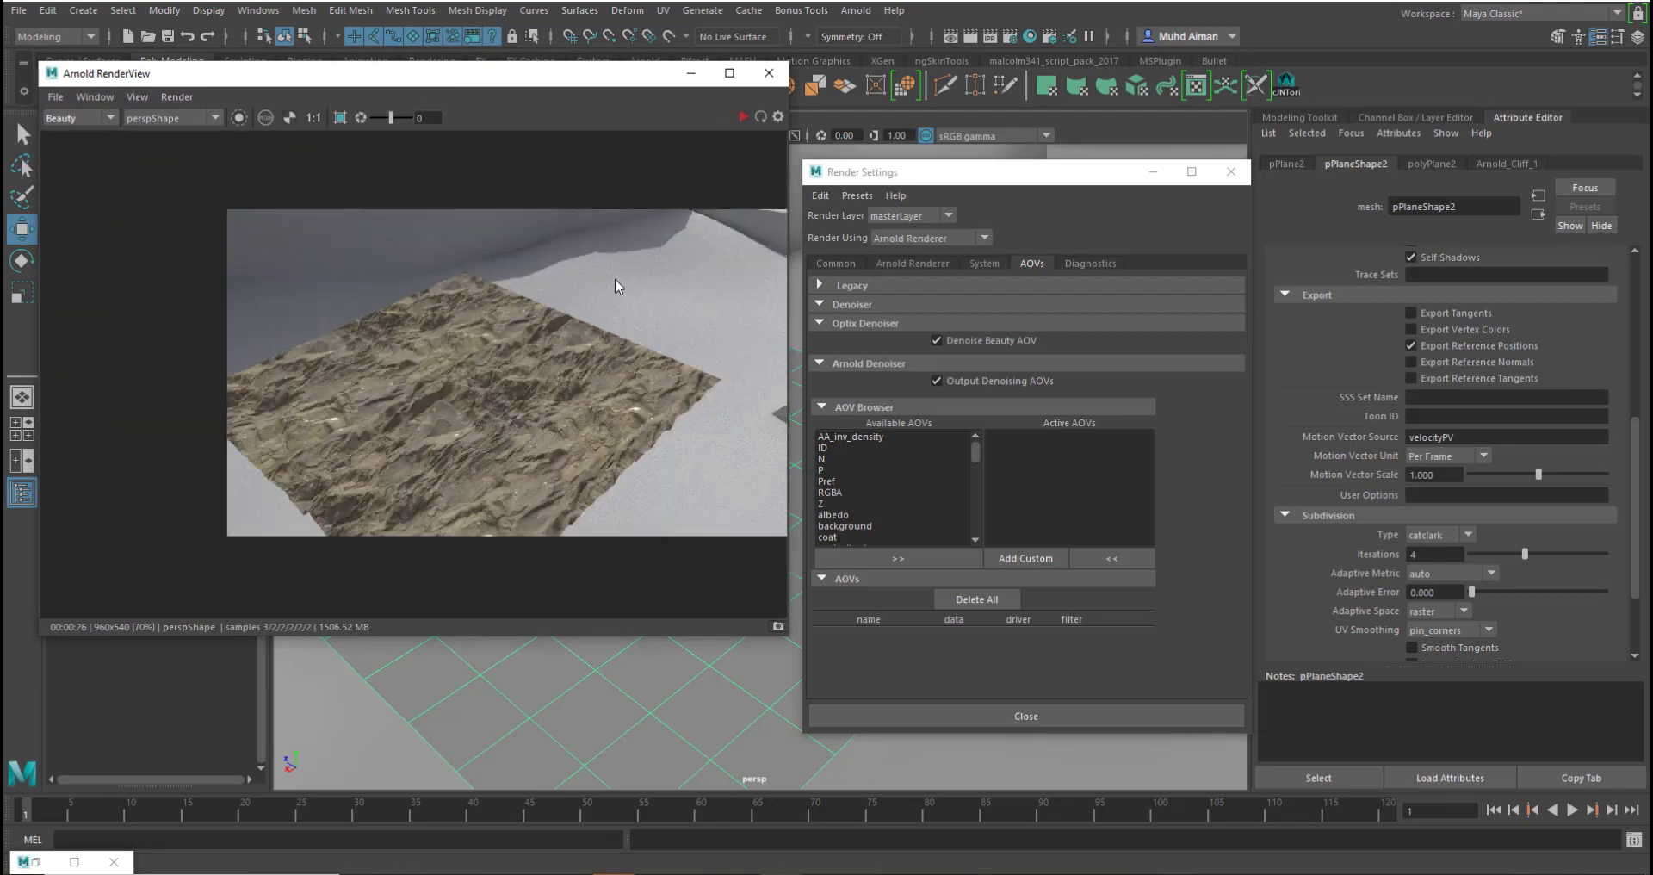
drag(880, 181, 845, 169)
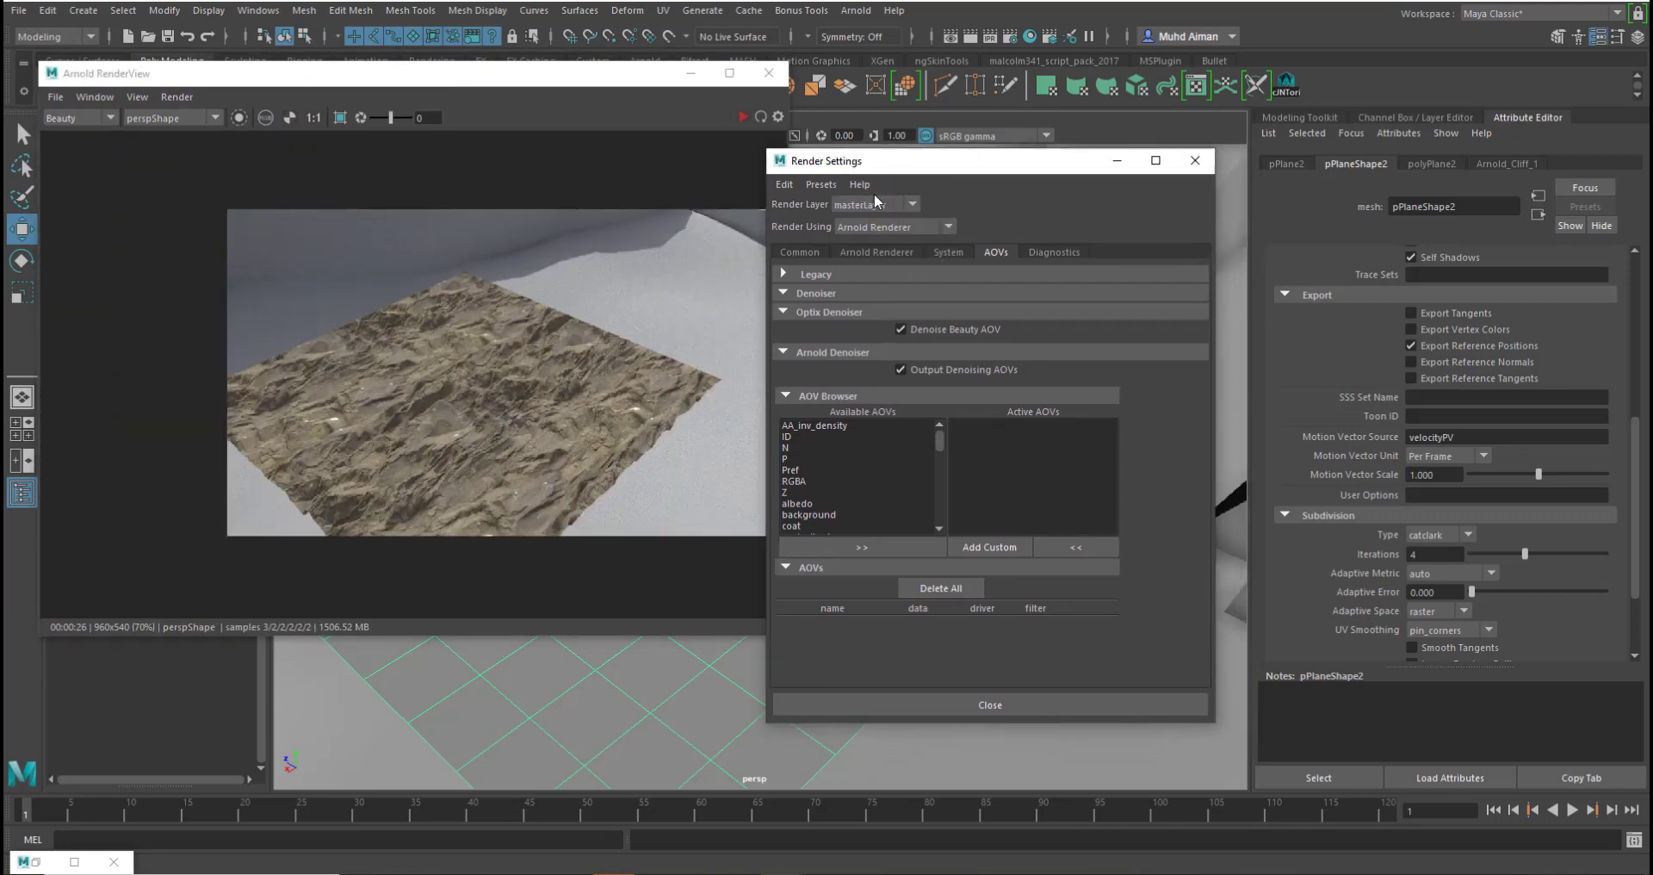
click(995, 700)
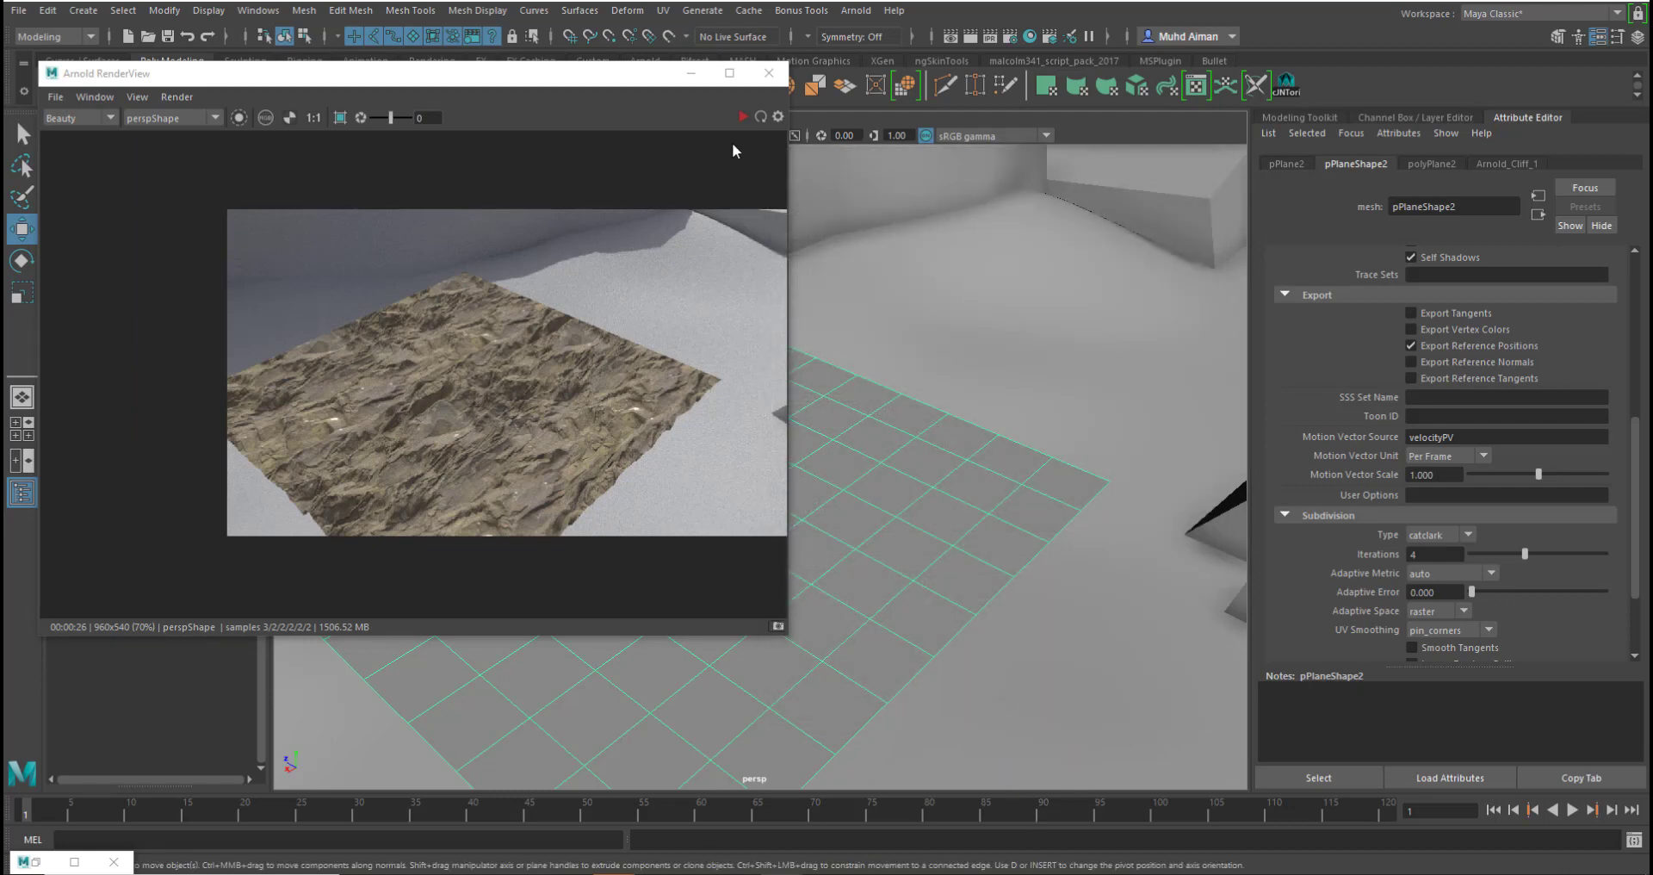
- Restart the Arnold render on the GPU, inspect the cliff surface up close and move the RenderView clear of the test plane
drag(616, 79, 628, 88)
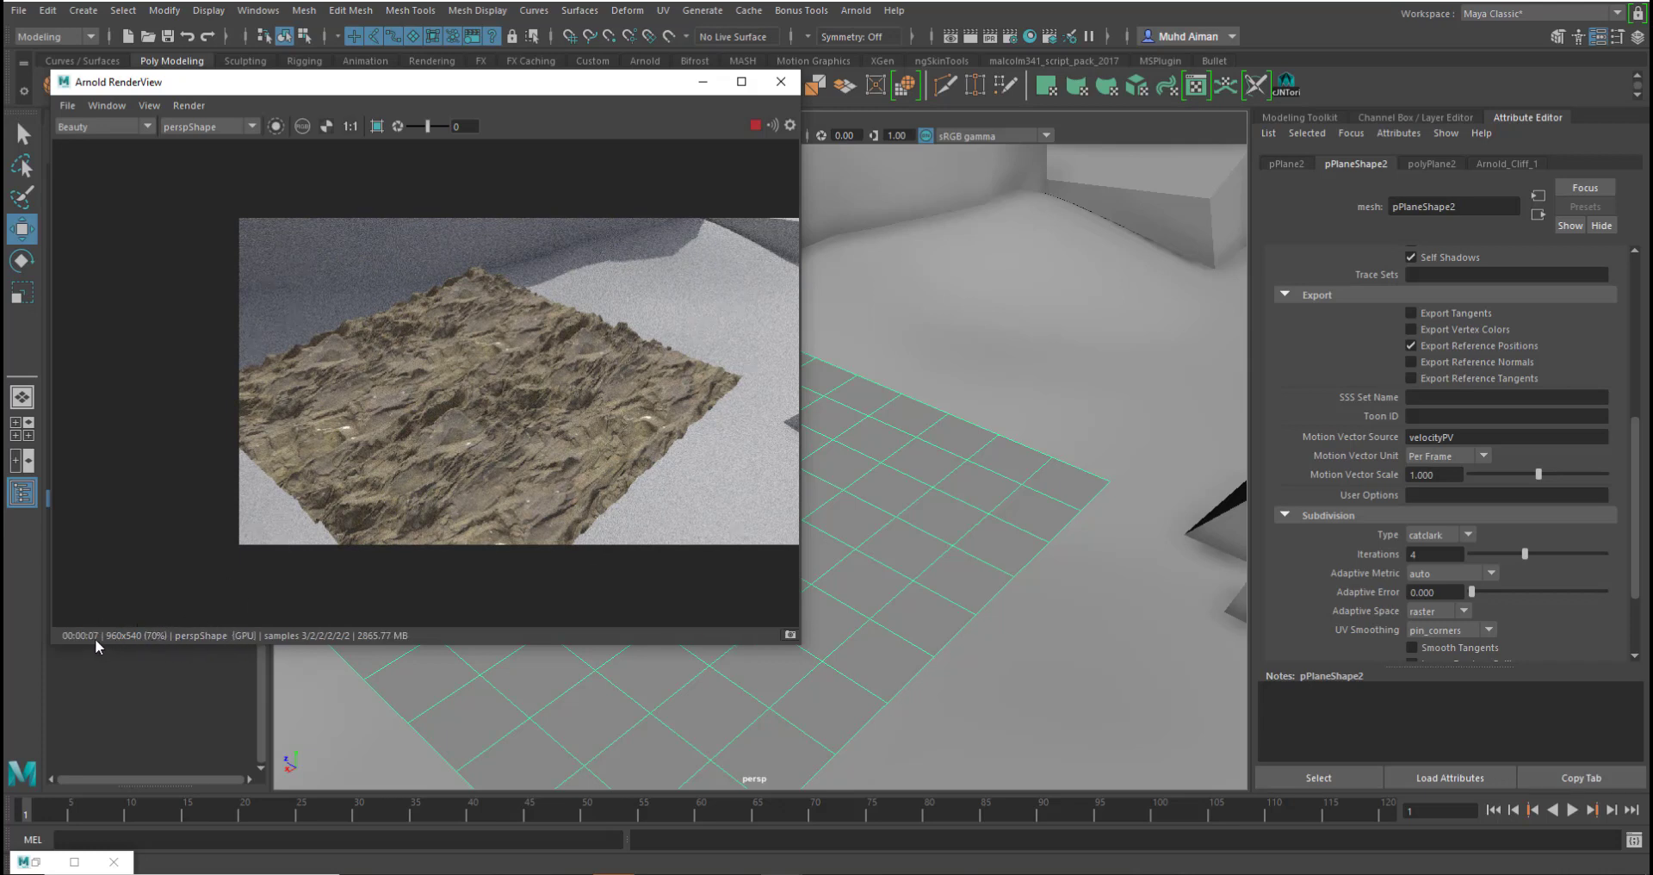
scroll(474, 437, up, 2)
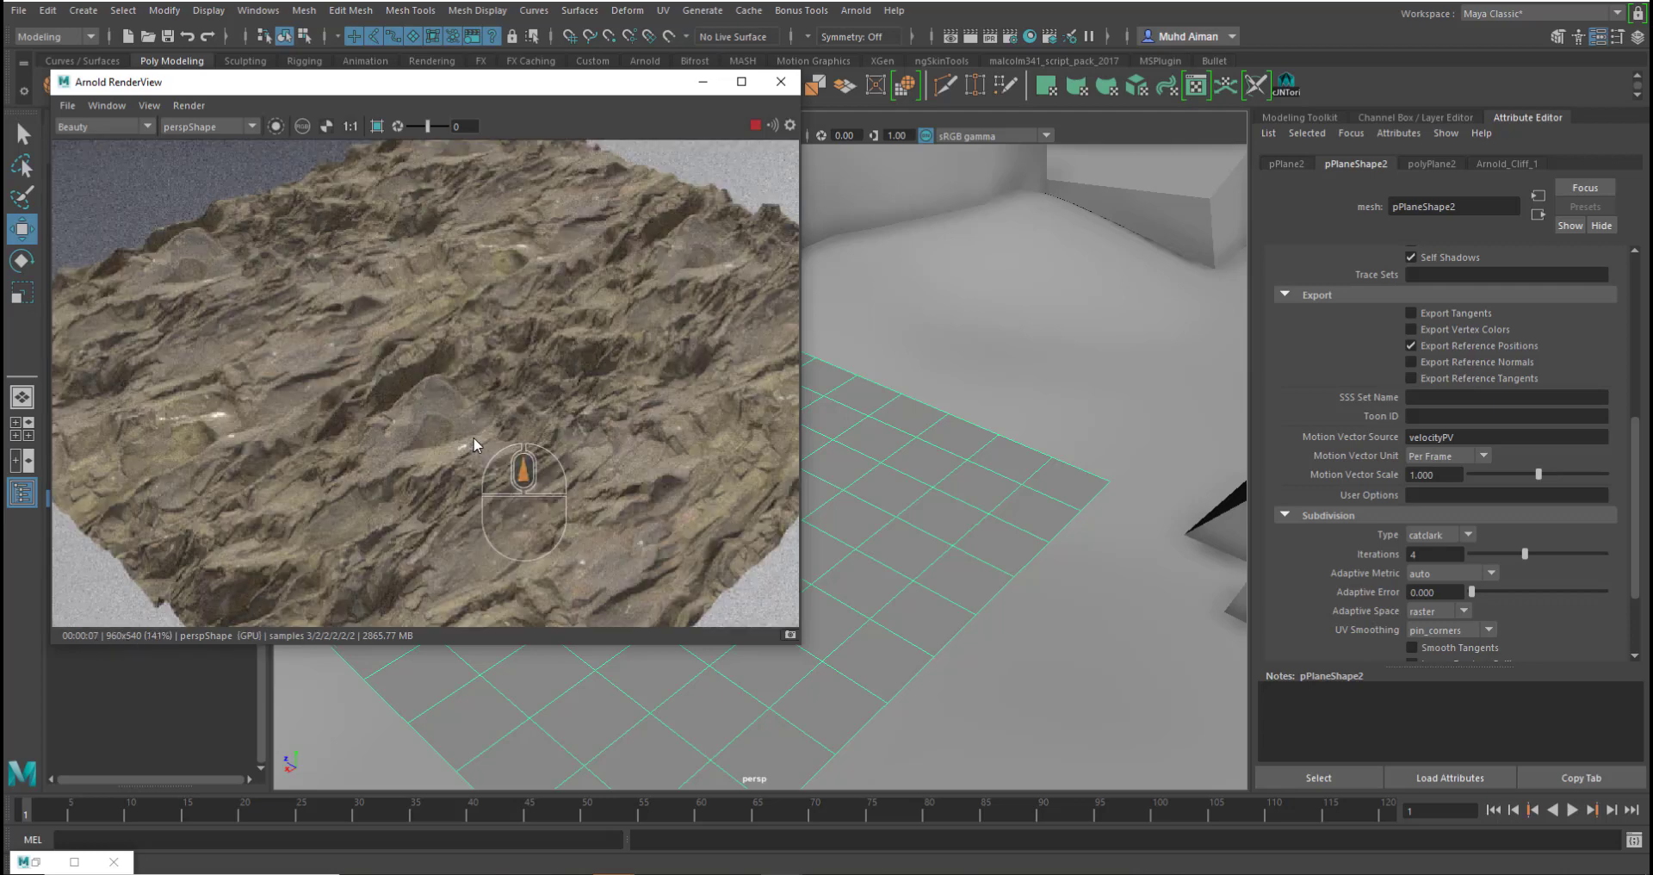
scroll(473, 437, down, 2)
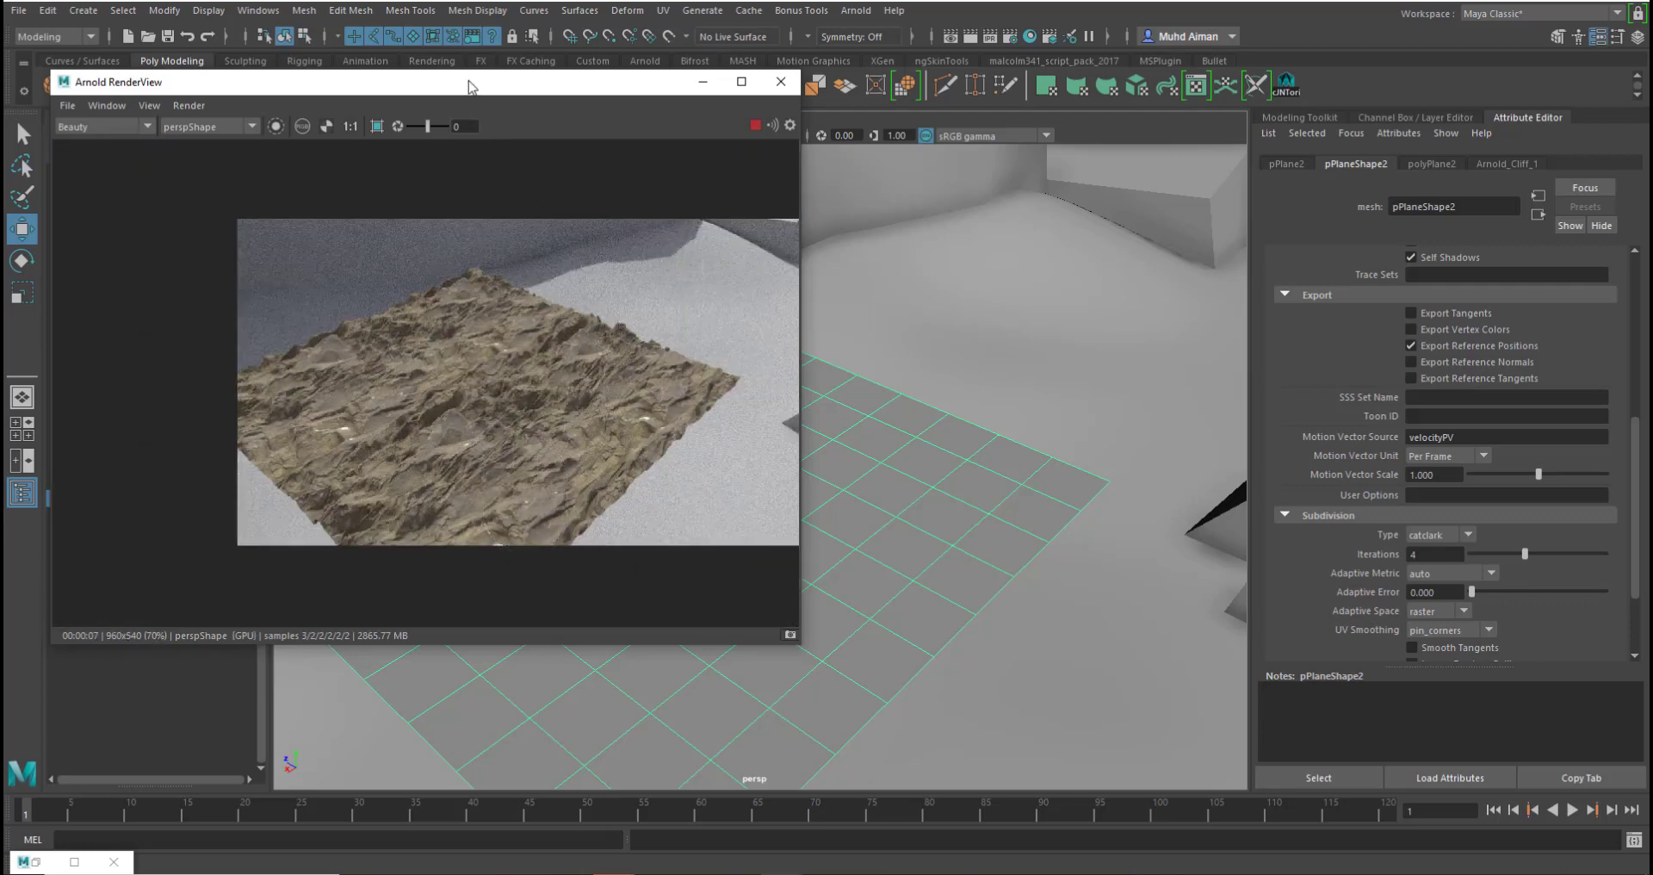
drag(468, 86, 1328, 47)
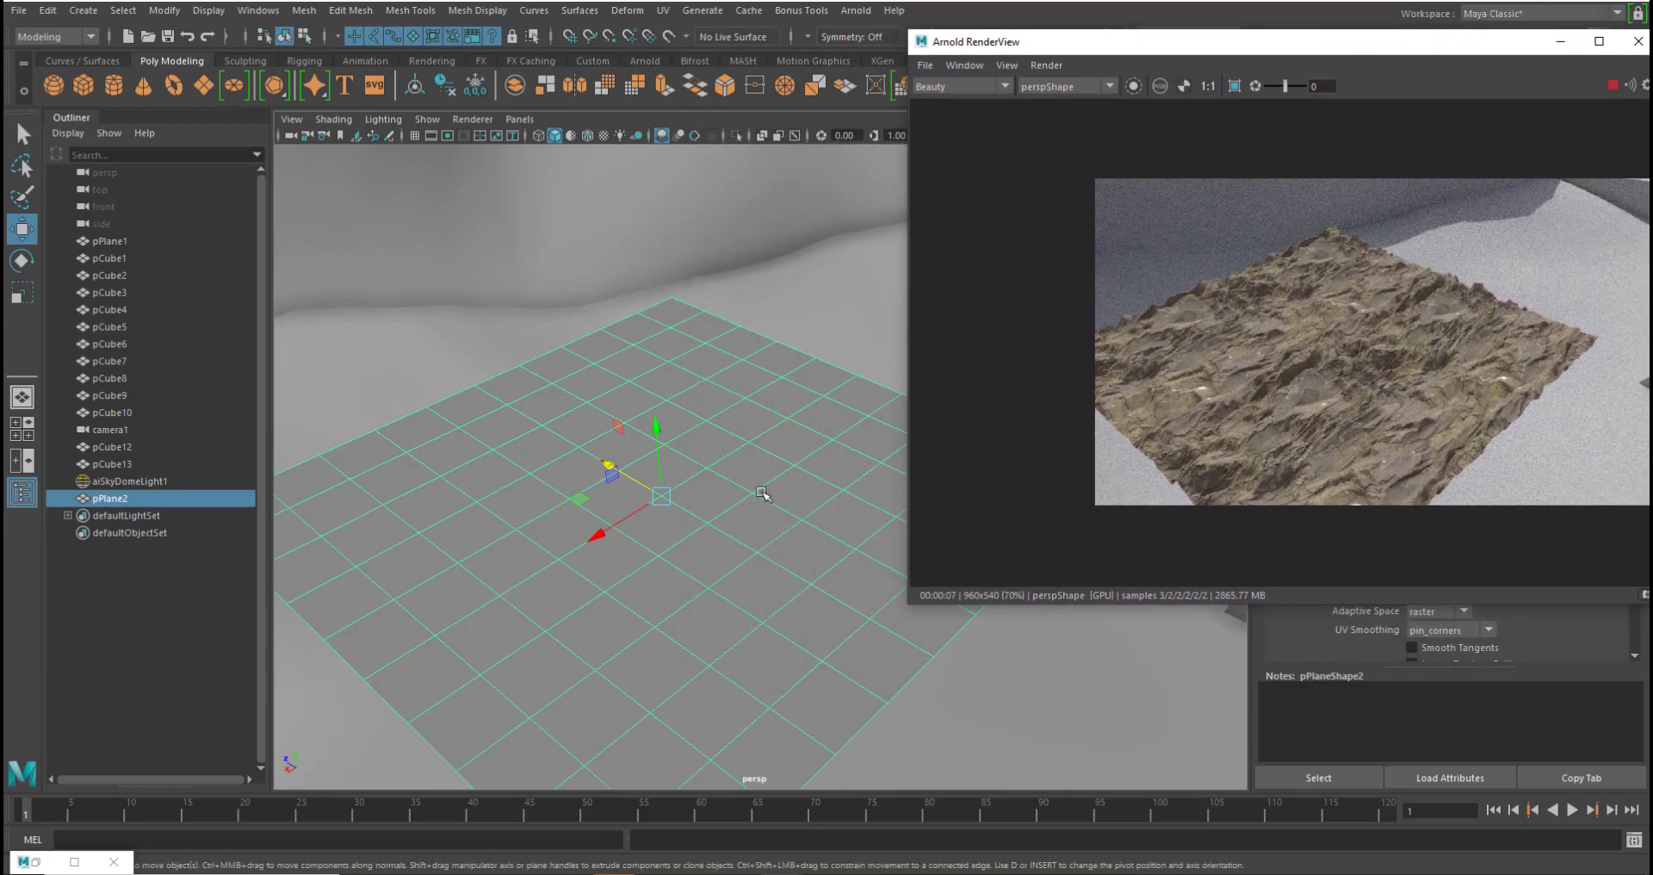
- Move pPlane2 over to the large rock and rotate it upright against the rock's face
scroll(756, 480, down, 3)
scroll(755, 480, down, 3)
drag(668, 517, 372, 360)
alt+drag(510, 440, 548, 452)
key(e)
drag(603, 404, 605, 547)
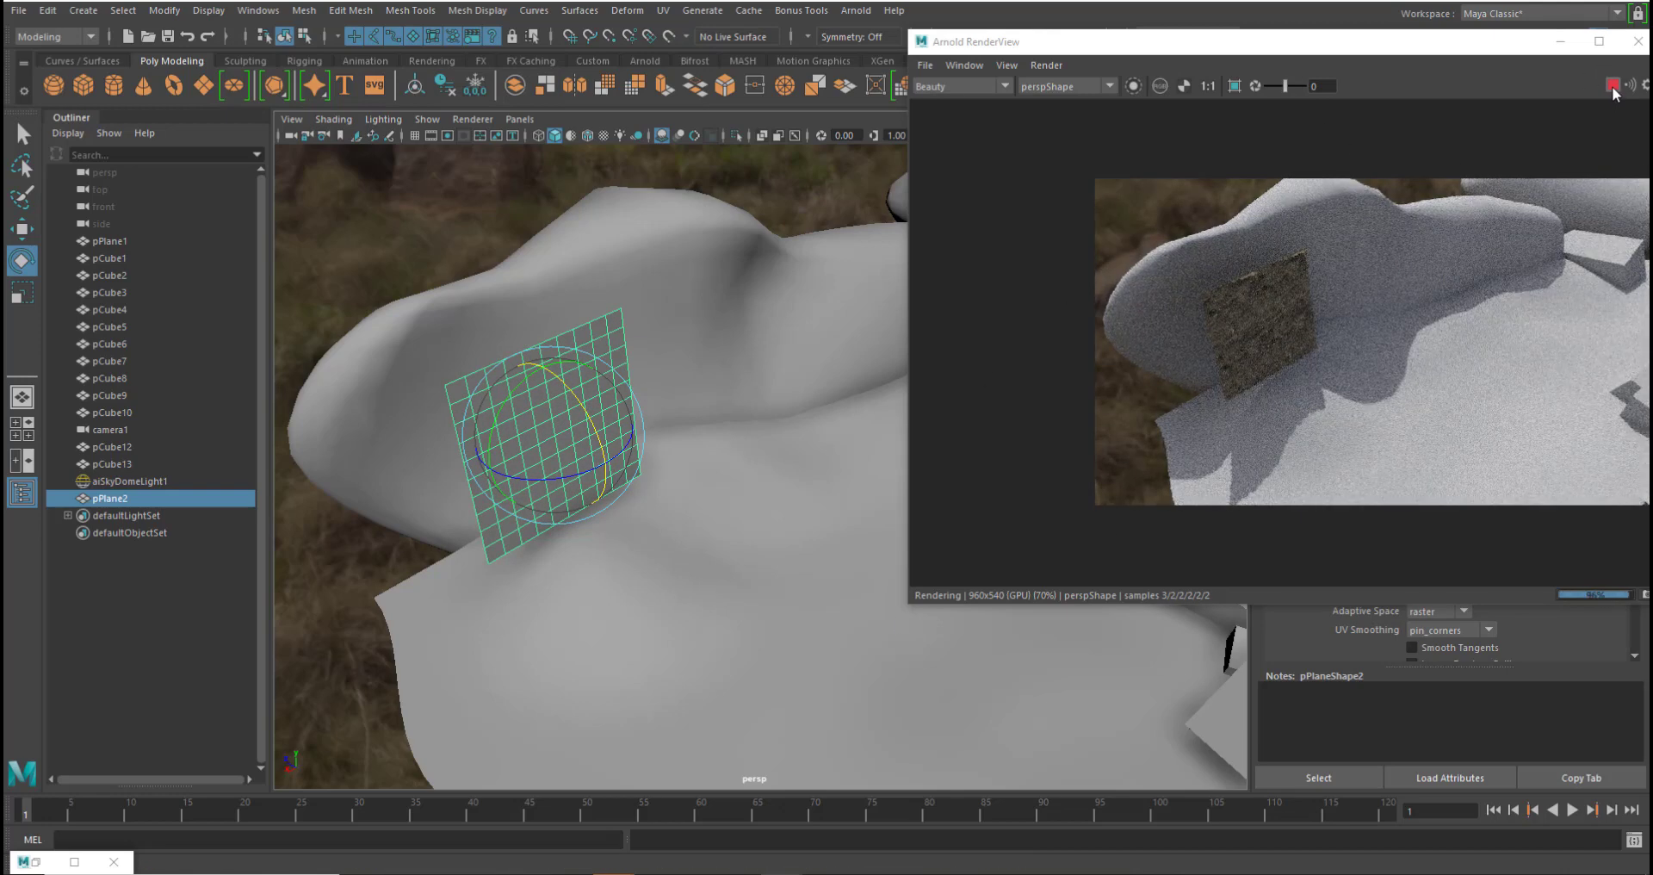
- Stop the render, and scale up, rotate and reposition pPlane2 so it covers more of the large rock's face
click(1612, 86)
alt+drag(757, 448, 700, 468)
key(w)
key(r)
key(e)
key(w)
key(e)
drag(662, 403, 582, 417)
key(w)
key(e)
alt+drag(809, 445, 560, 492)
key(w)
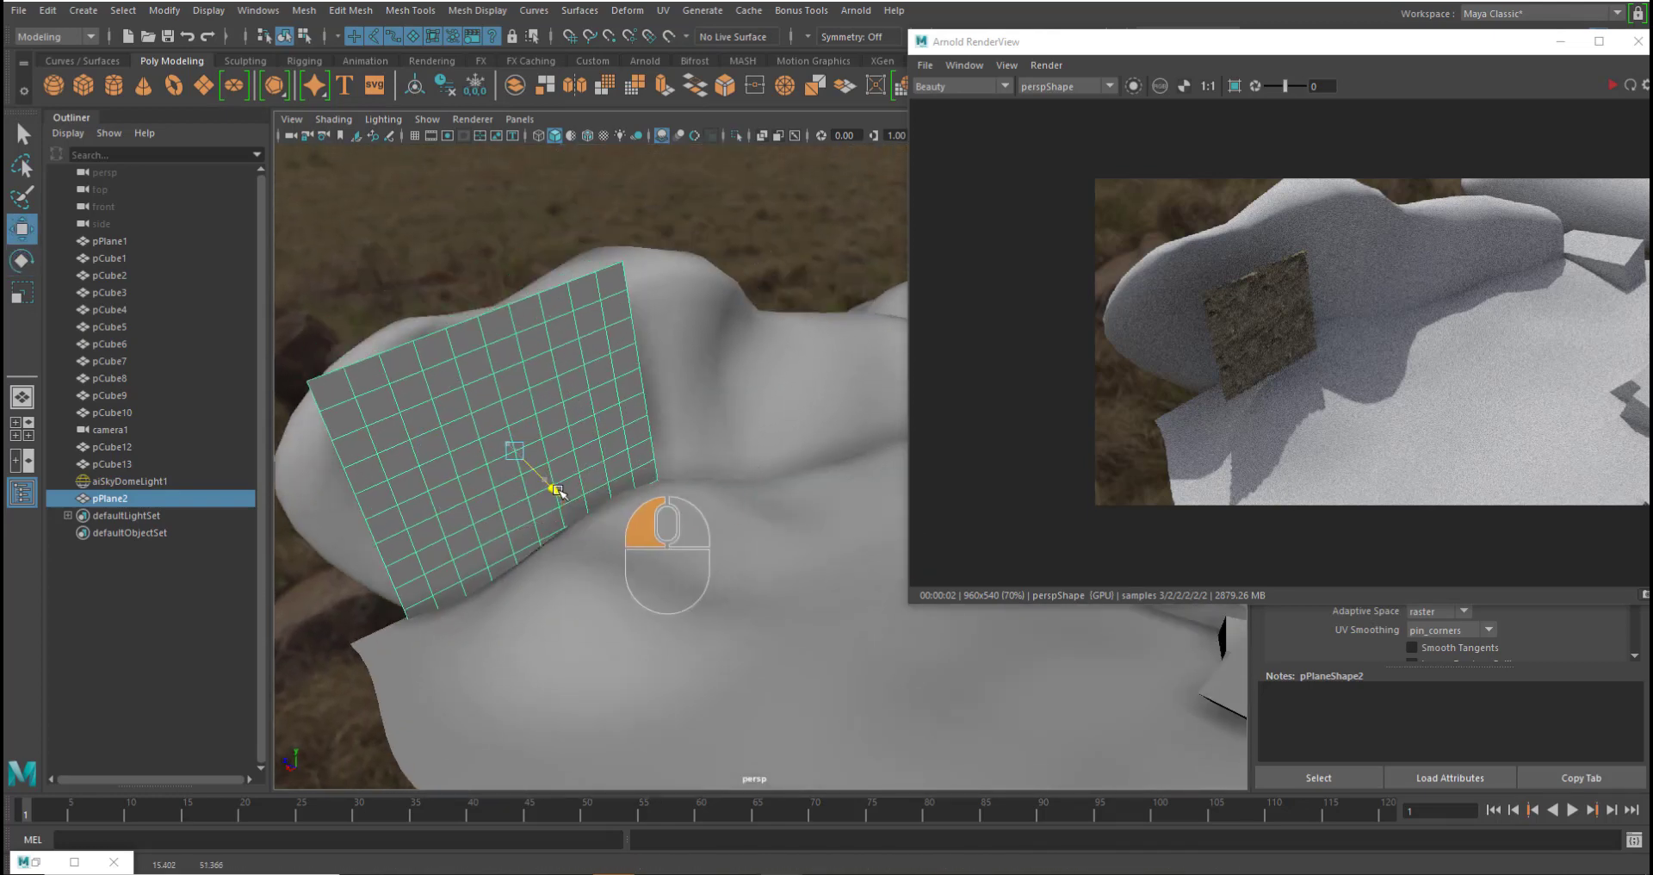
- Set the Arnold RenderView camera to cameraShape1, reframe the large rock in the perspective view and reselect pPlane2
drag(1285, 47, 1127, 195)
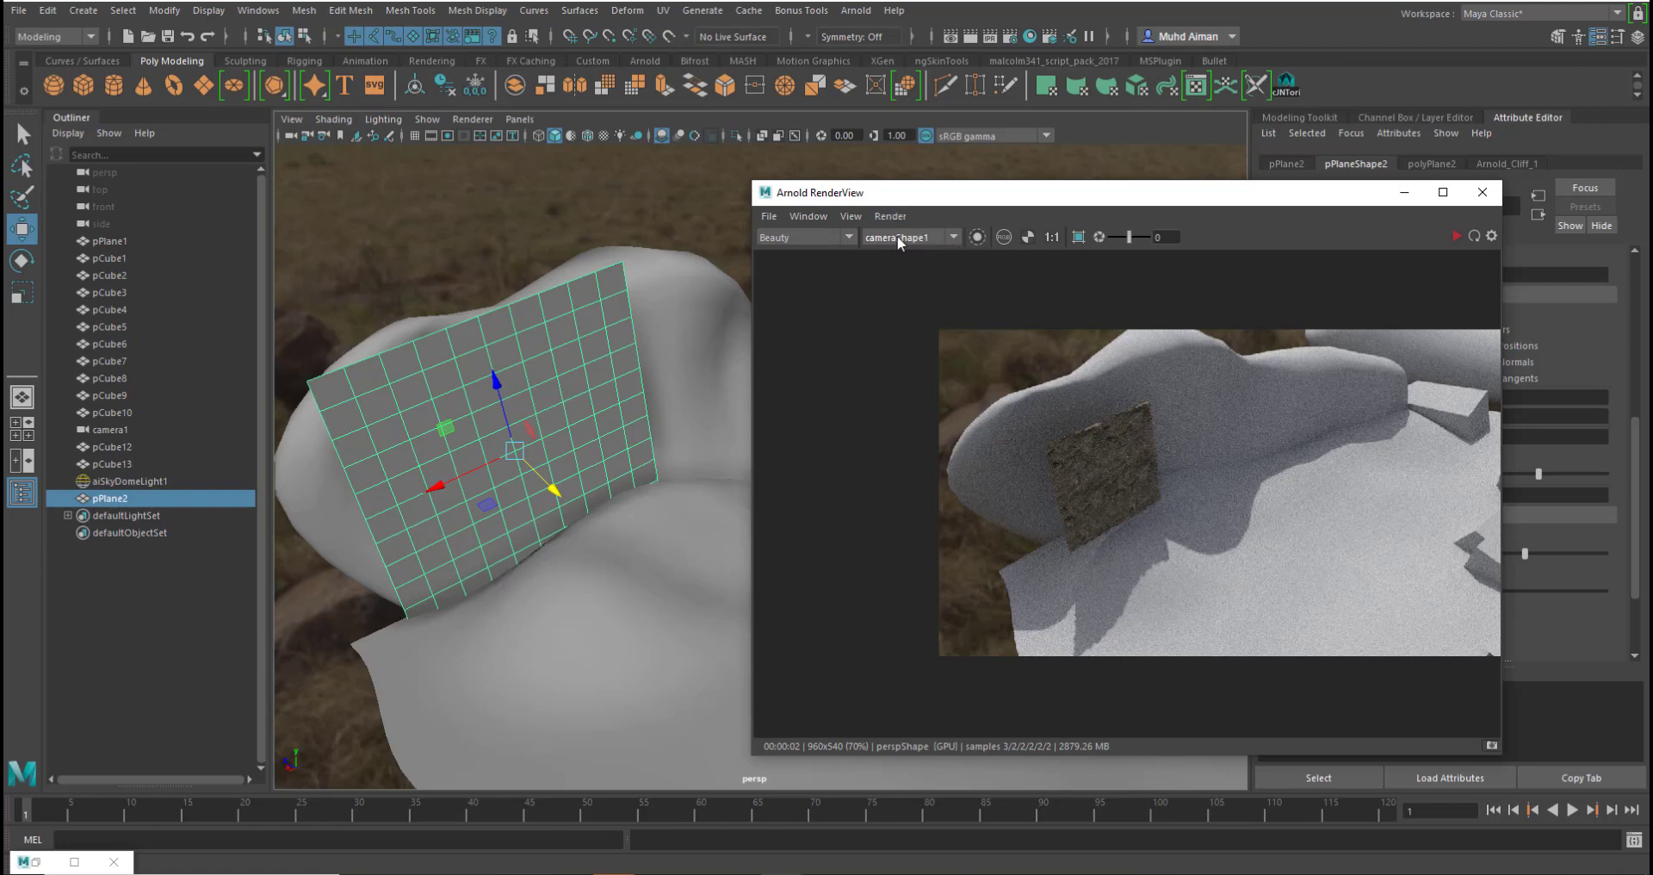
alt+drag(683, 589, 490, 611)
alt+right_drag(680, 414, 706, 506)
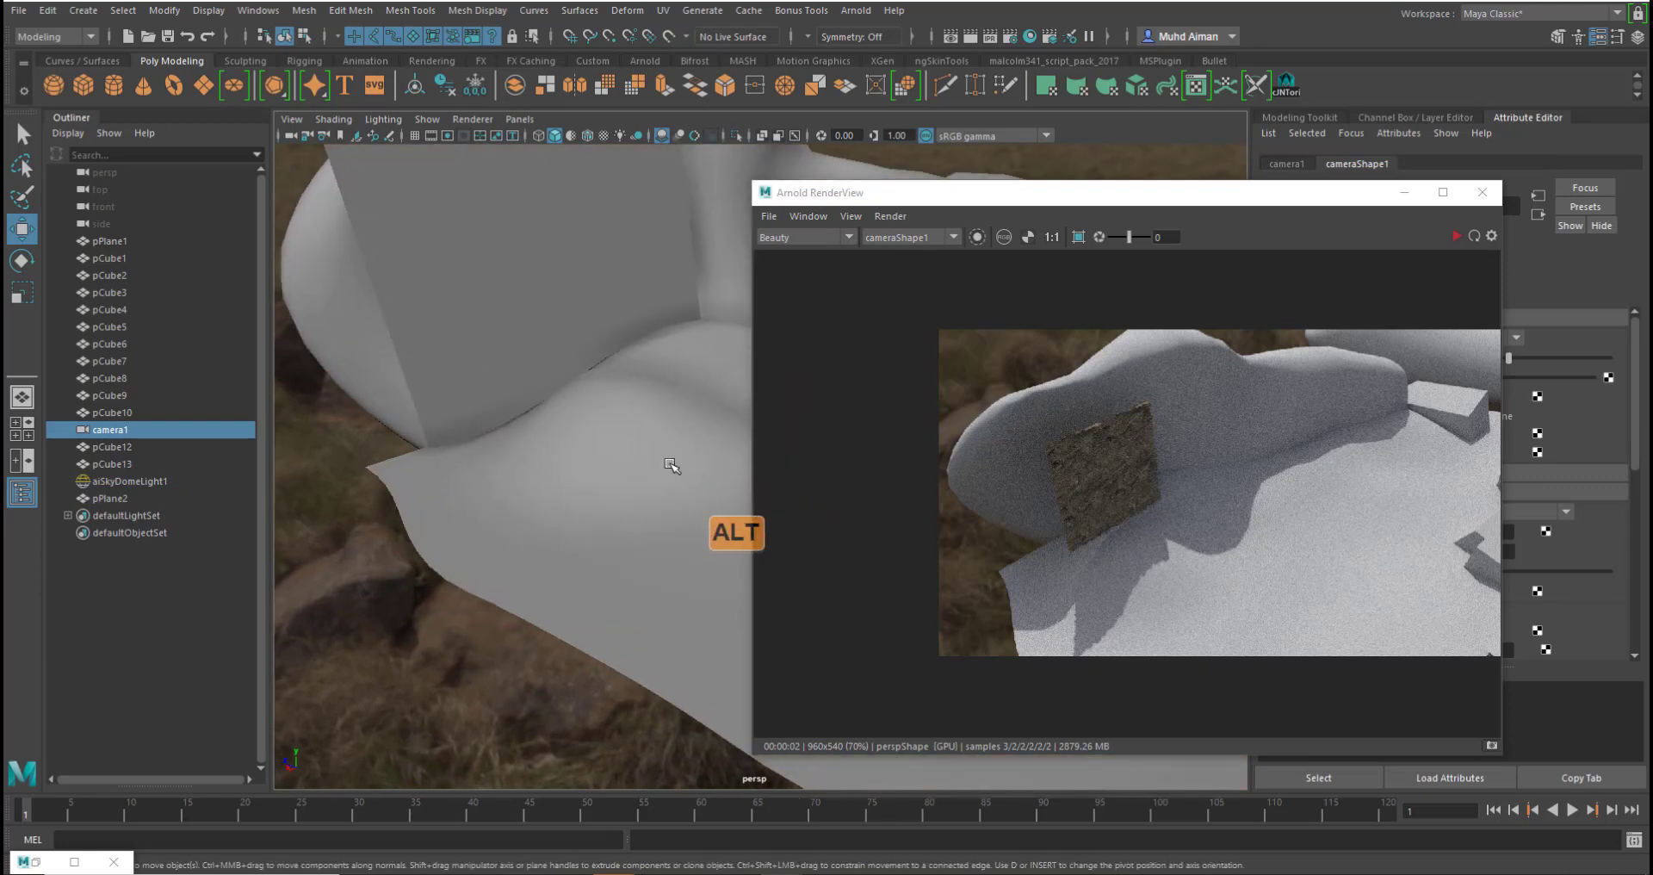
alt+middle_drag(620, 371, 602, 502)
click(570, 397)
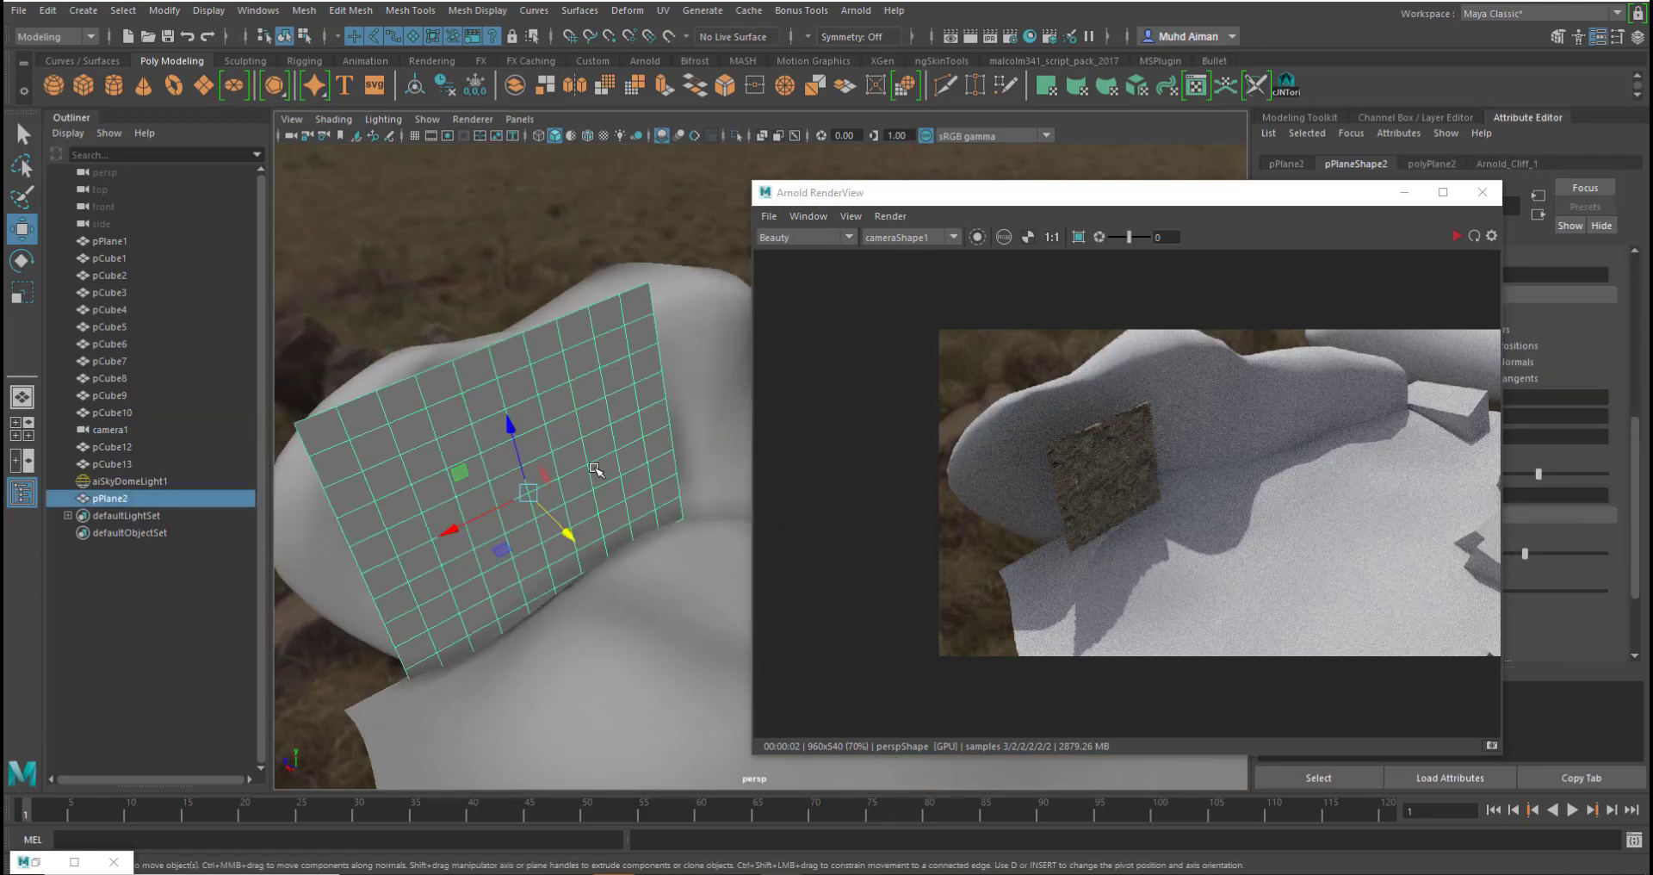
- Start the live Arnold render from cameraShape1, then rotate, enlarge and move the cliff-textured plane to stand upright along the rock wall
click(1456, 238)
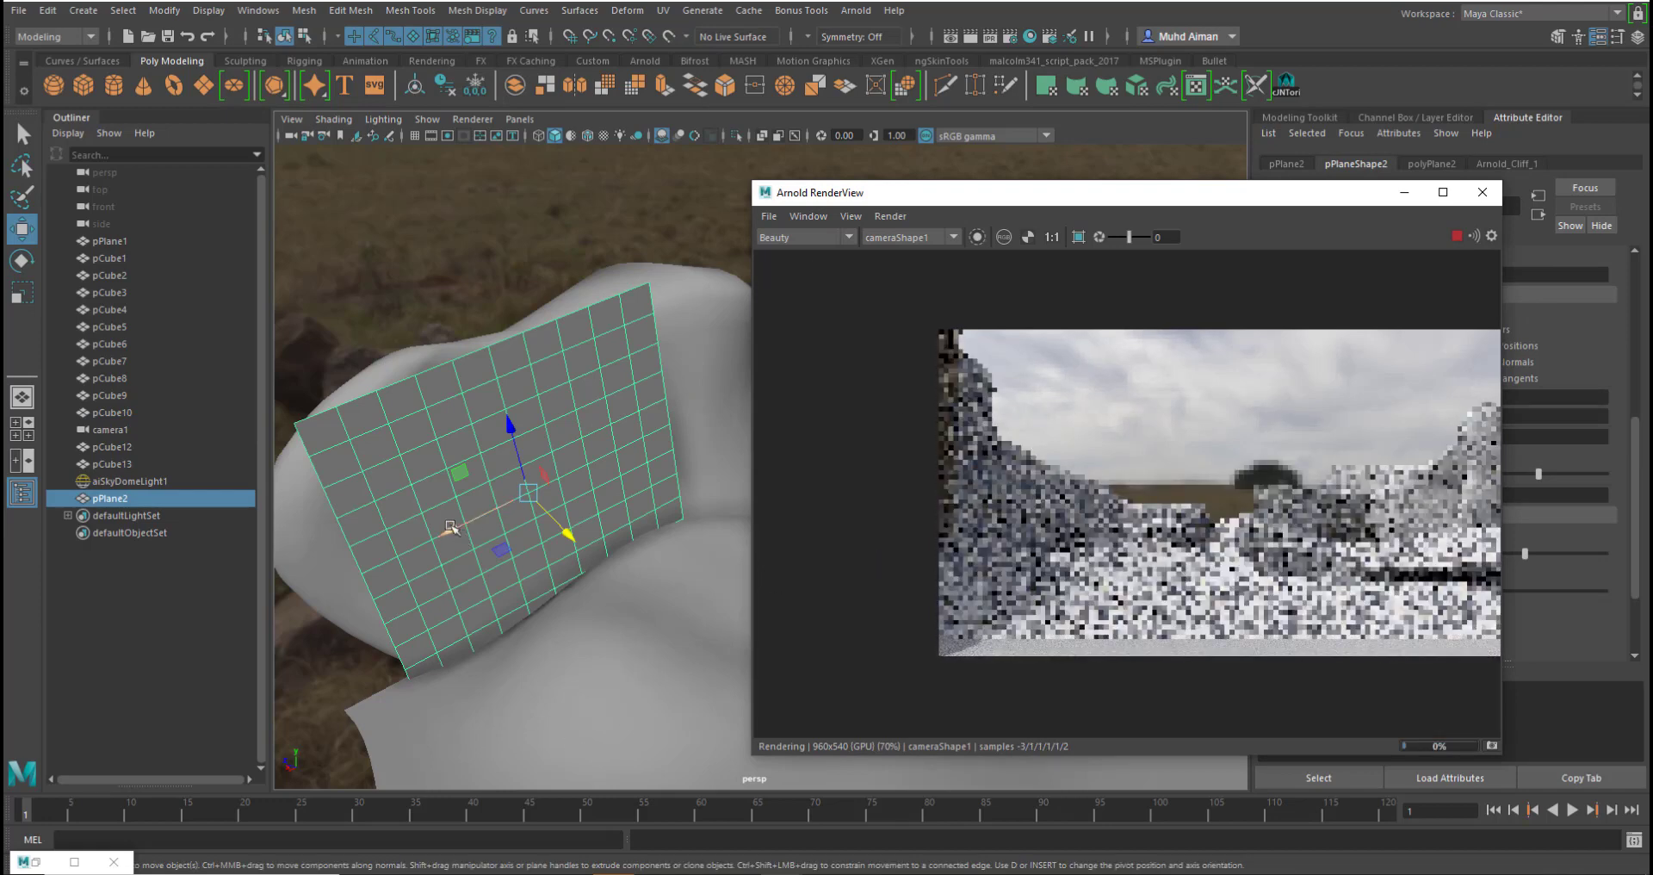
alt+drag(460, 540, 591, 350)
key(e)
drag(511, 413, 386, 488)
key(r)
key(w)
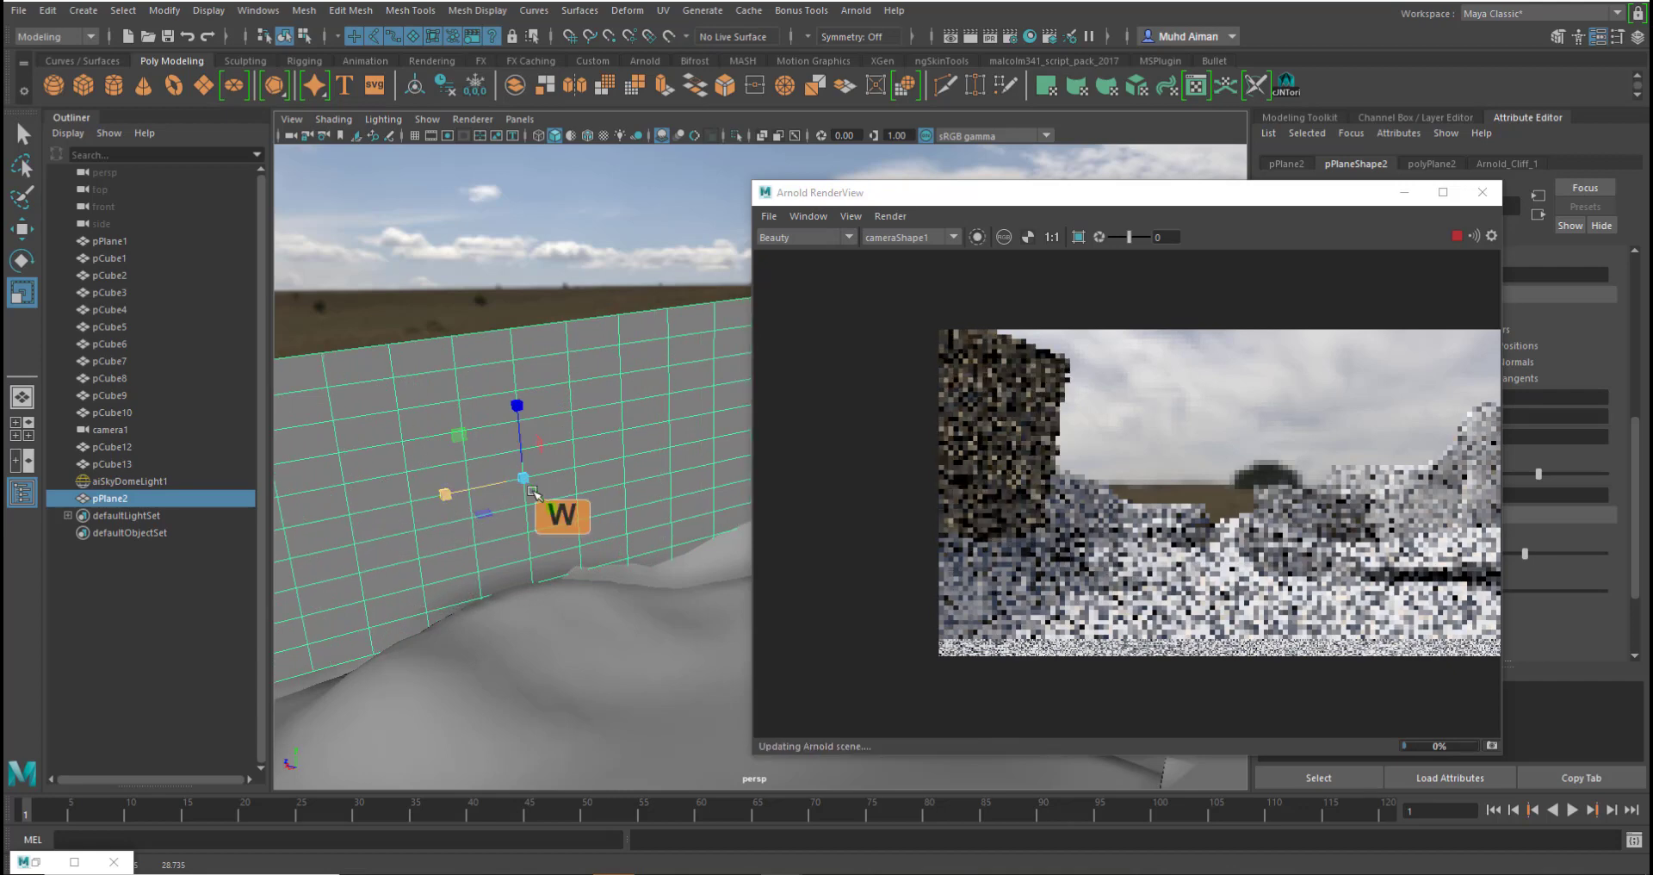
drag(480, 509, 514, 486)
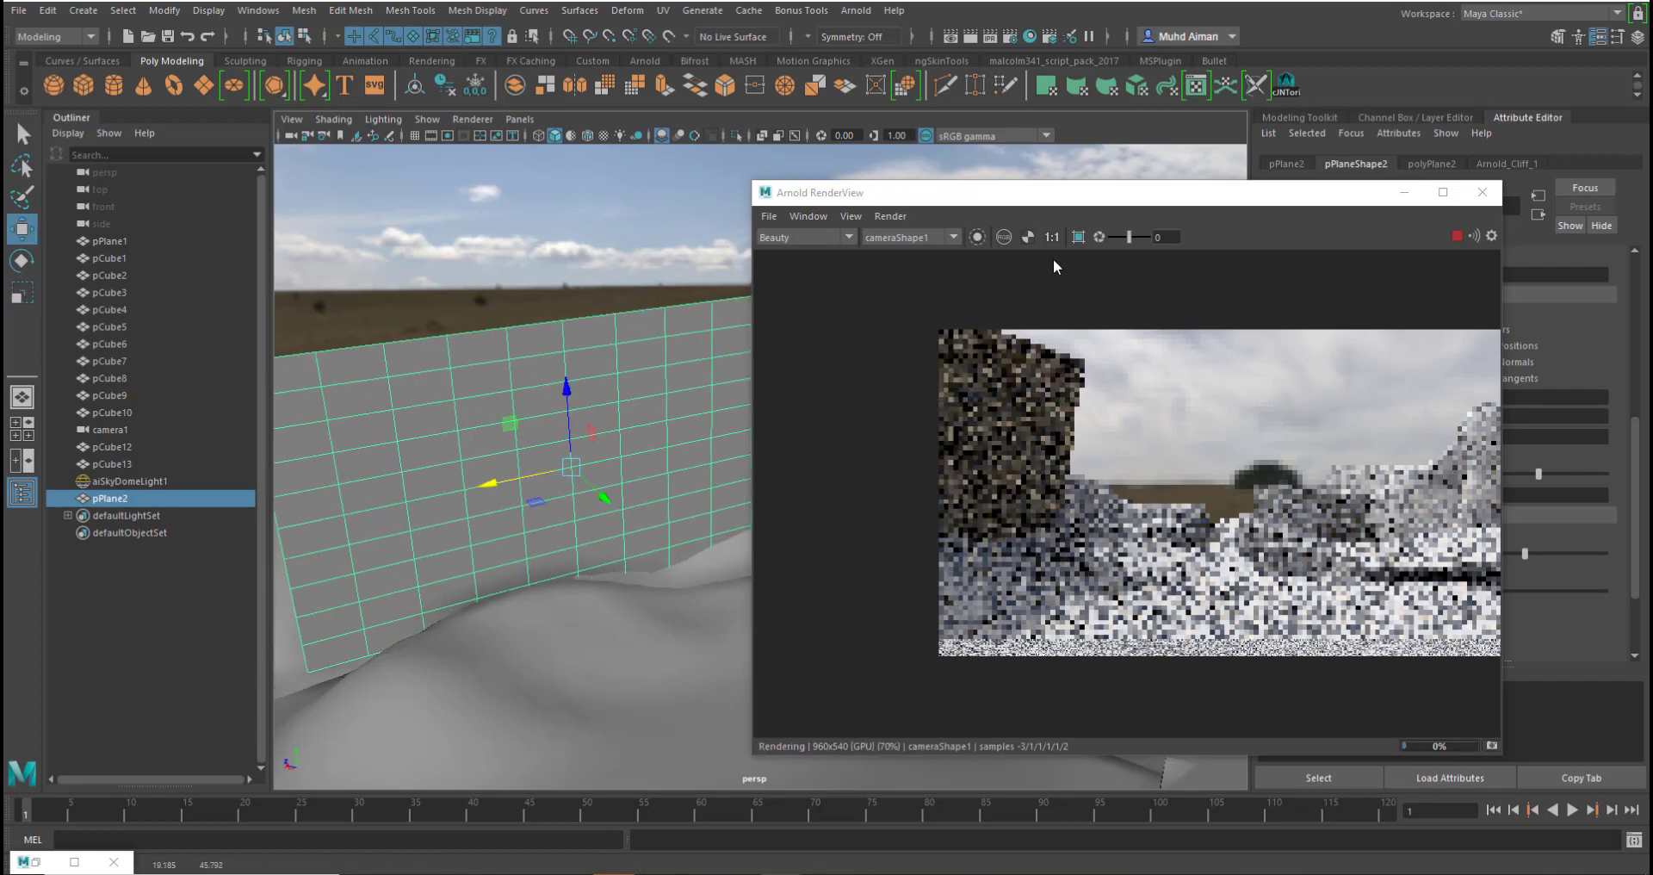
- Move the render window clear of the plane, adjust the soft-selection falloff, and pull the middle vertices of the plane's right edge forward
drag(1072, 197, 1257, 11)
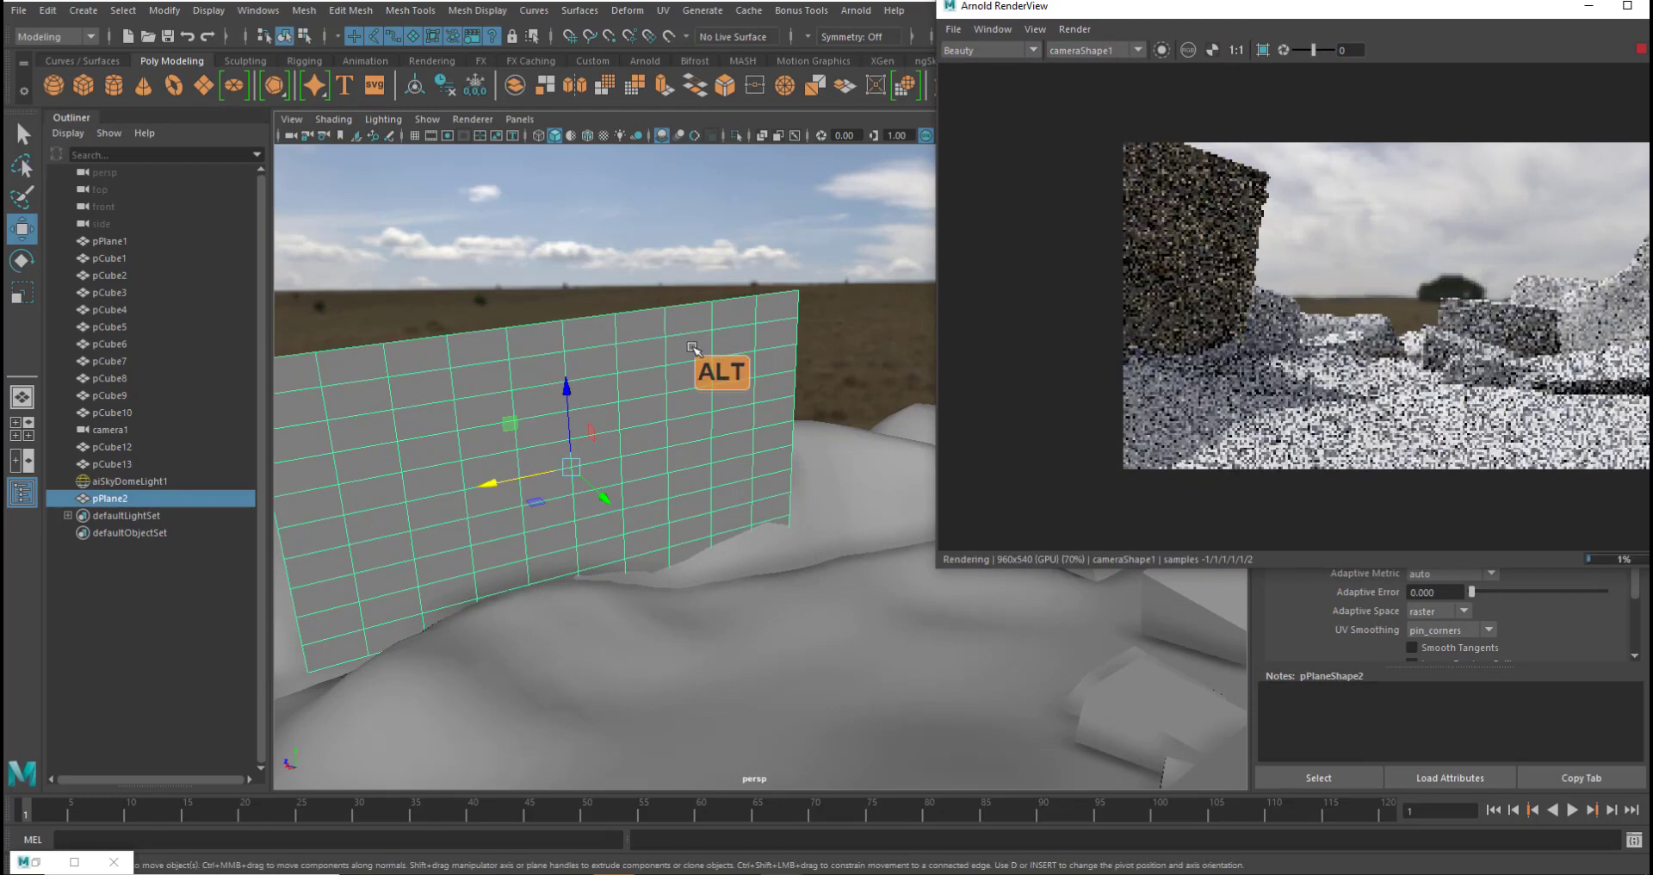
alt+middle_drag(693, 343, 657, 373)
right_drag(661, 358, 599, 359)
click(851, 469)
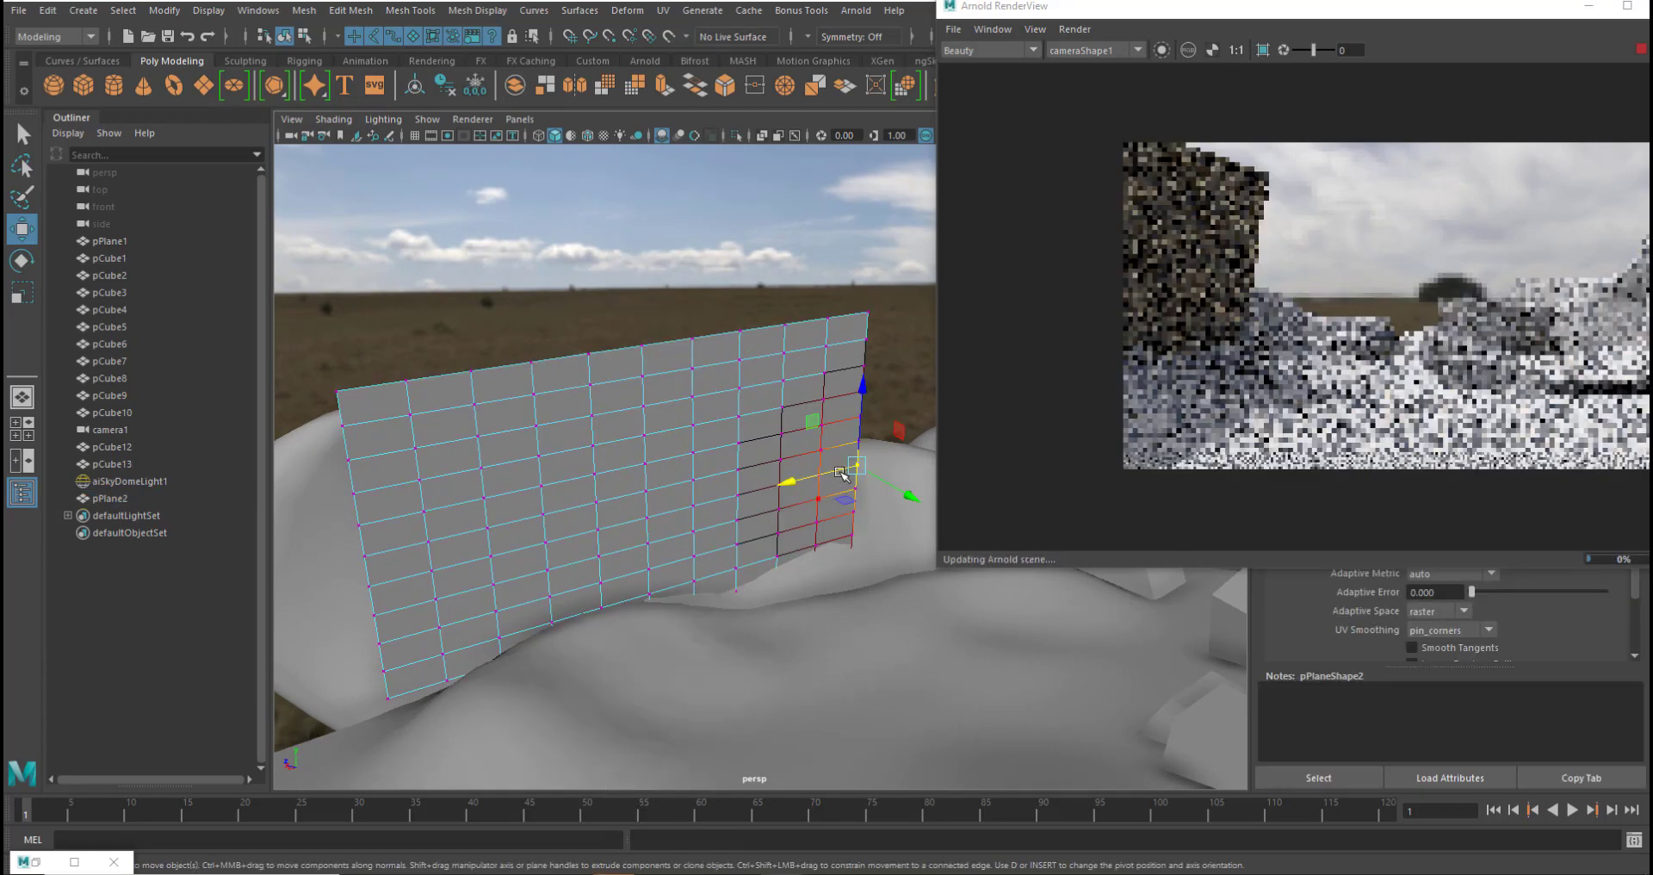
key(b)
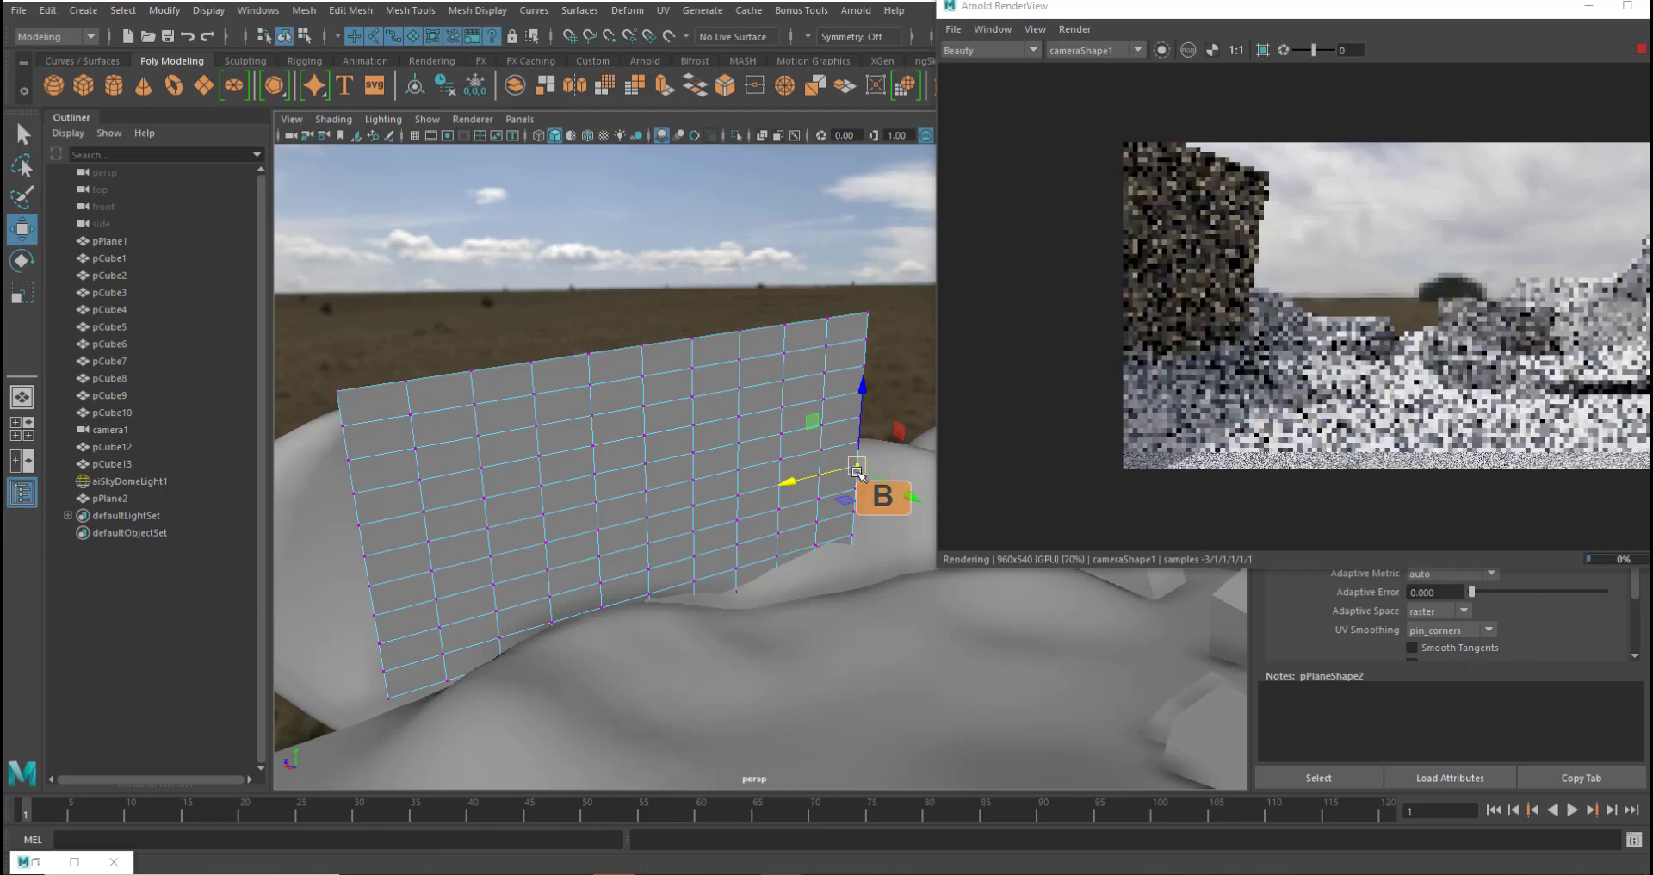
key(b)
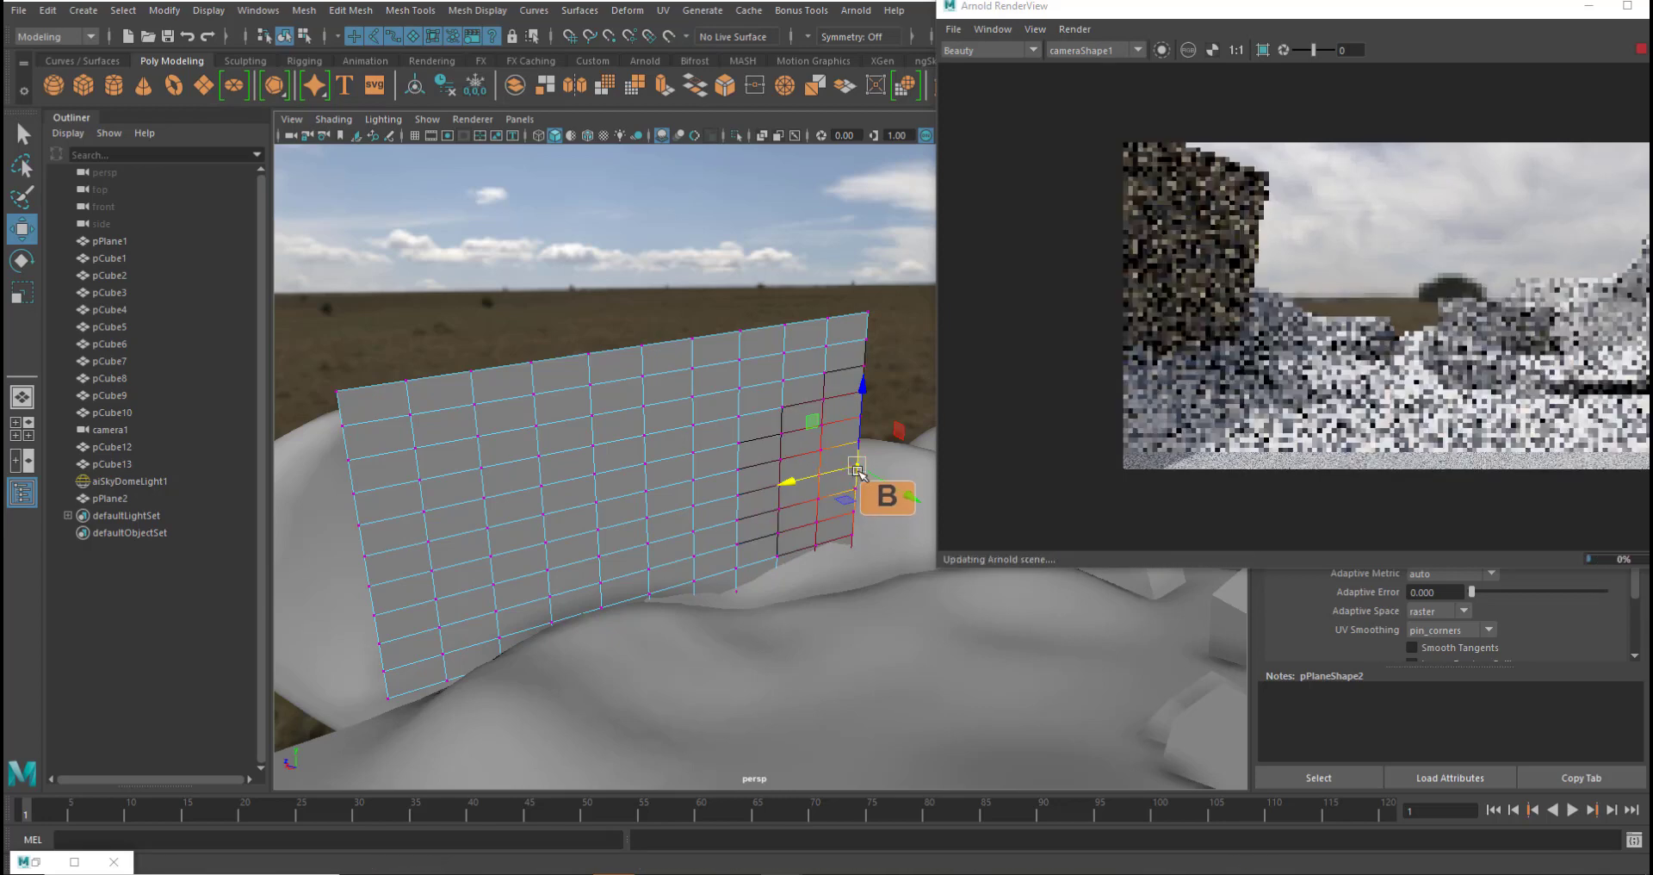
middle_drag(857, 469, 1008, 582)
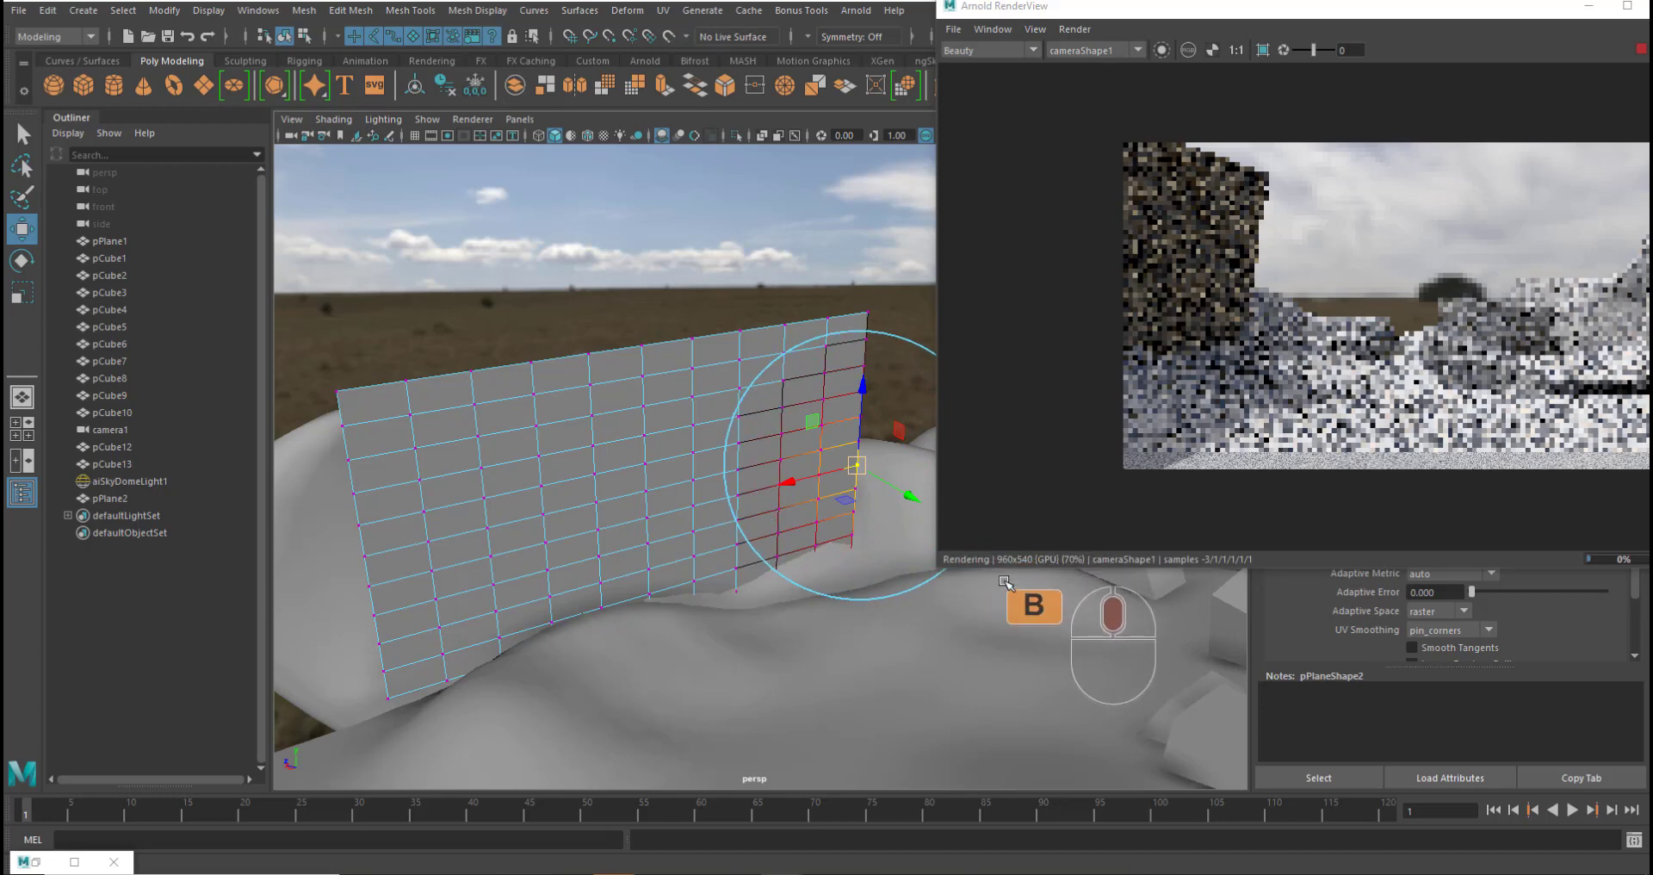
drag(910, 495, 925, 503)
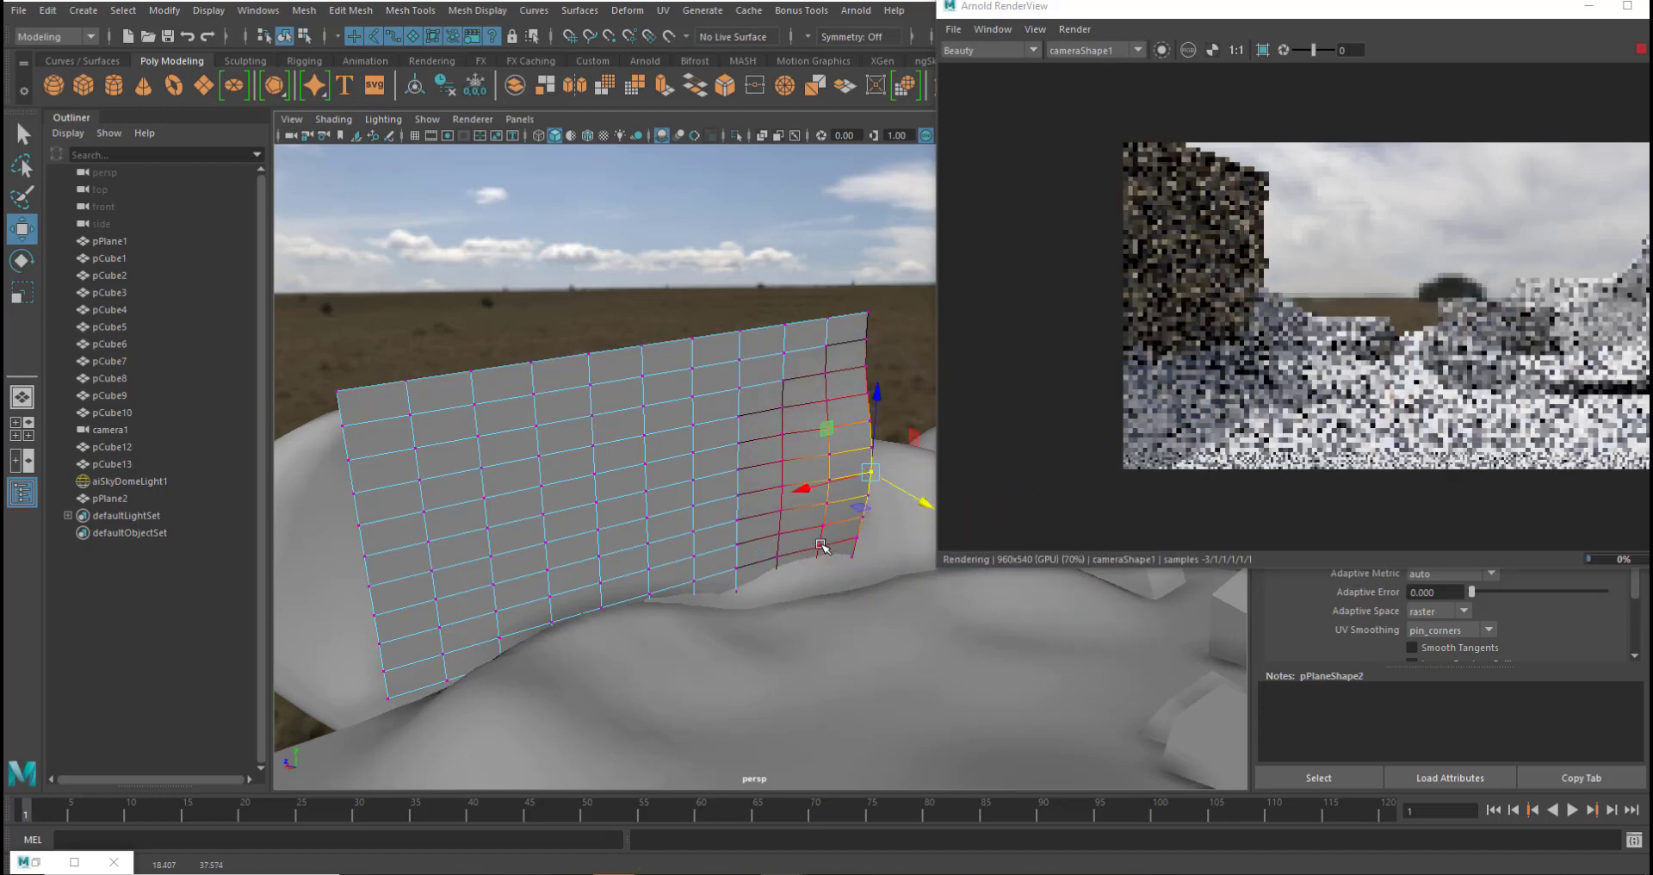
- Push the plane's upper-right corner backward and lower its bottom-left corner toward the ground with soft selection
click(867, 314)
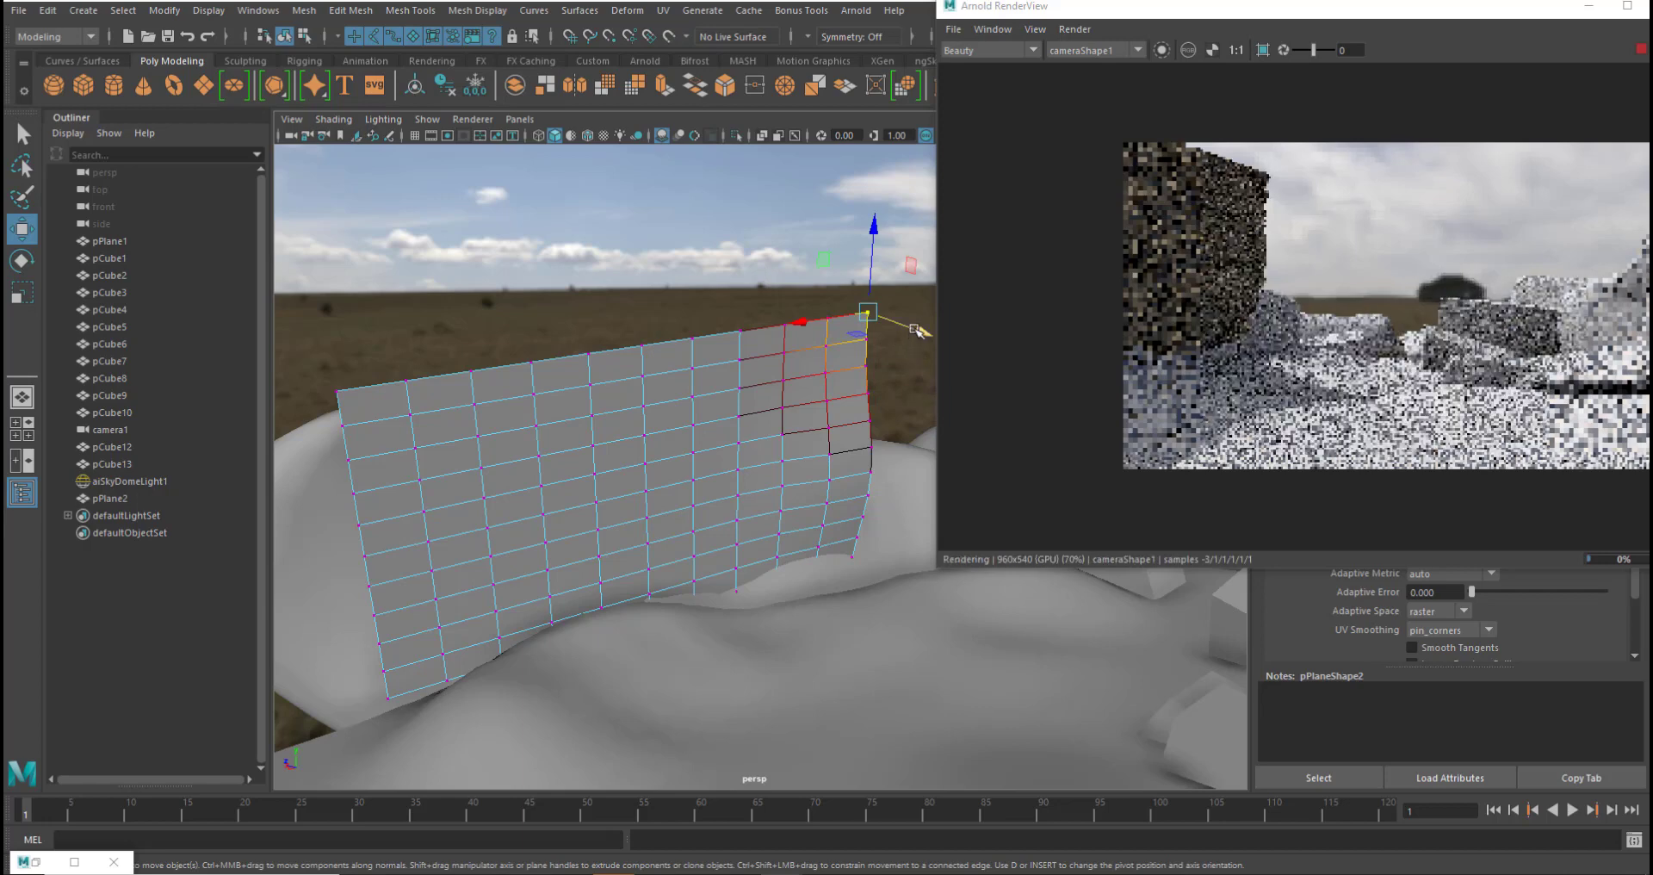
drag(912, 329, 891, 318)
click(374, 615)
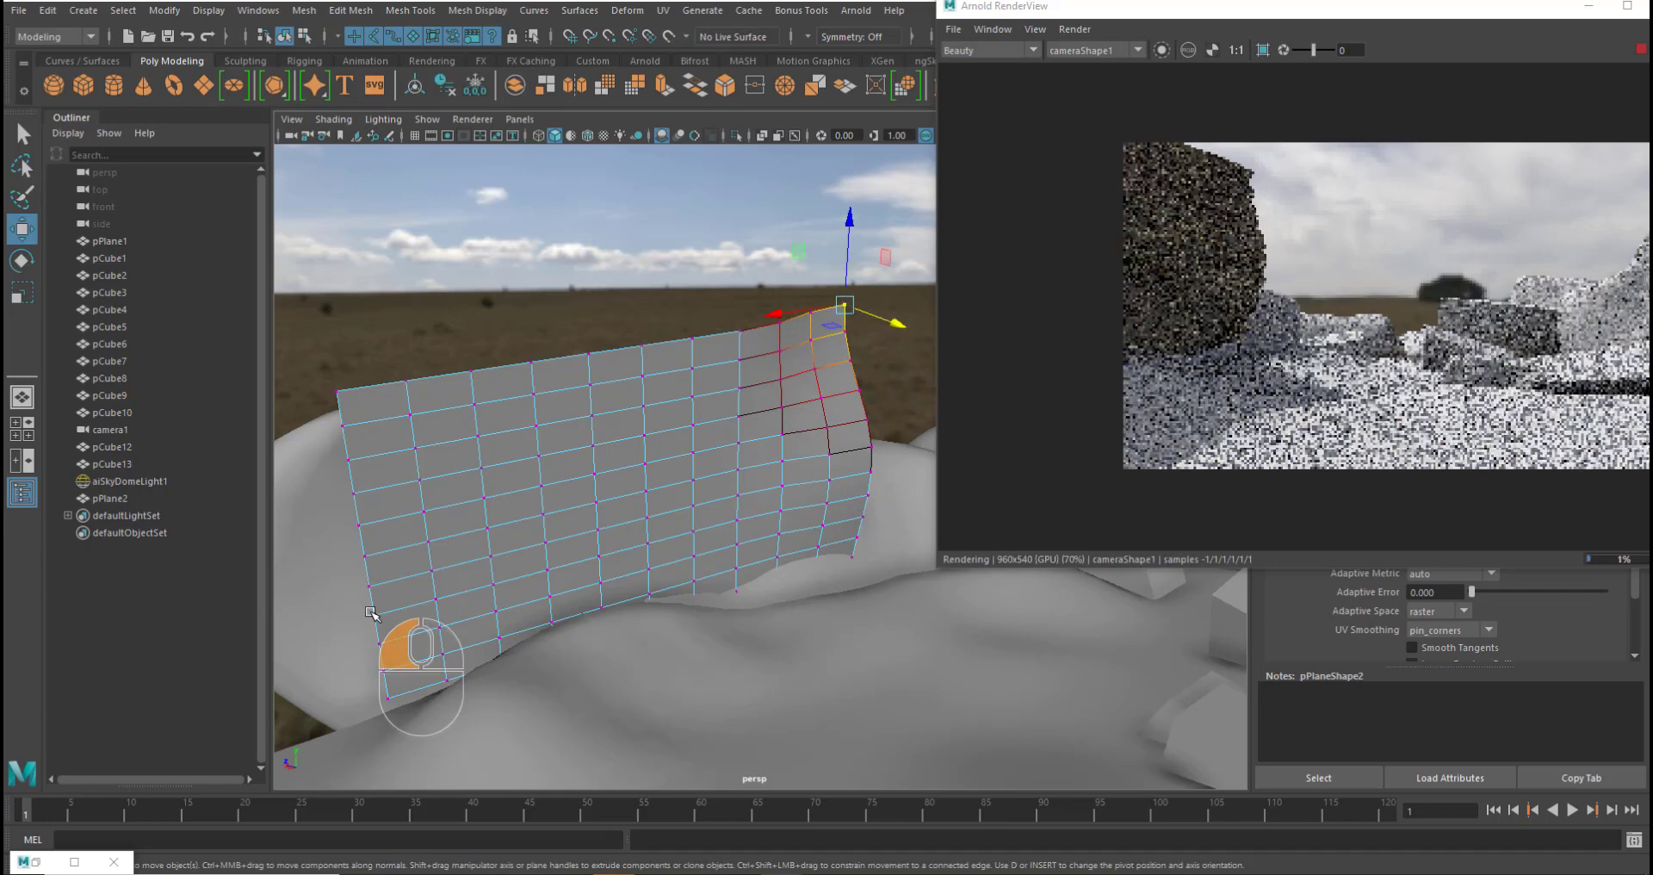
drag(389, 654, 377, 664)
click(390, 701)
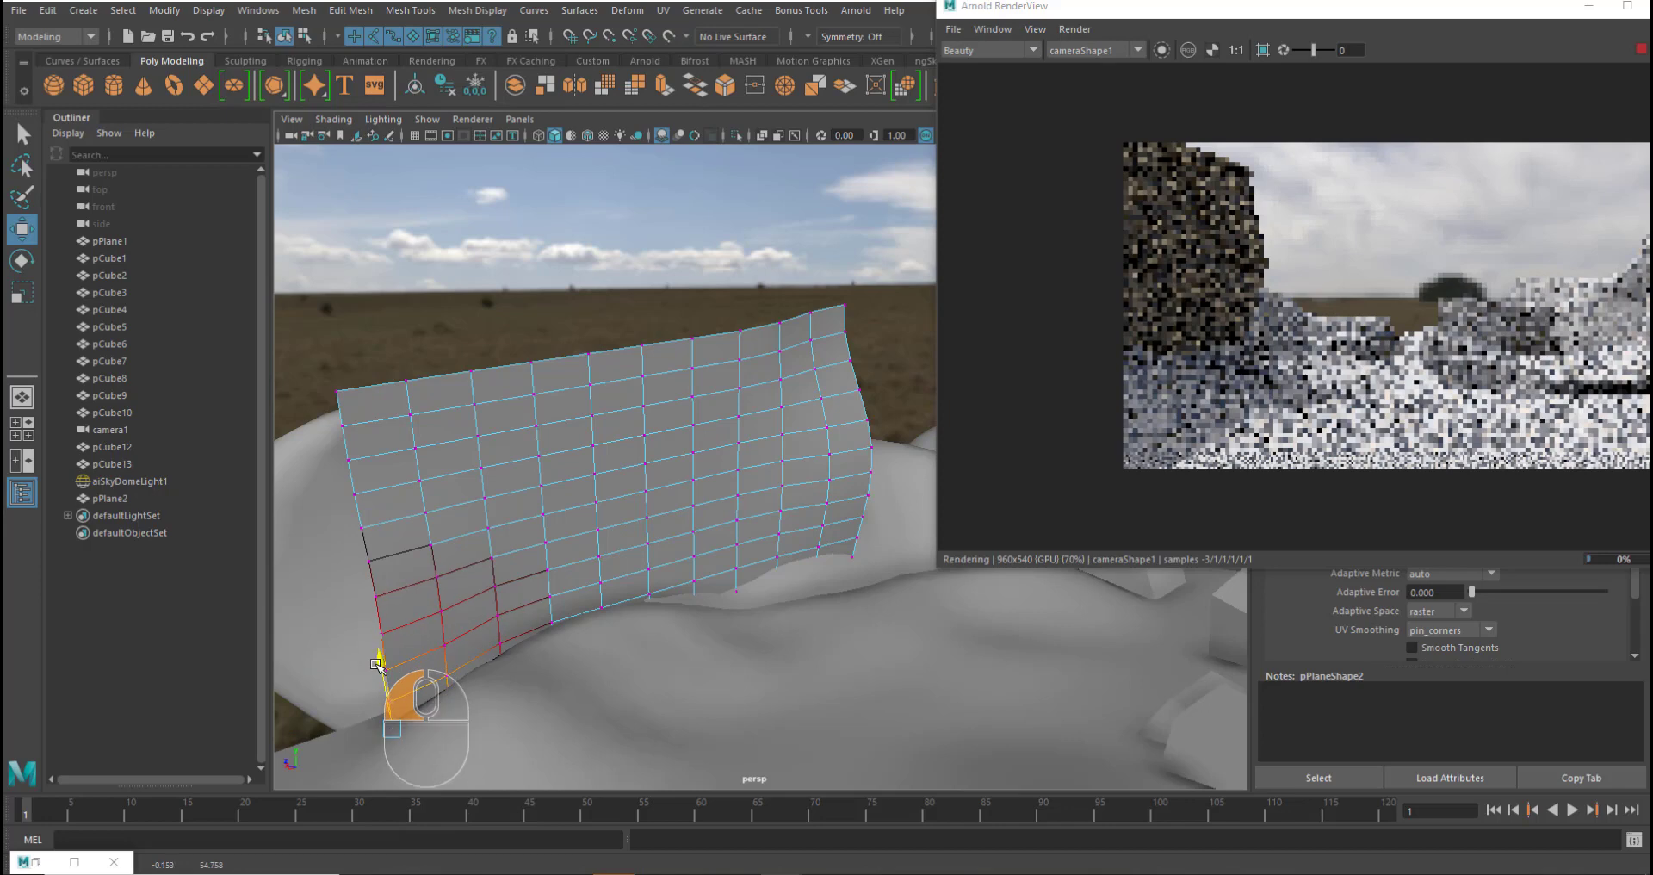
- Reshape the plane's lower-left area by pulling the left edge's vertices outward with soft selection
click(600, 593)
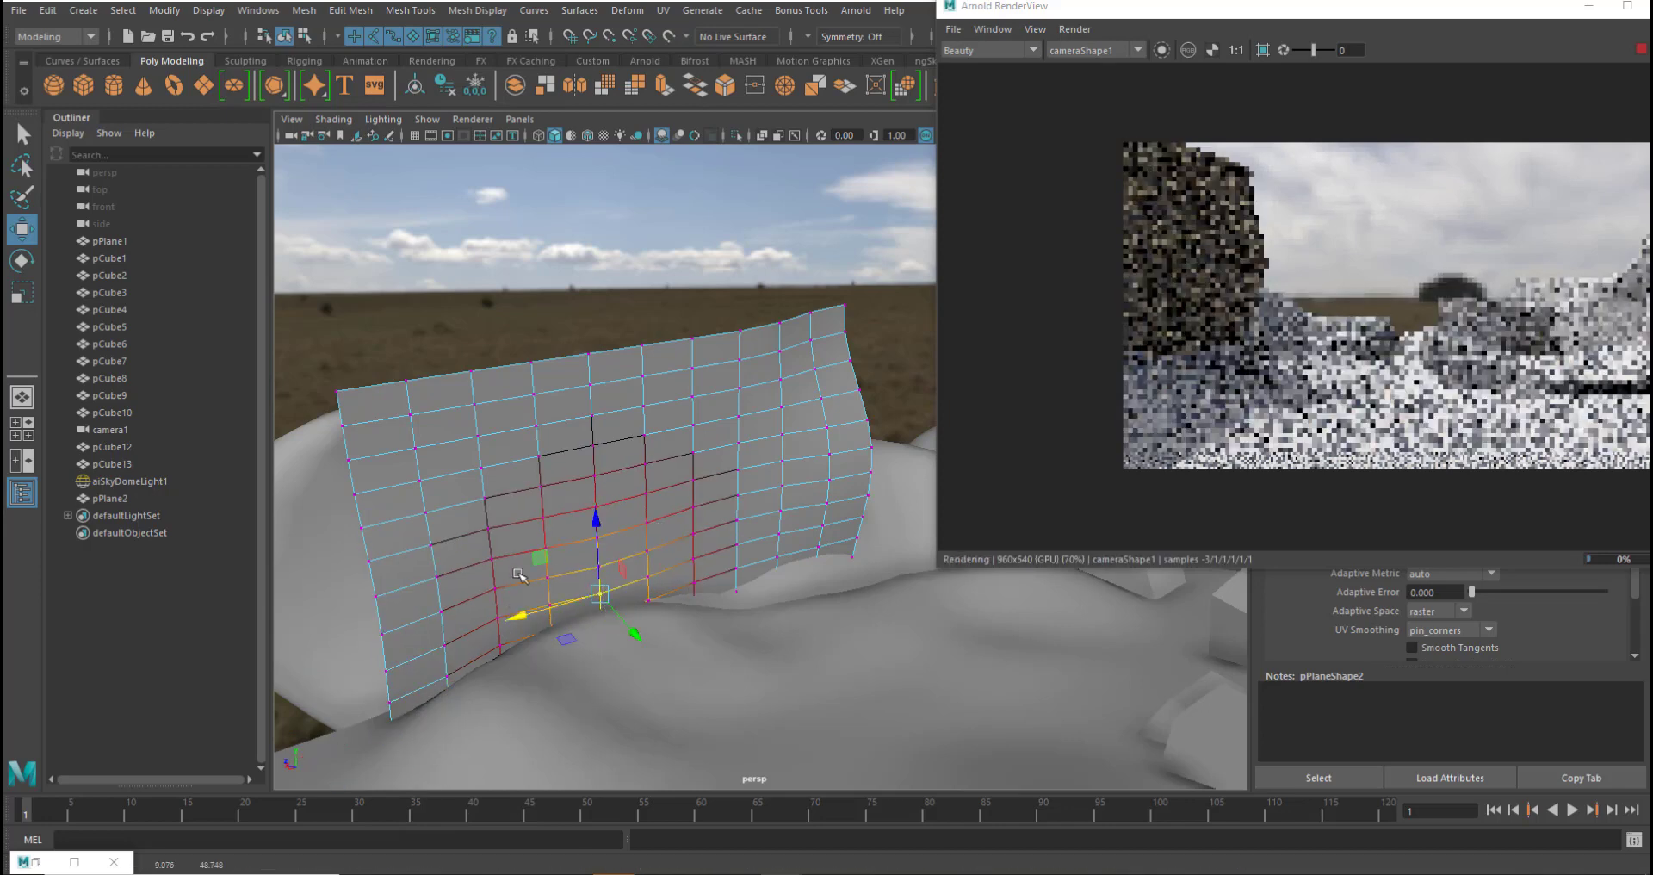
click(496, 620)
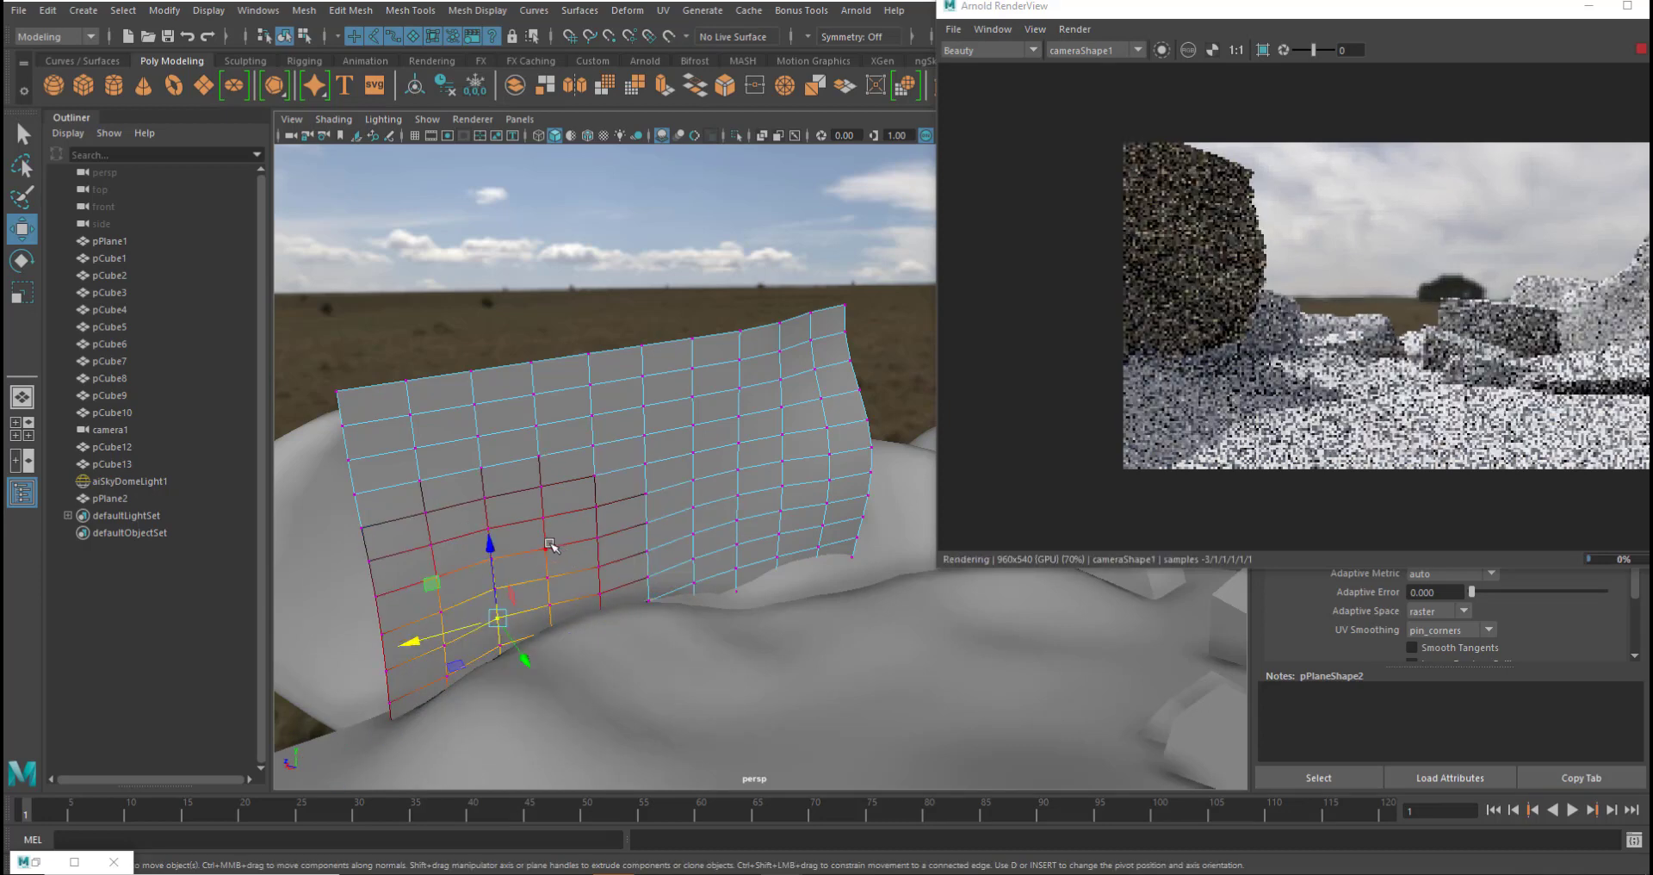
click(378, 594)
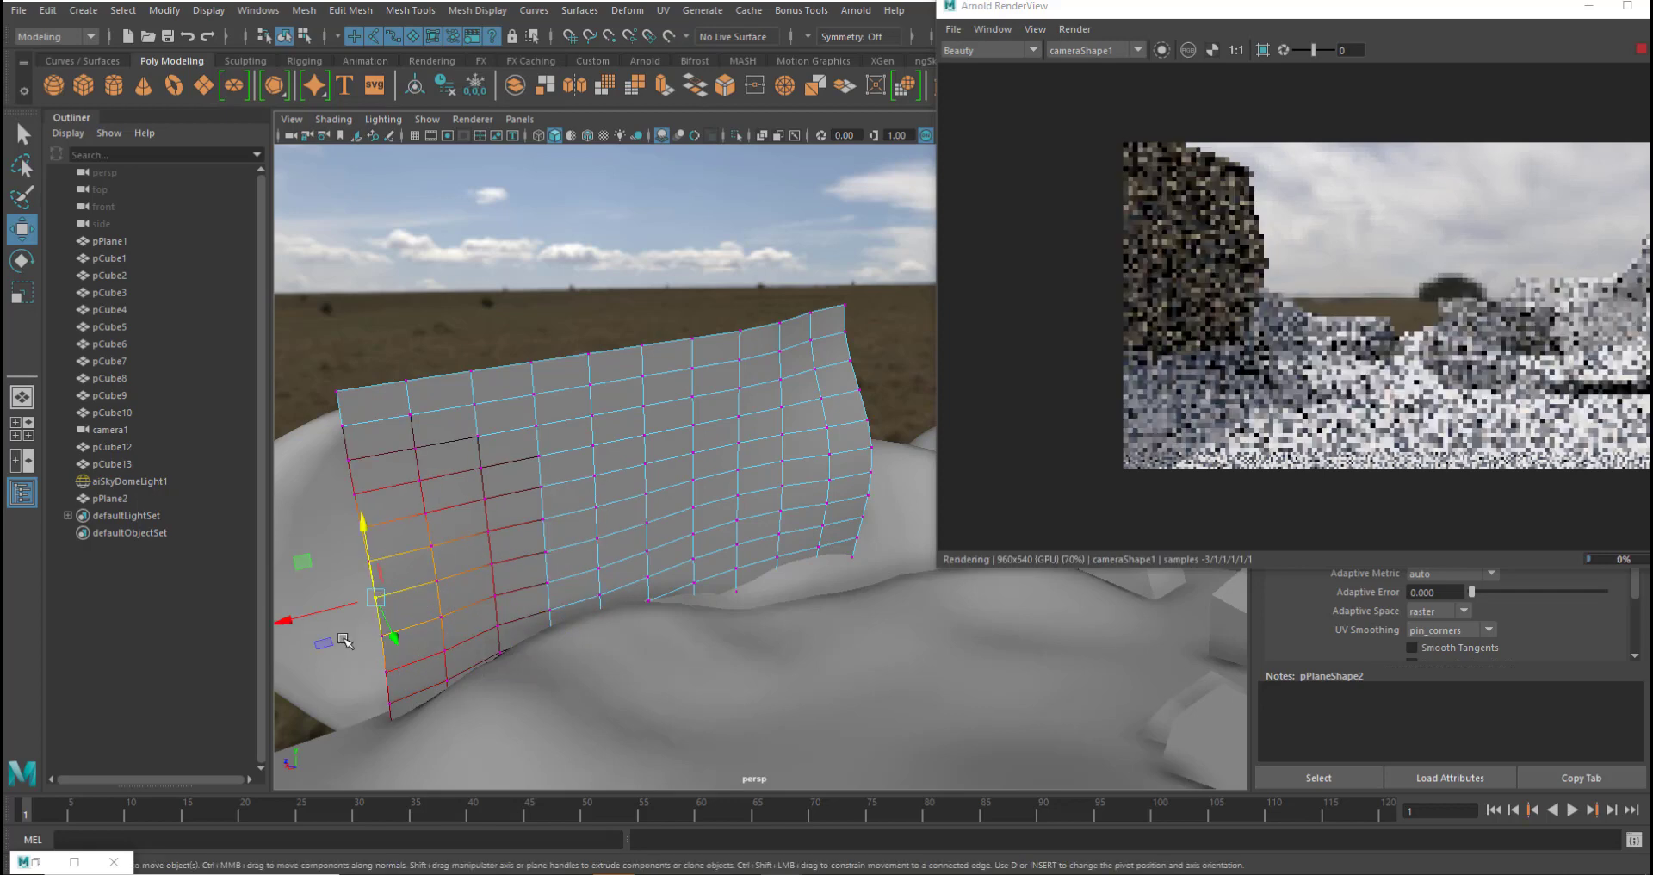
drag(302, 616, 277, 622)
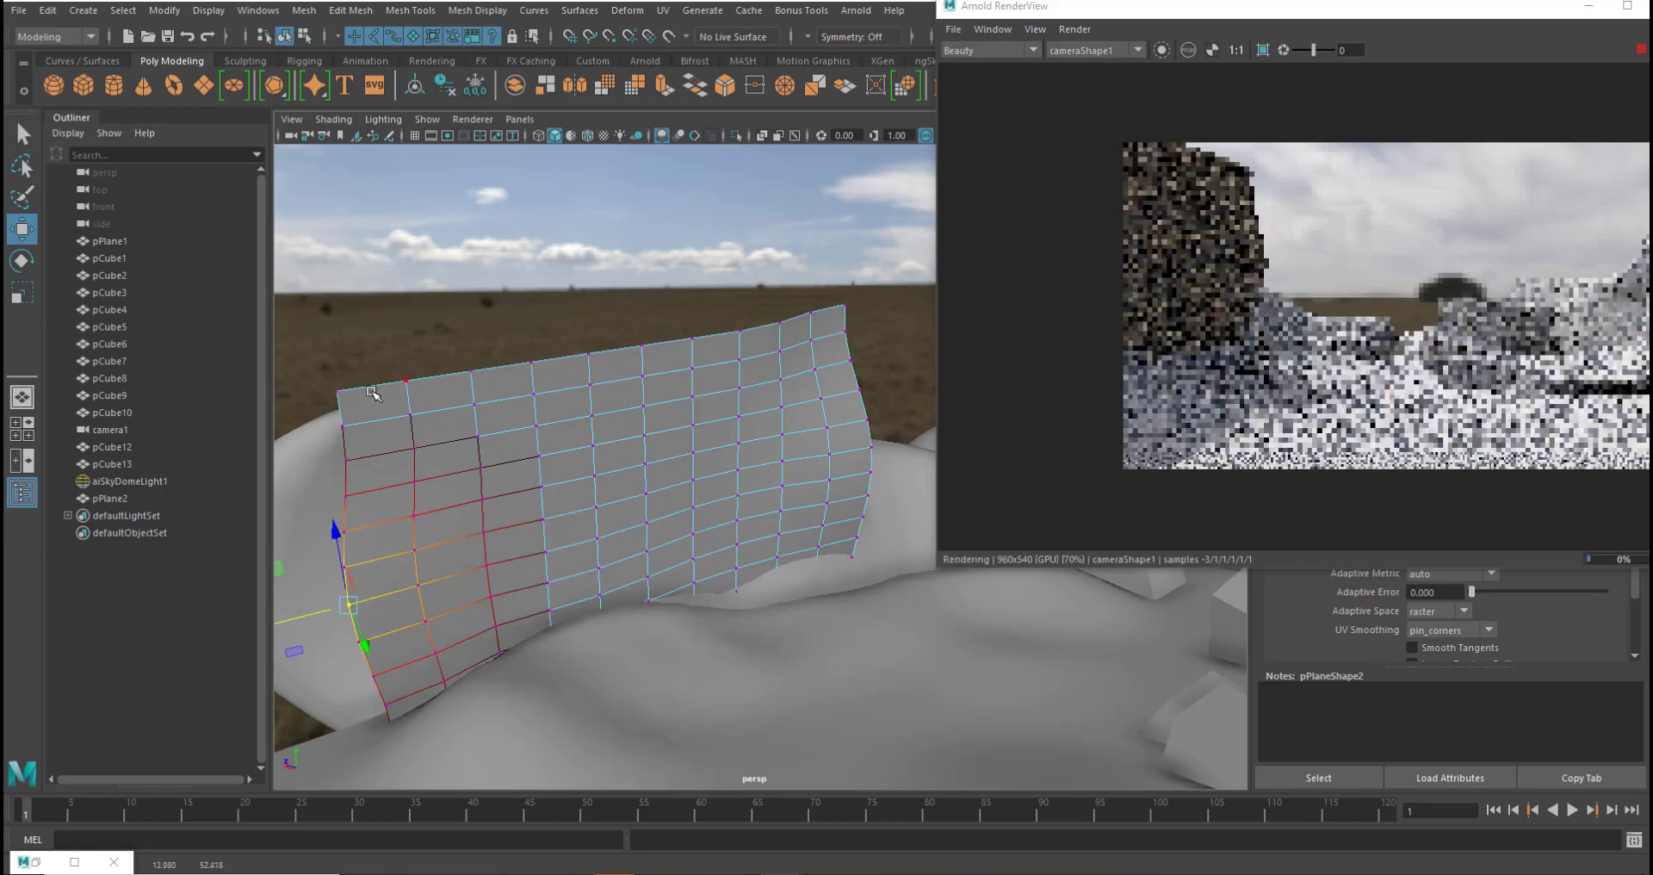
- Select the plane's whole top edge, then rotate and shift it backward to curve the upper part of the cliff
right_drag(437, 389, 437, 340)
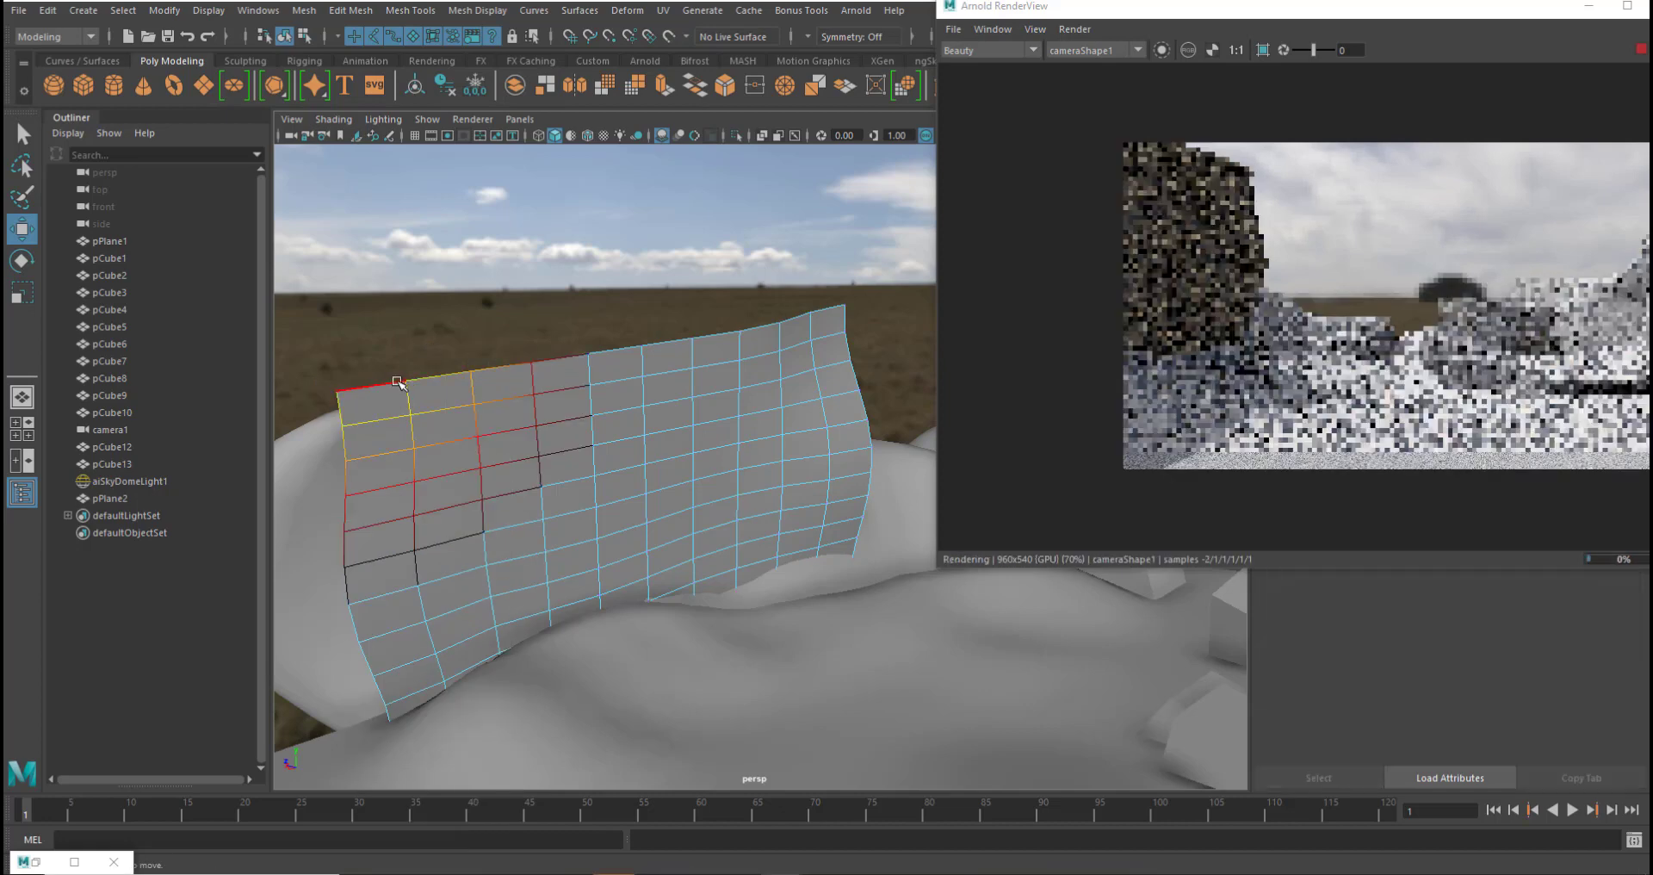
click(375, 386)
shift+double_click(828, 312)
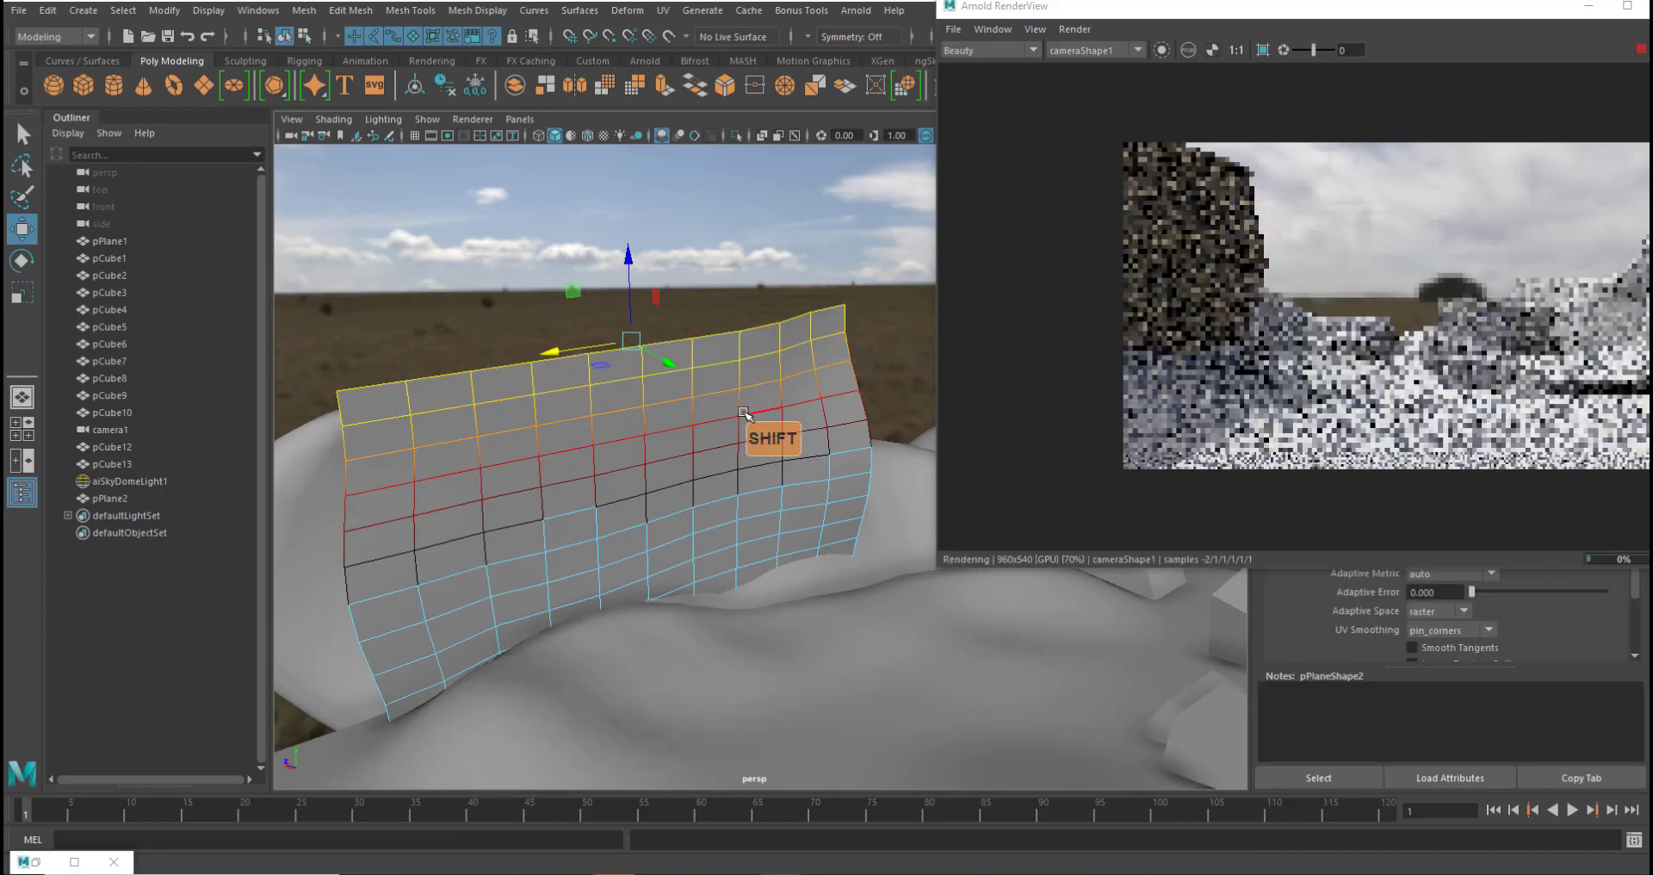
key(e)
mouse_move(659, 324)
mouse_down()
mouse_move(637, 291)
mouse_move(658, 306)
mouse_up()
key(w)
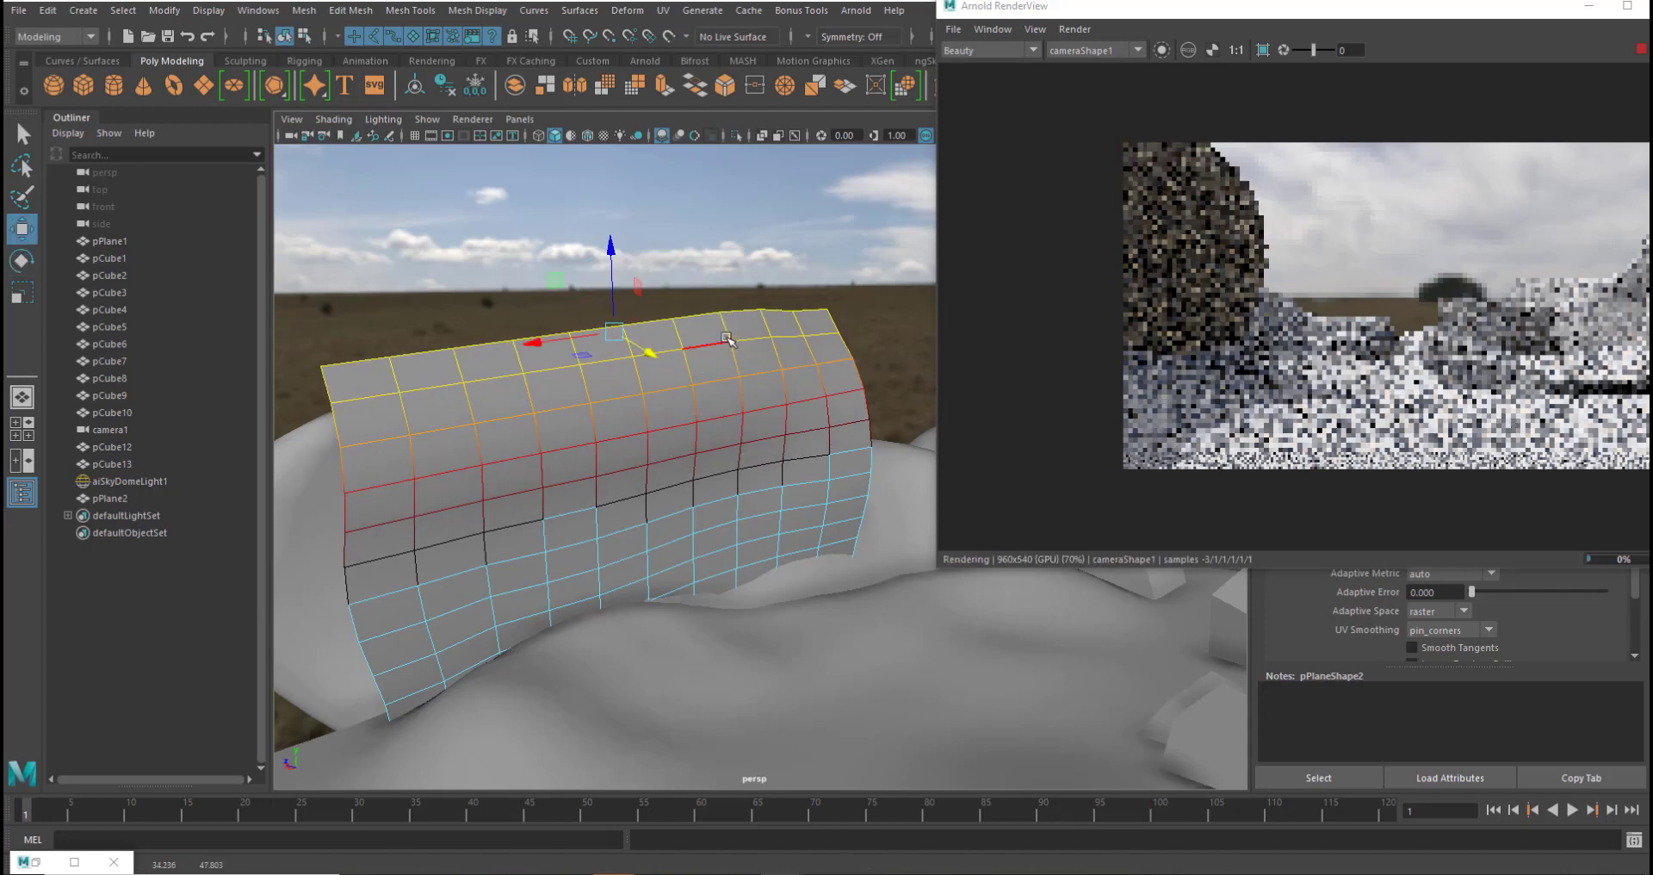
- Lower the plane's top-left corner and adjust the vertices near its upper-right end to make the top outline uneven
right_drag(727, 338, 667, 331)
click(321, 366)
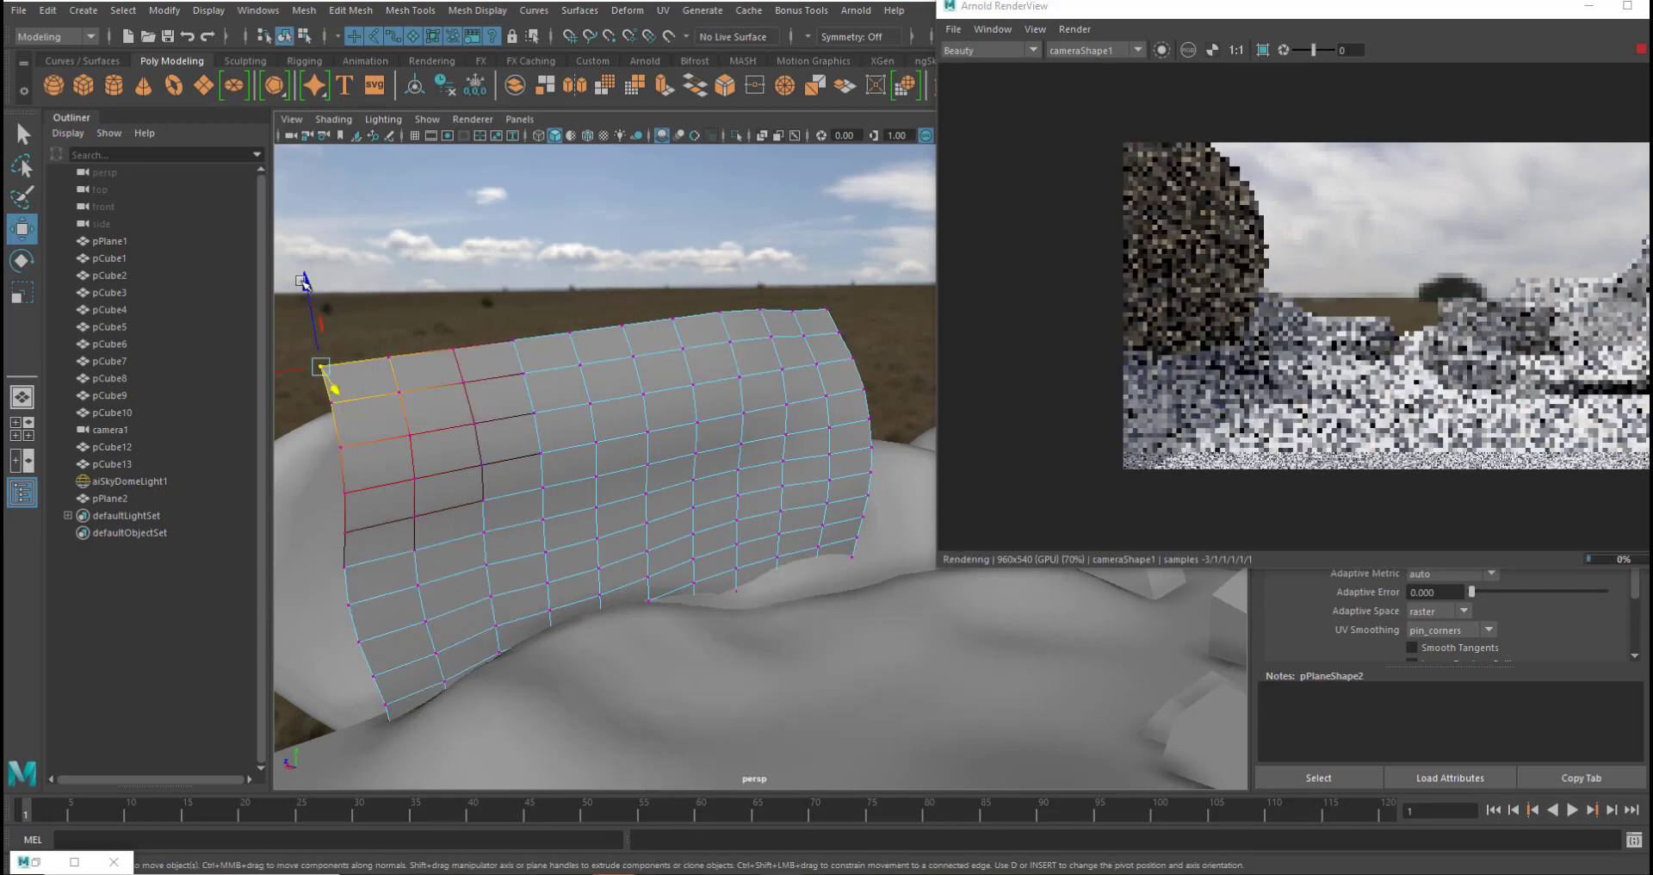
drag(305, 303, 303, 301)
click(772, 336)
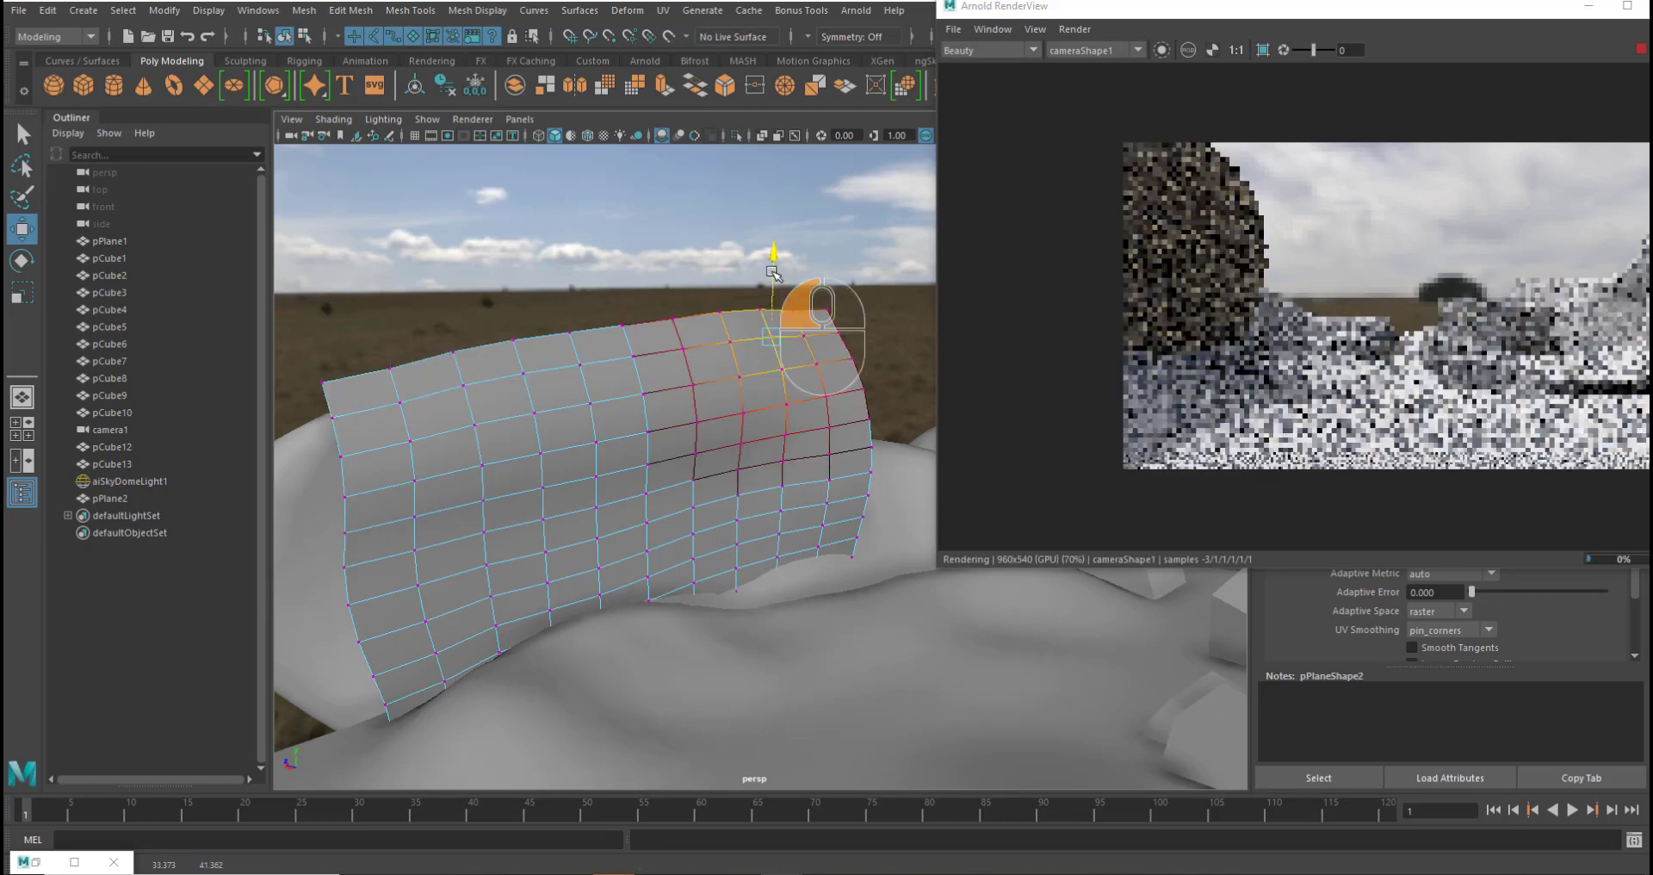
- Pull the top edge further back over the rock, rotate it, and lower it to round off the cliff's top
alt+drag(803, 360, 835, 400)
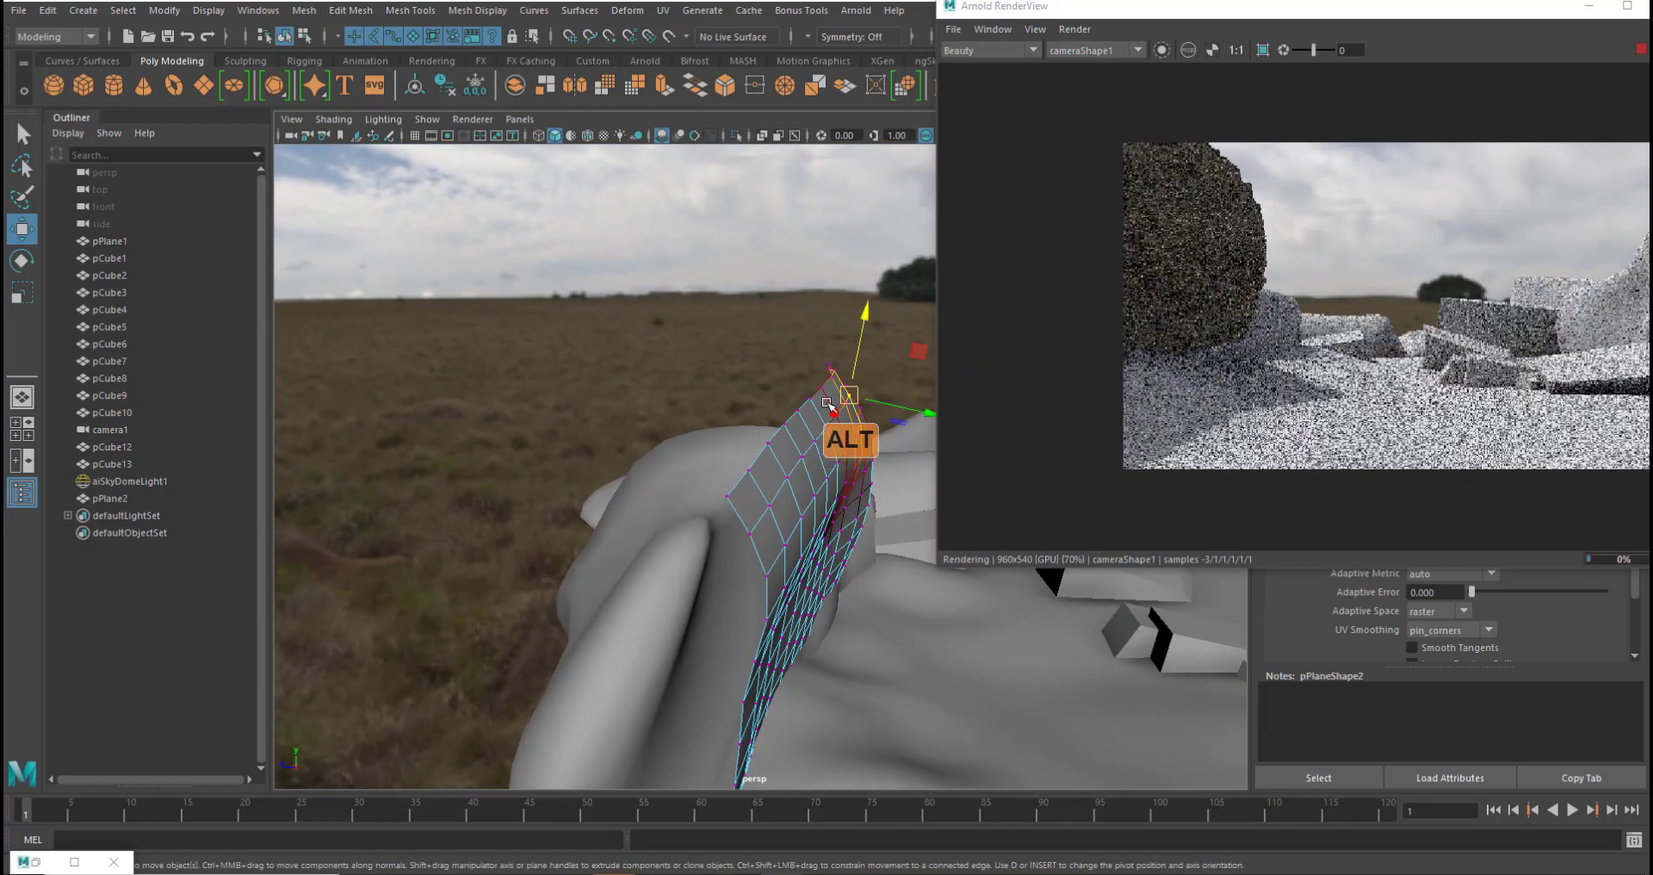
right_drag(829, 396, 819, 332)
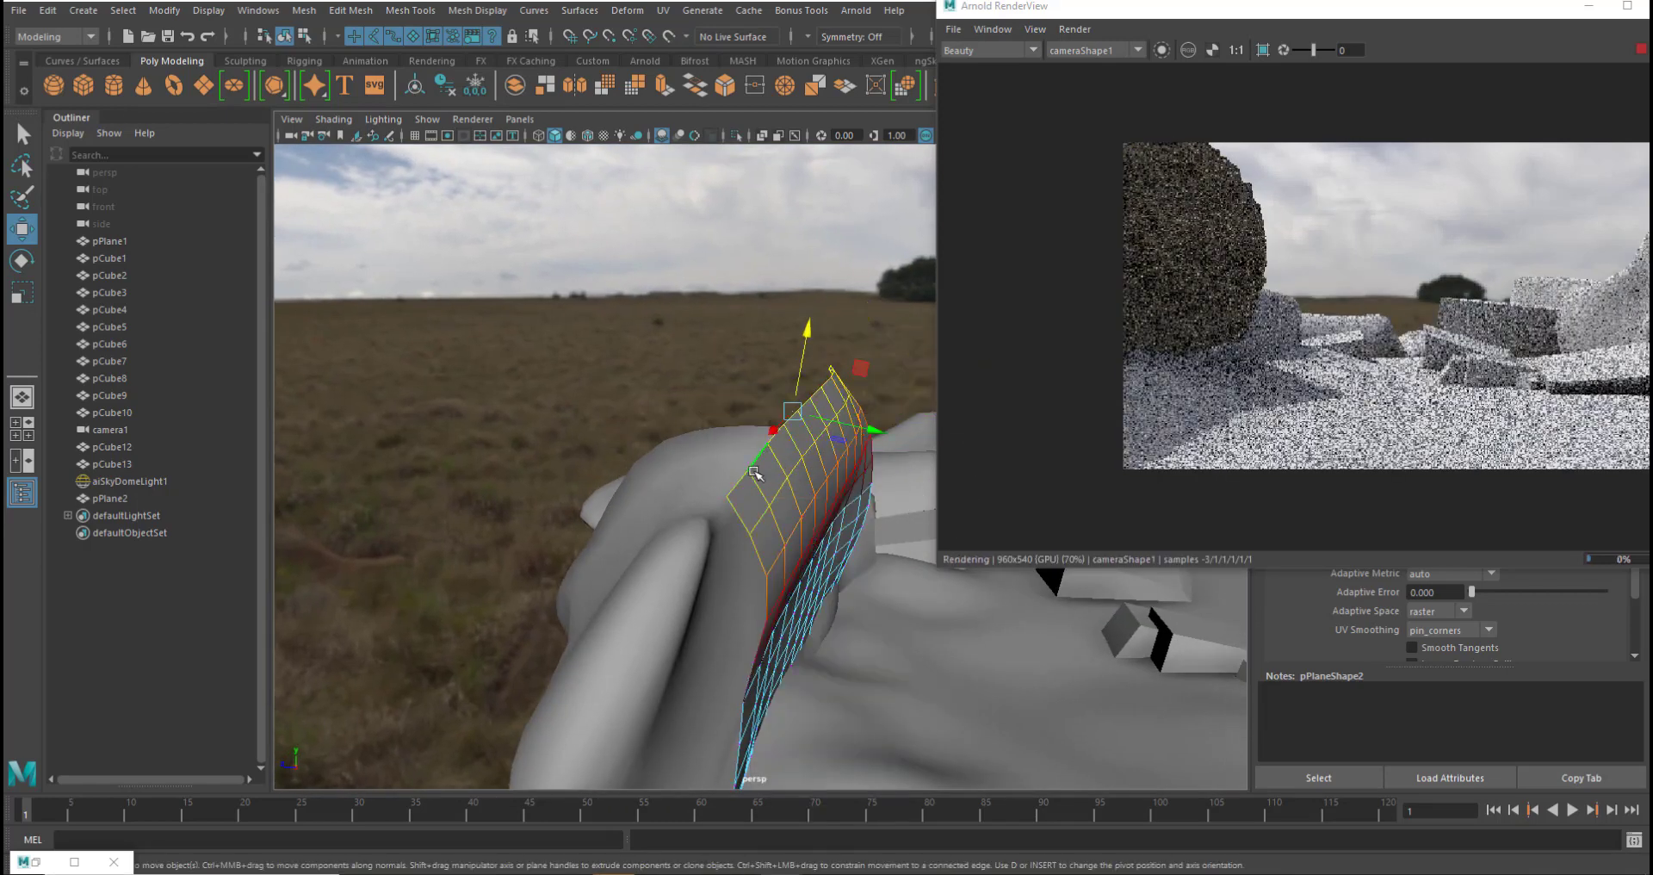
click(847, 424)
drag(846, 424, 802, 335)
key(e)
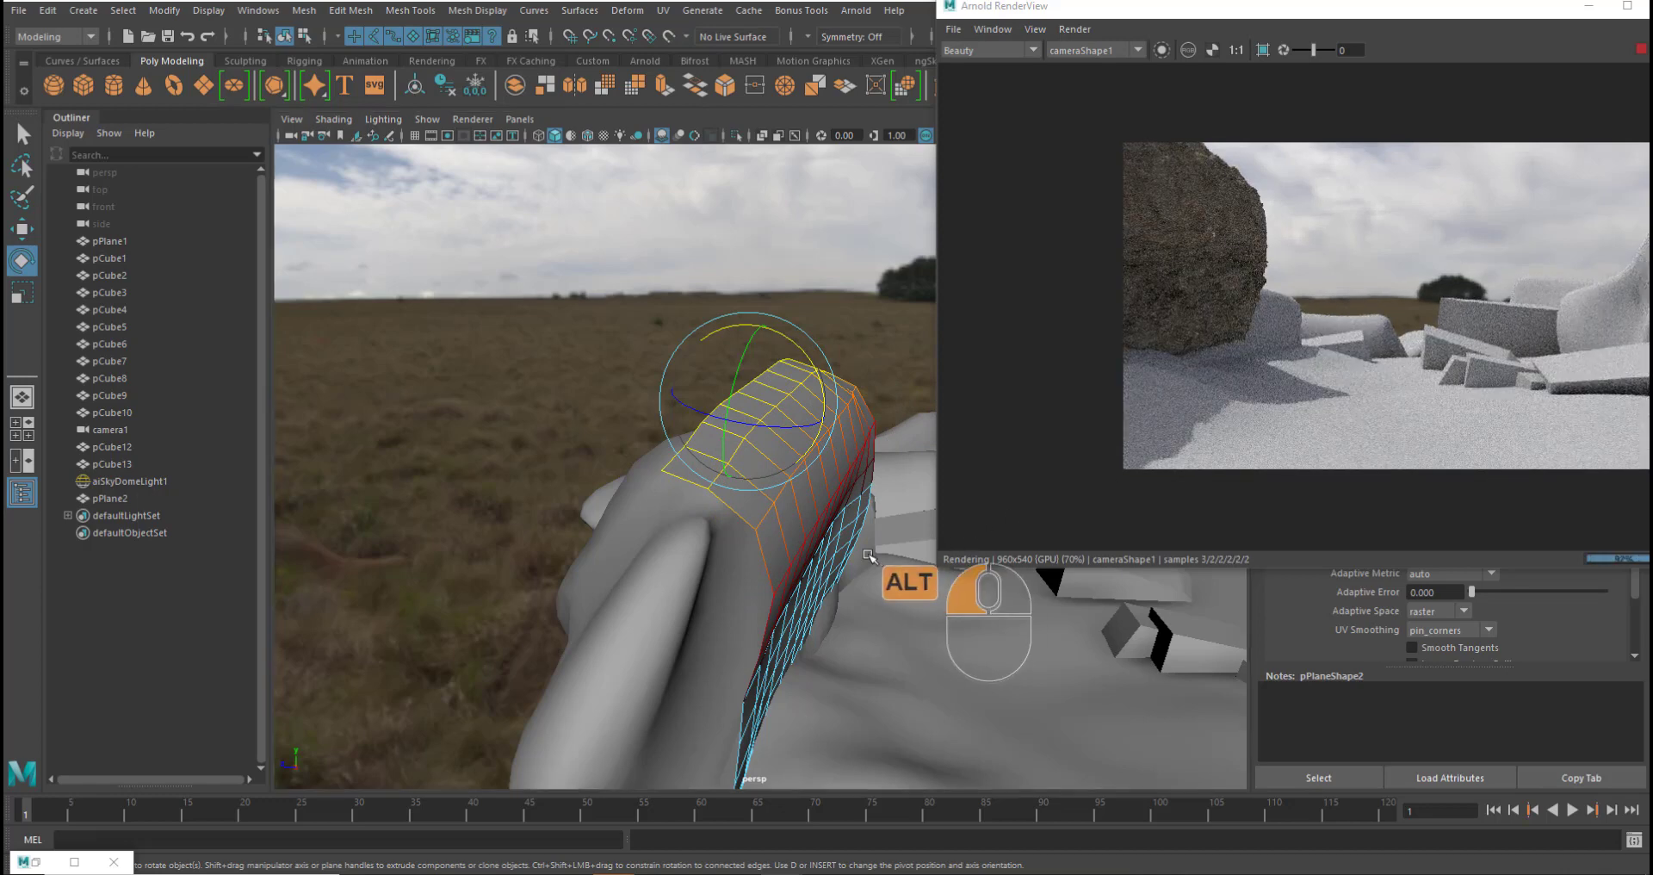
alt+drag(878, 544, 775, 525)
key(w)
mouse_move(499, 278)
mouse_down()
mouse_move(610, 295)
mouse_move(559, 340)
mouse_move(507, 306)
mouse_up()
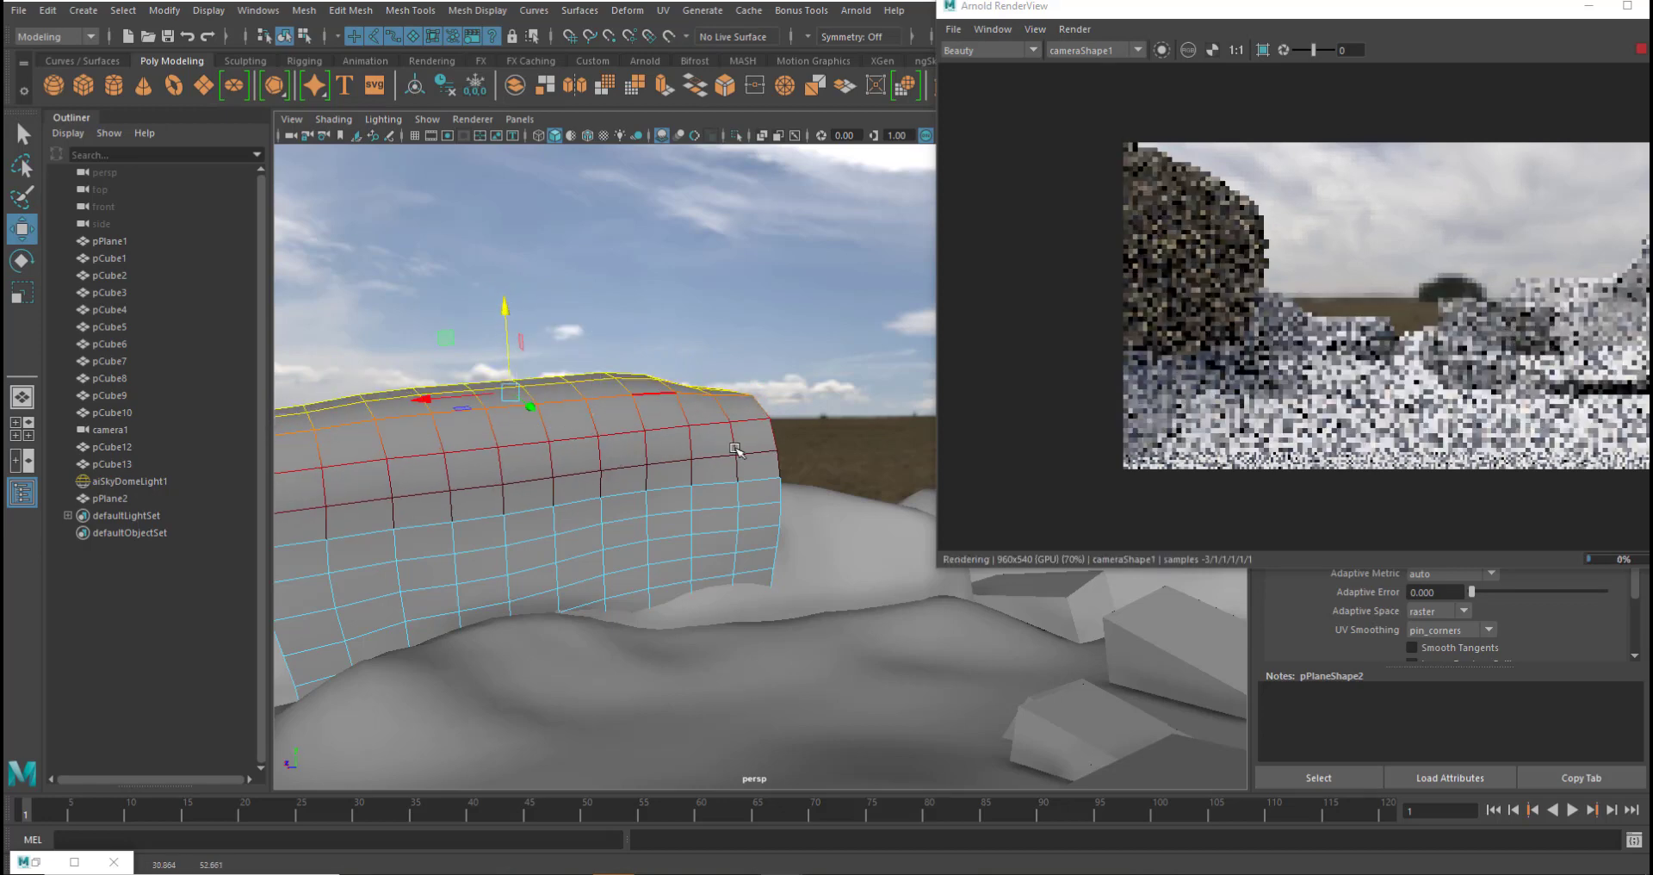
- Lower the vertices at the right end and along the crest of the plane to shape a sloping cliff outline
right_drag(701, 399, 618, 396)
mouse_move(714, 346)
mouse_down()
mouse_move(793, 429)
mouse_move(724, 326)
mouse_move(723, 347)
mouse_up()
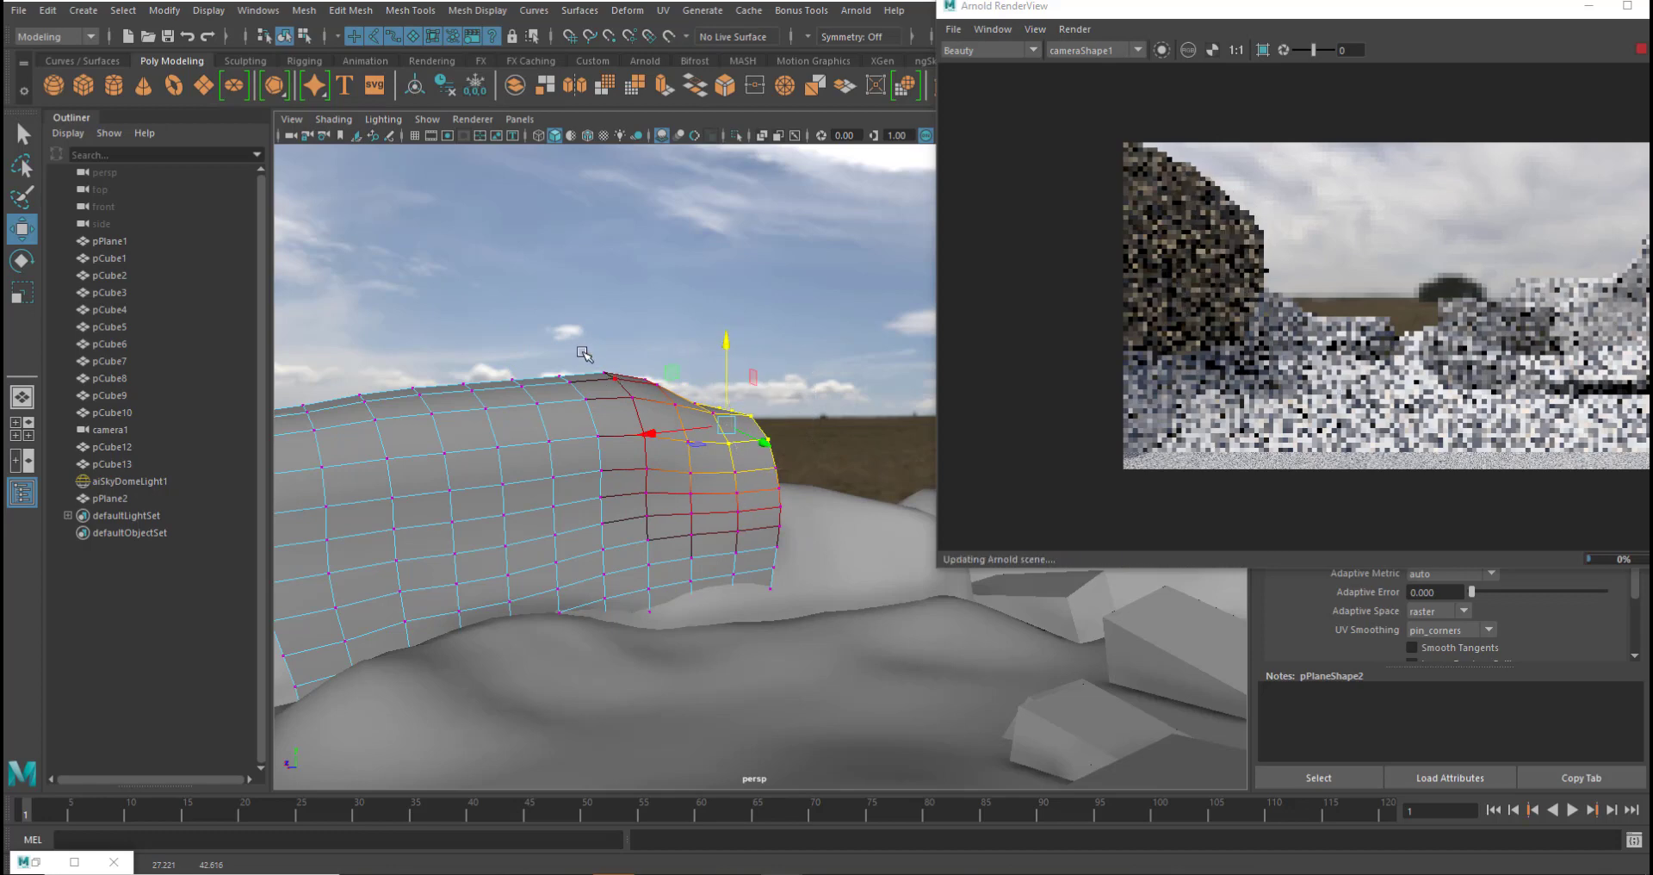
drag(586, 361, 628, 399)
mouse_move(581, 296)
mouse_down()
mouse_move(582, 319)
mouse_move(585, 301)
mouse_up()
- Pull the plane's bottom-edge vertices forward and down into the ground to close the gaps, then return to object mode
drag(736, 592, 680, 516)
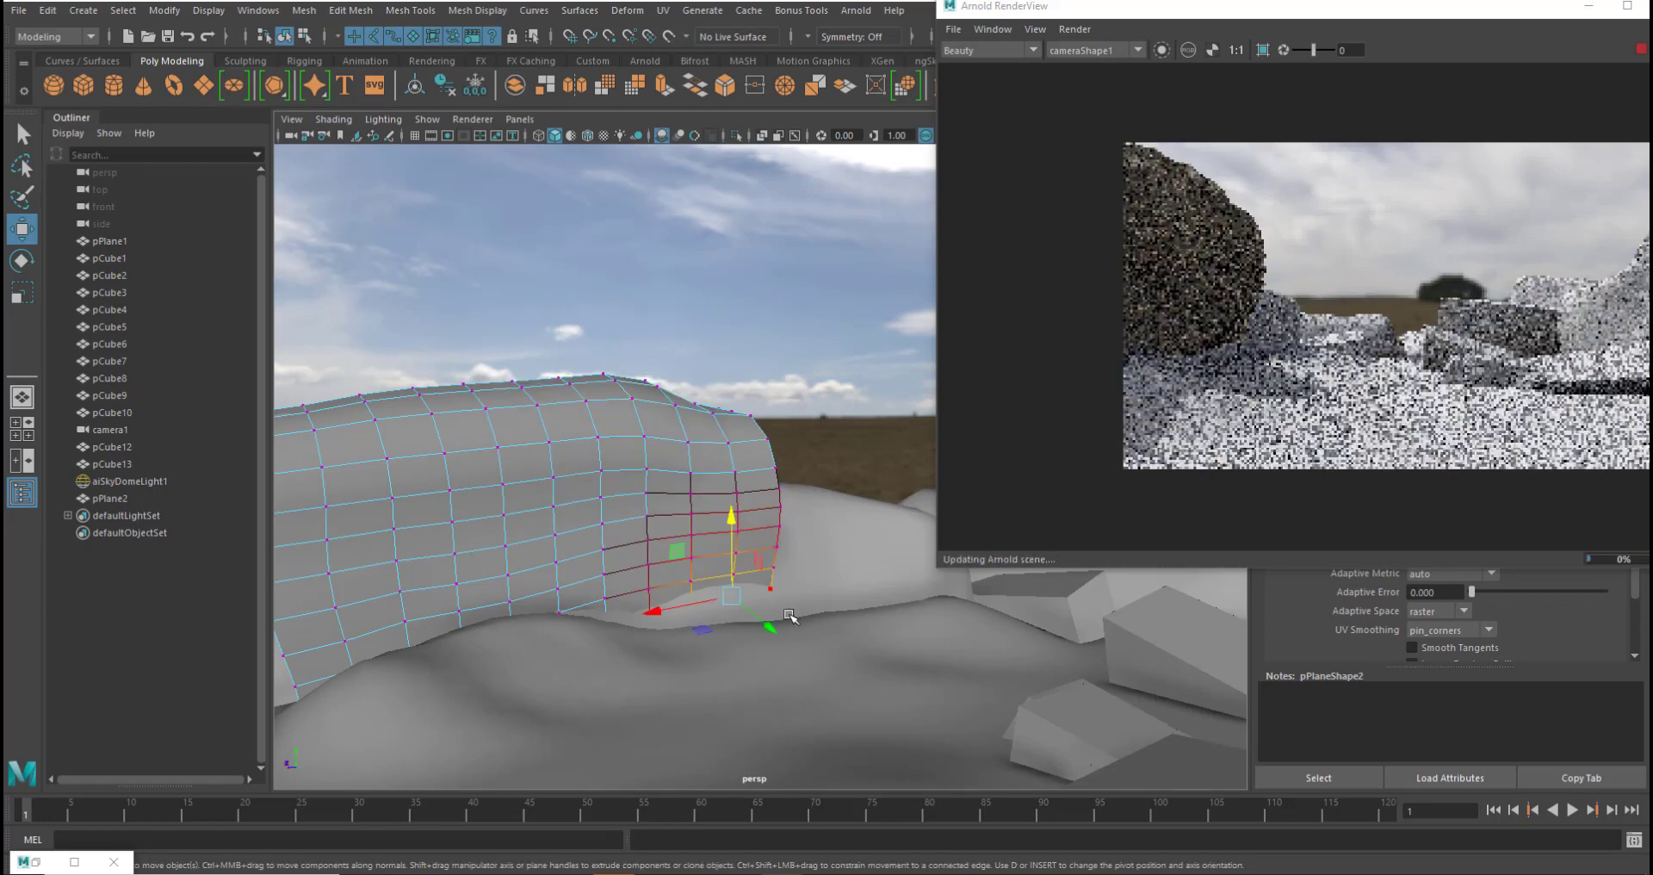
drag(774, 628, 779, 637)
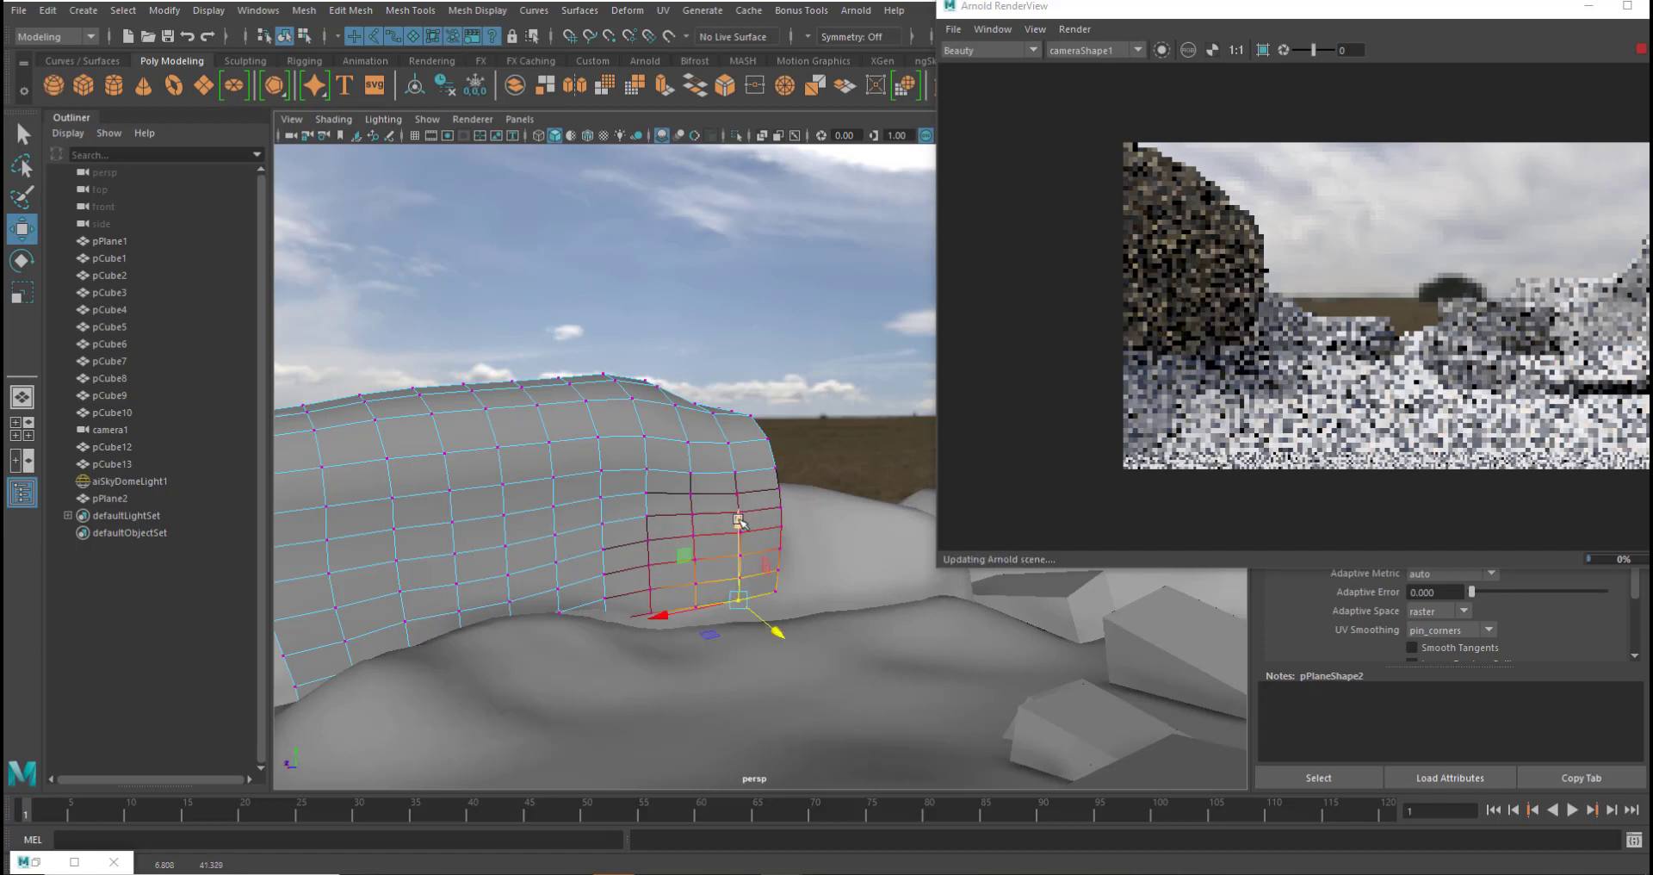
drag(734, 522, 774, 517)
click(774, 608)
click(596, 592)
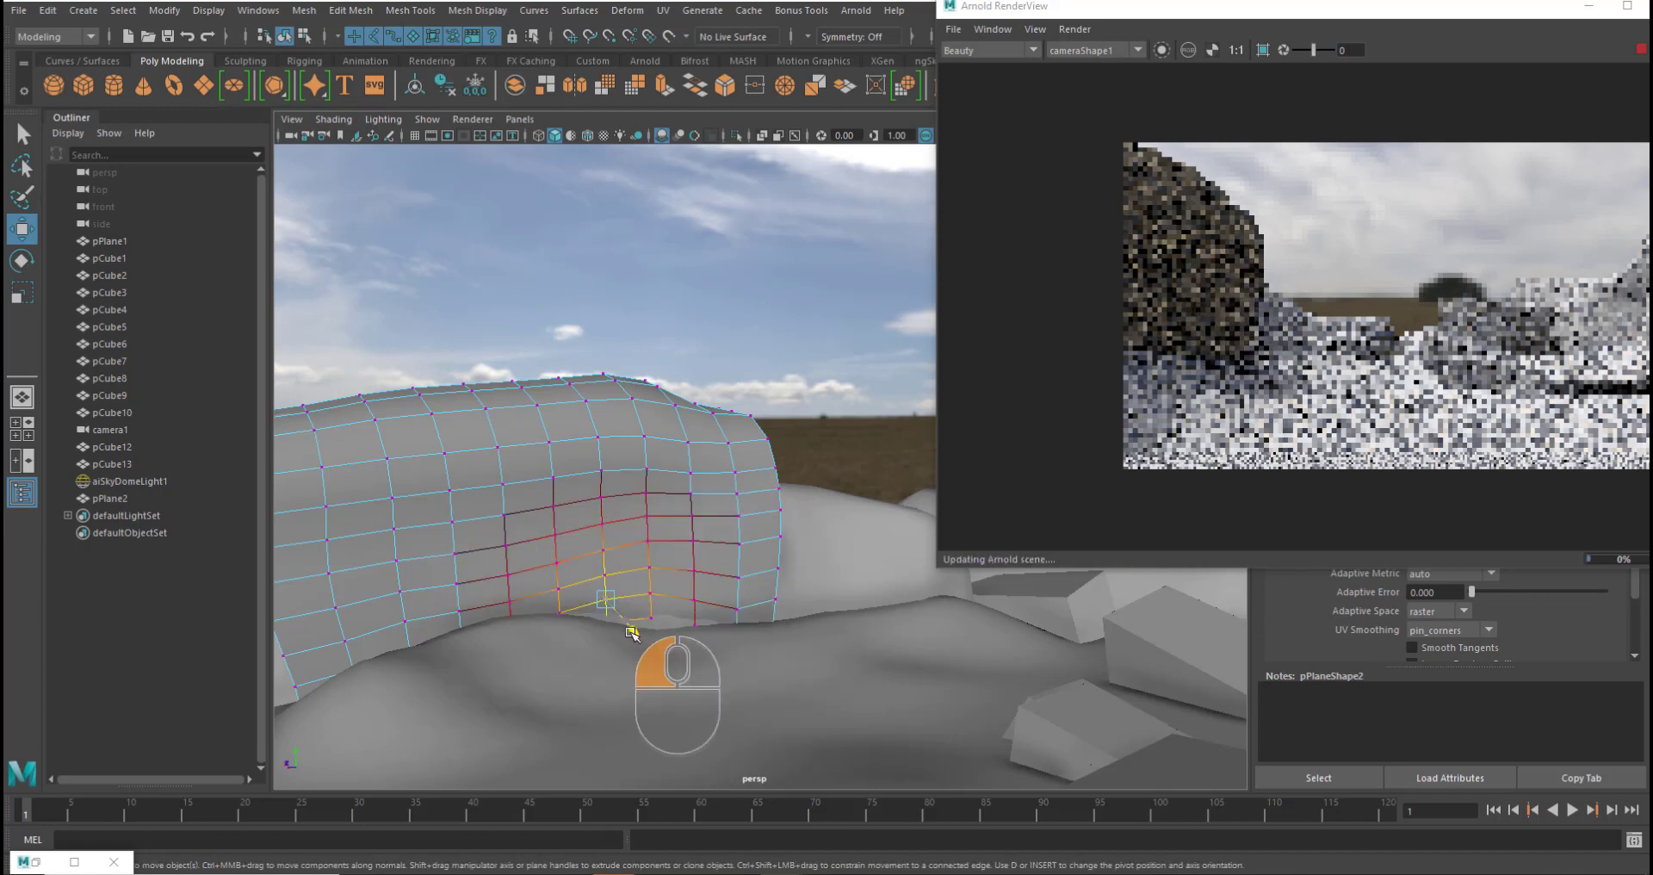
drag(632, 632, 634, 644)
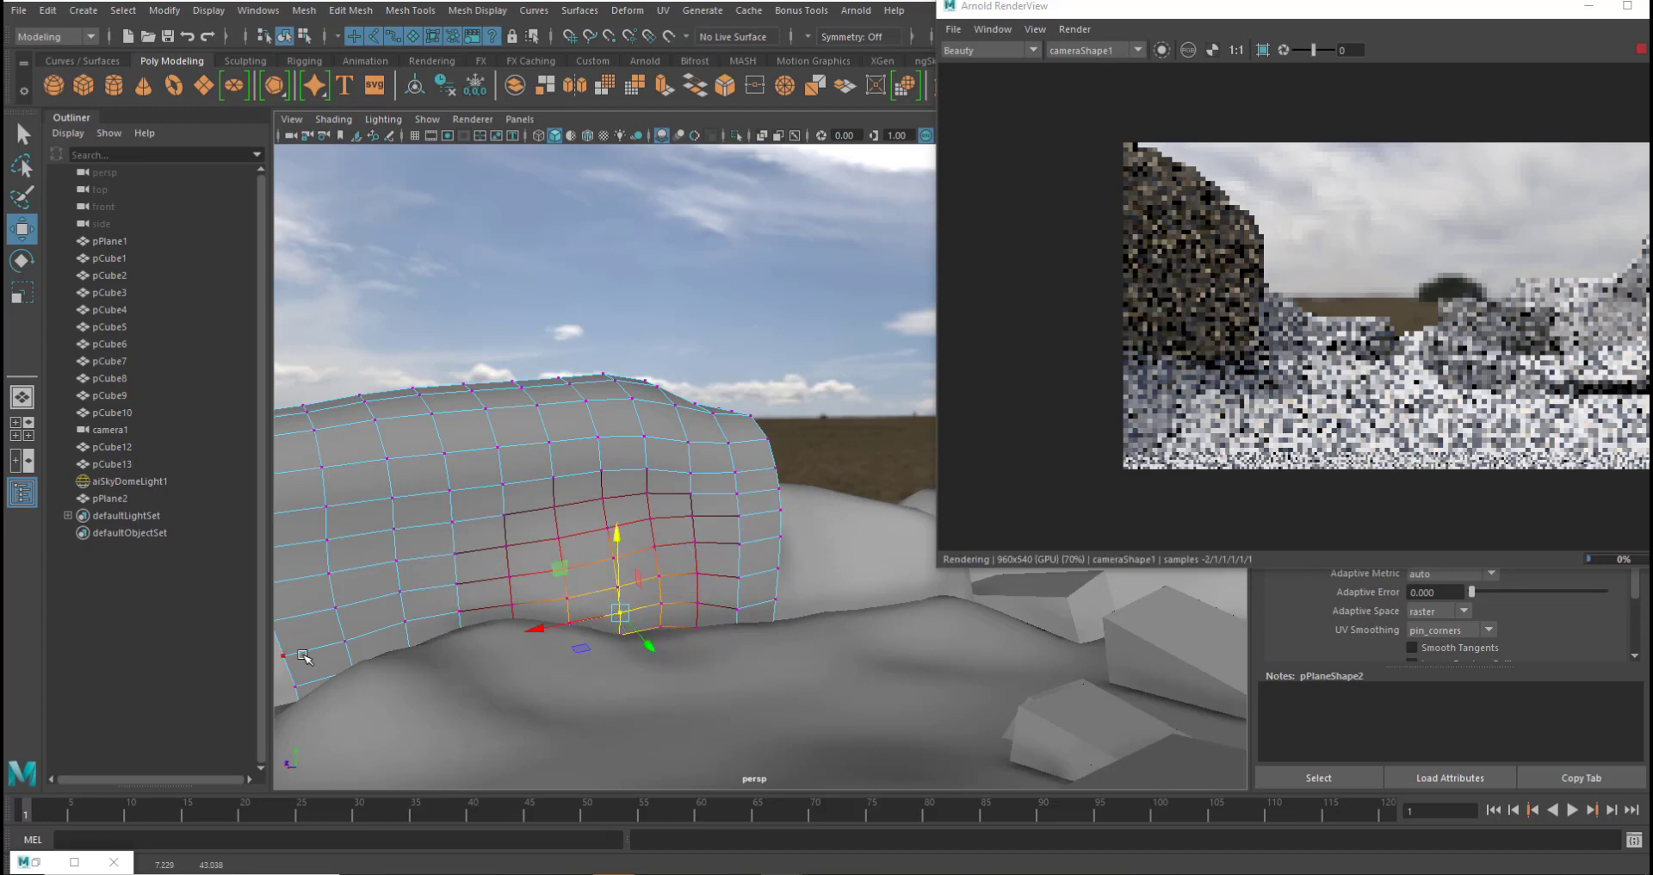
right_drag(633, 404, 799, 328)
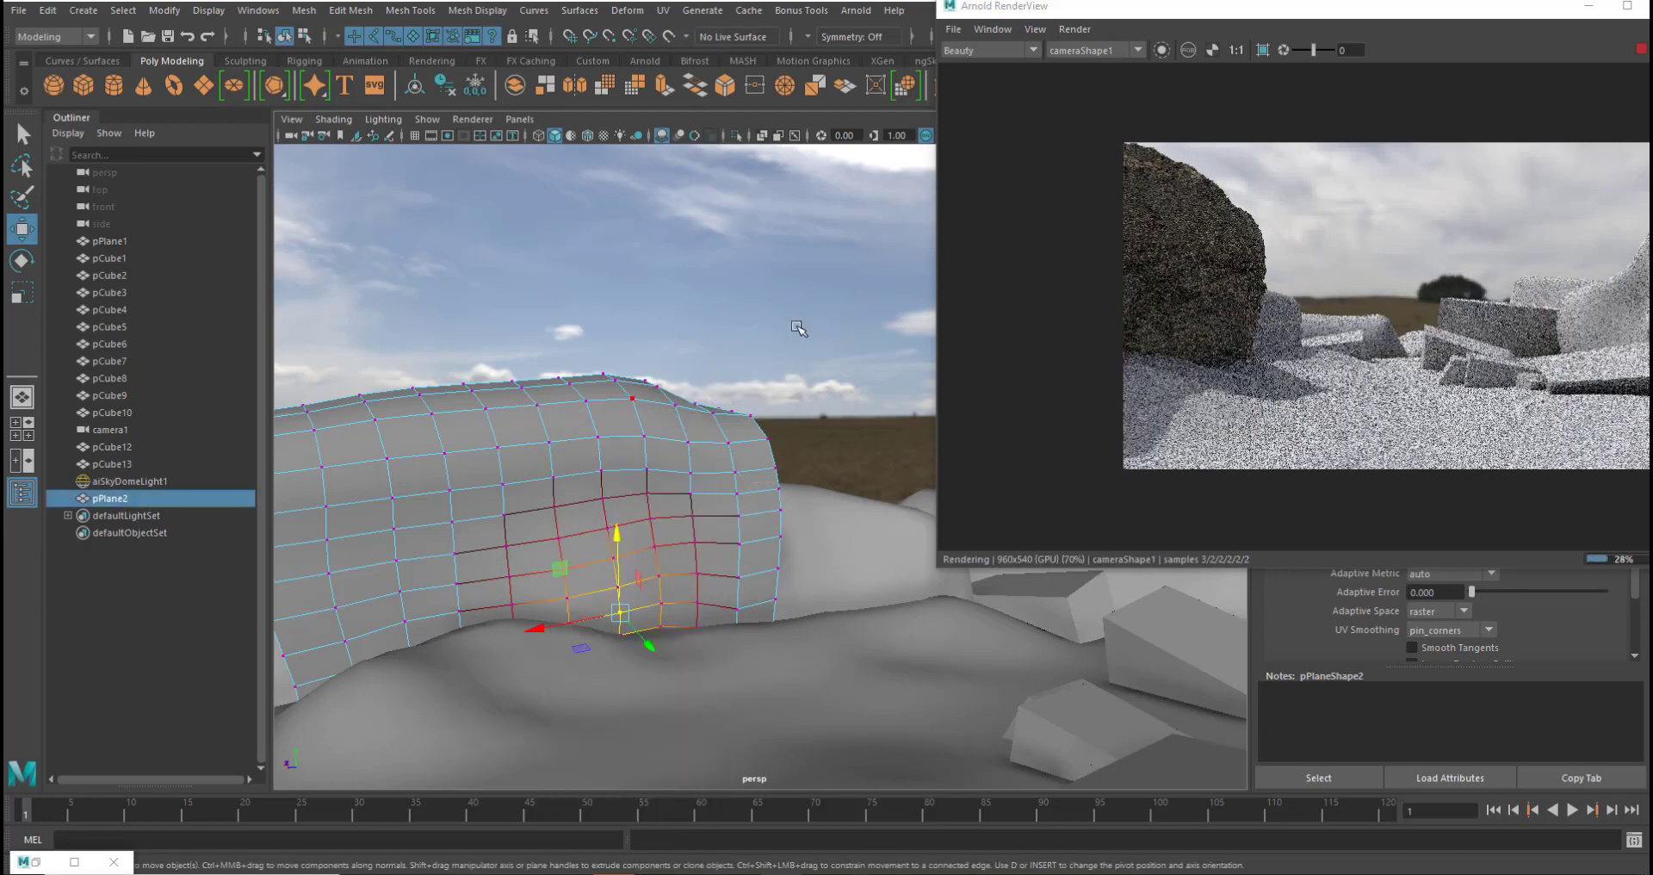
- Bring the render window back over the scene, inspect the rendered cliff up close, and display the RGBA_denoise output
drag(1340, 10, 826, 167)
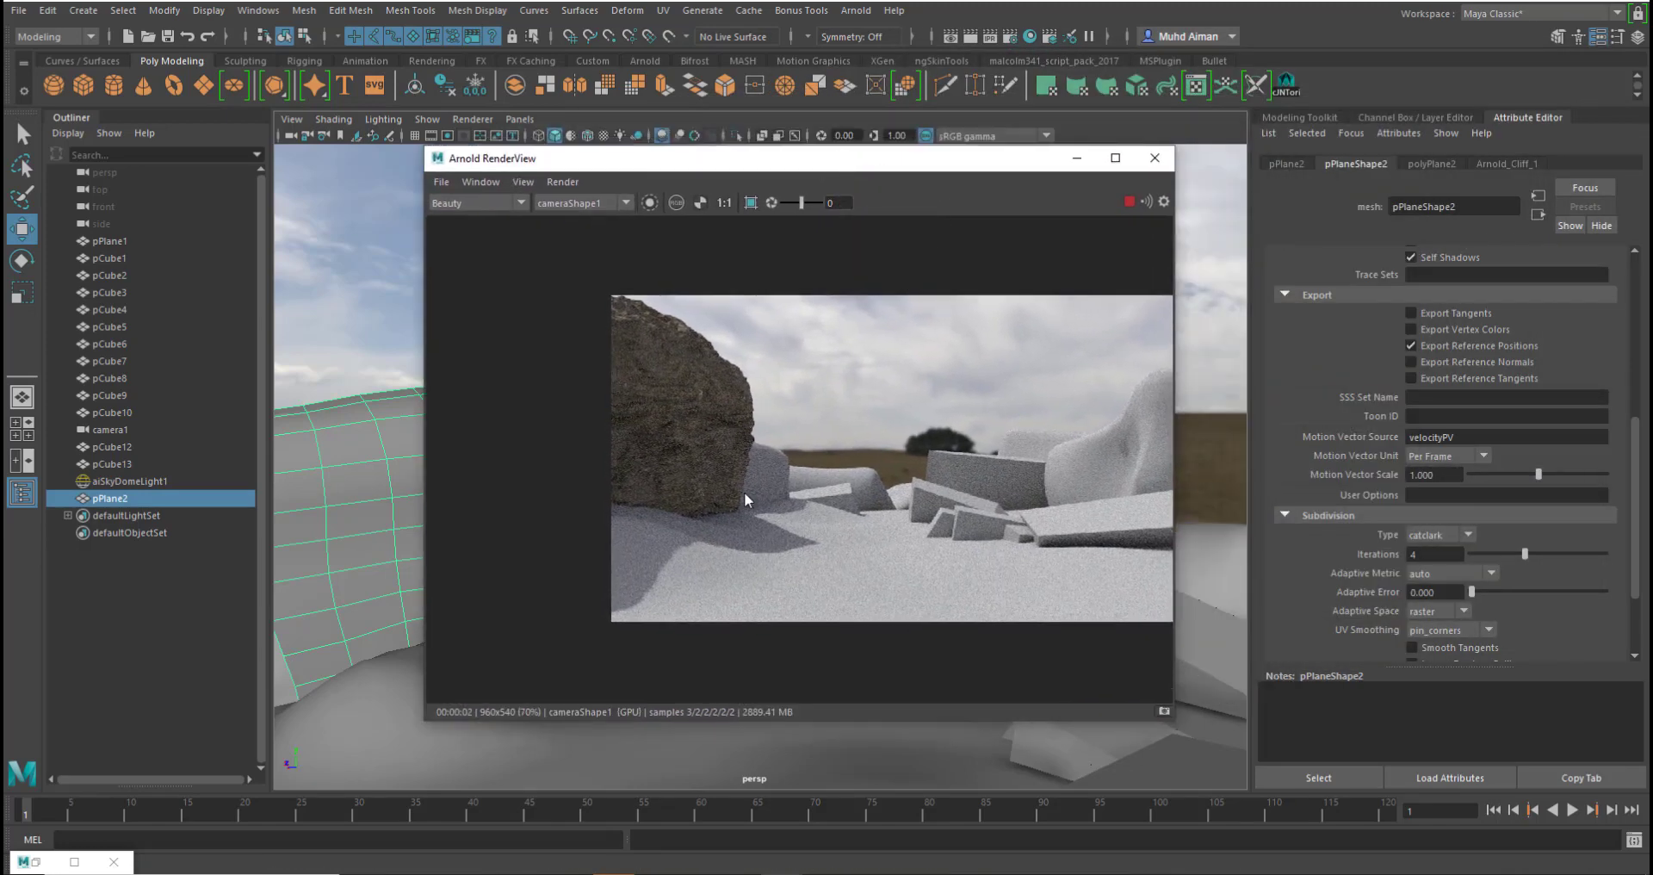
scroll(708, 407, up, 3)
scroll(708, 406, down, 2)
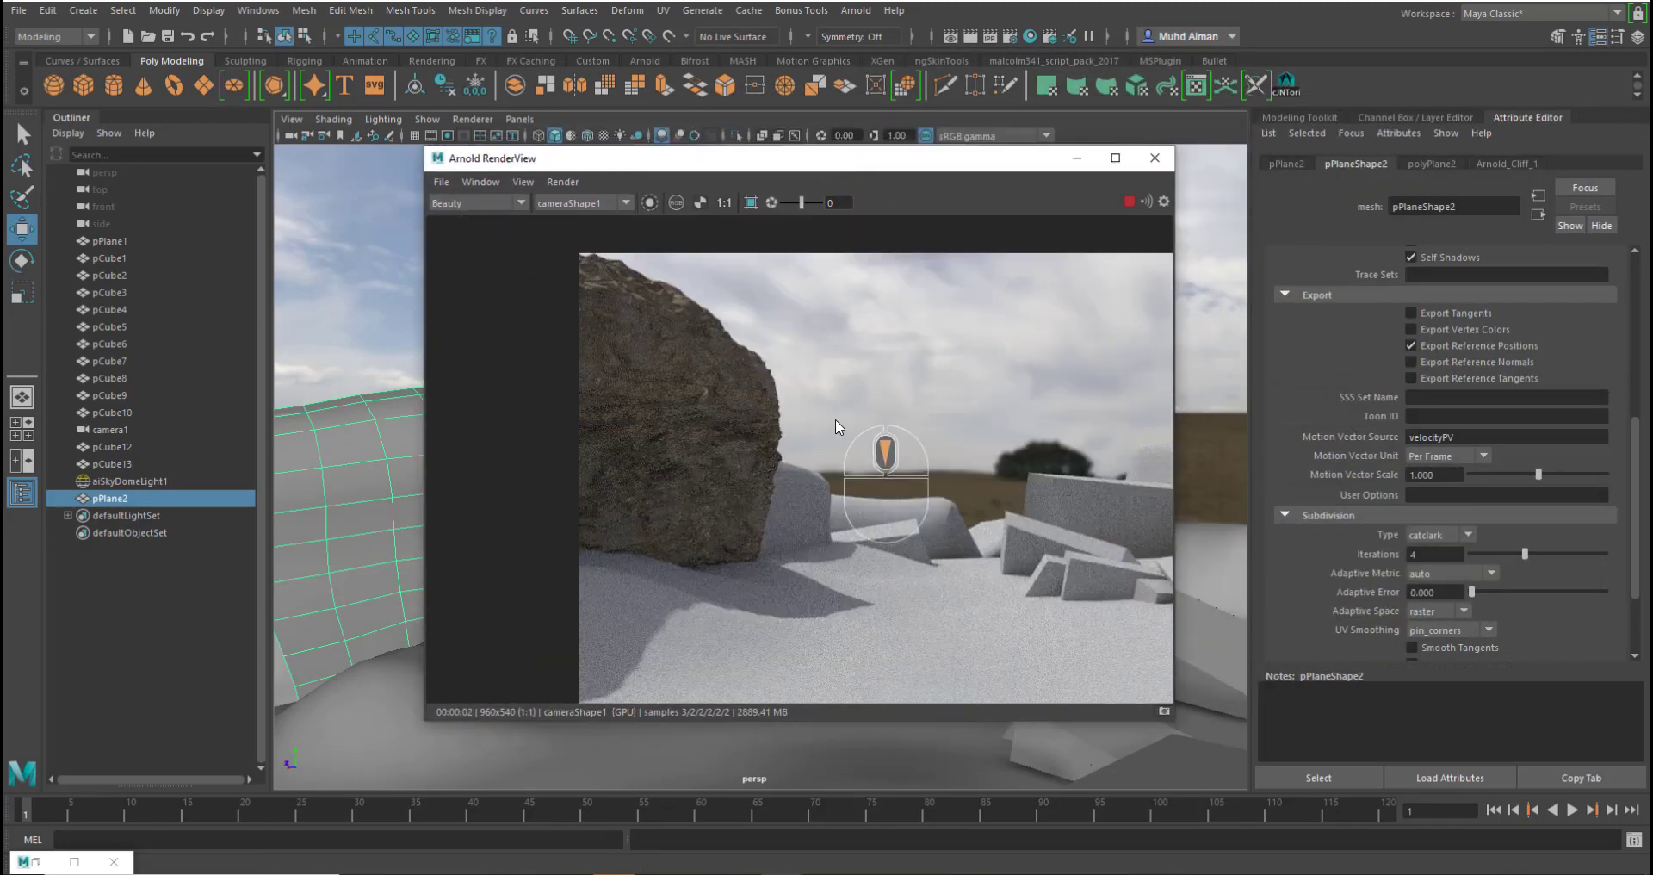
scroll(836, 426, down, 1)
alt+middle_drag(904, 401, 826, 399)
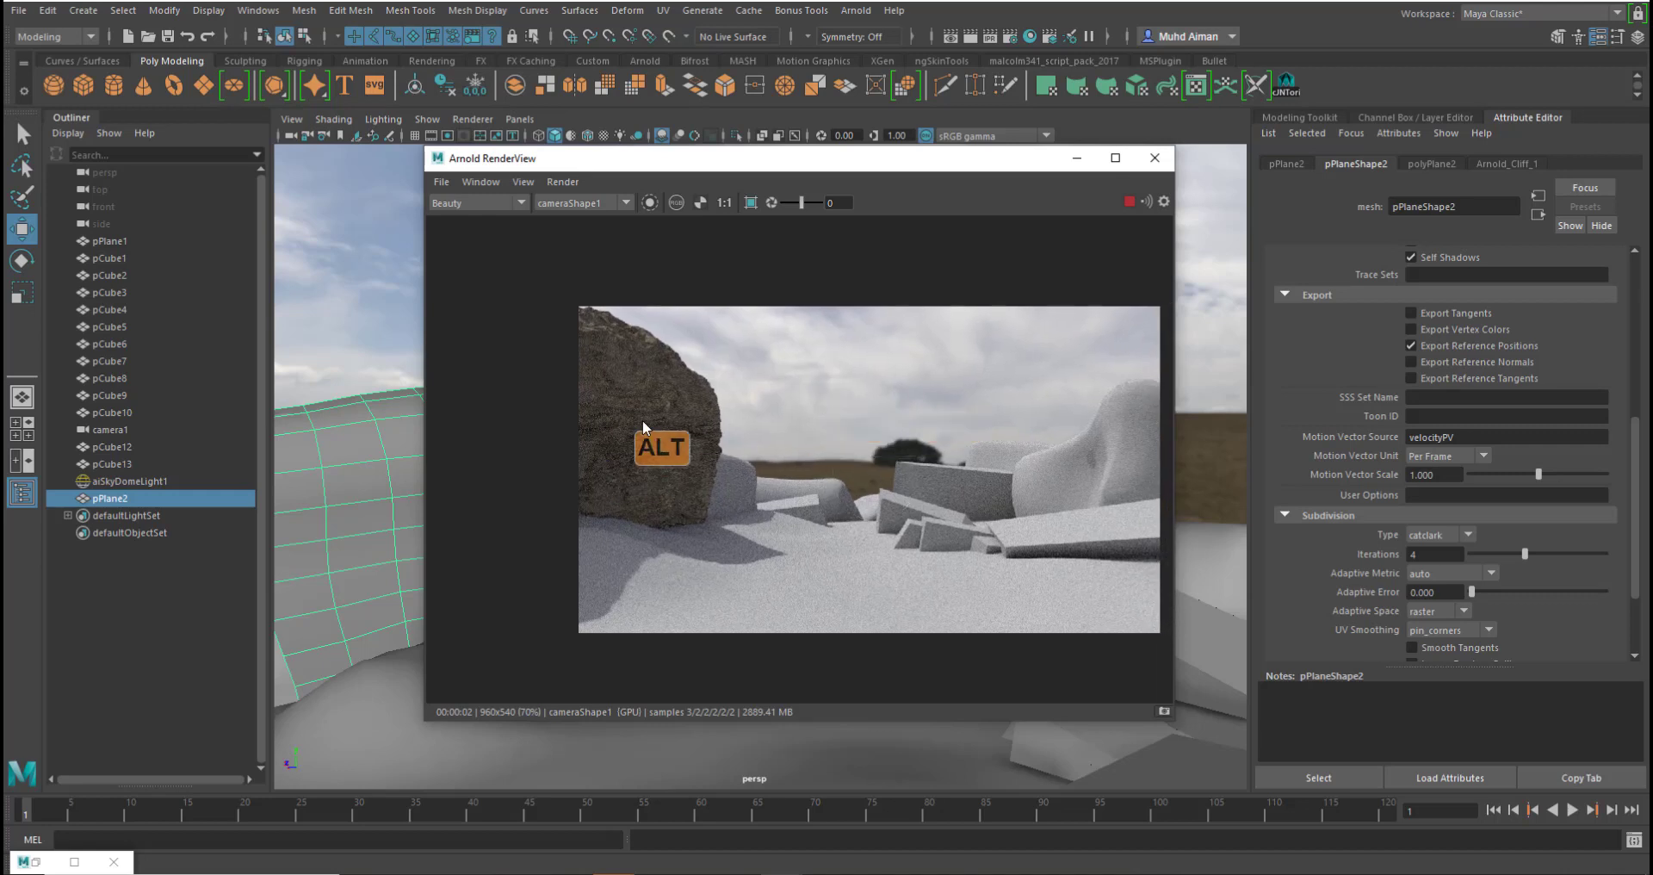
mouse_move(787, 175)
mouse_down()
mouse_move(816, 190)
mouse_move(768, 188)
mouse_move(806, 187)
mouse_up()
click(518, 218)
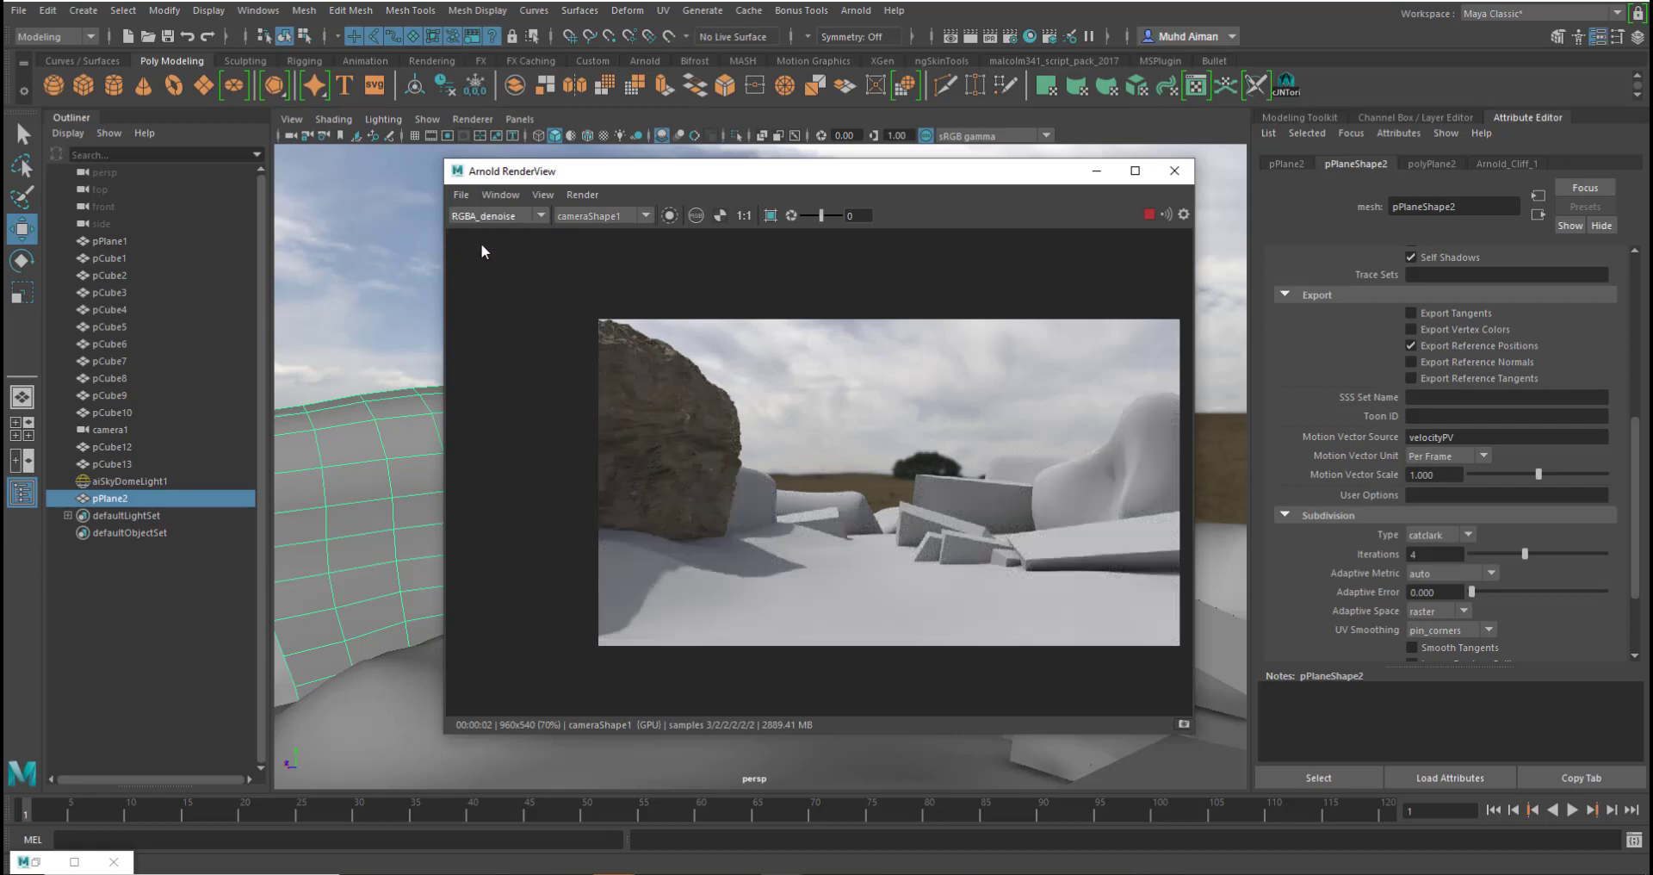
- Inspect the denoised render of the cliff and its surroundings at closer range
scroll(757, 480, up, 2)
scroll(757, 479, down, 1)
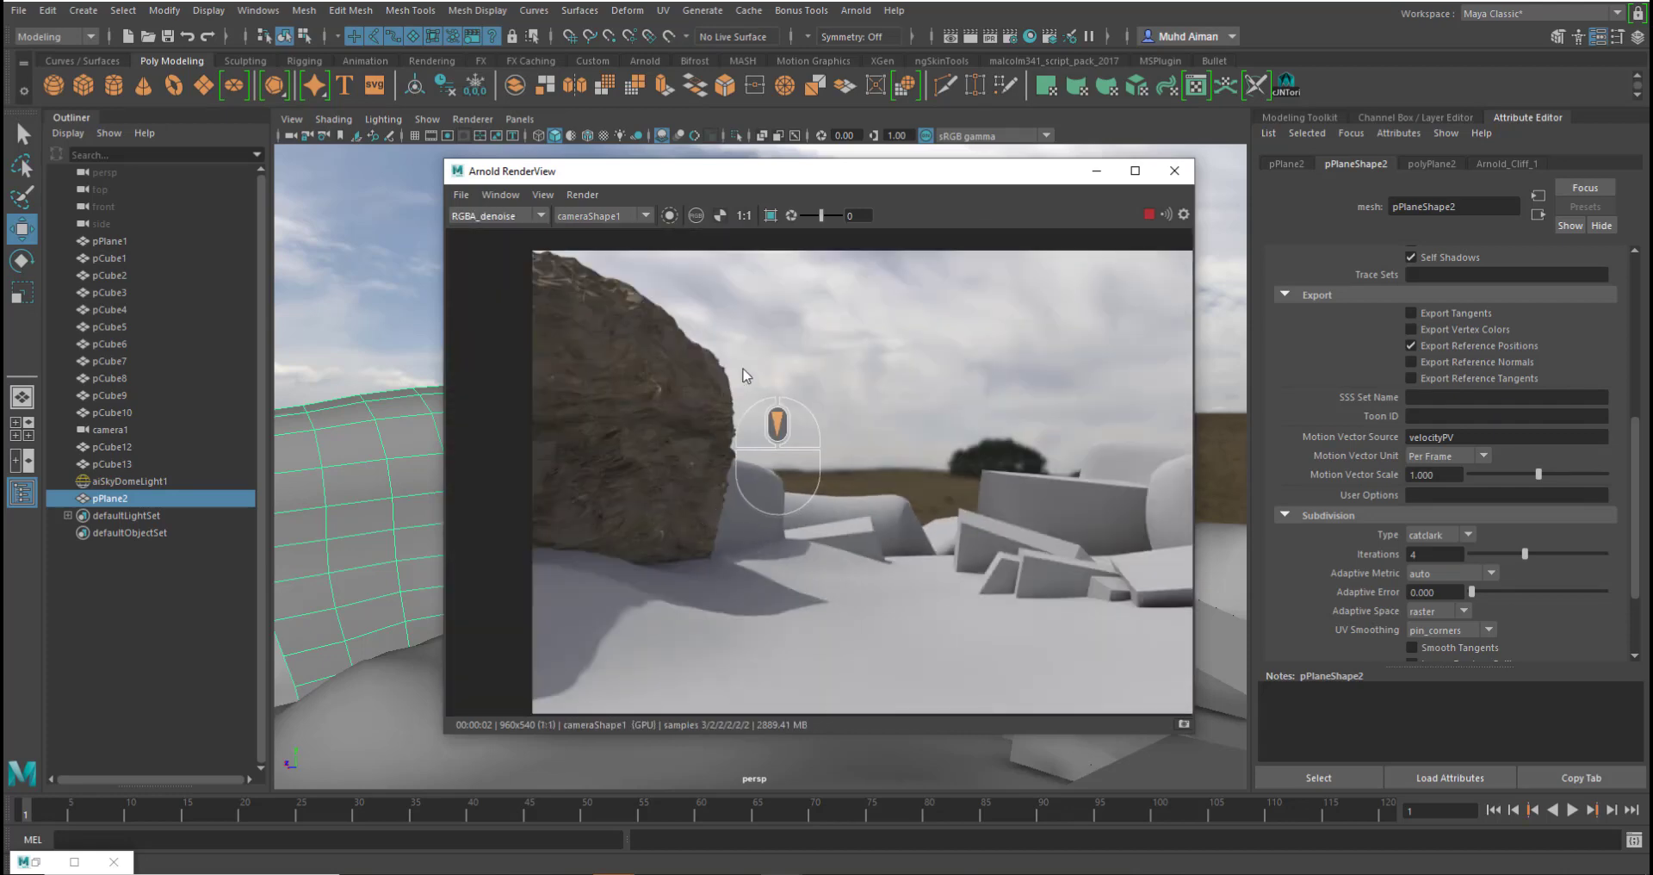
alt+middle_drag(760, 339, 767, 386)
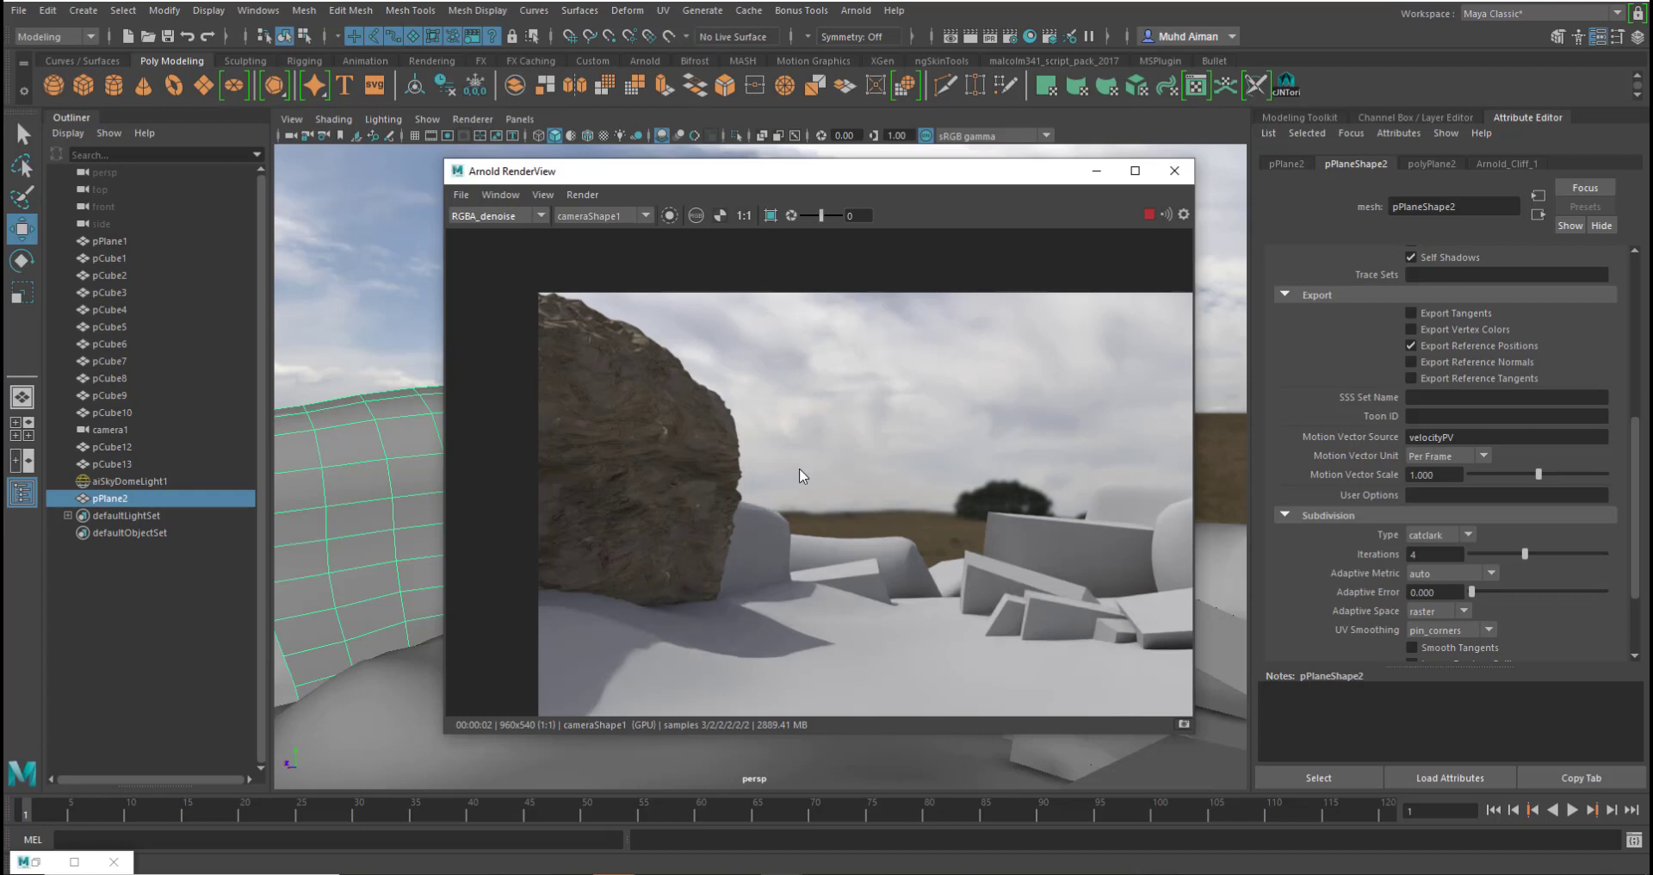
scroll(798, 474, down, 1)
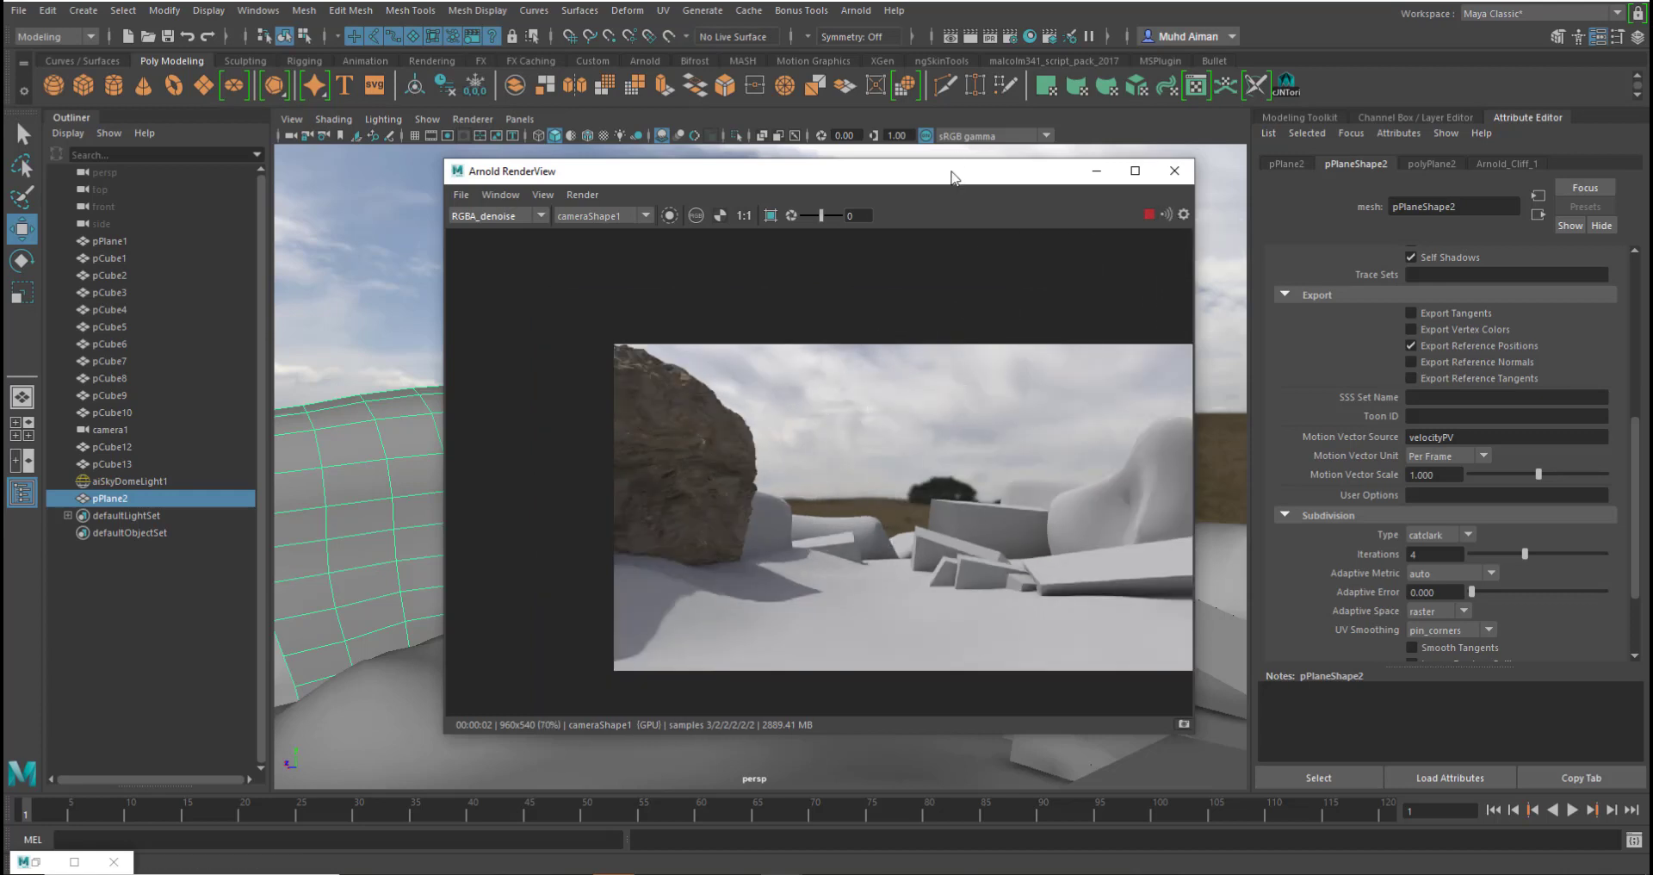
- Move the render window off the cliff in the scene view and switch its displayed output to Beauty
drag(988, 185, 1315, 198)
click(849, 229)
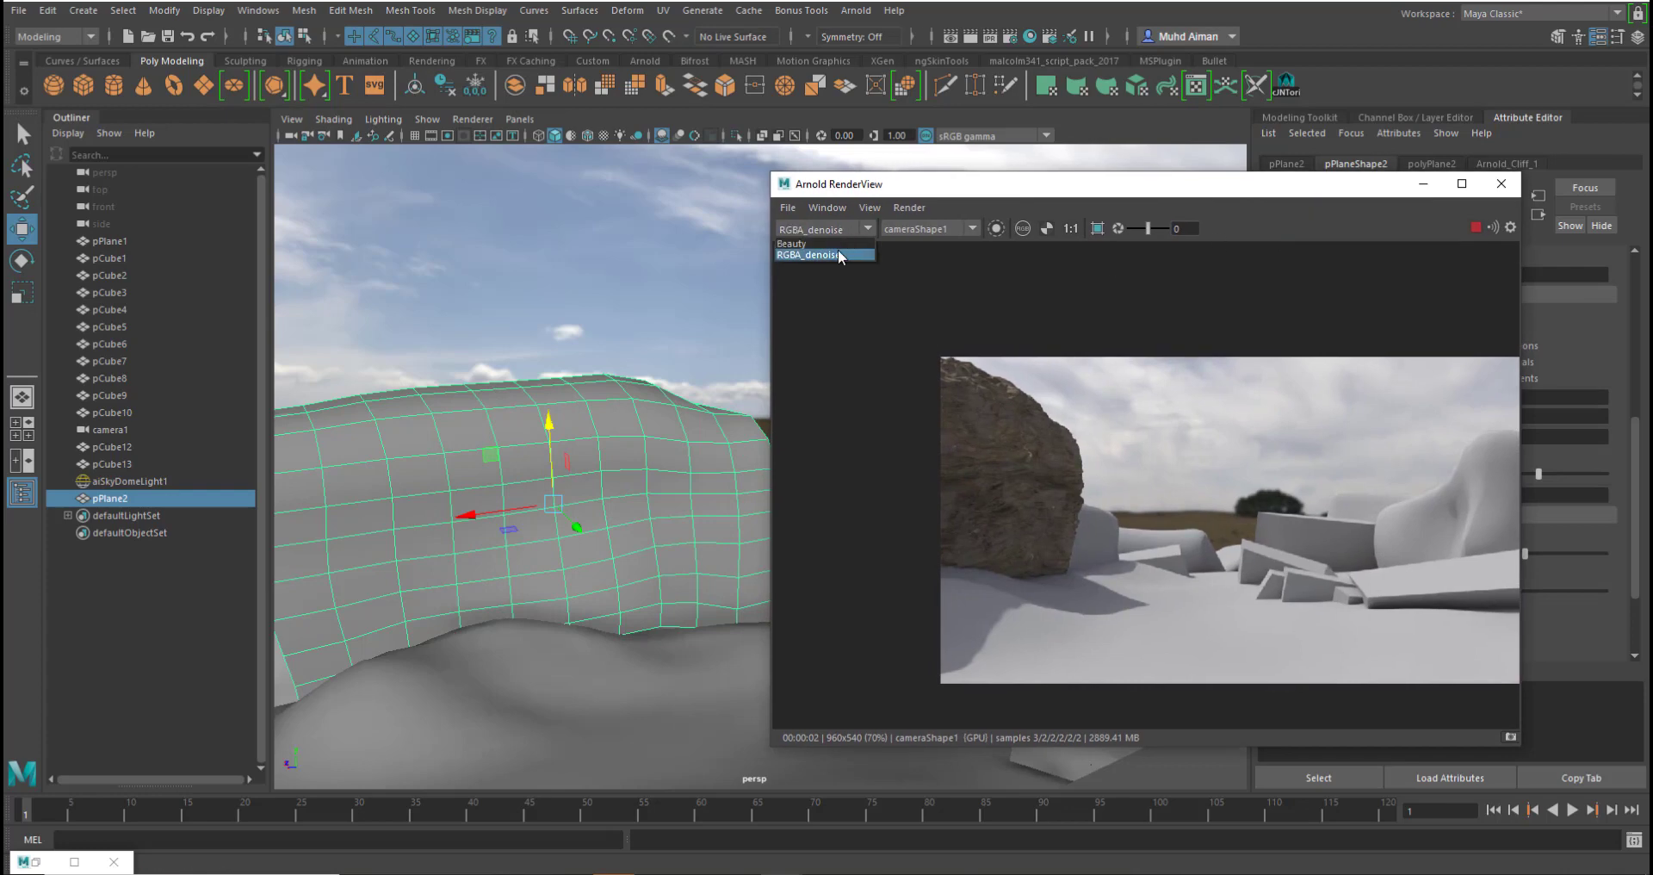
click(838, 250)
drag(1054, 188, 1241, 183)
- Stretch the cliff plane slightly along its length
alt+drag(676, 492, 623, 564)
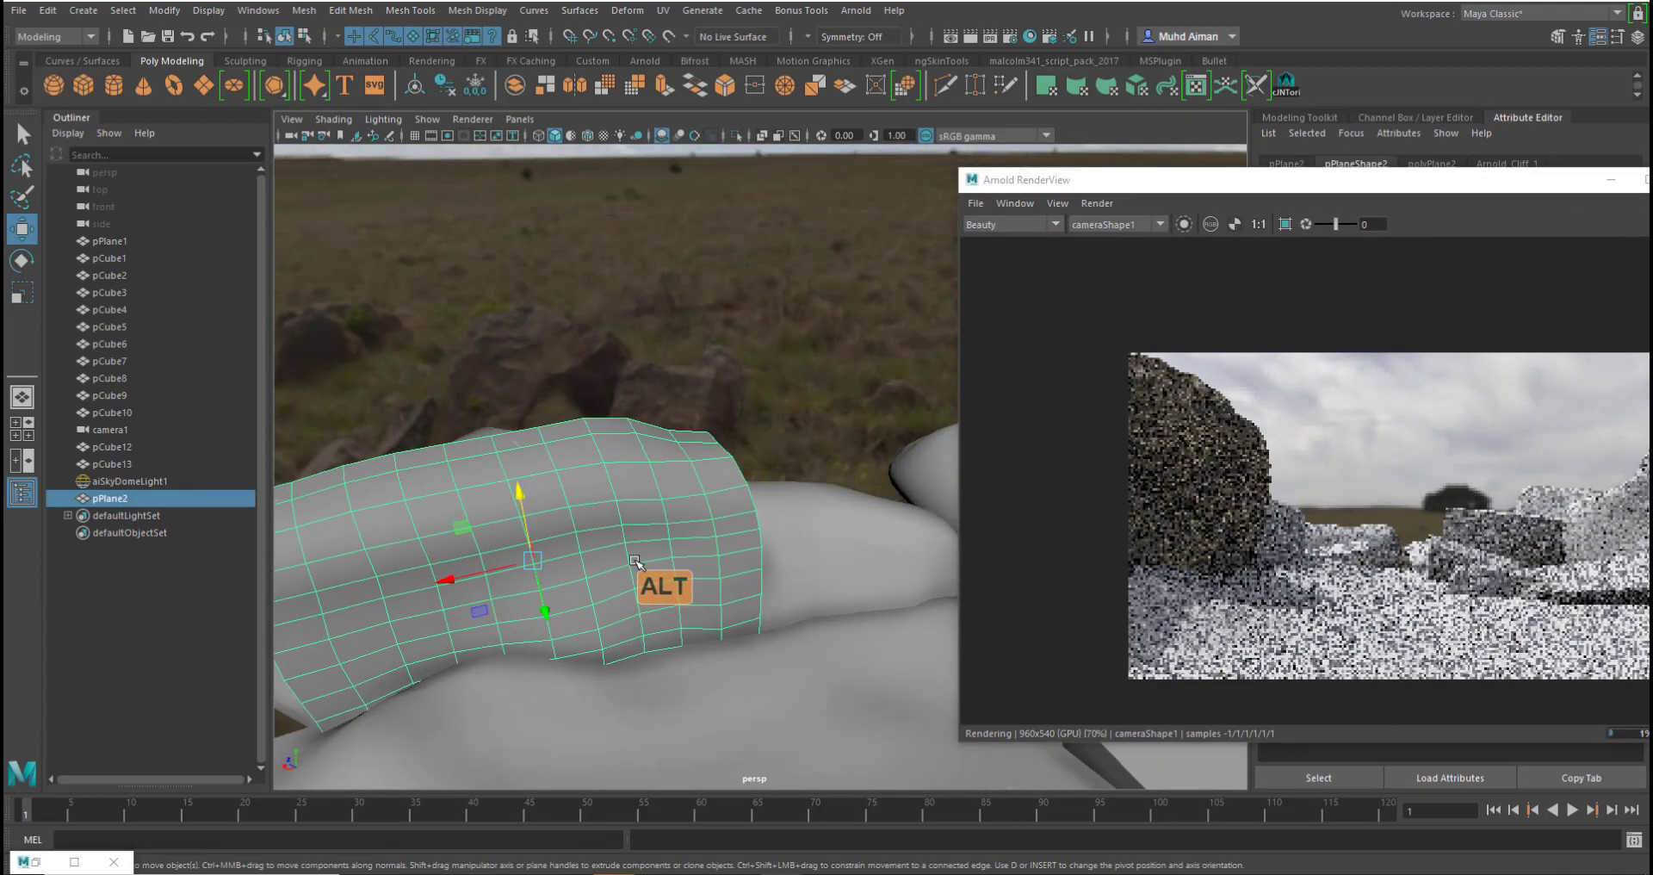
key(r)
mouse_move(450, 577)
mouse_down()
mouse_move(428, 572)
mouse_move(440, 582)
mouse_up()
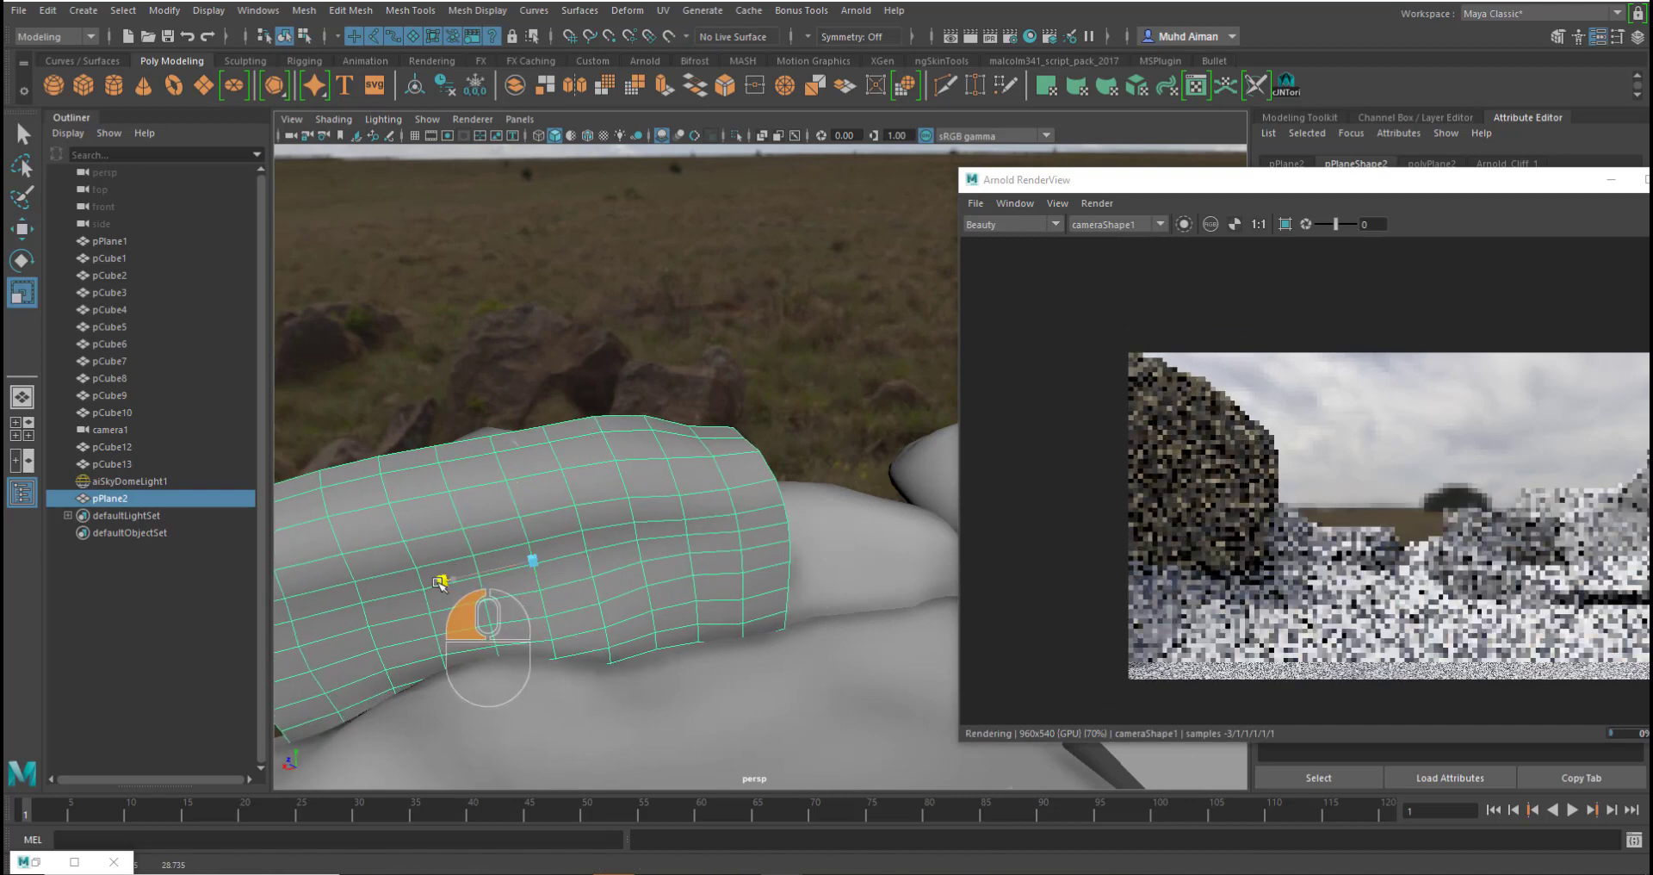
alt+drag(638, 598, 654, 554)
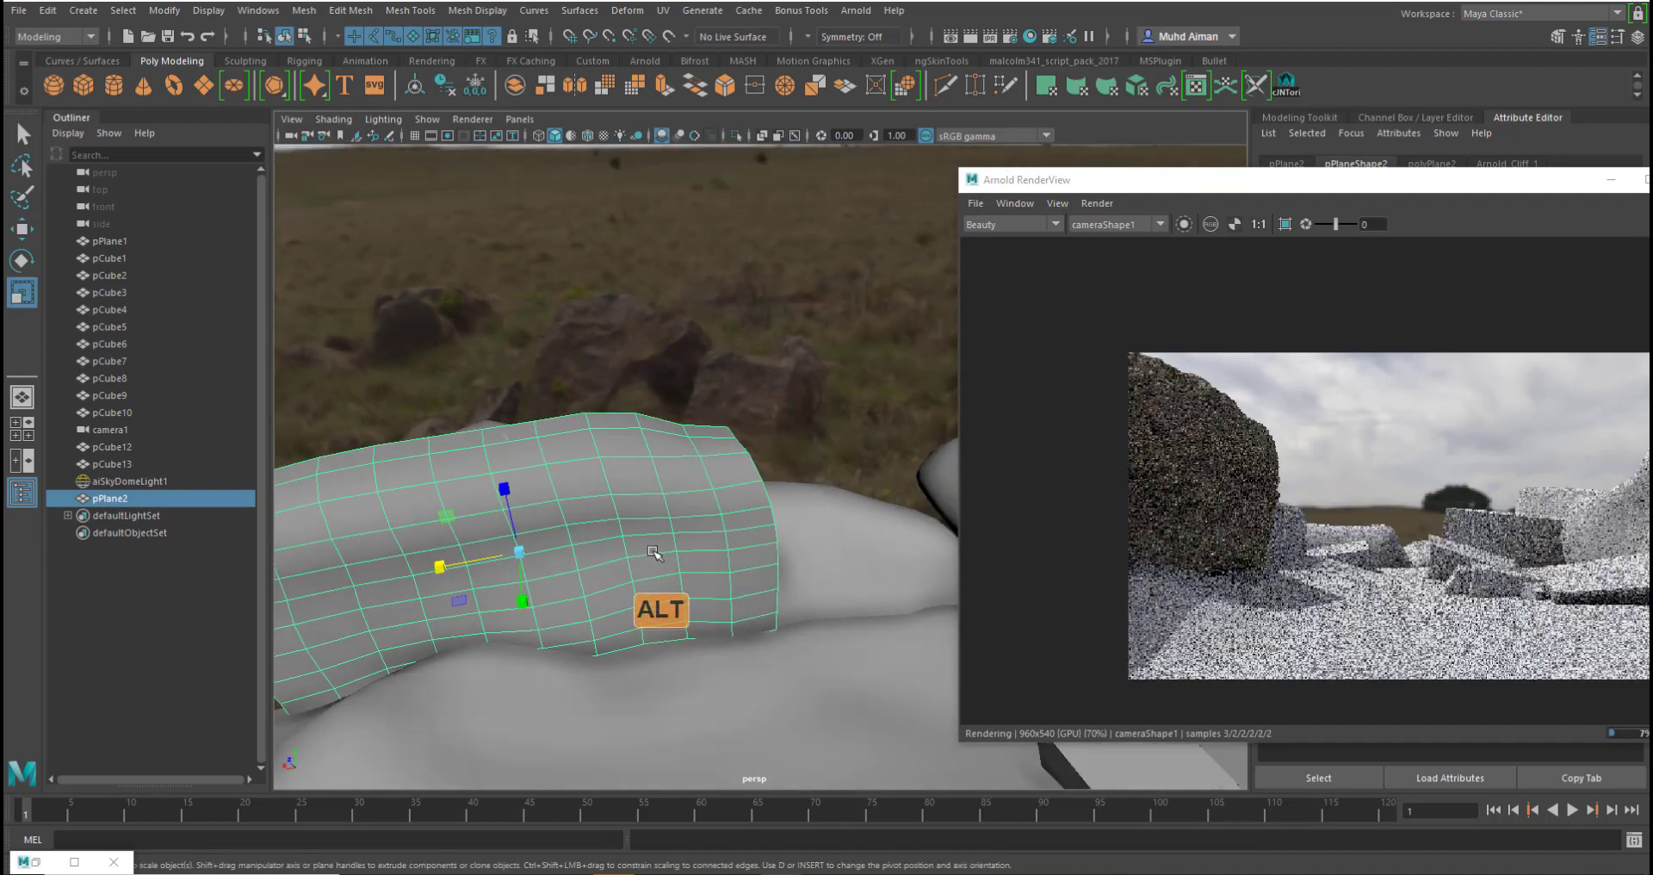
- Duplicate the cliff plane, slide the copy along the rock past the original's free end, and lower it
right_drag(662, 422, 689, 442)
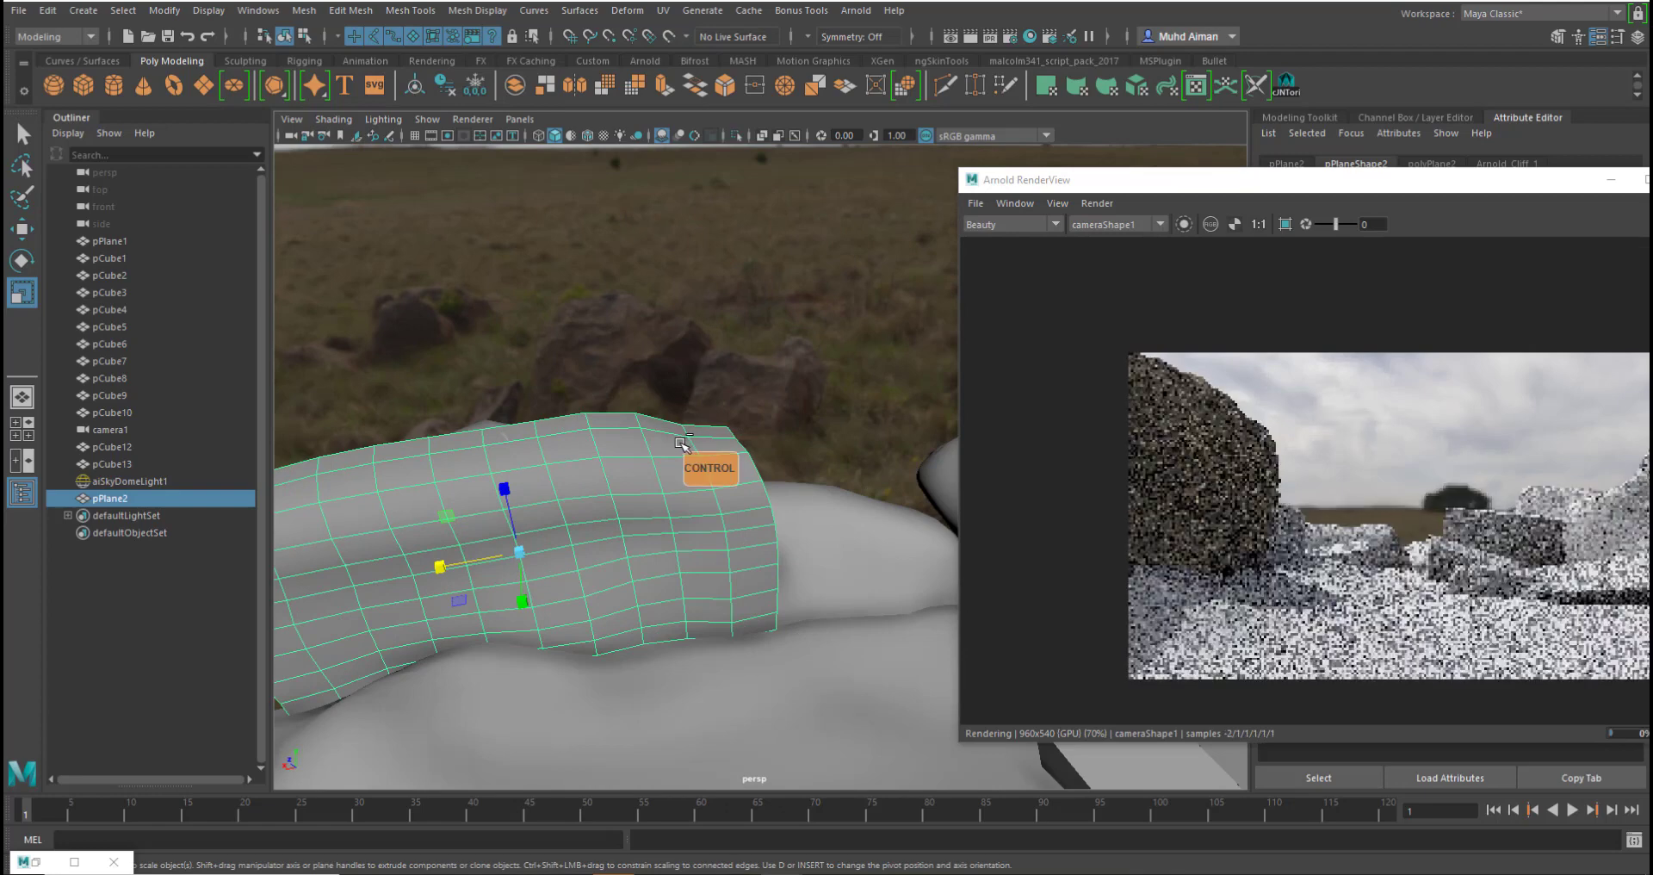
key(ctrl+d)
key(w)
drag(469, 564, 605, 536)
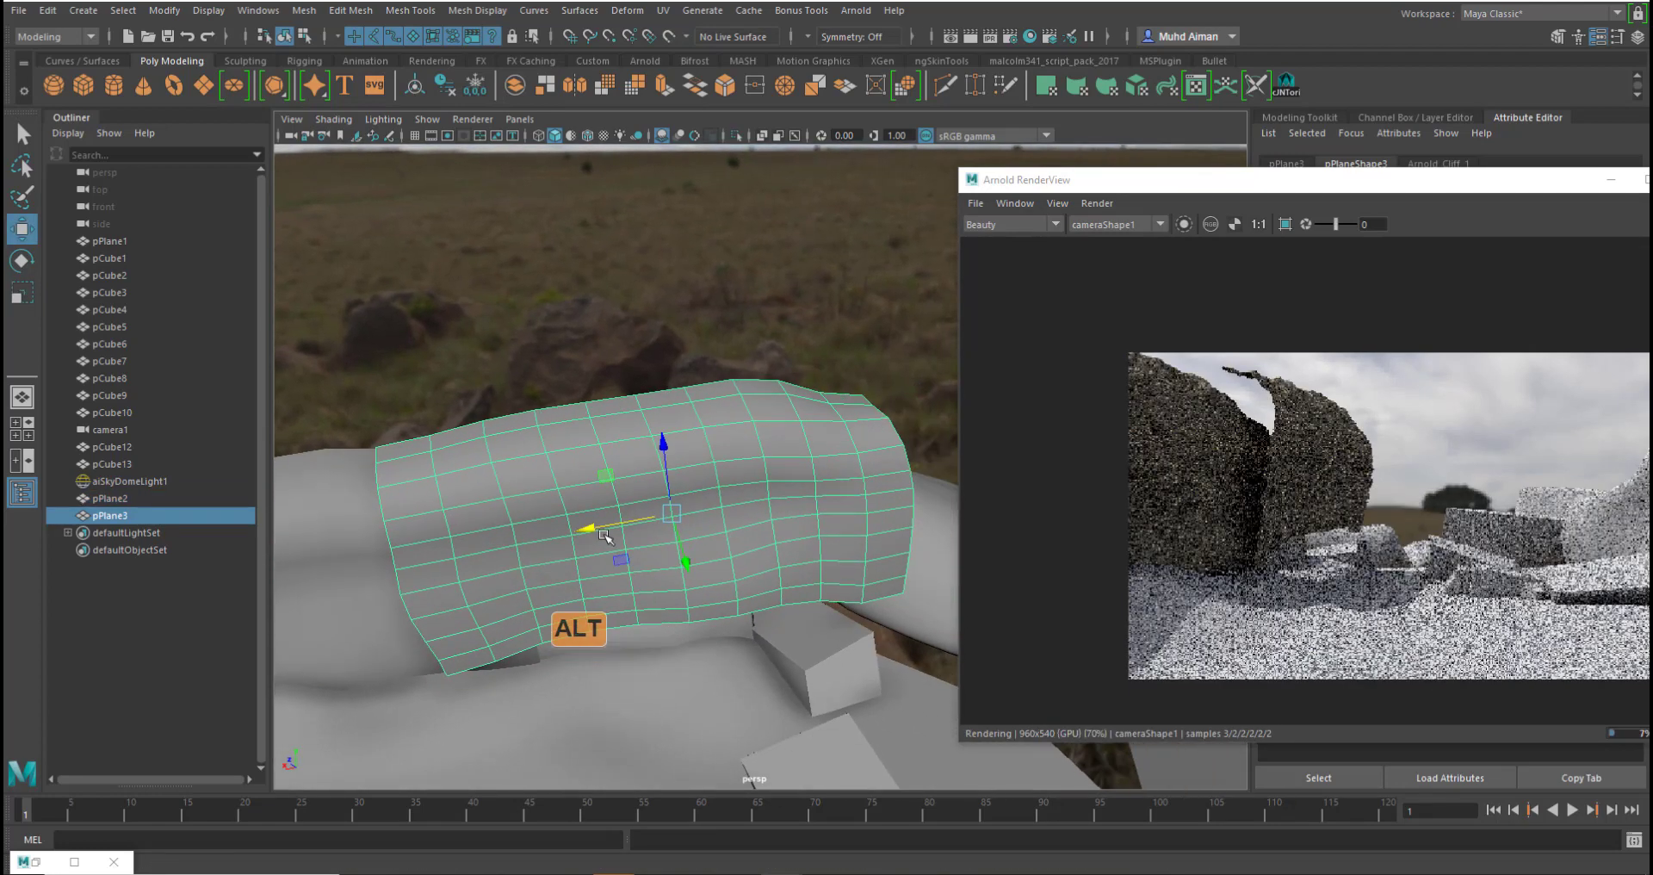
alt+drag(689, 431, 713, 579)
- Rotate, scale down and reposition the duplicated plane so it continues the cliff from the first plane's end
key(e)
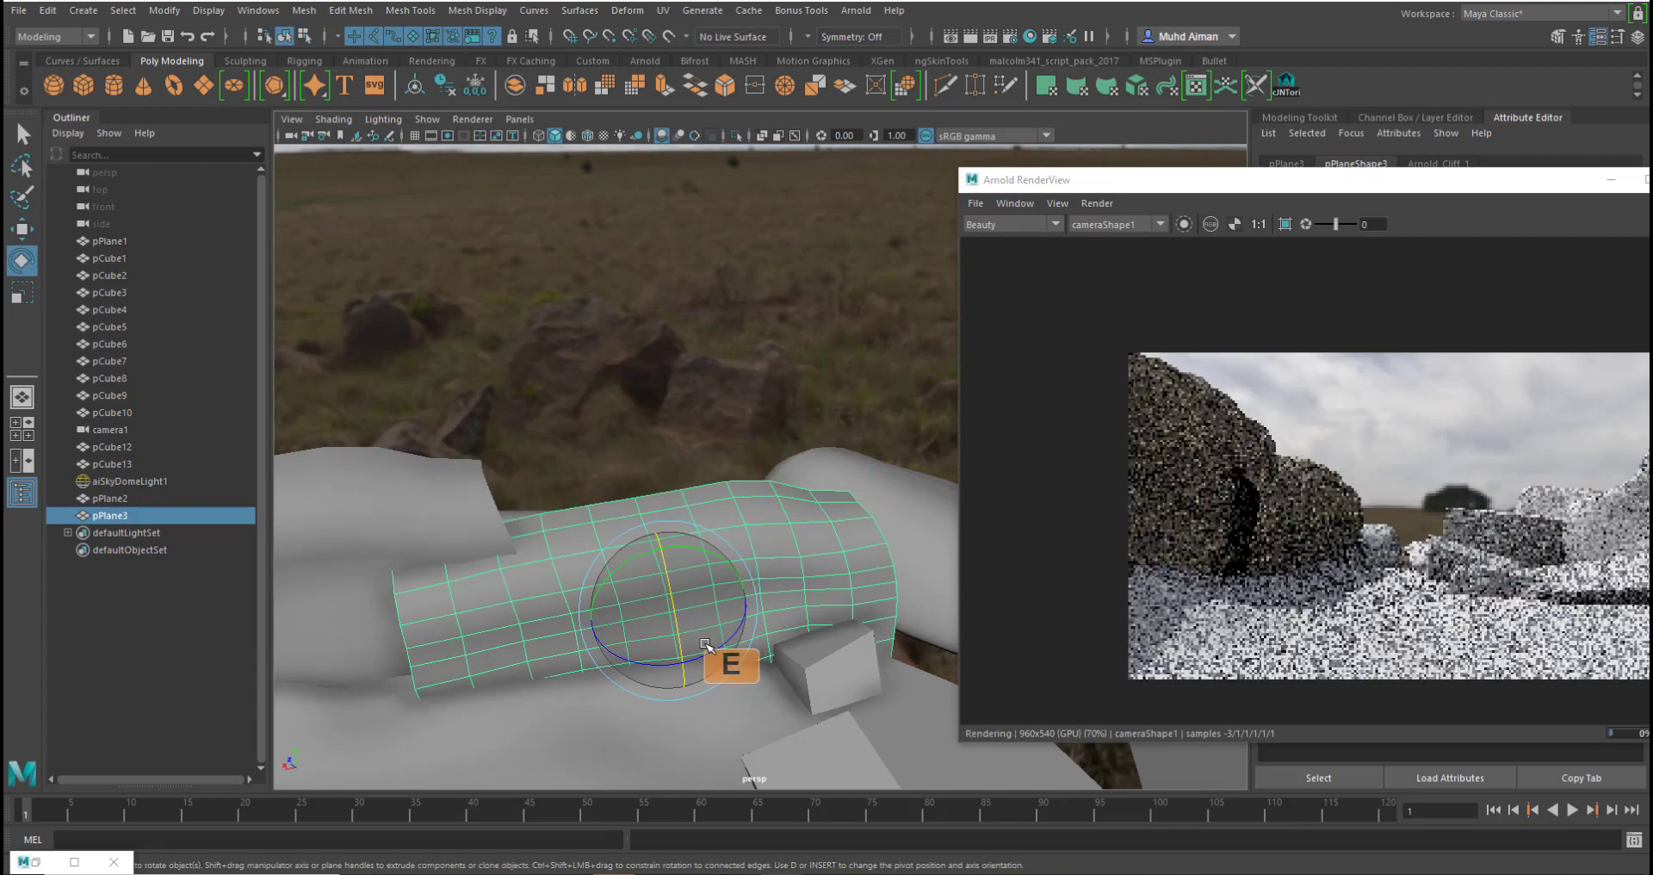
mouse_move(707, 651)
mouse_down()
mouse_move(719, 660)
mouse_move(637, 658)
mouse_move(656, 664)
mouse_move(641, 644)
mouse_move(749, 680)
mouse_move(694, 675)
mouse_up()
key(r)
key(w)
key(e)
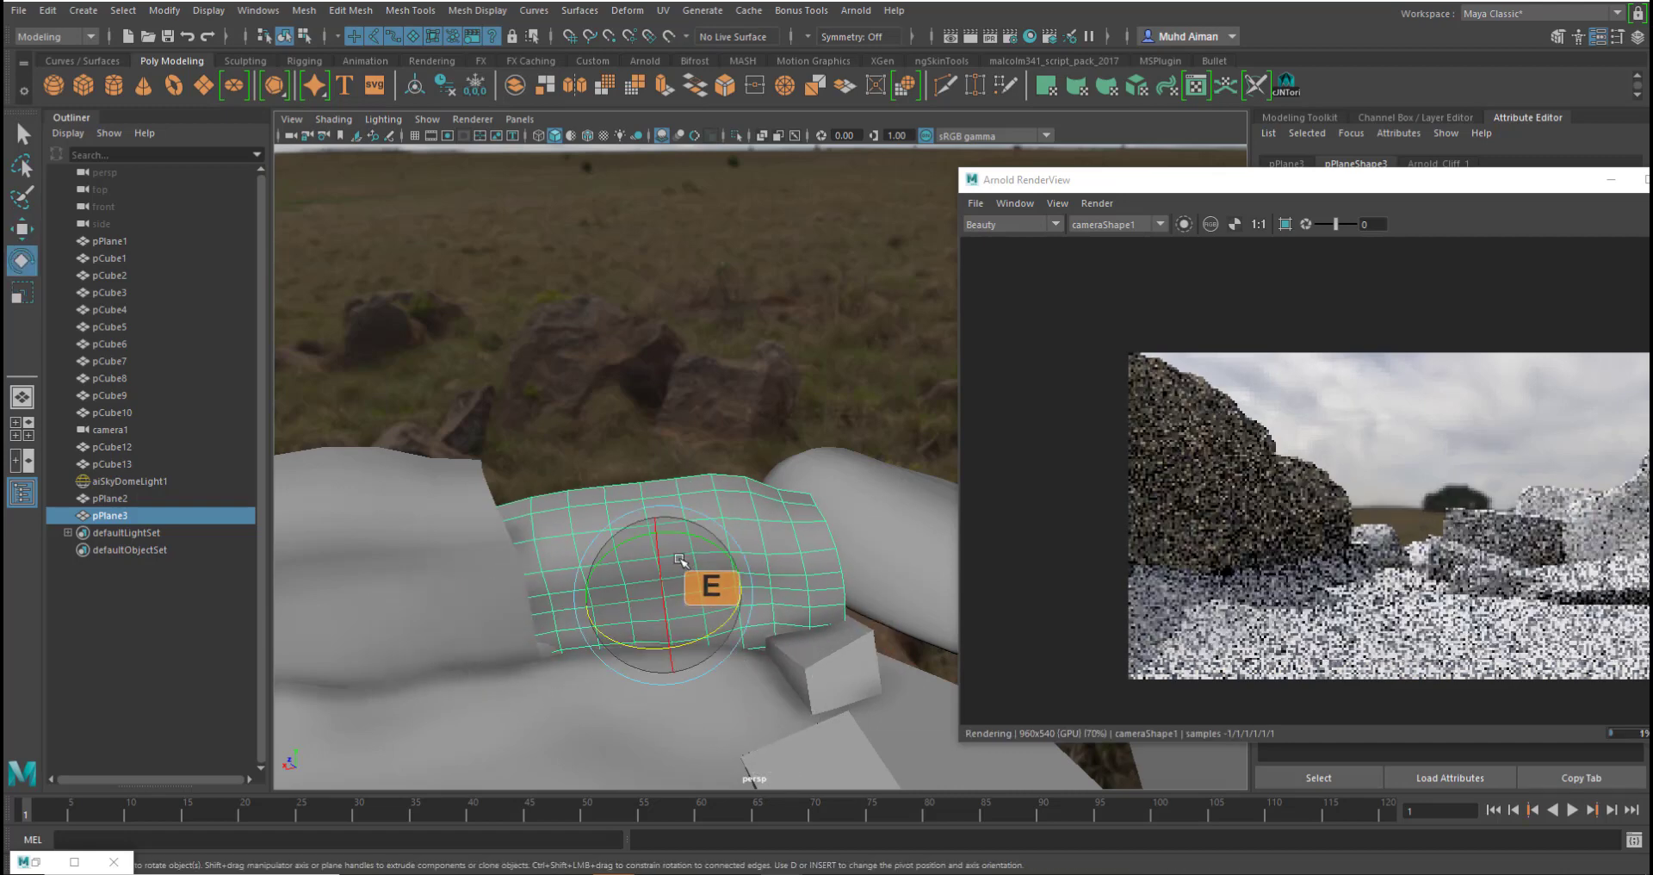
drag(665, 534, 689, 536)
key(w)
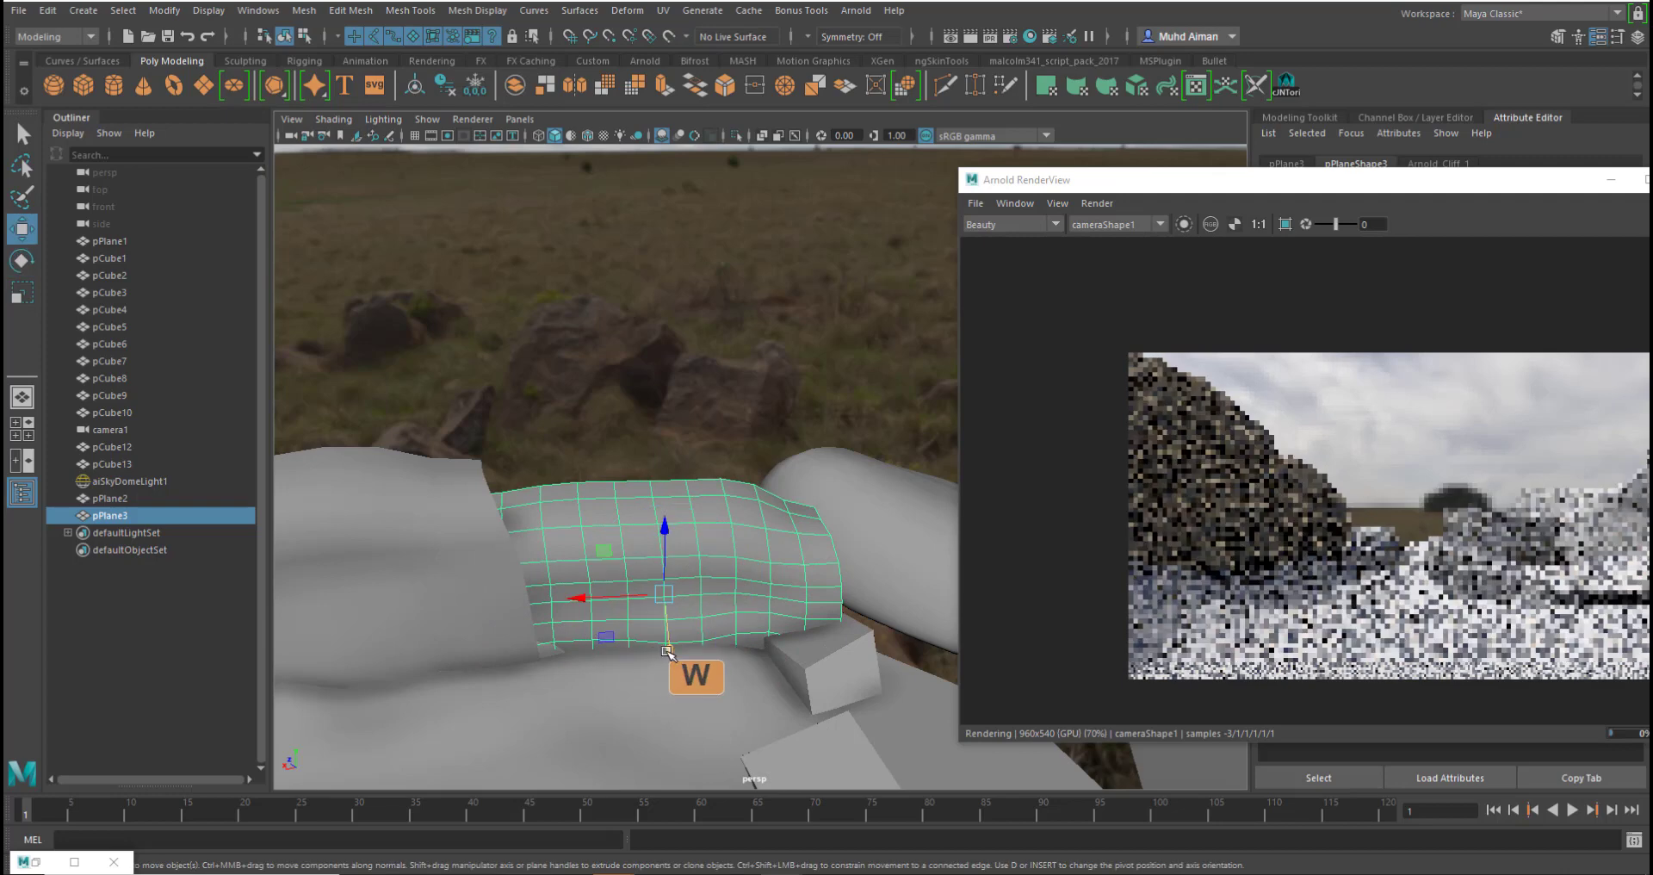
drag(667, 652, 670, 655)
- With soft selection, pull the copy's upper corner vertices up and over onto the adjoining first cliff plane
right_drag(575, 421, 482, 418)
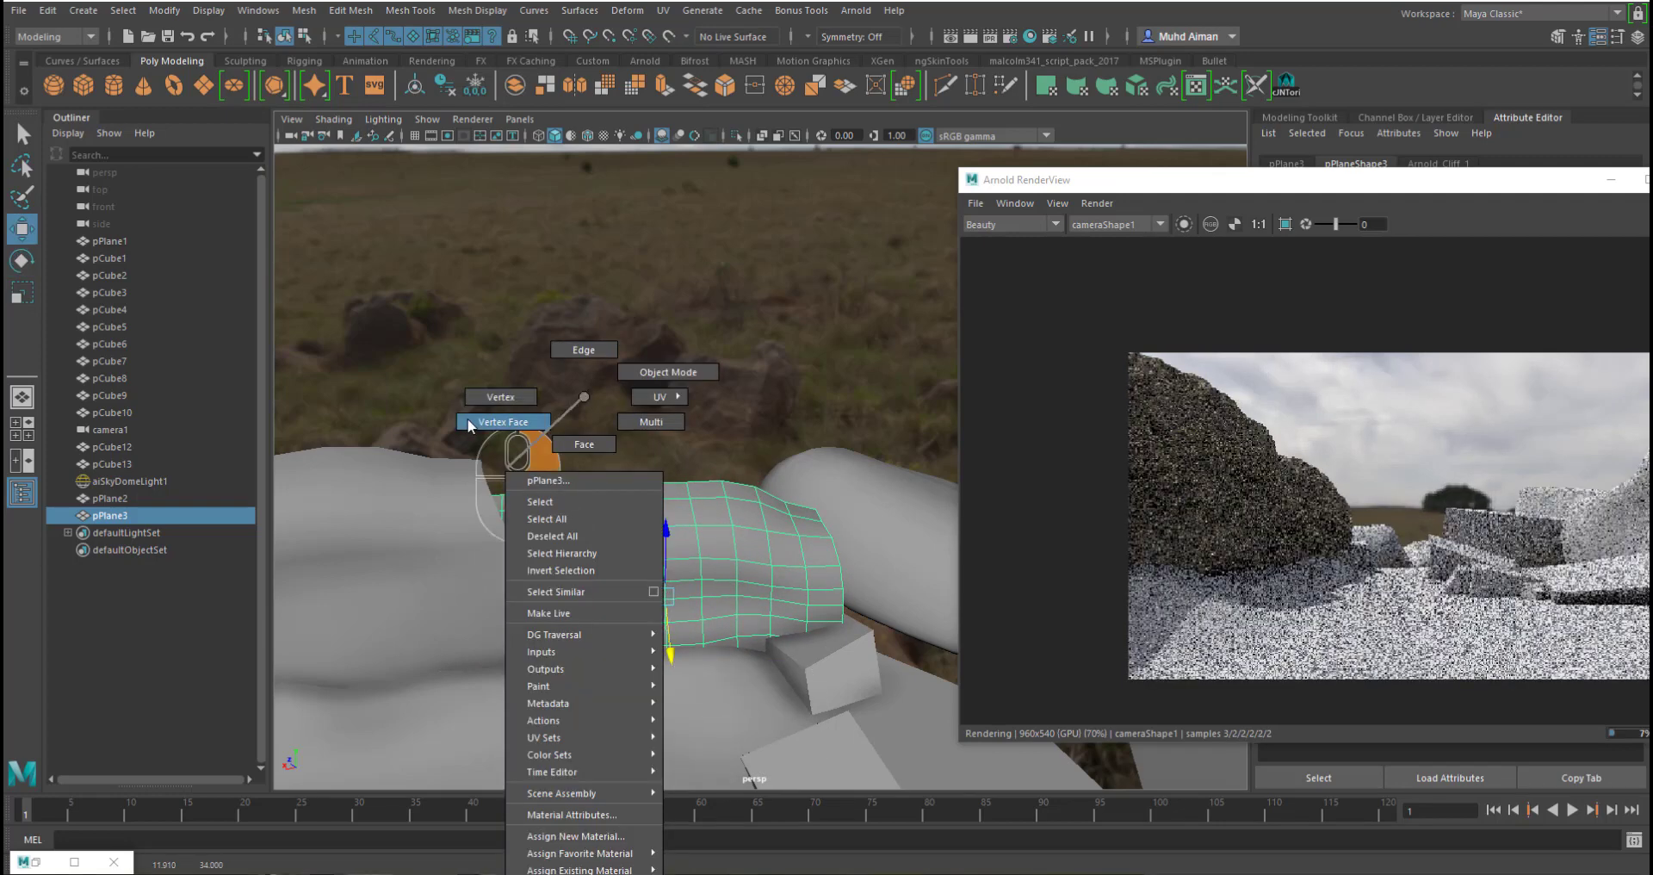
click(508, 513)
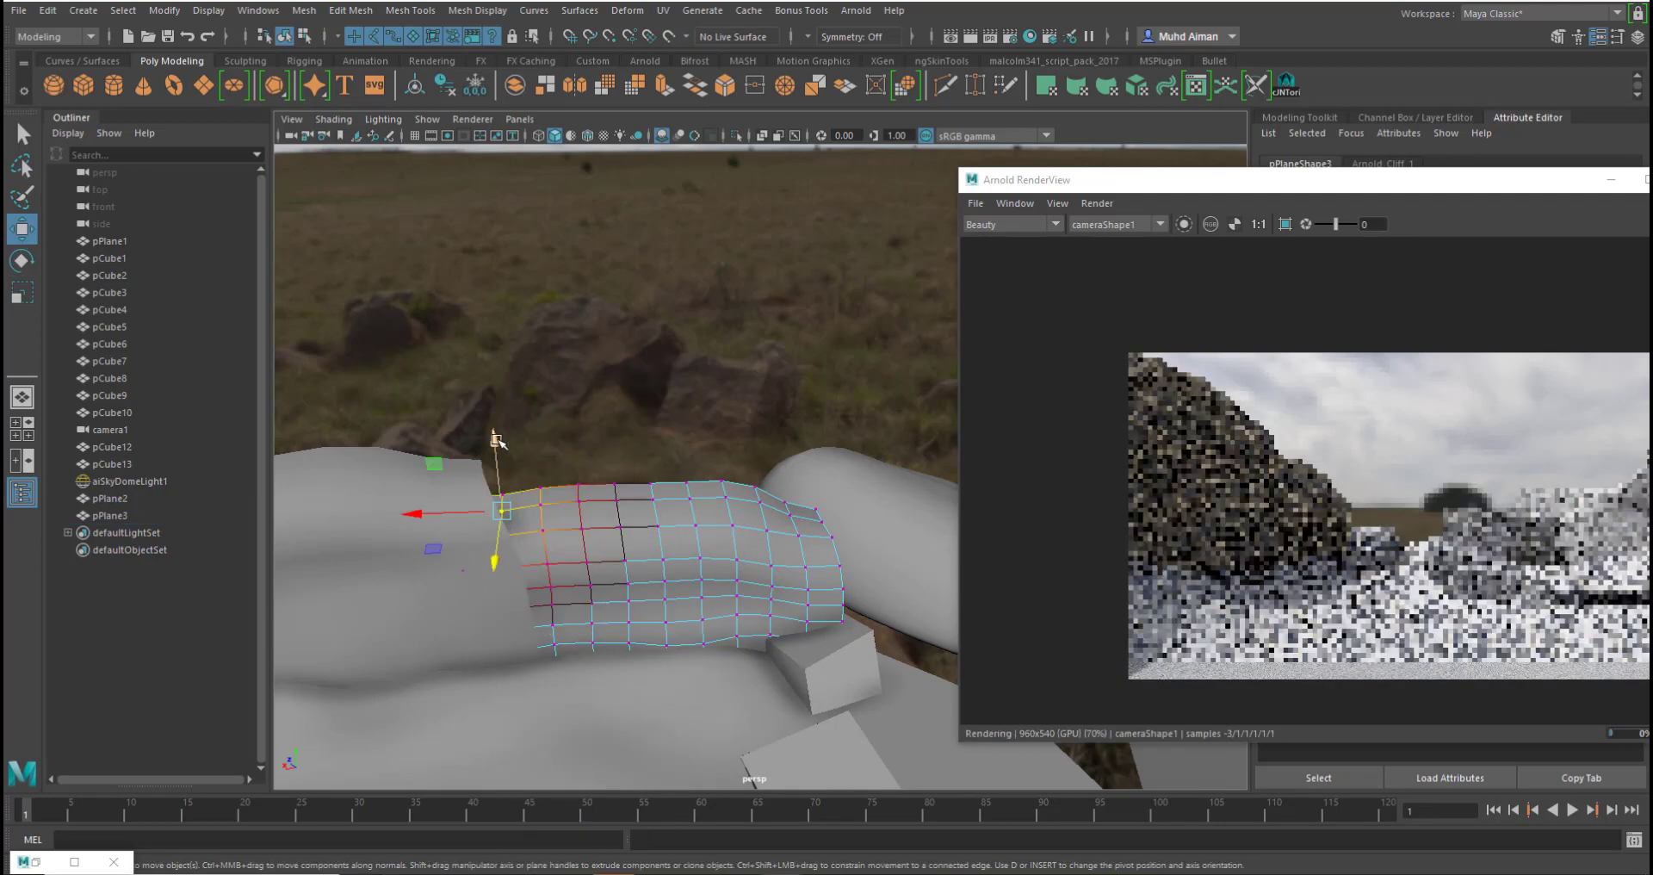
drag(496, 440, 448, 476)
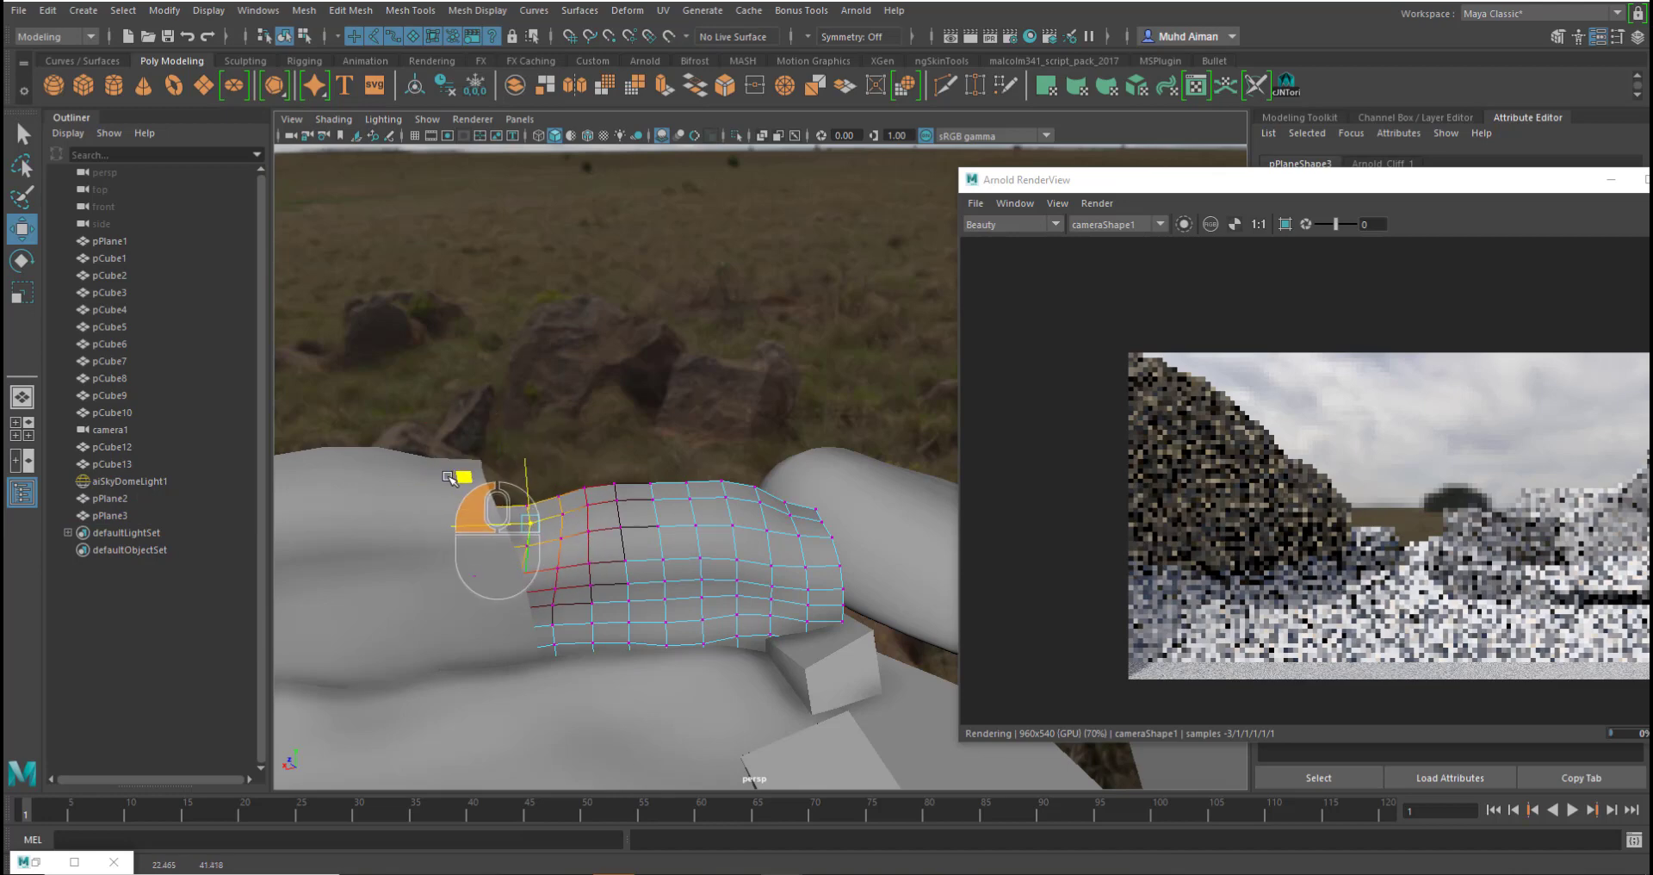
key(ctrl+z)
drag(395, 395, 507, 526)
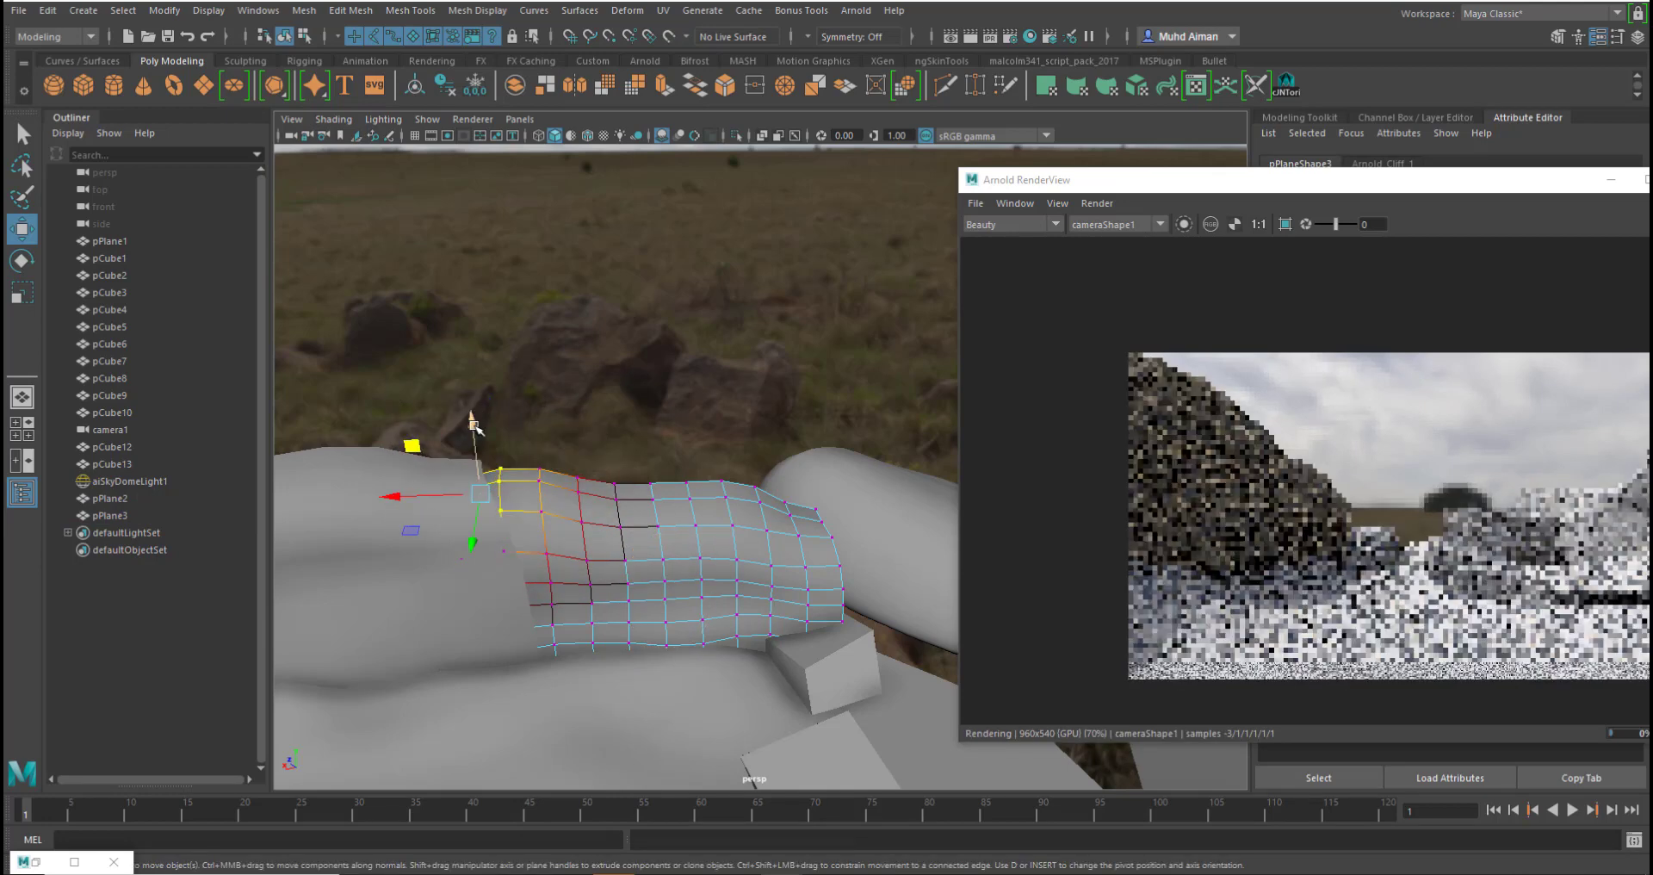
drag(473, 424, 471, 406)
key(ctrl+z)
- Pull the middle and lower vertices of the copy's joining edge outward to overlap the first cliff plane and meet the ground
click(551, 584)
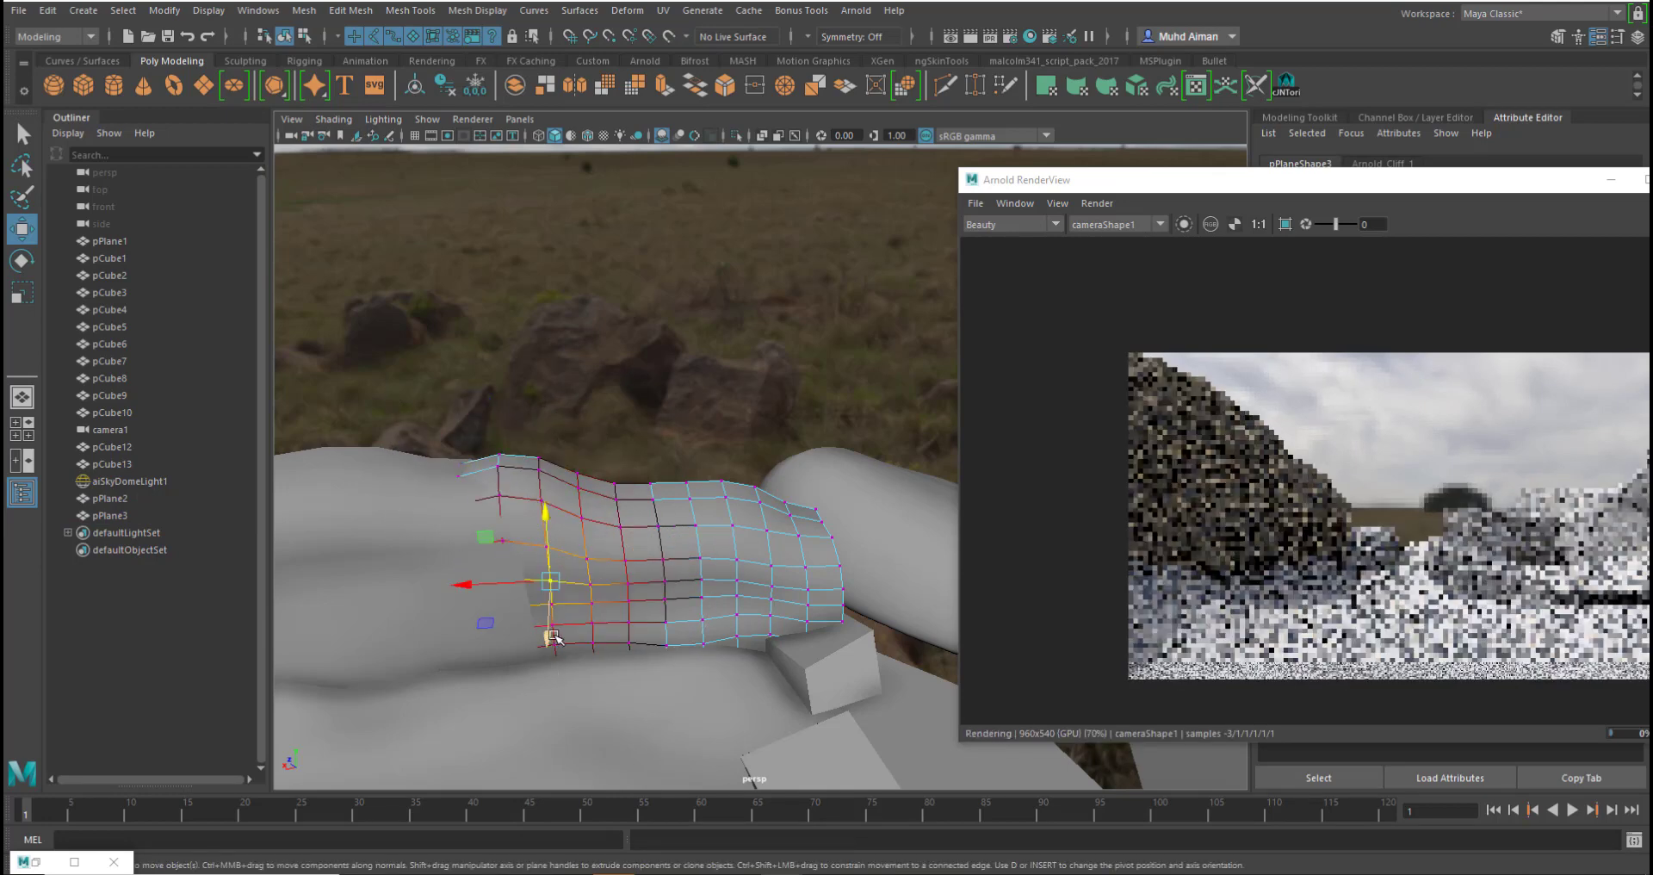
drag(548, 639, 502, 693)
click(511, 633)
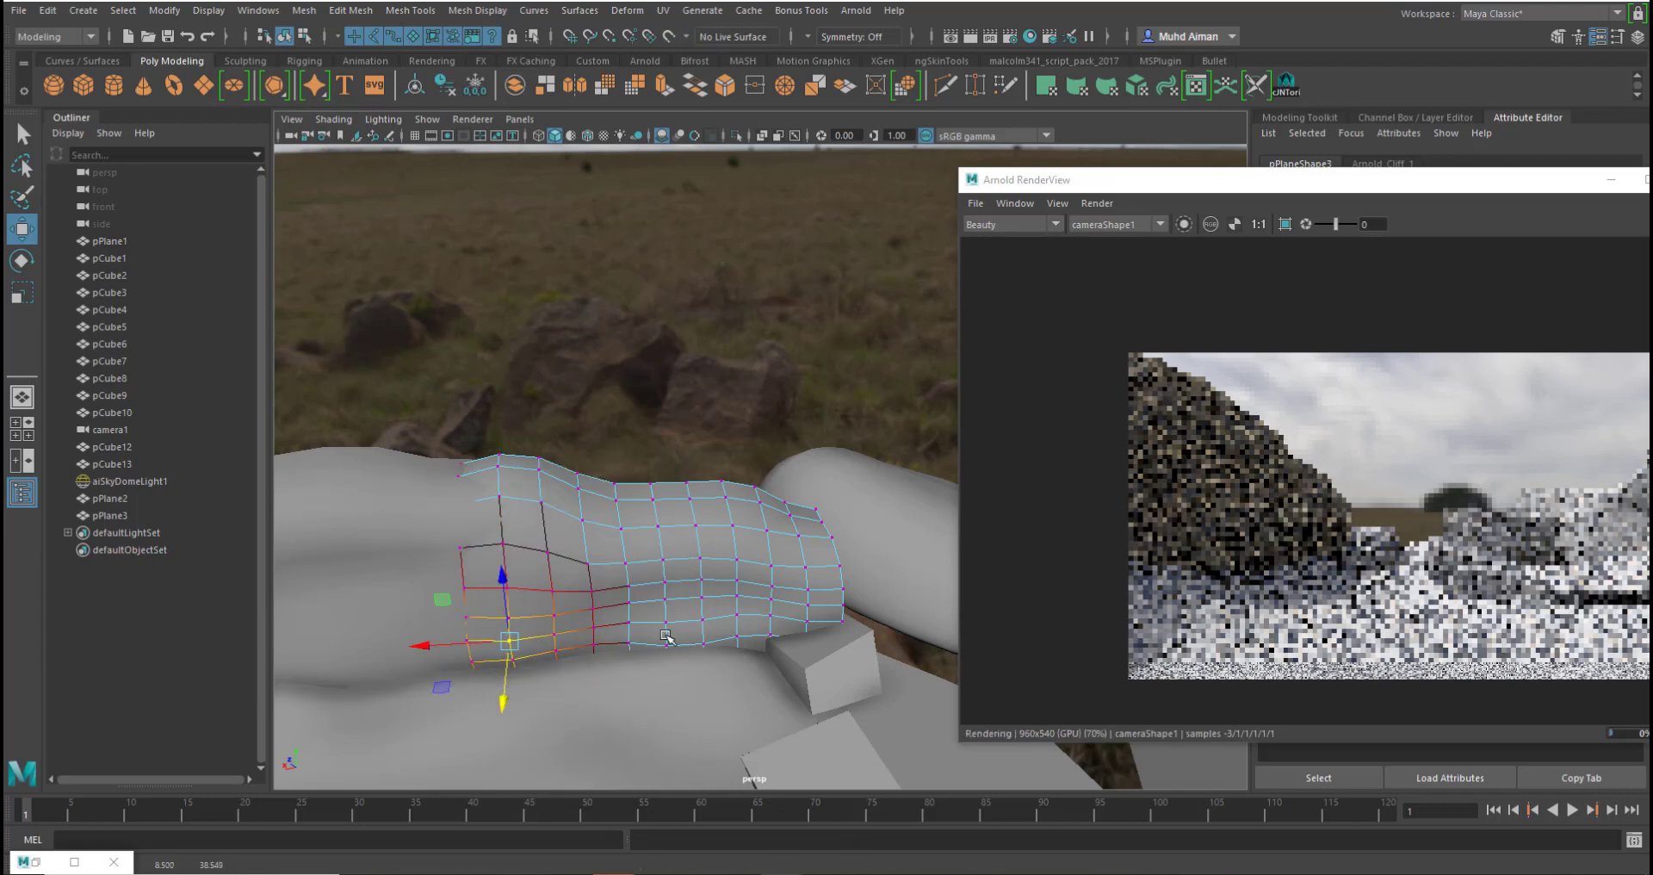
- Nudge the vertex at the copy's free end, low beside the small cube, keeping the copy selected
click(834, 590)
drag(855, 646, 856, 649)
click(855, 524)
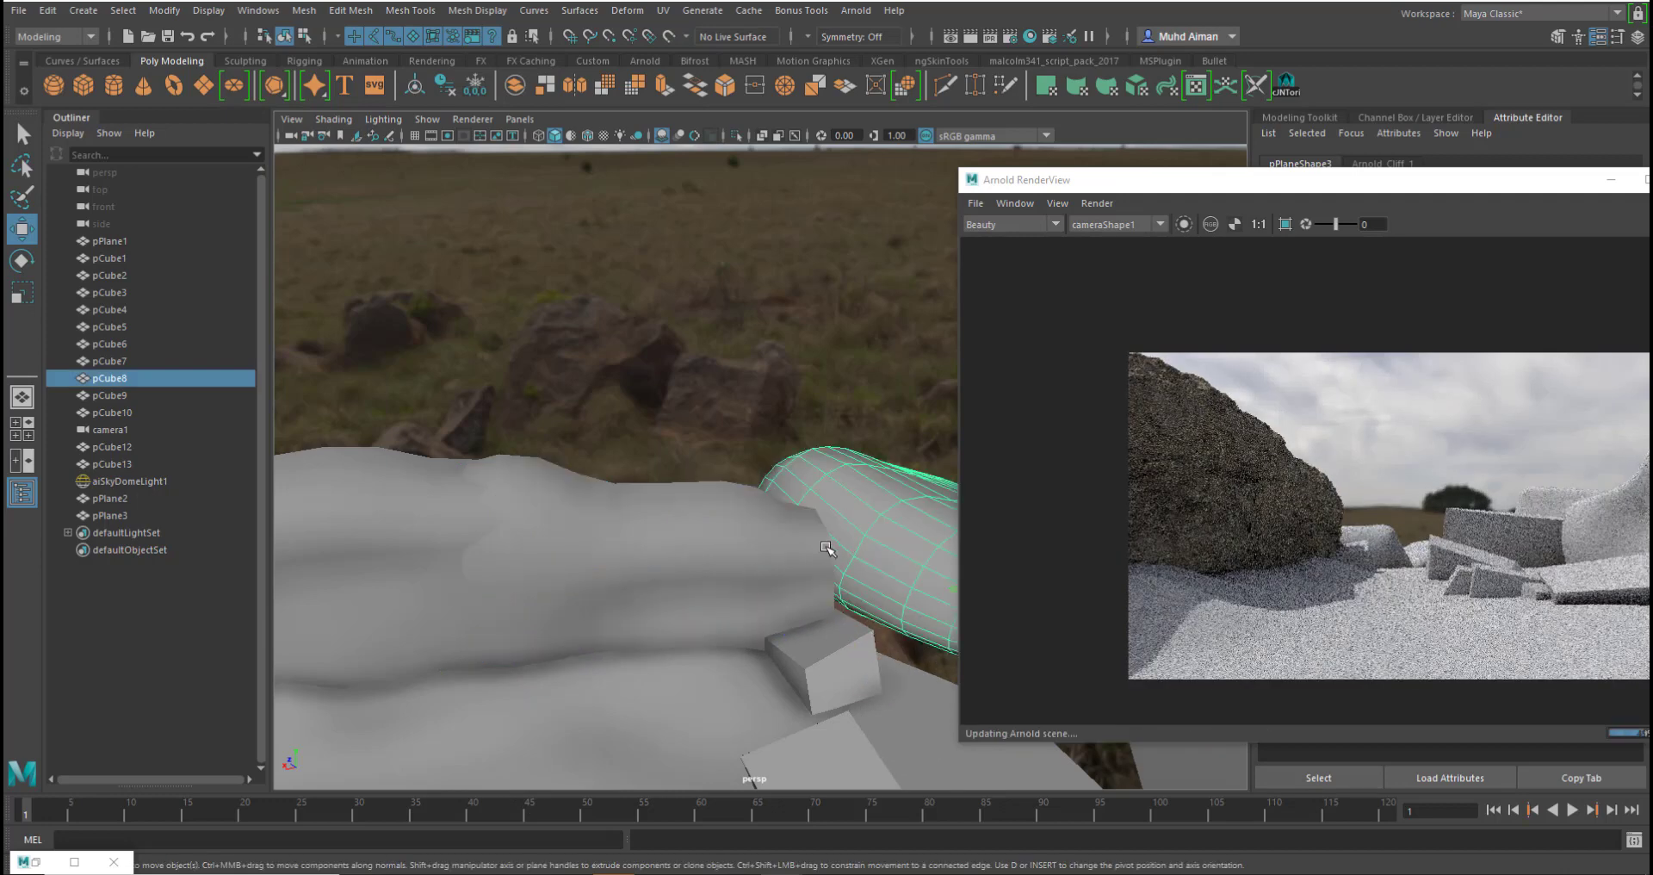
click(793, 528)
- Lower the upper vertices at the copy's free end to taper the cliff outline, and return to object mode
right_drag(763, 519, 674, 399)
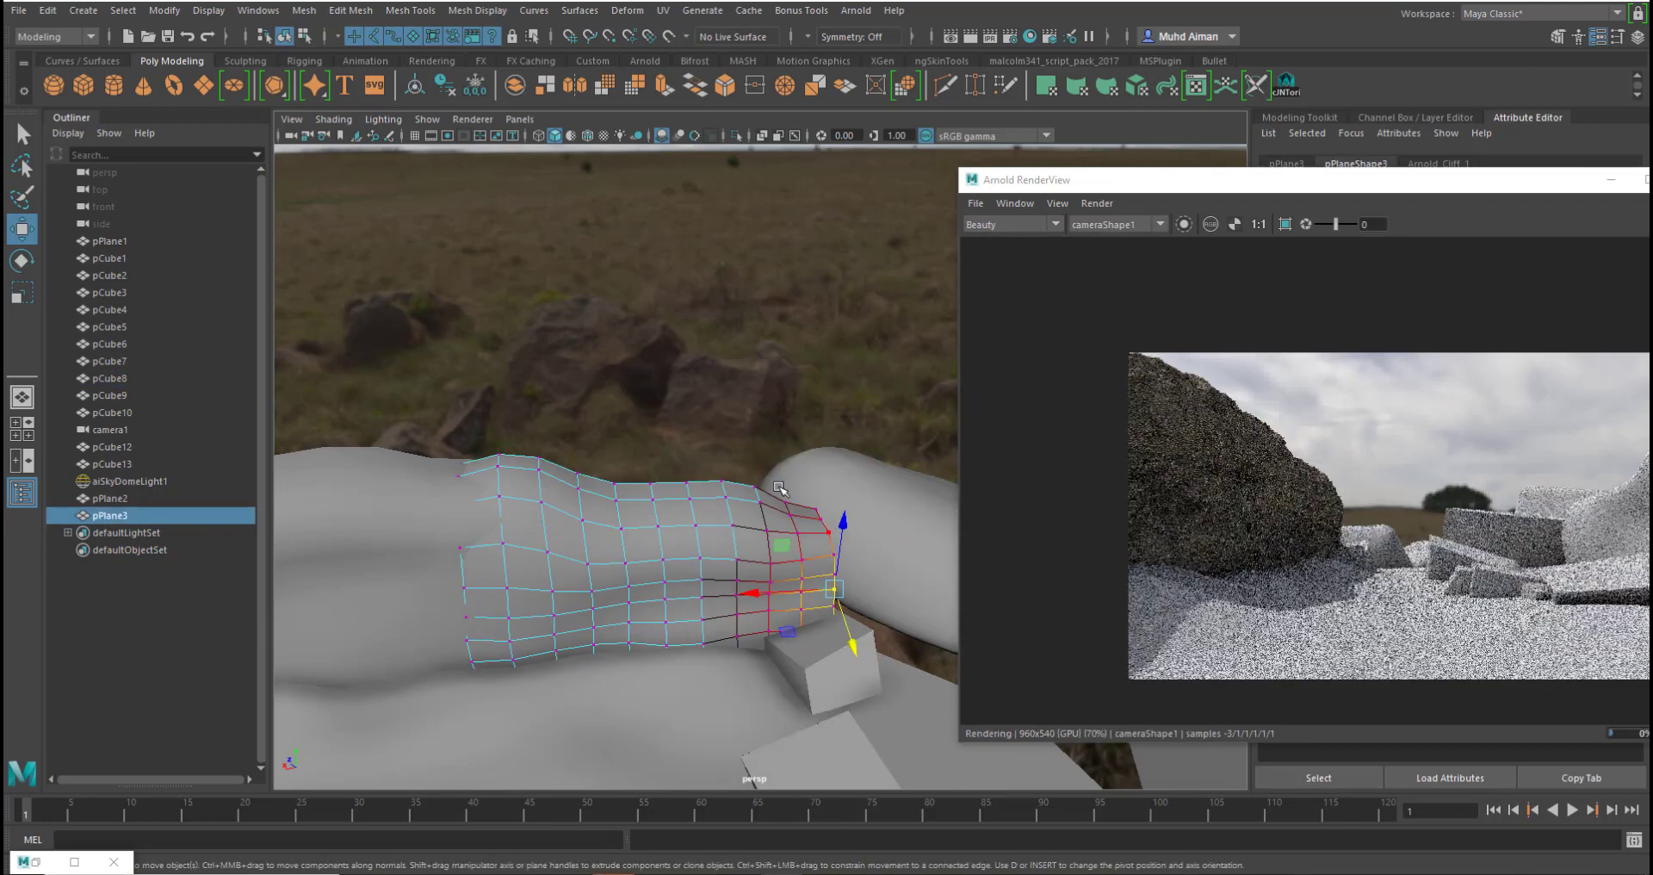
drag(782, 466, 835, 508)
drag(791, 433, 791, 452)
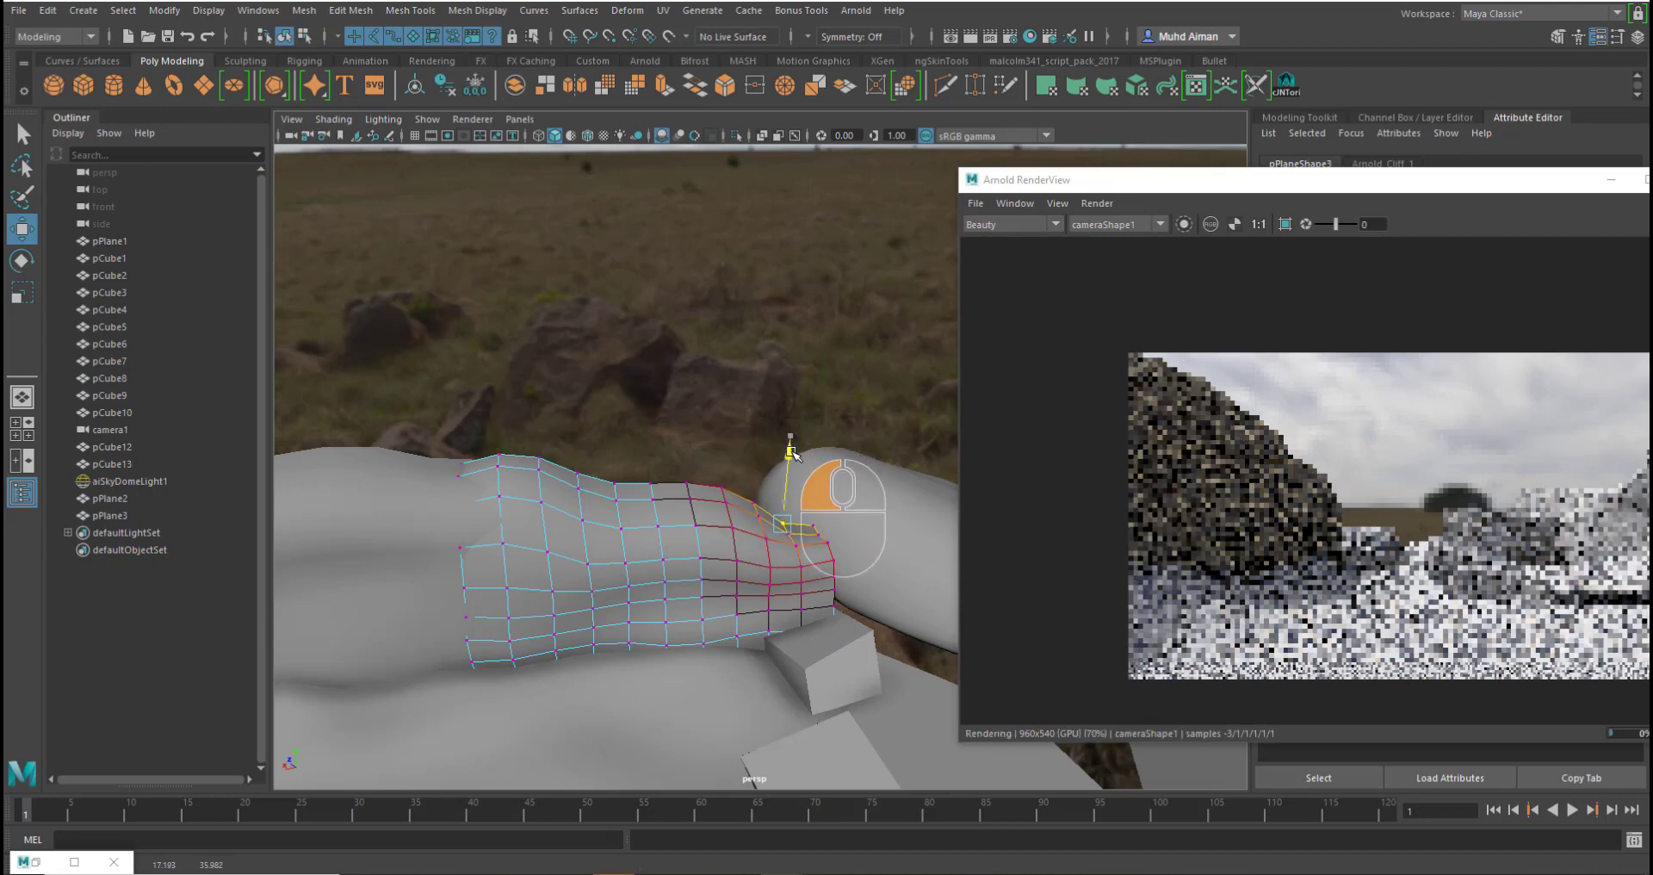
drag(828, 583, 846, 527)
right_drag(705, 519, 788, 370)
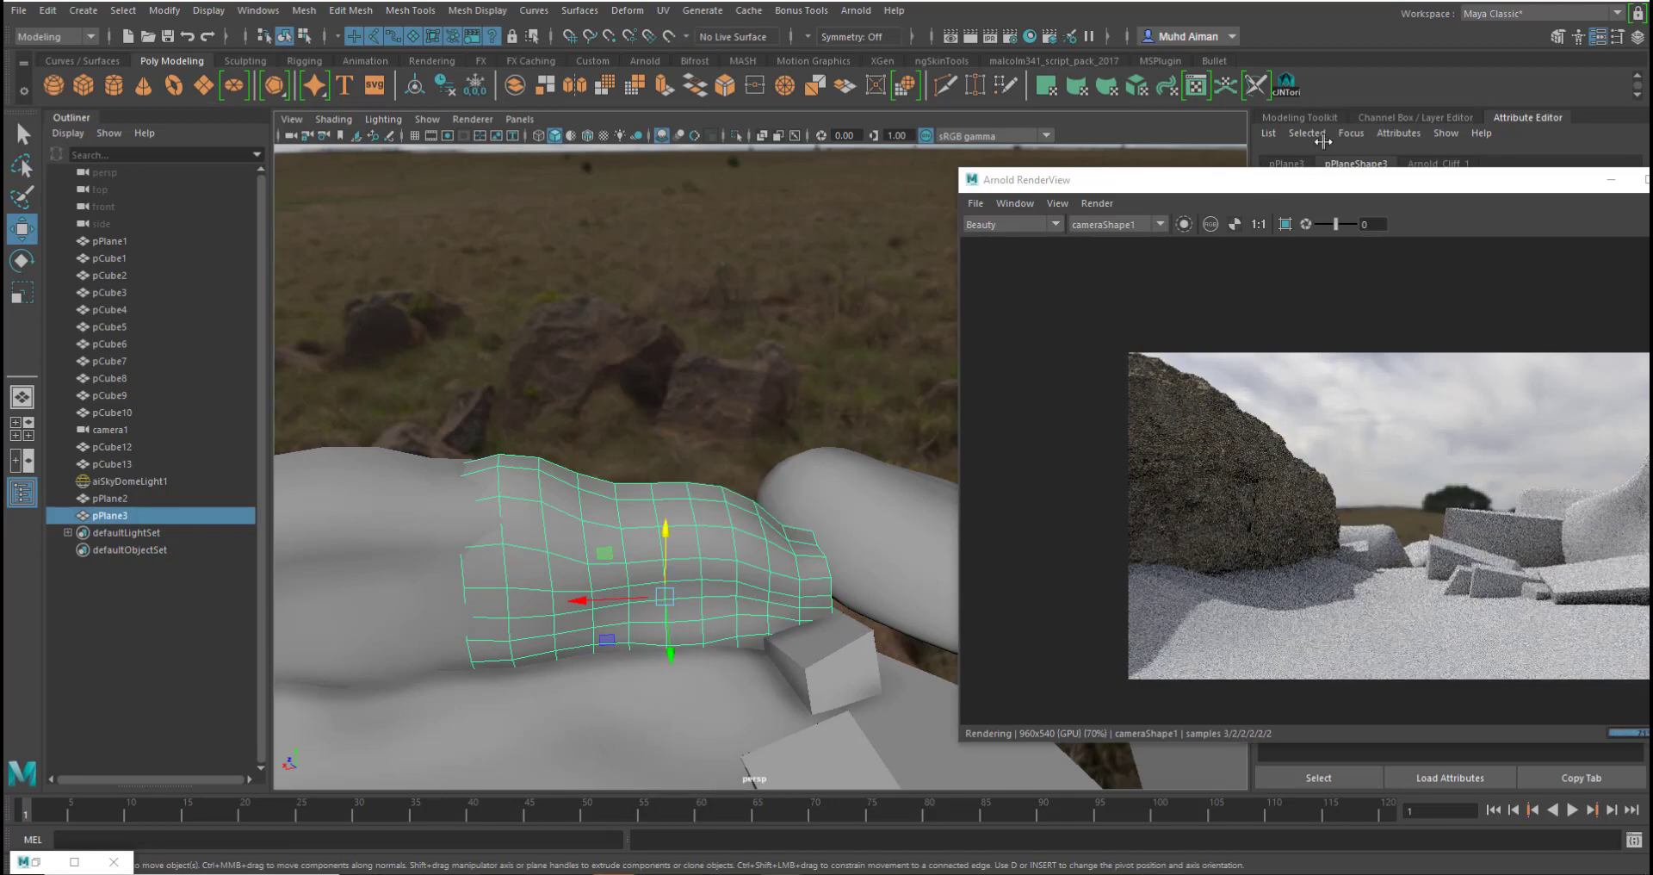
- Bring the render window back over the scene and examine the extended cliff and its join up close
drag(1376, 191, 740, 174)
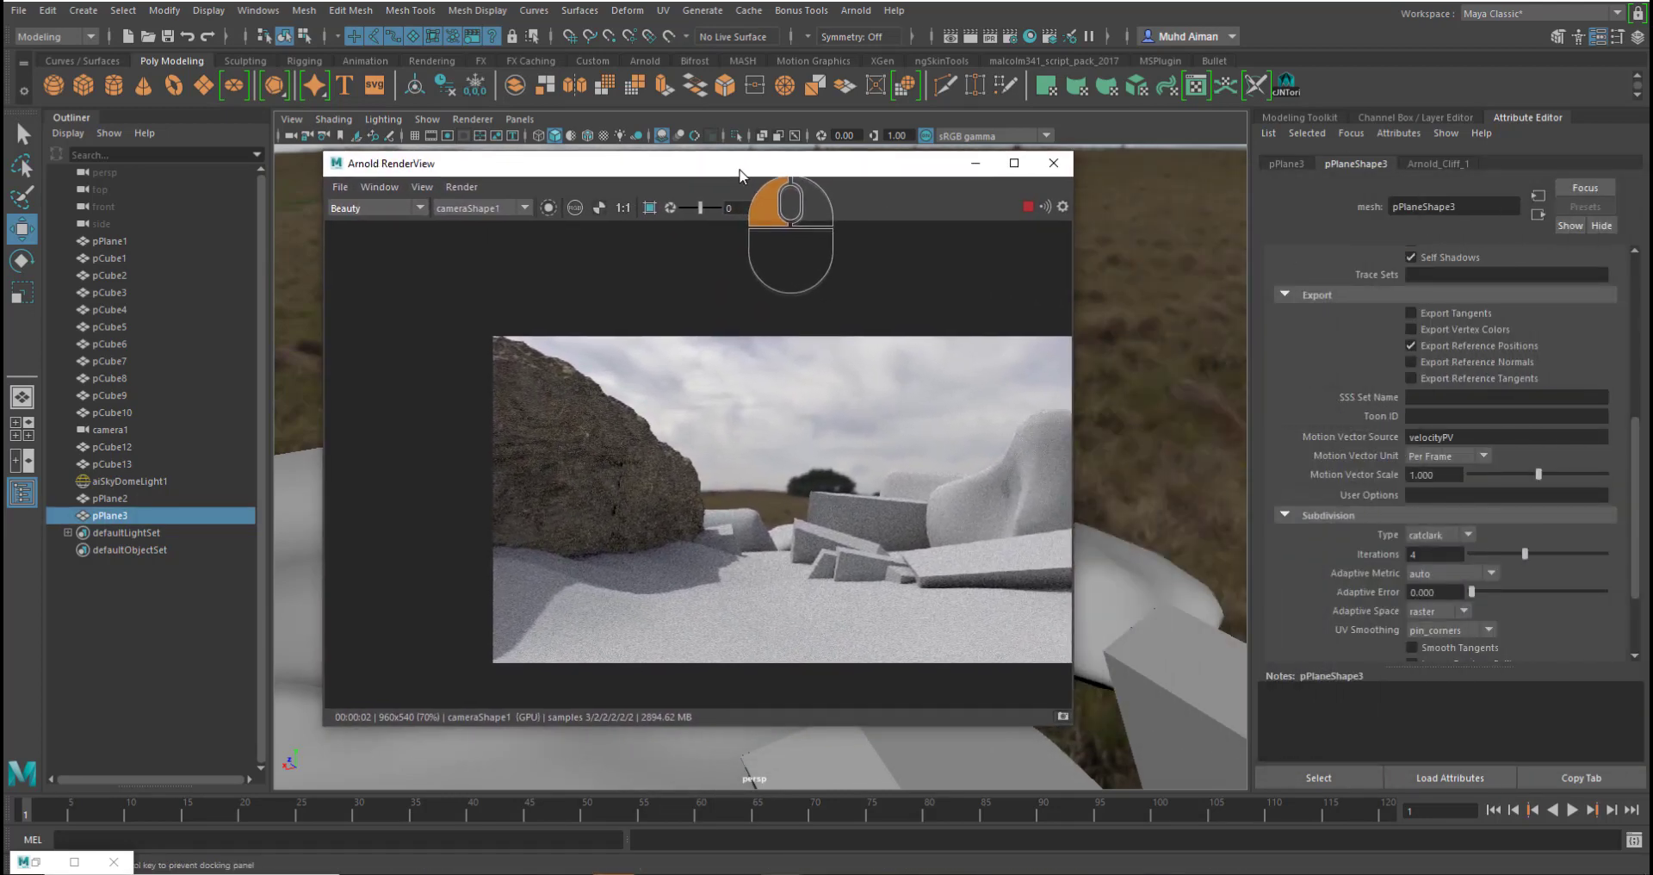
scroll(655, 518, up, 3)
scroll(671, 523, down, 3)
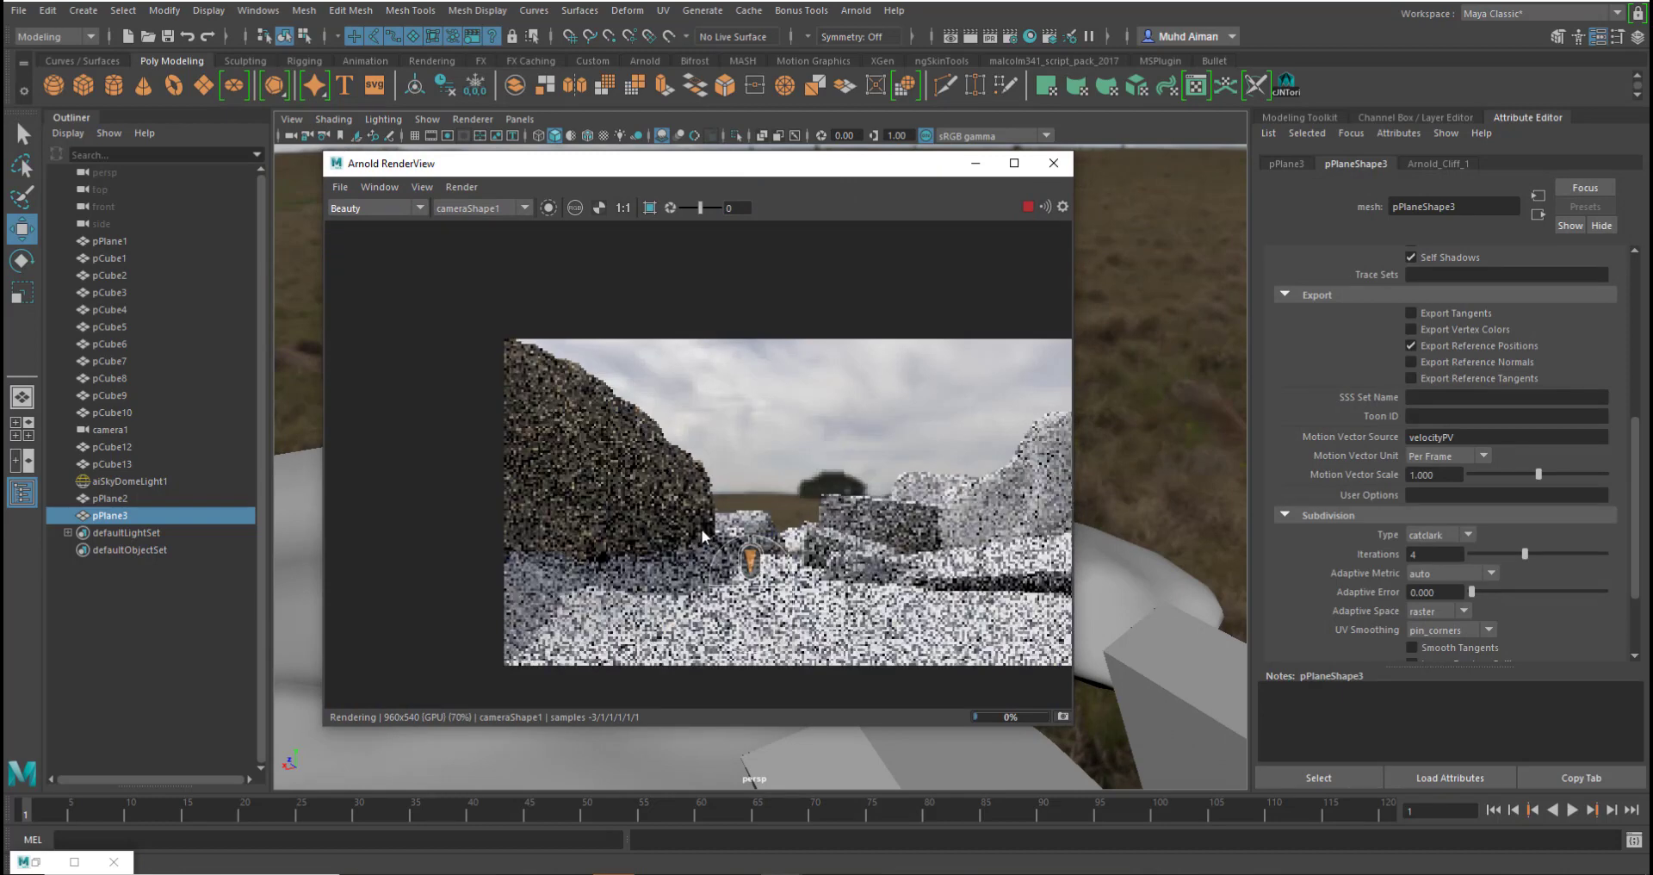
alt+right_drag(709, 528, 783, 594)
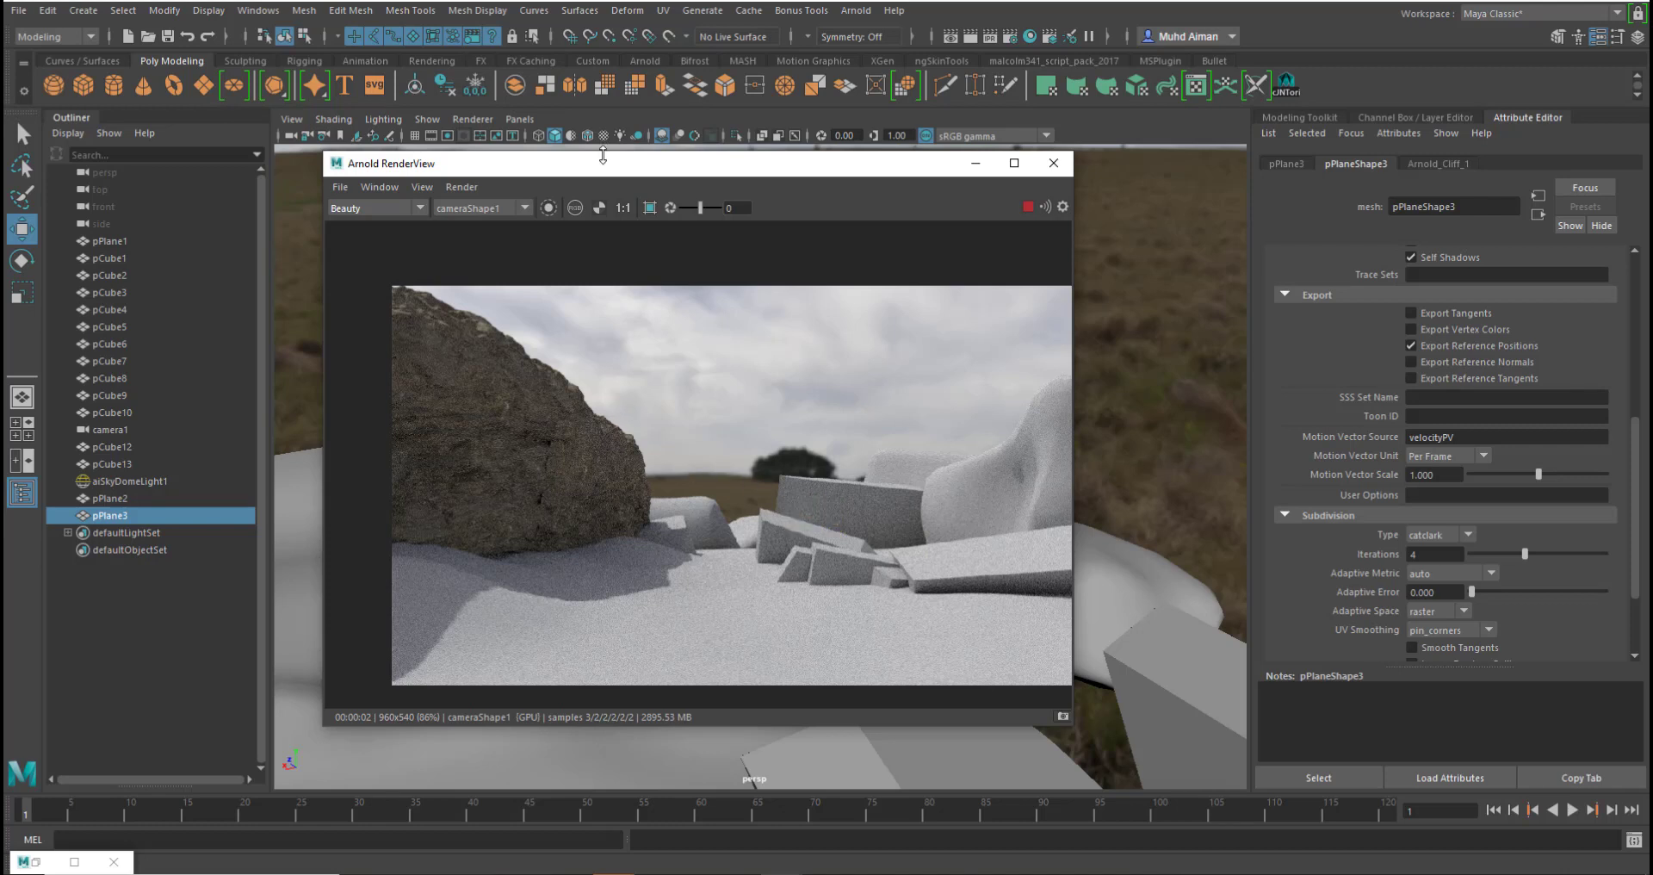
drag(603, 155, 409, 187)
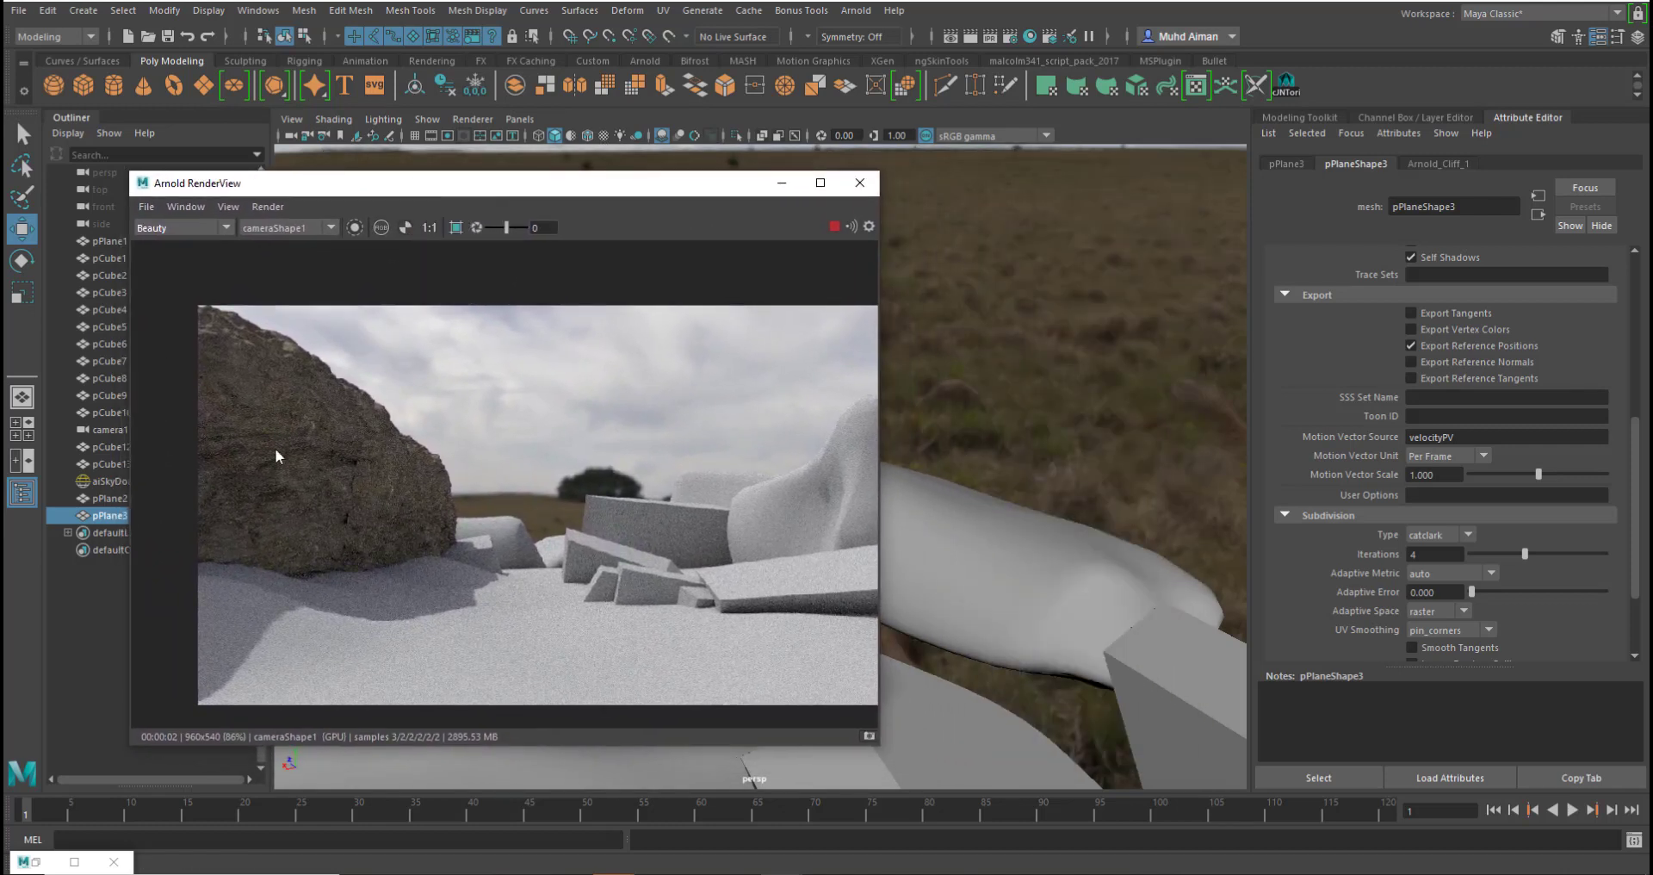
drag(607, 191, 580, 192)
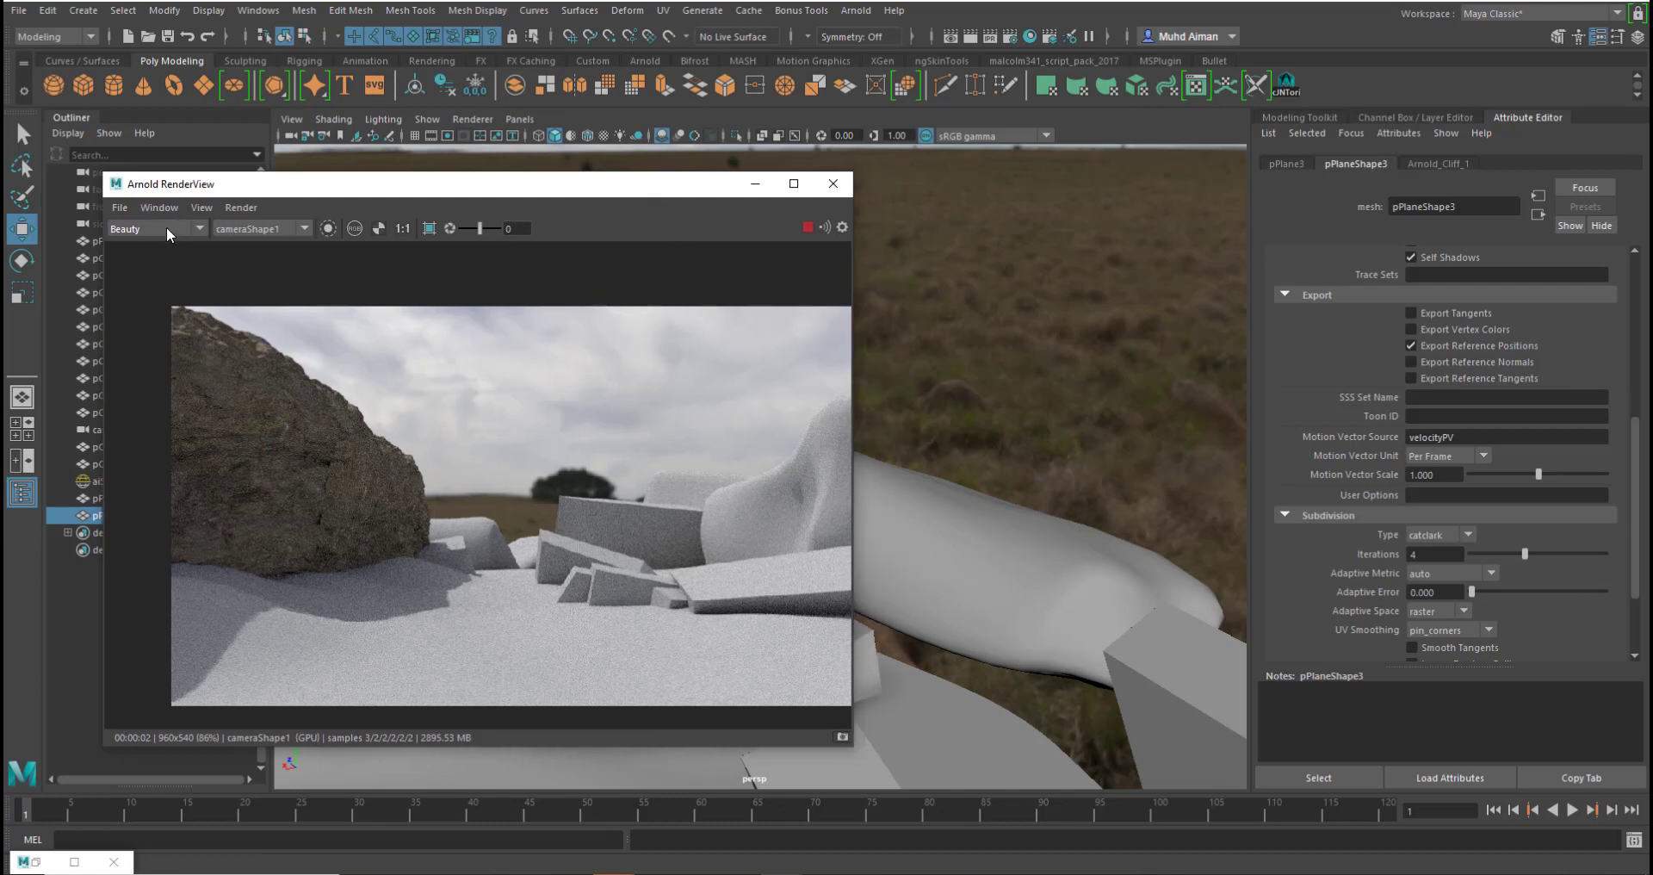
click(142, 256)
scroll(168, 225, up, 1)
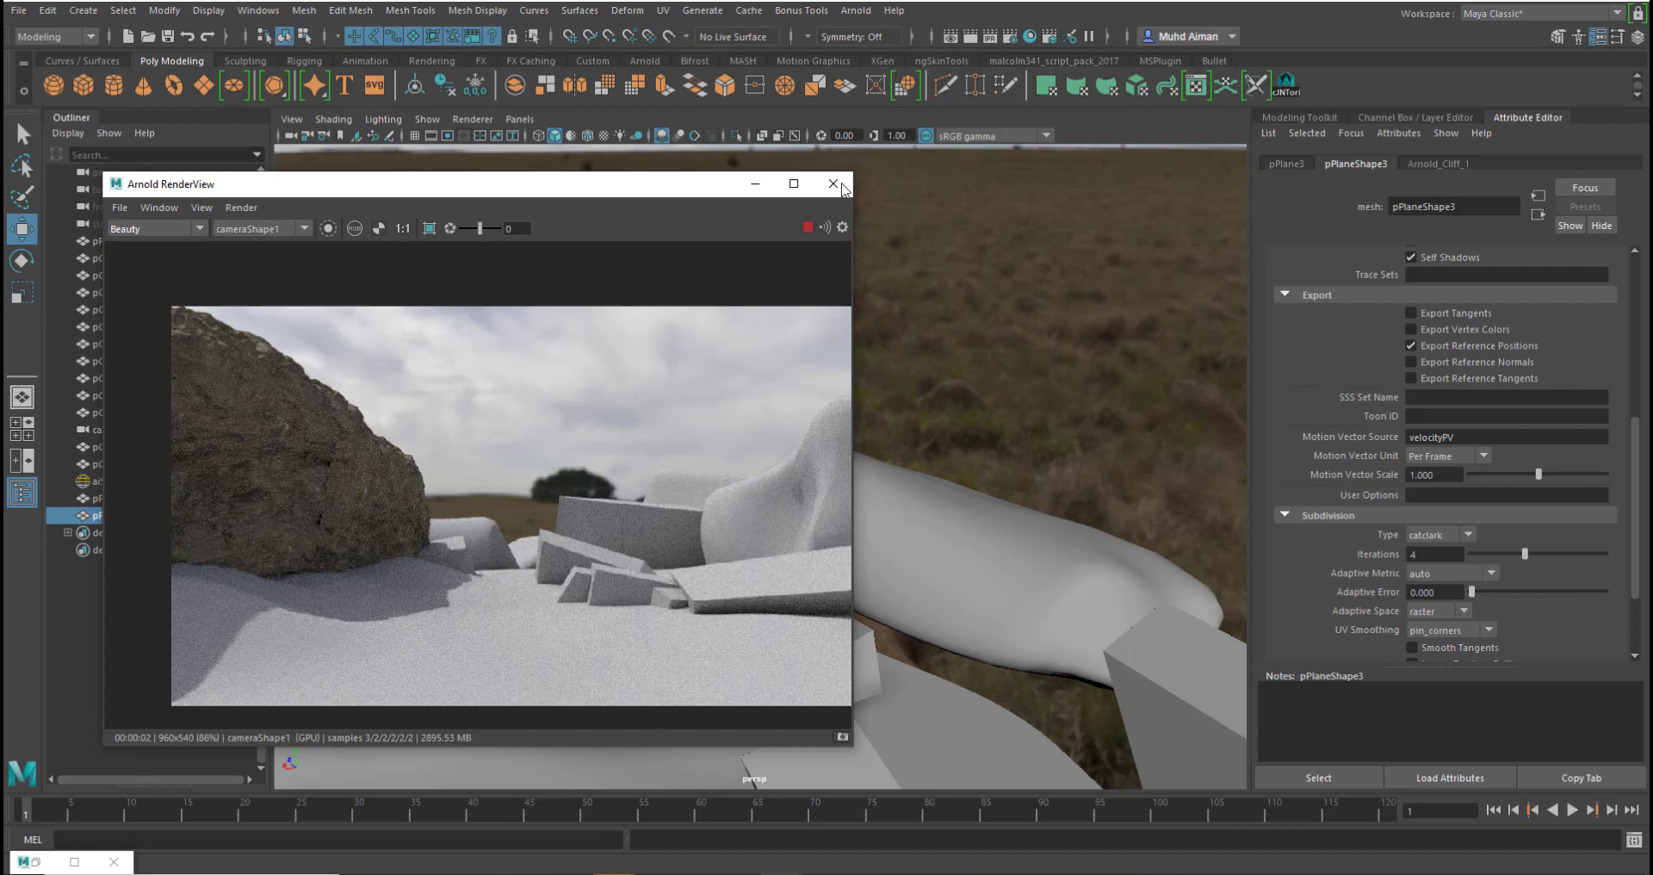
- Open the render settings and set the Arnold Camera (AA) samples to 4
click(1009, 39)
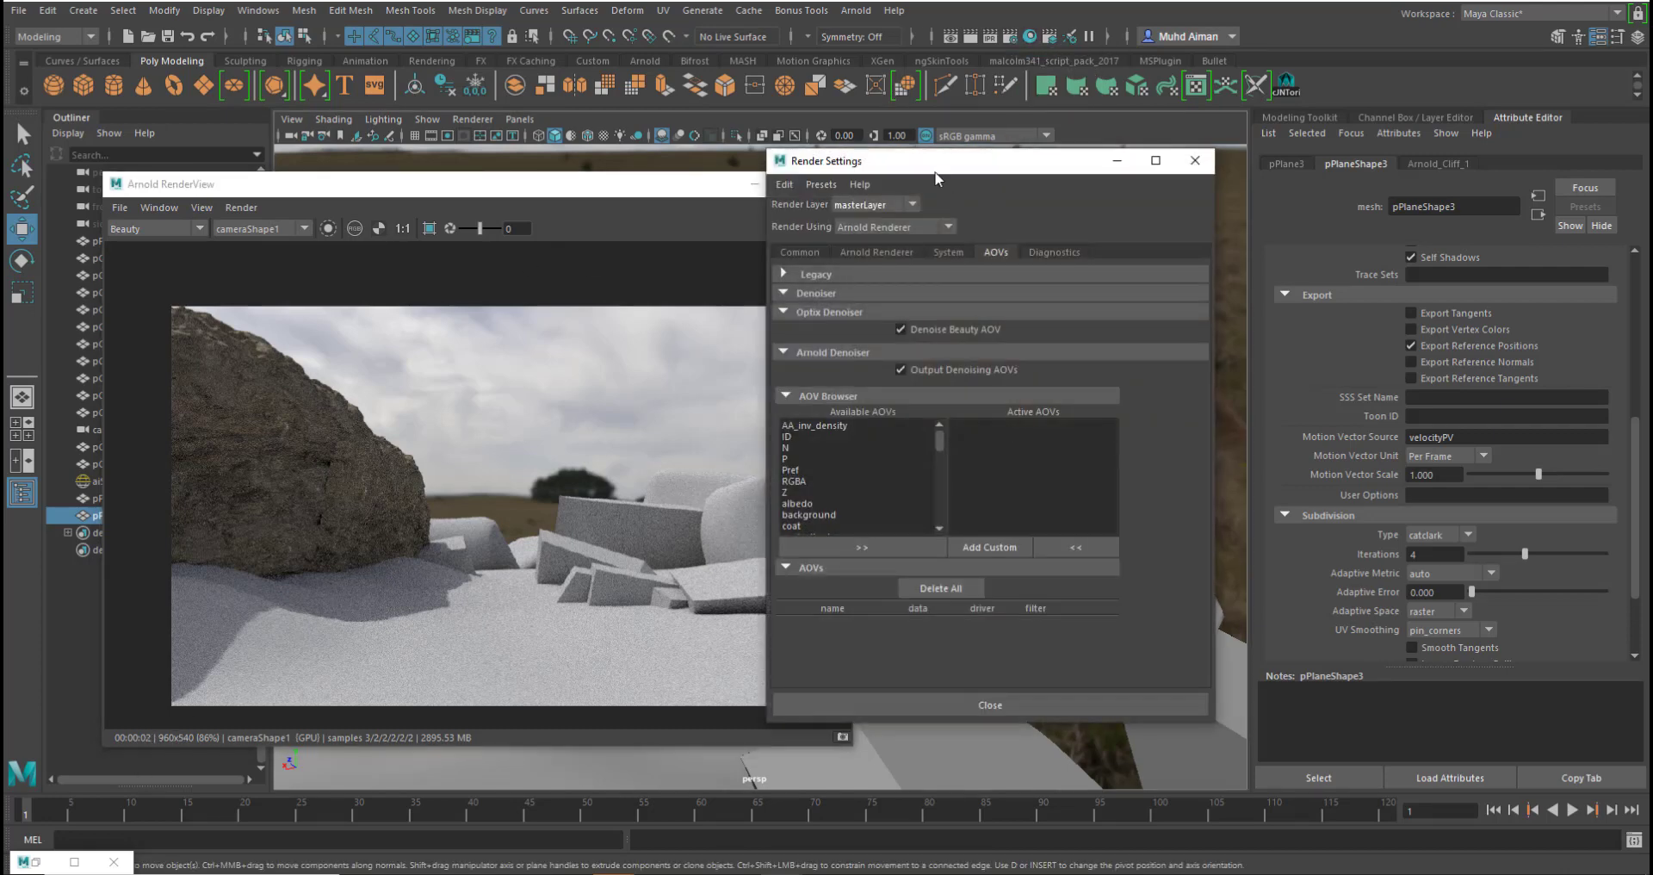
click(771, 262)
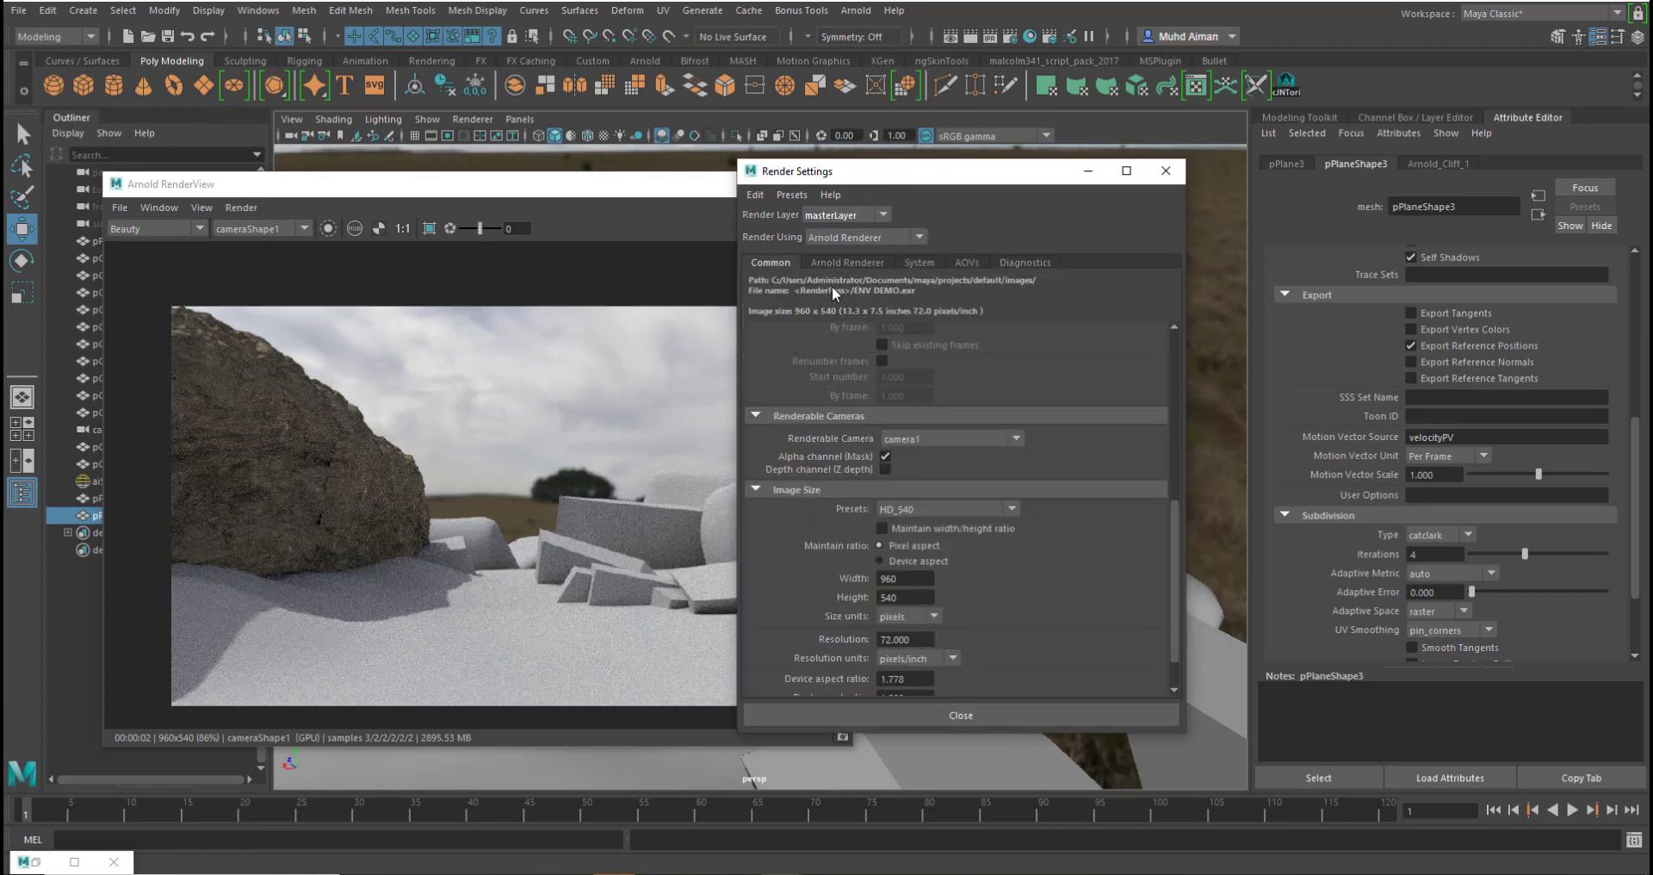
click(840, 262)
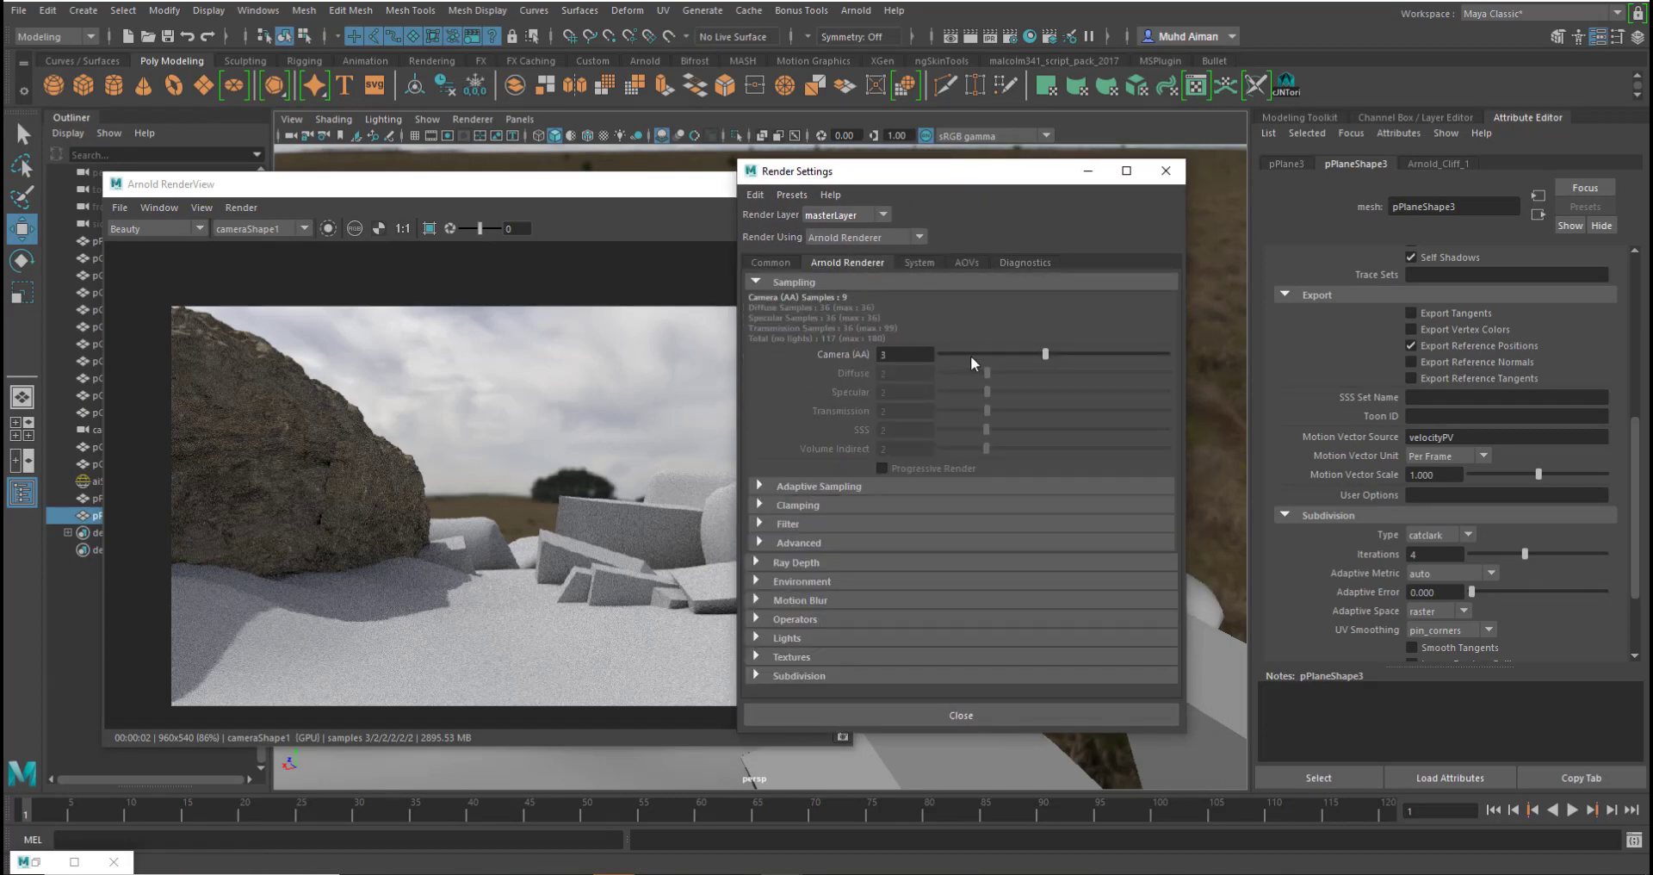
click(918, 263)
click(851, 266)
drag(1047, 353, 1069, 358)
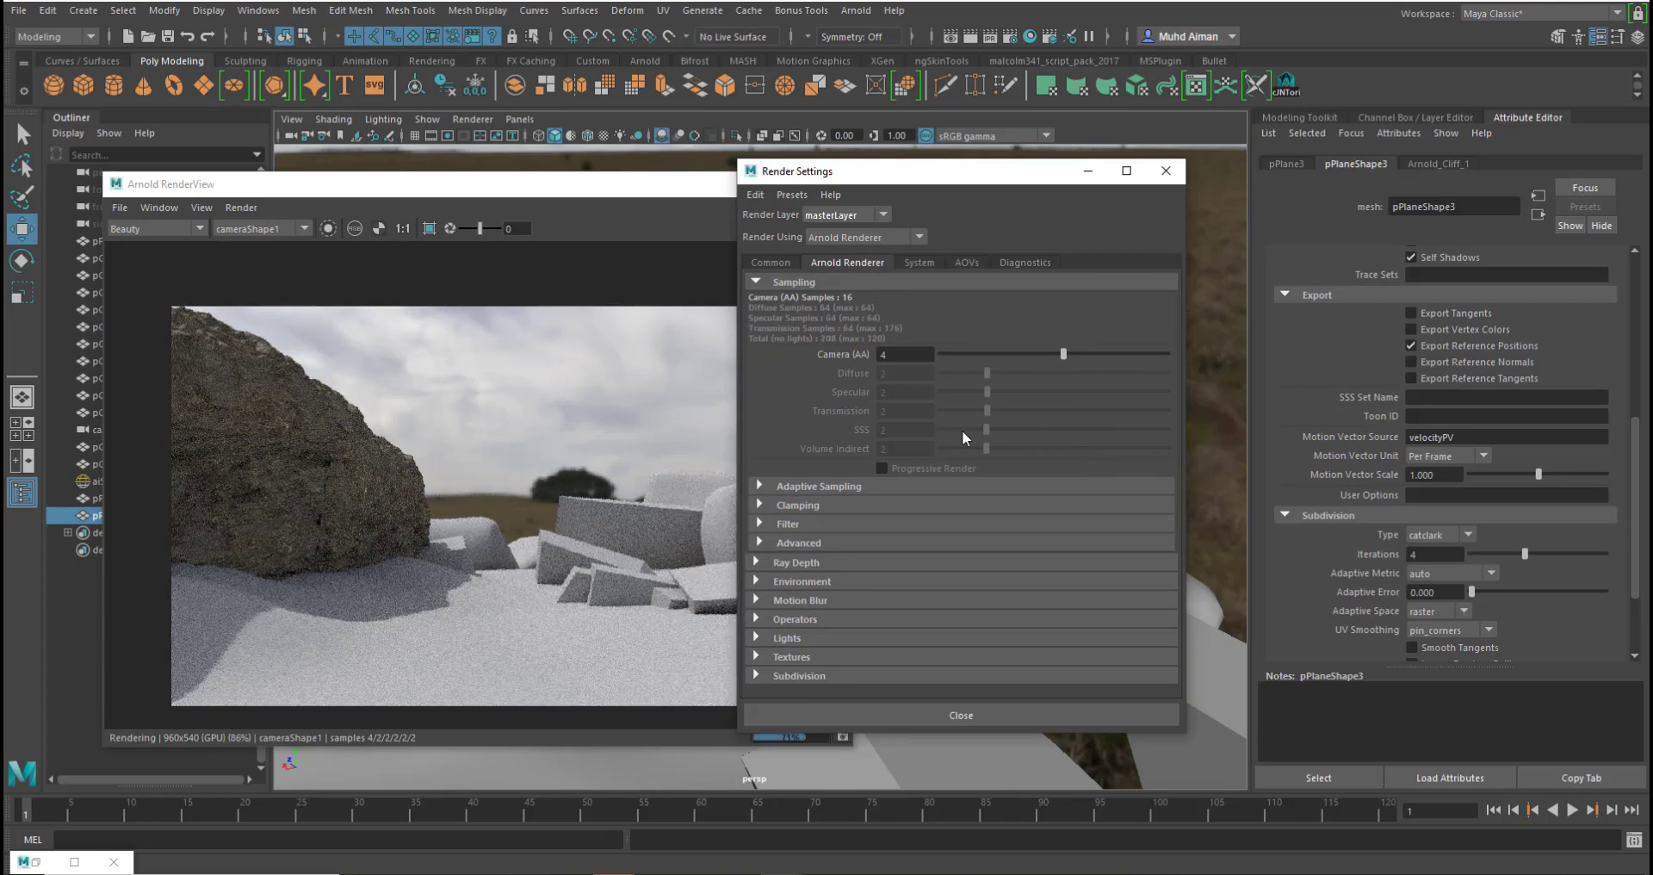
- Check the noise in the updated render and raise the Camera (AA) samples to 5
click(485, 192)
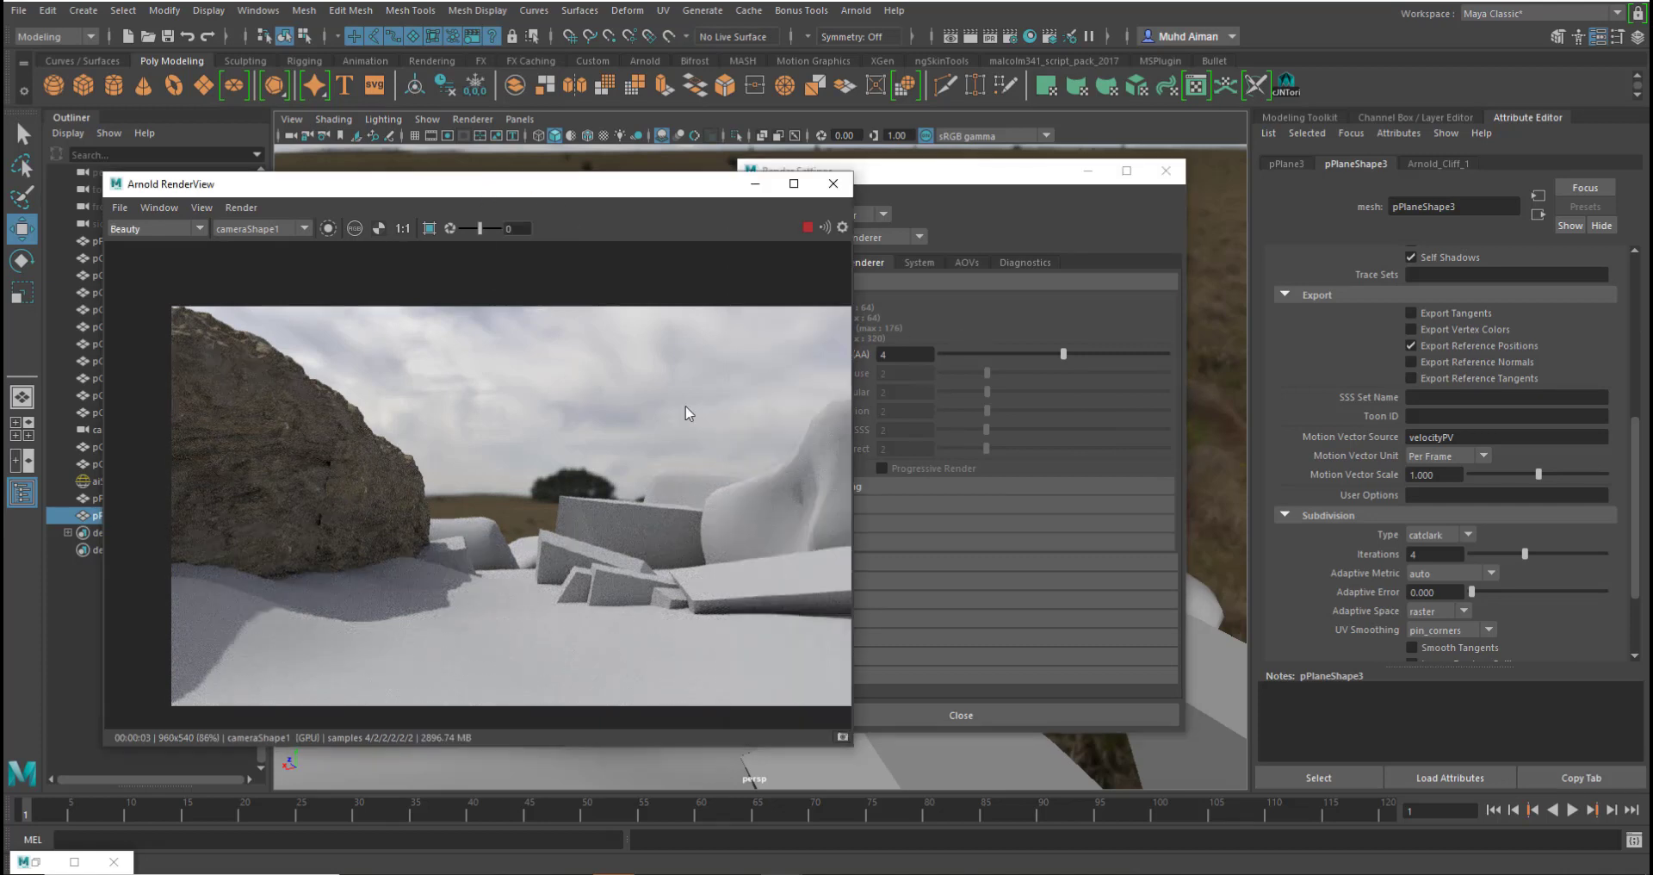
drag(448, 186, 465, 189)
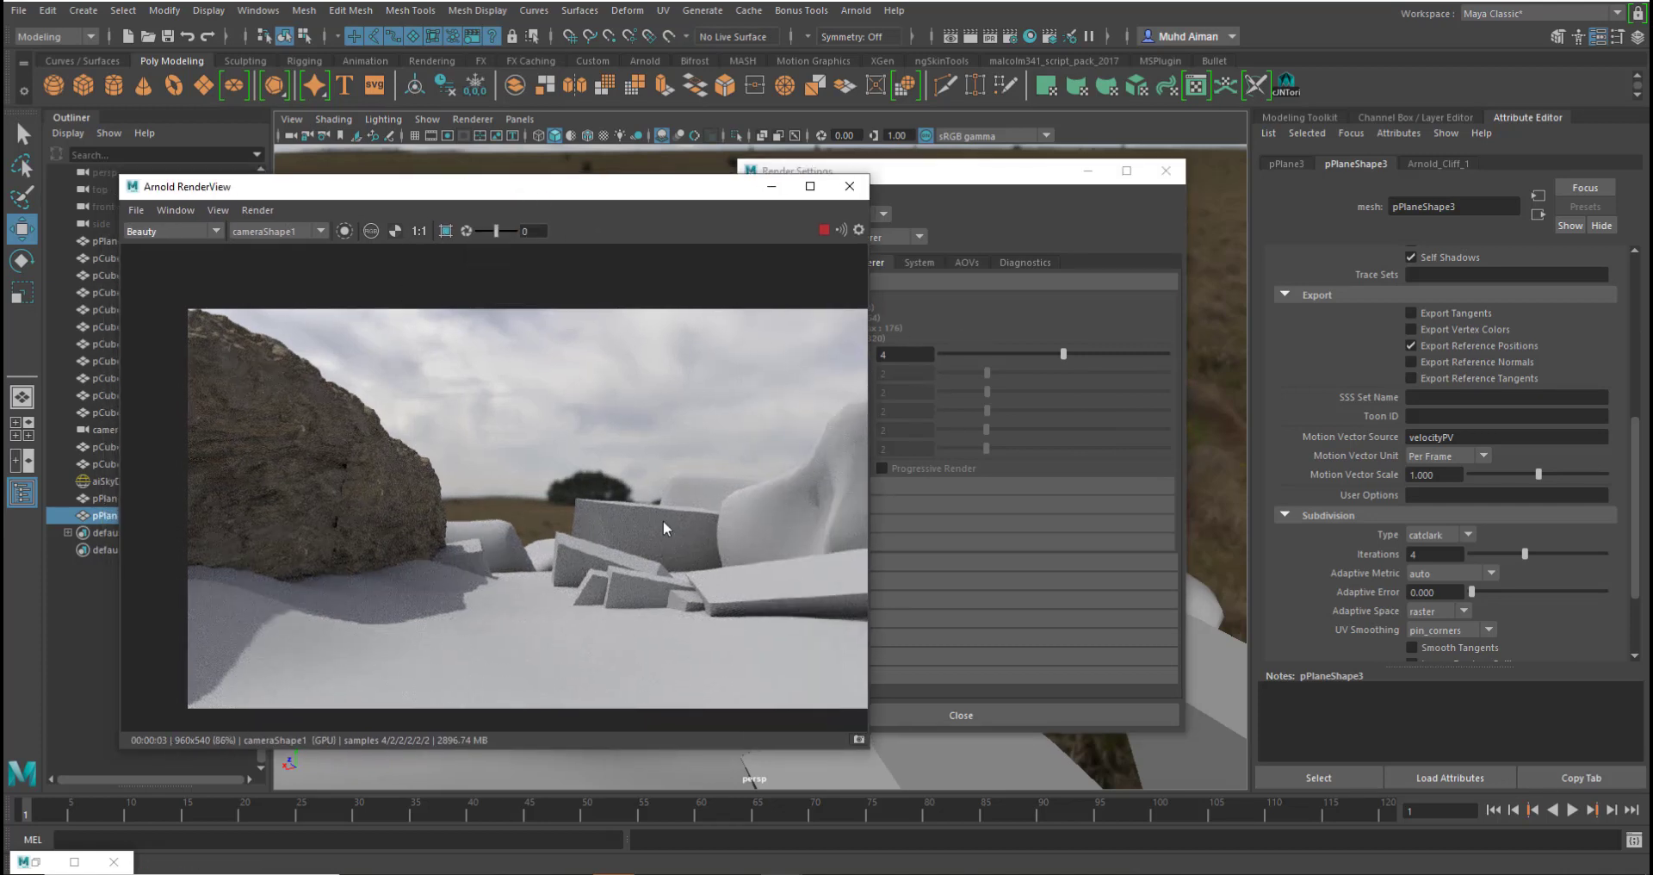
click(942, 182)
drag(1064, 349, 1083, 355)
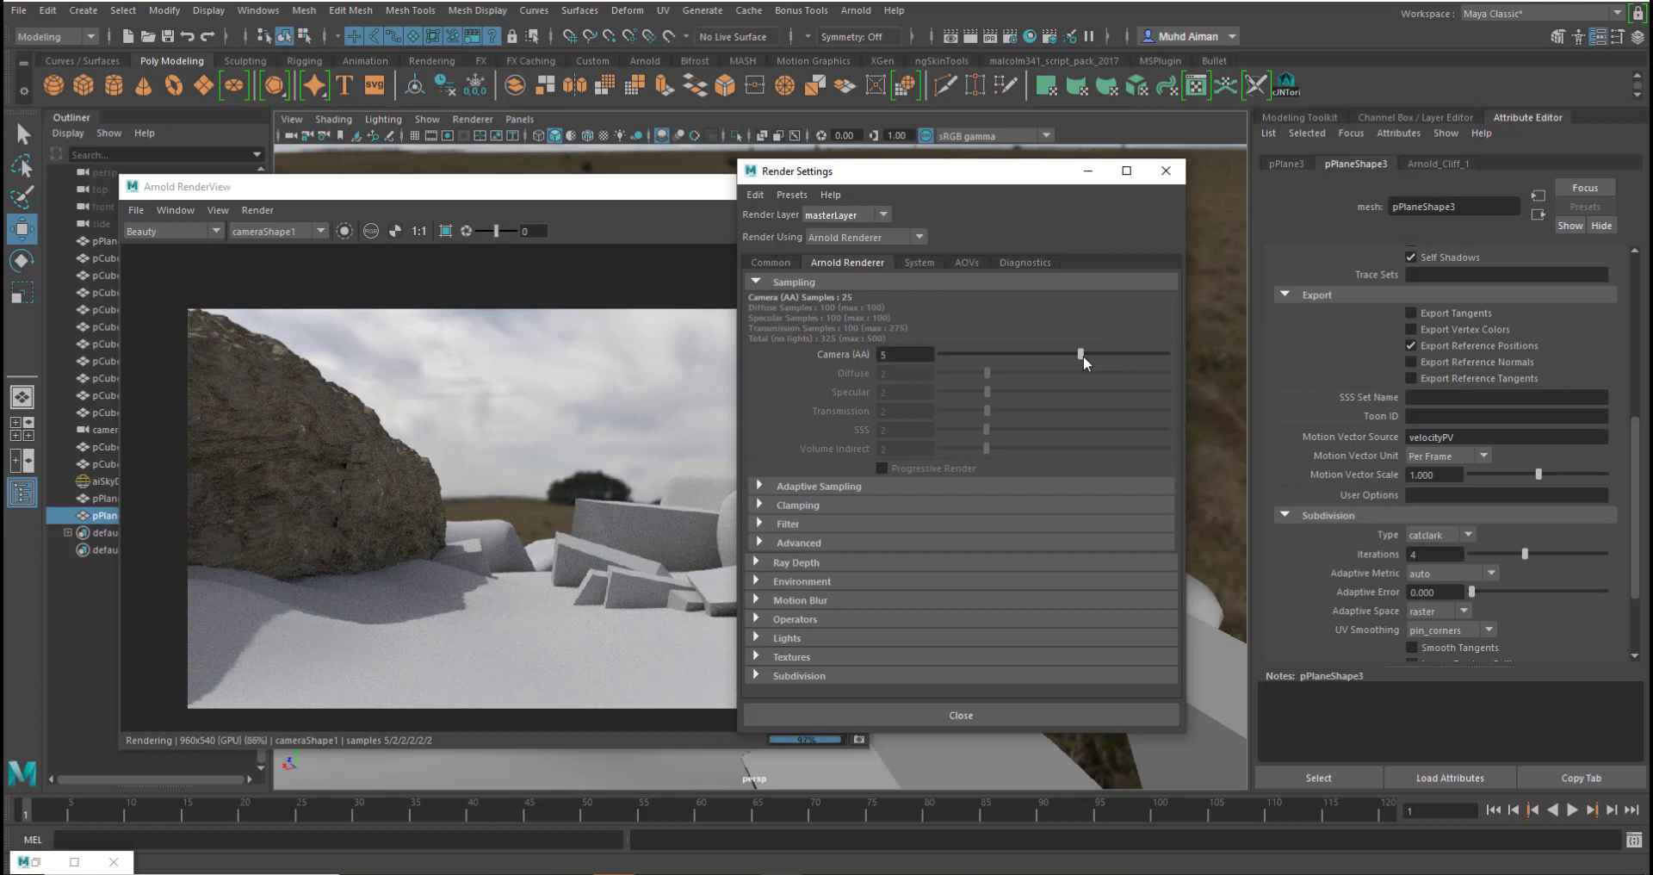
- Move the render settings and render windows clear of the cliff, and stop the live render
click(759, 485)
click(761, 486)
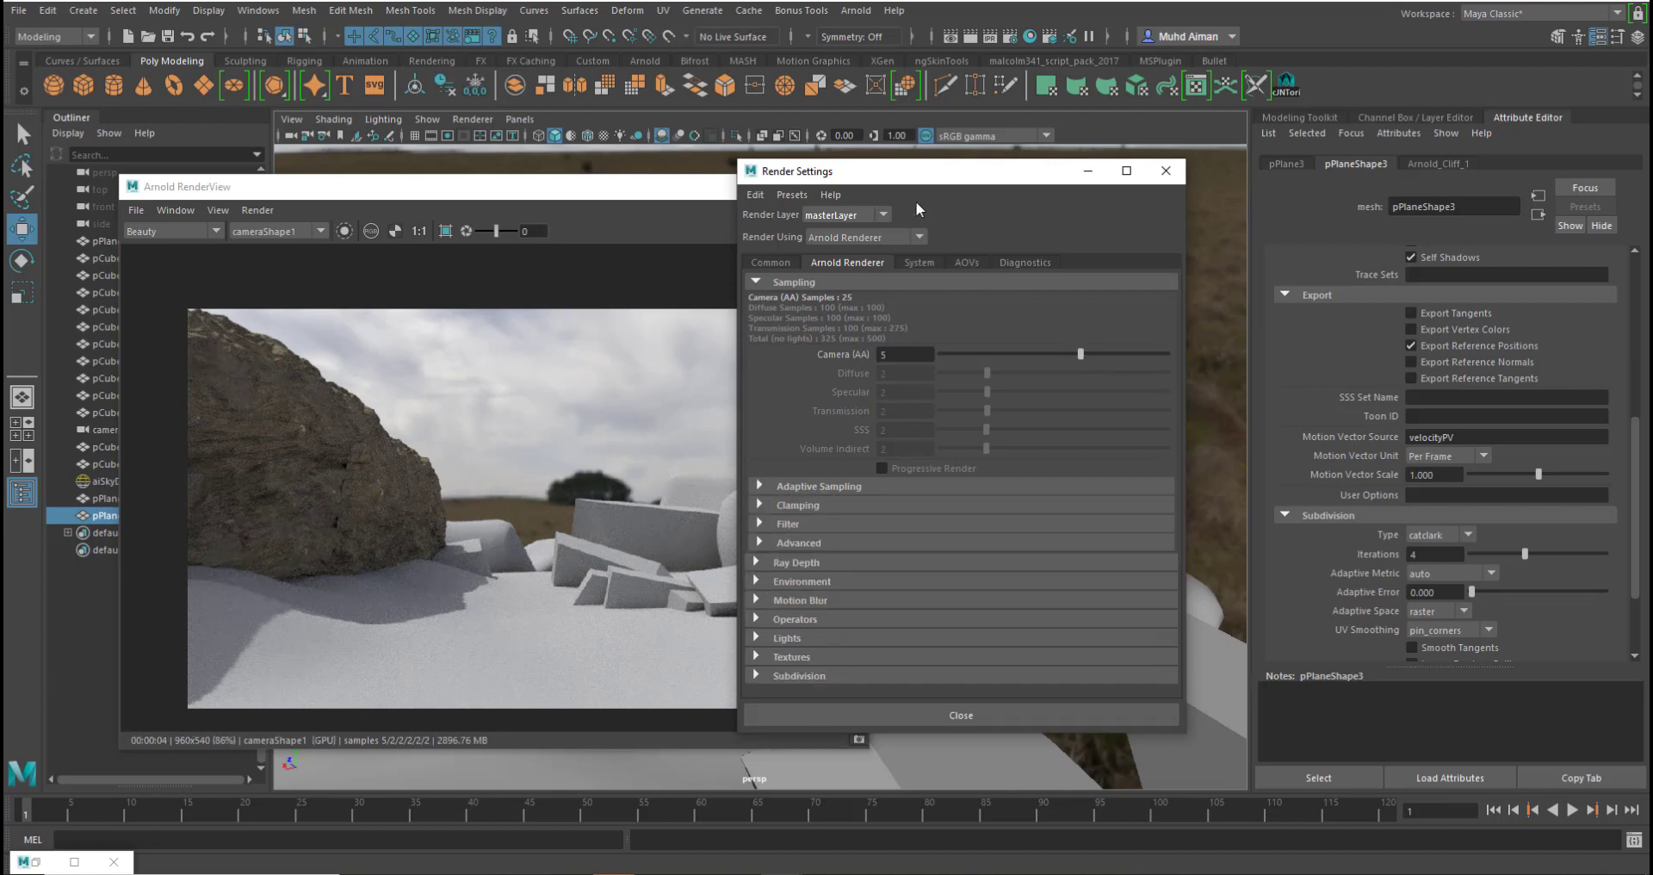
drag(916, 172, 1135, 183)
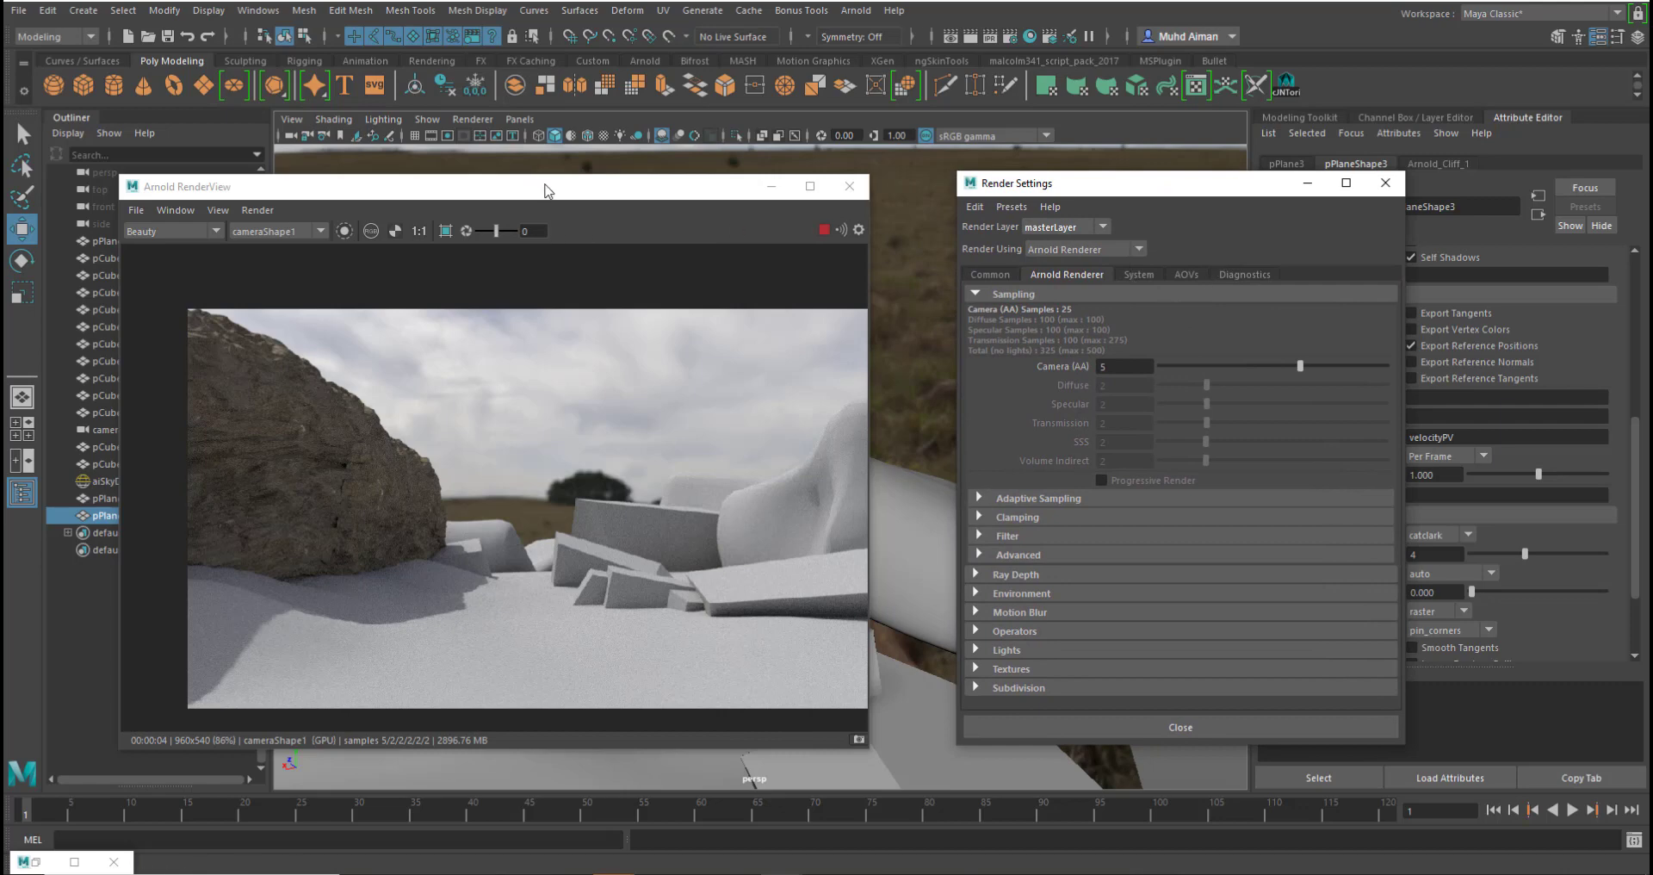
drag(548, 187, 1316, 26)
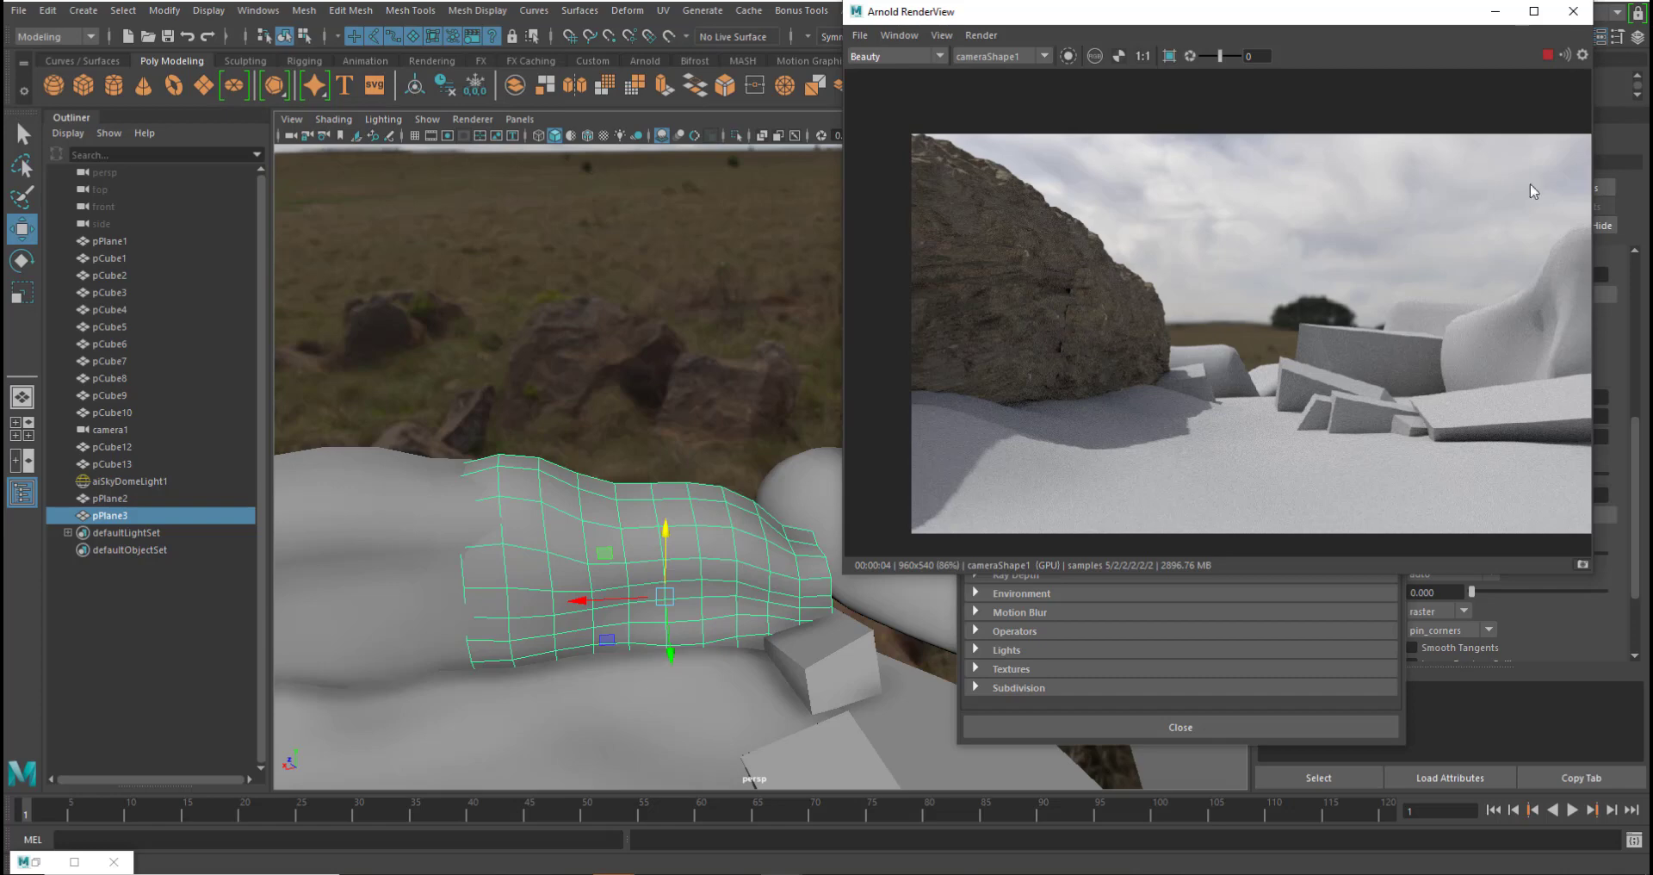
click(1554, 55)
- Pull the middle and lower vertices at the cliff copy's joined edge outward with soft selection, and restart the live render
alt+drag(768, 505, 631, 509)
right_drag(602, 396, 600, 484)
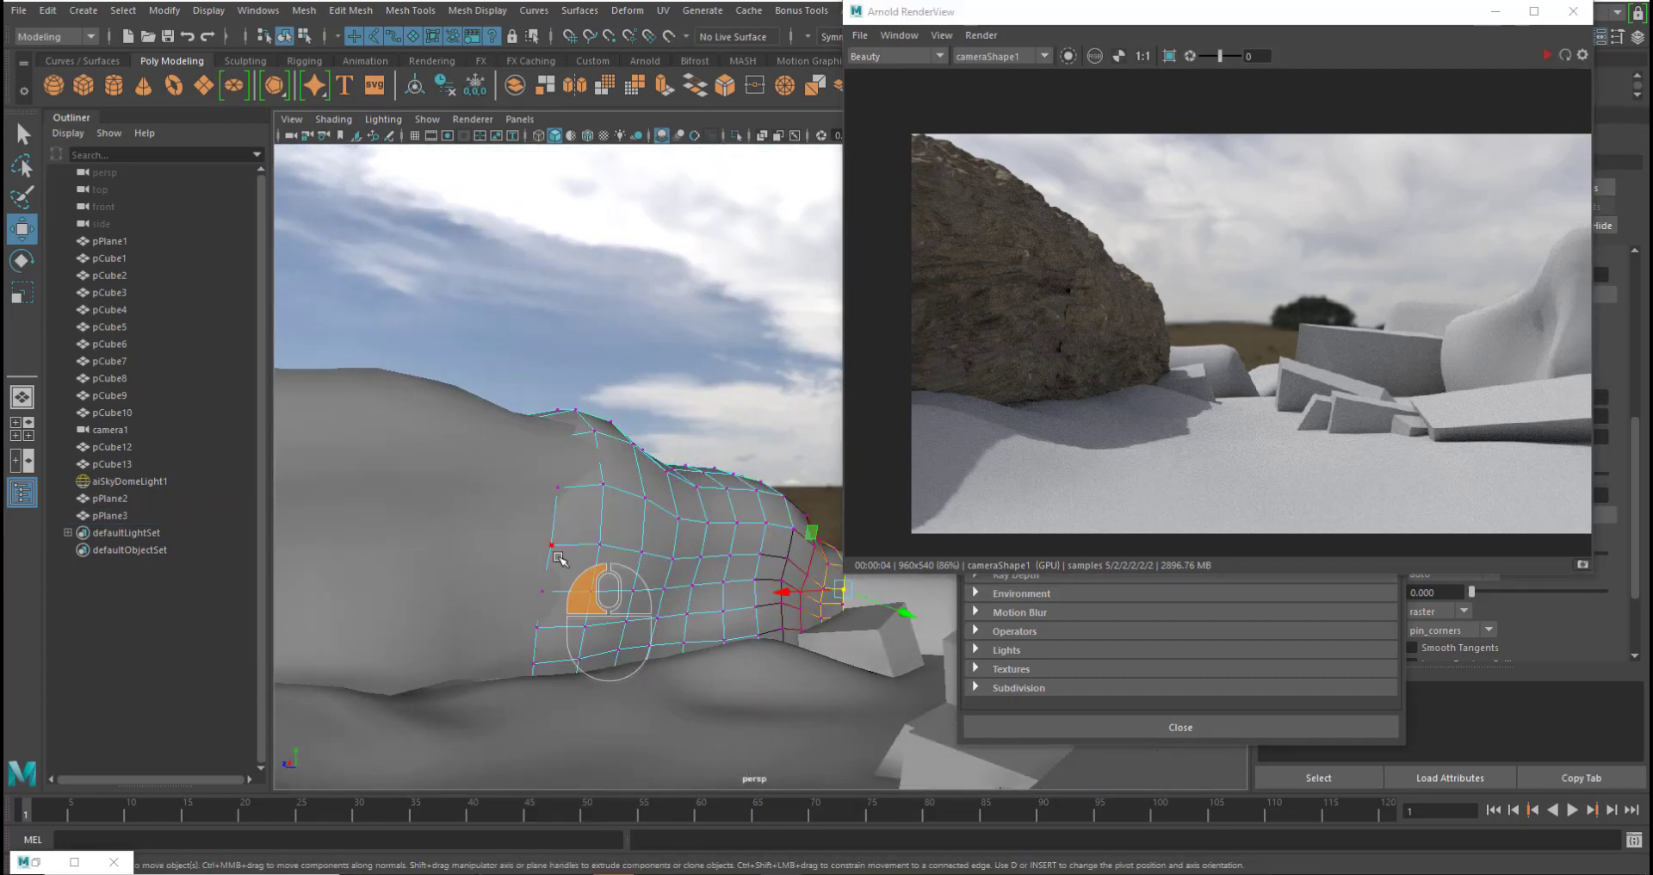
drag(546, 543, 584, 566)
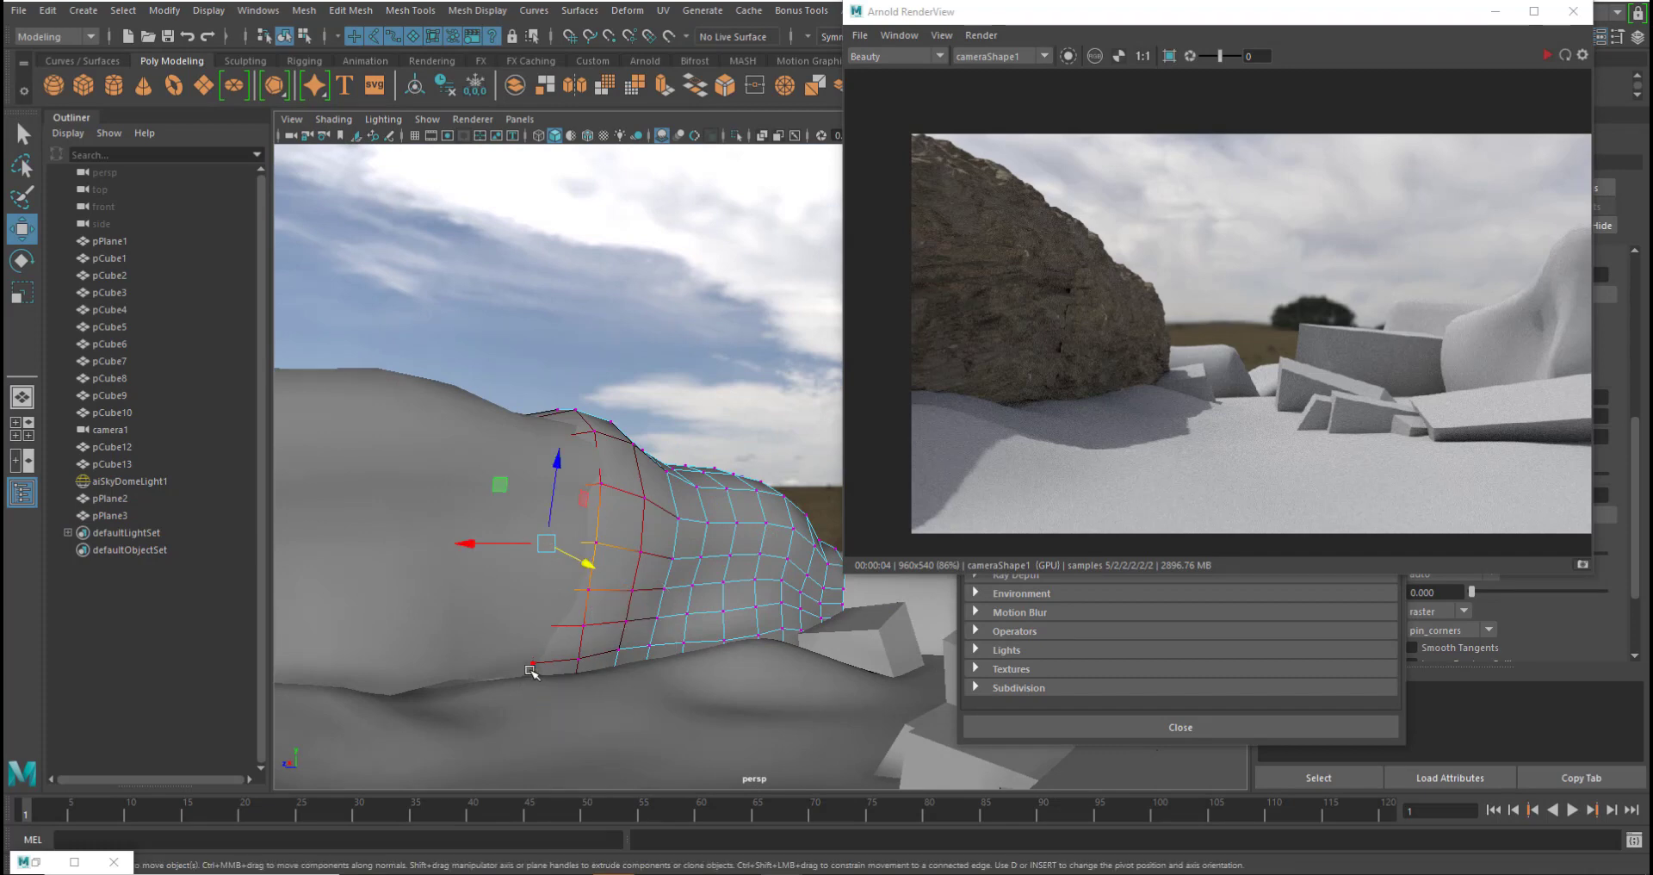
drag(529, 661, 573, 687)
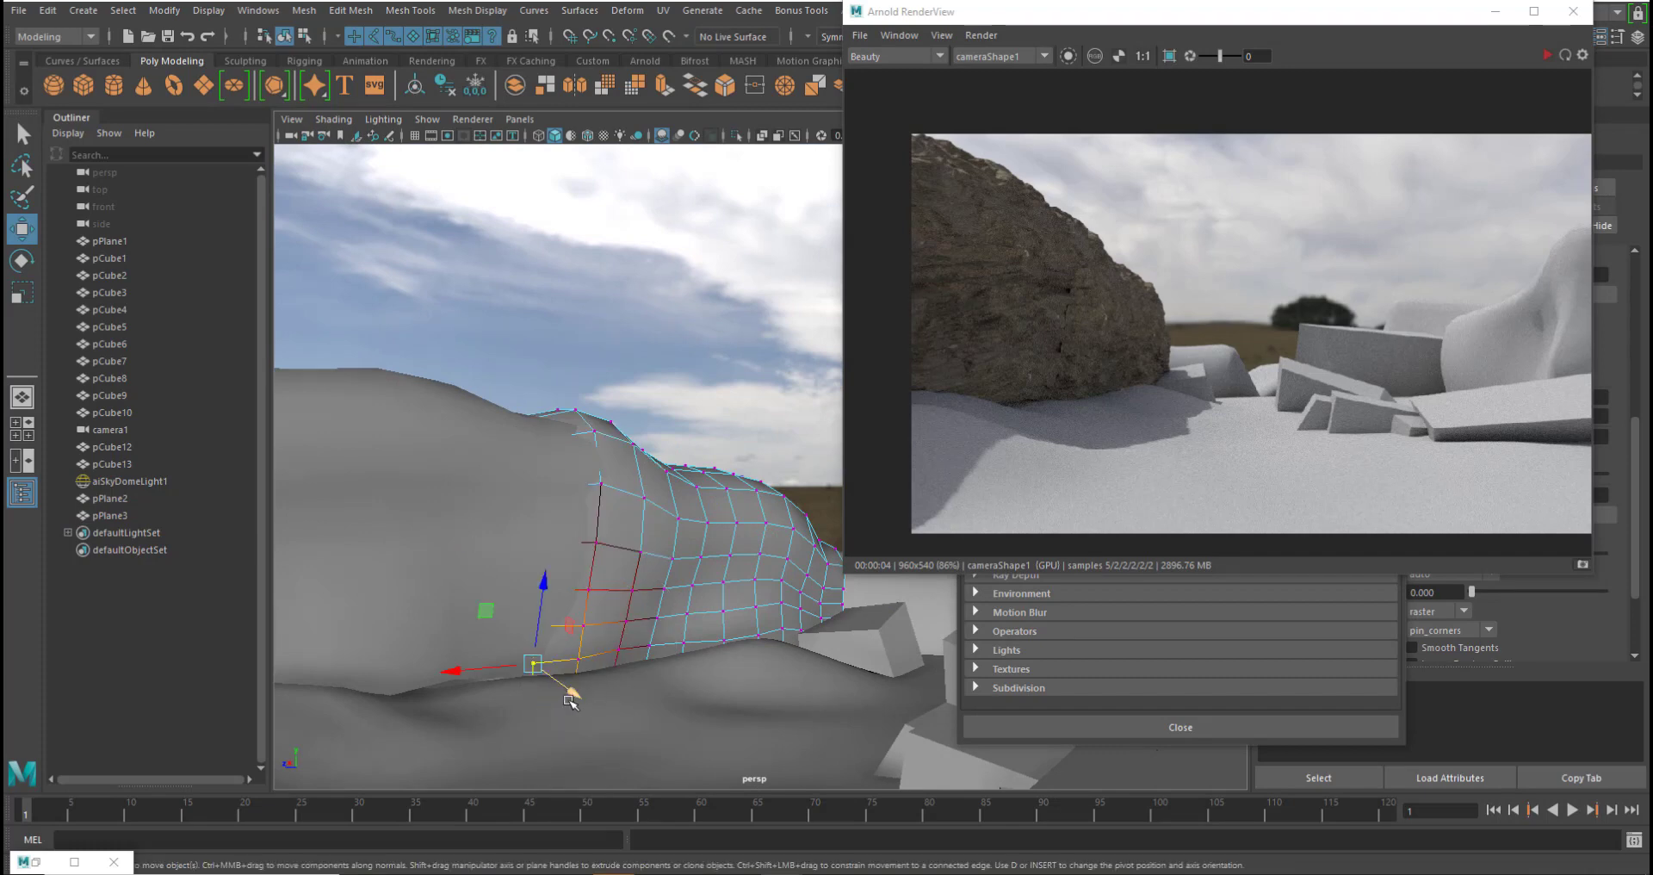
click(1547, 56)
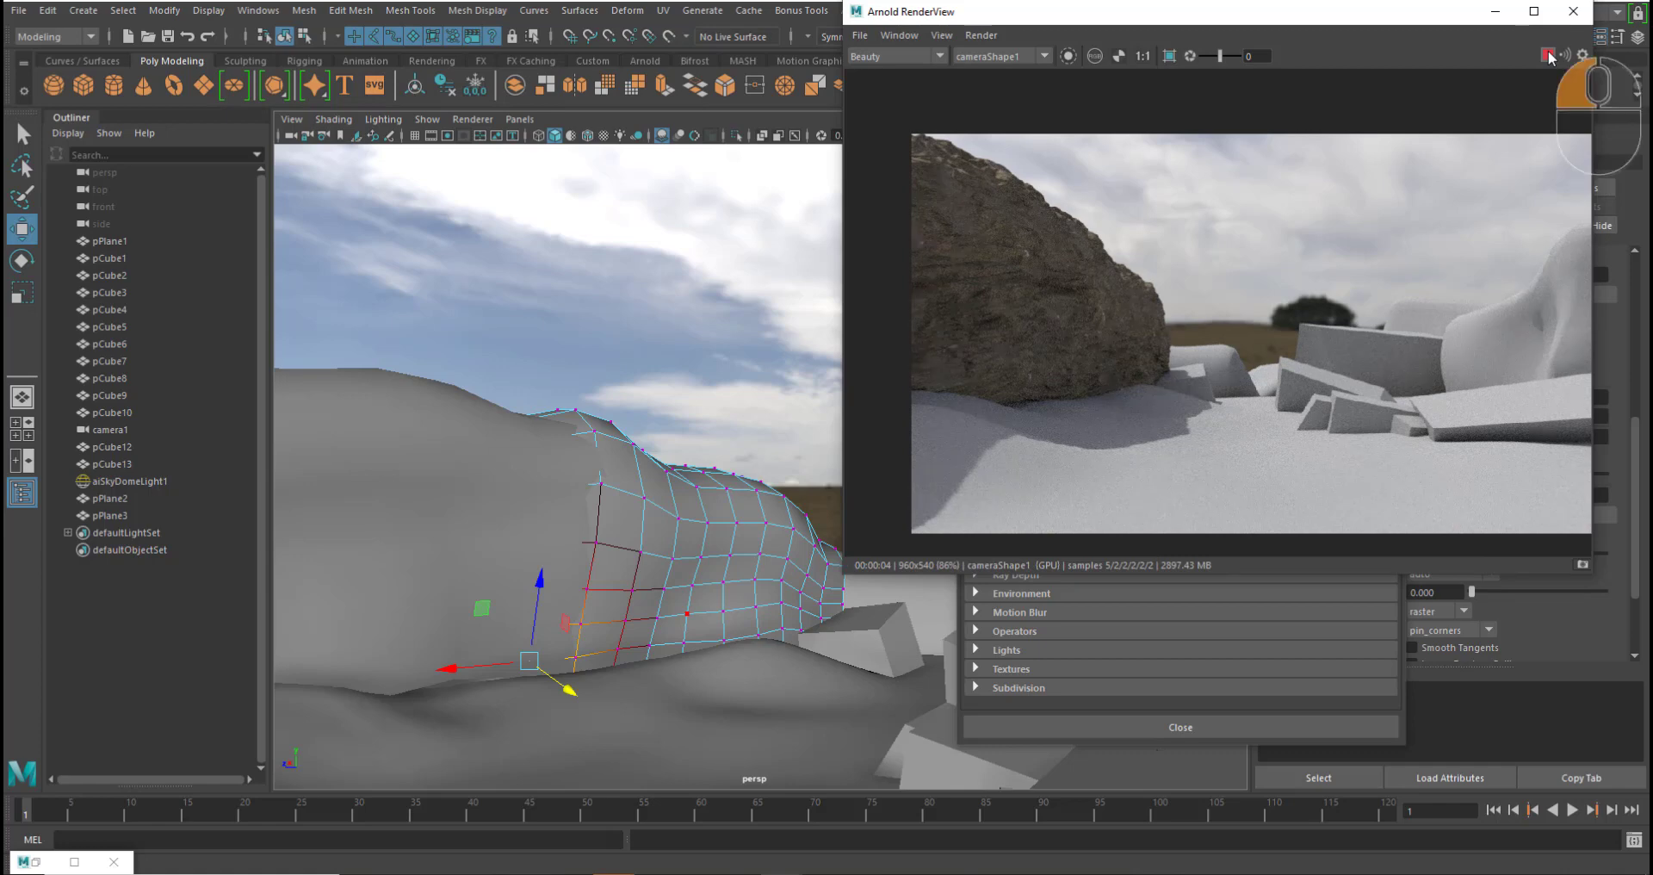
- Move the render window aside, close the render settings, and return the cliff copy to object mode
alt+drag(664, 459, 914, 80)
drag(1021, 14, 1208, 103)
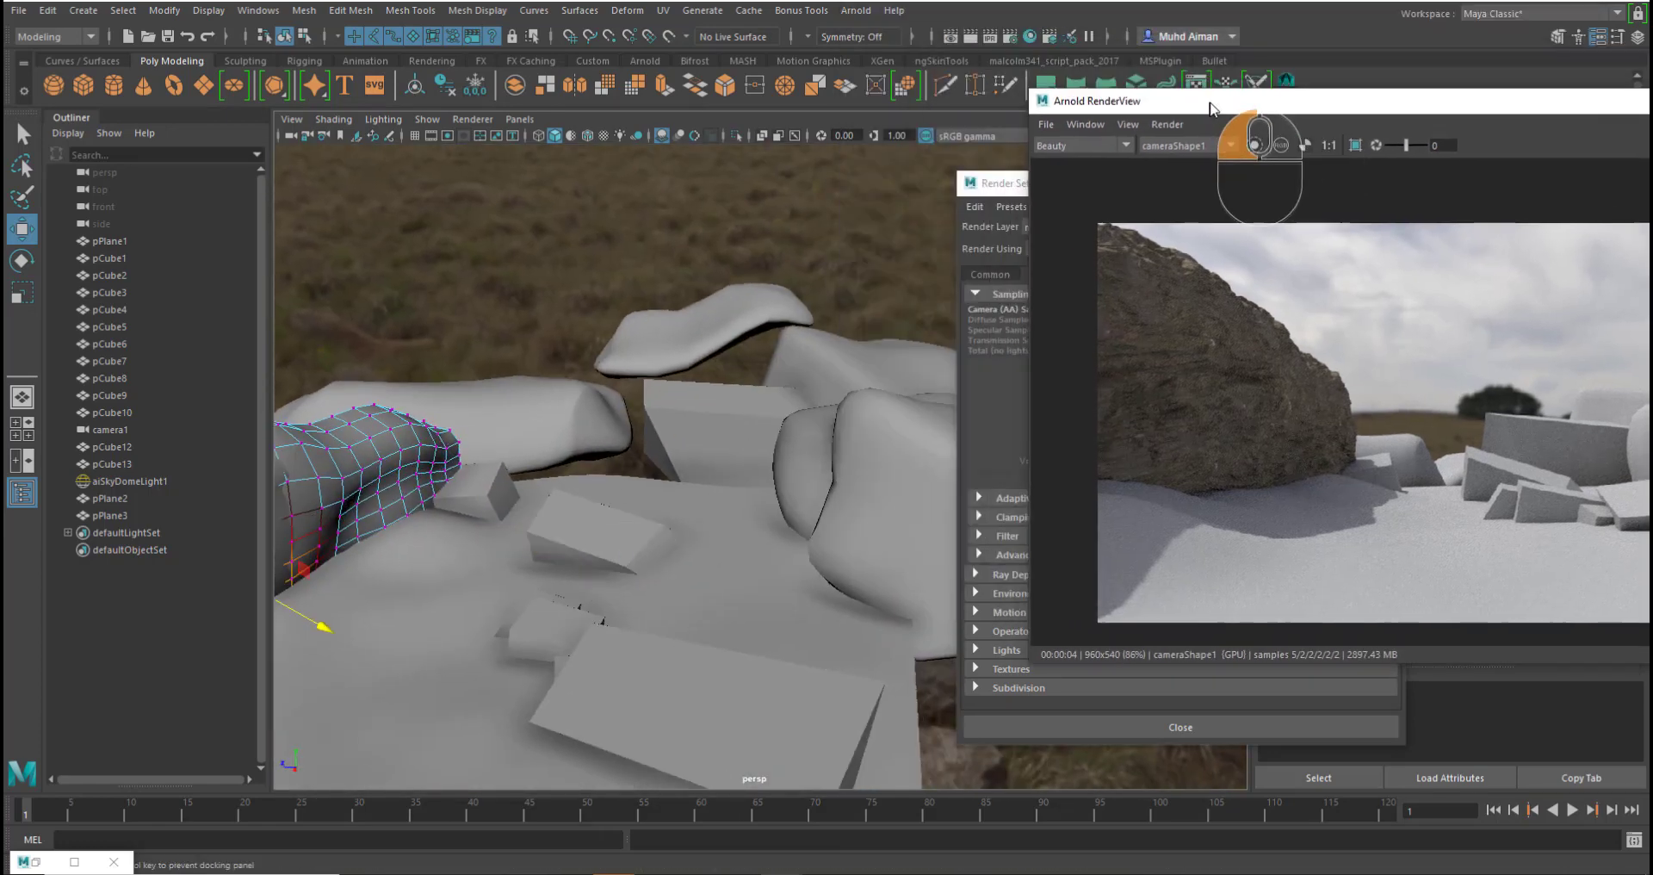
click(1014, 187)
click(1382, 181)
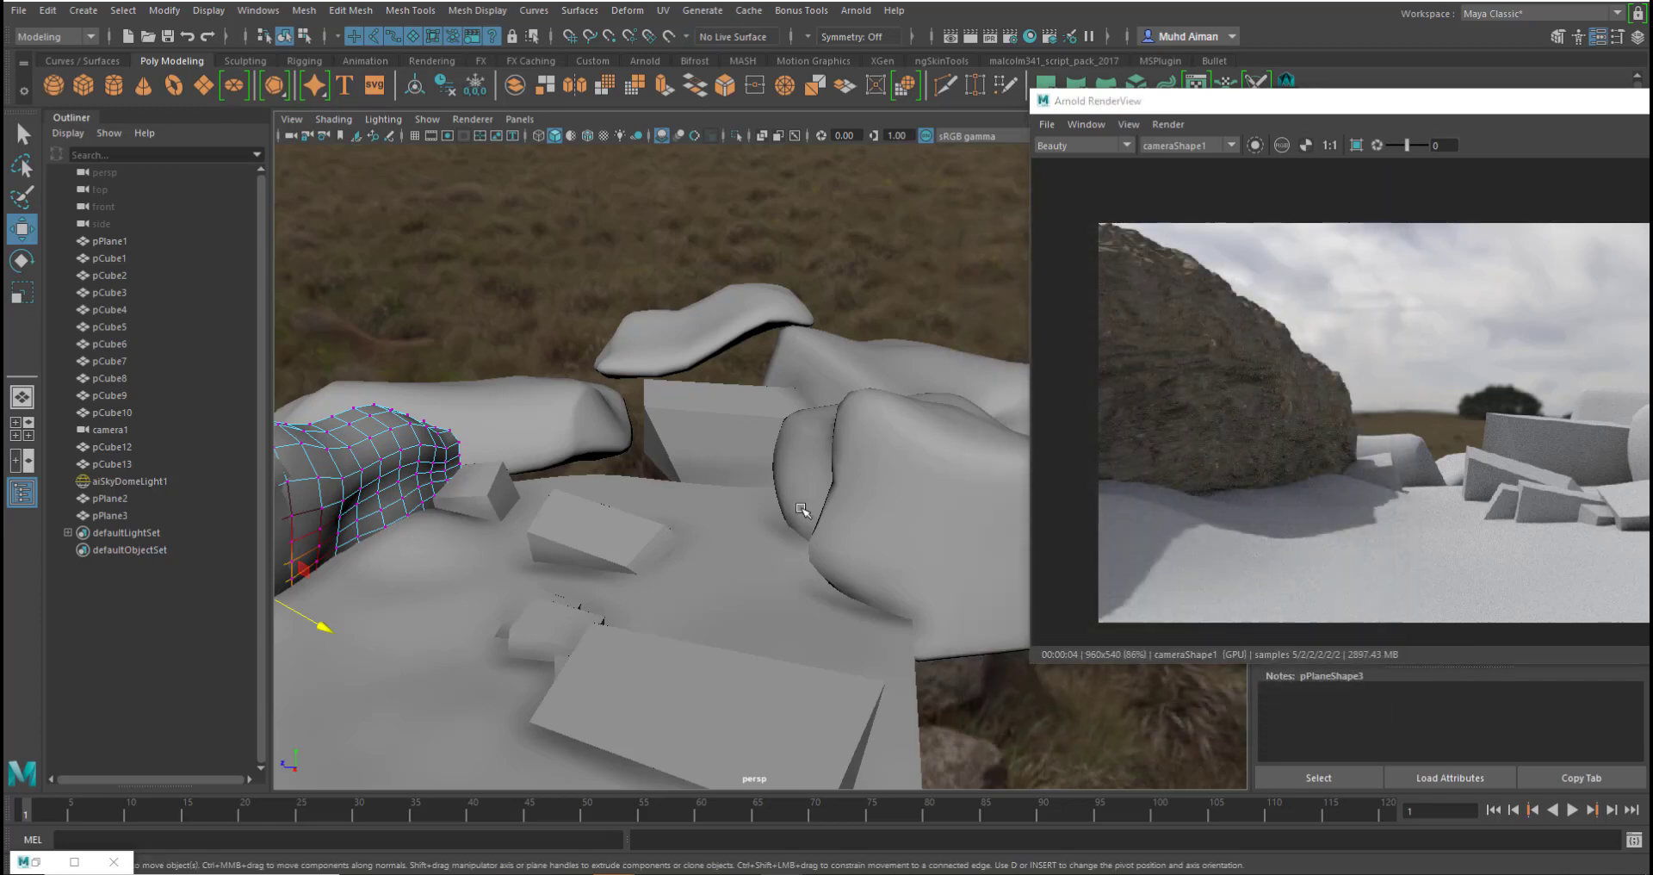
alt+drag(826, 284, 883, 336)
right_click(465, 281)
click(405, 259)
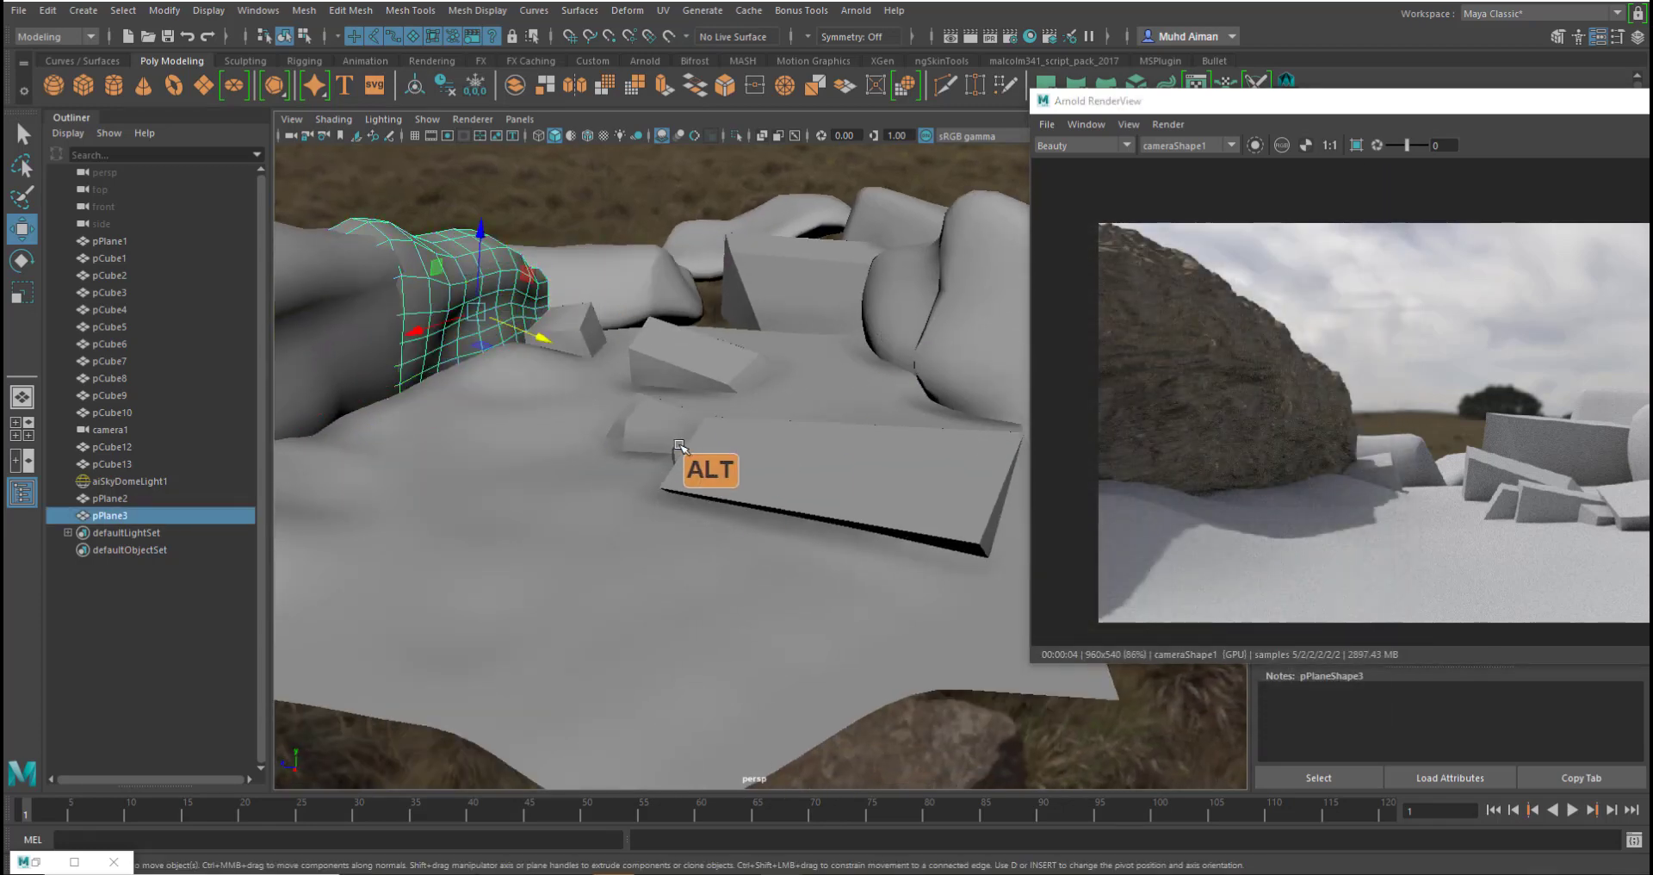
- Duplicate the original cliff plane, move the copy to the middle of the ground, turn it around, and scale it down
alt+drag(711, 468, 817, 387)
click(444, 373)
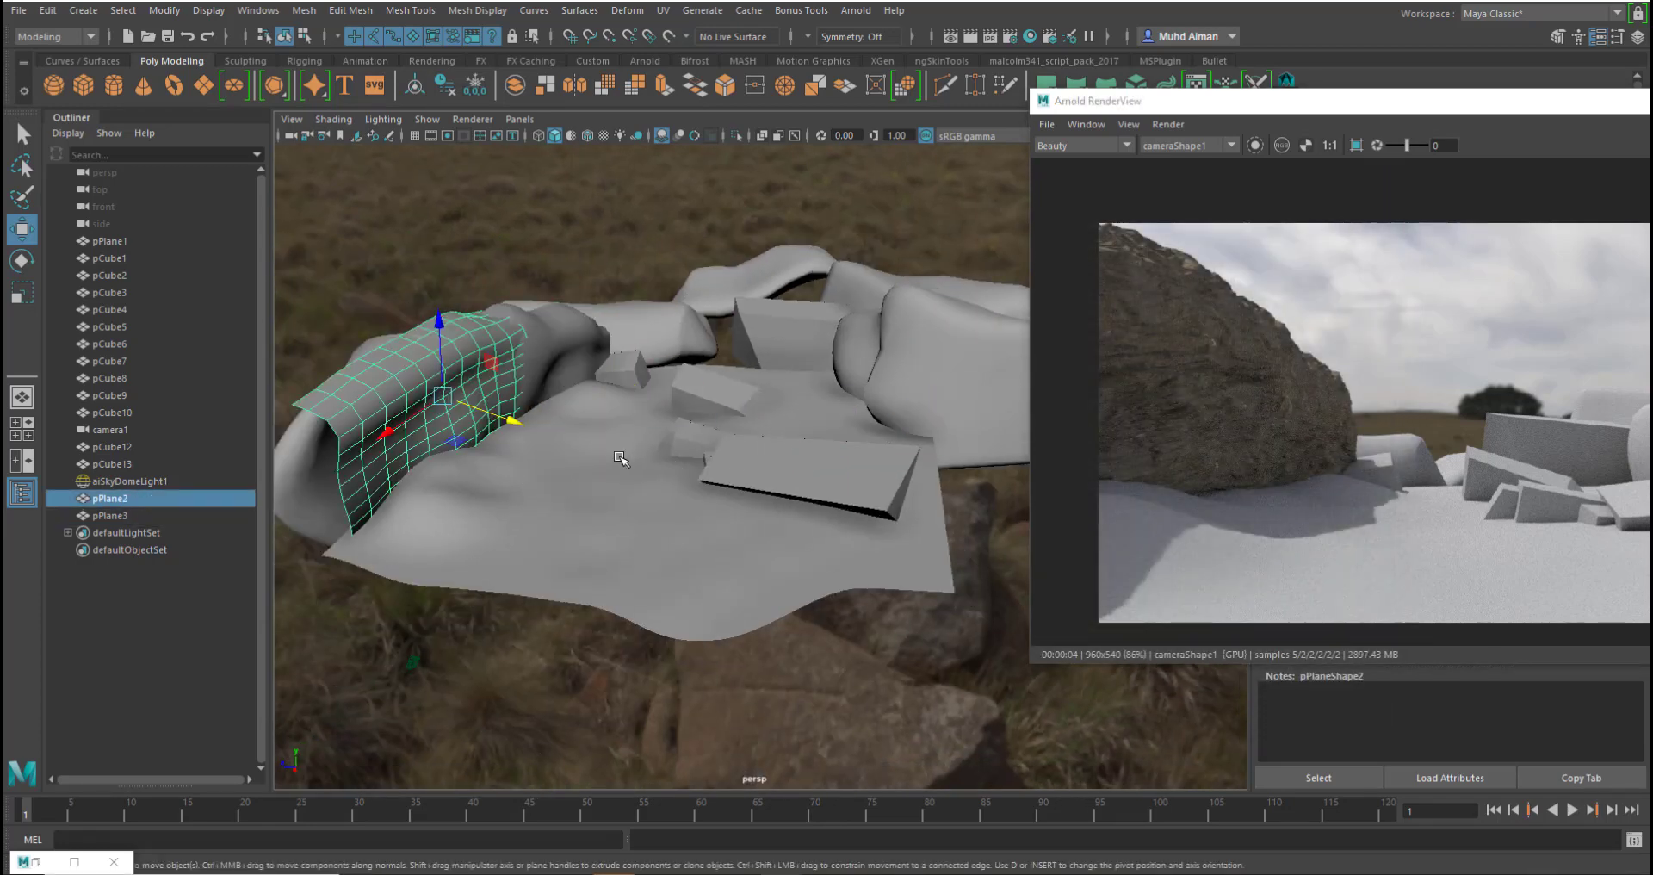
key(ctrl+d)
middle_drag(575, 468, 844, 495)
key(e)
drag(728, 551, 745, 520)
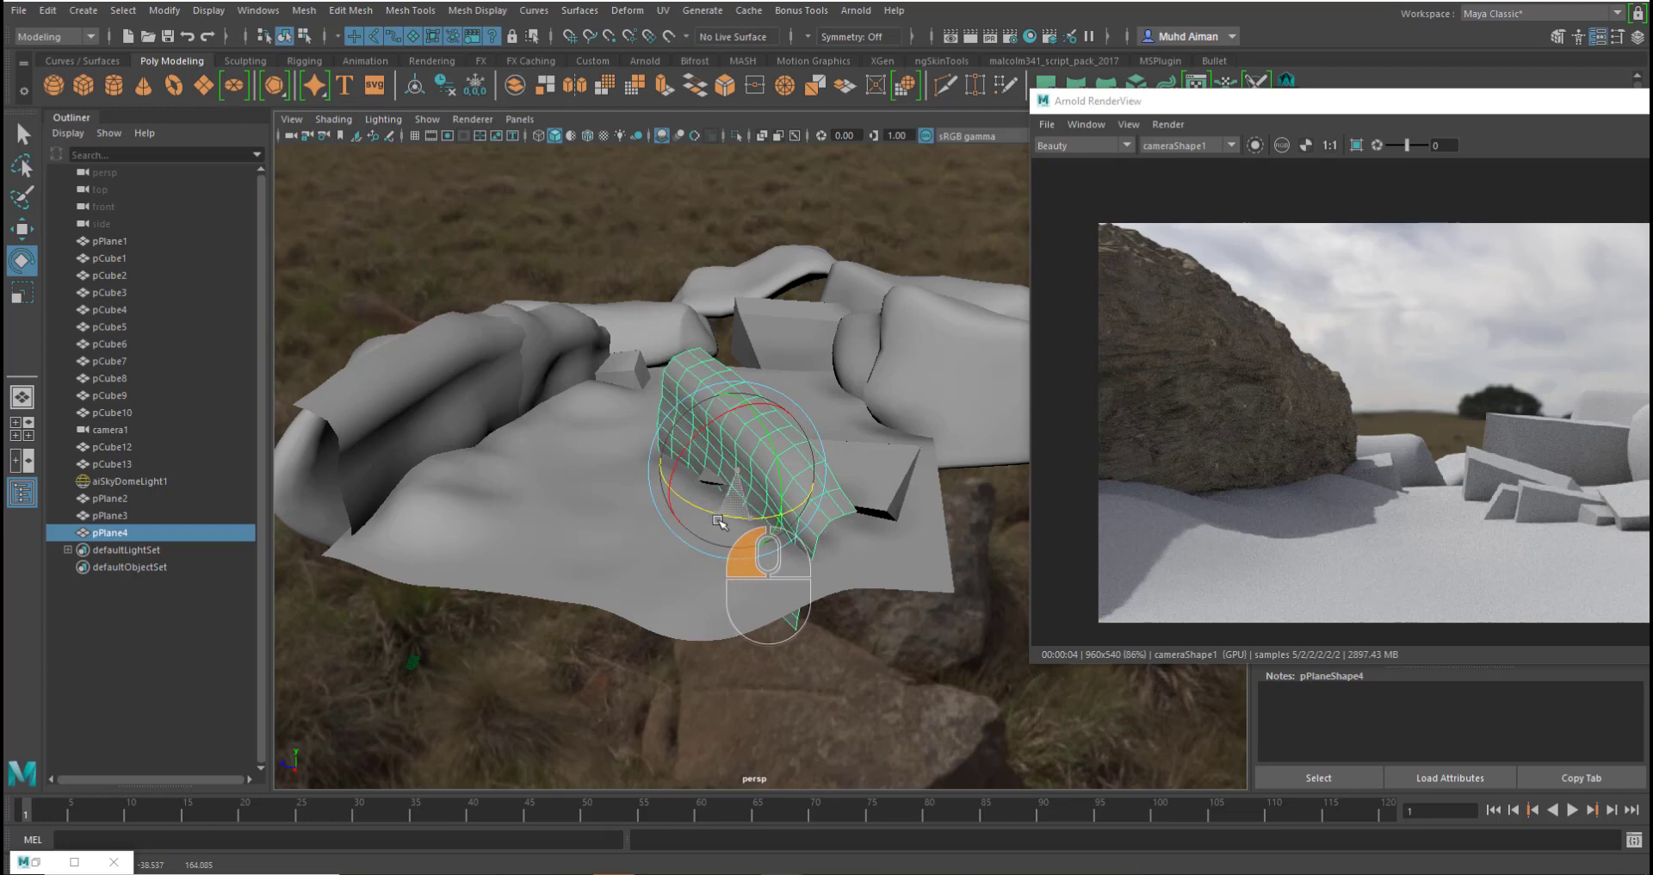
key(r)
drag(701, 428, 704, 424)
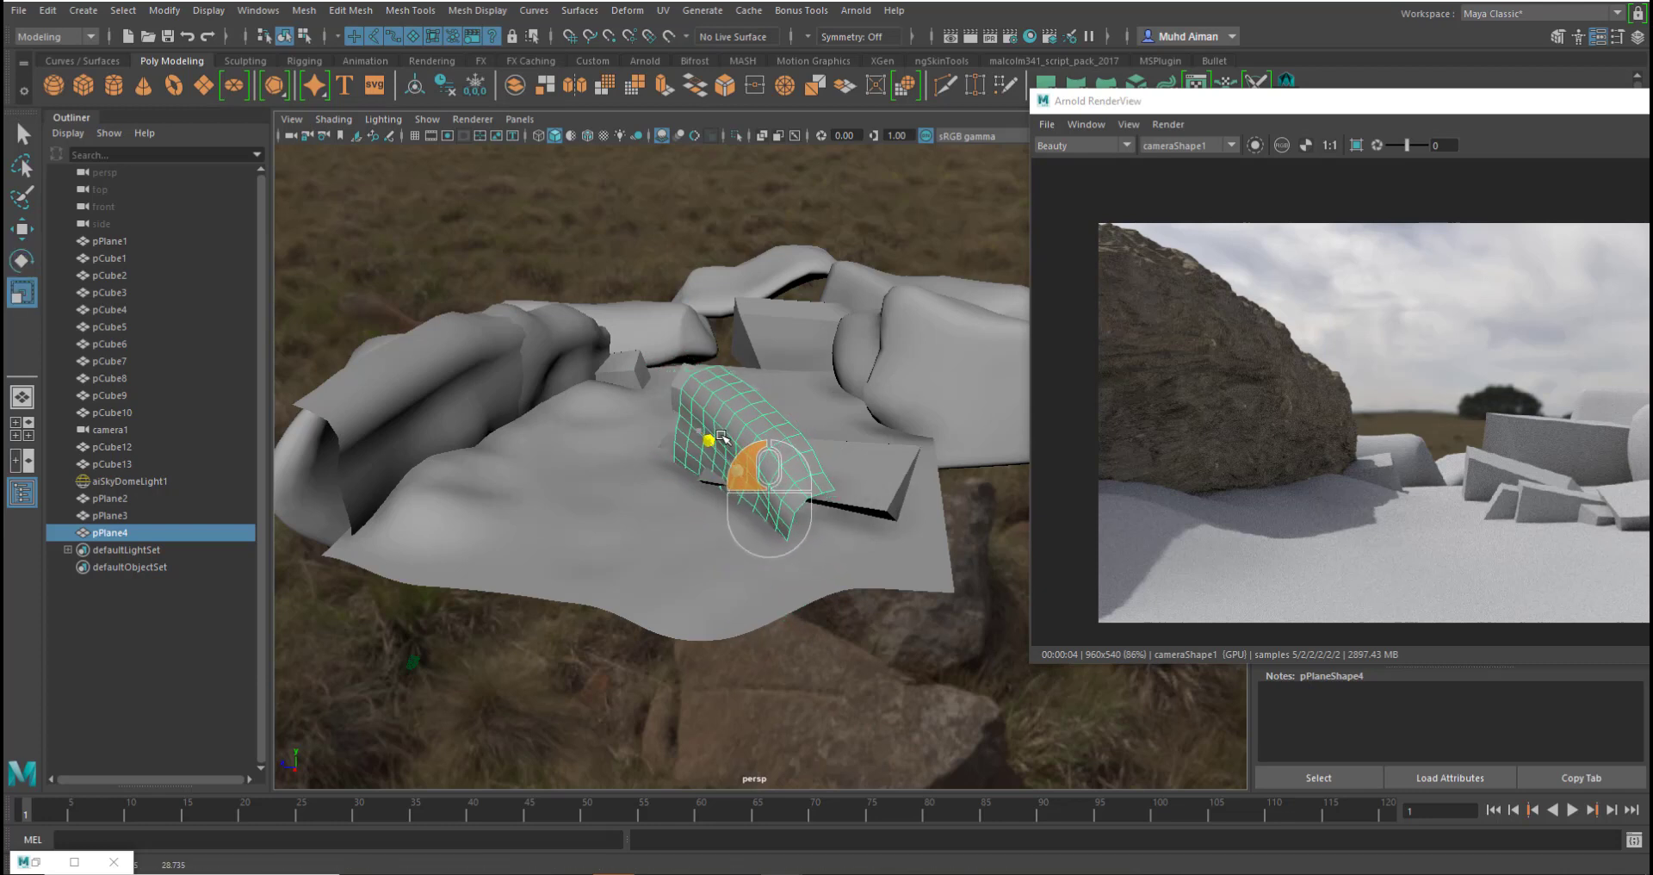
- Place the scaled cliff copy against the large rounded rock on the opposite side, adjusting its rotation and height to cover the face
drag(689, 498, 923, 408)
drag(942, 356, 953, 311)
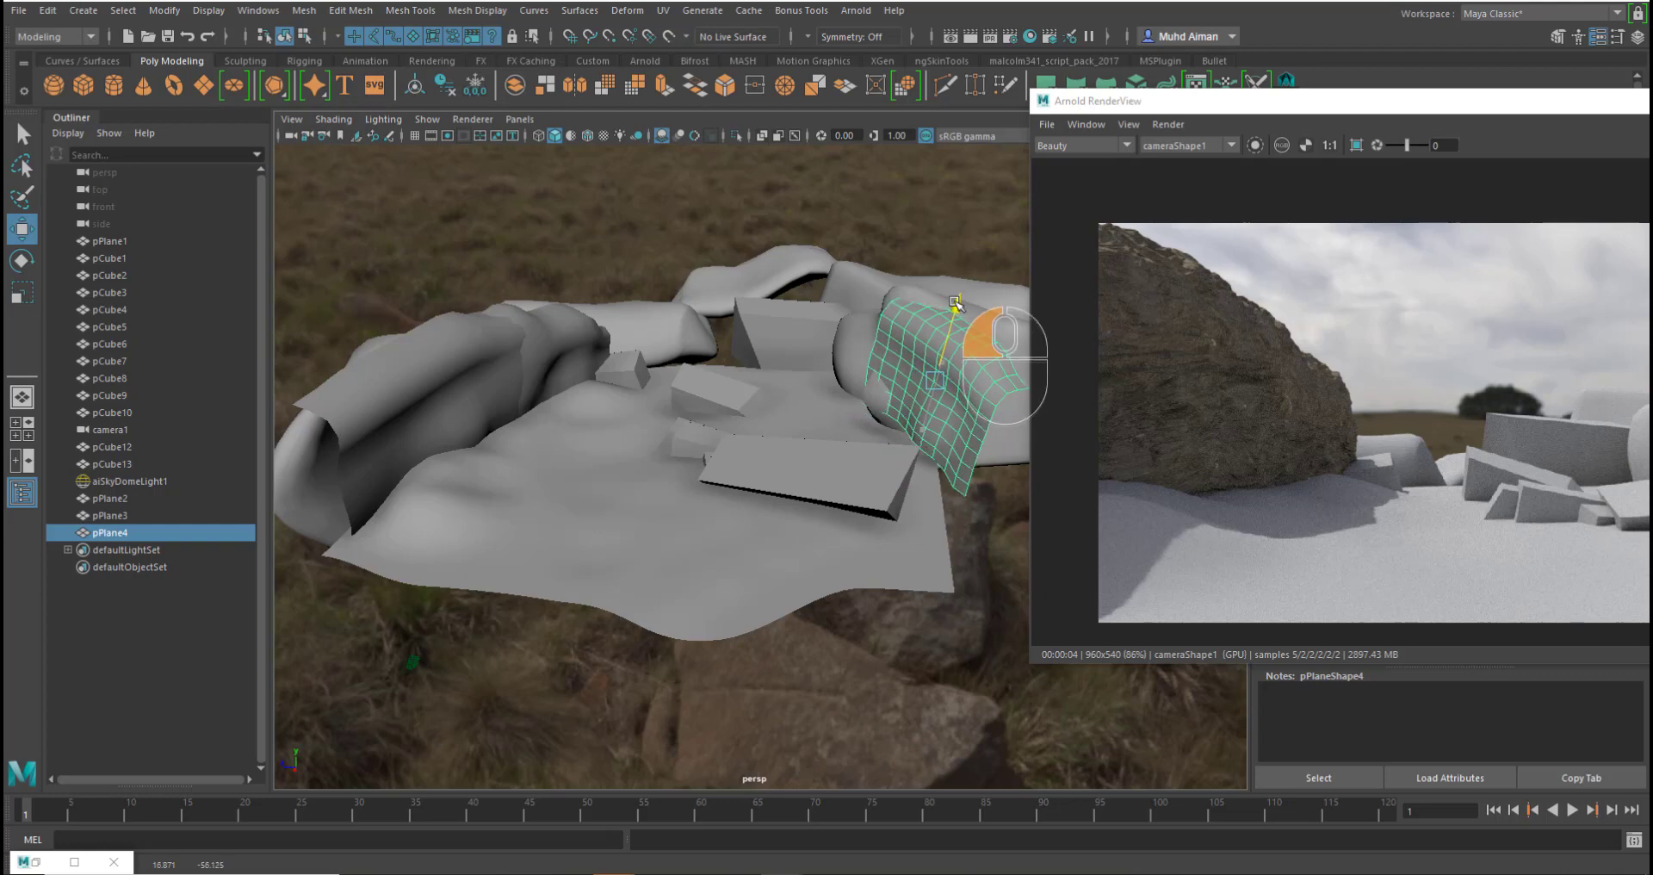
alt+middle_drag(963, 362, 730, 489)
alt+right_drag(738, 491, 817, 500)
alt+drag(817, 499, 709, 569)
key(e)
drag(824, 476, 850, 532)
key(w)
drag(735, 492, 795, 439)
key(r)
key(w)
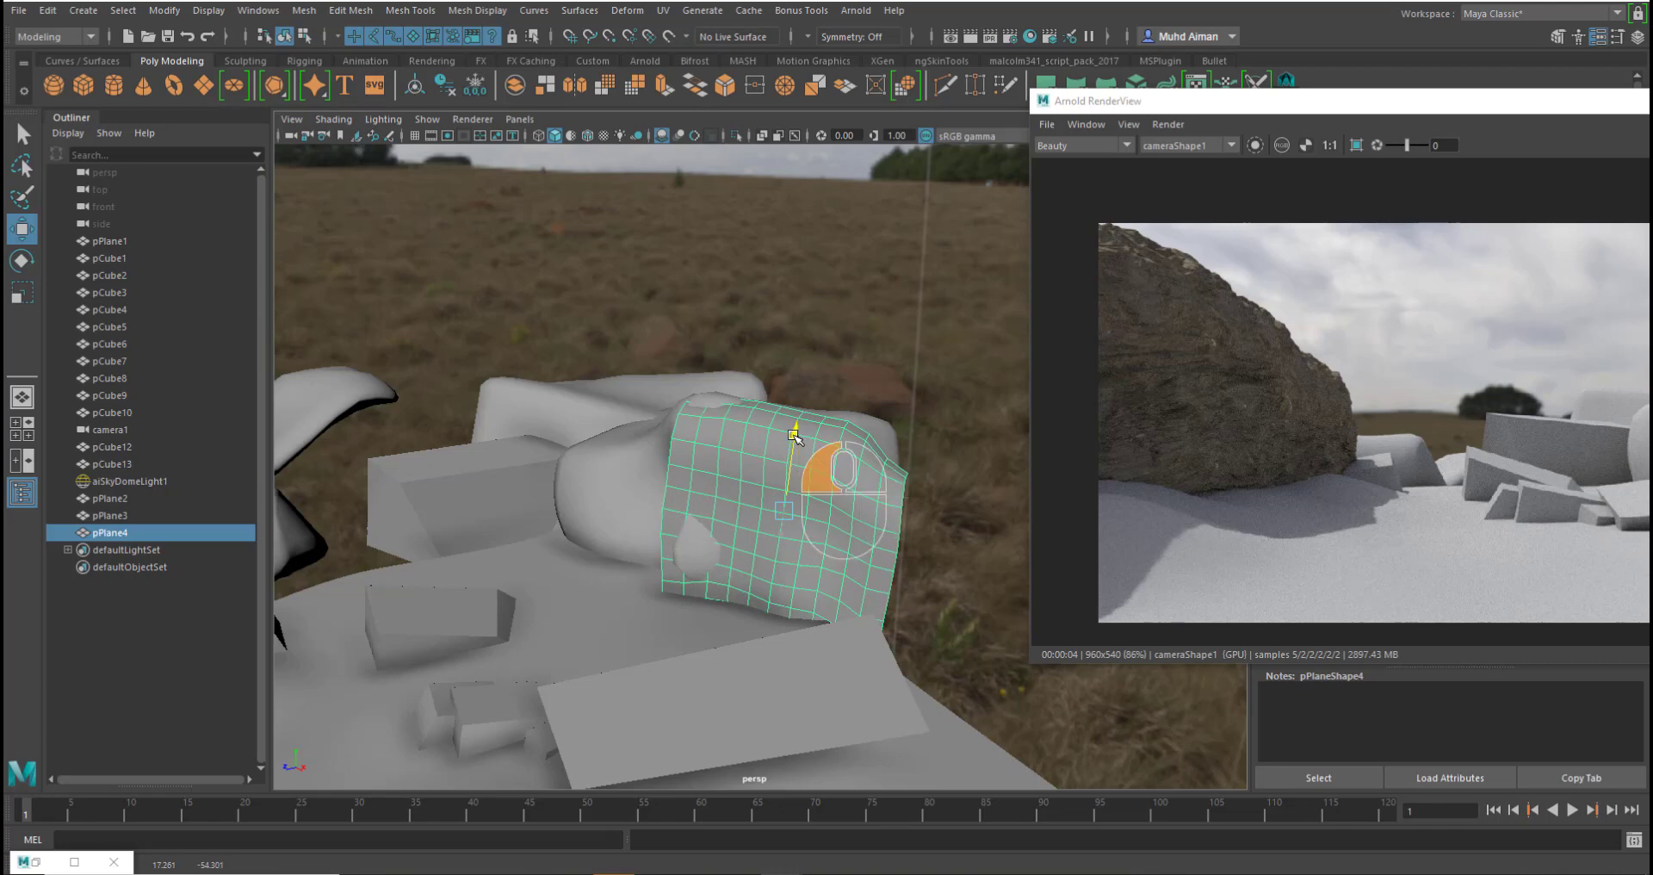
- Pull the copy's lower vertices outward with soft selection until they cover the rock poking through, and return to object mode
right_drag(831, 443, 732, 516)
click(709, 545)
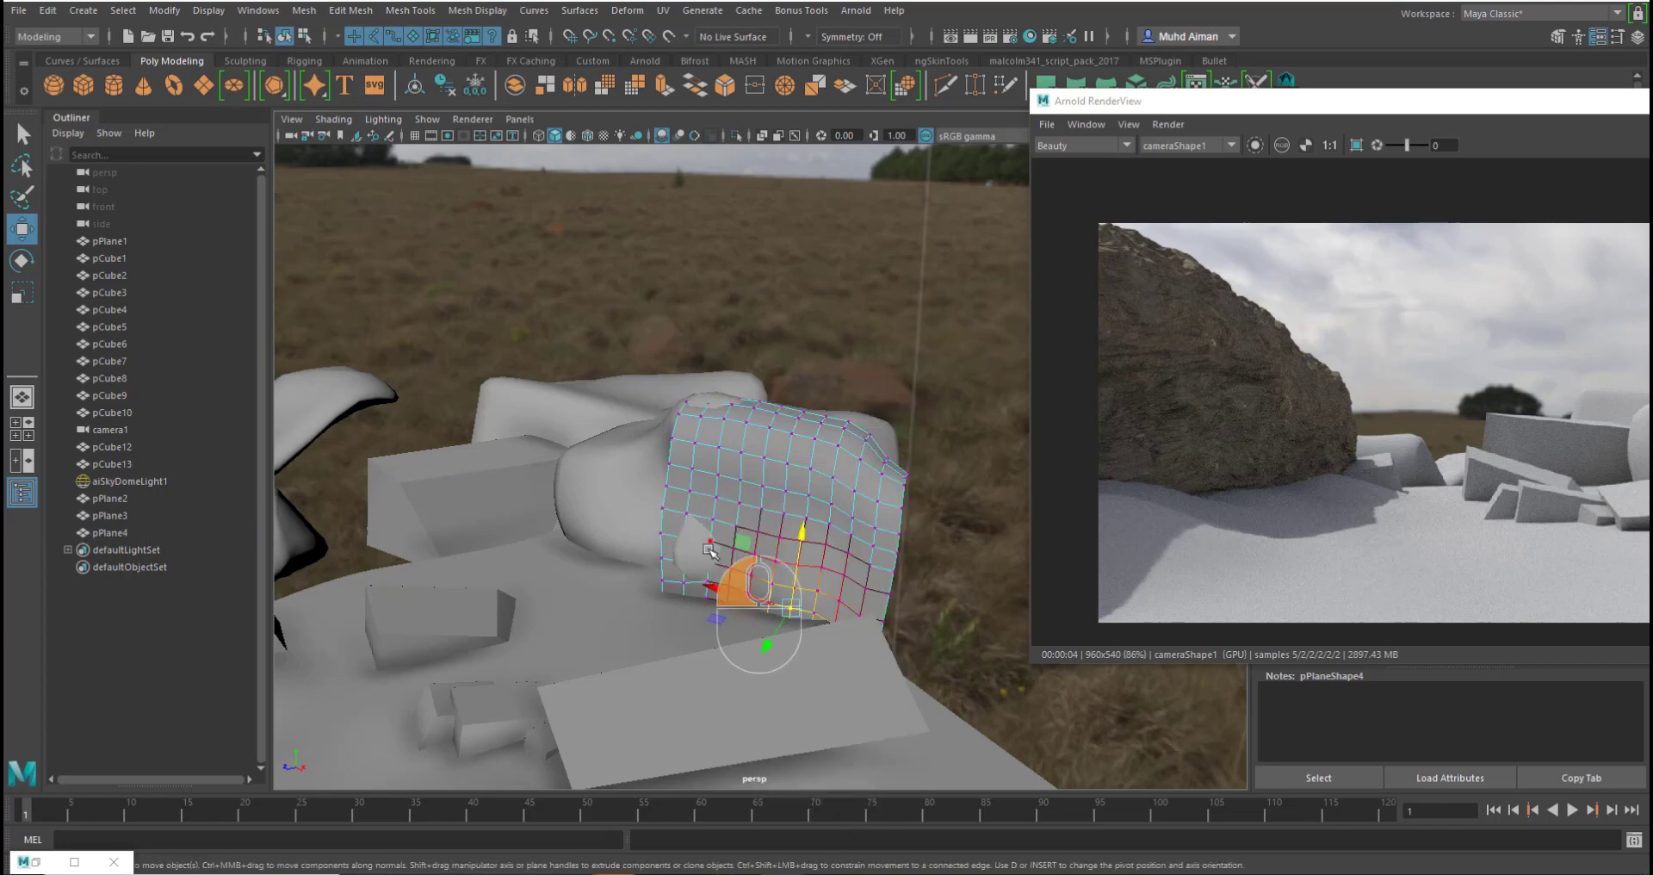
drag(677, 584, 672, 572)
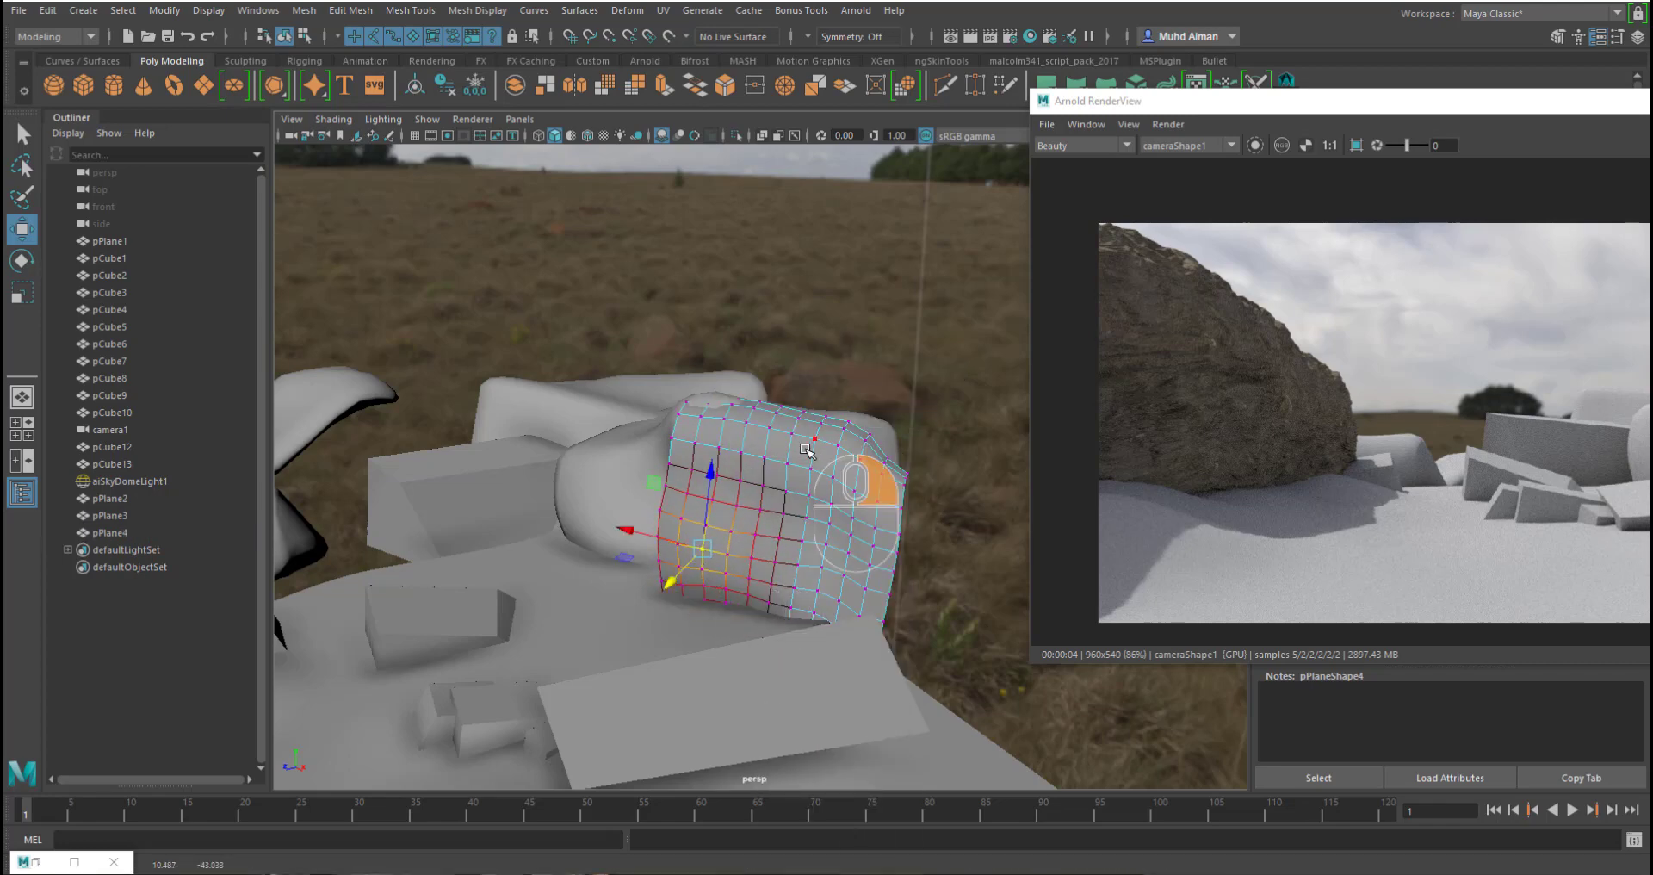
right_drag(823, 405, 840, 433)
- Duplicate this wall piece and place the copy lower and further forward as a ledge at the rock's base
key(ctrl+d)
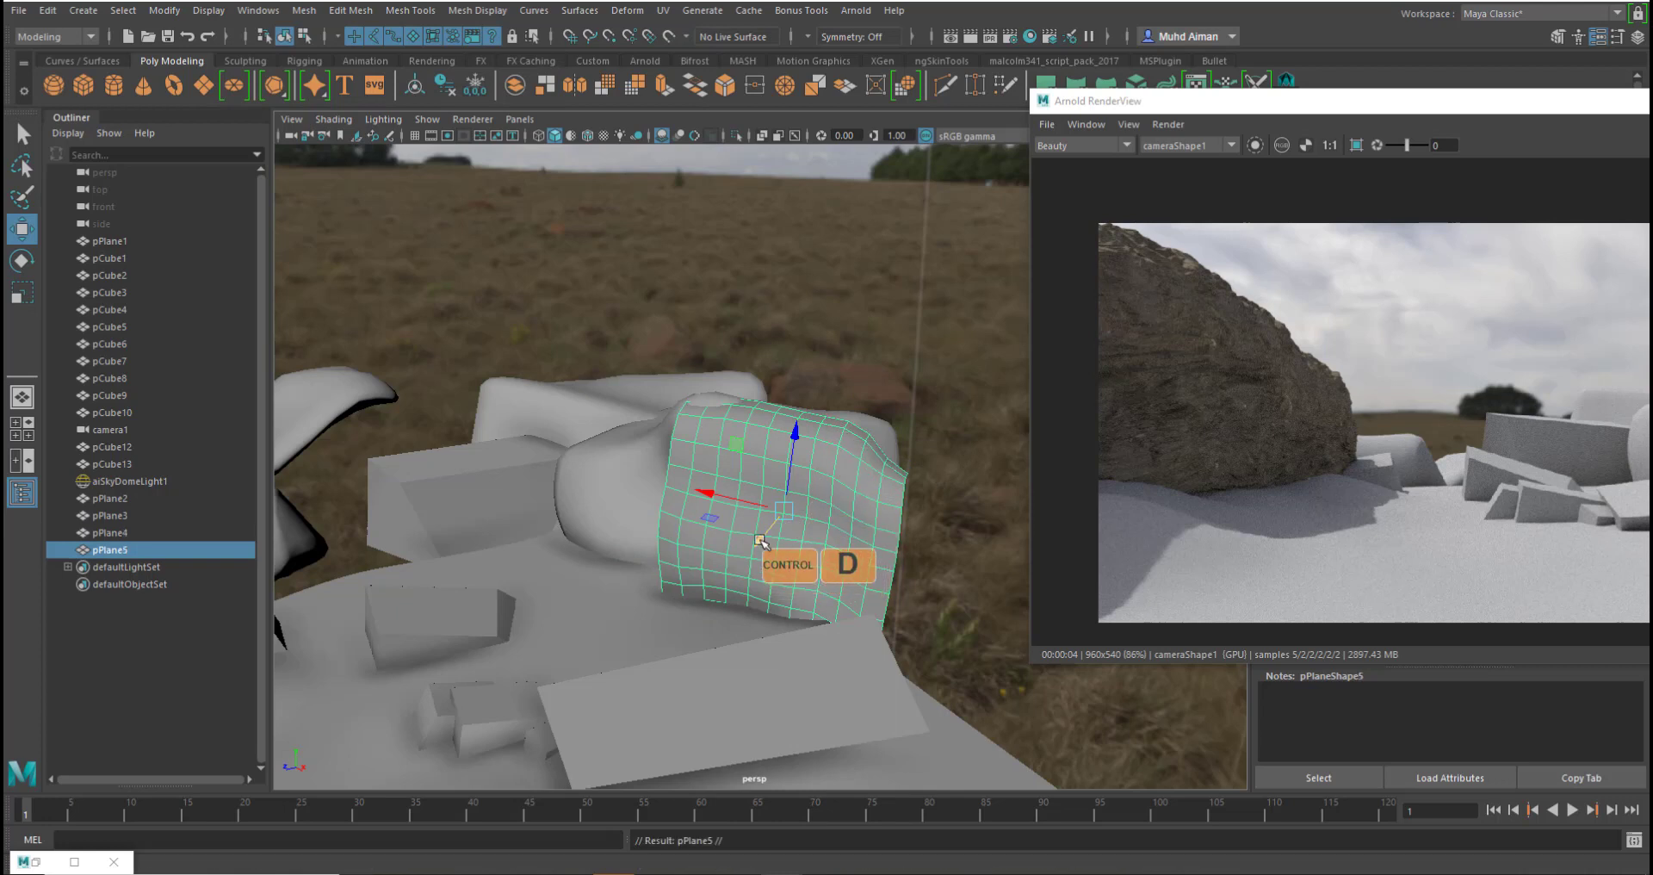
drag(795, 433, 771, 508)
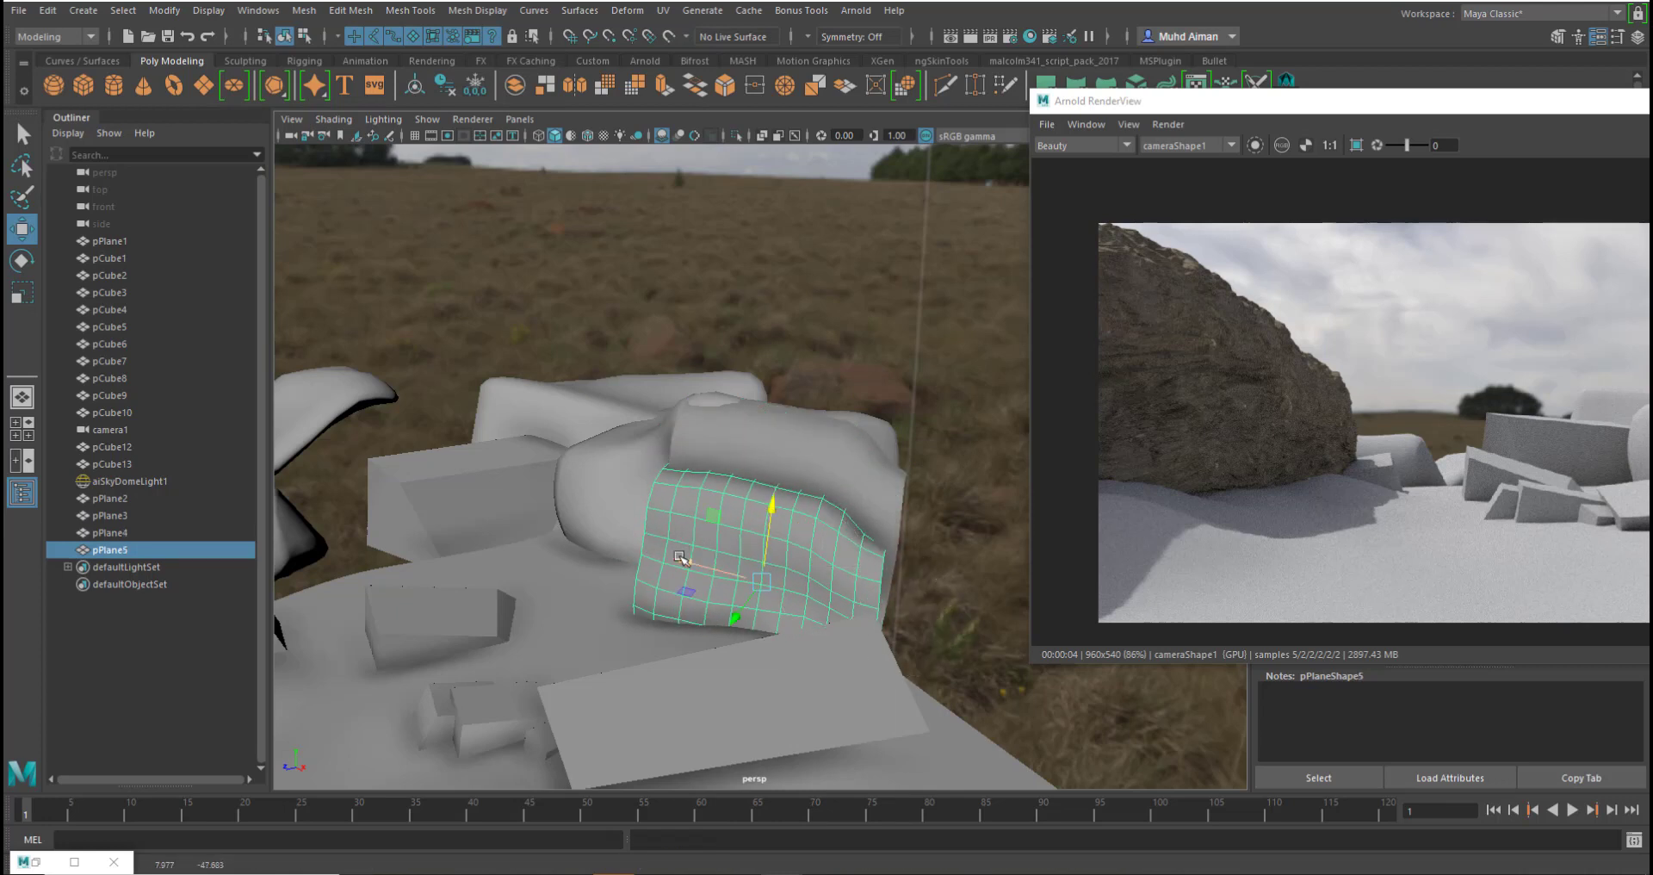
drag(680, 558, 630, 540)
drag(715, 486, 733, 551)
key(e)
key(w)
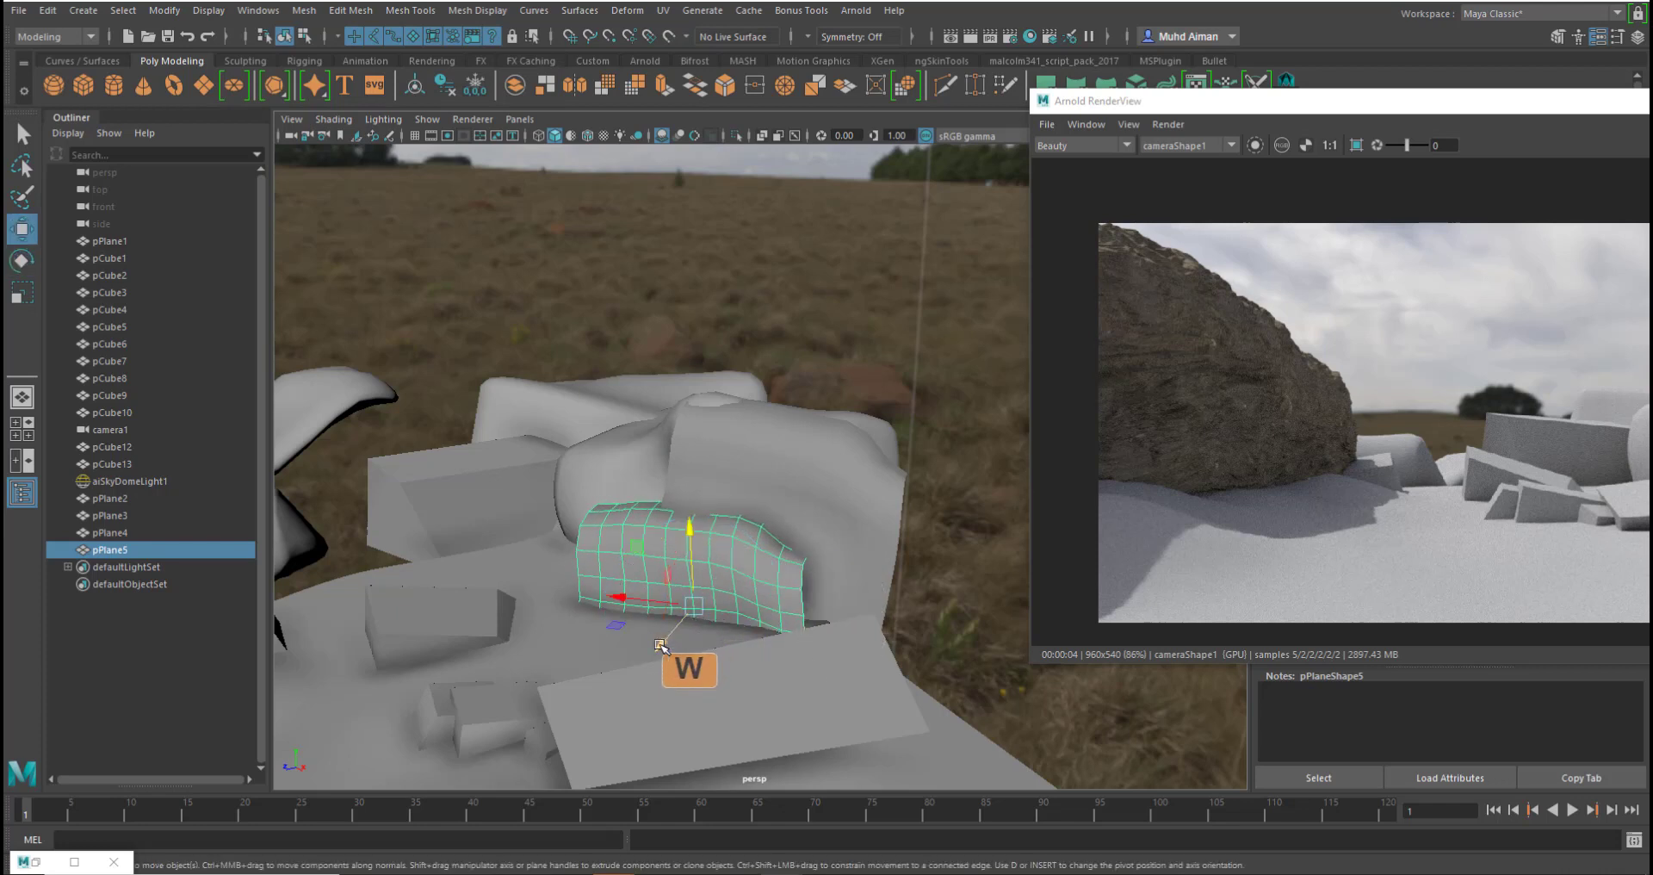
drag(660, 646, 686, 632)
- Pull the ledge's end, middle and upper vertices forward so its surface clears the wall behind, and return to object mode
right_drag(609, 401, 543, 391)
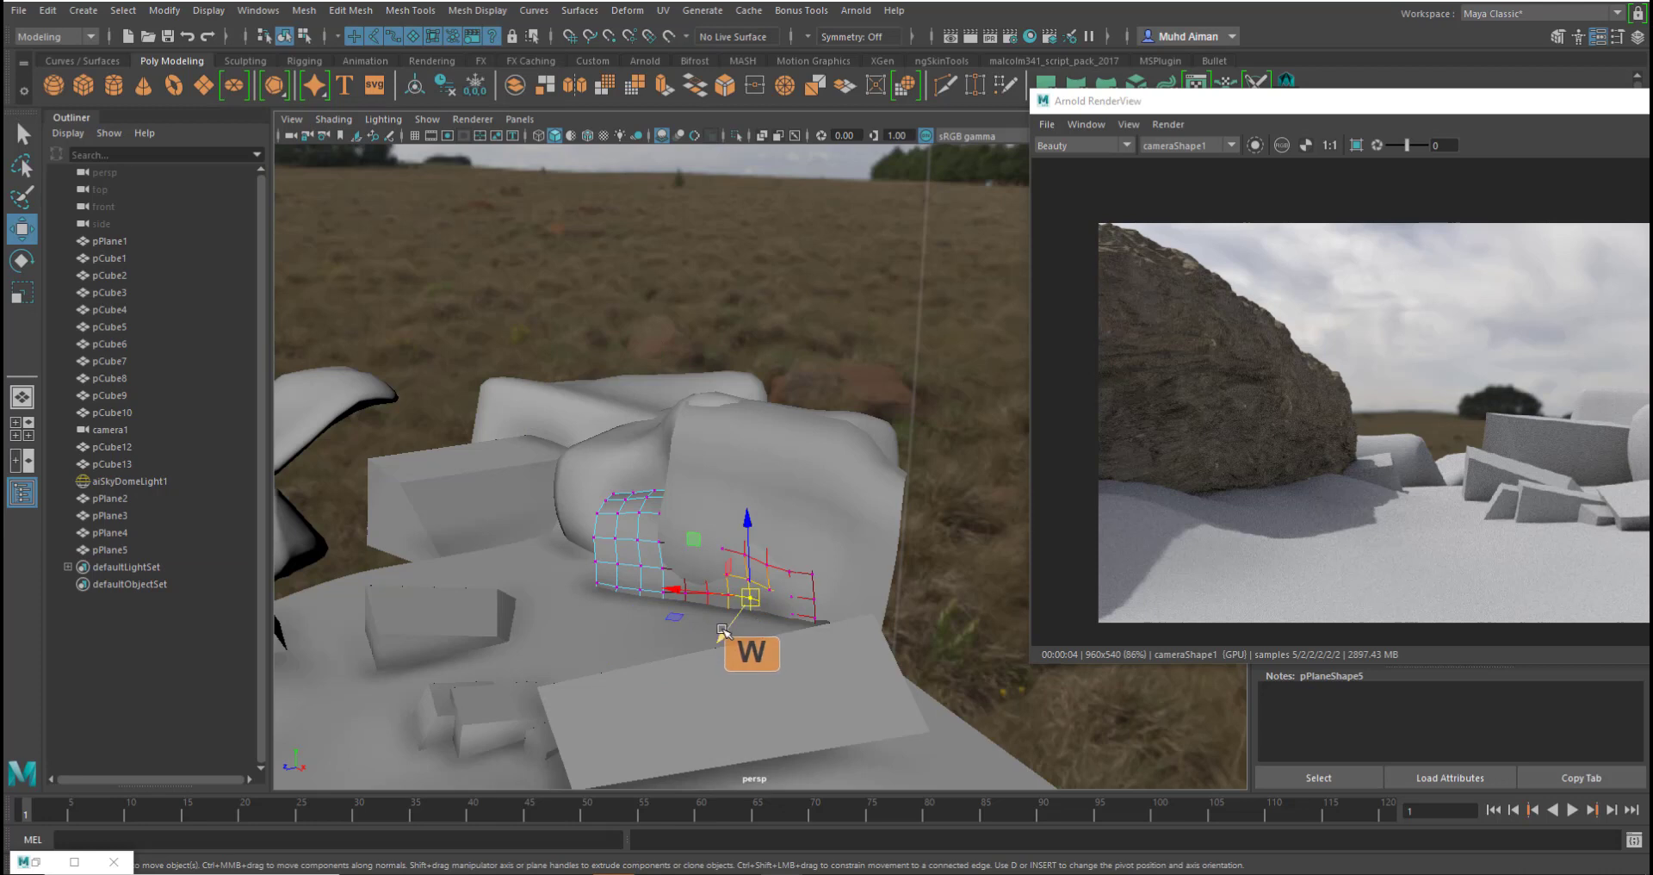
drag(721, 631, 714, 639)
click(666, 565)
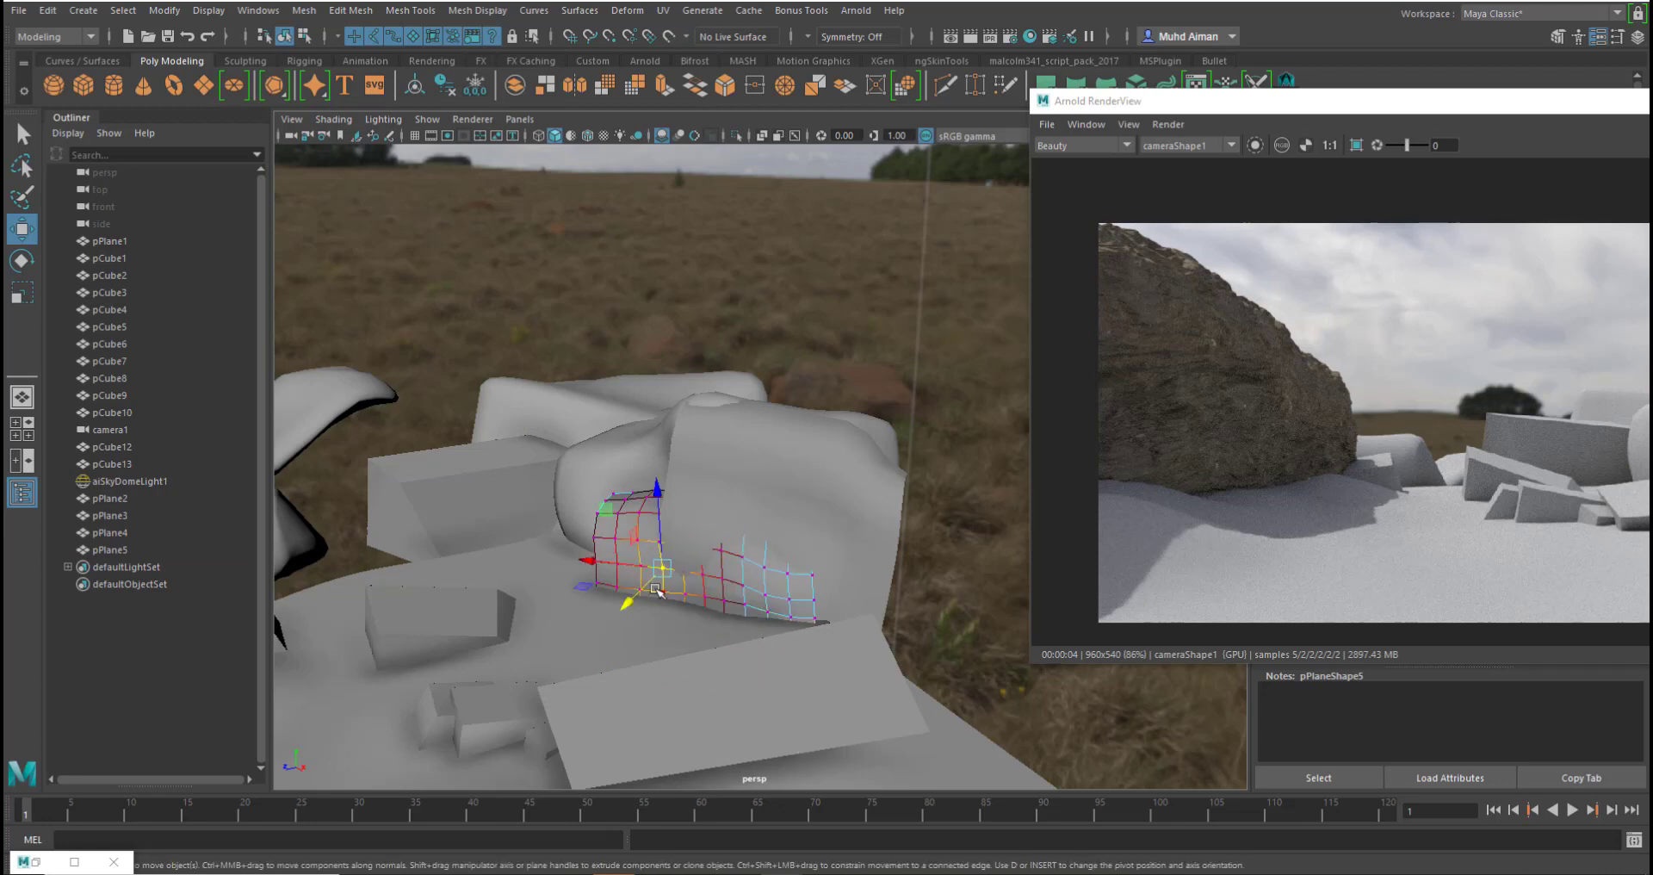
drag(628, 602, 613, 613)
click(678, 518)
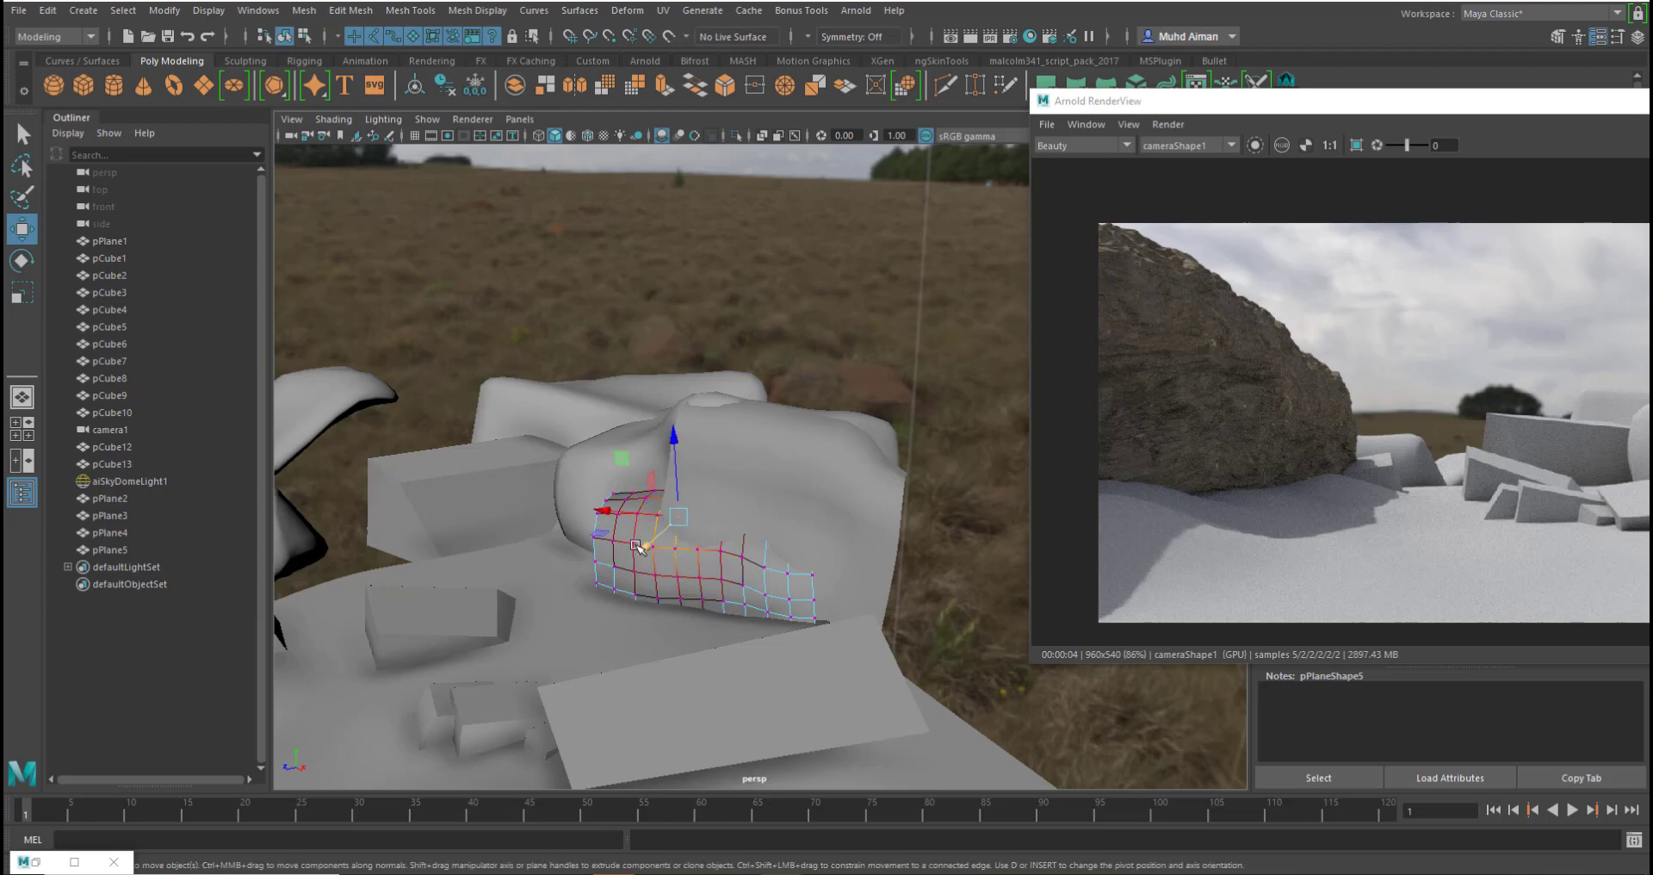
drag(637, 546, 632, 551)
right_drag(624, 409, 702, 370)
- Duplicate the upper wall piece, then rotate and move the copy over the smaller rounded rock beside it
alt+drag(831, 478, 736, 523)
click(898, 501)
key(ctrl+d)
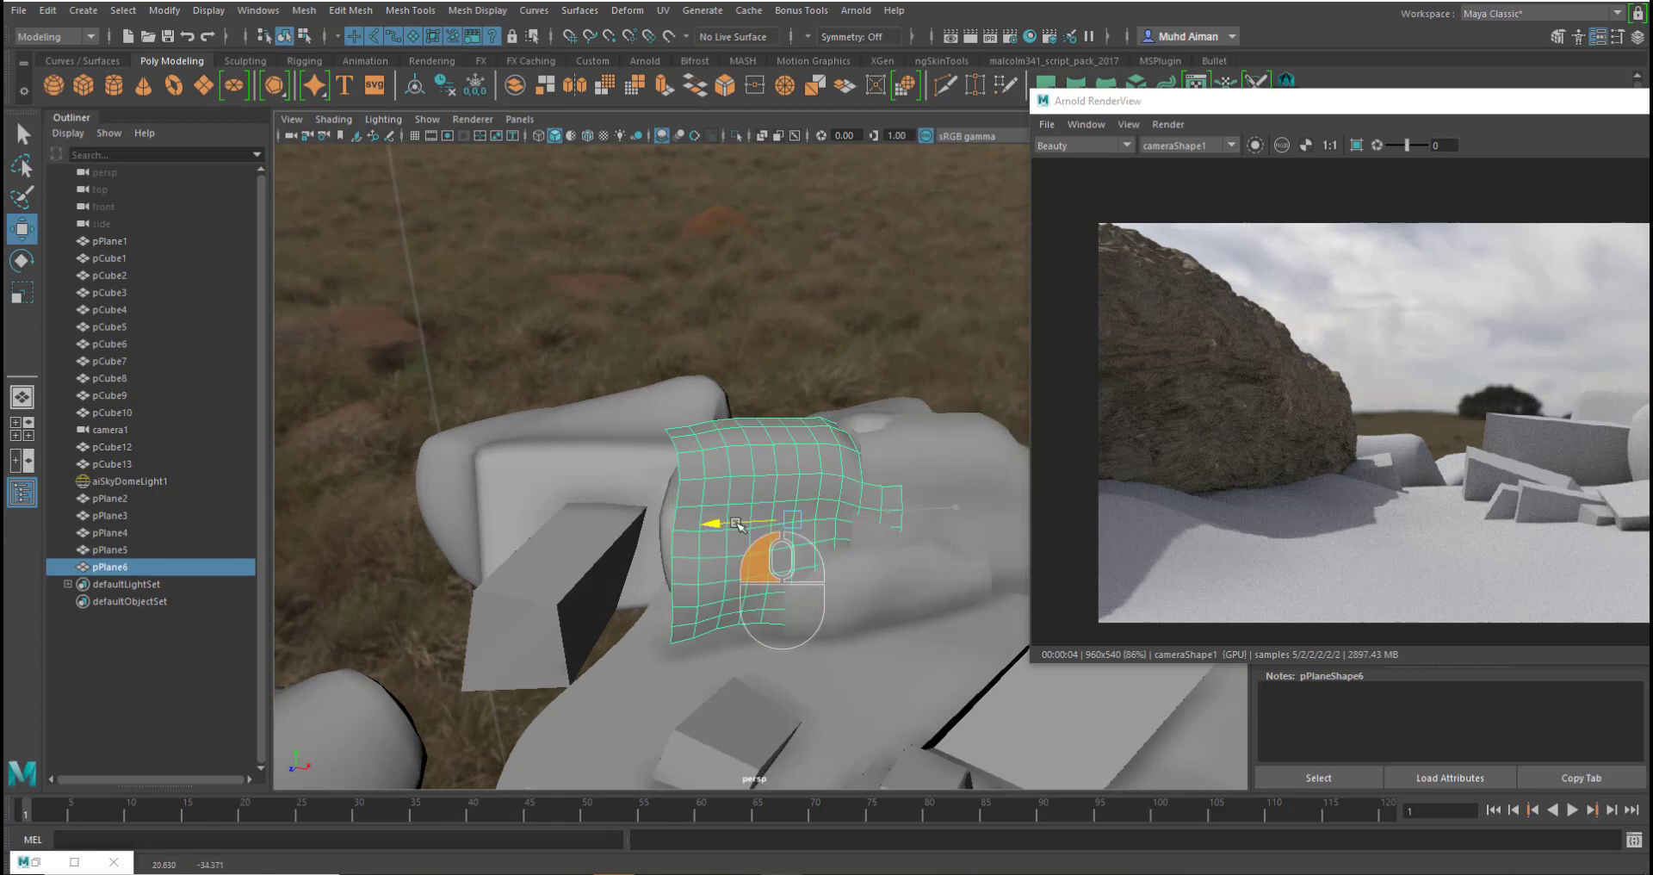
key(e)
drag(858, 545, 591, 527)
key(w)
key(e)
key(w)
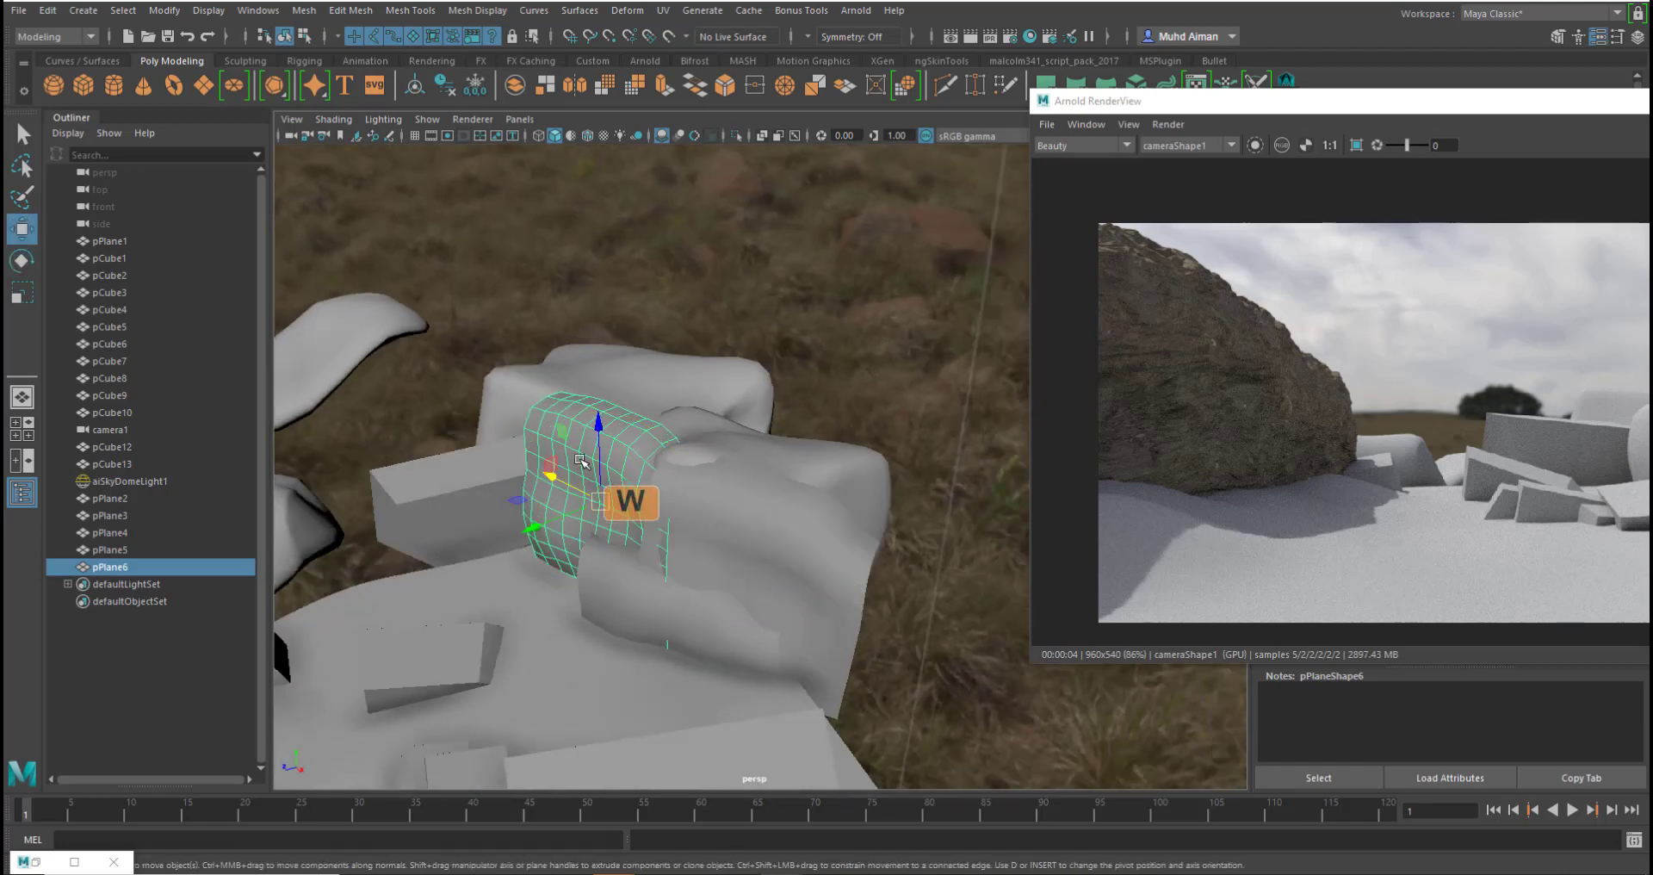
- Adjust the soft-selection radius on the new copy and pull the vertices along its inner side outward from the rock
right_click(603, 482)
click(619, 523)
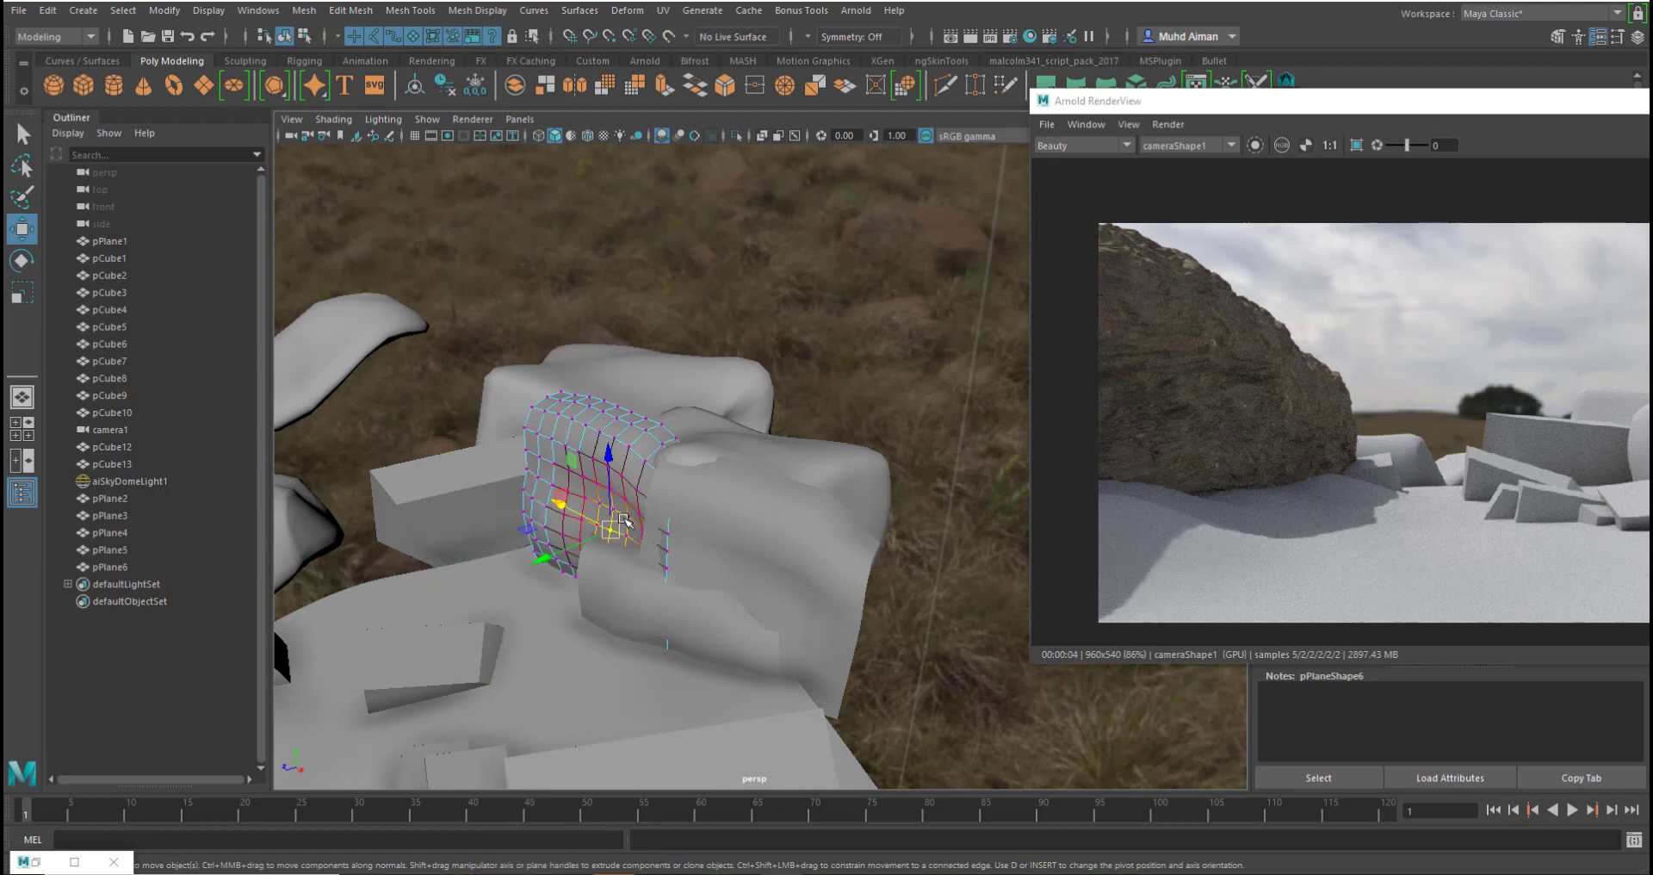
key(b)
drag(621, 525, 516, 560)
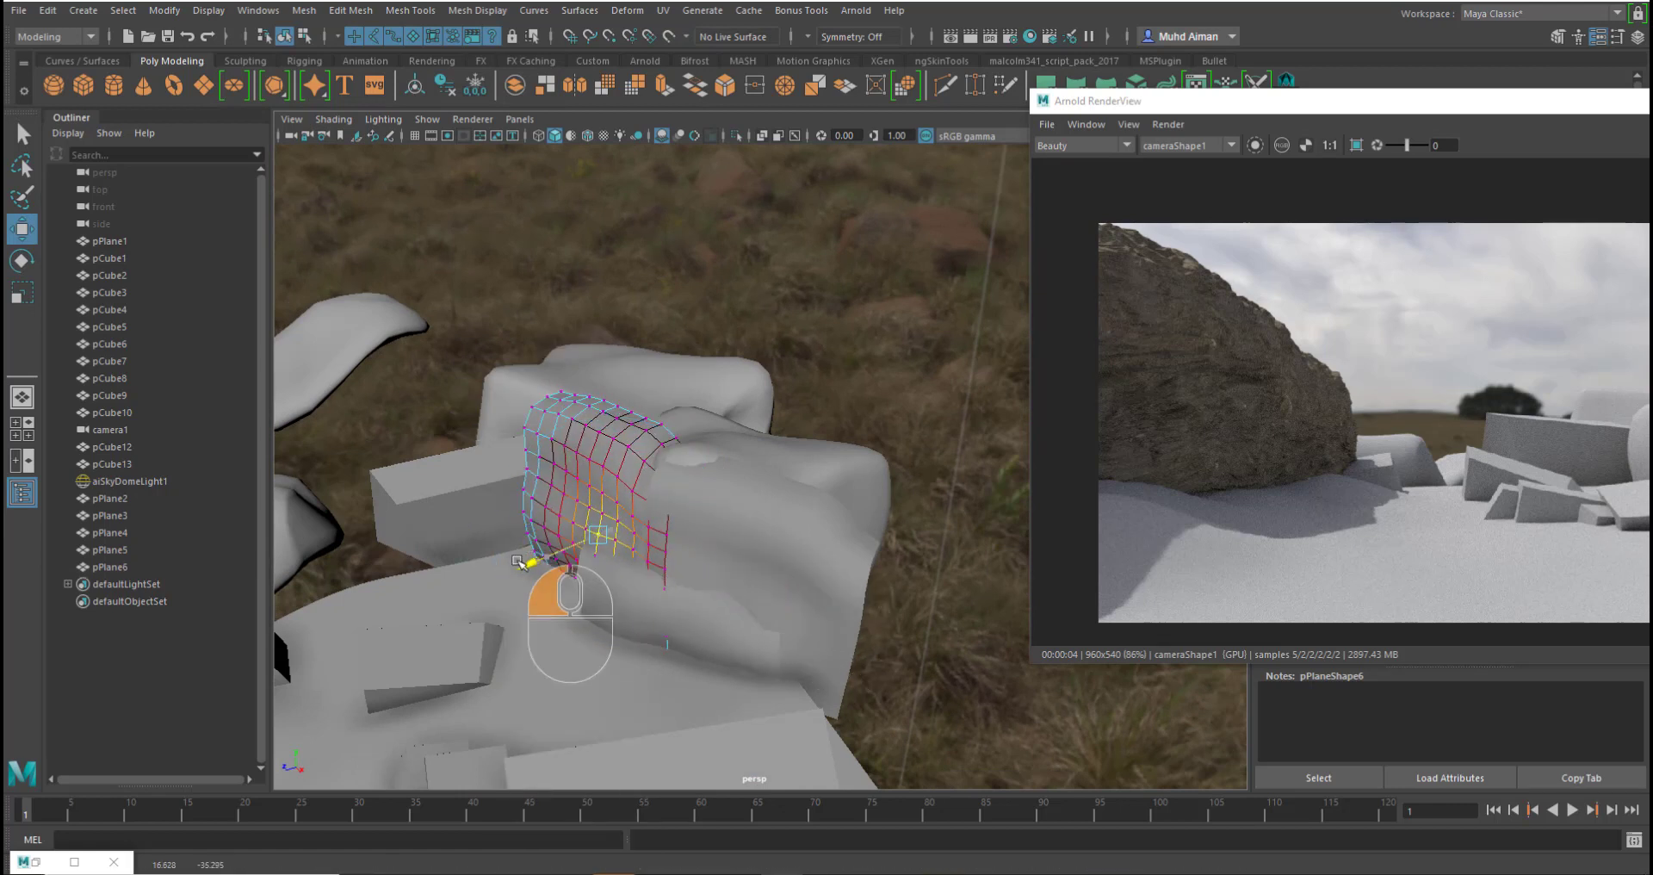
click(648, 481)
drag(606, 509, 594, 544)
click(656, 522)
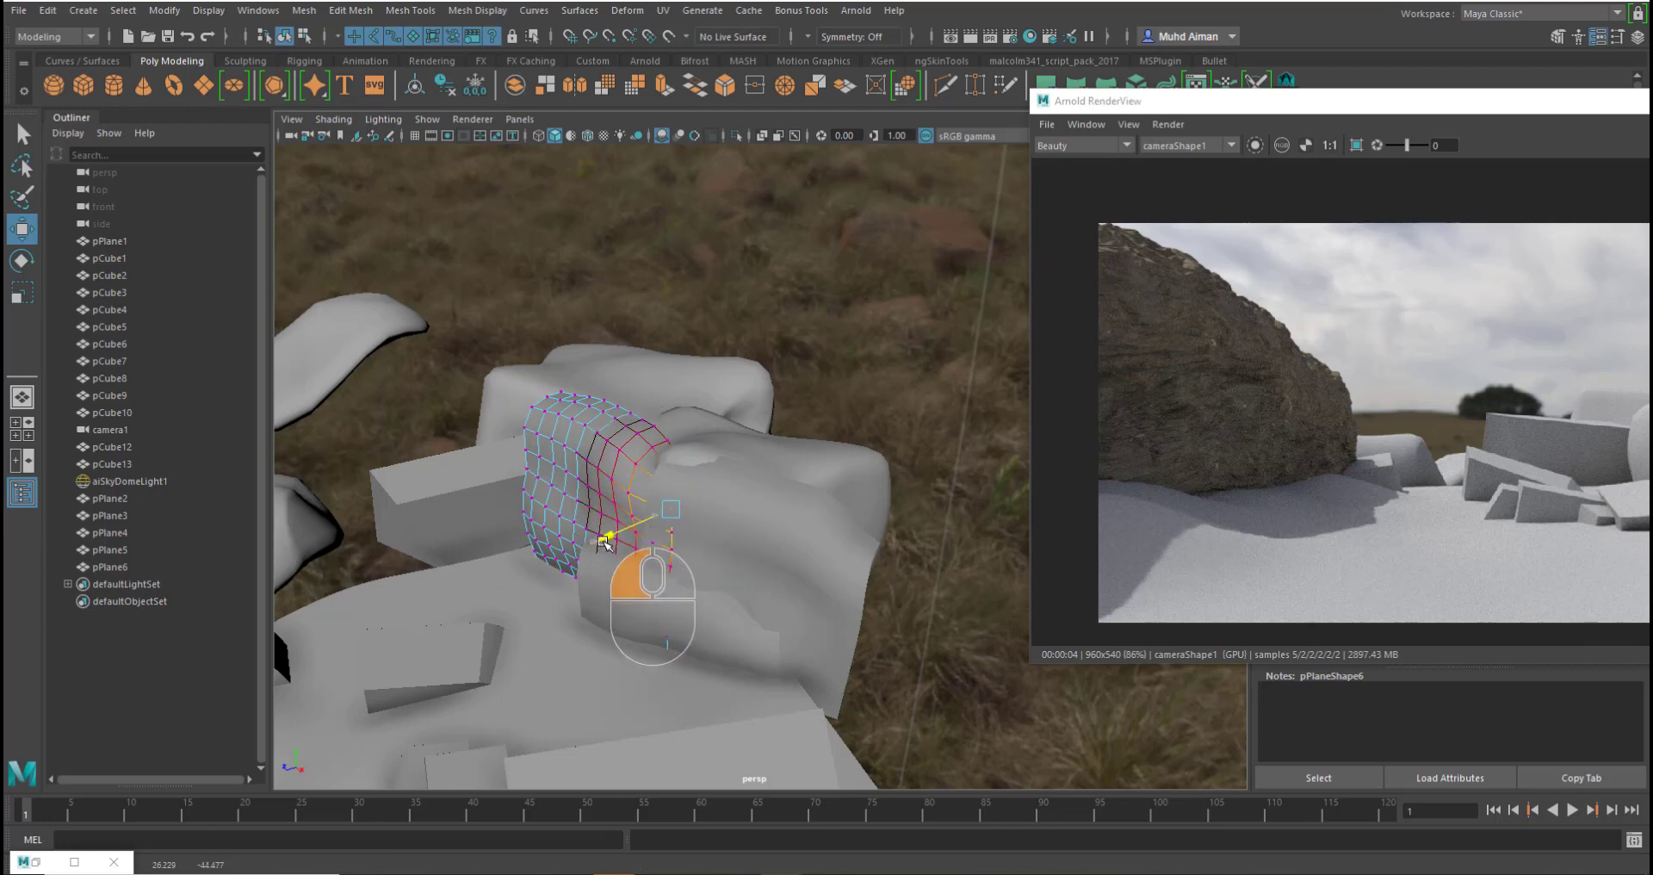
- Pull the new copy's lower corner and central vertices outward and raise its upper edge to close the gap with the neighbouring wall
click(667, 651)
drag(613, 674, 628, 684)
click(613, 499)
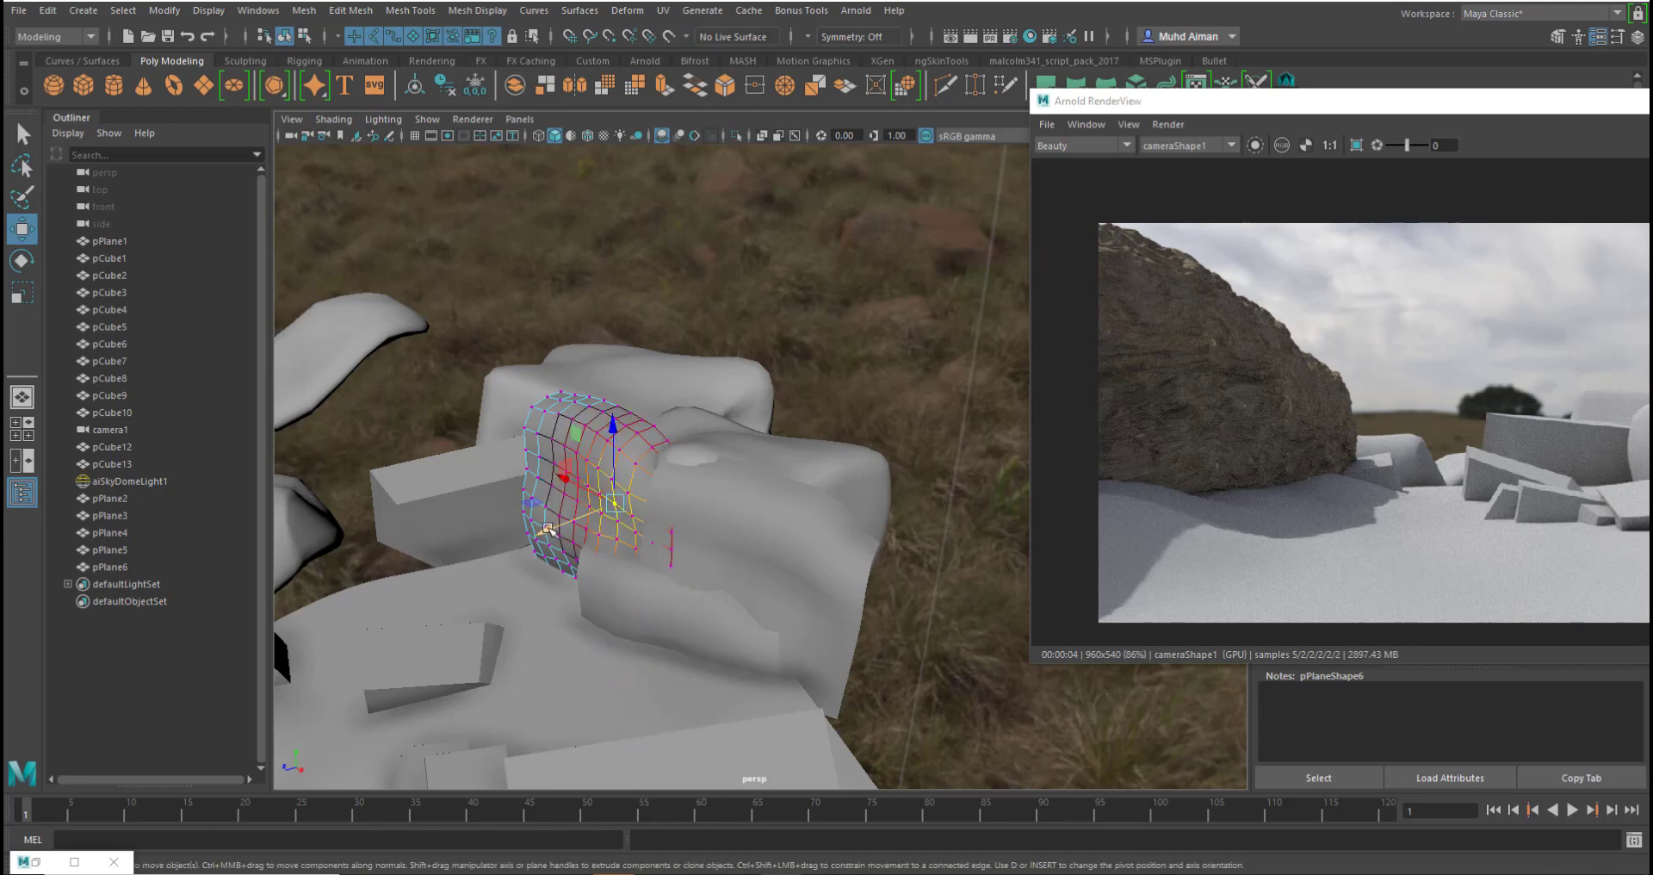
drag(547, 529, 531, 536)
click(648, 482)
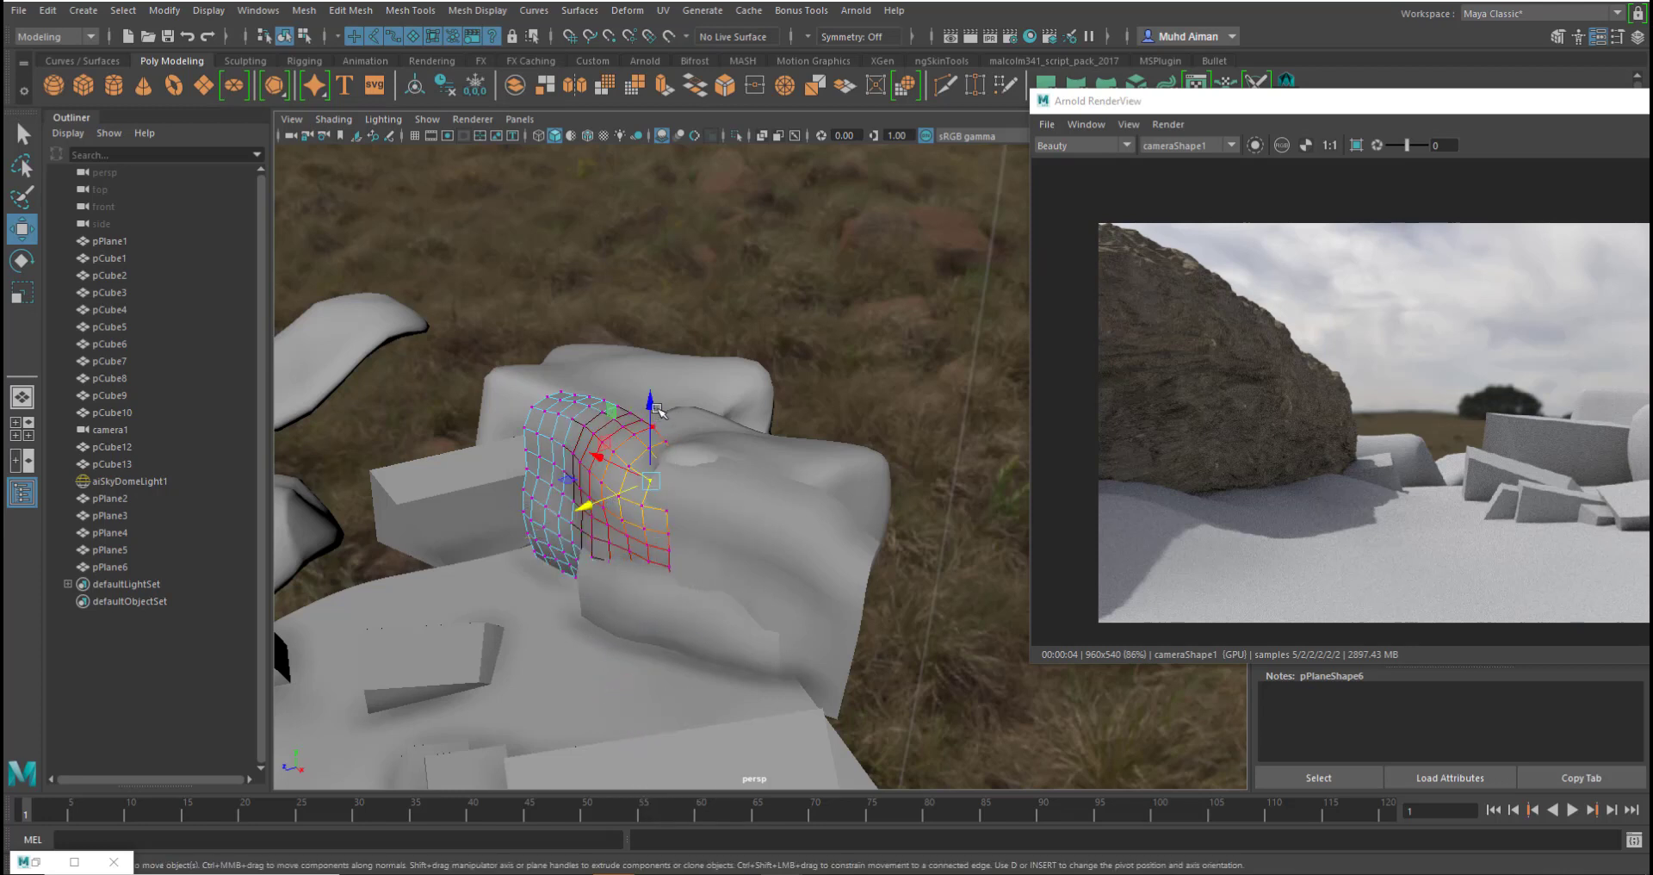
drag(647, 396, 649, 381)
alt+drag(723, 538, 462, 491)
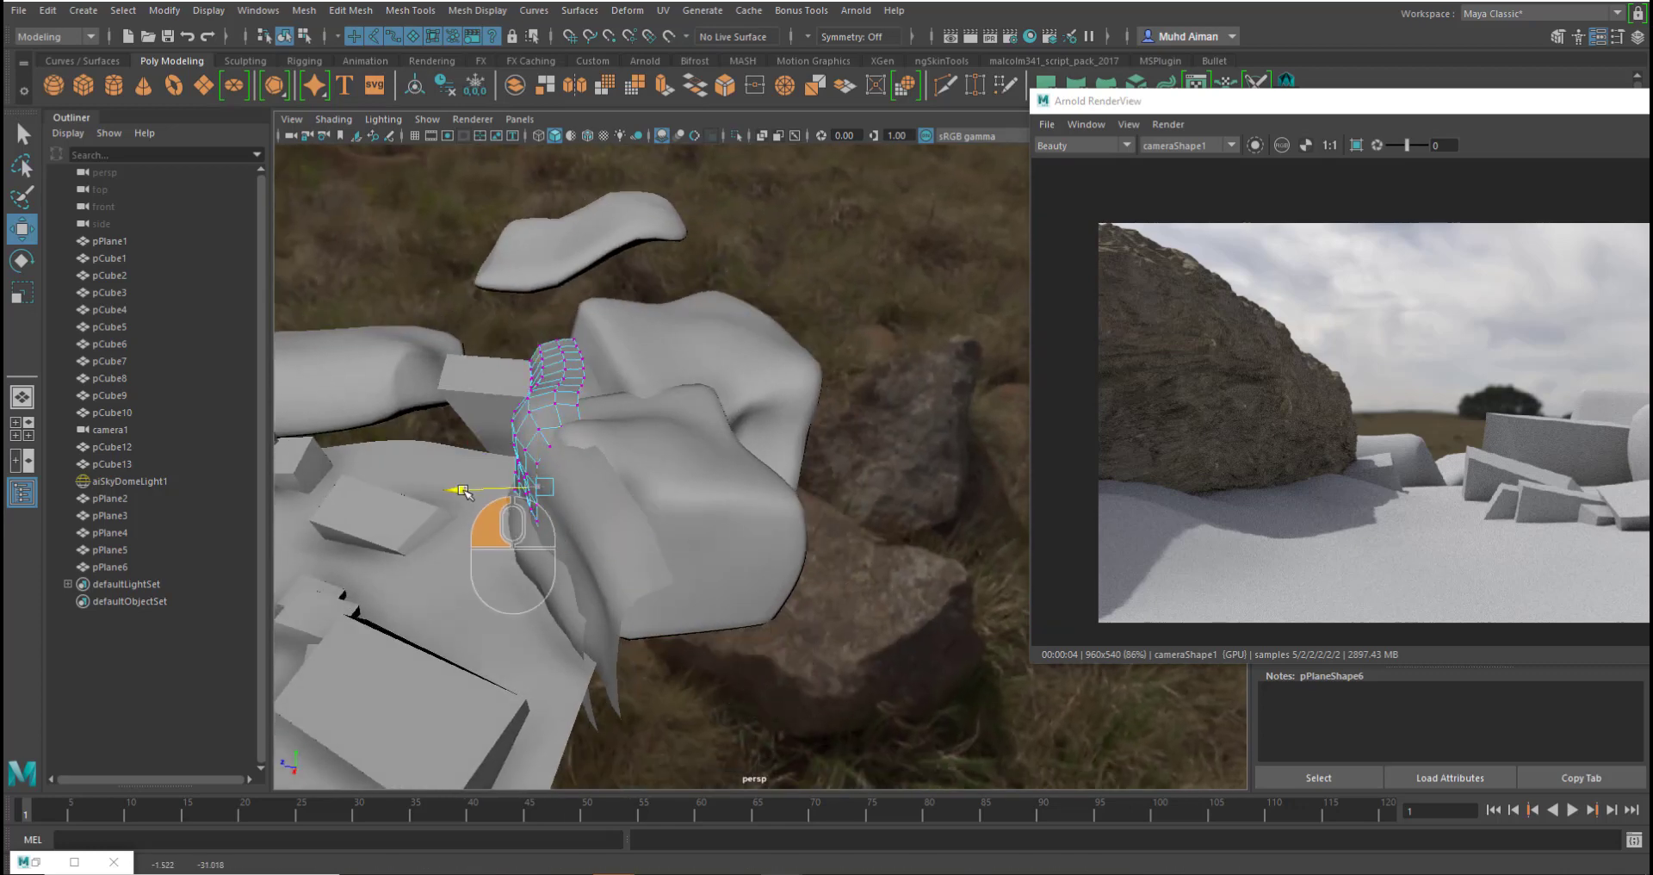
- Adjust the inner end vertices of the neighbouring upper wall piece so it meets the new copy, and return to object mode
right_click(585, 504)
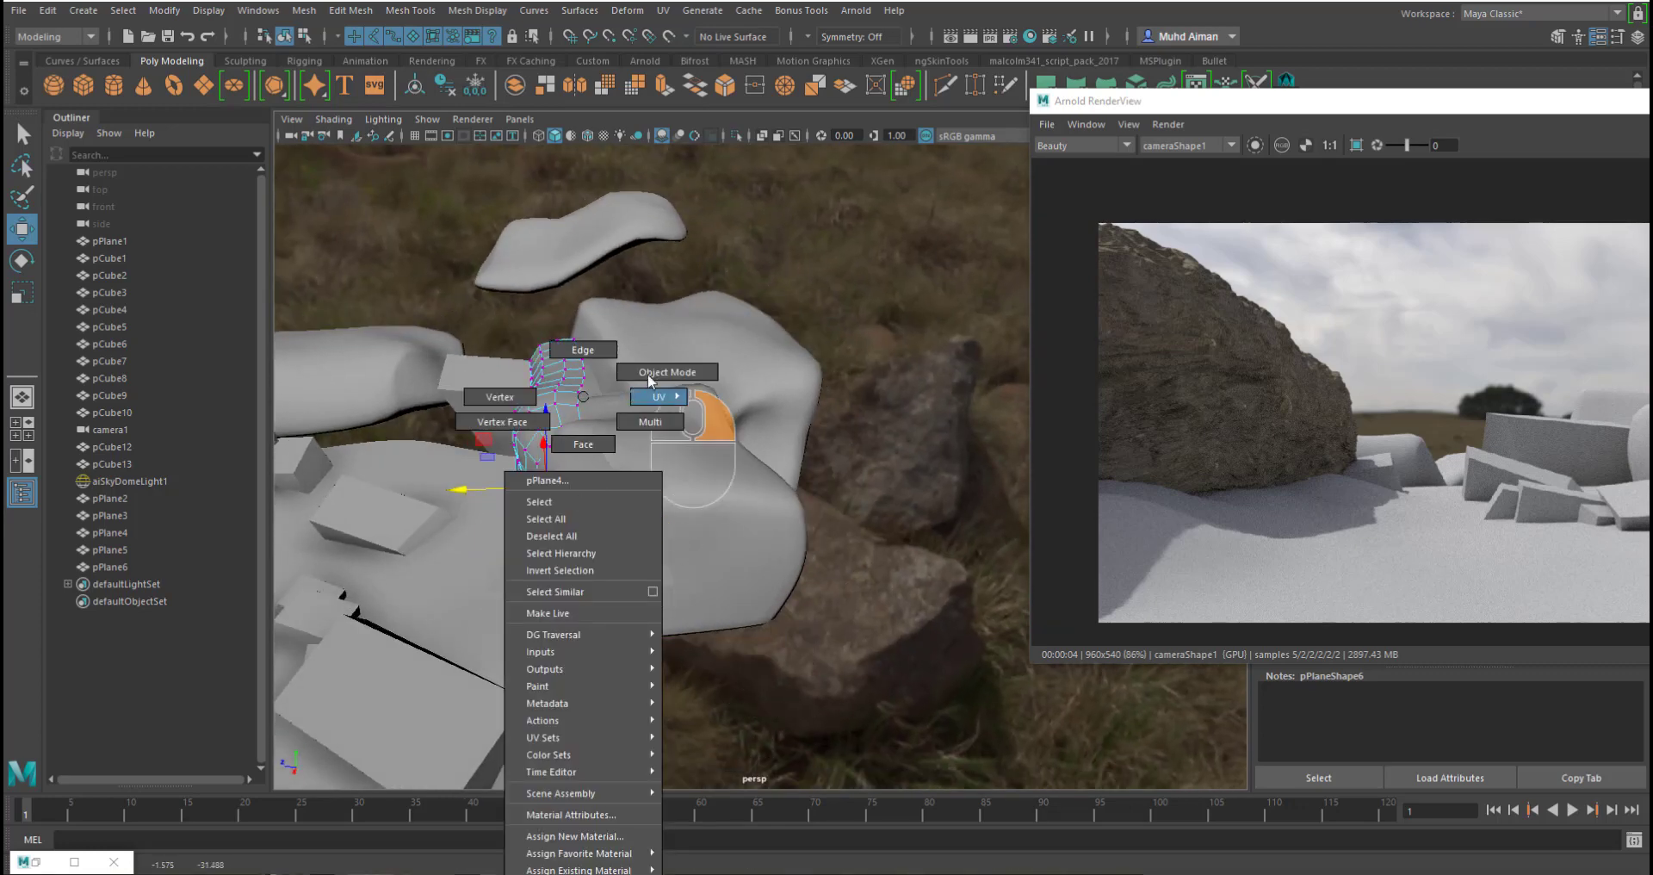
click(578, 501)
click(585, 516)
right_click(594, 508)
click(593, 515)
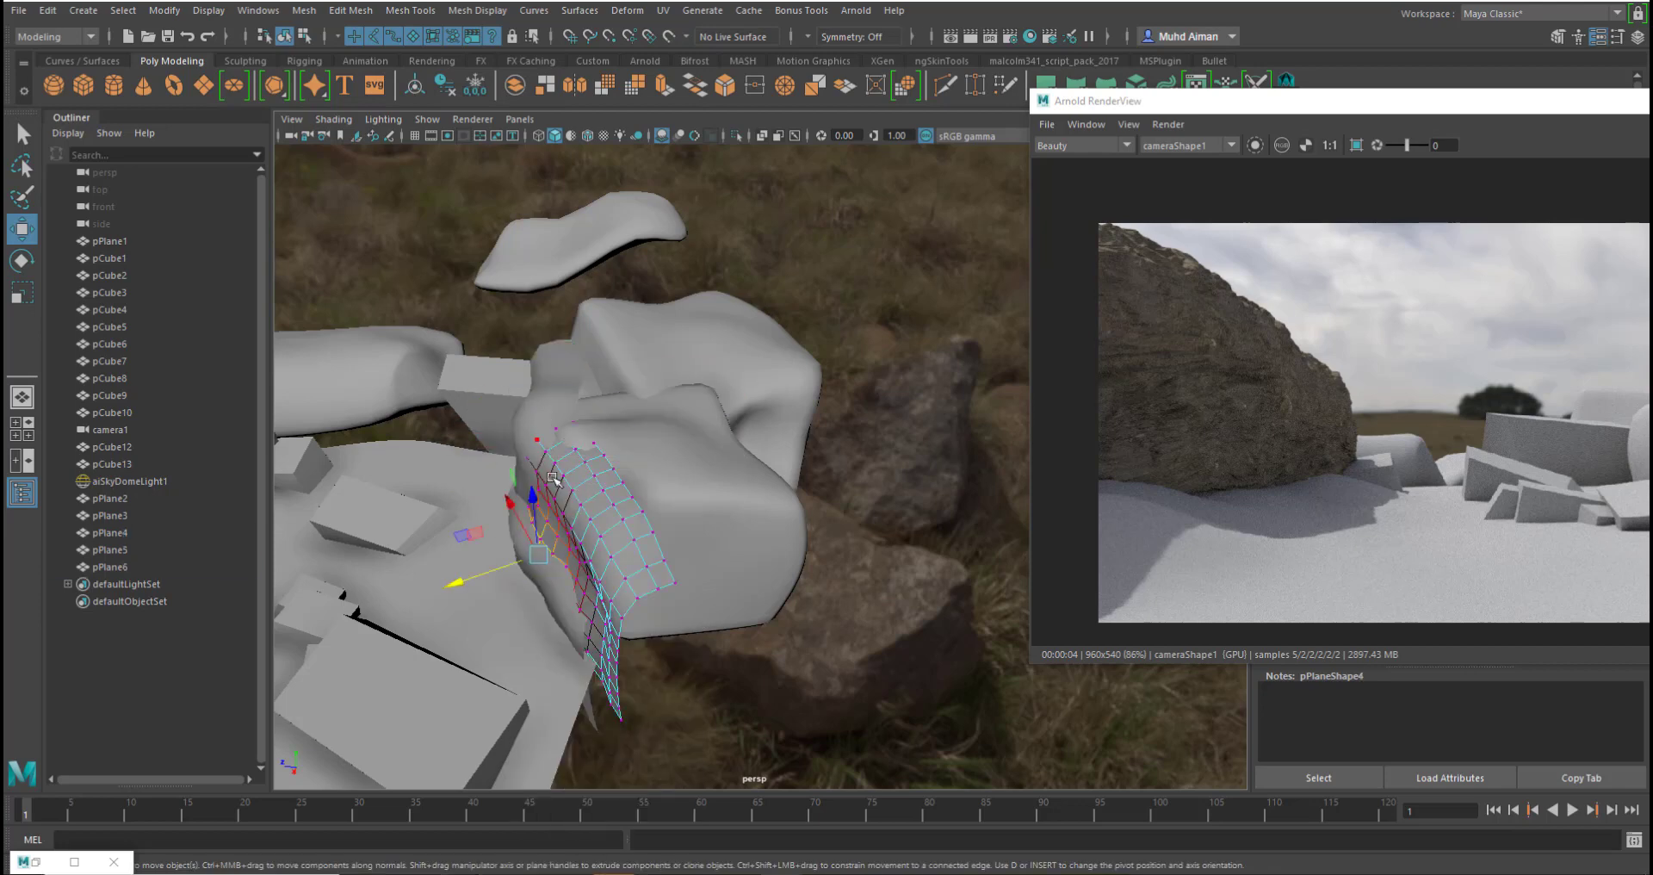
alt+drag(538, 444, 592, 508)
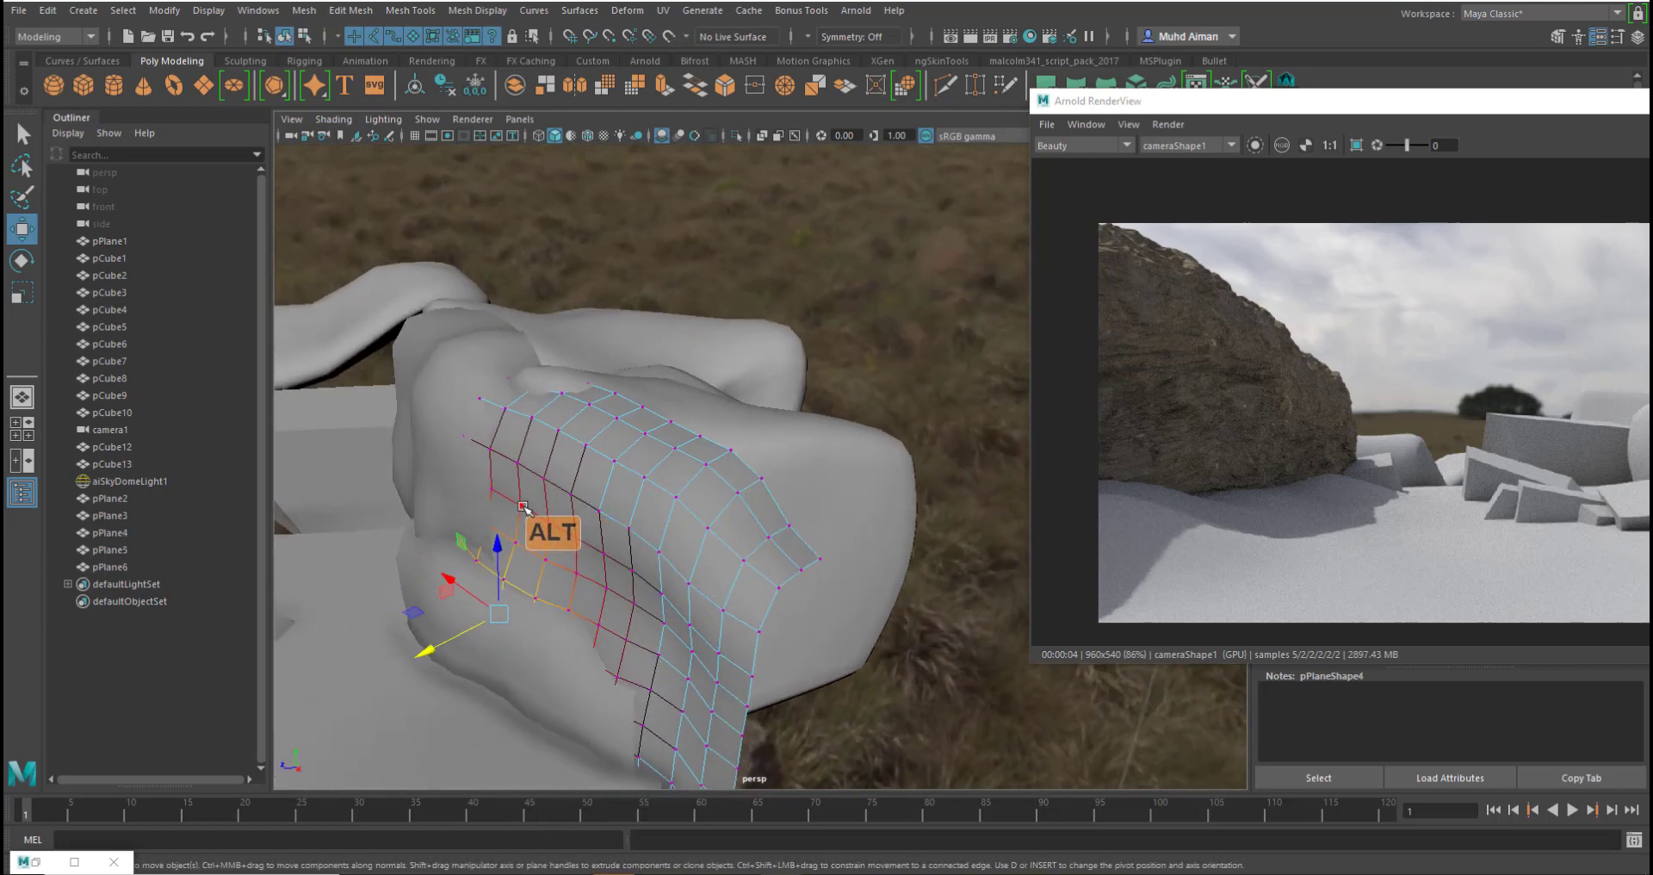
alt+drag(447, 542, 686, 433)
click(721, 549)
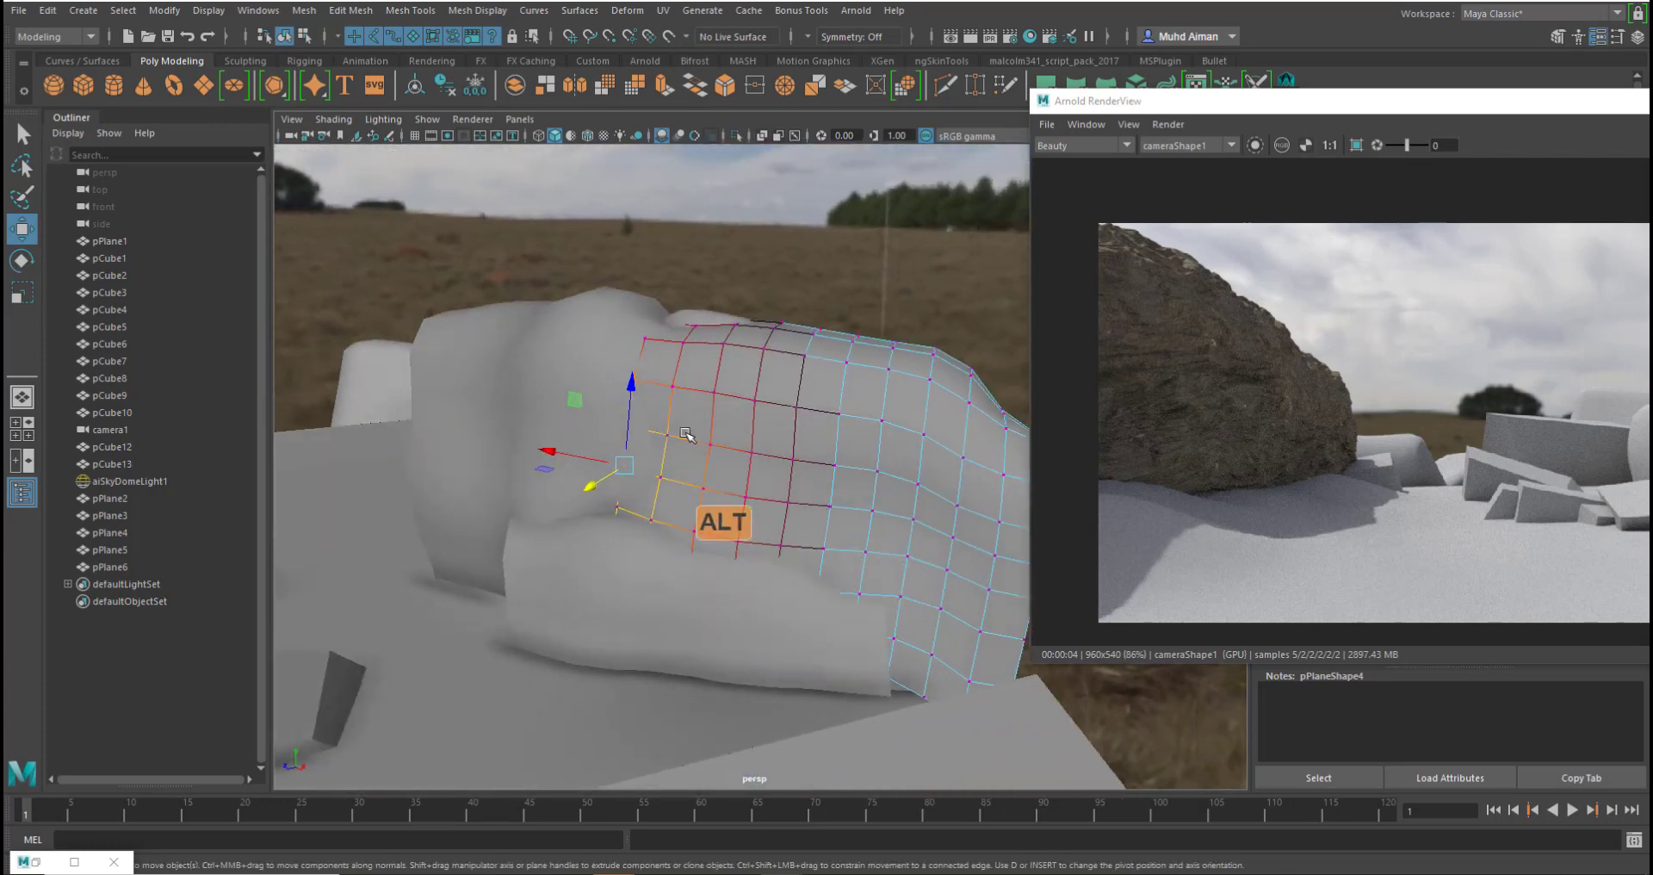
right_drag(688, 430, 765, 384)
- Duplicate the lower ledge piece and move the copy along the wall to the ledge's far end
click(594, 575)
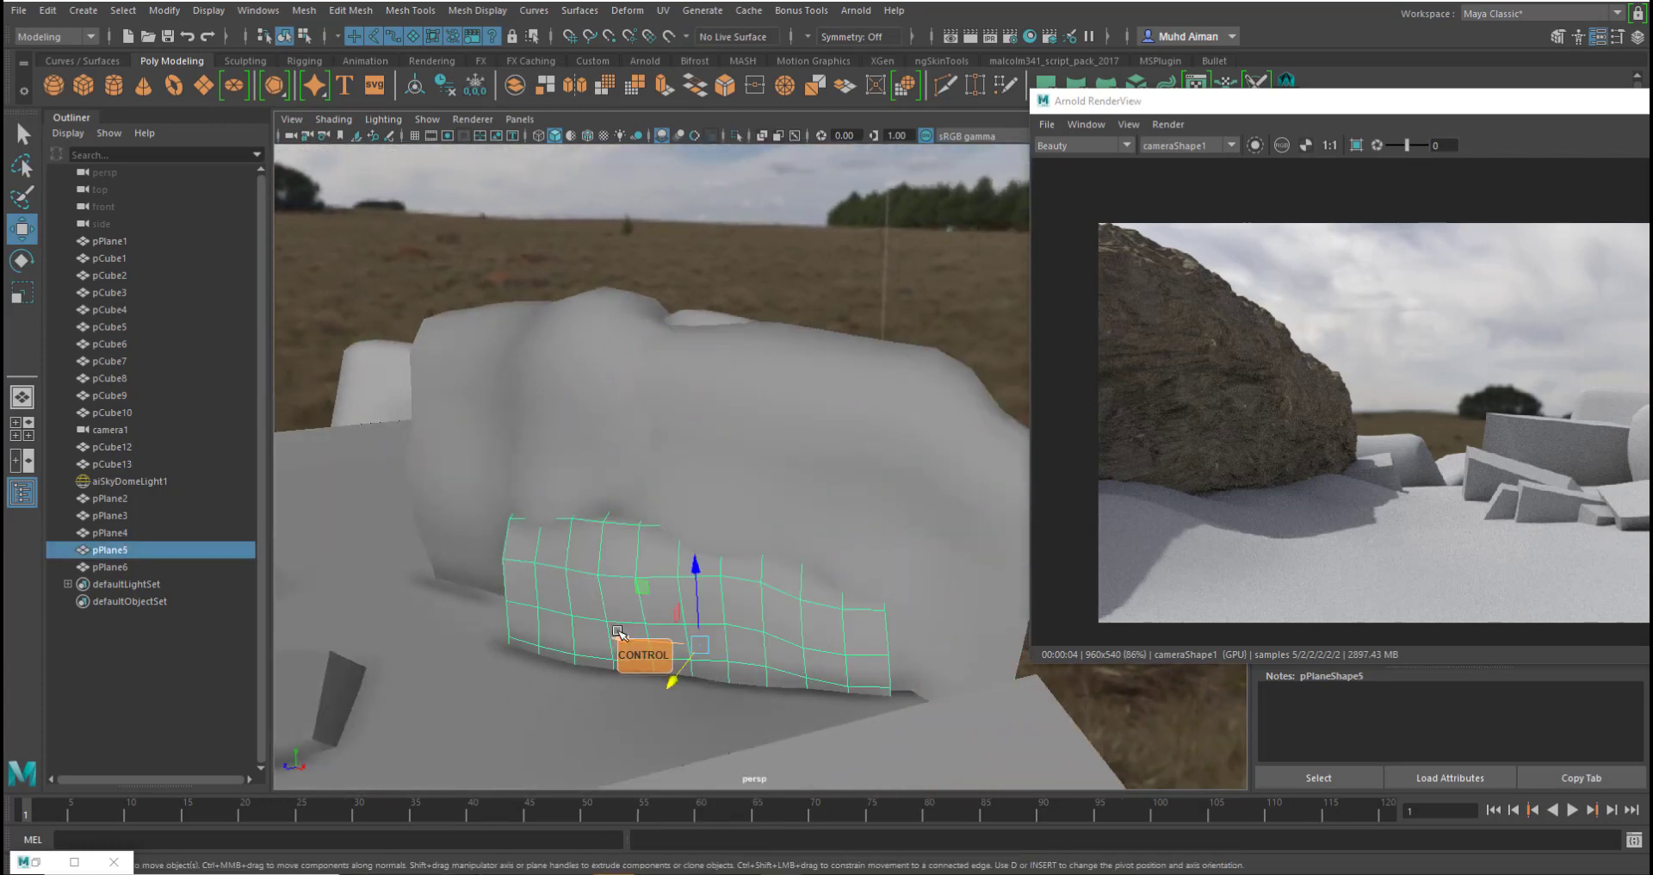
key(ctrl+d)
drag(727, 620, 467, 614)
key(e)
key(w)
key(r)
key(ctrl+z)
- Rotate the ledge copy around the wall's corner and reposition it so it continues from the original ledge
alt+drag(564, 592, 572, 622)
alt+middle_drag(600, 639, 648, 540)
key(e)
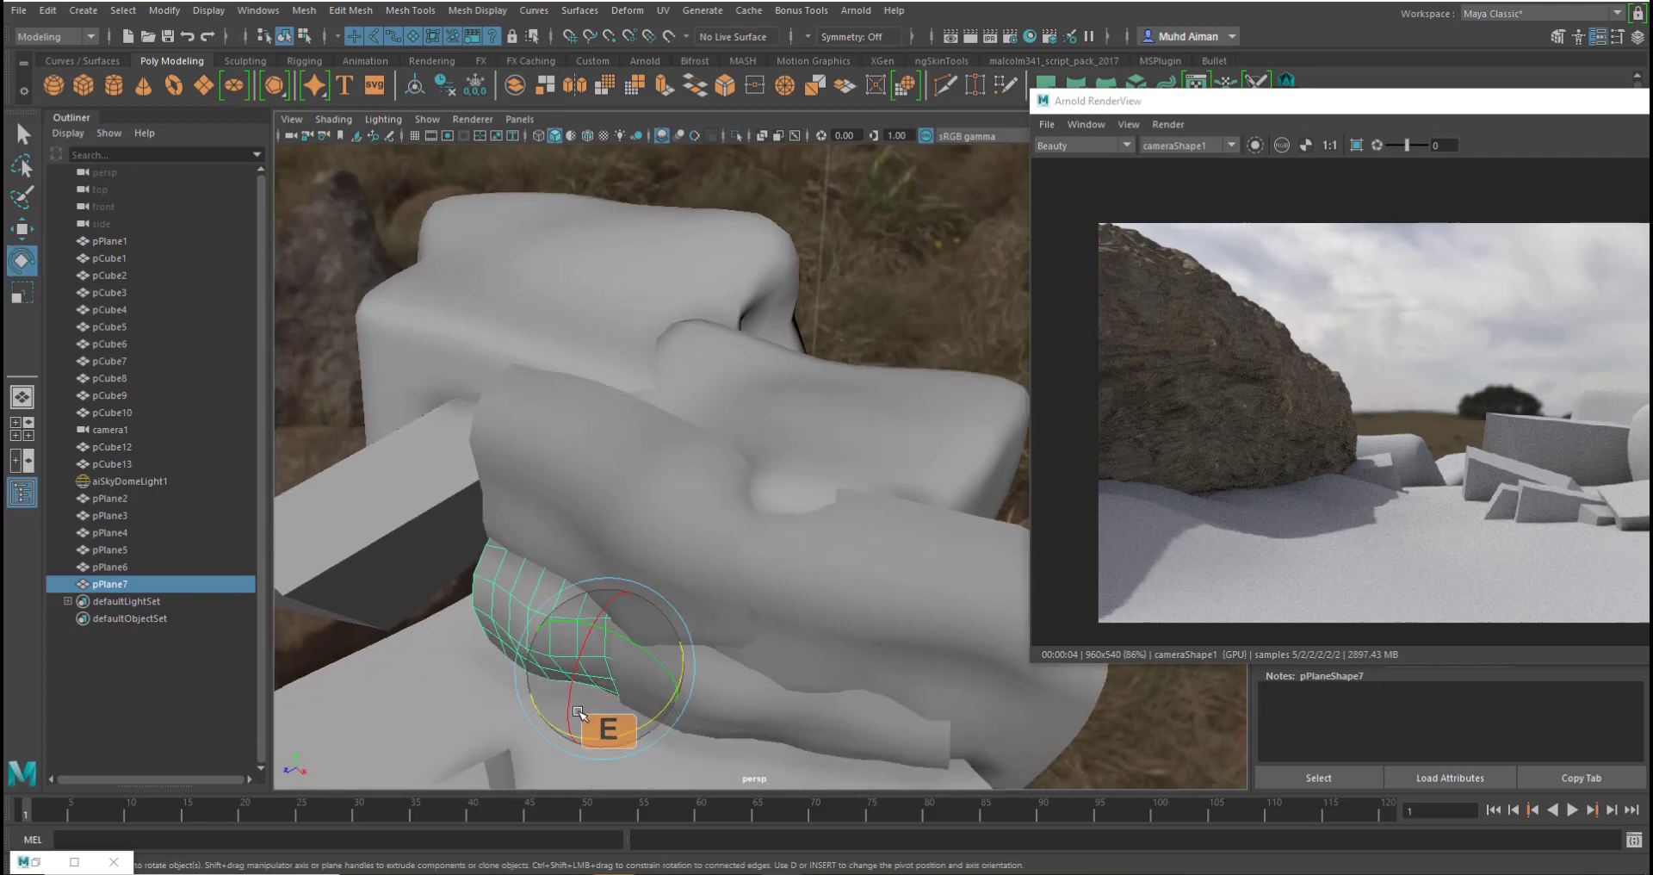
drag(578, 713, 608, 739)
key(w)
key(e)
alt+drag(661, 561, 627, 512)
key(w)
drag(510, 430, 520, 473)
- Lower the original ledge's end corner and upper vertices, pull the corner forward towards the copy, and return to object mode
click(579, 469)
right_drag(574, 441, 555, 440)
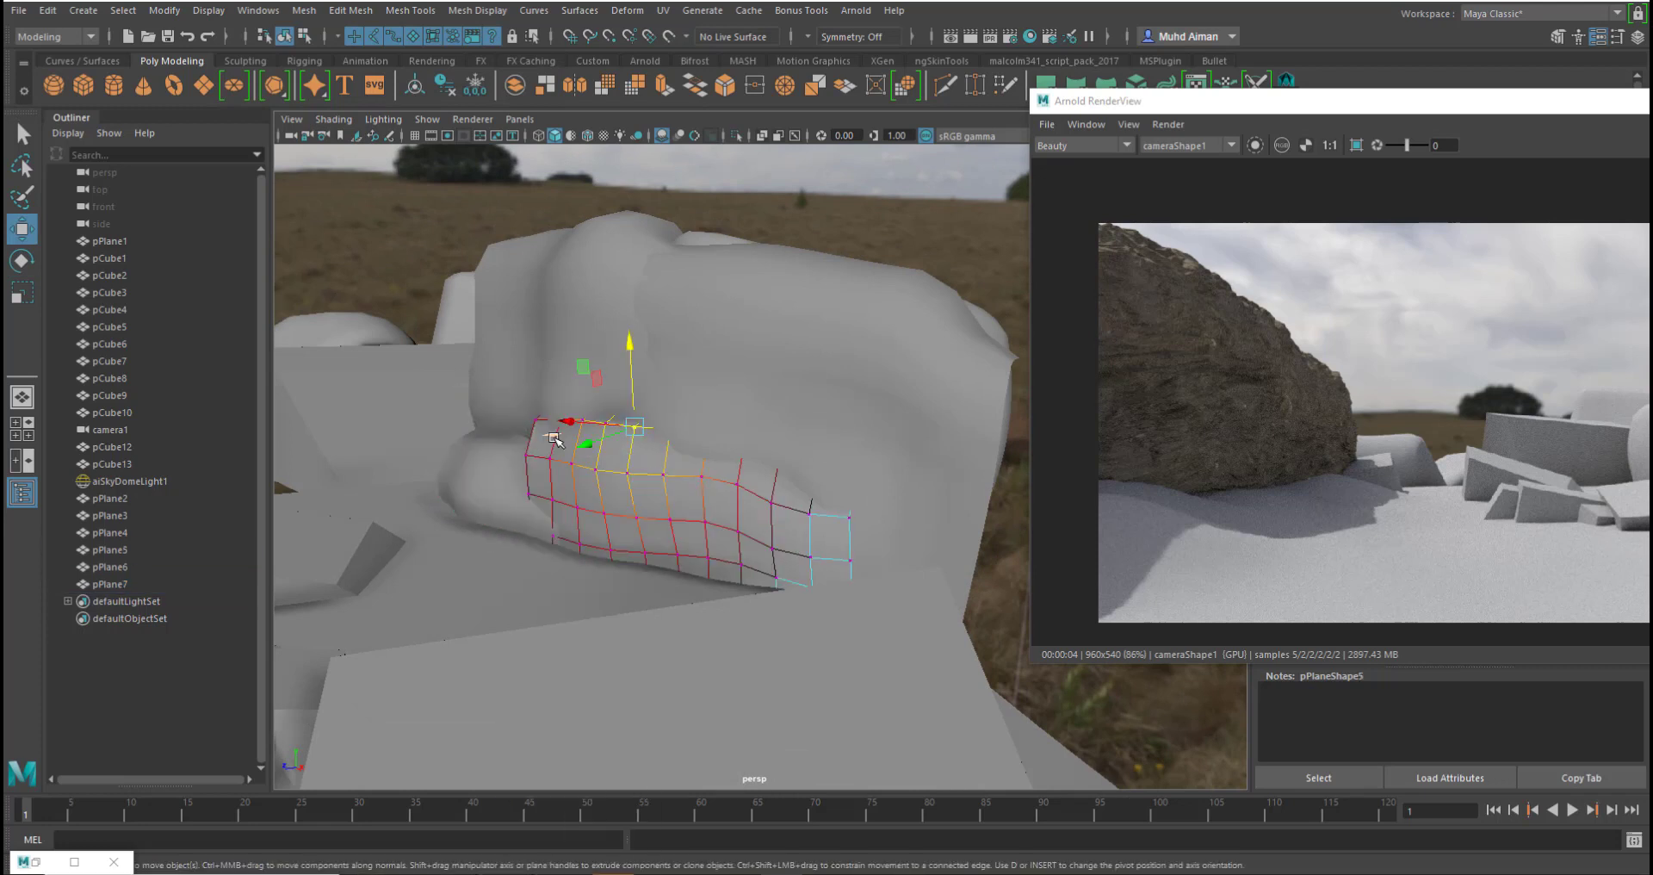
click(536, 423)
drag(530, 342, 533, 382)
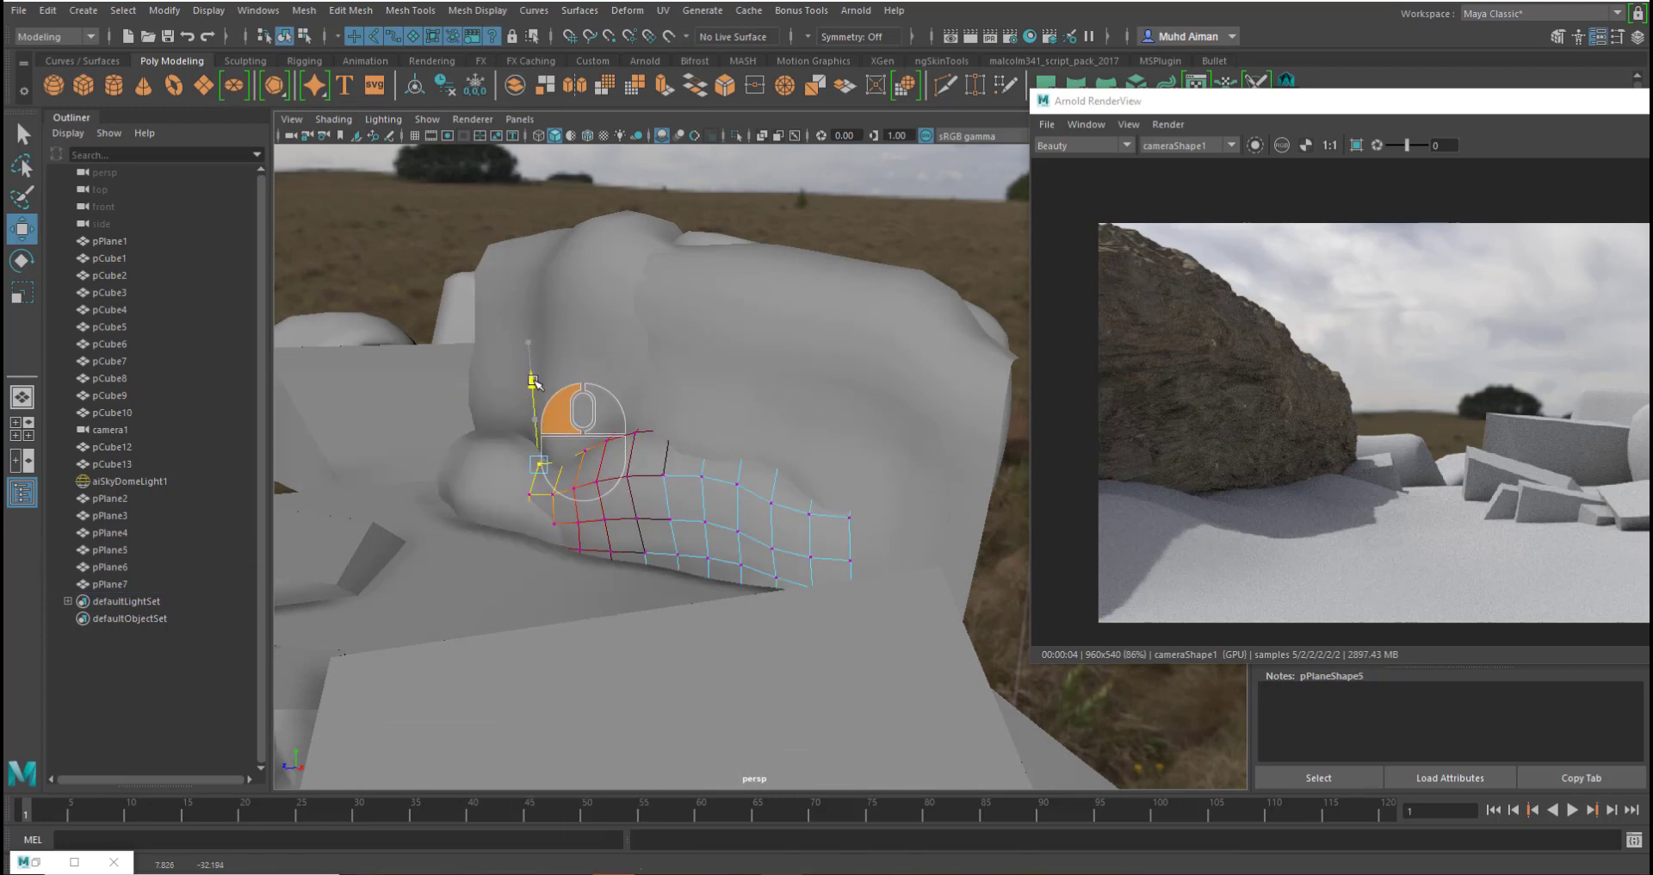
click(635, 450)
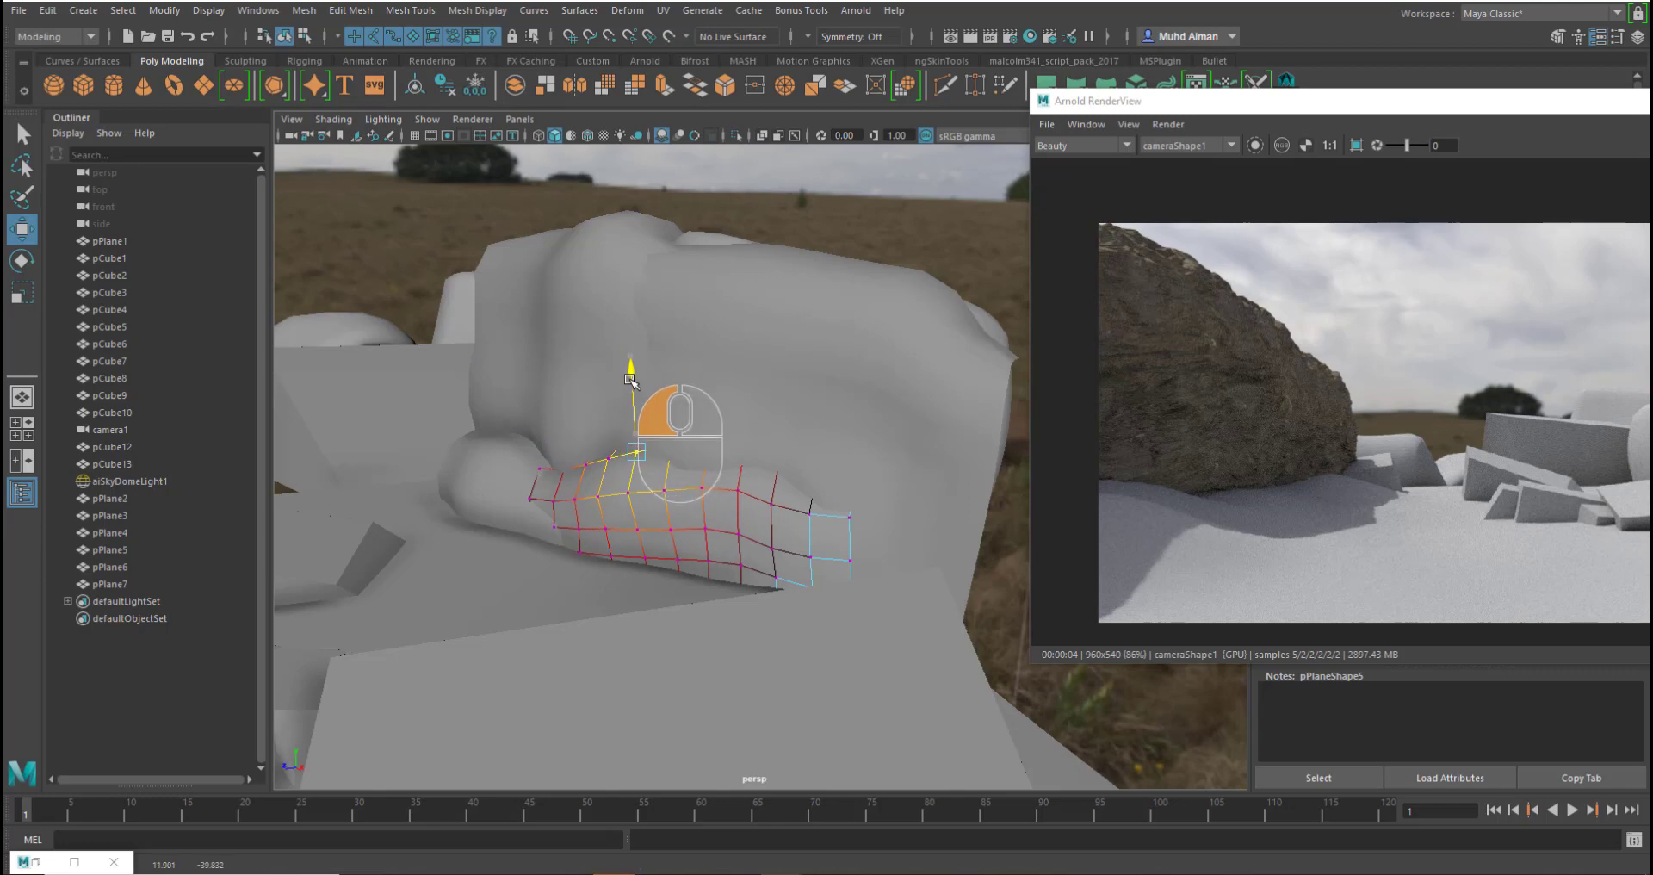
click(547, 478)
drag(473, 496, 478, 493)
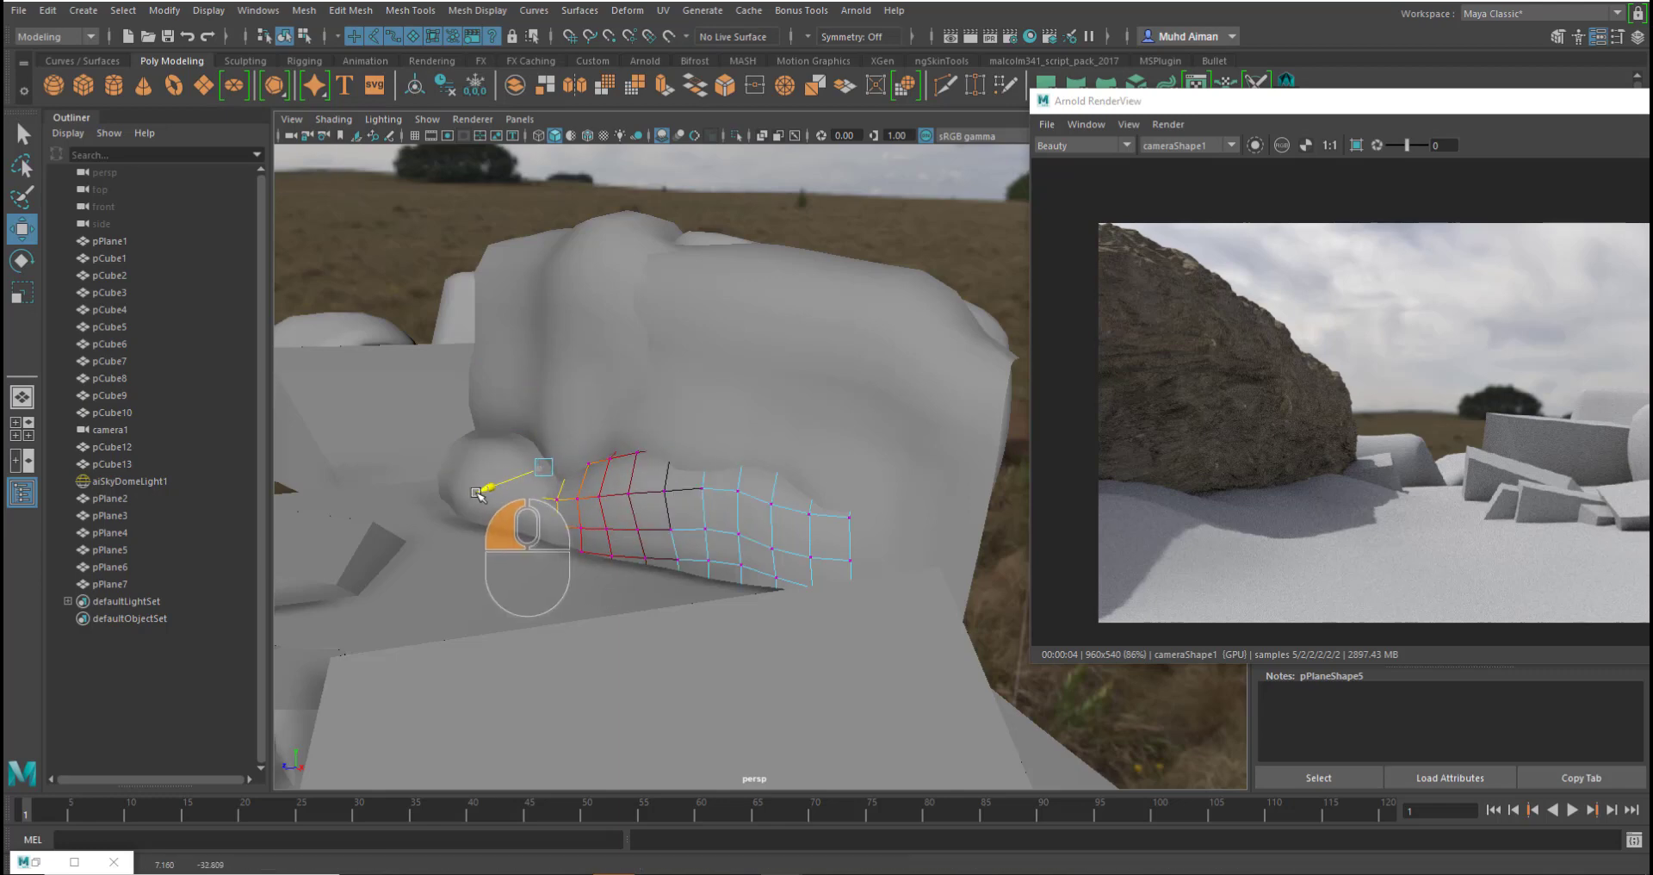
right_drag(644, 481, 723, 372)
- Delete the two original rock blocks behind the cliff planes, pCube7 and pCube9
alt+drag(844, 598, 682, 537)
click(403, 563)
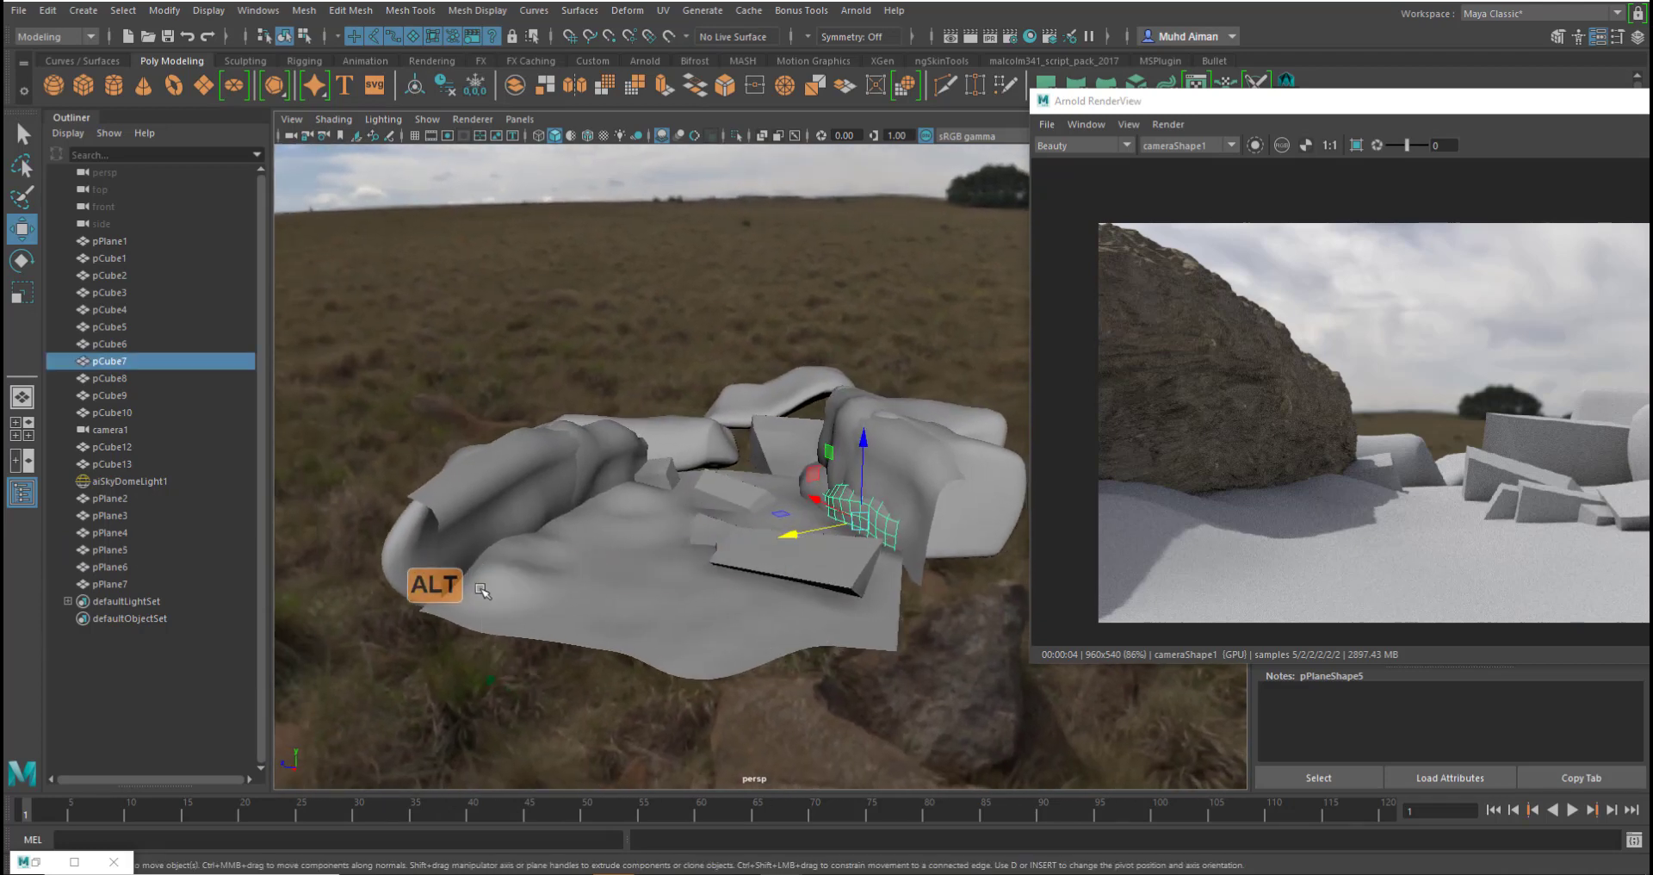
alt+drag(500, 521, 620, 556)
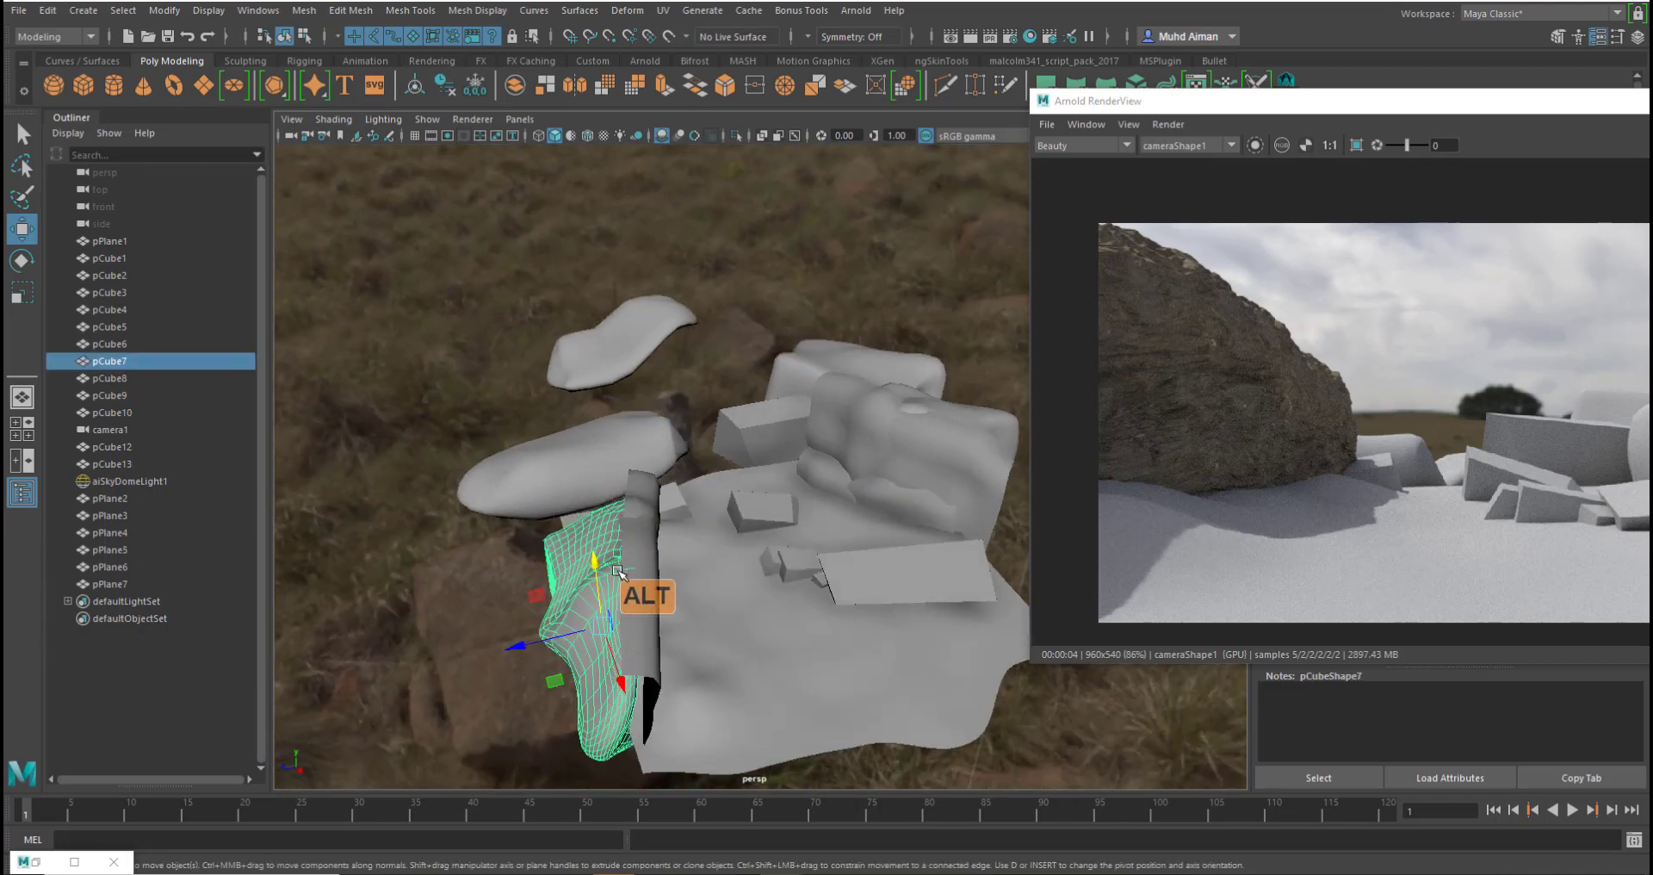
key(Delete)
alt+drag(626, 686, 746, 538)
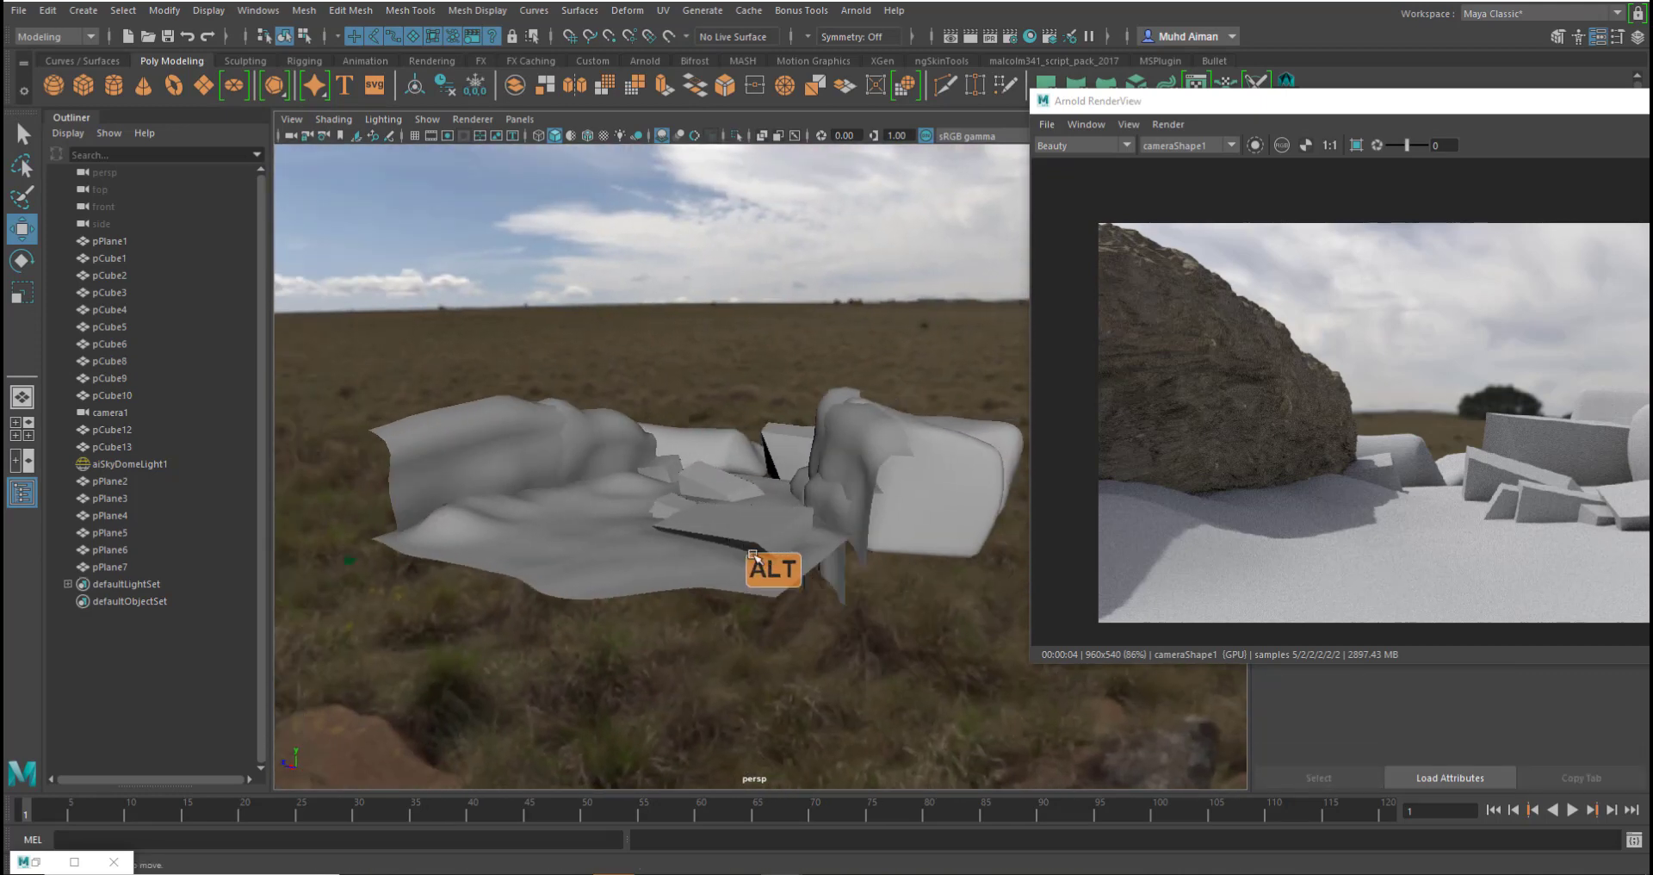
click(966, 490)
alt+drag(824, 499, 889, 516)
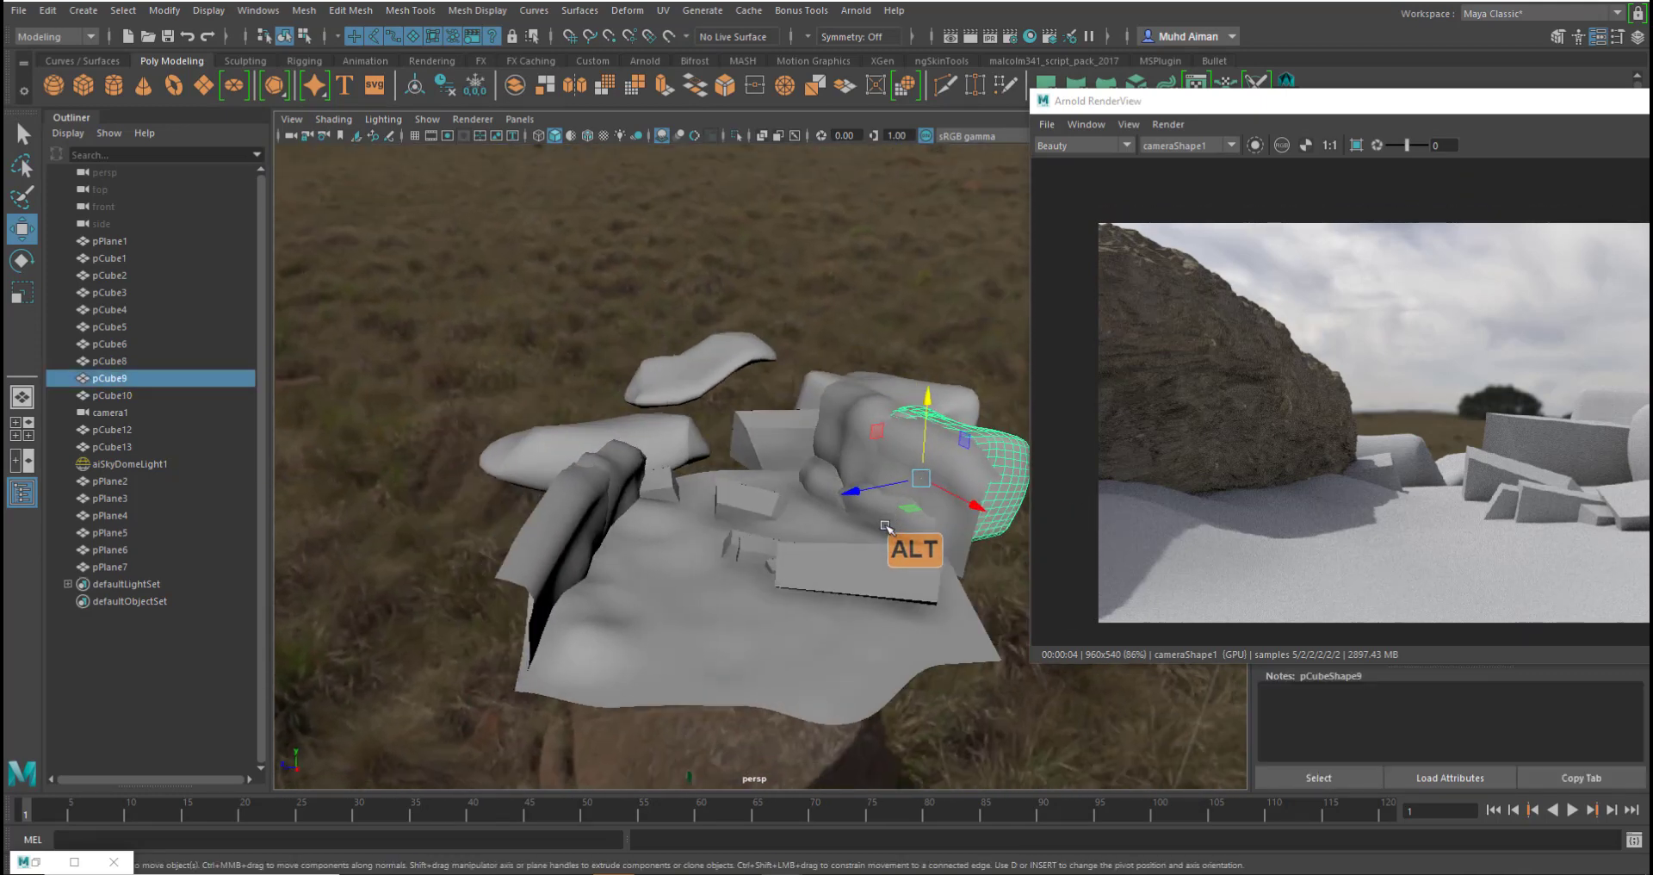
key(Delete)
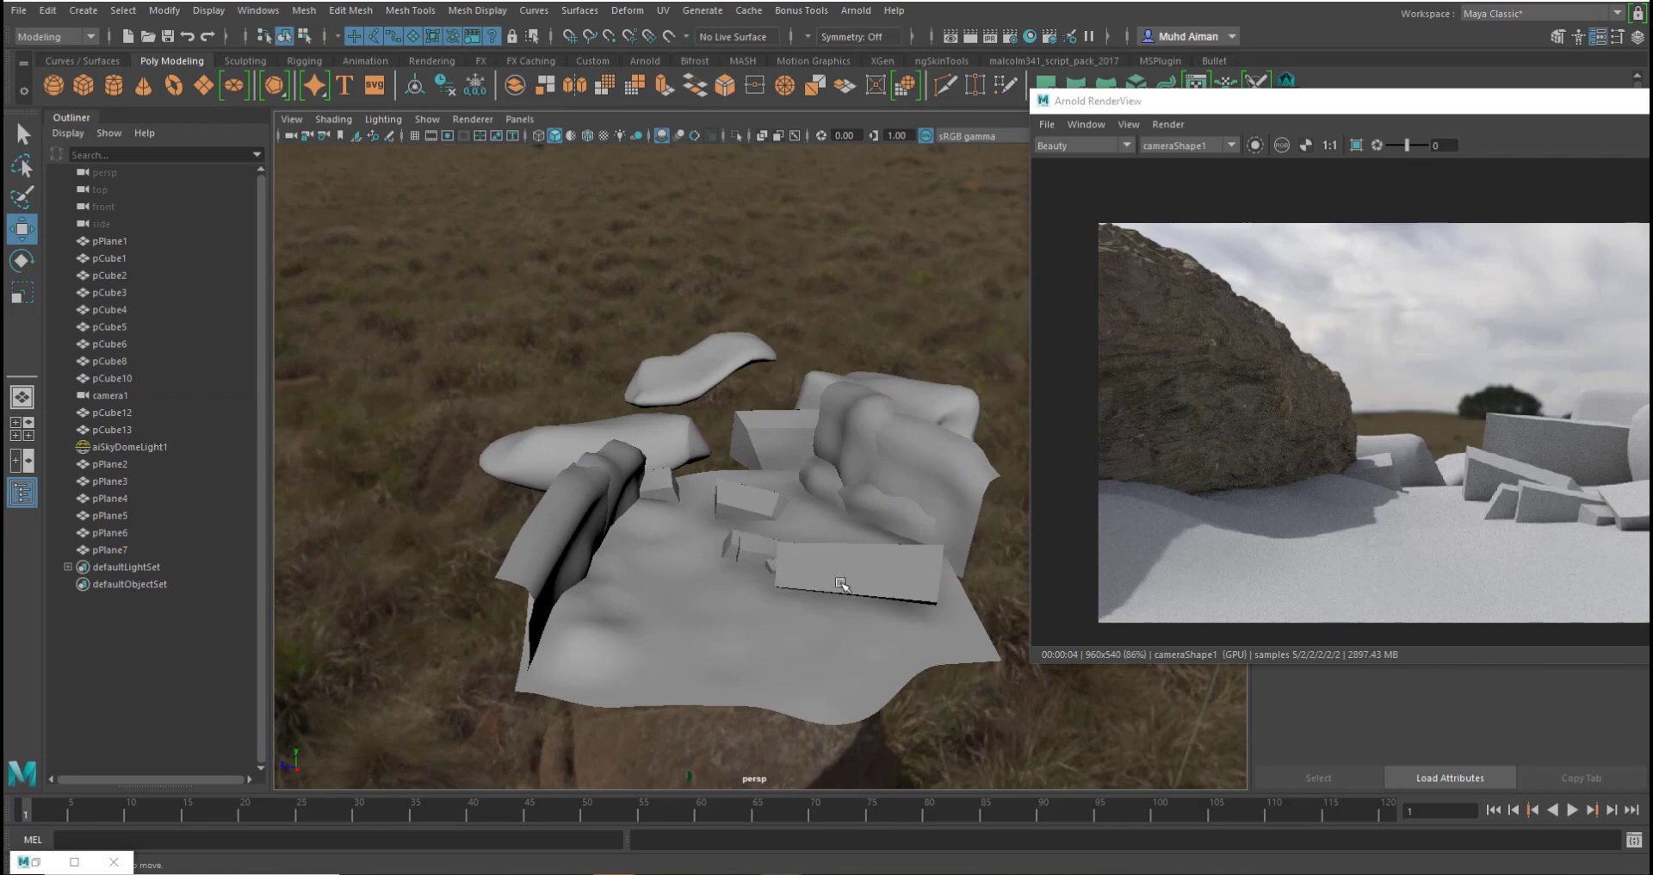
- Run an Arnold render from cameraShape1 to check the cliff planes without the rock blocks, and stop the render
alt+drag(824, 585, 783, 578)
alt+right_drag(779, 570, 823, 631)
drag(1321, 101, 991, 79)
click(1402, 124)
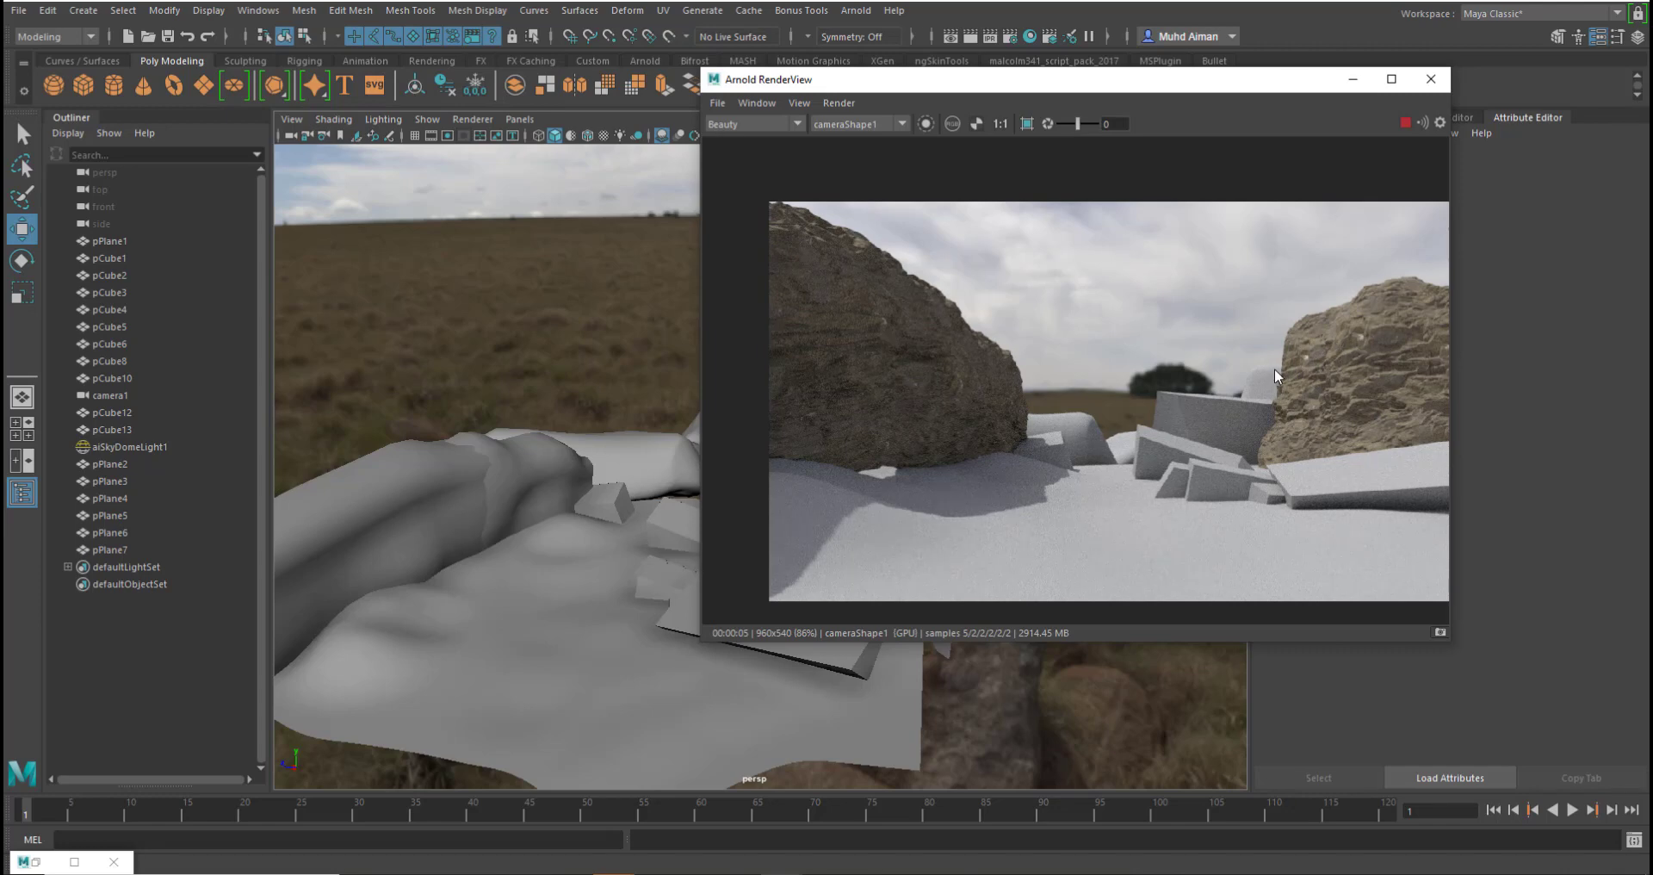
drag(1071, 91, 1185, 215)
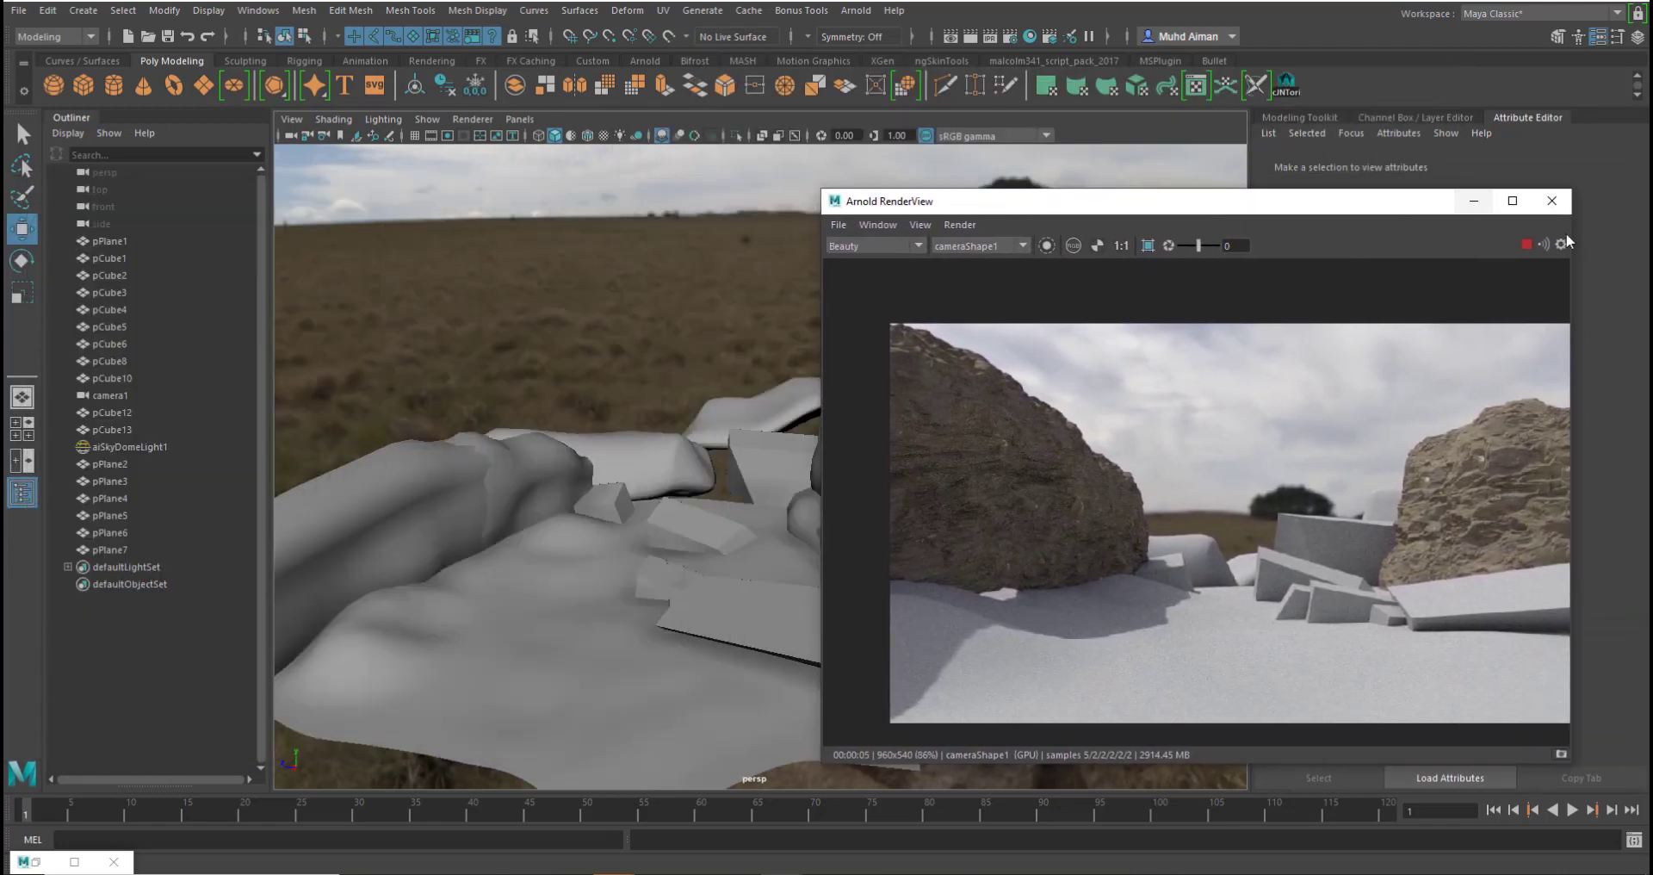
click(1530, 244)
drag(973, 191, 1201, 208)
- Select the upper wall copy at the inner end of the rock and rotate it more upright
click(832, 459)
alt+middle_drag(835, 465, 772, 487)
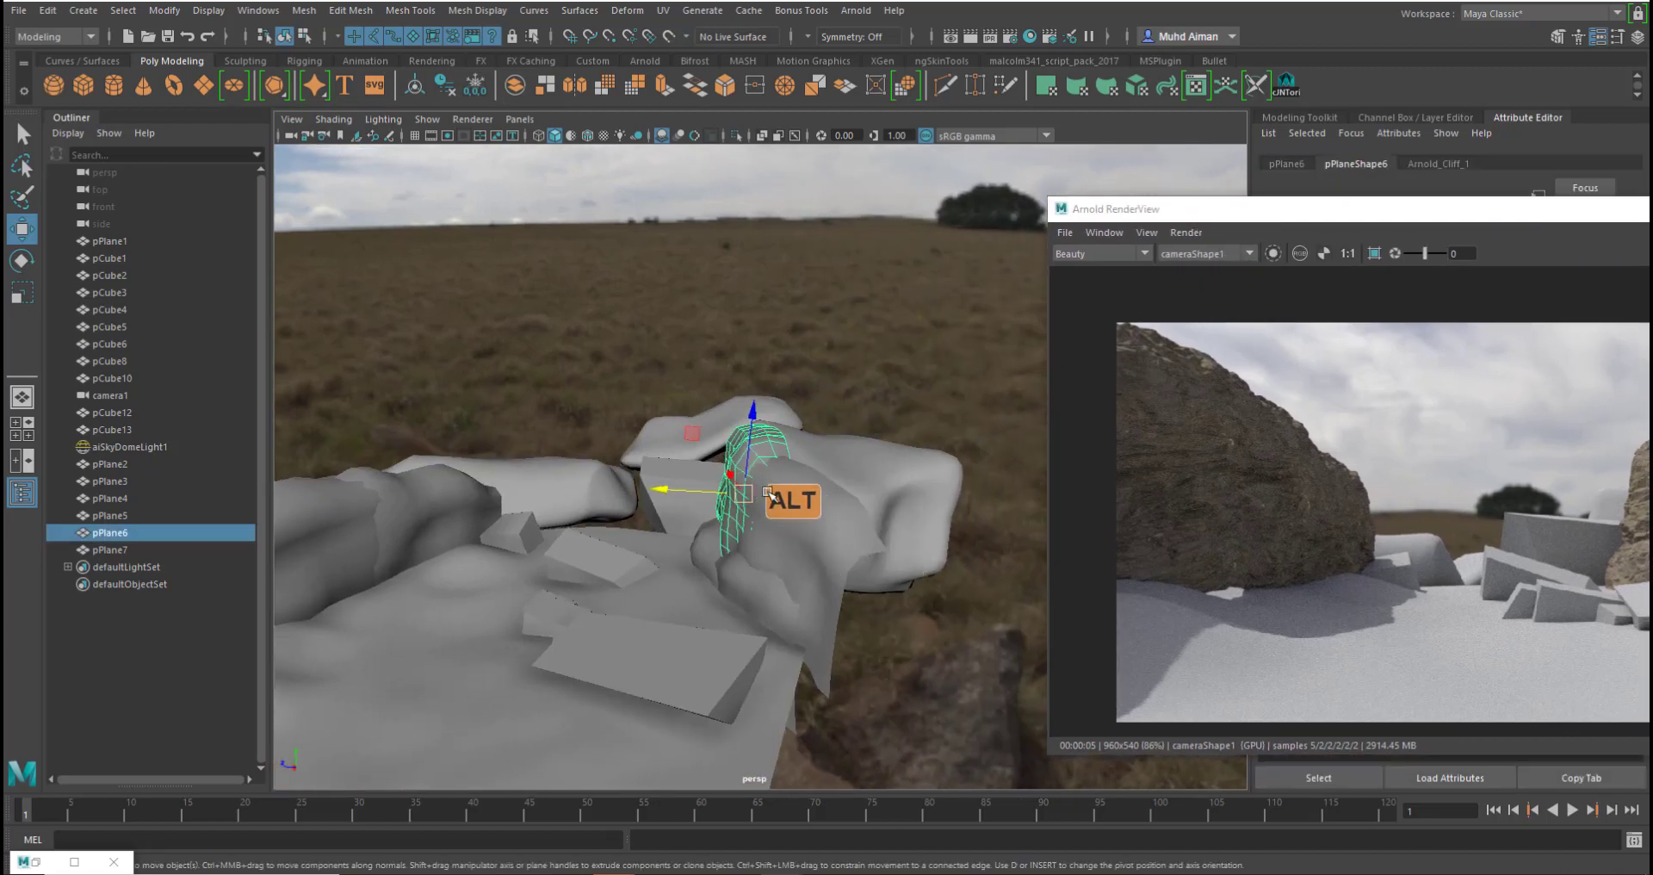
alt+scroll(777, 498, up, 3)
key(e)
drag(742, 473, 778, 561)
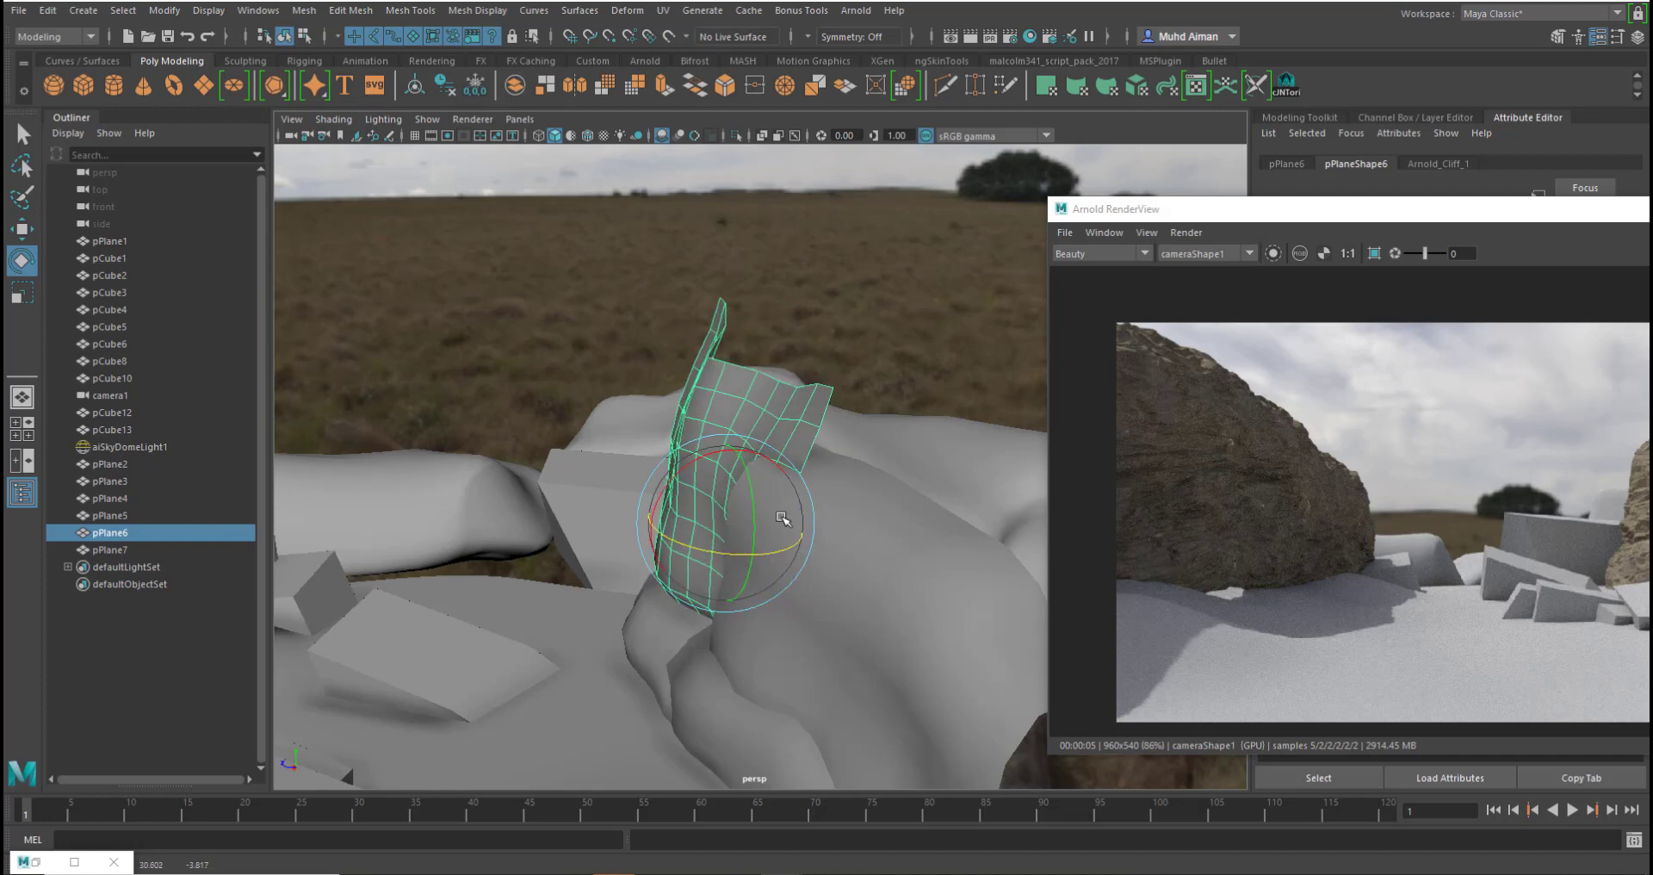
- Try to rotate and lower the upper border edges of the upright wall piece
right_drag(762, 388, 769, 349)
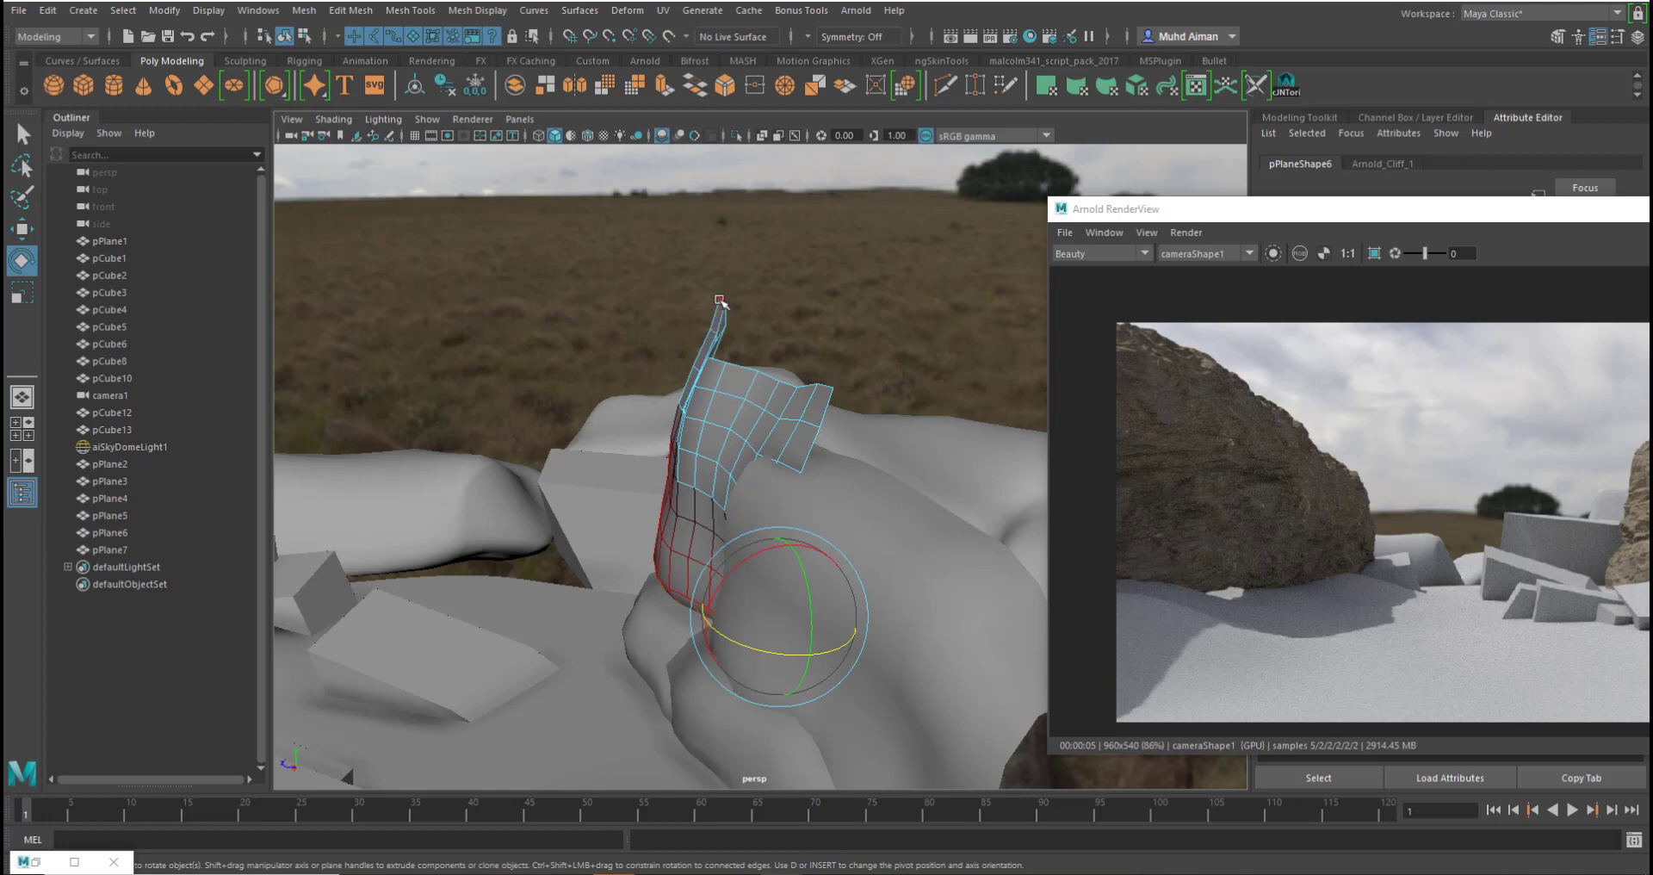
drag(719, 301, 837, 394)
shift+click(824, 387)
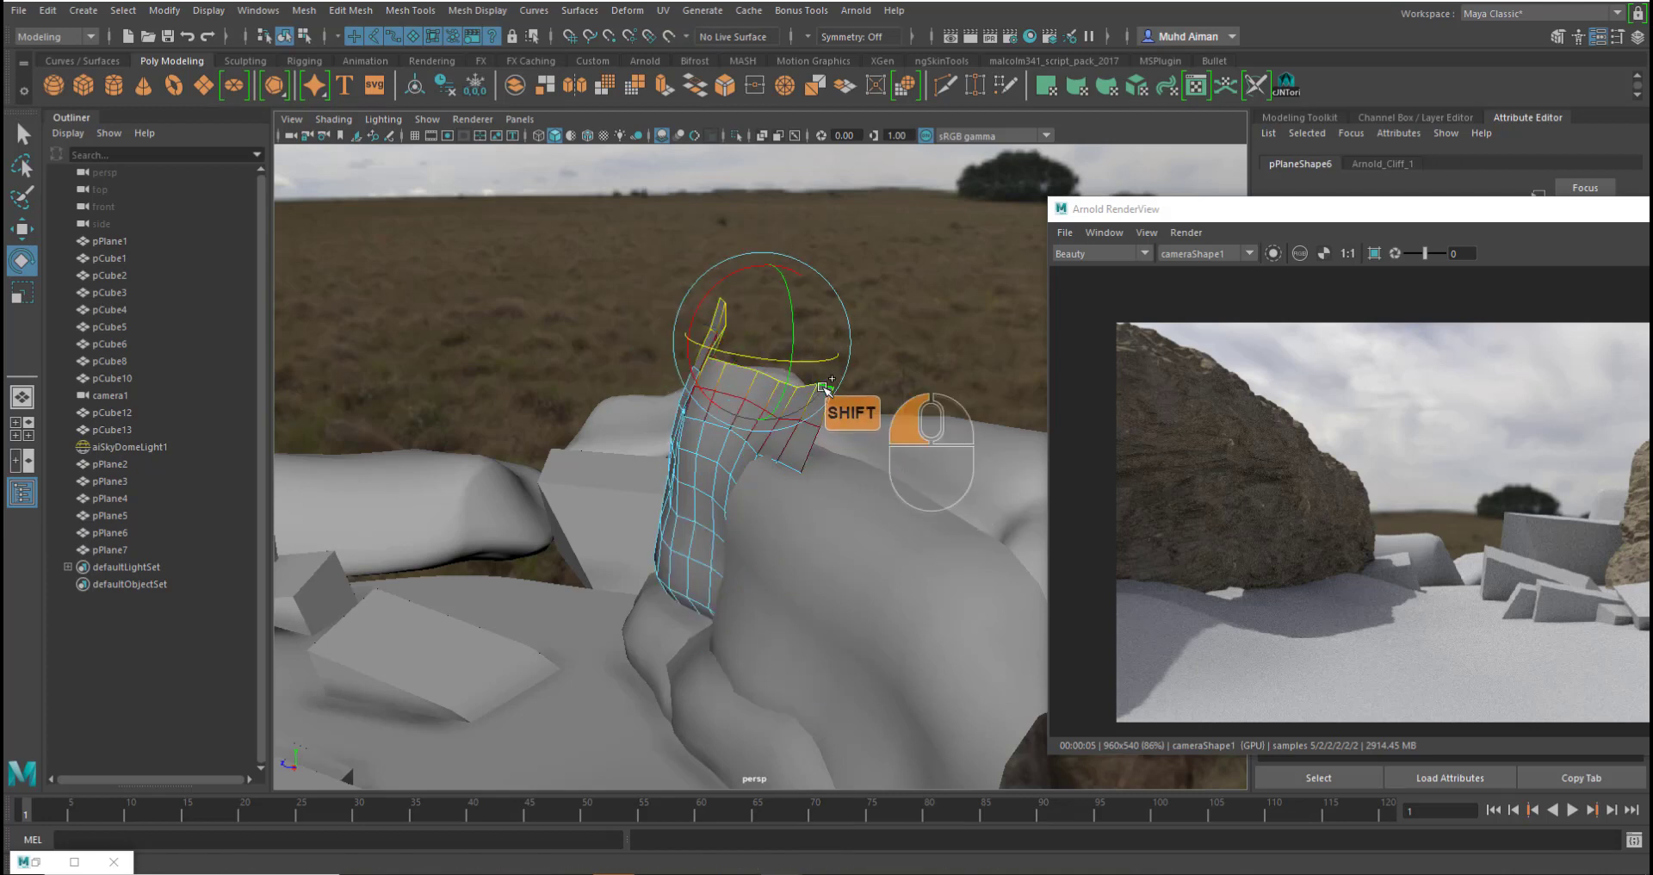
key(w)
key(e)
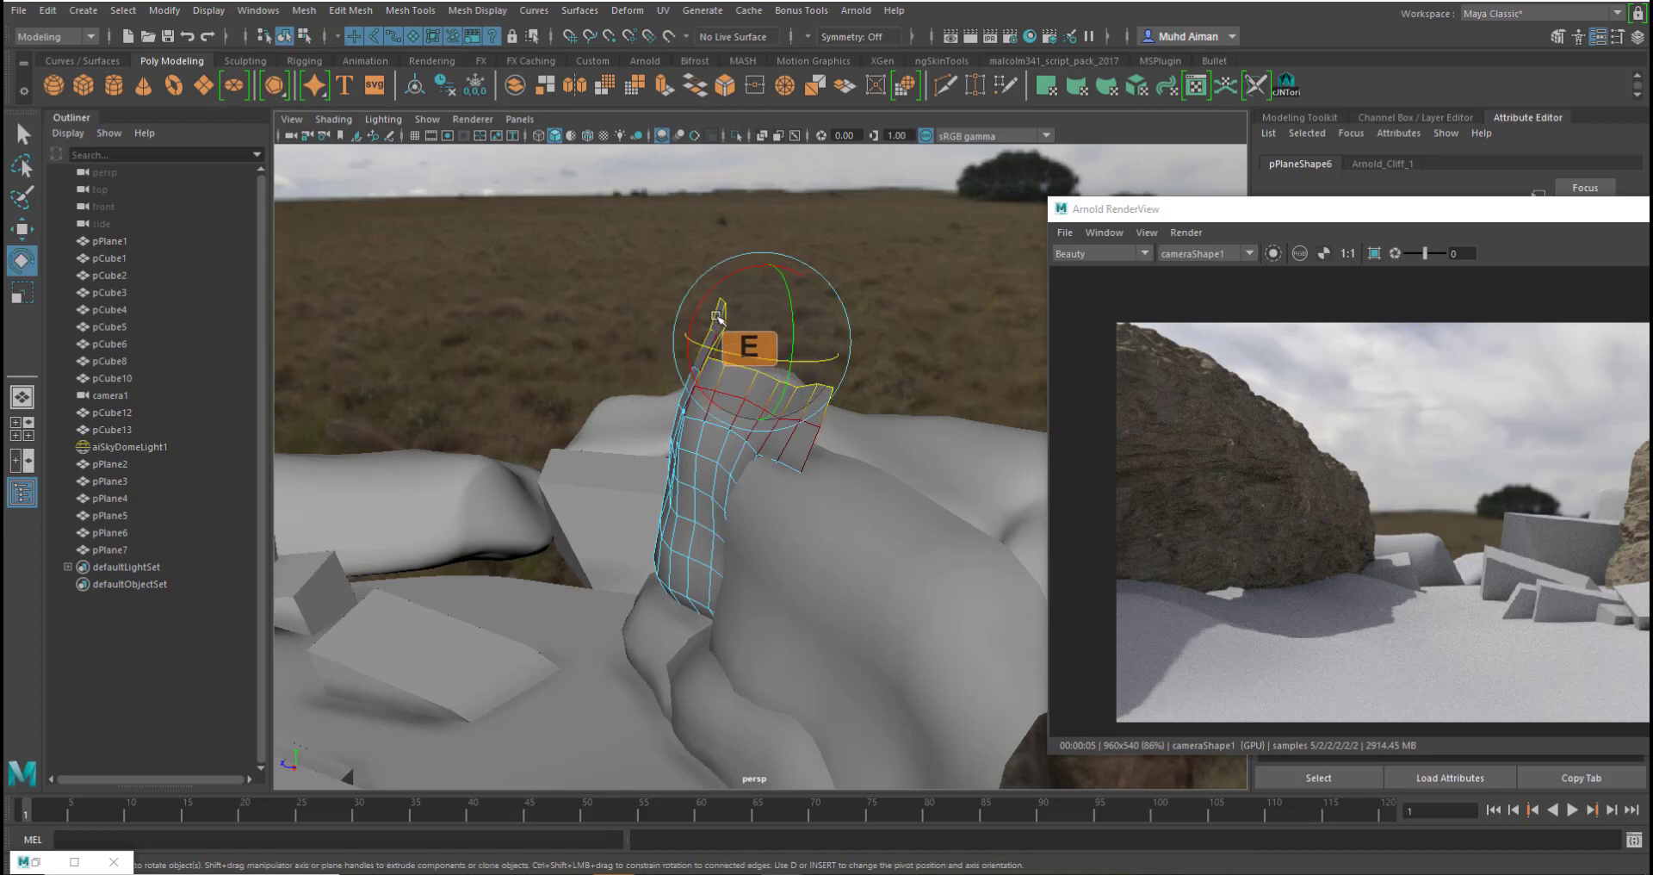
drag(704, 297, 816, 284)
key(w)
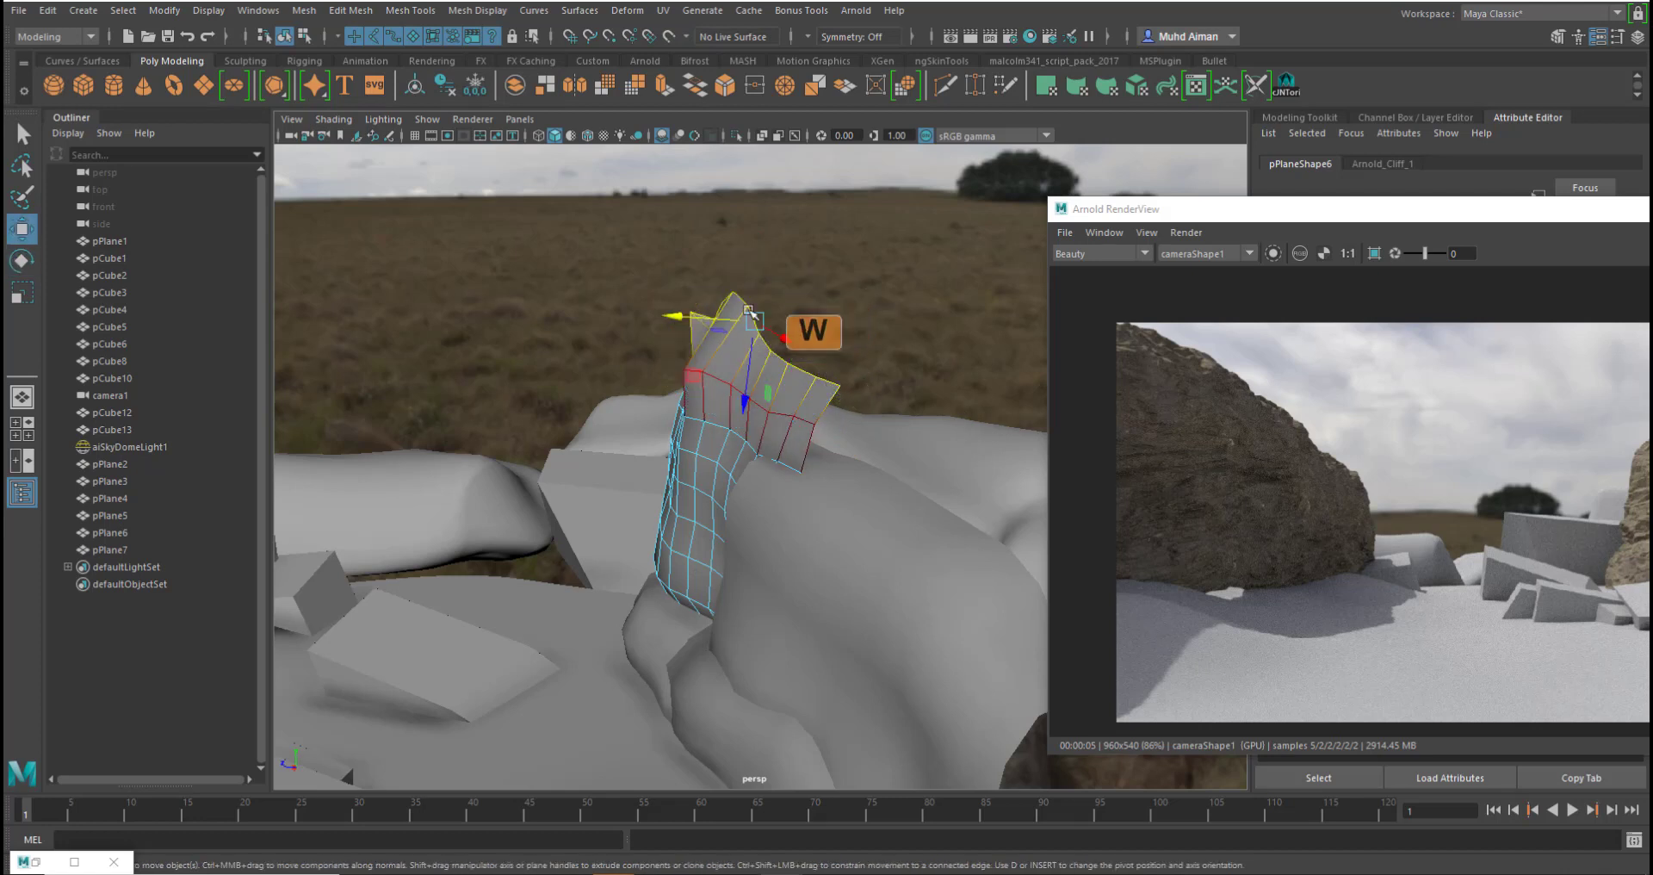
drag(750, 394, 747, 440)
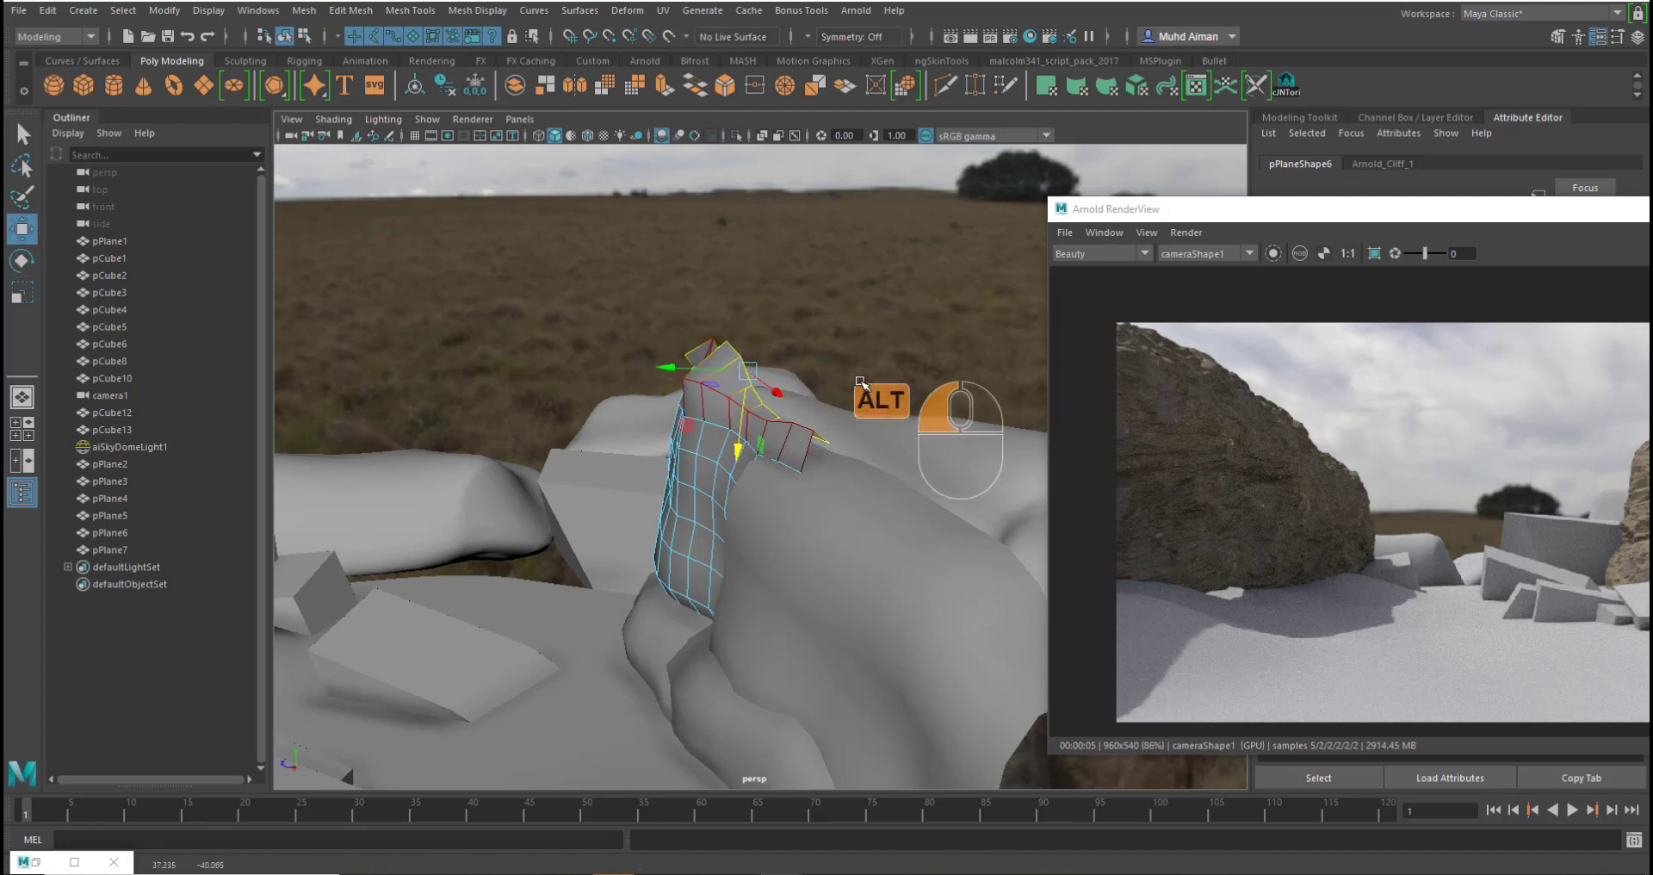
alt+drag(852, 373, 927, 382)
key(ctrl+z)
key(ctrl+z)
- Reselect the wall piece's whole upper border edge, then move and rotate it towards the top of the rock
alt+middle_drag(822, 487, 730, 489)
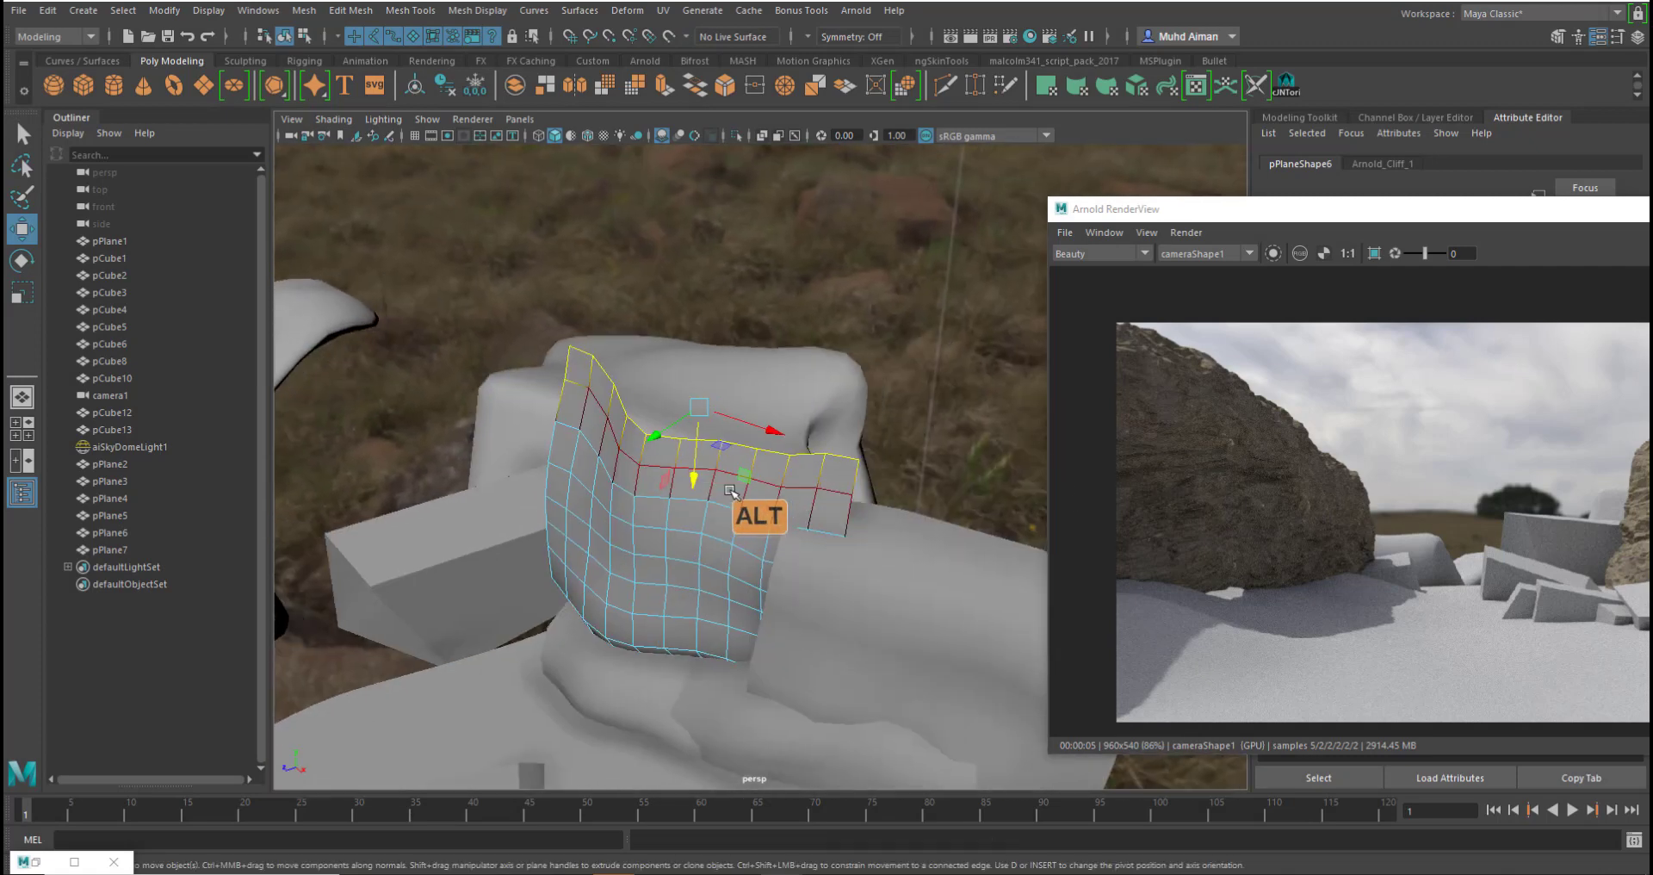
right_drag(610, 406, 596, 365)
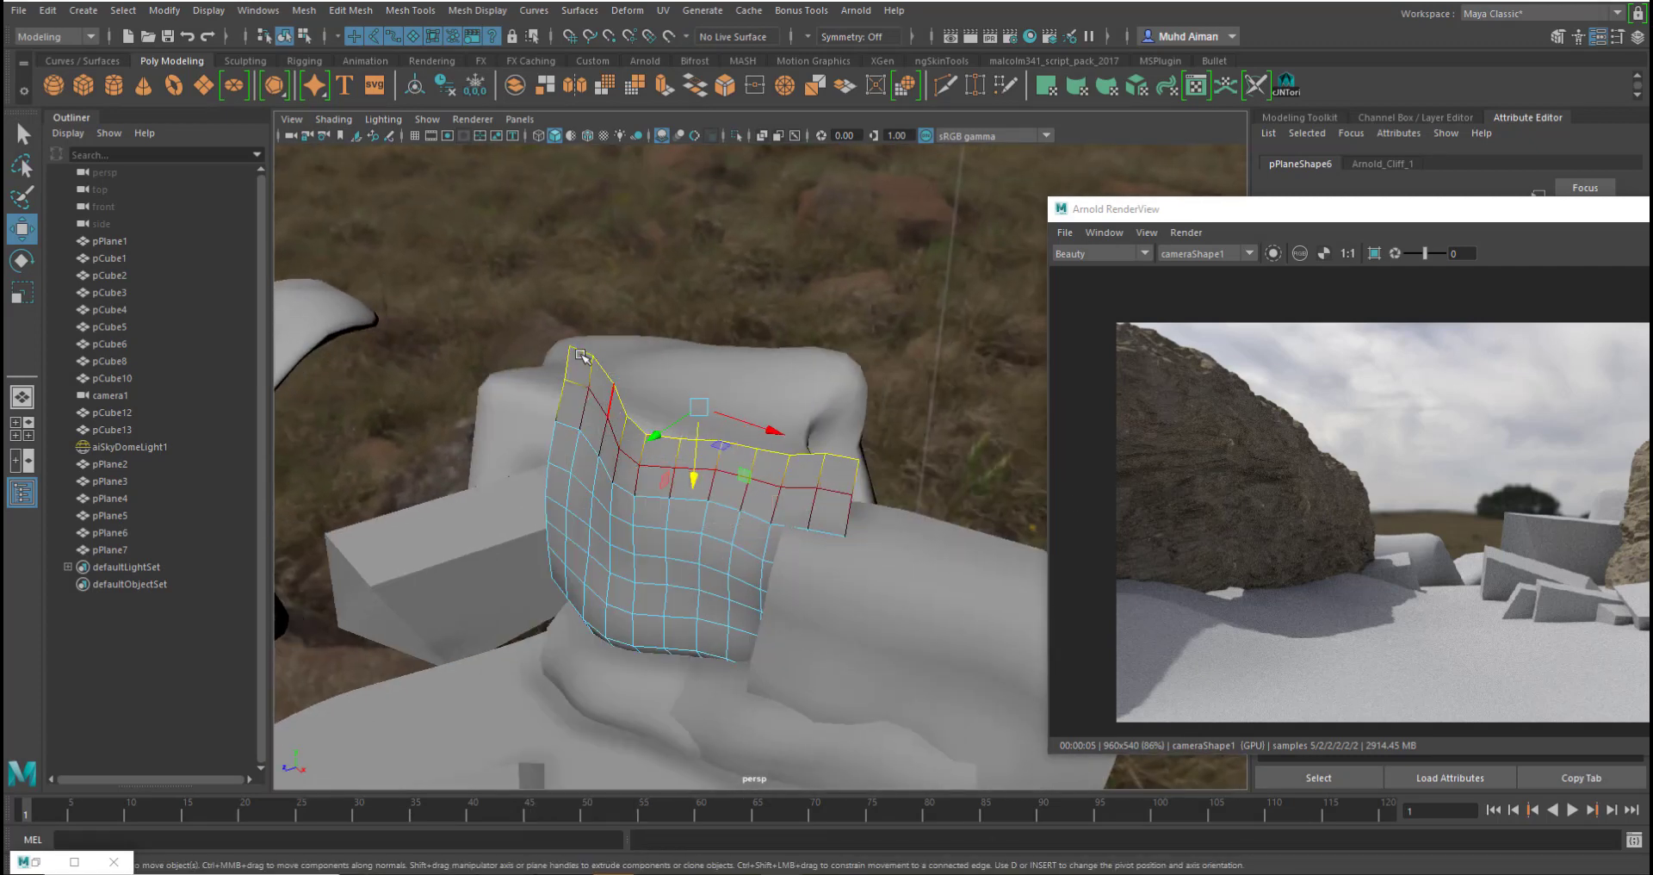
click(582, 353)
shift+double_click(844, 458)
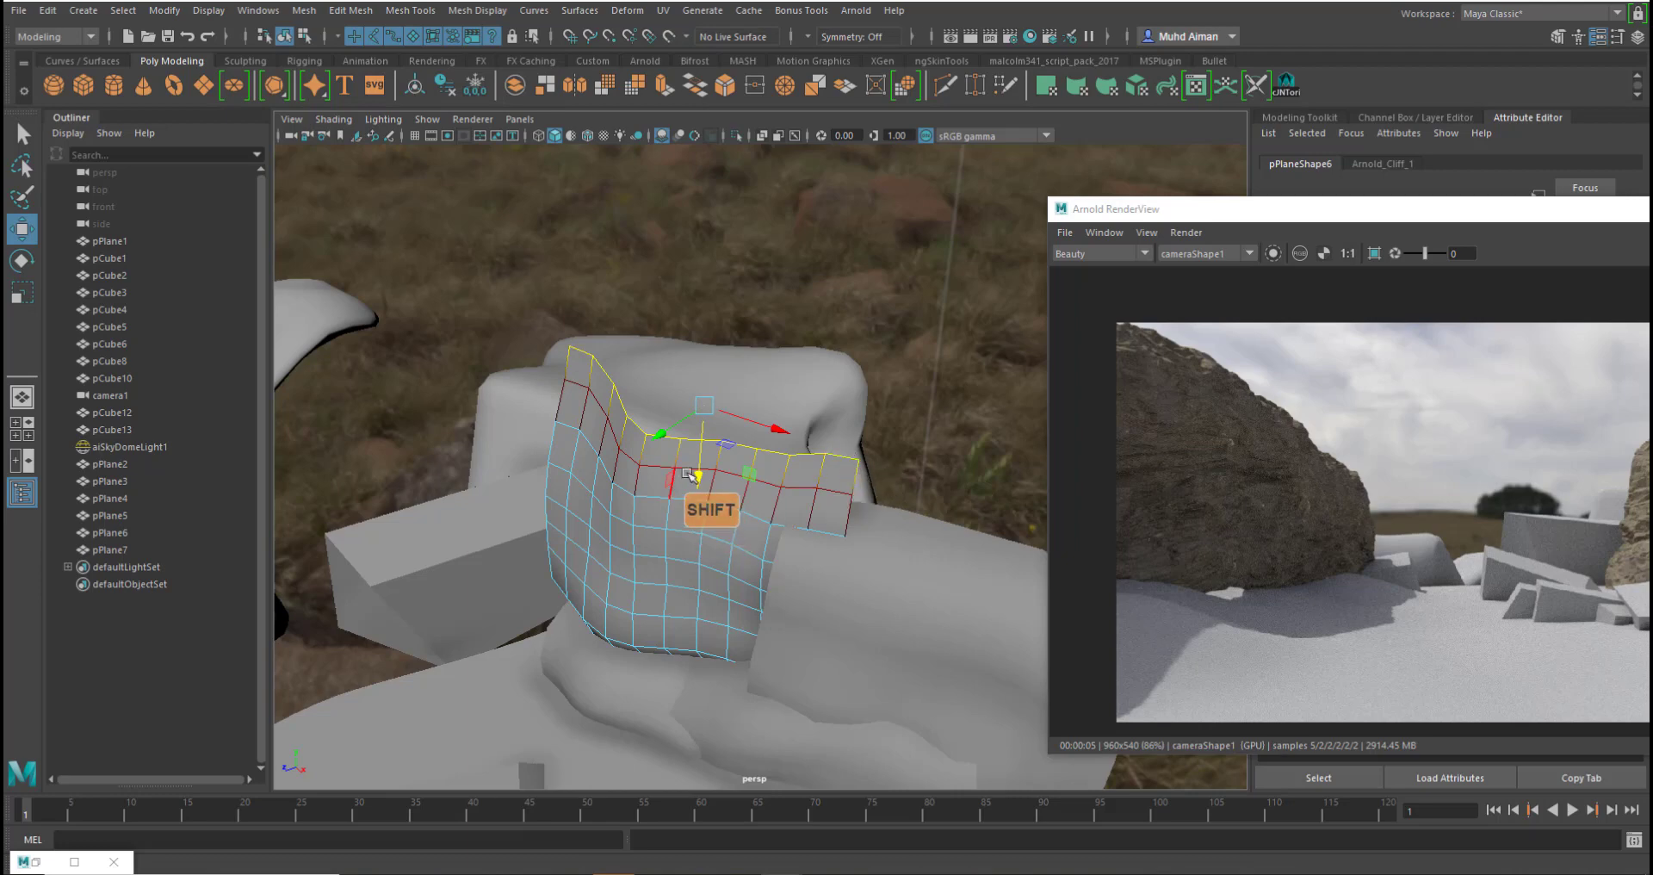
shift+drag(689, 473, 663, 463)
key(e)
drag(682, 393, 642, 433)
key(w)
- Switch to vertices and pull the wall piece's upper inner corner down to round off its top
right_click(591, 379)
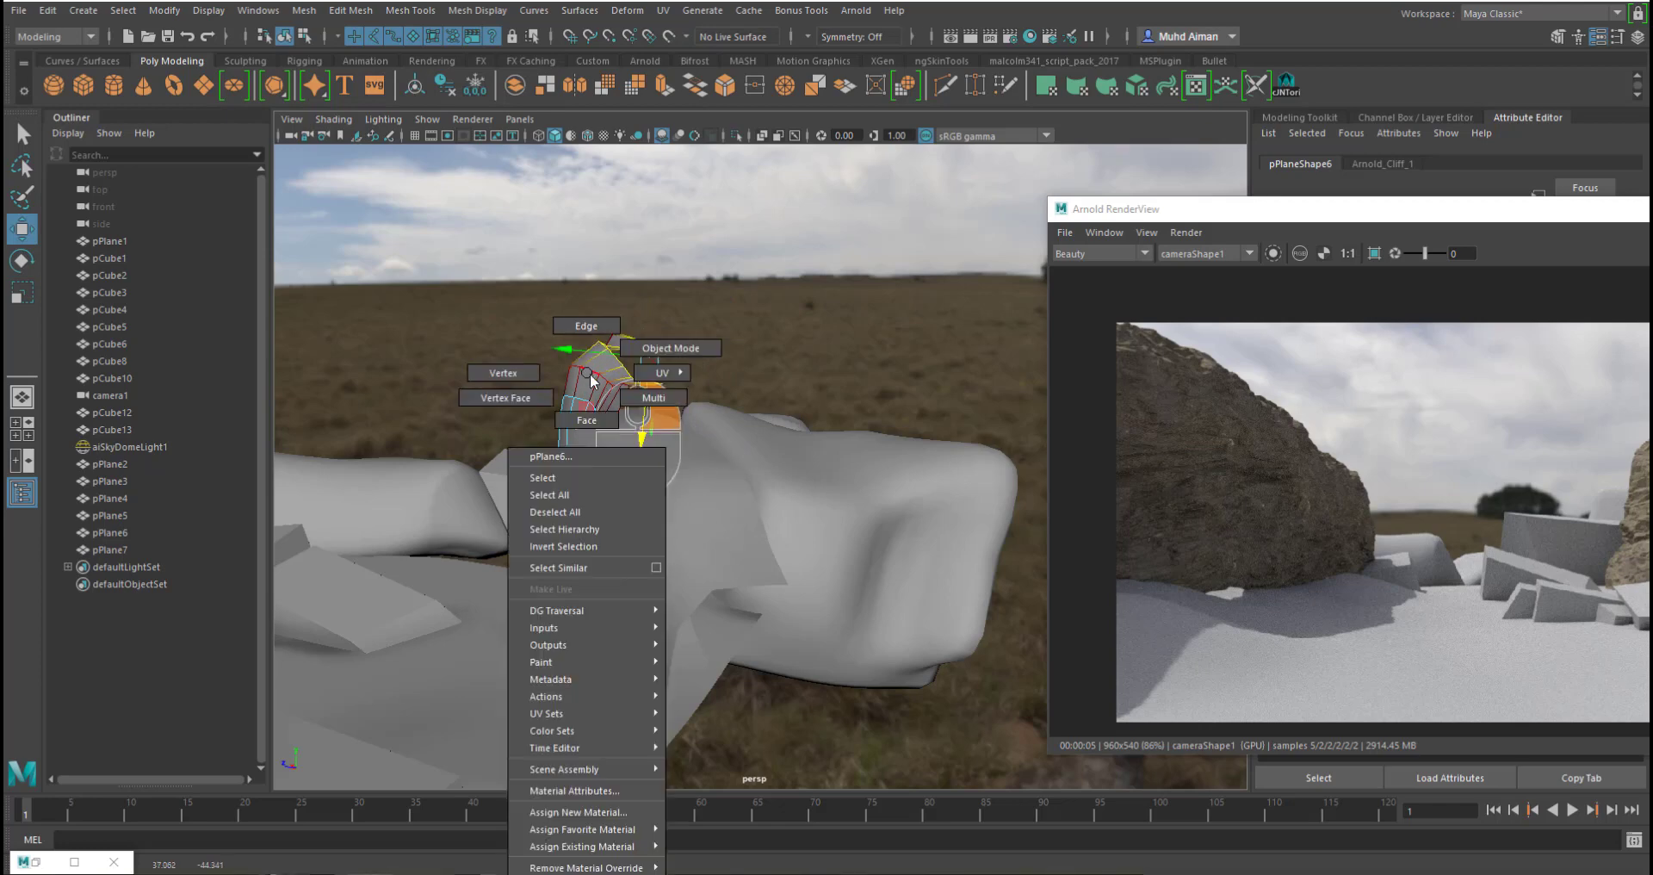
alt+drag(590, 371, 871, 345)
click(626, 364)
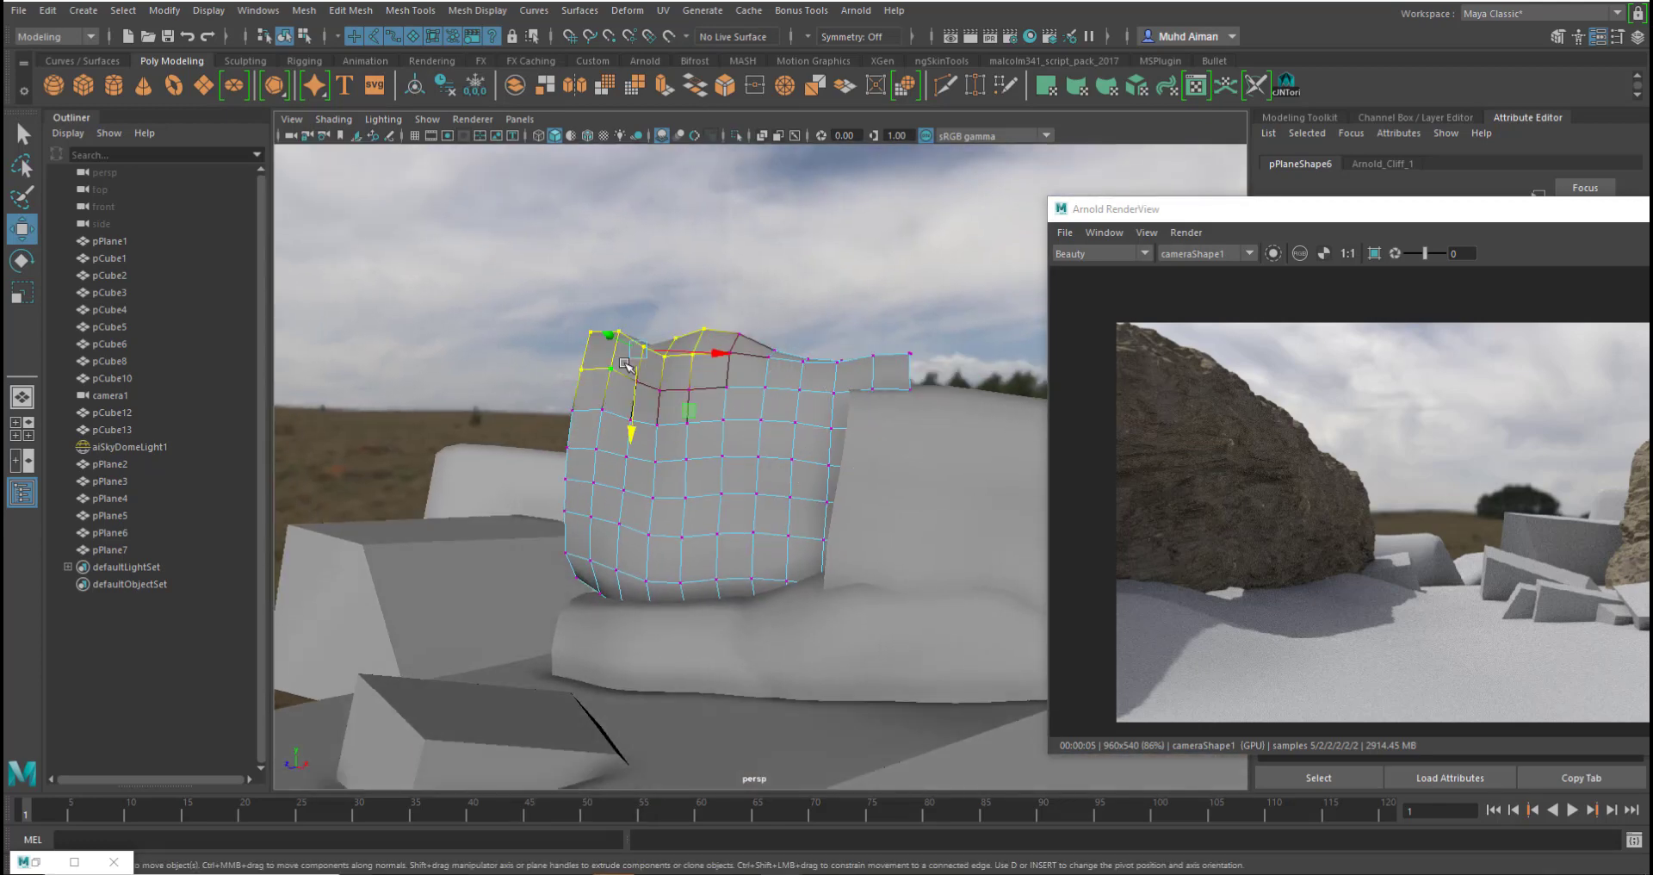
middle_drag(626, 364, 596, 389)
drag(630, 439, 633, 472)
- Adjust the wall piece's outer side vertices and lower its protruding upper corner into the neighbouring wall
alt+drag(735, 389, 532, 496)
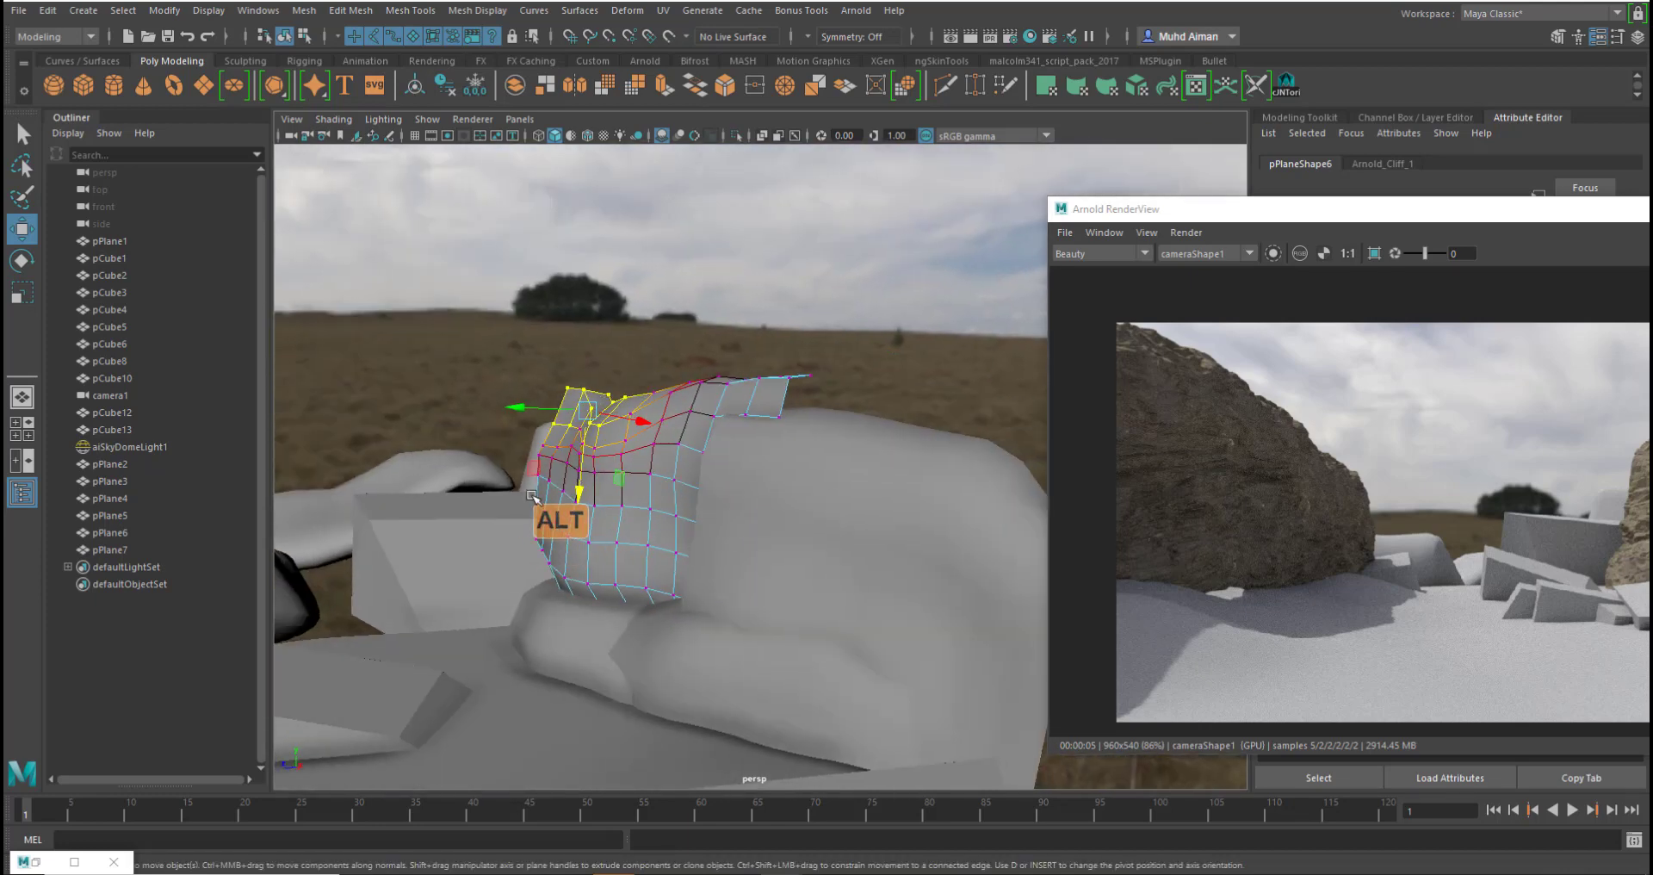
click(536, 549)
drag(521, 587, 533, 596)
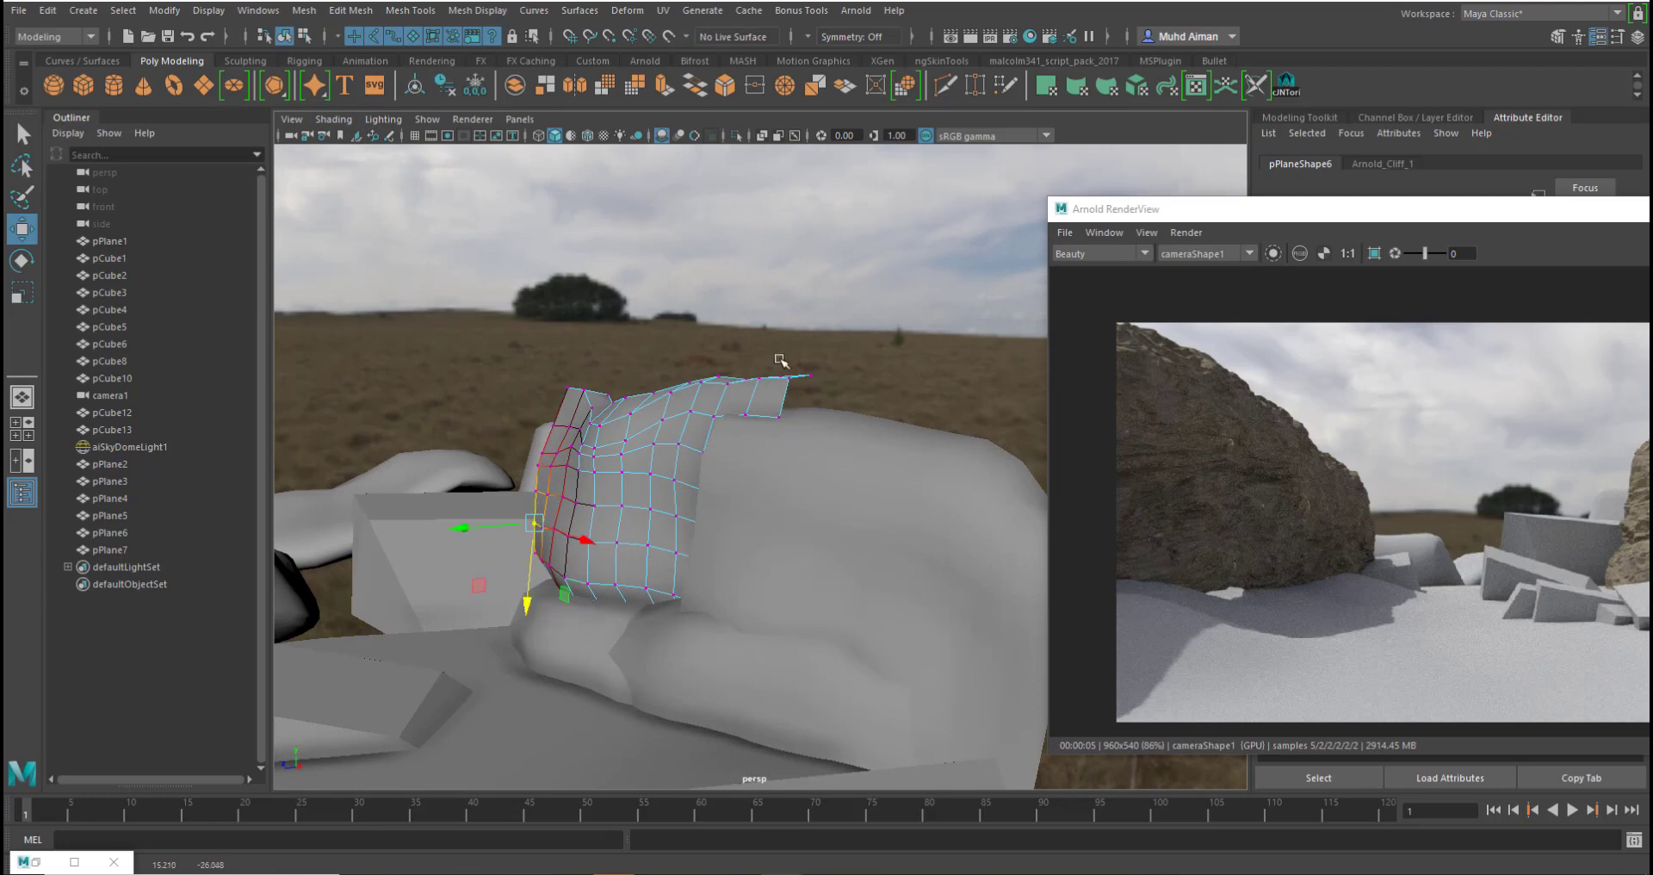
drag(780, 360, 864, 429)
drag(779, 474, 779, 530)
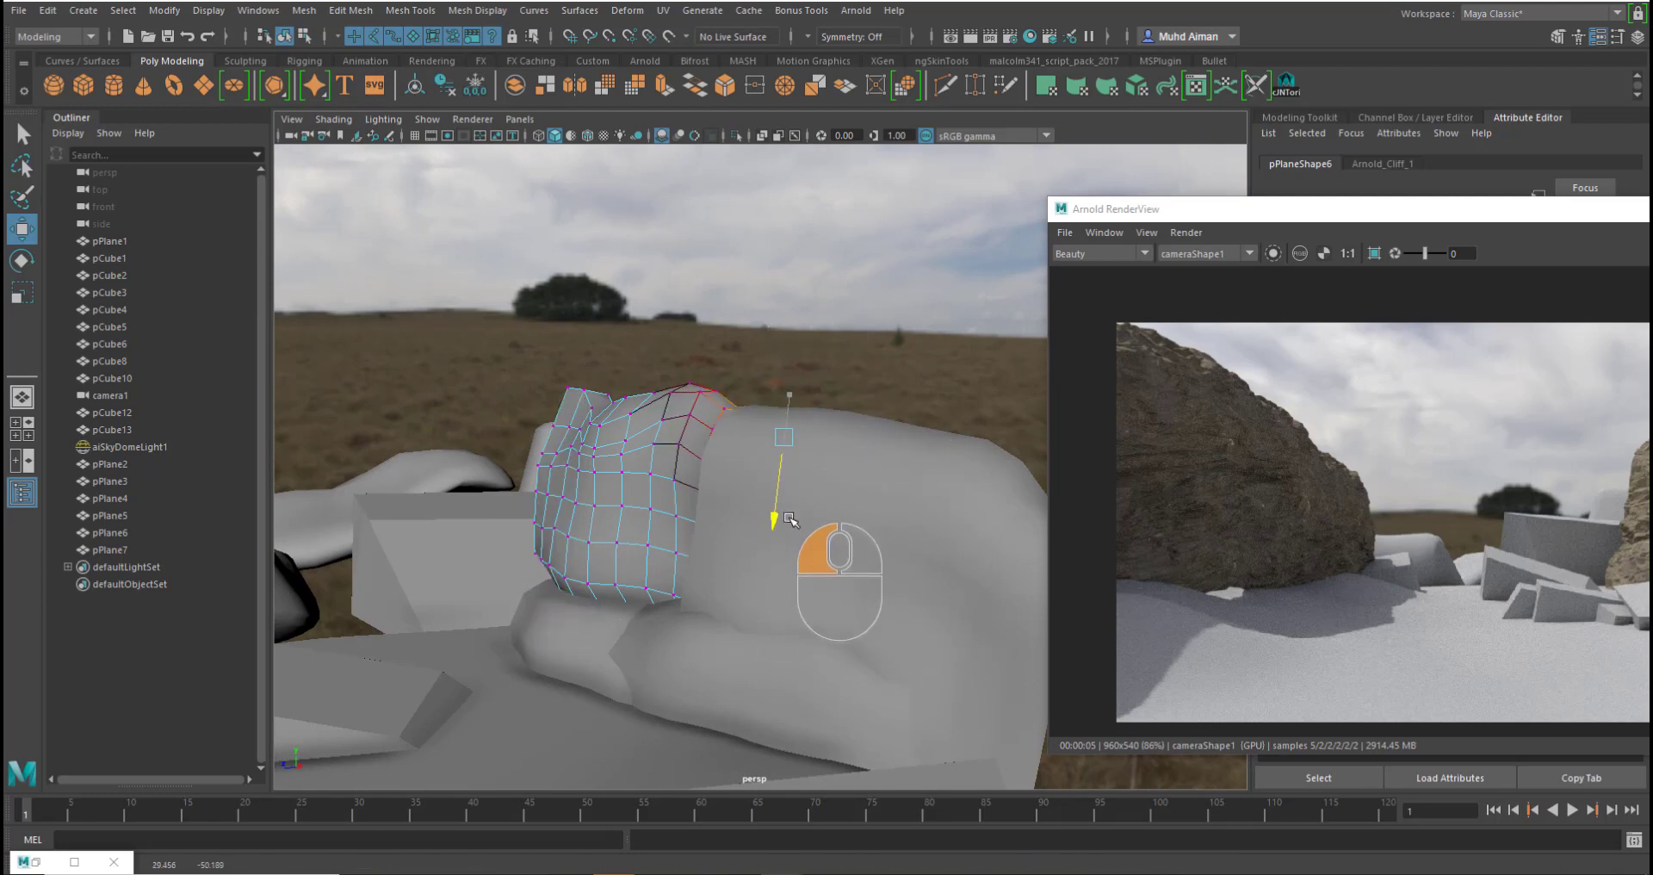
- Reposition the upright wall piece's side and lower vertices to fit its lower edge against the rock base
alt+drag(728, 445, 587, 435)
double_click(576, 504)
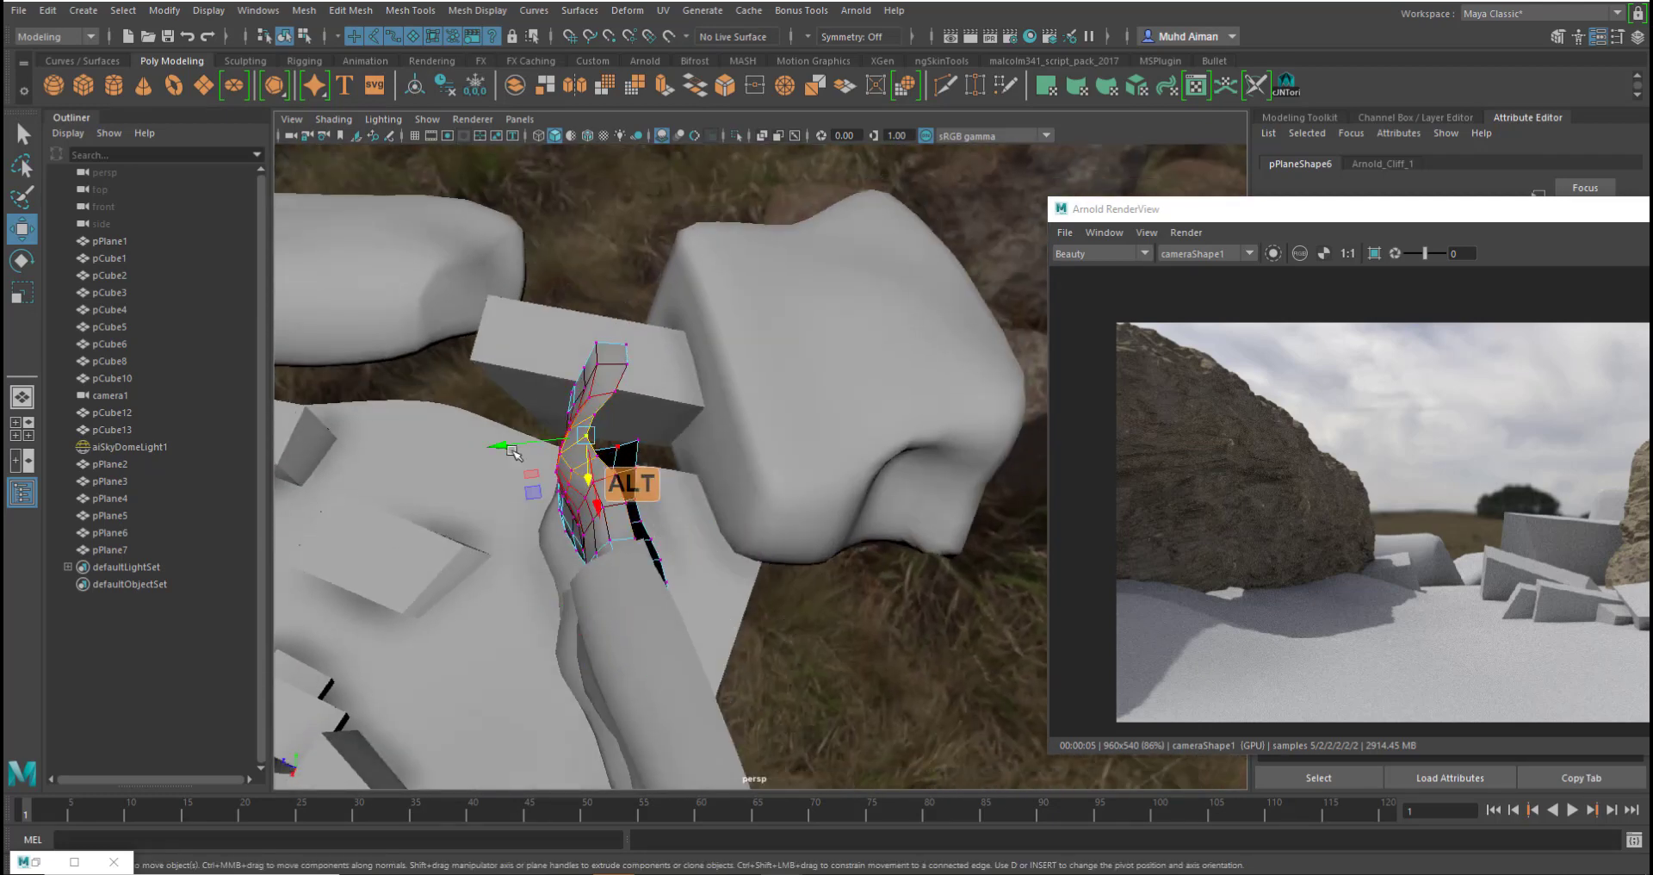
click(591, 535)
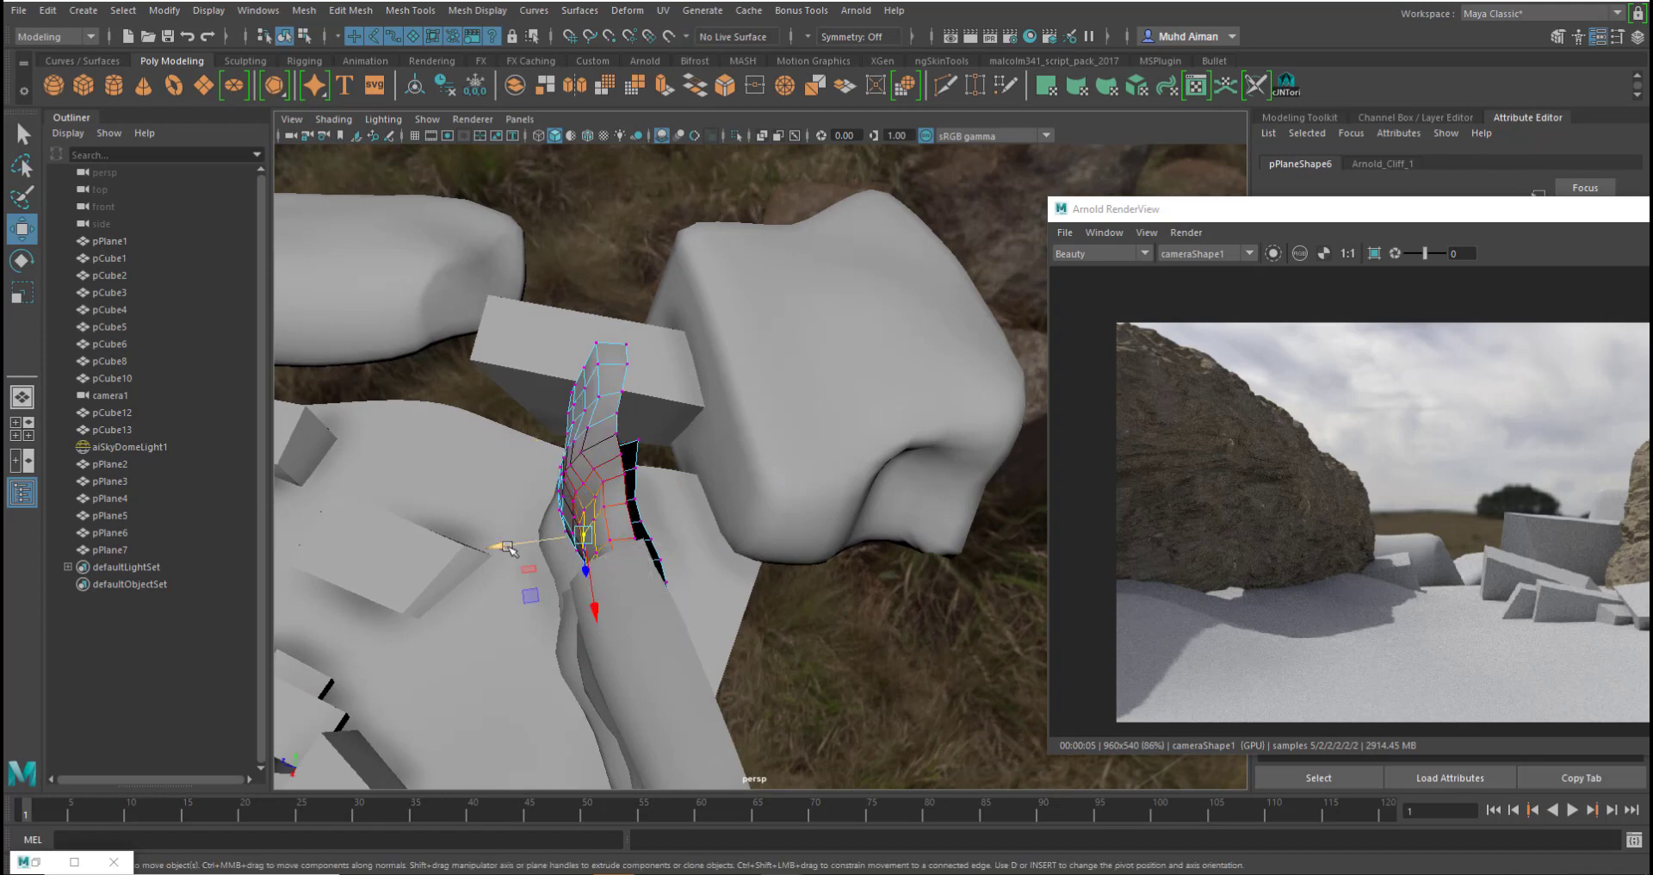
alt+drag(718, 454, 659, 574)
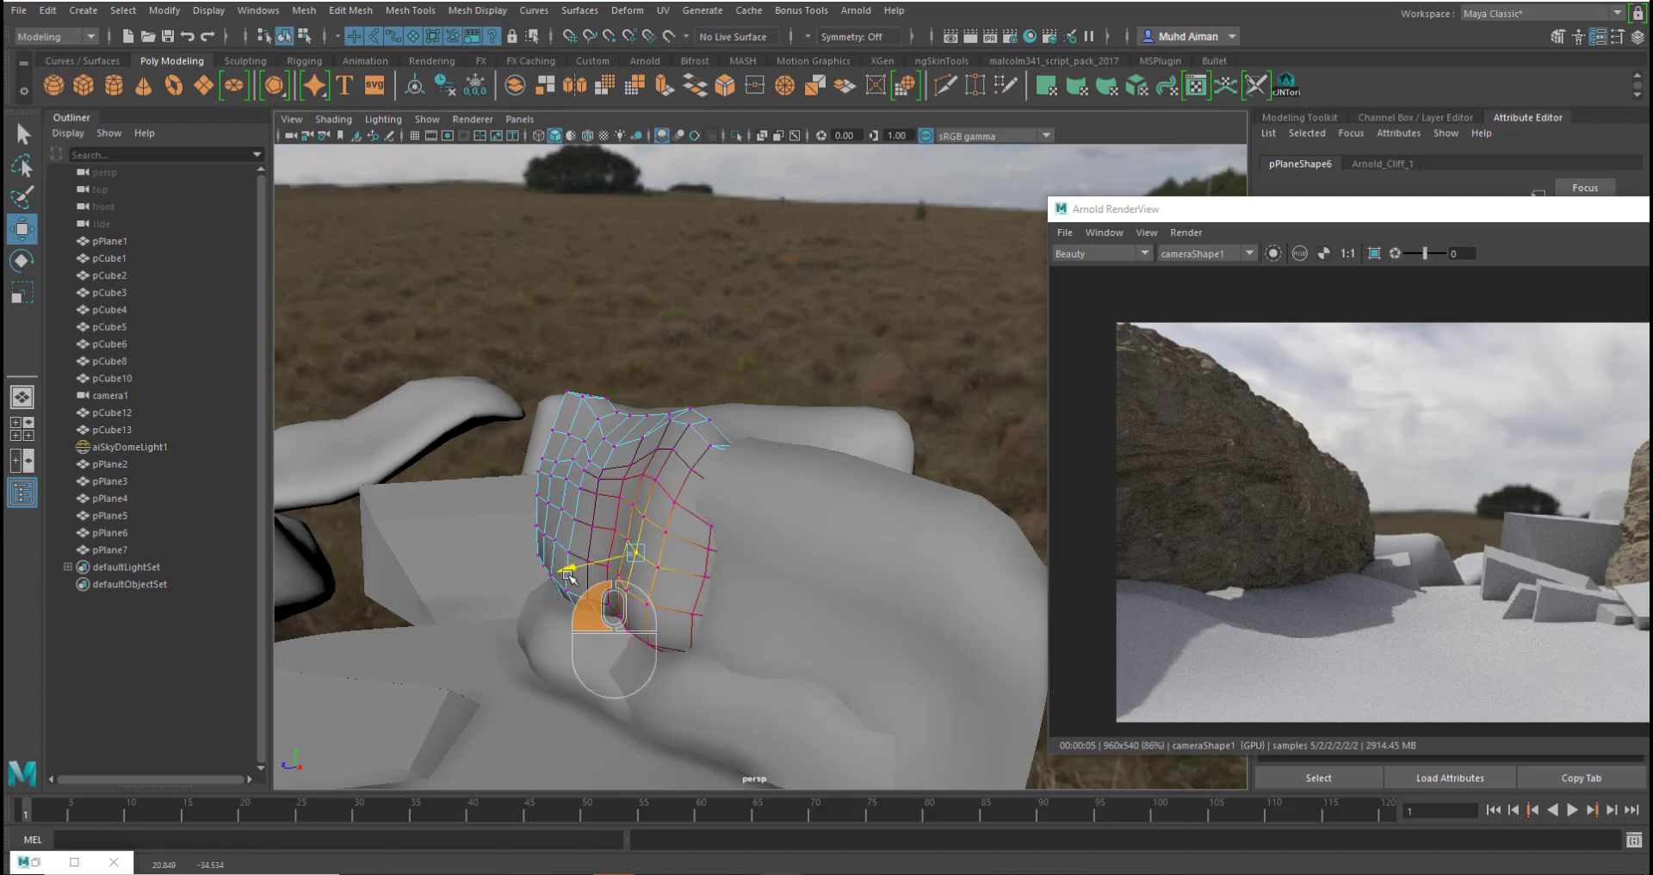
drag(479, 539, 637, 582)
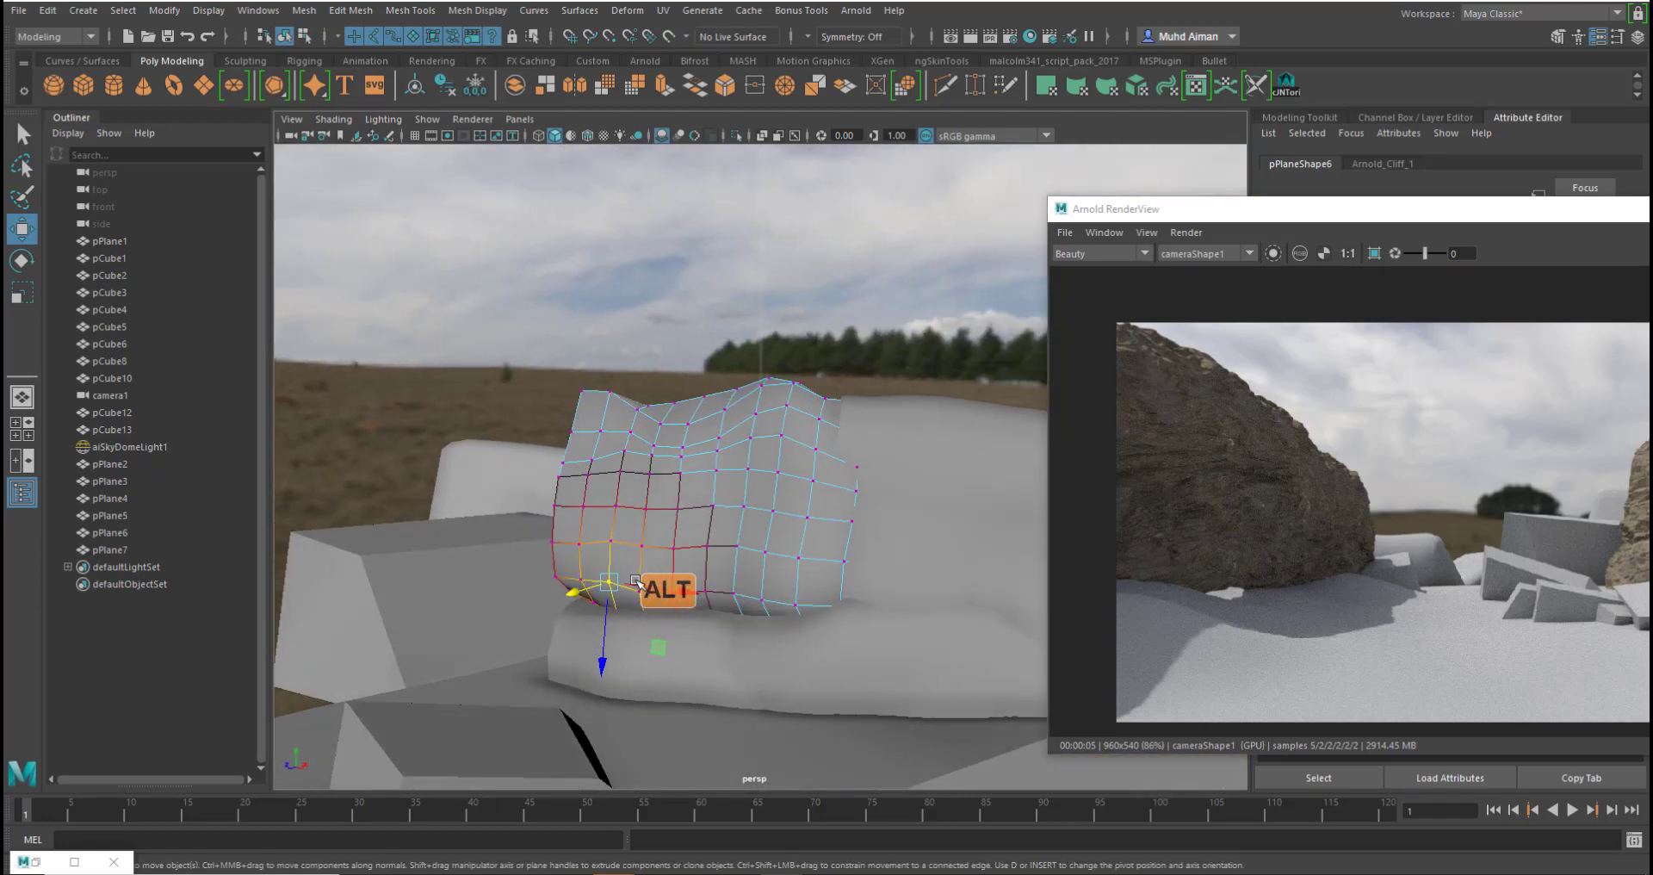
drag(528, 607, 601, 537)
- Lower the wall piece's upper outer corner and the vertices along its top border to soften its outline
right_drag(598, 397, 560, 402)
alt+drag(554, 380, 619, 398)
drag(633, 488, 633, 509)
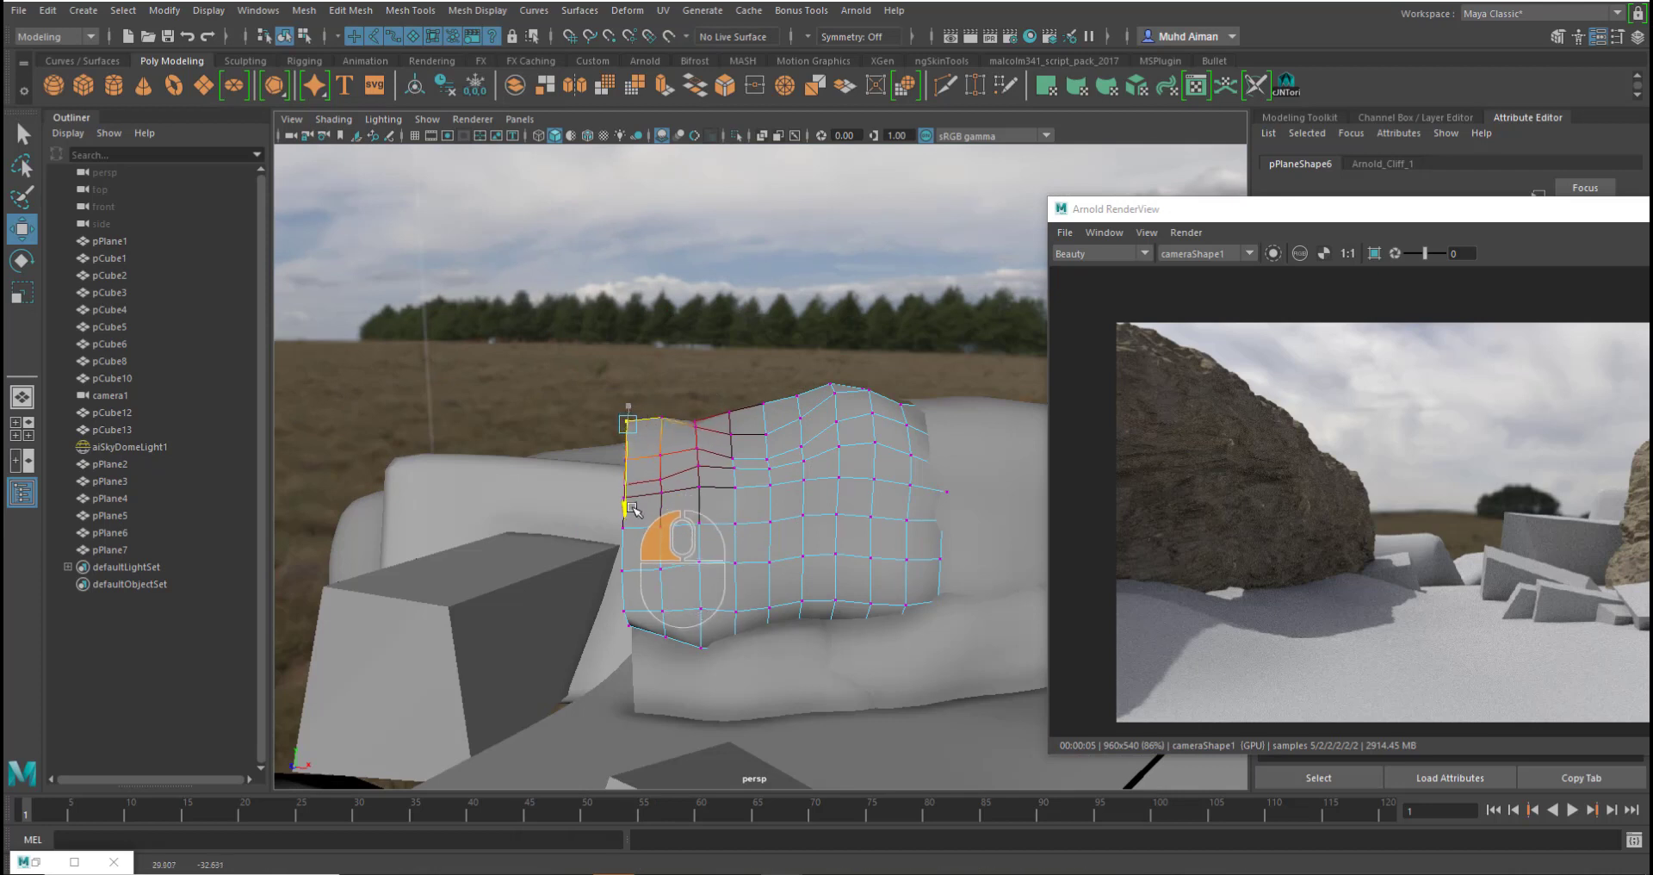
drag(742, 372, 794, 420)
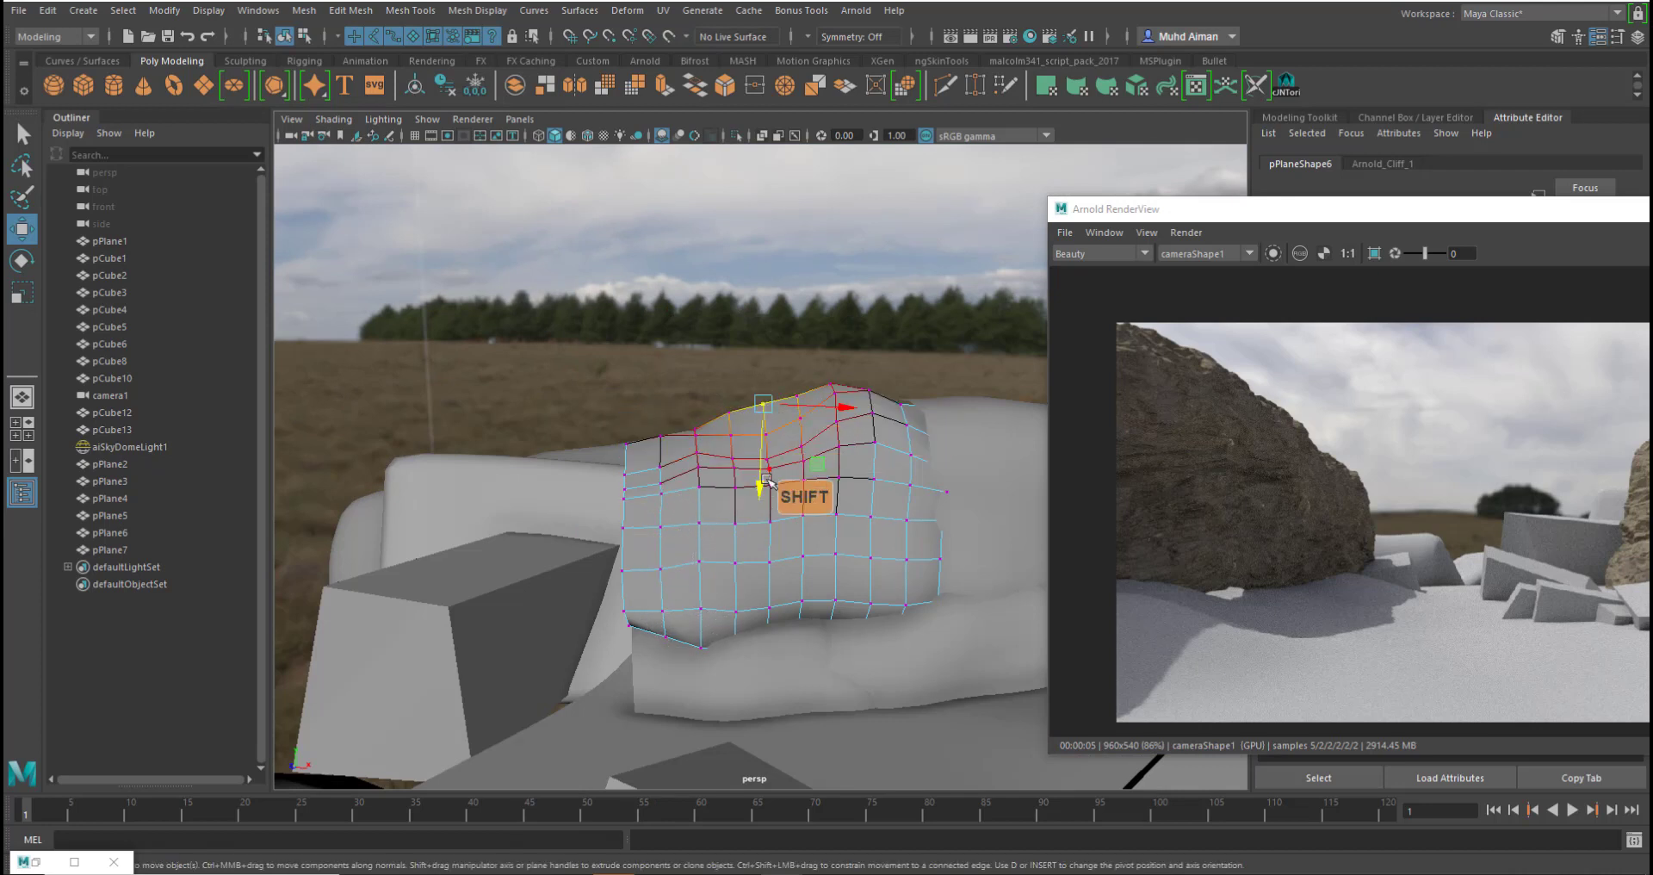
drag(761, 484, 762, 489)
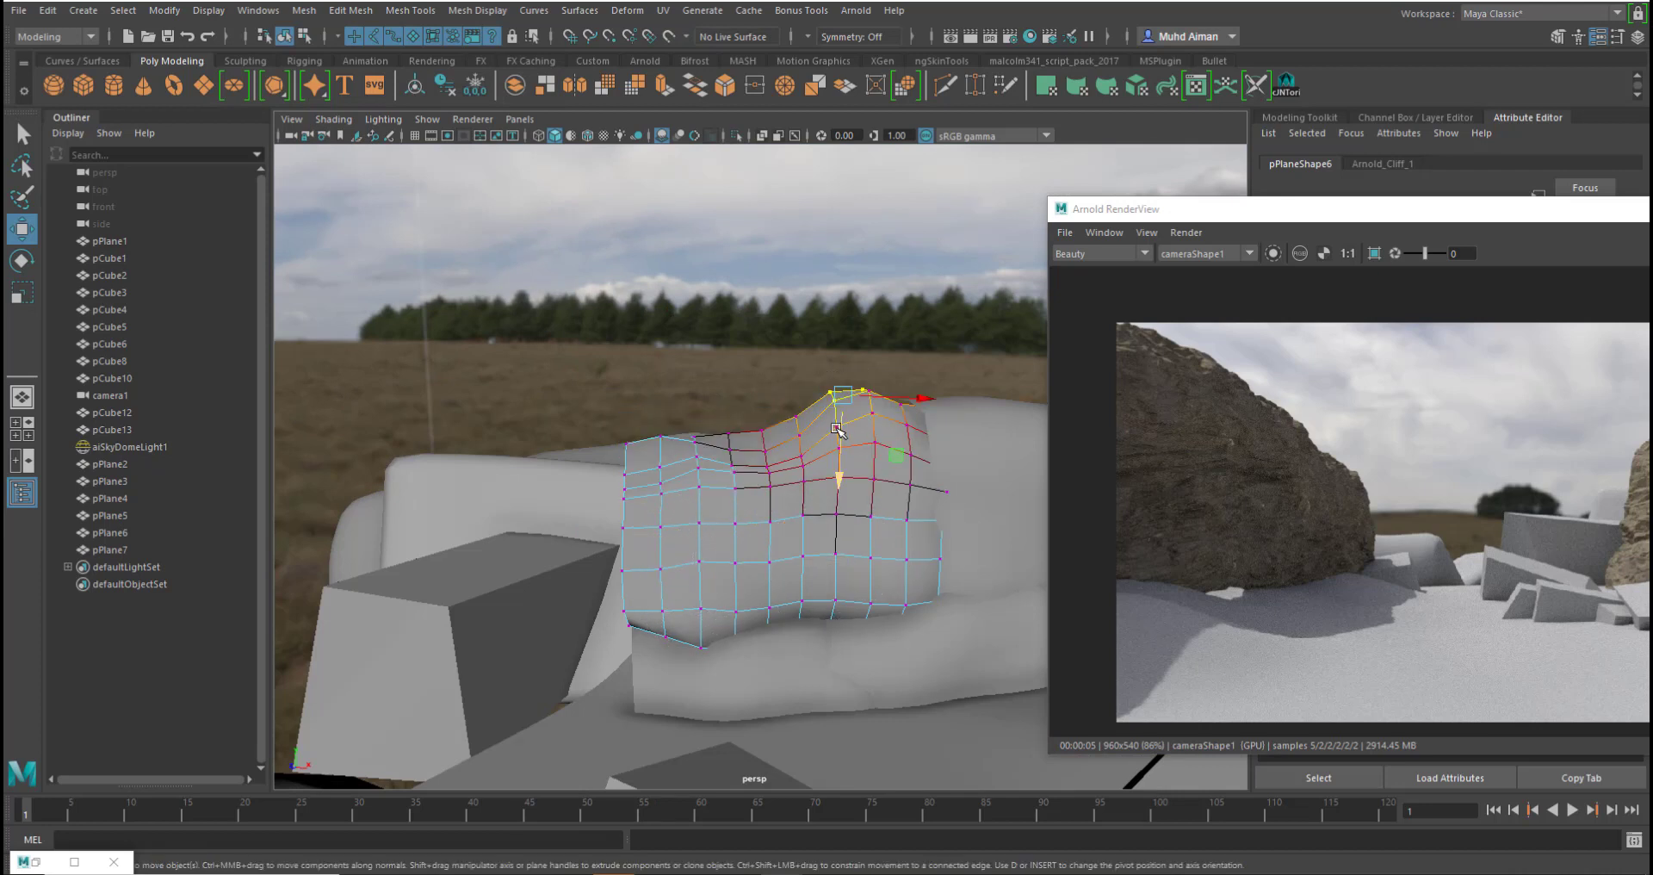
drag(838, 430, 873, 449)
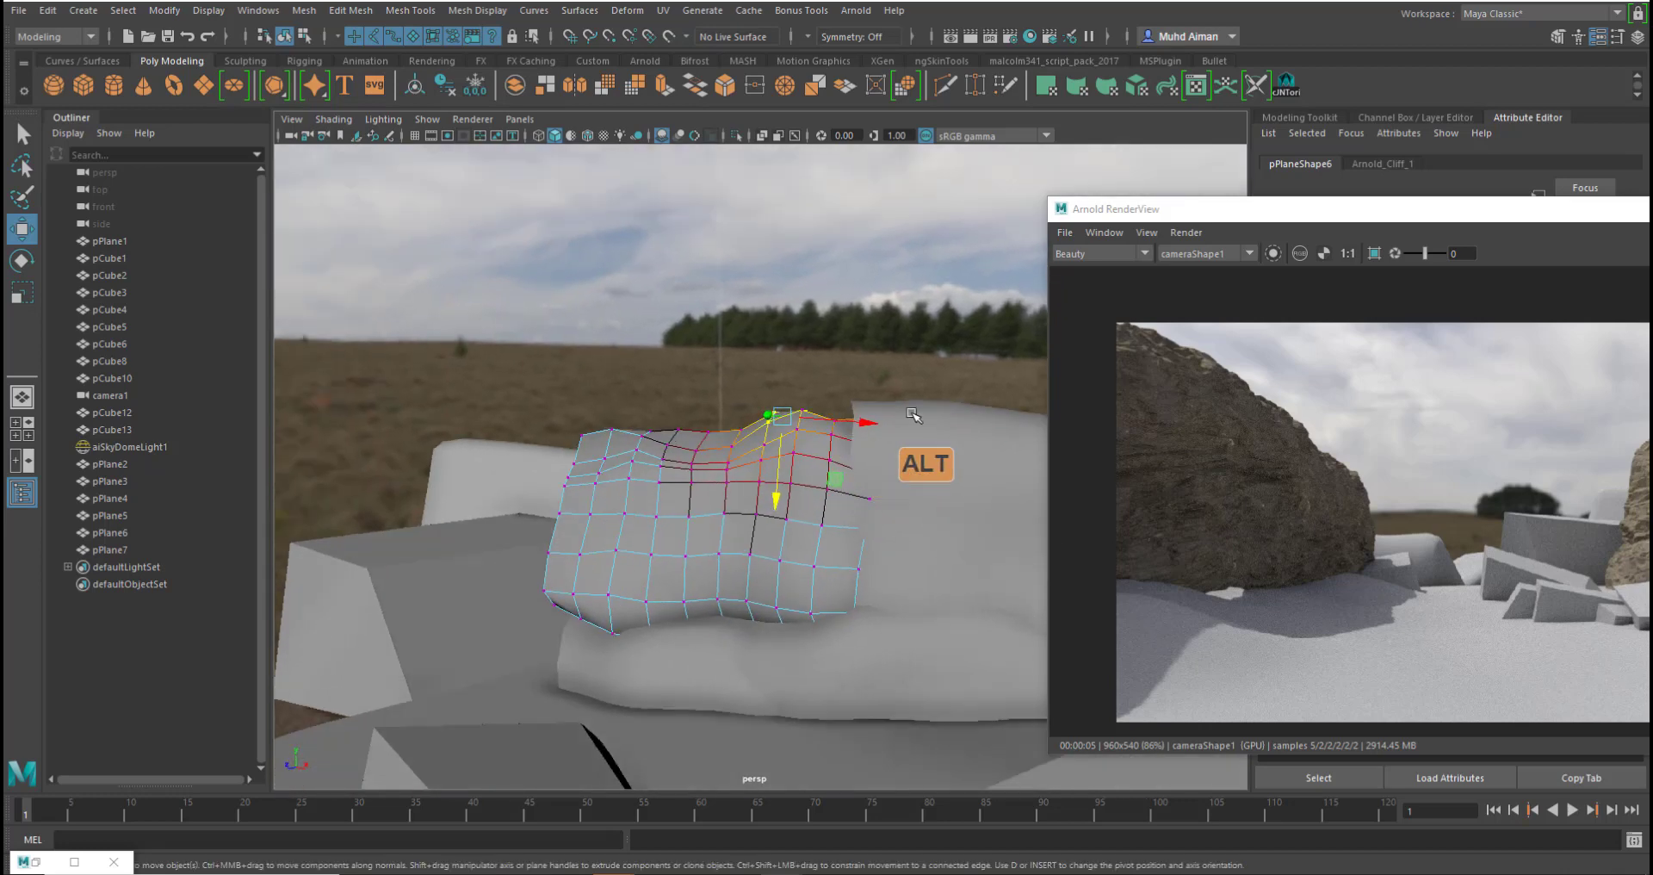
- Switch the neighbouring wall to vertices, undo the joint seam adjustment, and reposition only that wall's upper corner beside the seam
click(916, 414)
right_drag(922, 403, 834, 396)
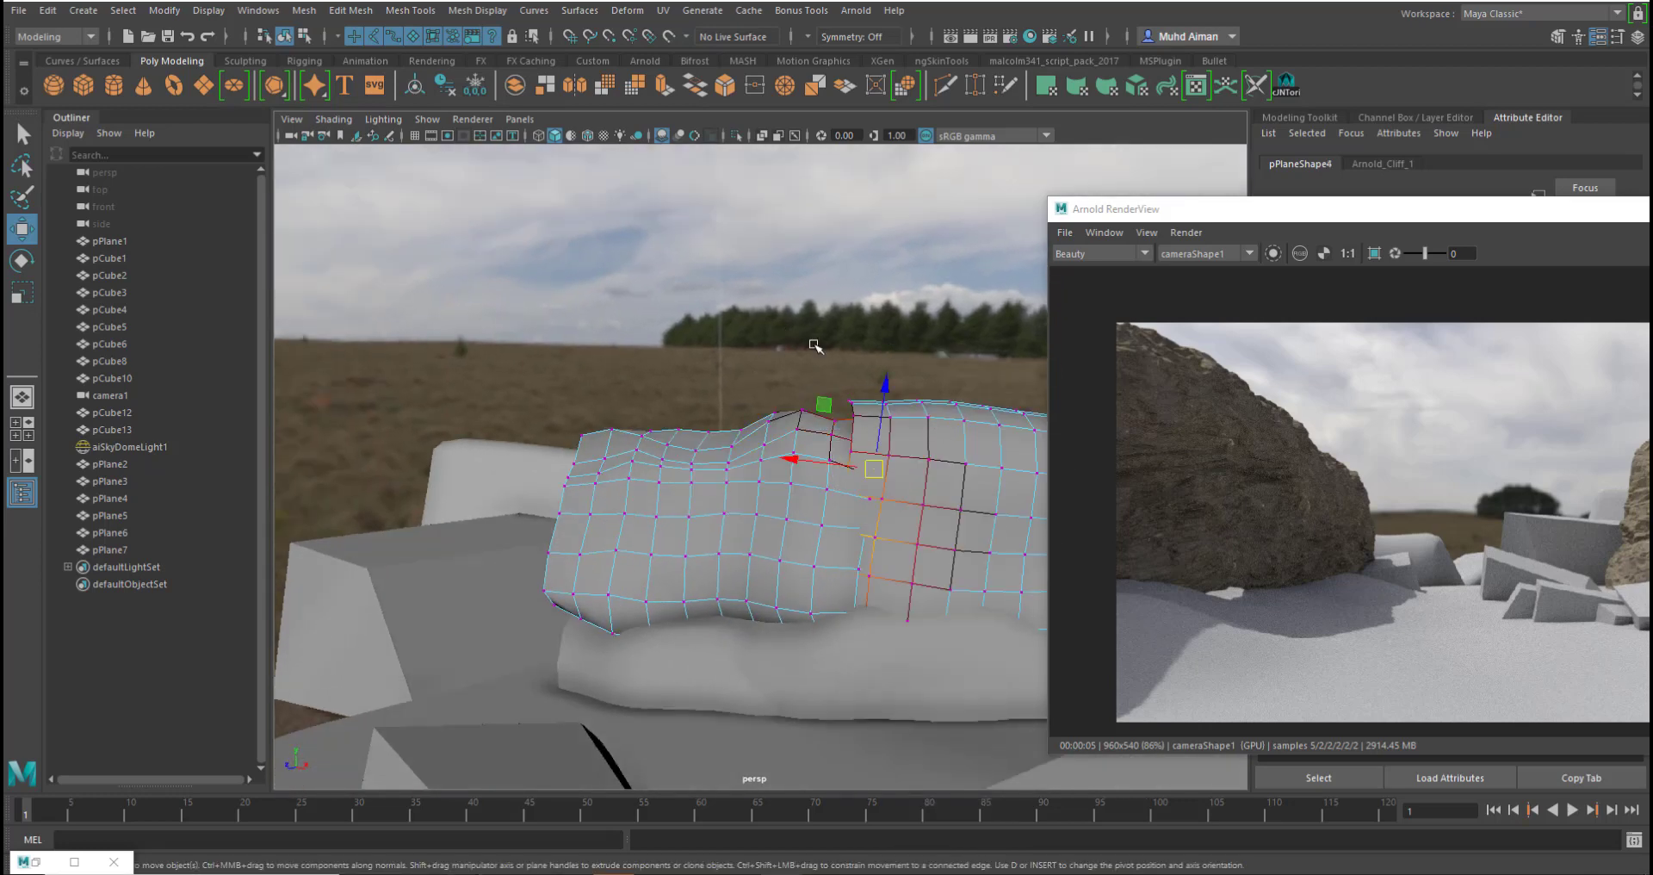
drag(877, 423, 877, 424)
drag(837, 391, 833, 501)
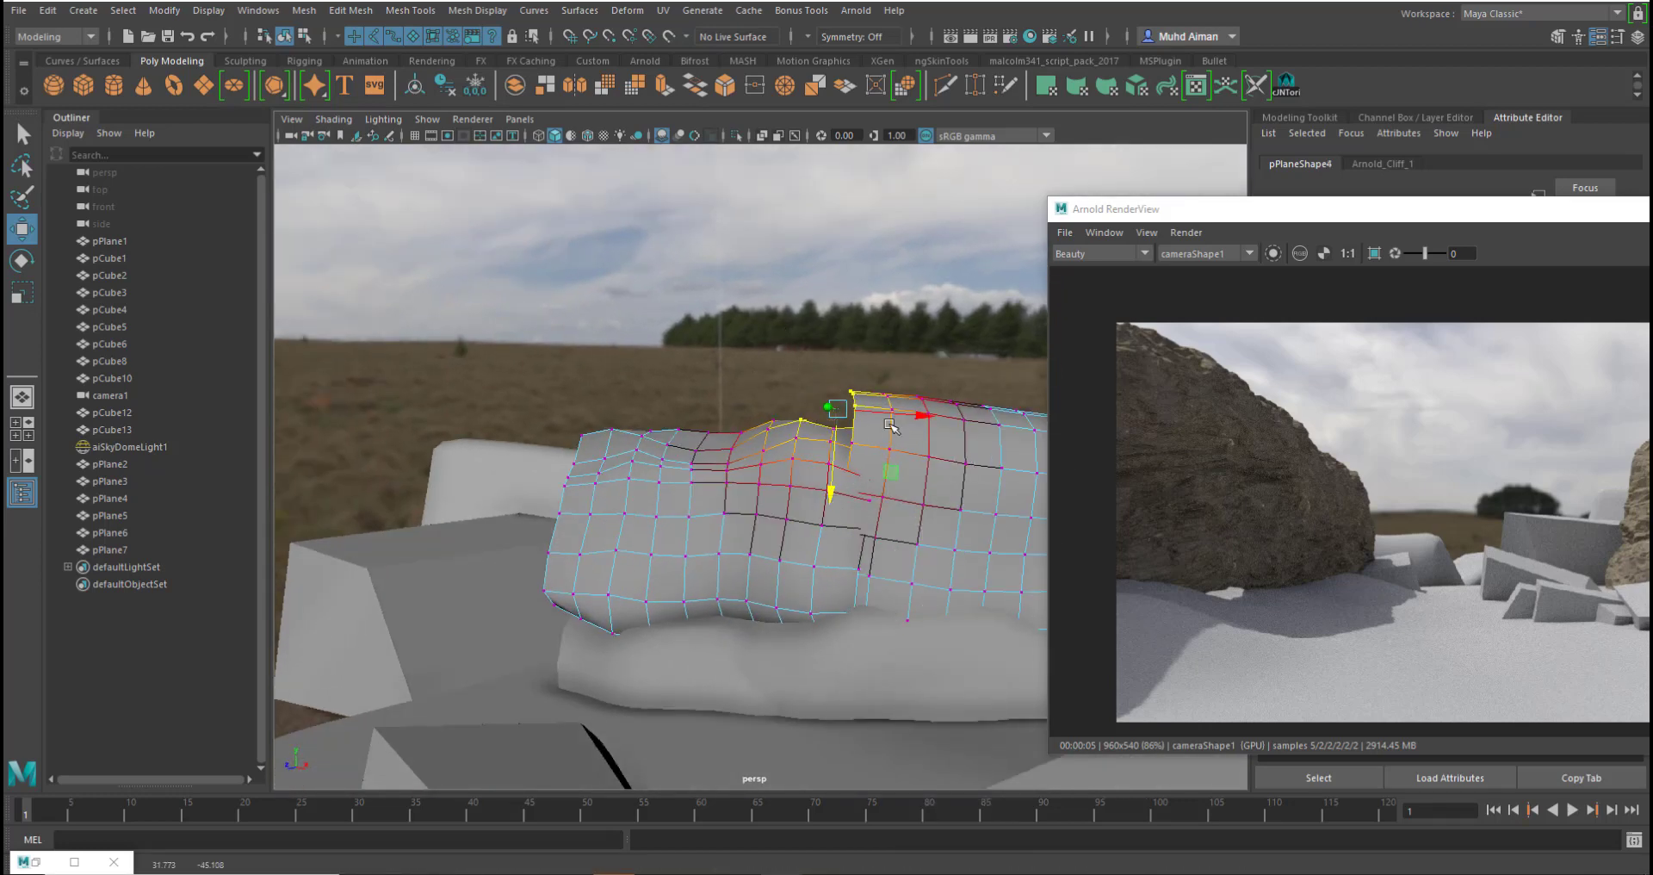
key(ctrl+z)
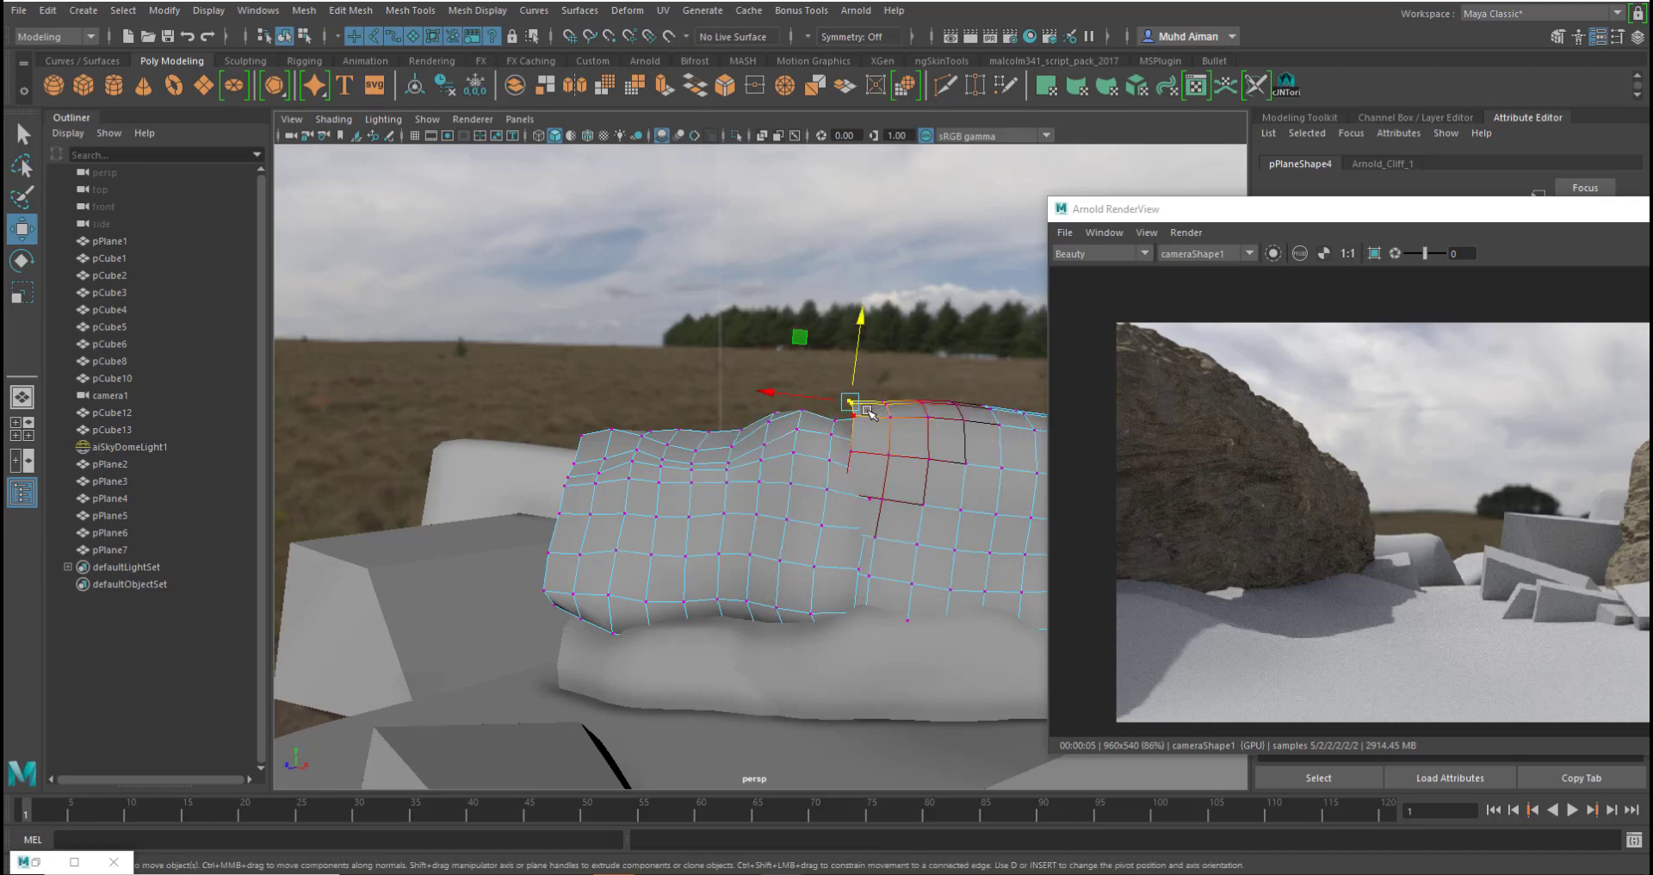
drag(863, 330, 554, 425)
- Return both adjoining wall pieces to object mode
right_drag(554, 425, 603, 431)
alt+drag(603, 431, 757, 370)
right_click(773, 382)
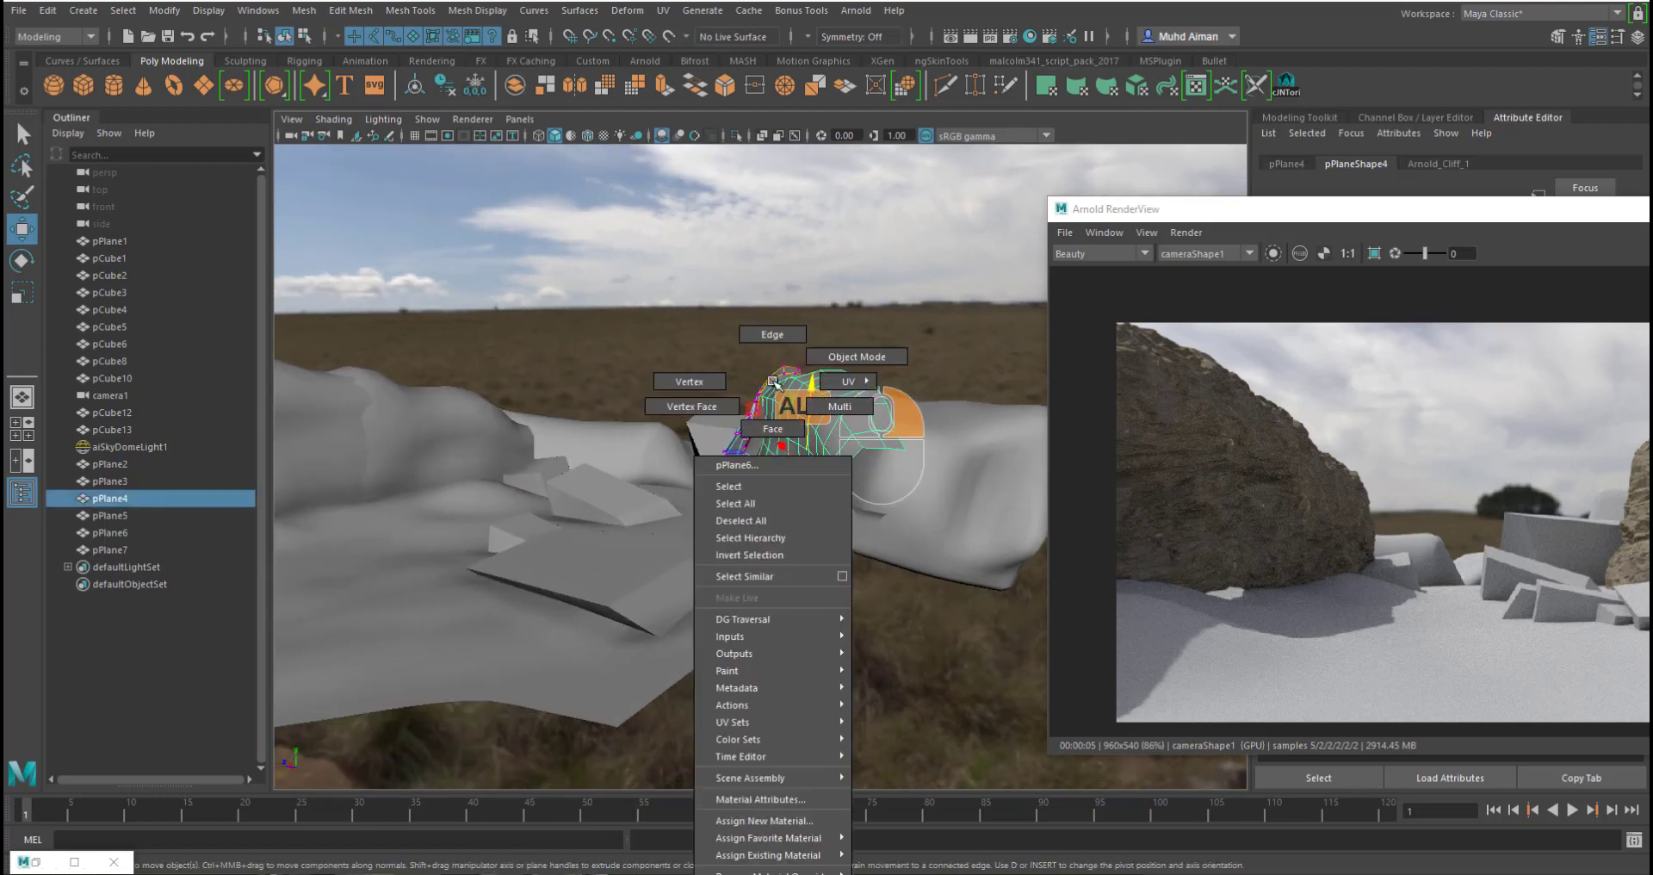
click(834, 357)
- Examine both cliff sides and the gap between them in the Arnold render
drag(1251, 215, 842, 210)
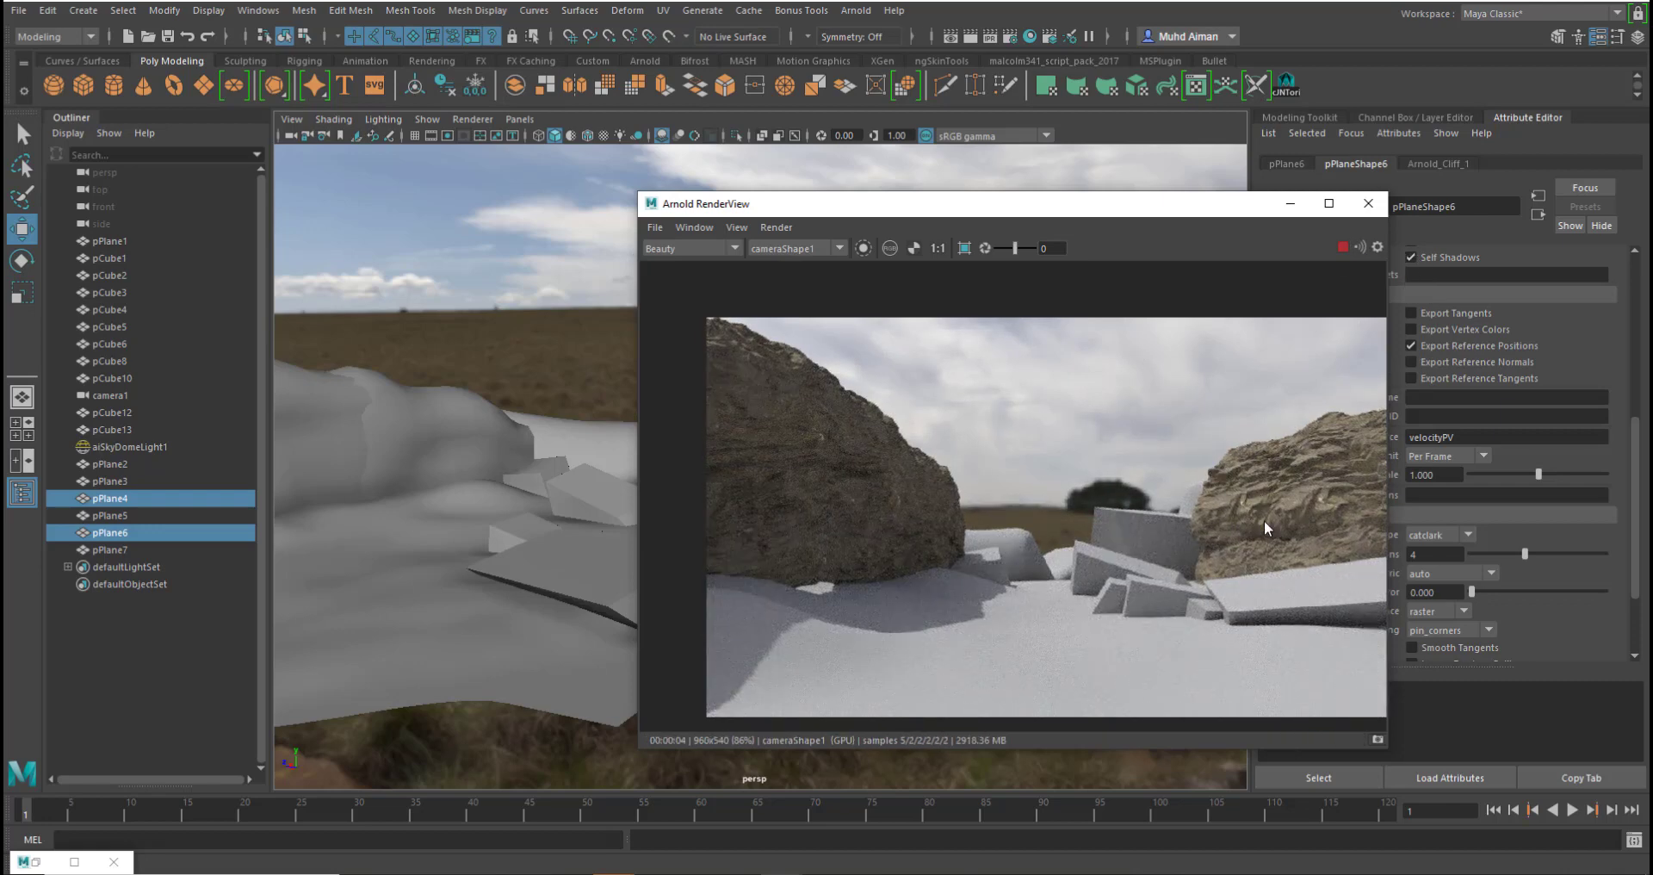
alt+drag(967, 586, 1122, 613)
alt+right_drag(1123, 613, 1095, 607)
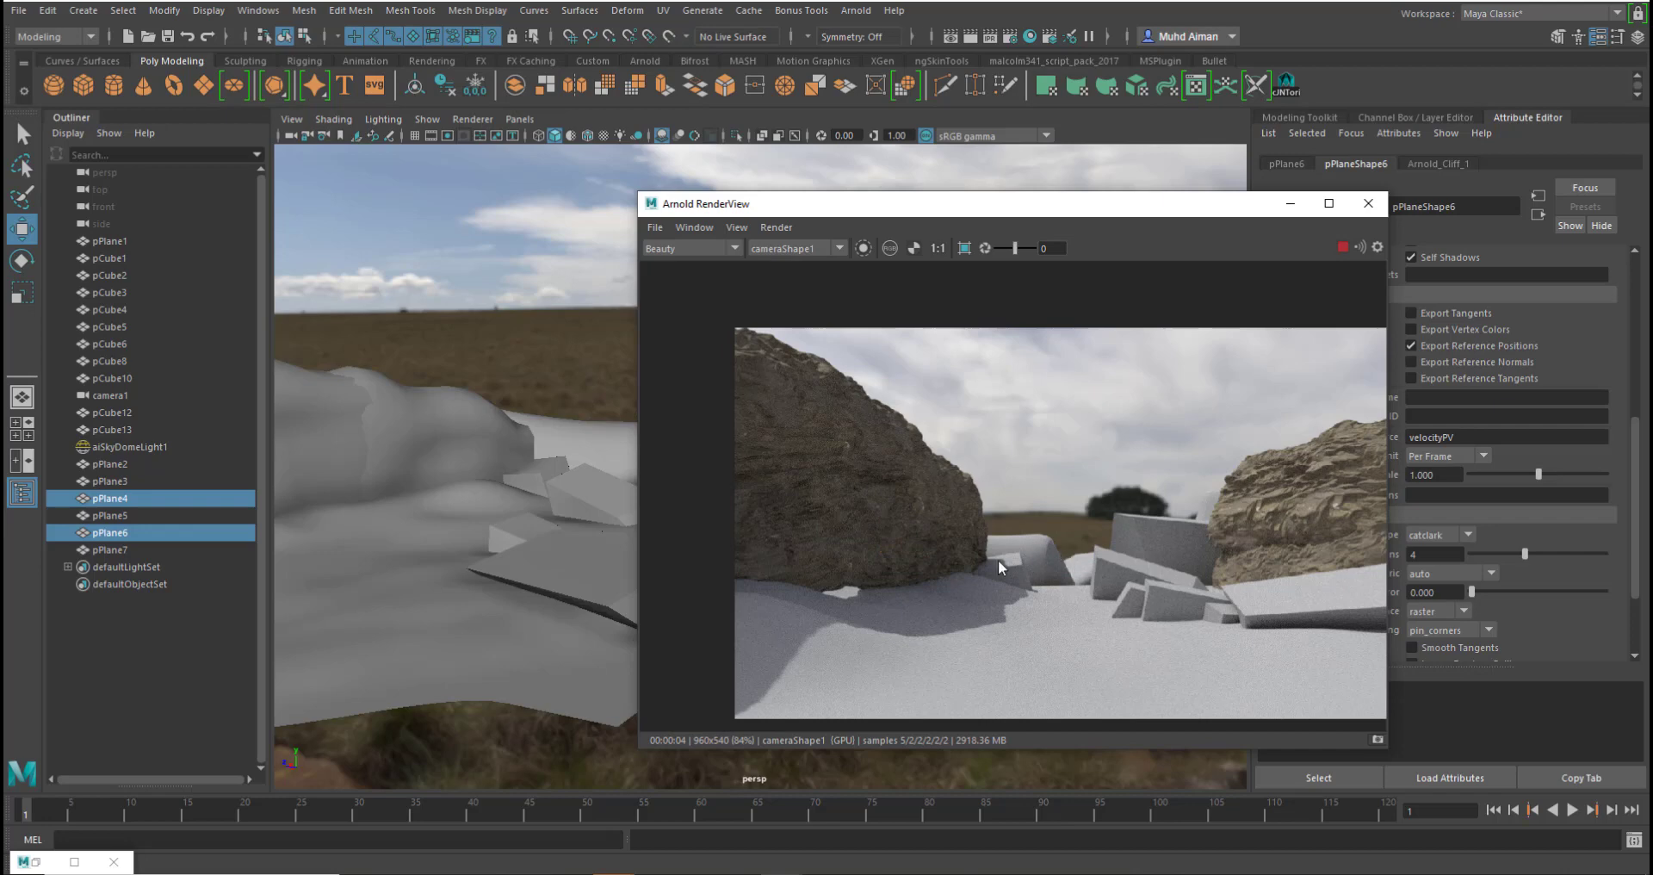
drag(936, 224, 1242, 360)
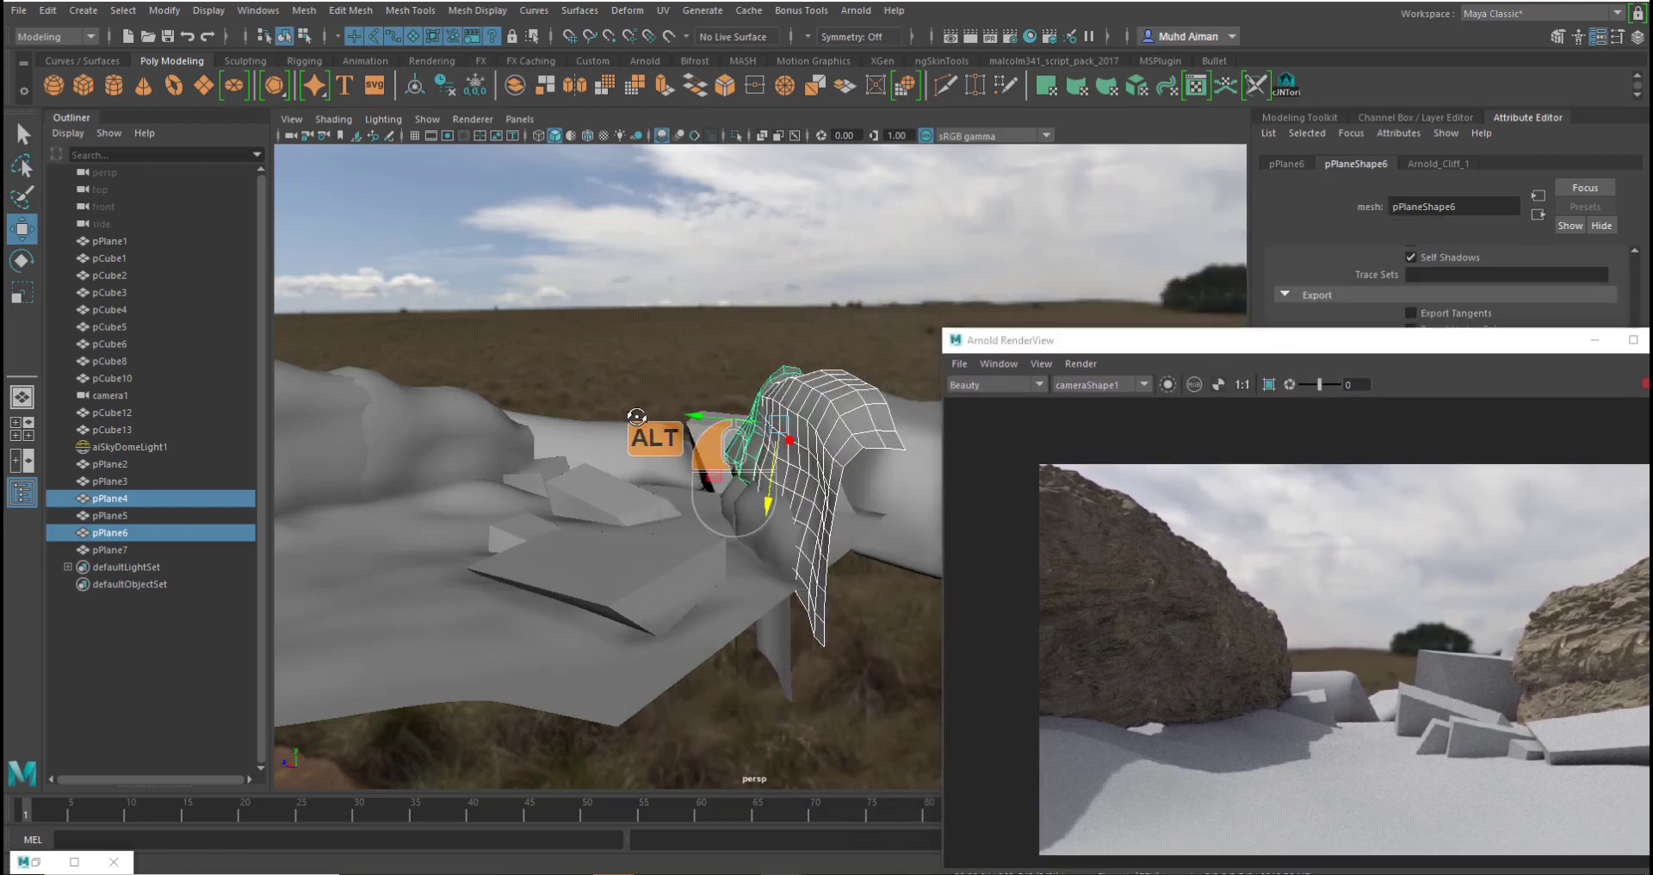
- Duplicate only the small wall piece pPlane6 and move the copy across to the distant rock on the opposite side
alt+drag(538, 422, 526, 482)
alt+middle_drag(525, 482, 646, 555)
alt+middle_drag(926, 517, 797, 549)
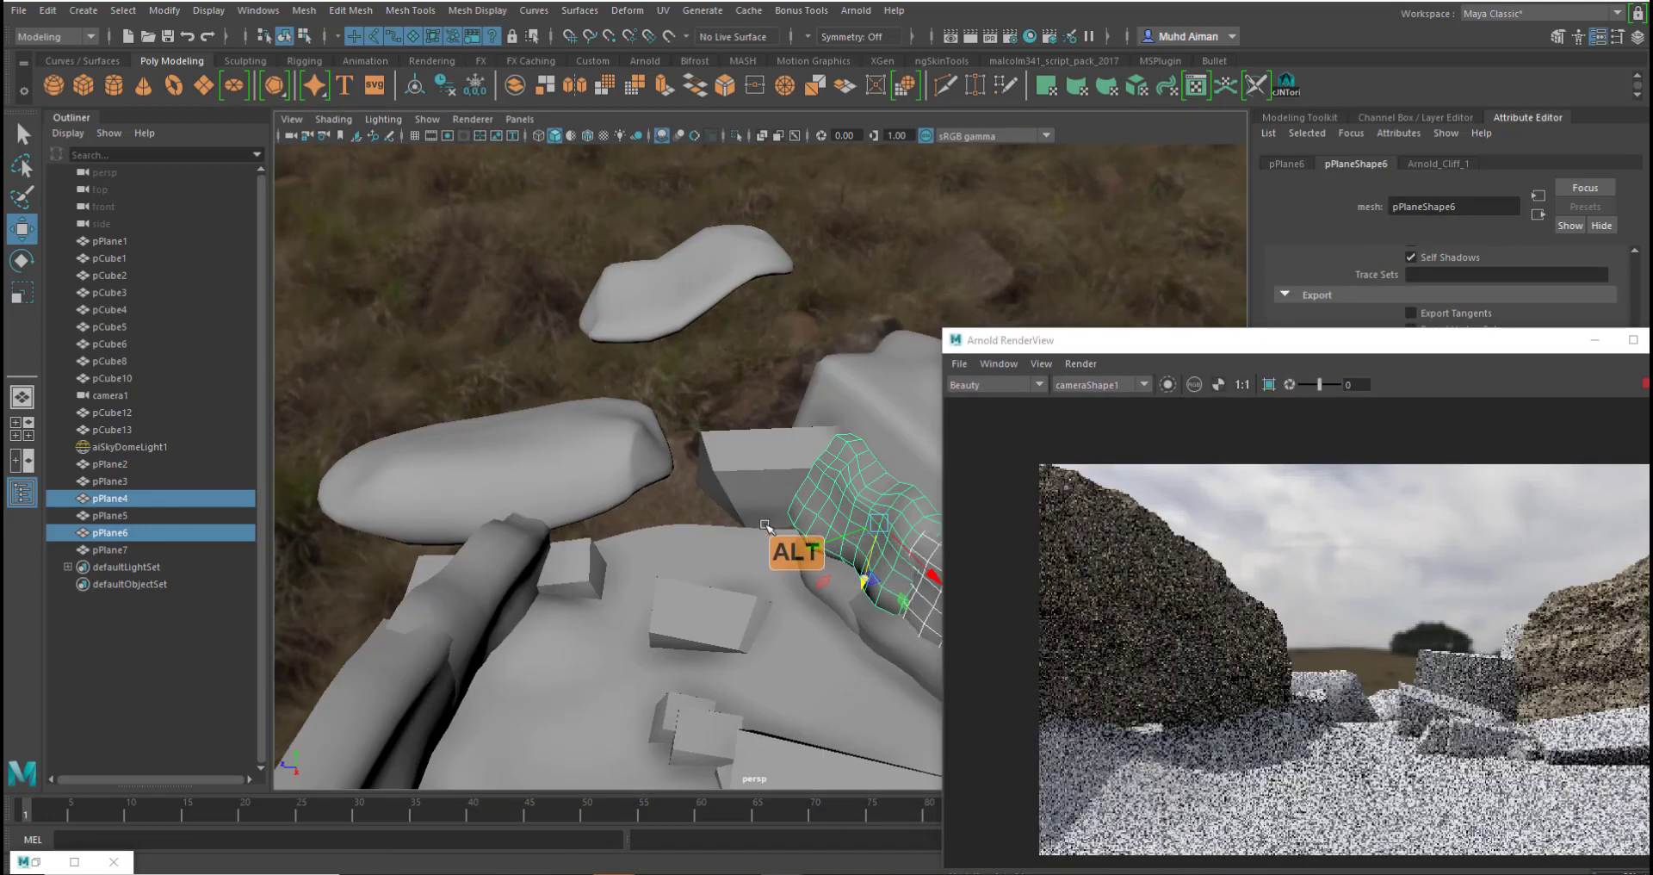
click(833, 540)
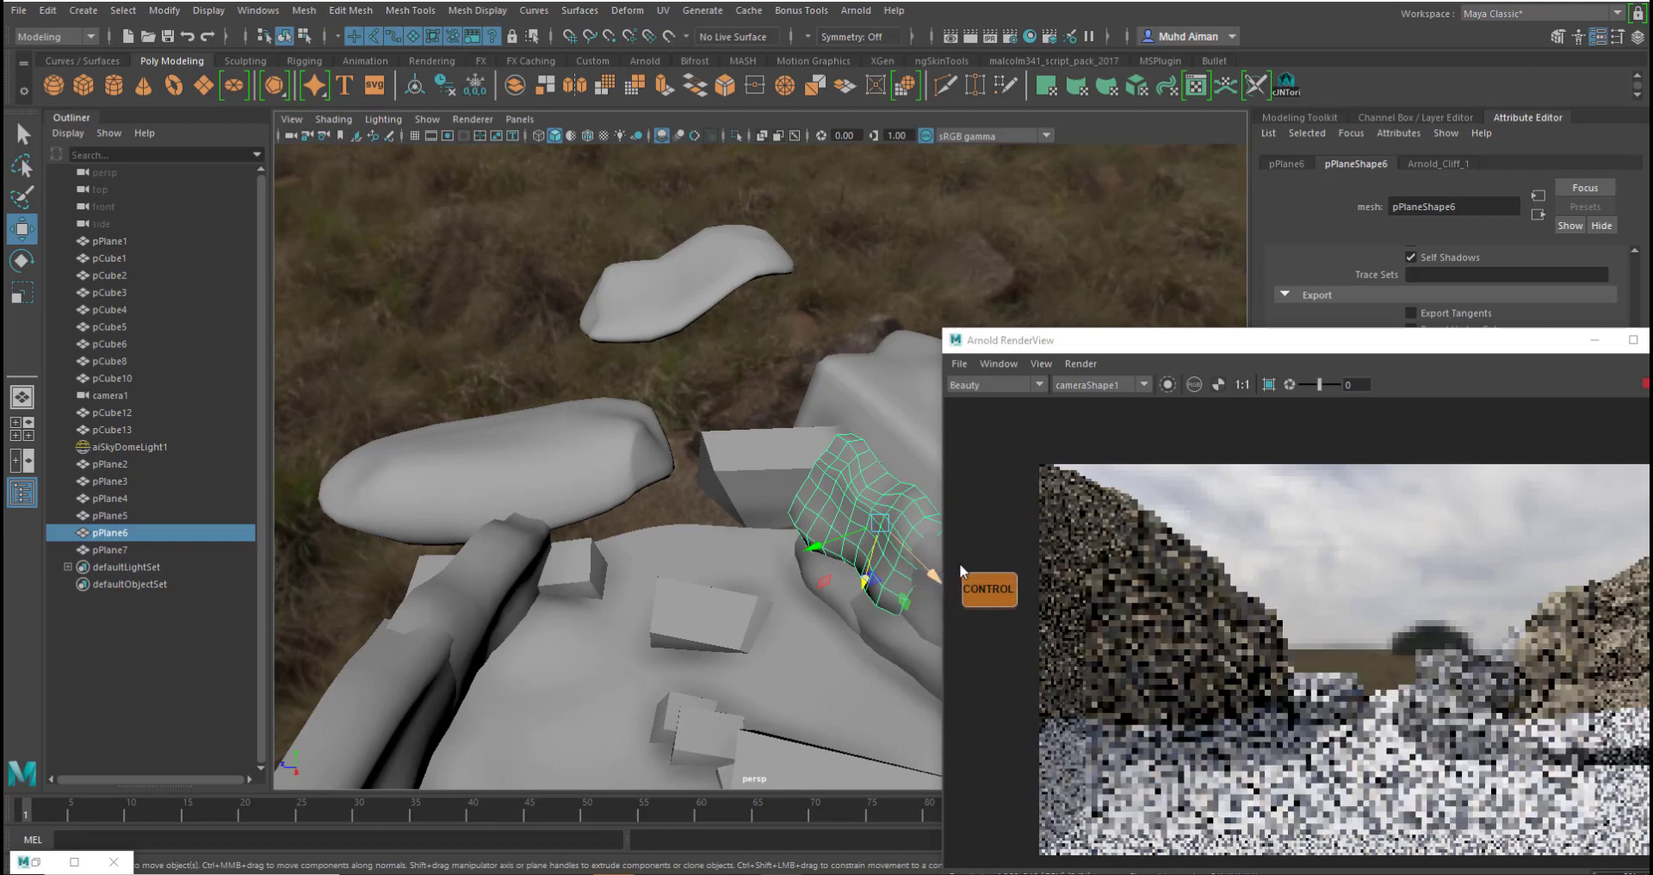
key(ctrl+d)
drag(938, 566, 498, 541)
- Rotate and lower the copied wall piece so it covers the front of the distant rock
key(e)
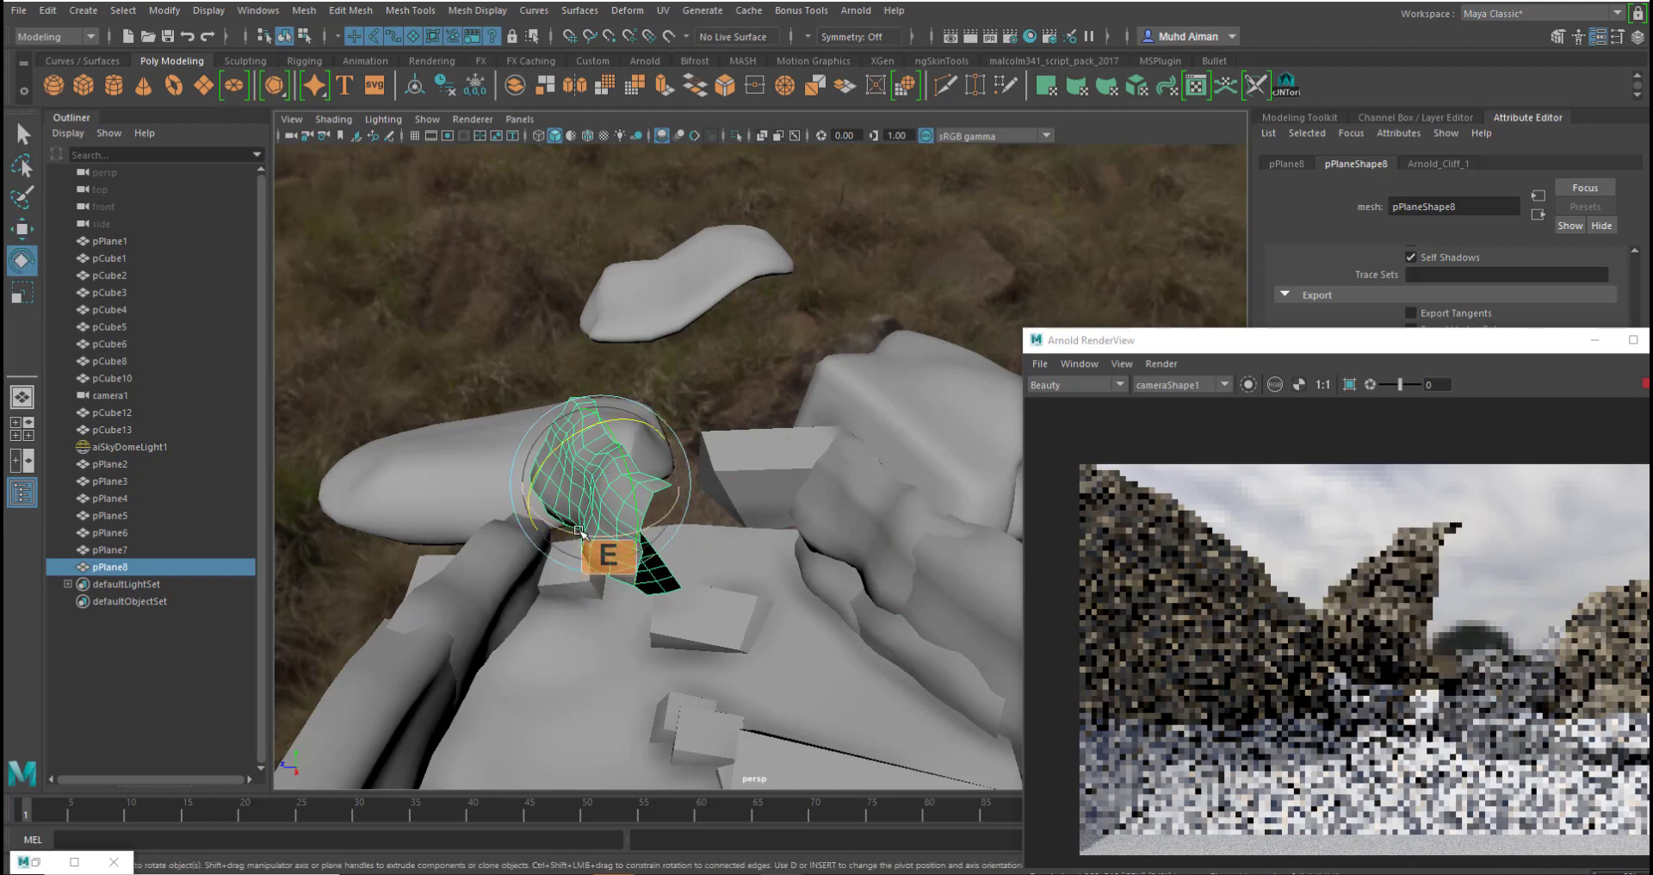
drag(589, 571, 588, 421)
key(w)
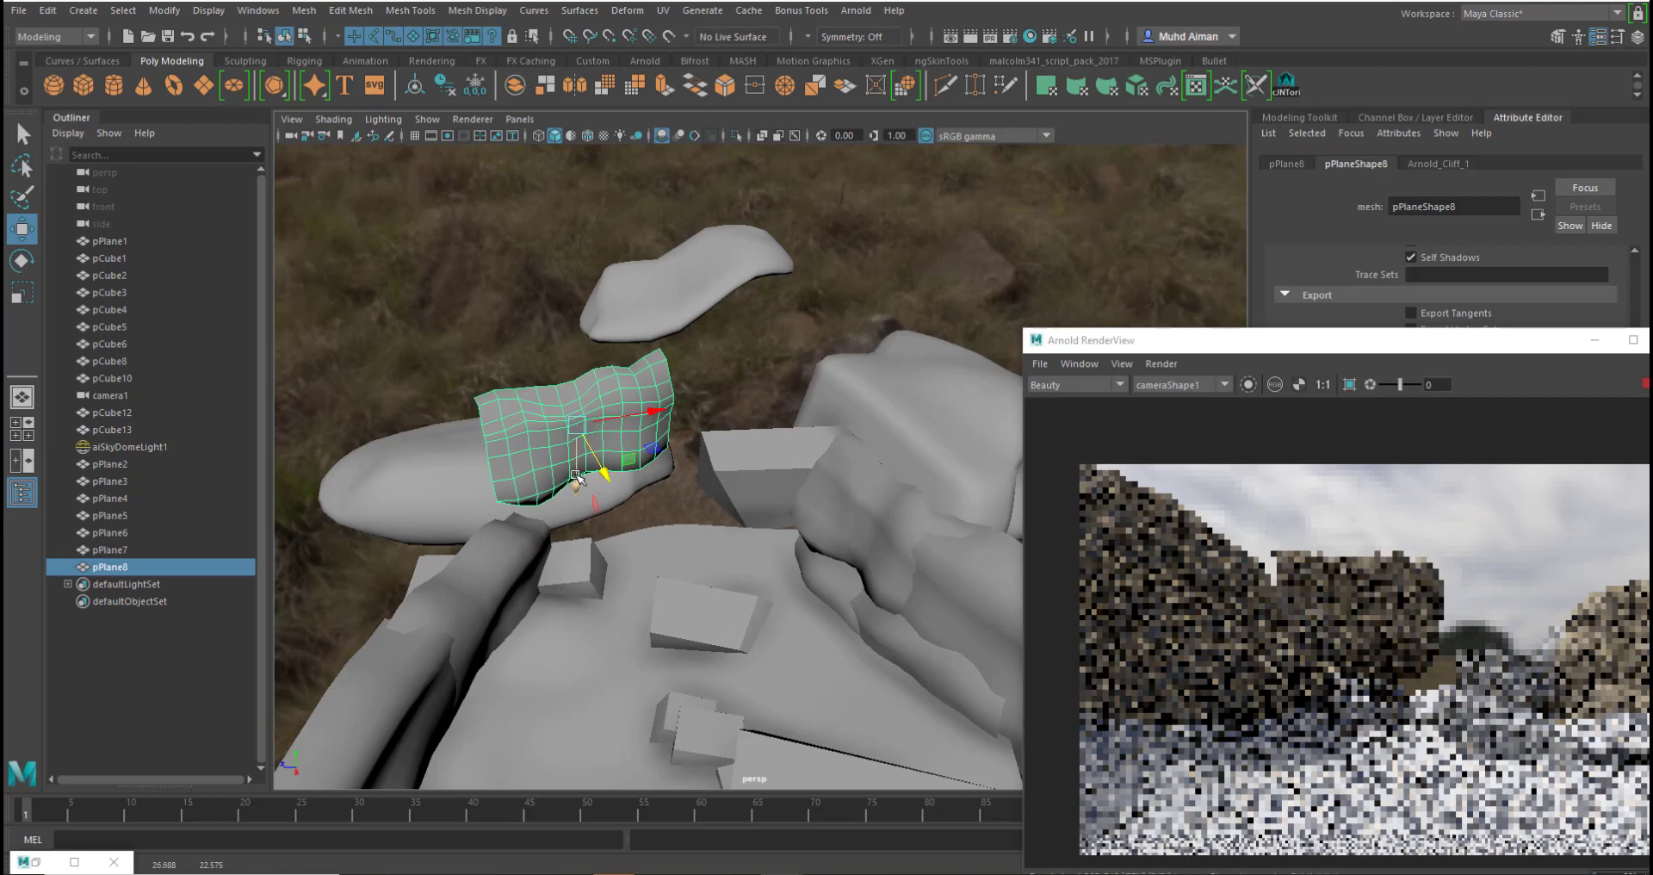
mouse_move(577, 478)
mouse_down()
mouse_move(581, 551)
mouse_move(605, 536)
mouse_move(590, 501)
mouse_up()
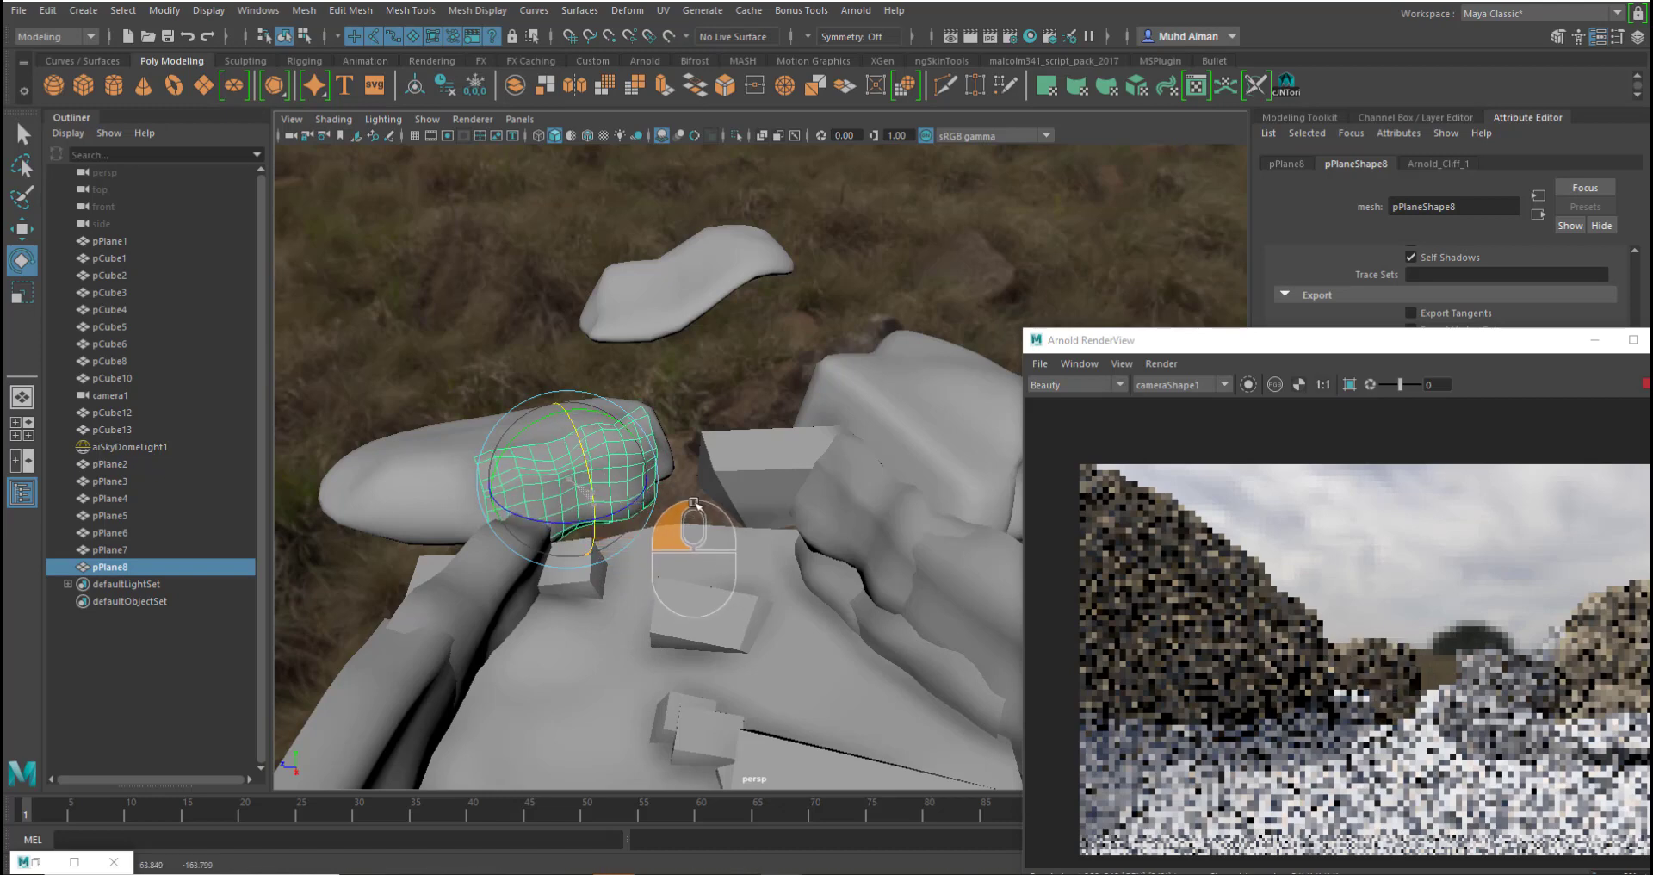
drag(1454, 345, 1374, 183)
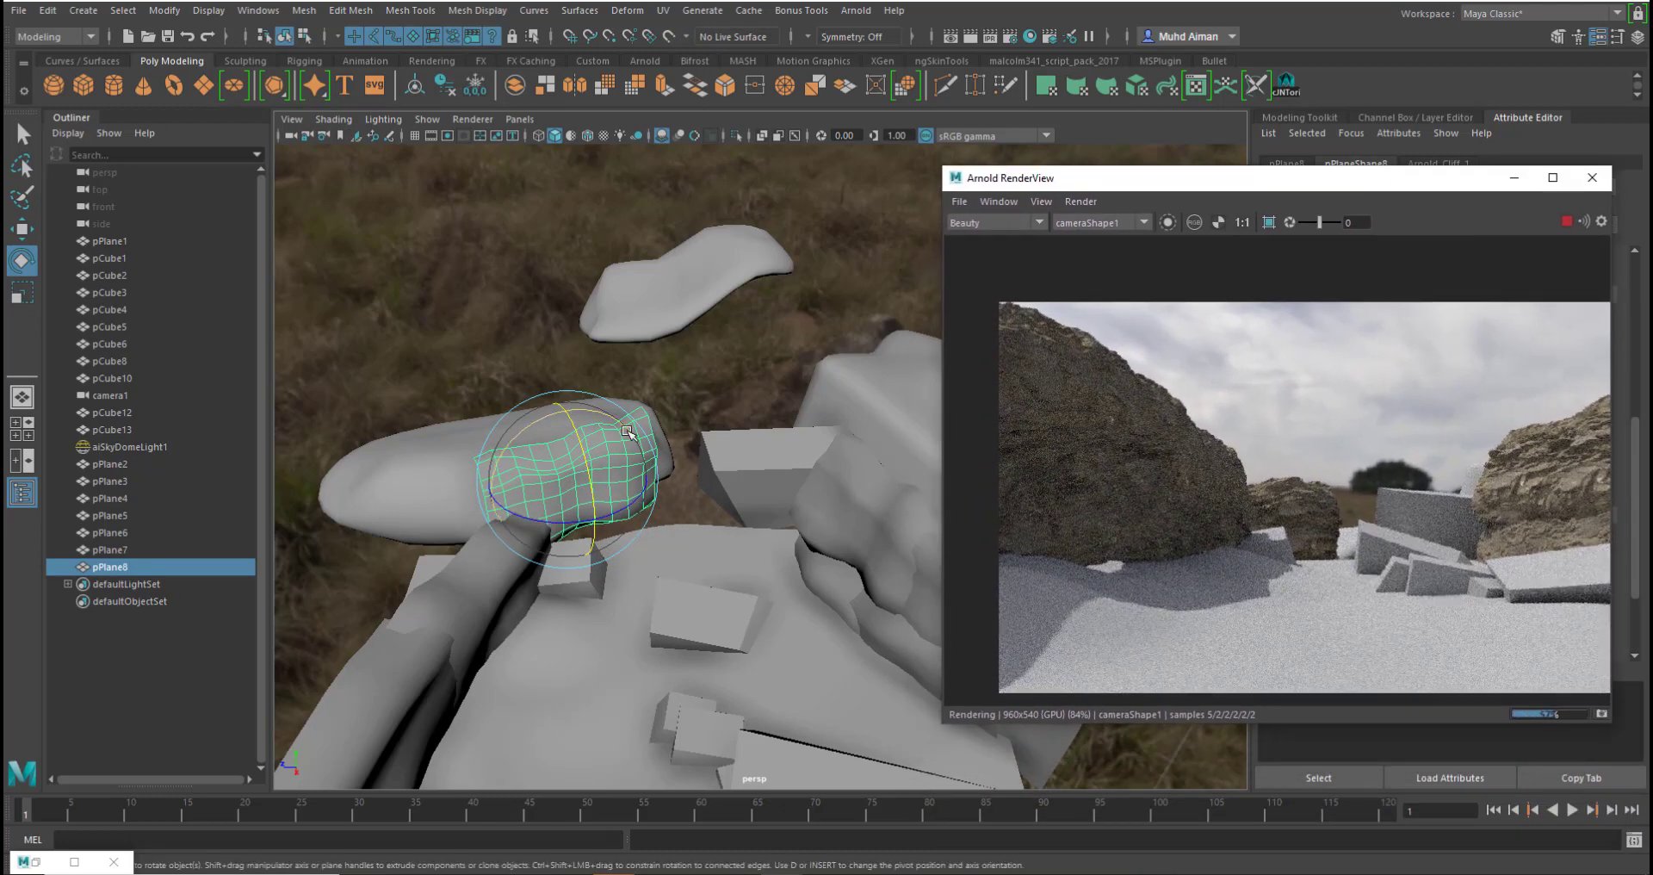
- Duplicate the distant rock's cliff piece and place the new copy around the rock's inner end
alt+drag(627, 432, 867, 517)
key(w)
key(ctrl+d)
key(e)
key(w)
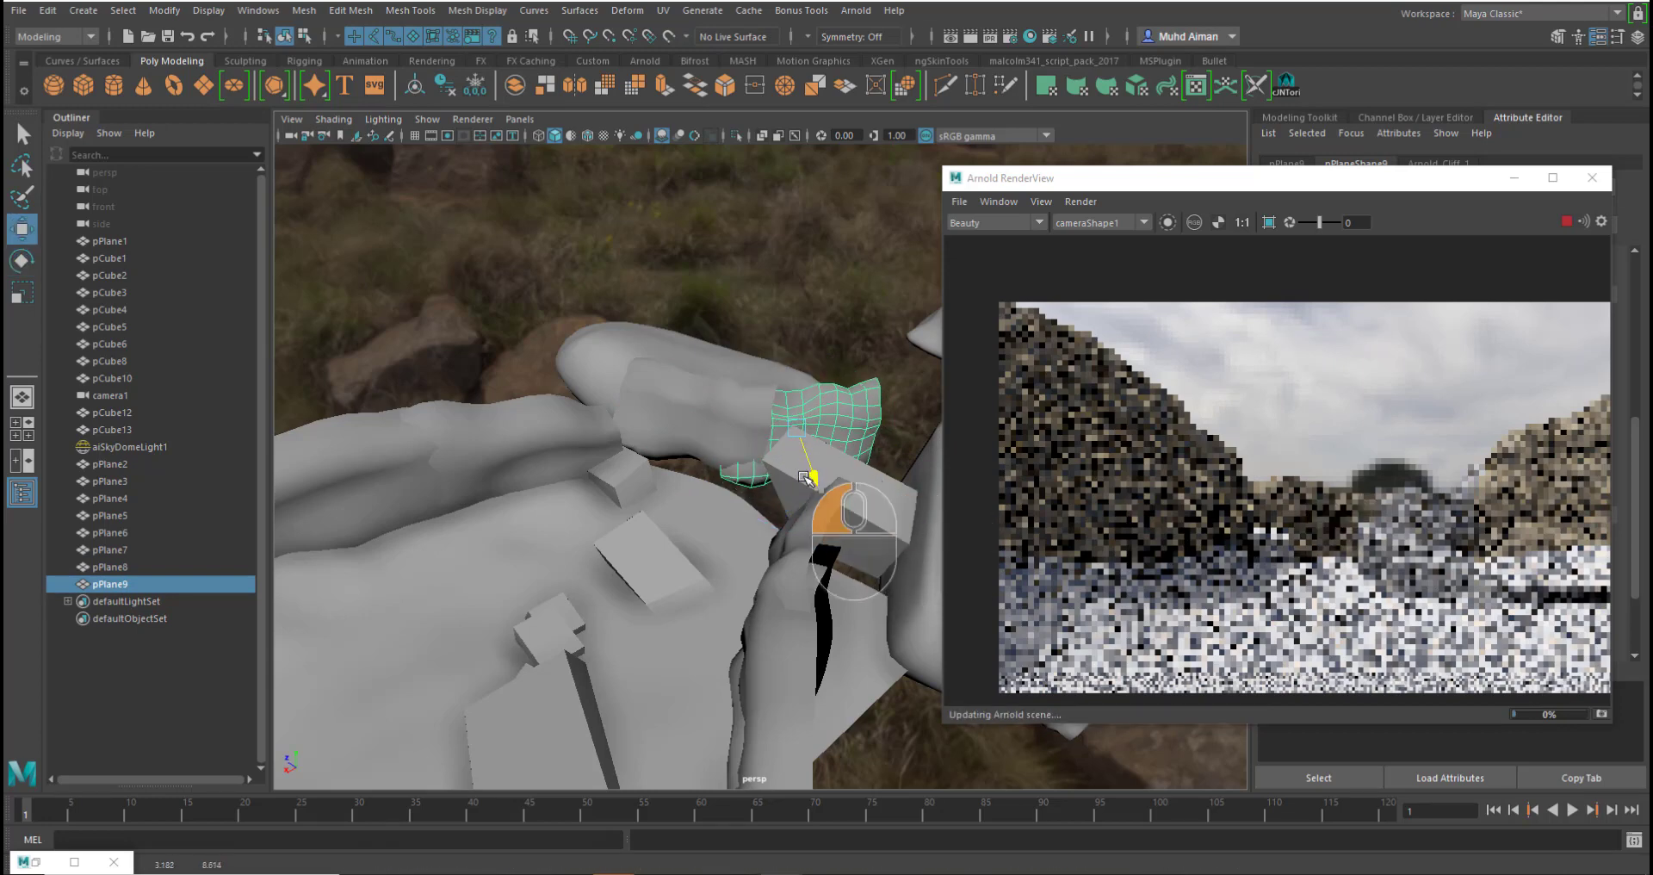
alt+middle_drag(818, 497, 725, 529)
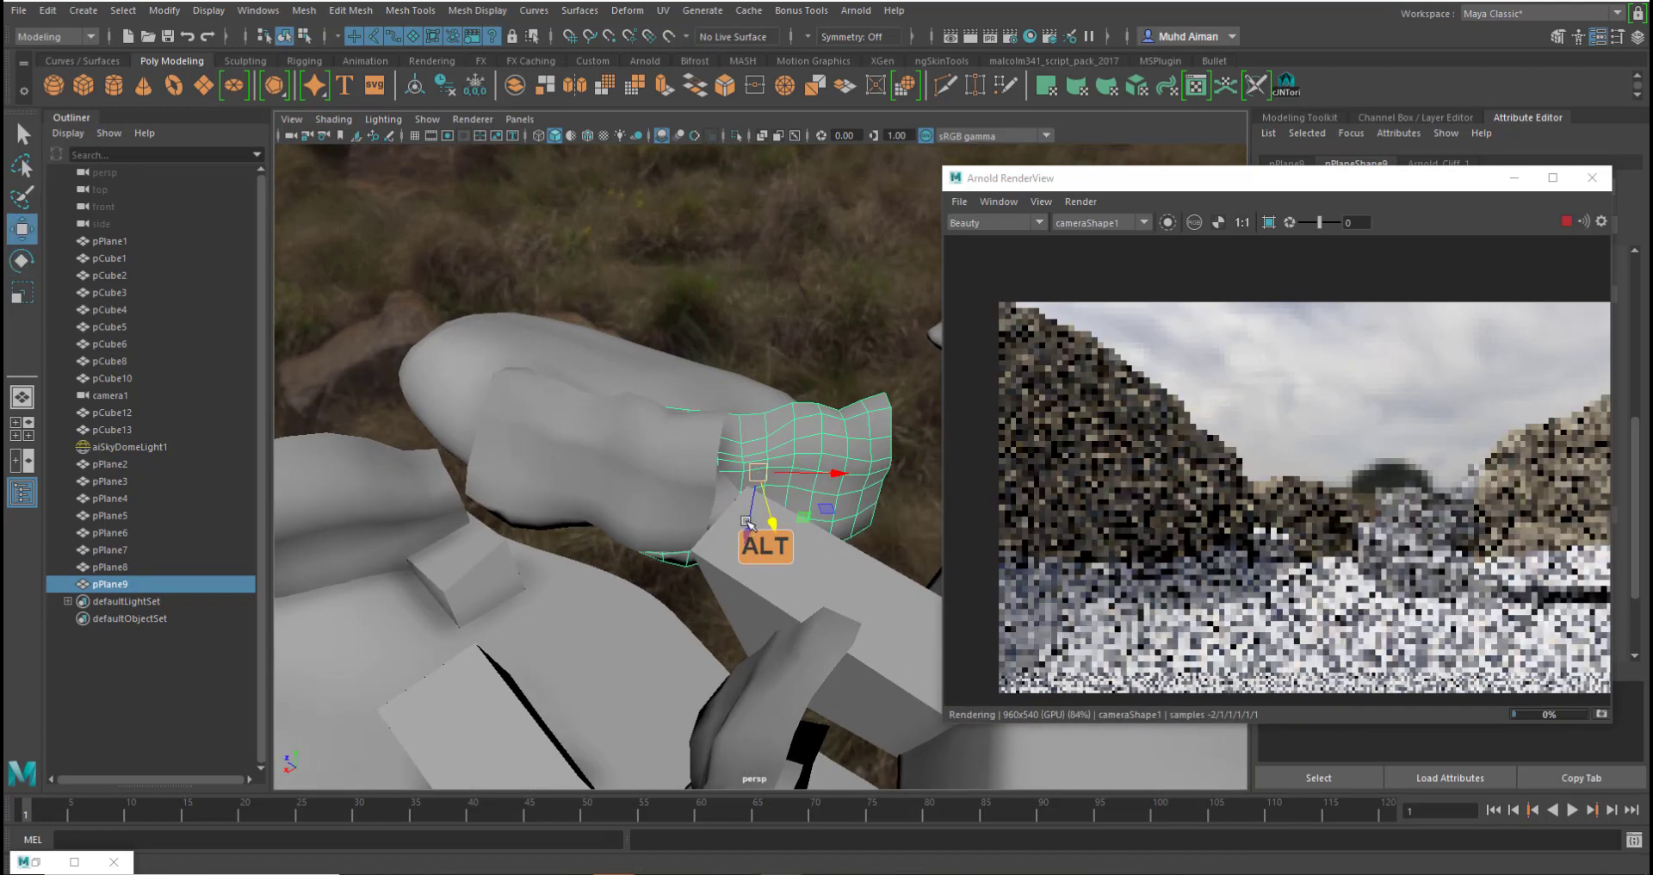
- Switch the new copy to vertices, adjust the soft selection radius, and move its vertices outward near the seam
alt+drag(731, 516, 835, 506)
right_drag(642, 386, 575, 377)
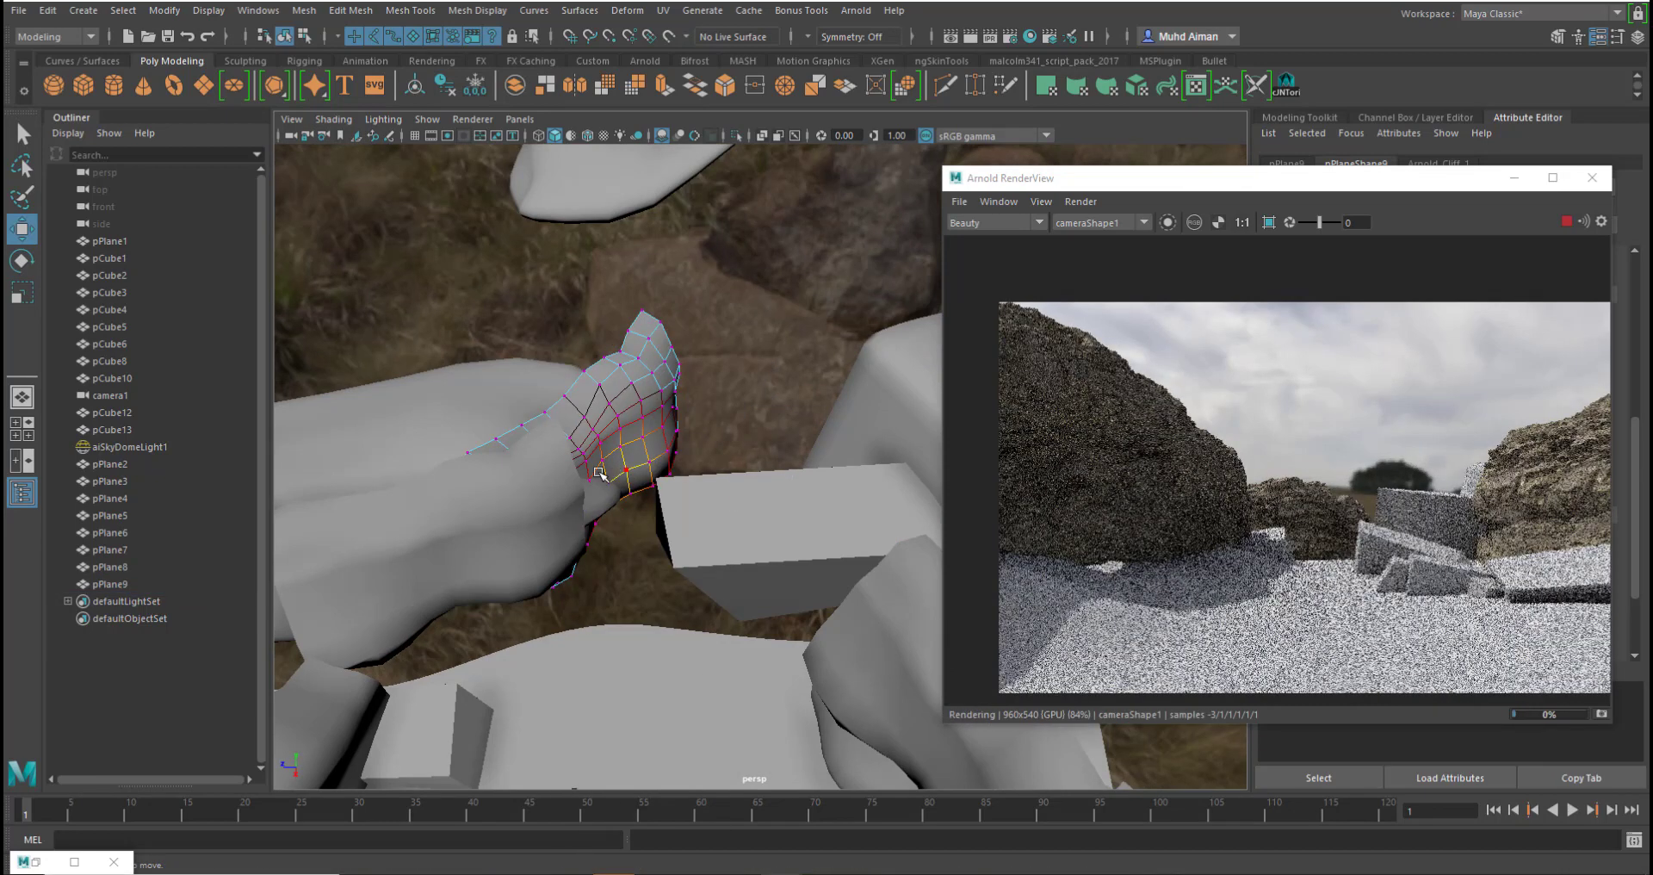
click(589, 480)
key(b)
middle_drag(646, 517, 680, 533)
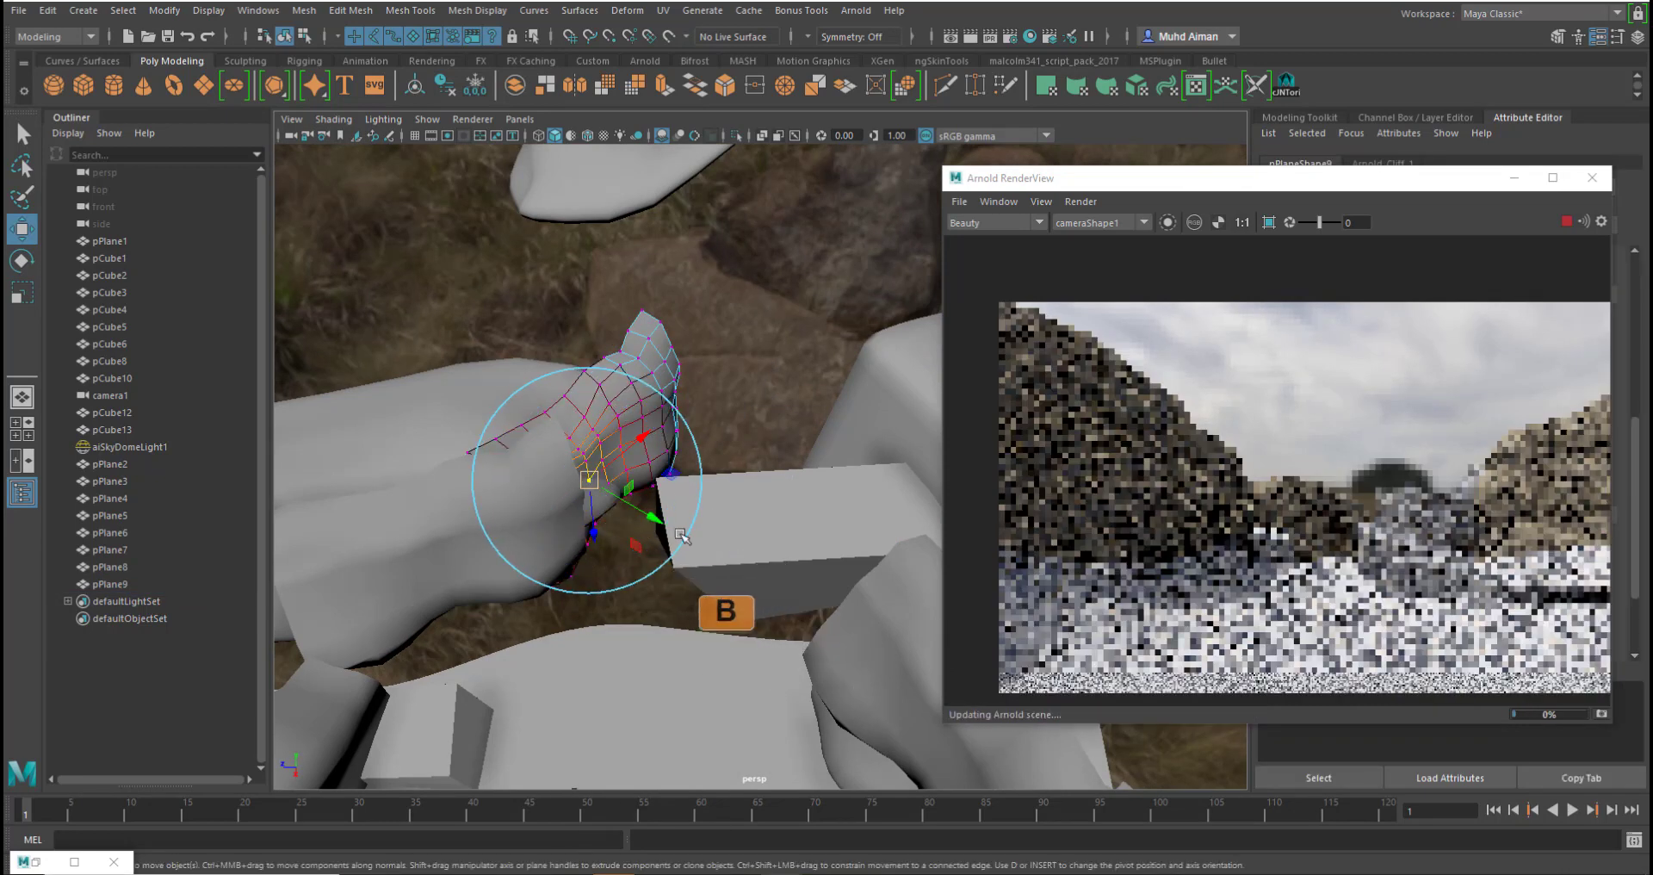
drag(642, 515, 665, 522)
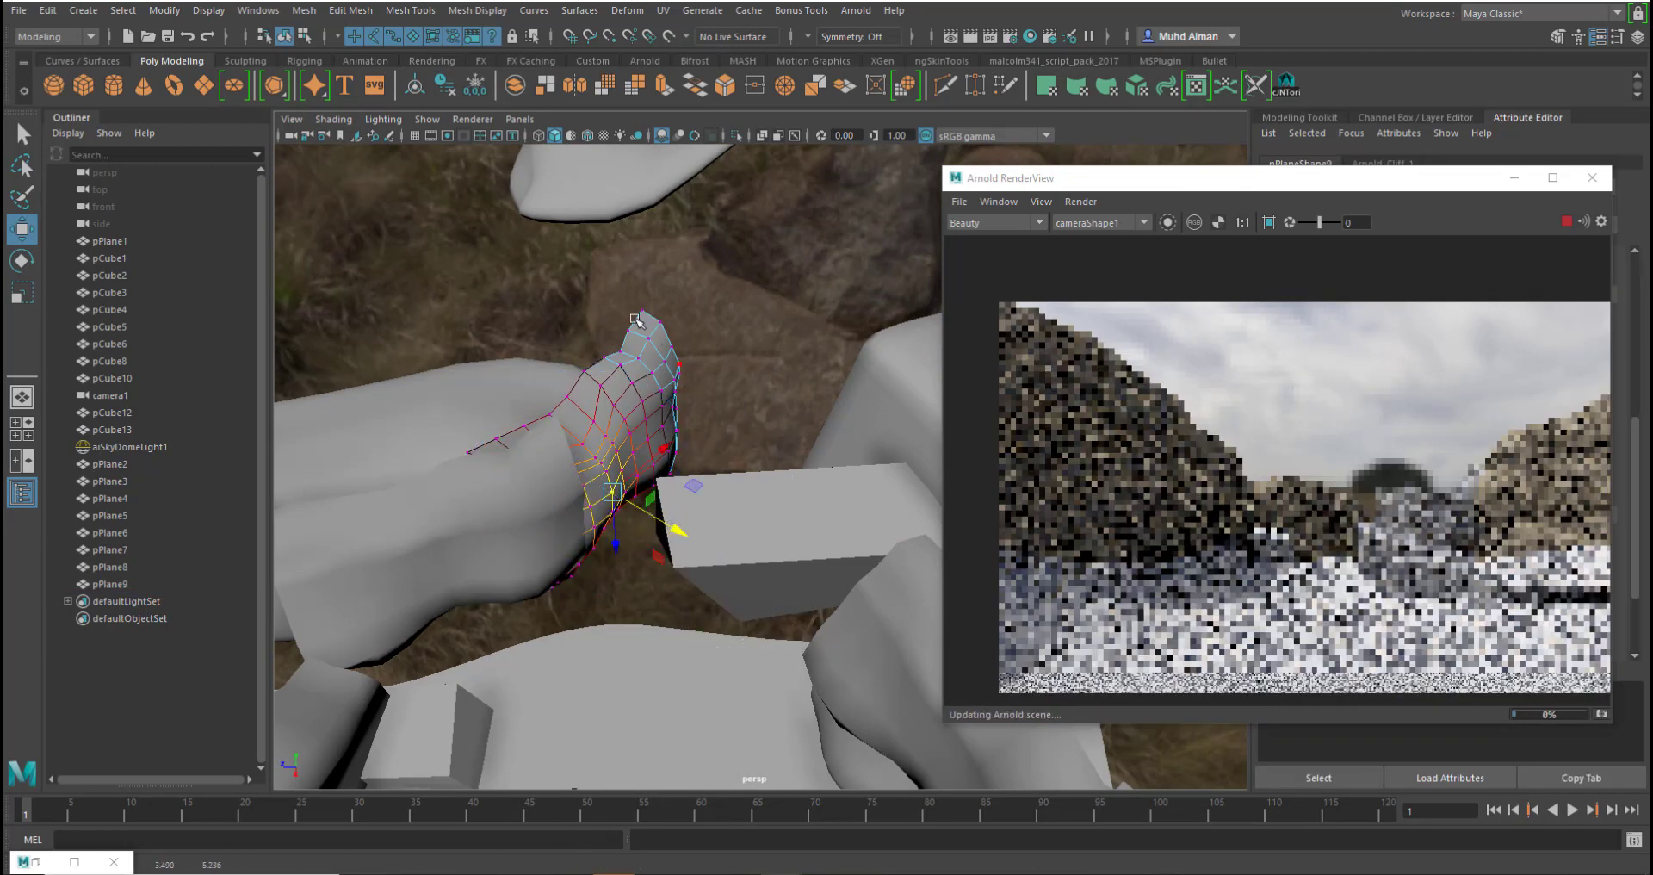
- Rotate the new copy's protruding vertices, move them in around the rock's end, and return to object mode
drag(609, 285, 809, 482)
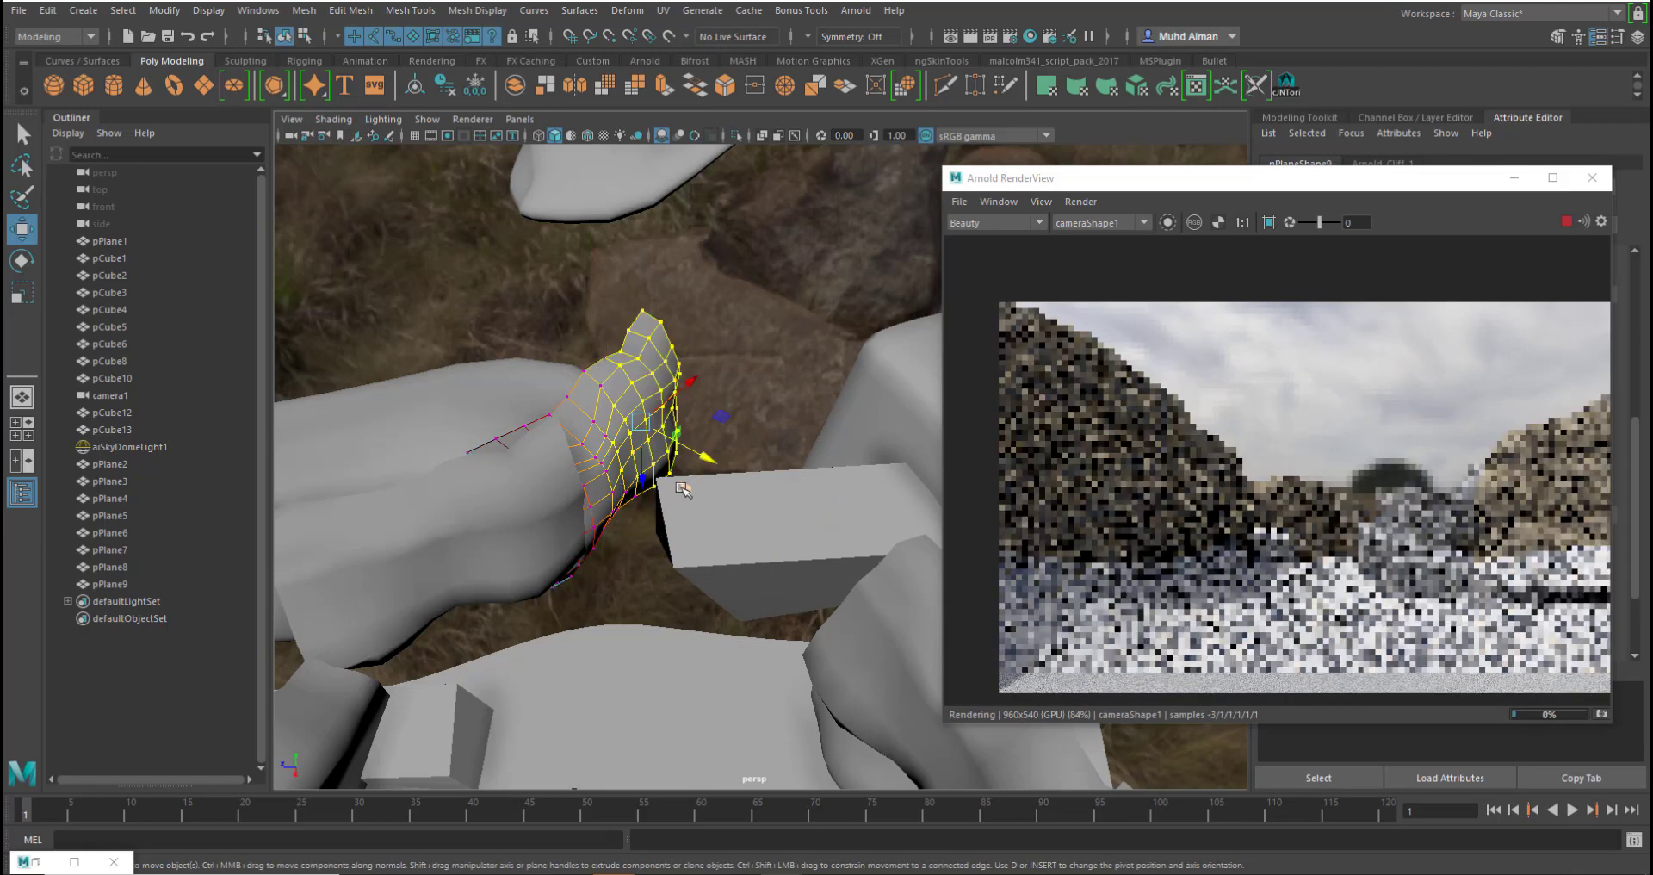
key(e)
drag(697, 508, 749, 546)
key(w)
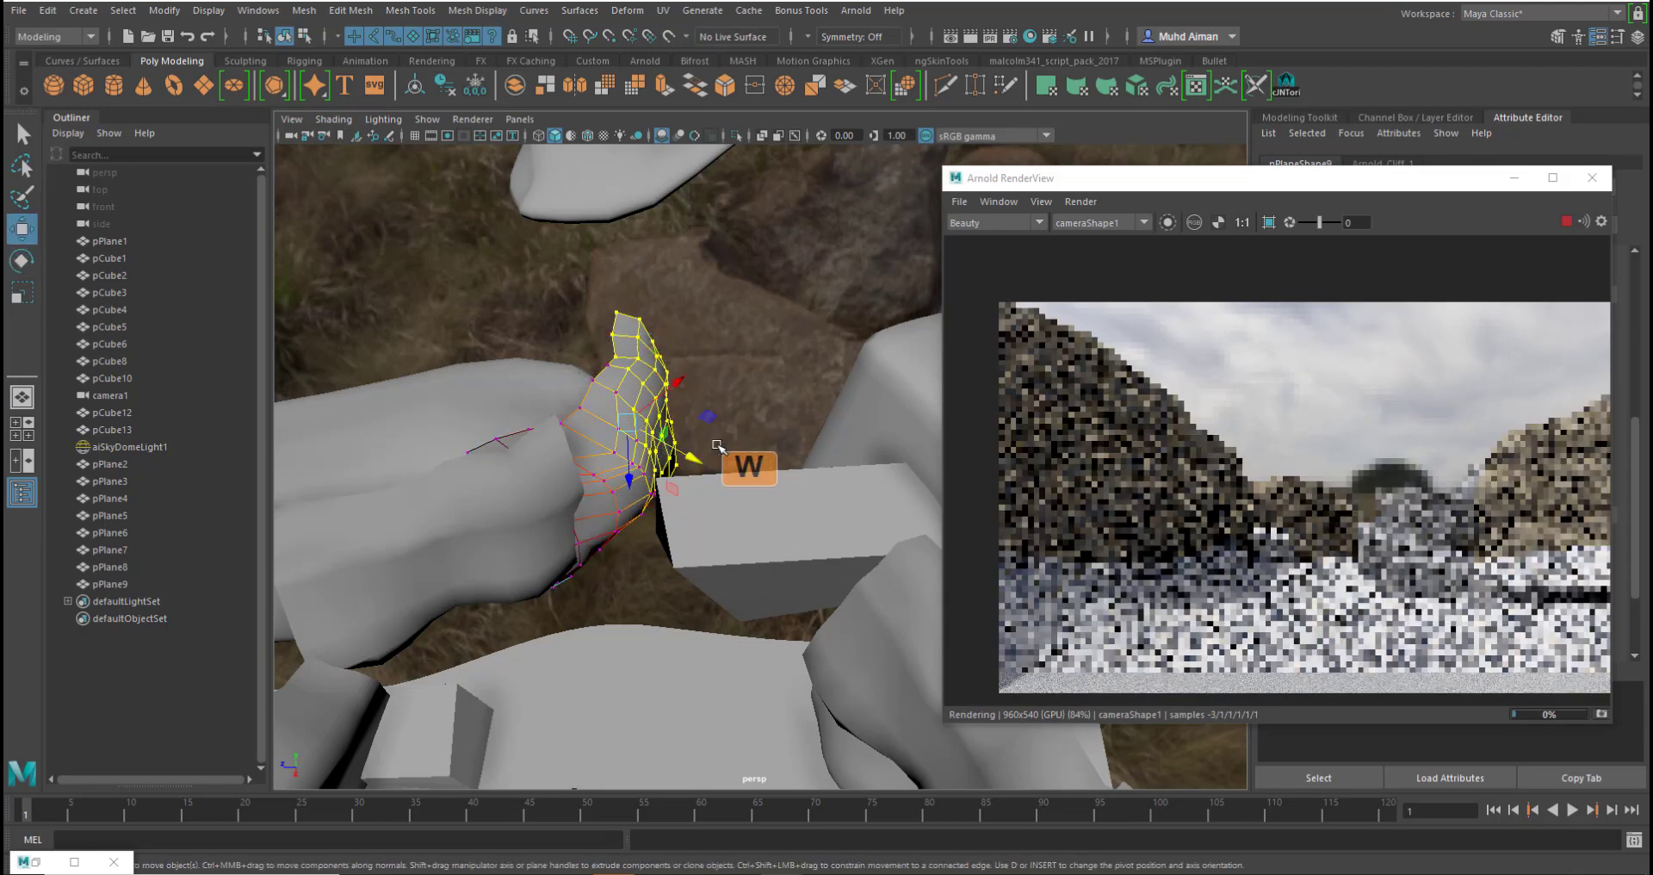
drag(716, 445, 656, 445)
right_drag(607, 361, 672, 289)
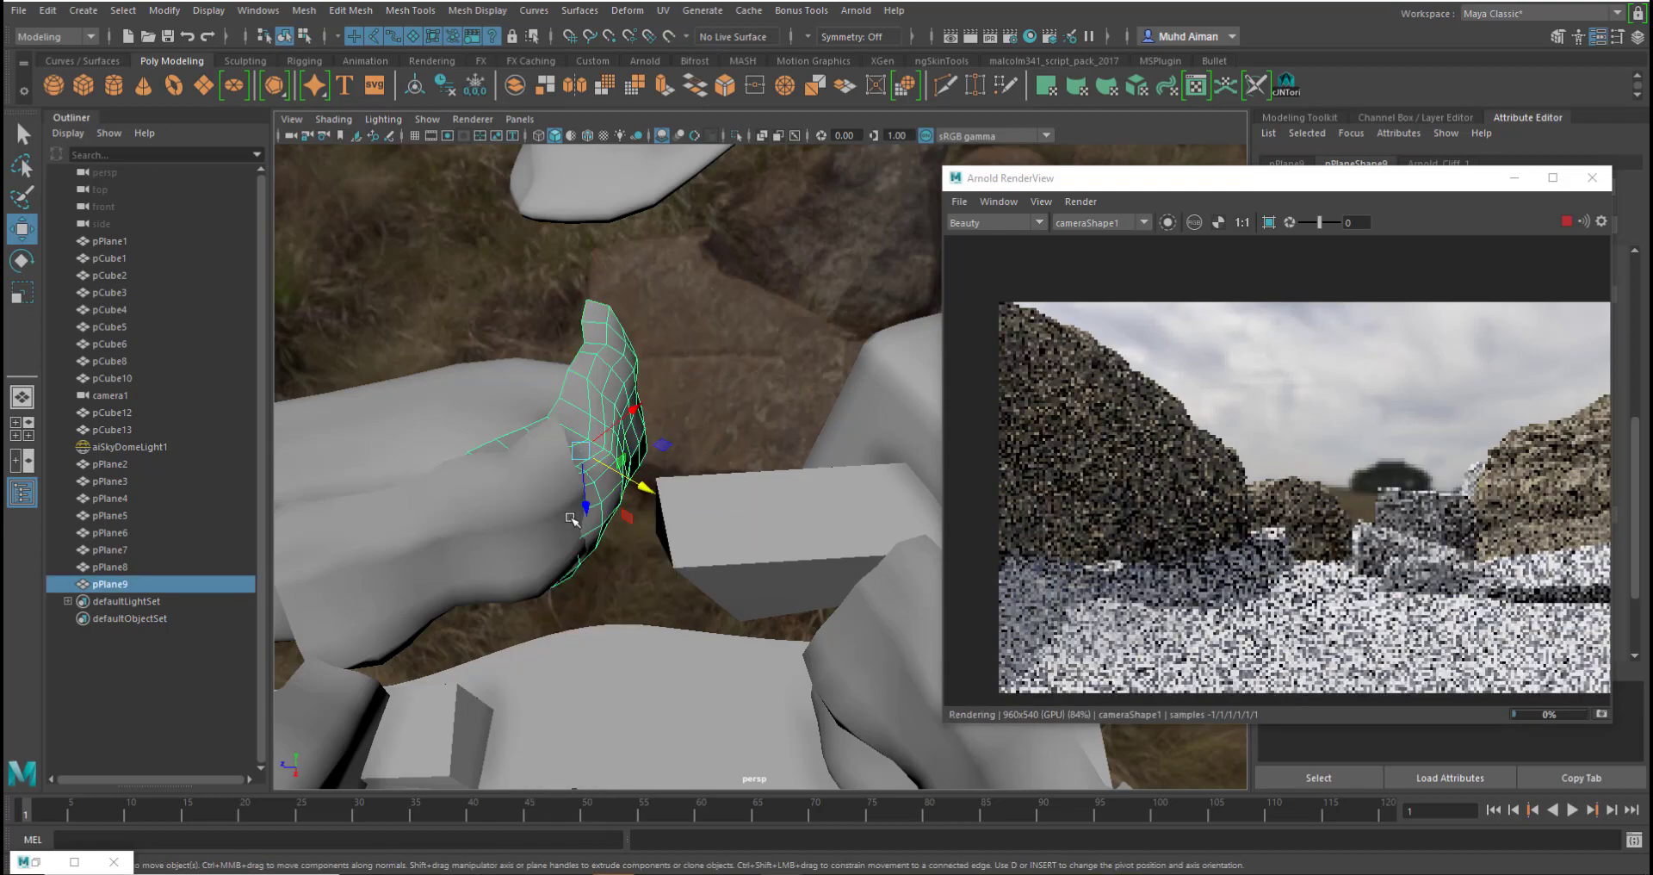
- Switch the distant rock's front piece pPlane8 to vertices and raise its upper vertices near the rock's inner end
scroll(571, 519, down, 1)
alt+drag(570, 519, 543, 456)
click(541, 520)
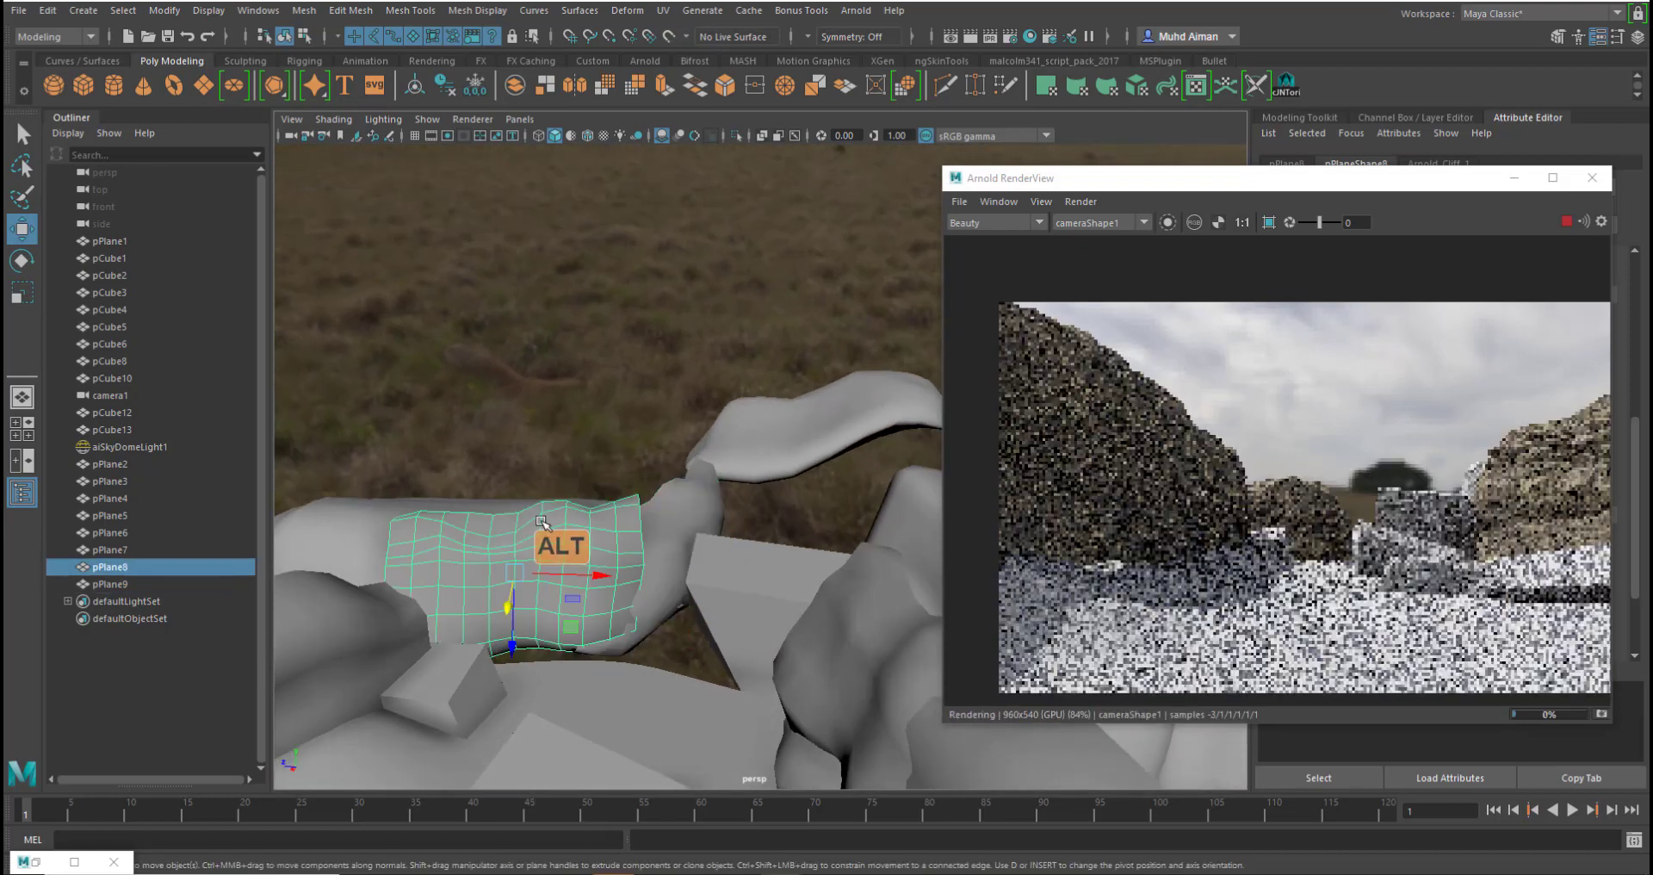
right_drag(550, 400, 457, 389)
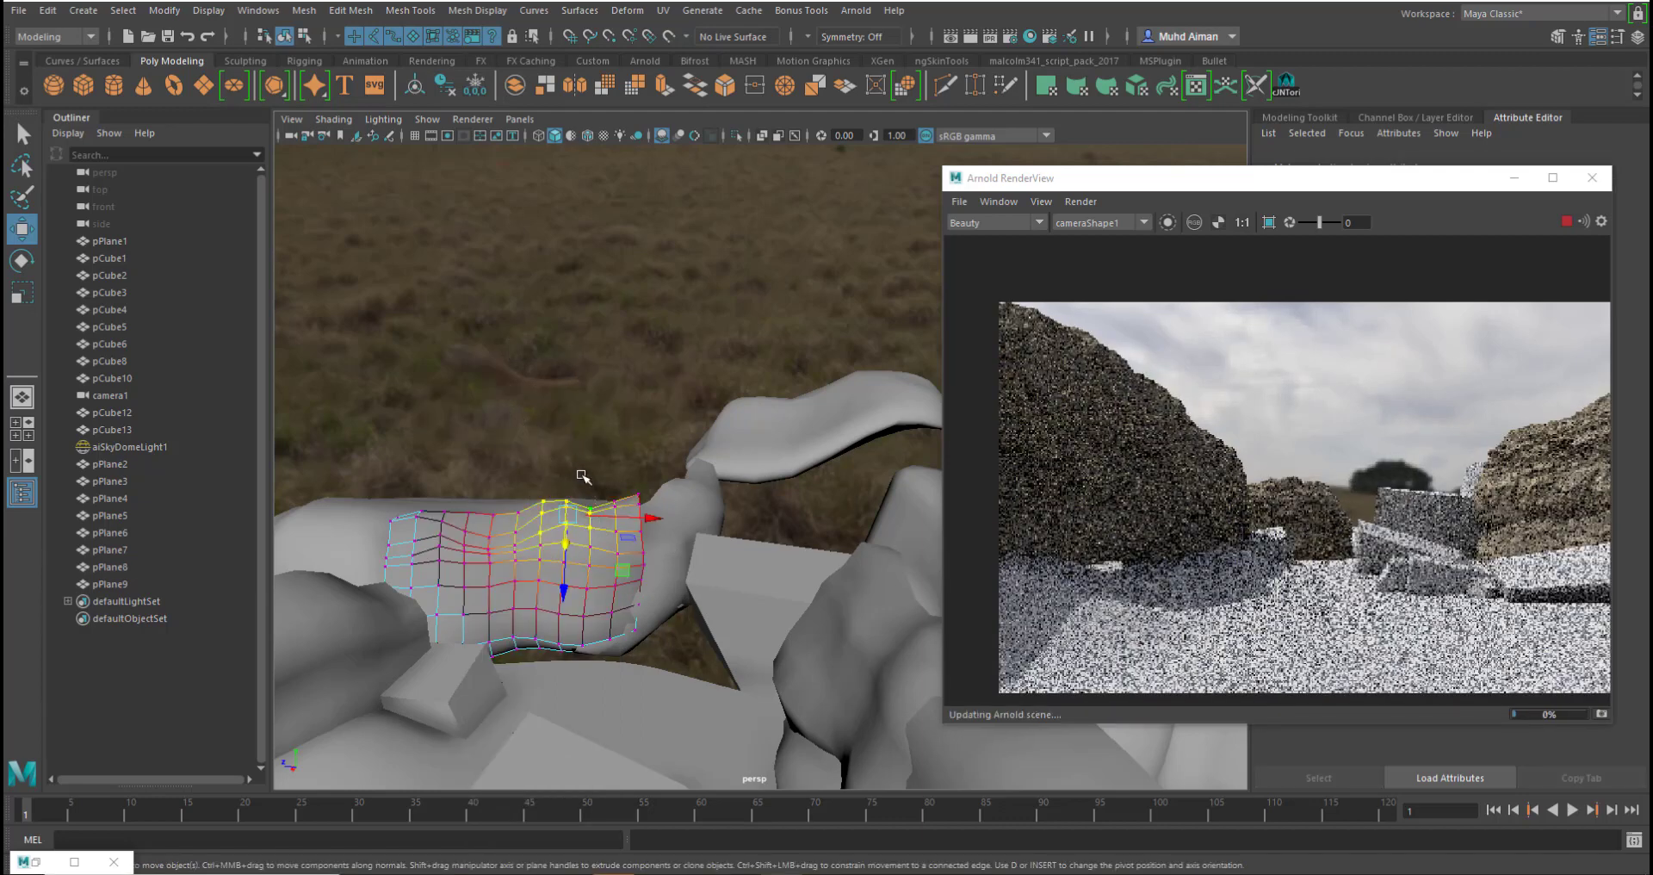
key(w)
drag(565, 585, 452, 552)
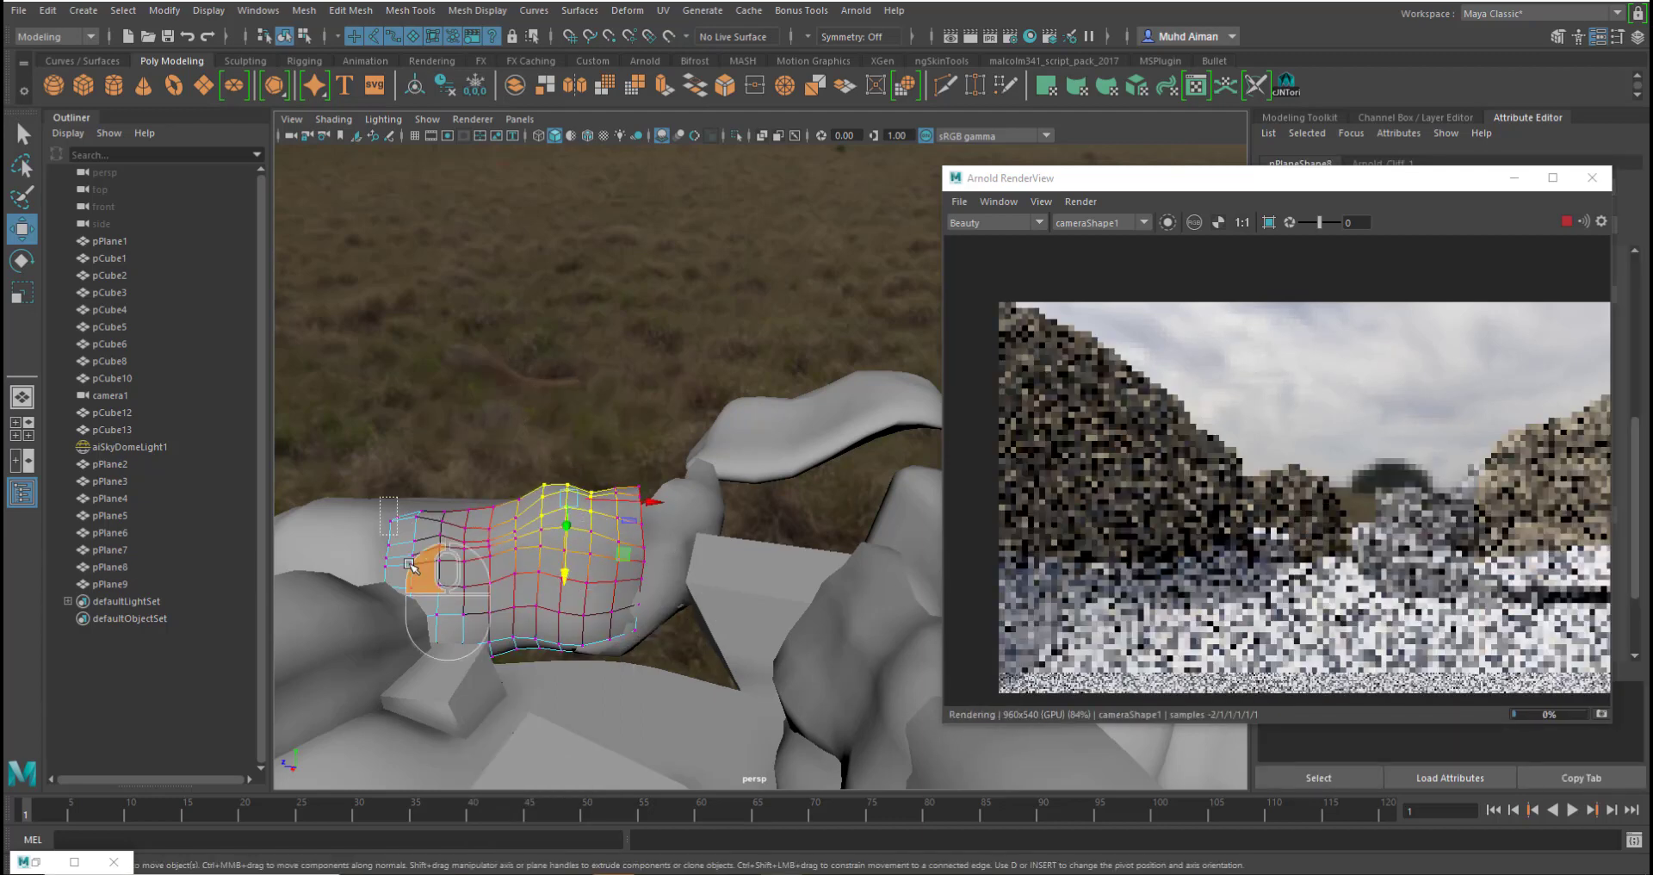
- Lower pPlane8's vertices at its outer edge, inner upper corner and upper bump to follow the distant rock's top
click(409, 565)
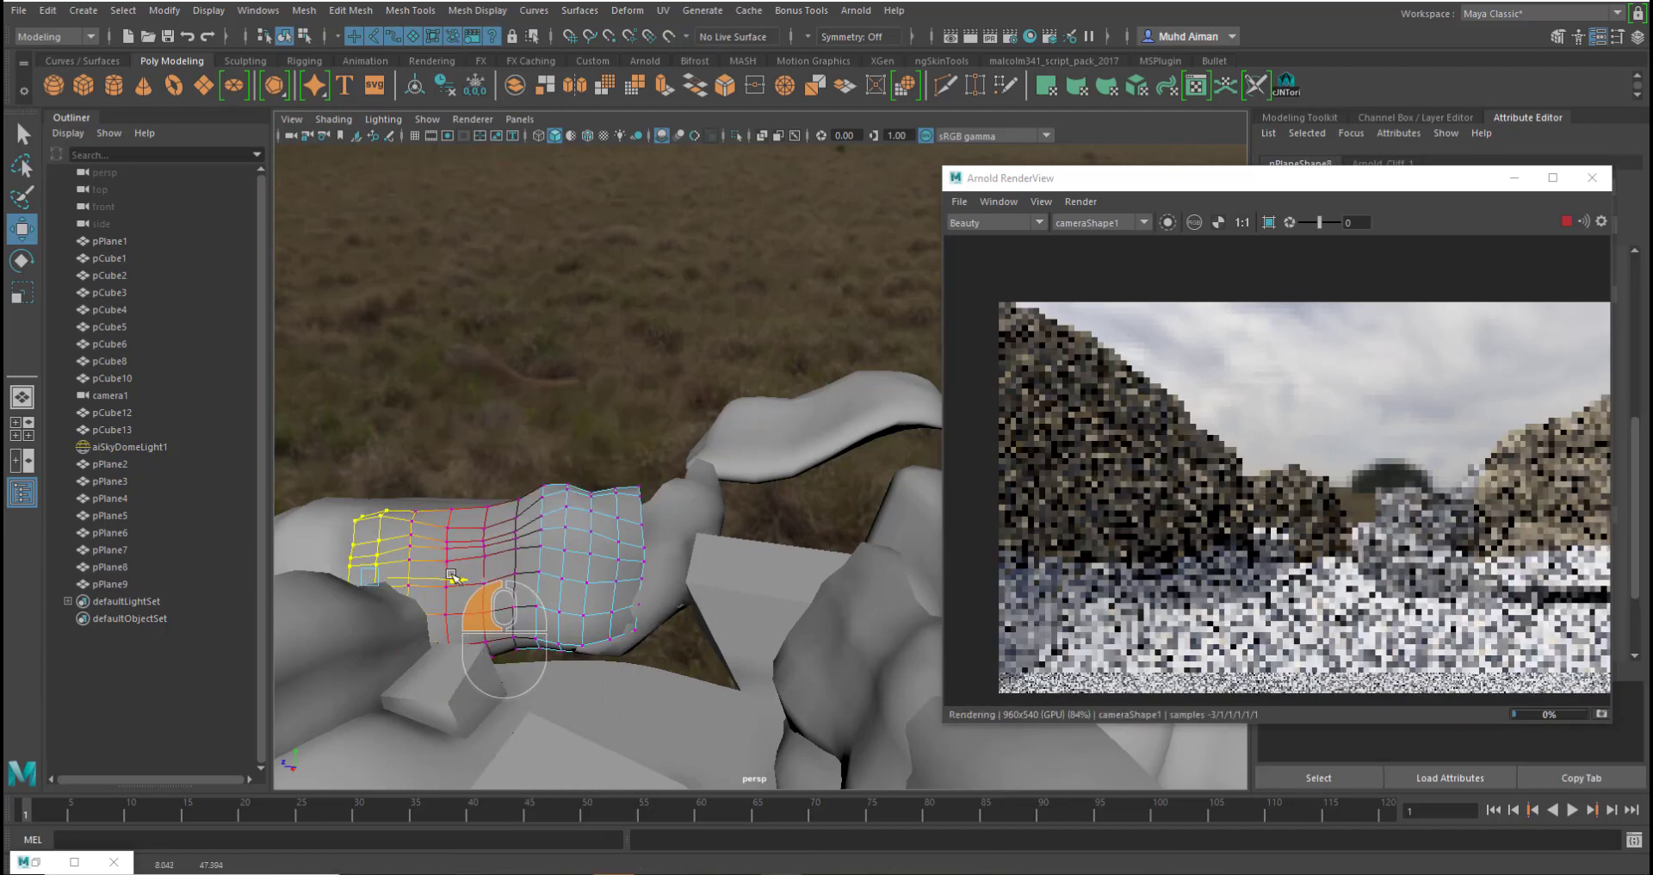
drag(311, 470, 355, 549)
drag(350, 610, 350, 611)
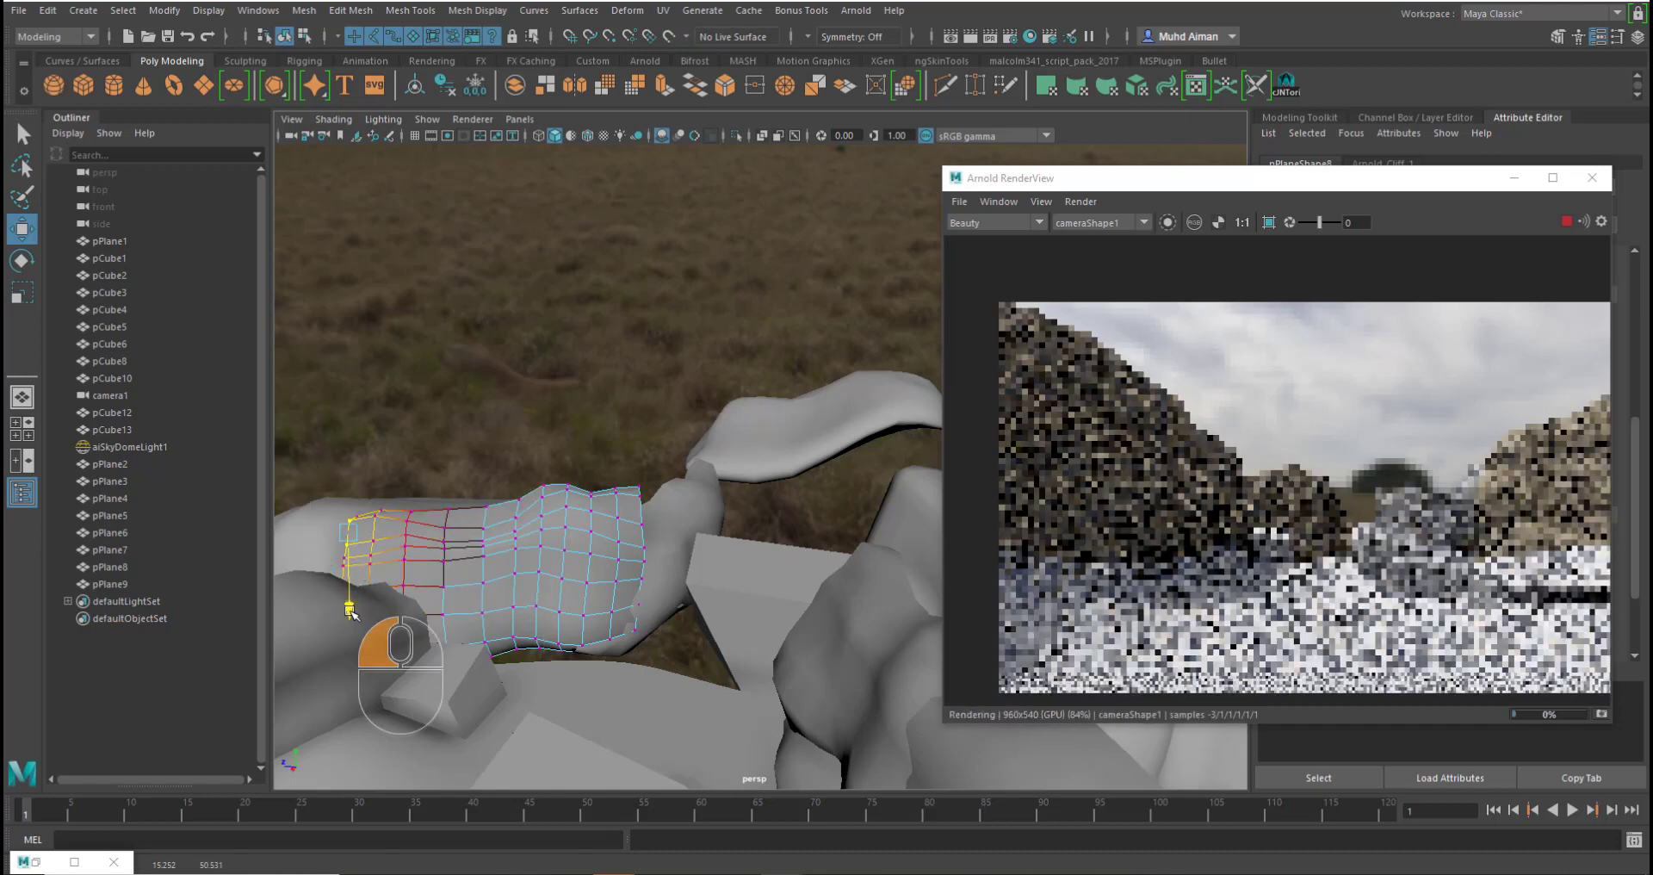
drag(638, 467, 638, 518)
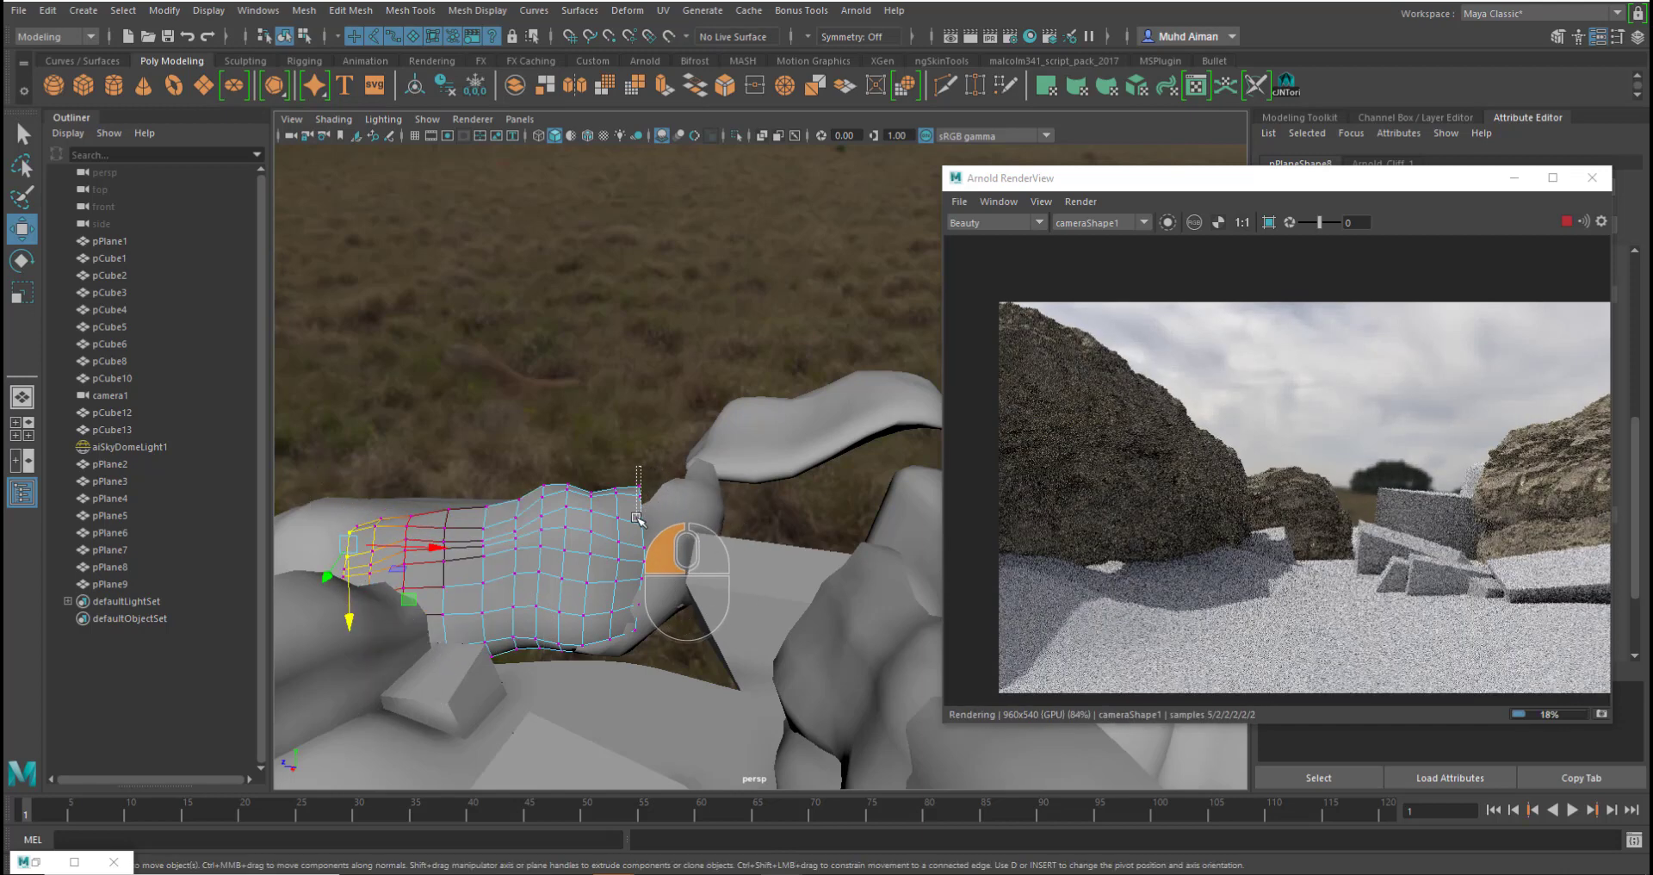
drag(635, 571, 633, 583)
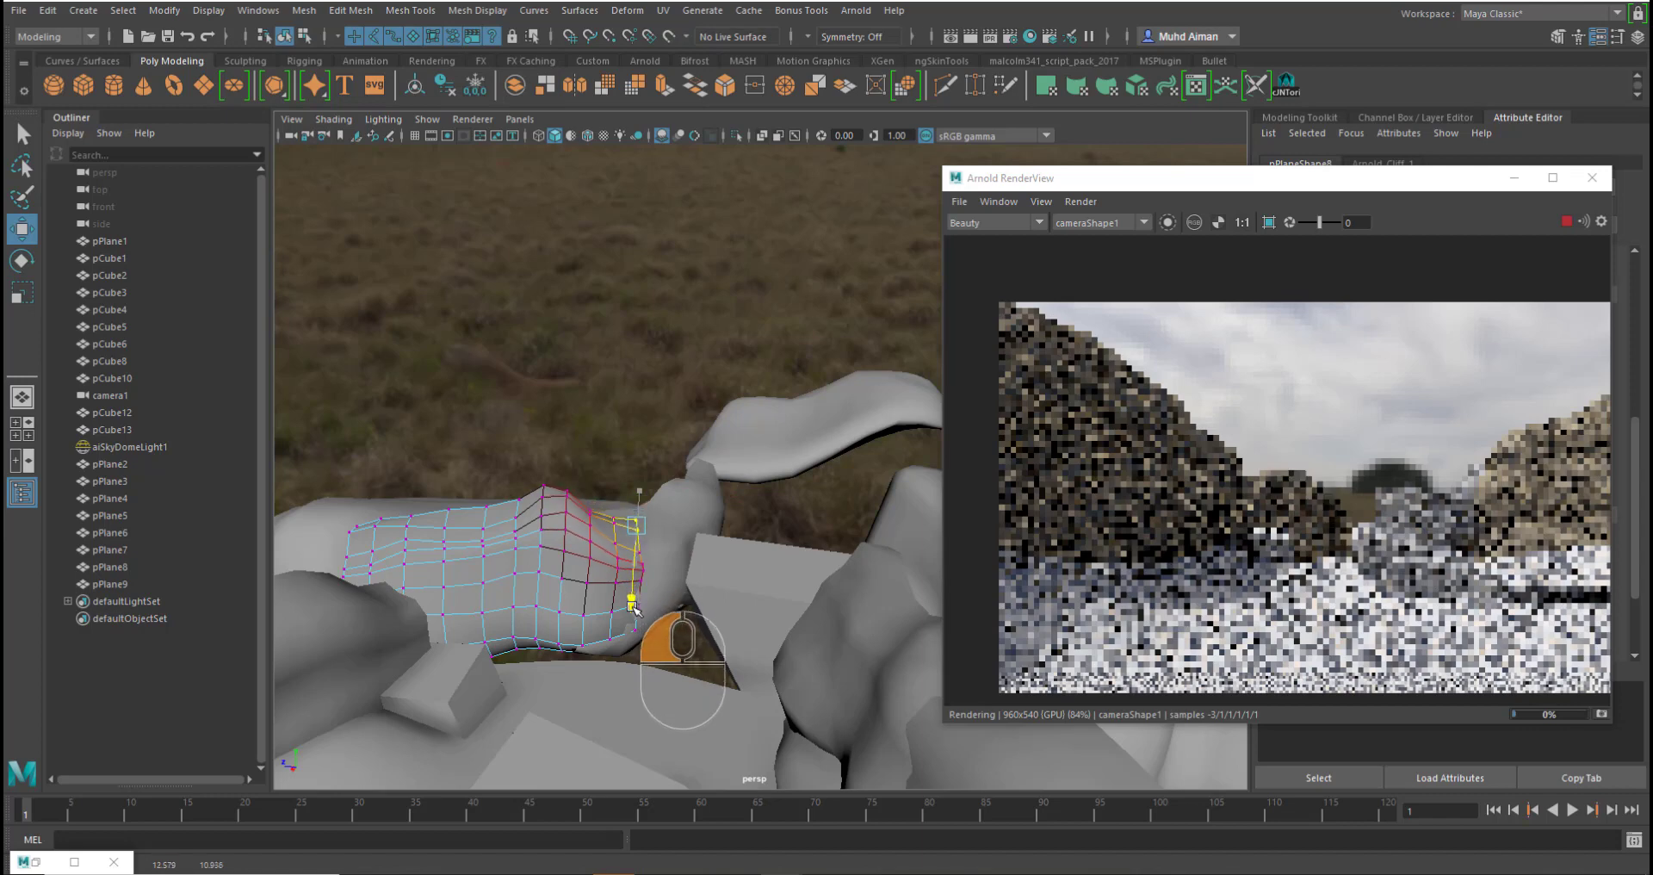
drag(538, 474, 570, 517)
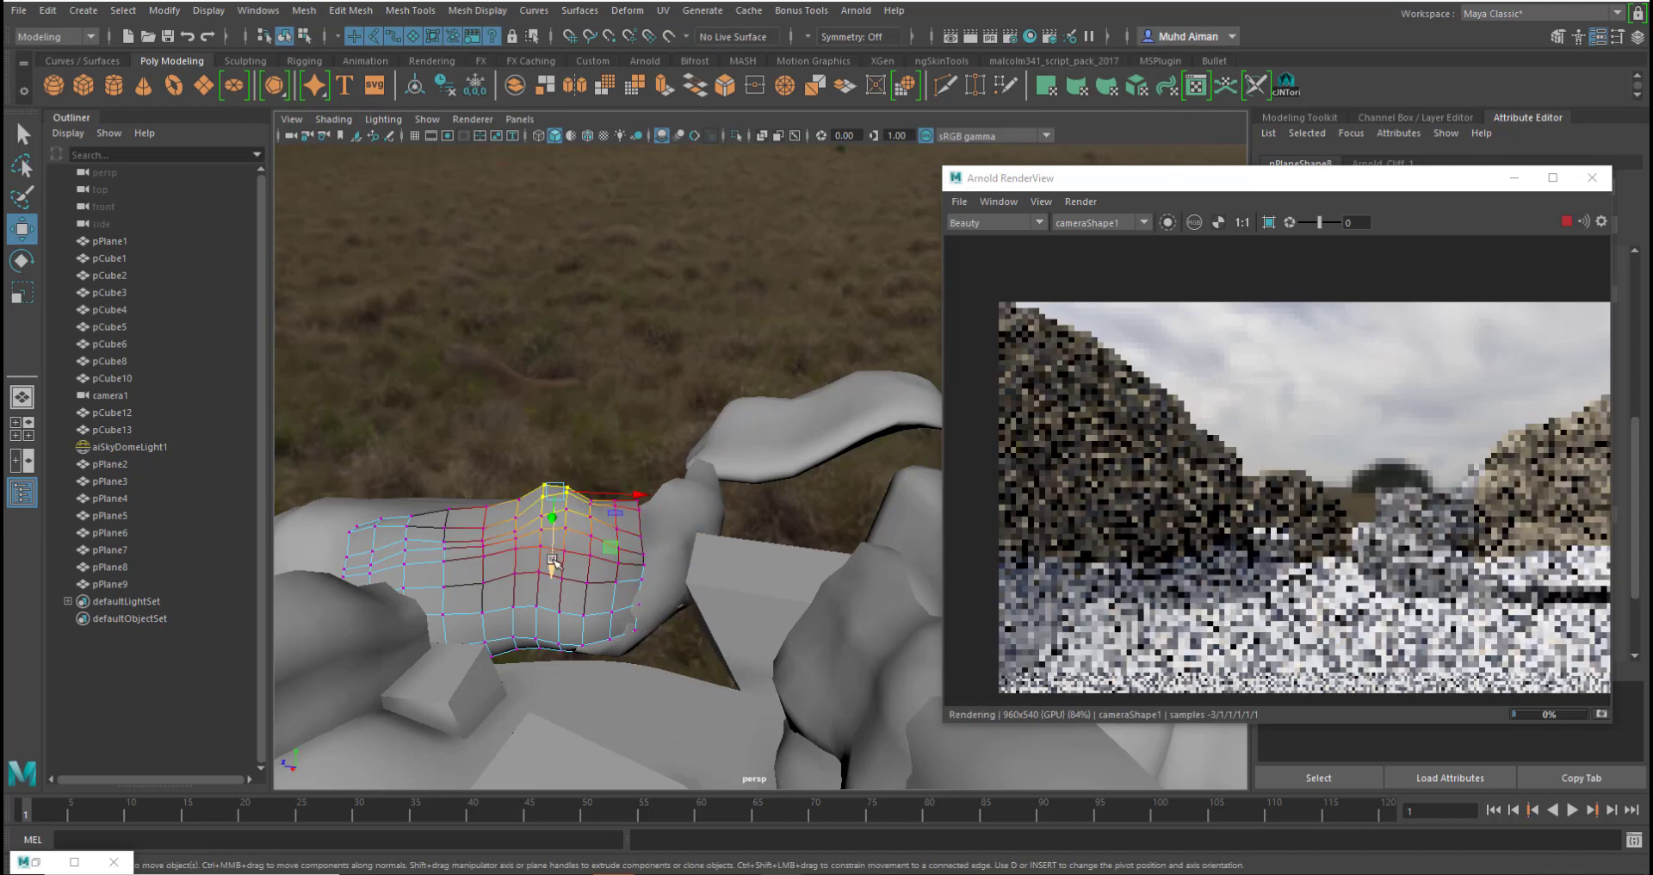
drag(552, 578, 555, 581)
- Move the upper vertices at pPlane8's inner end back over the rock, and return to object mode
alt+drag(663, 541, 717, 655)
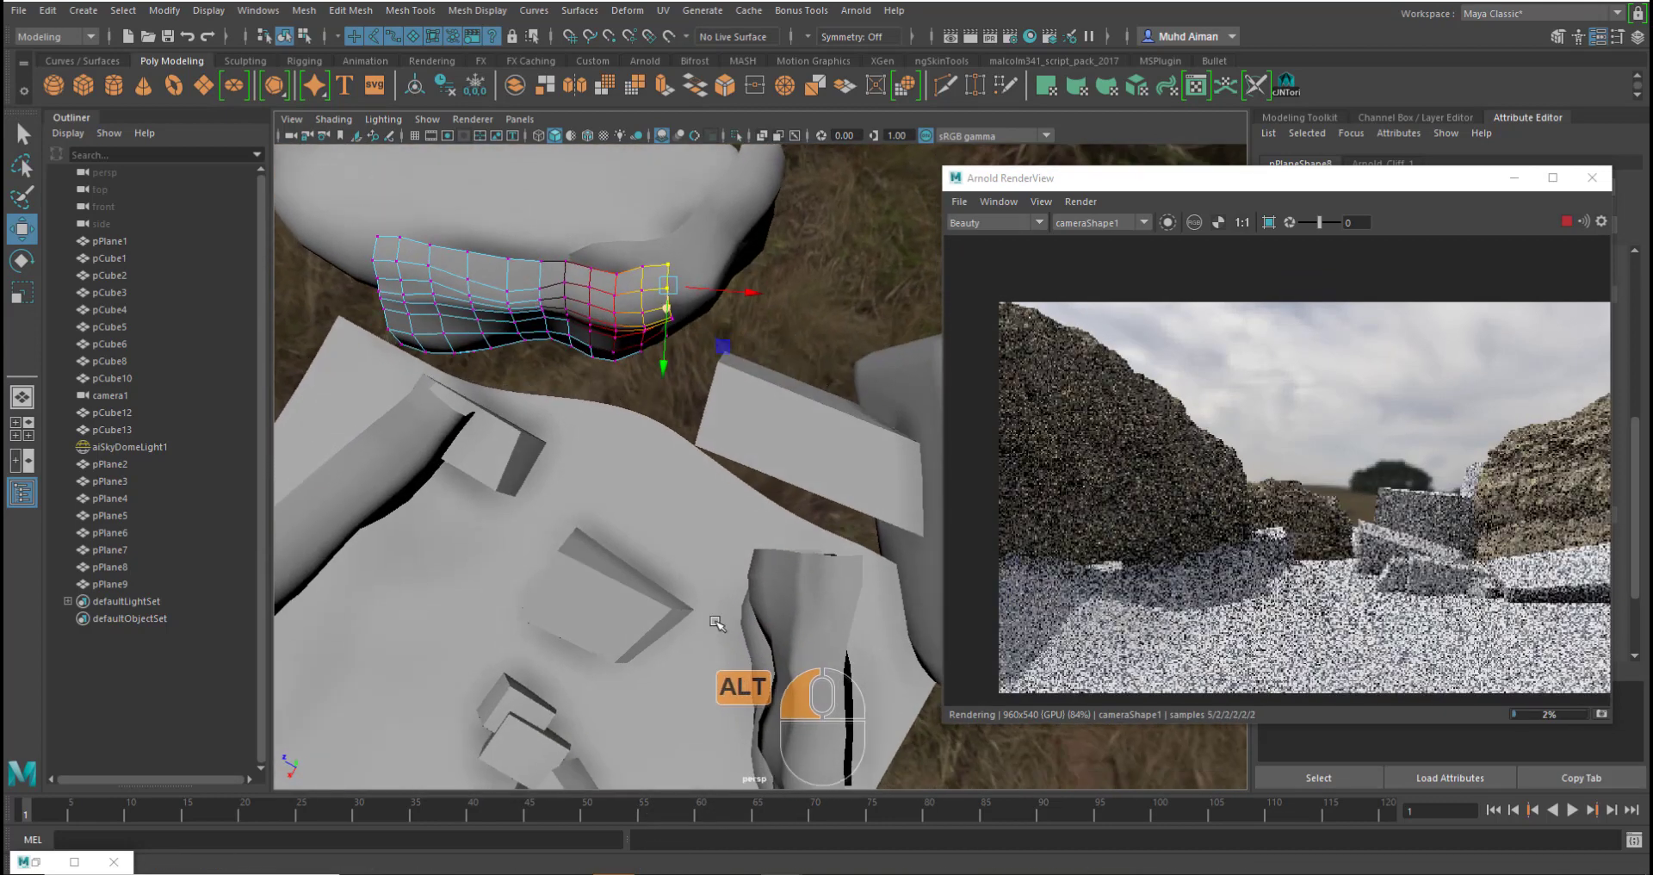
drag(656, 355, 608, 311)
click(619, 261)
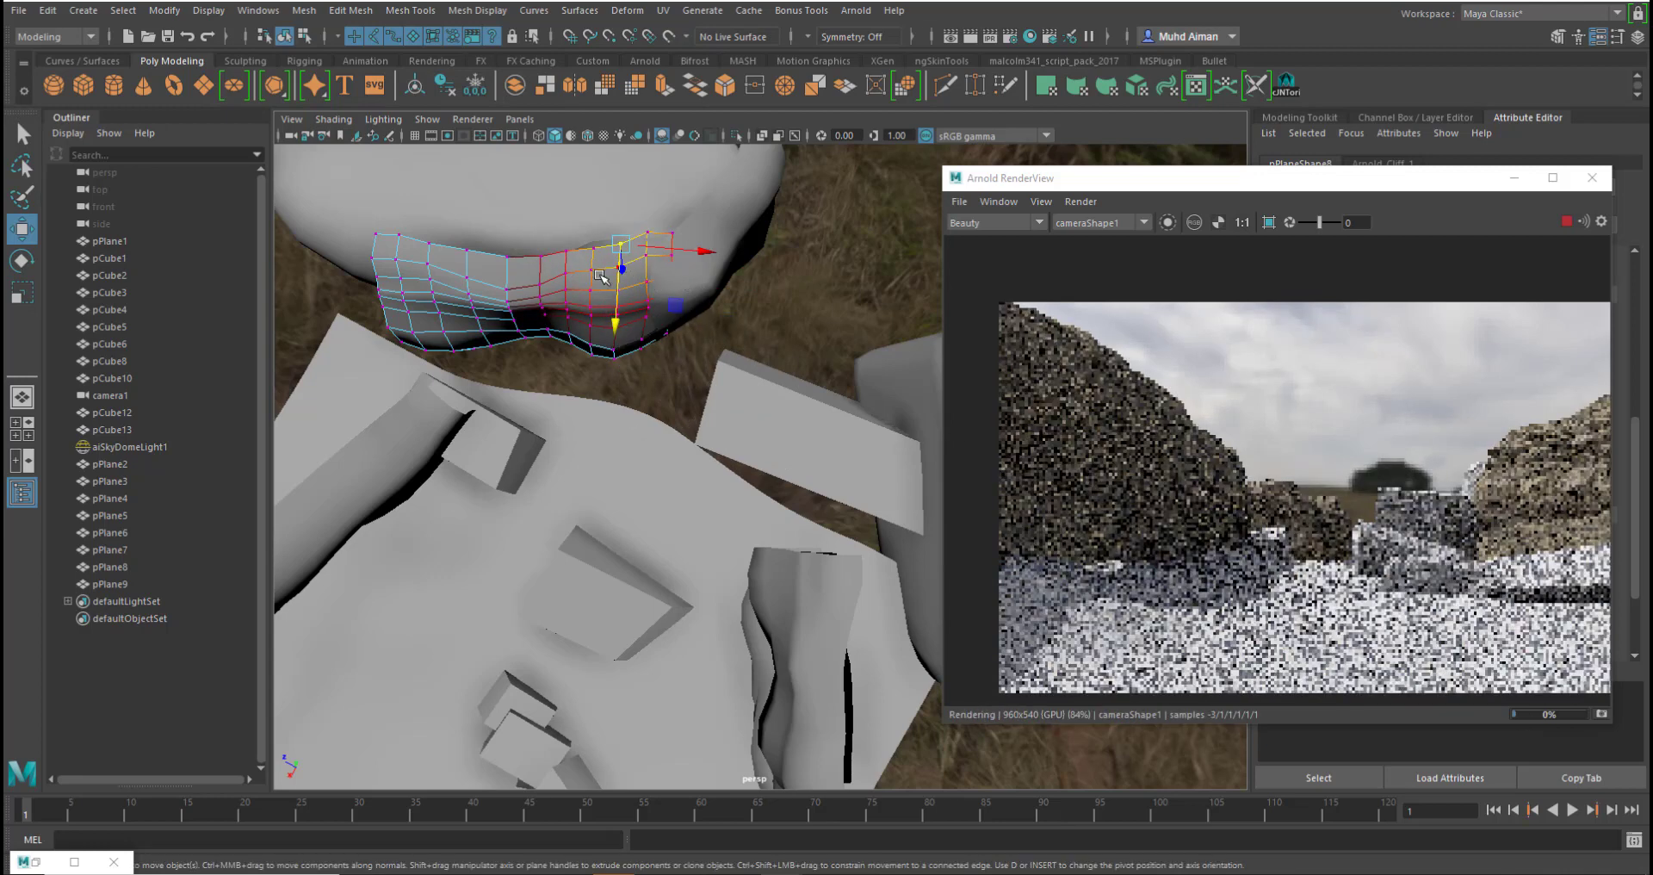
right_drag(603, 271, 750, 222)
- Duplicate pPlane9, then move and rotate the copy onto the front of the separate rock farther back
alt+drag(750, 222, 589, 597)
click(589, 598)
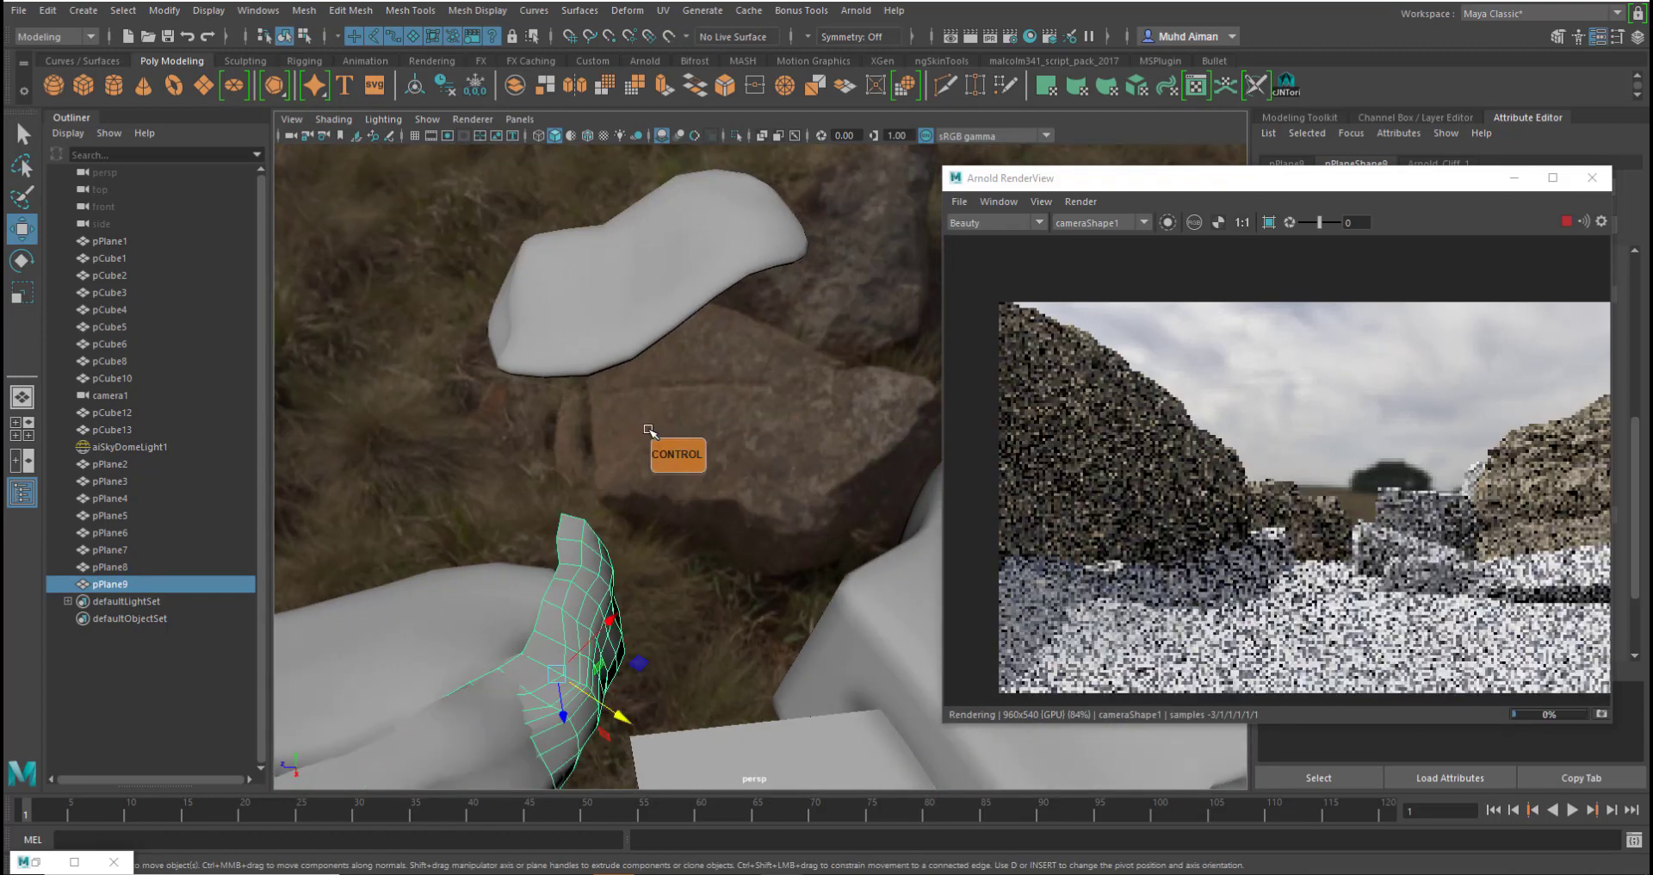
key(ctrl+d)
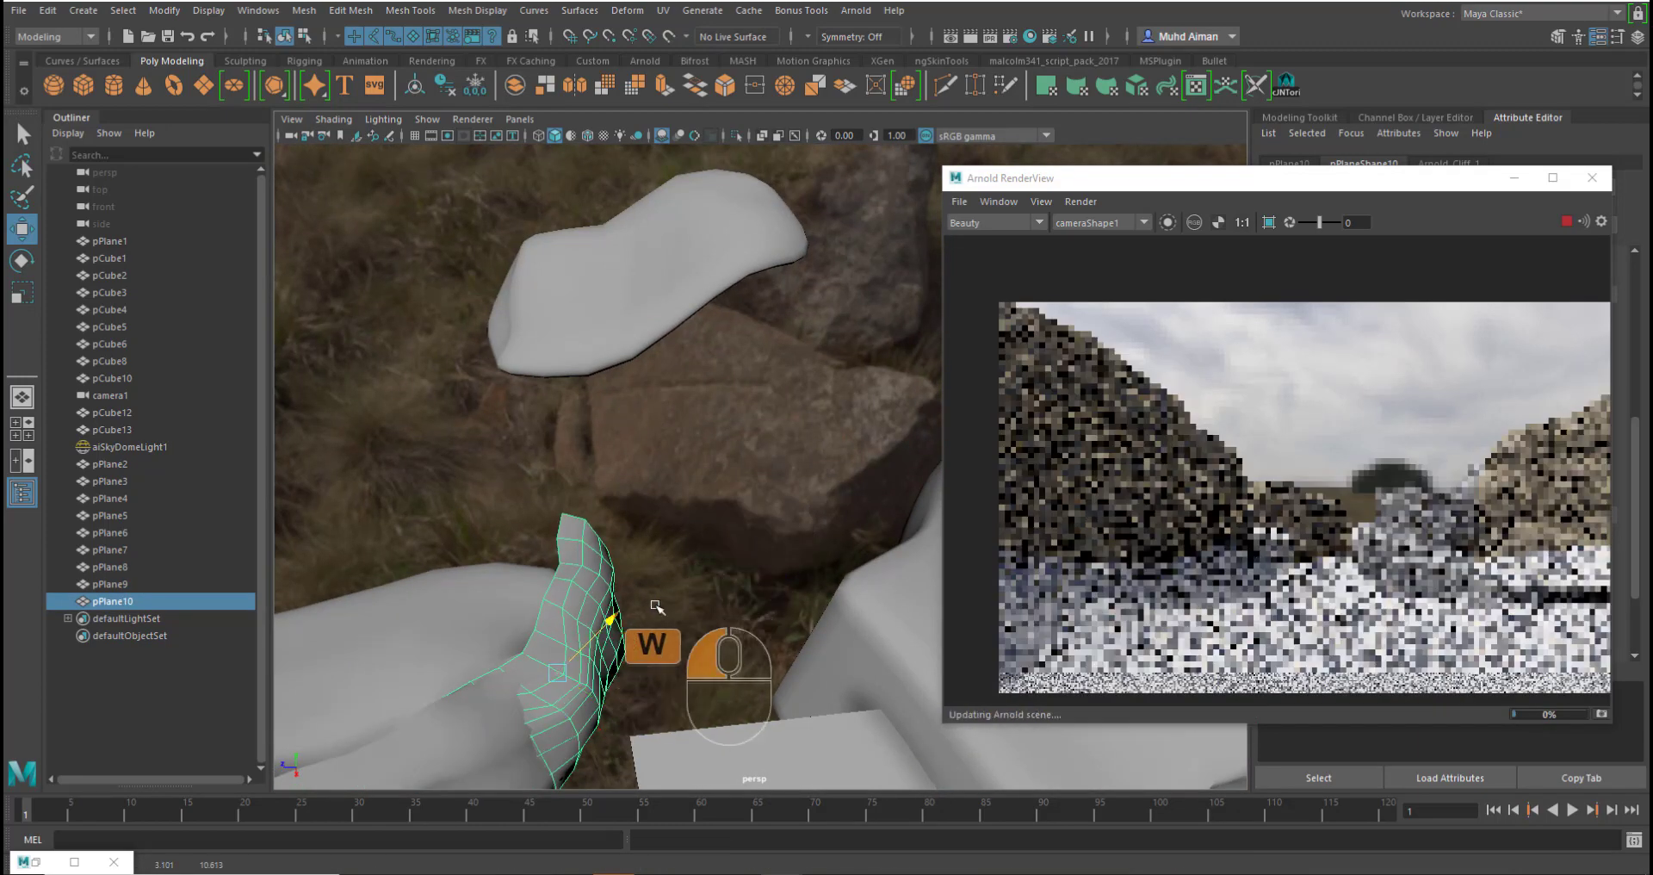
drag(657, 607, 763, 545)
key(e)
drag(743, 611, 646, 379)
key(w)
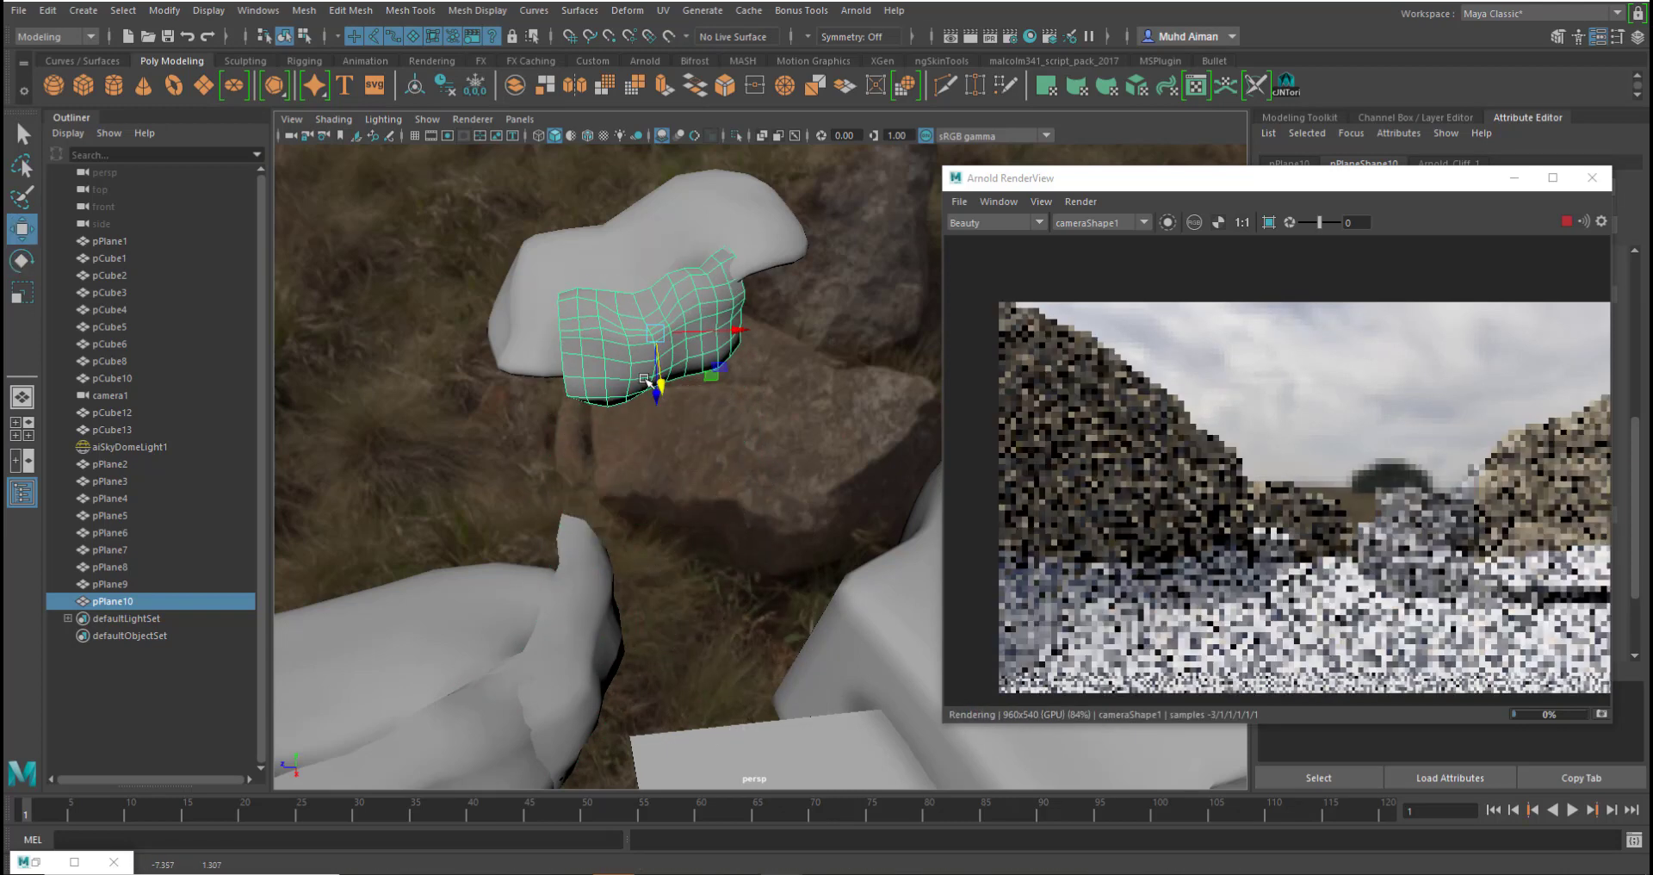
- Scale the new copy pPlane10 wider along the far rock and adjust its position against the rock face
key(r)
drag(736, 334, 780, 328)
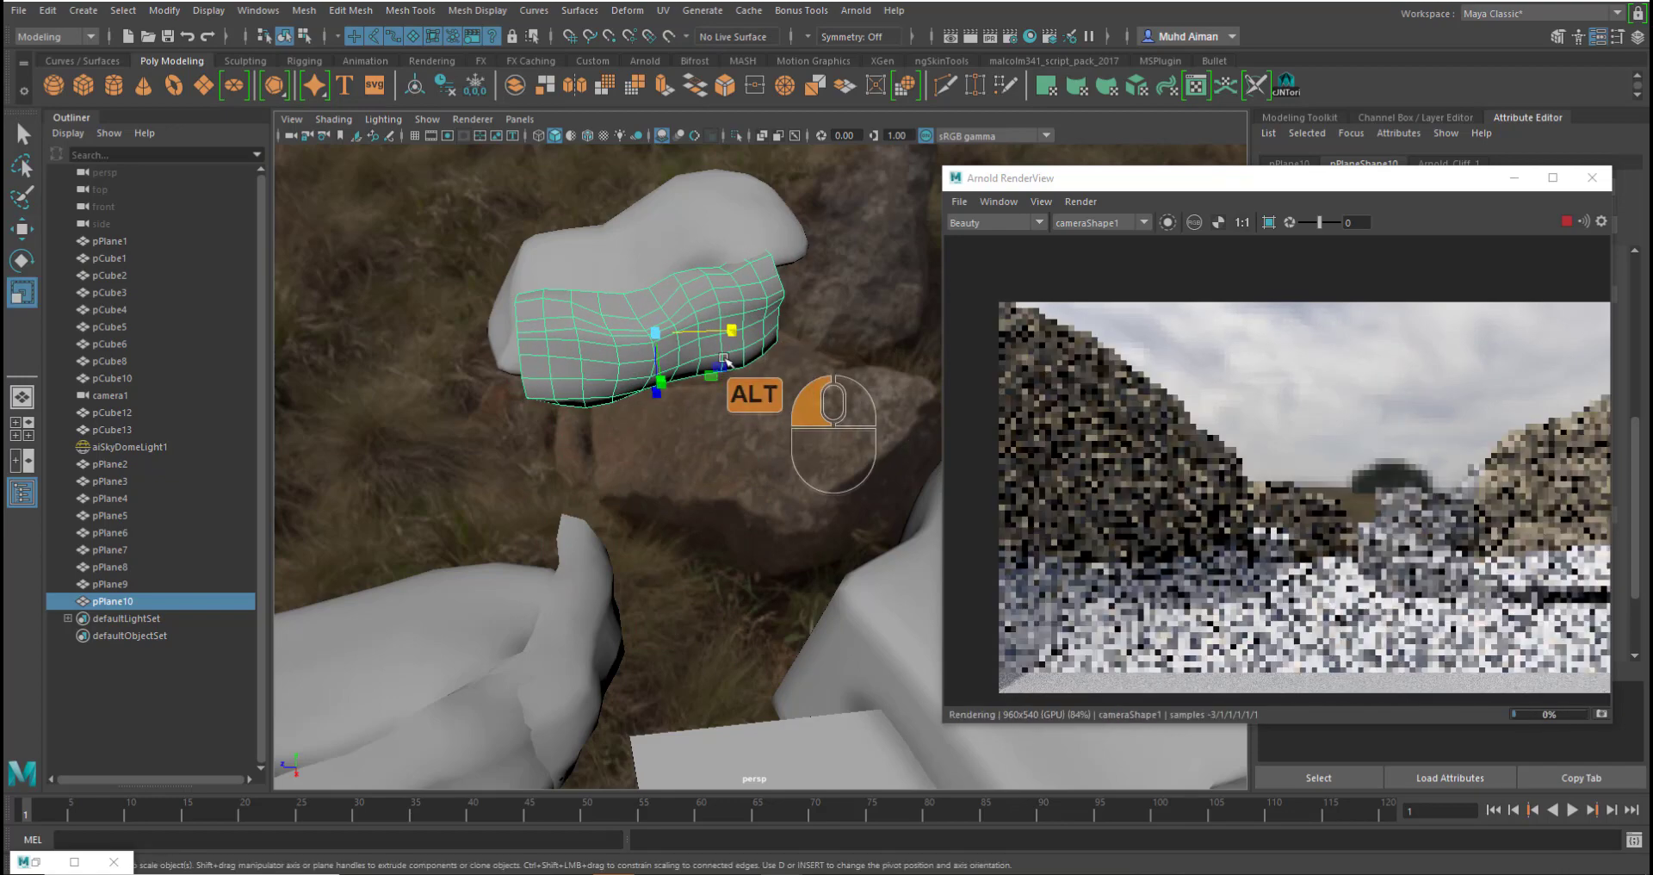
alt+drag(719, 381, 716, 352)
key(w)
drag(663, 613, 665, 606)
- Switch pPlane10 to vertices, lower both its ends to follow the far rock's outline, and return to object mode
right_drag(608, 514, 482, 426)
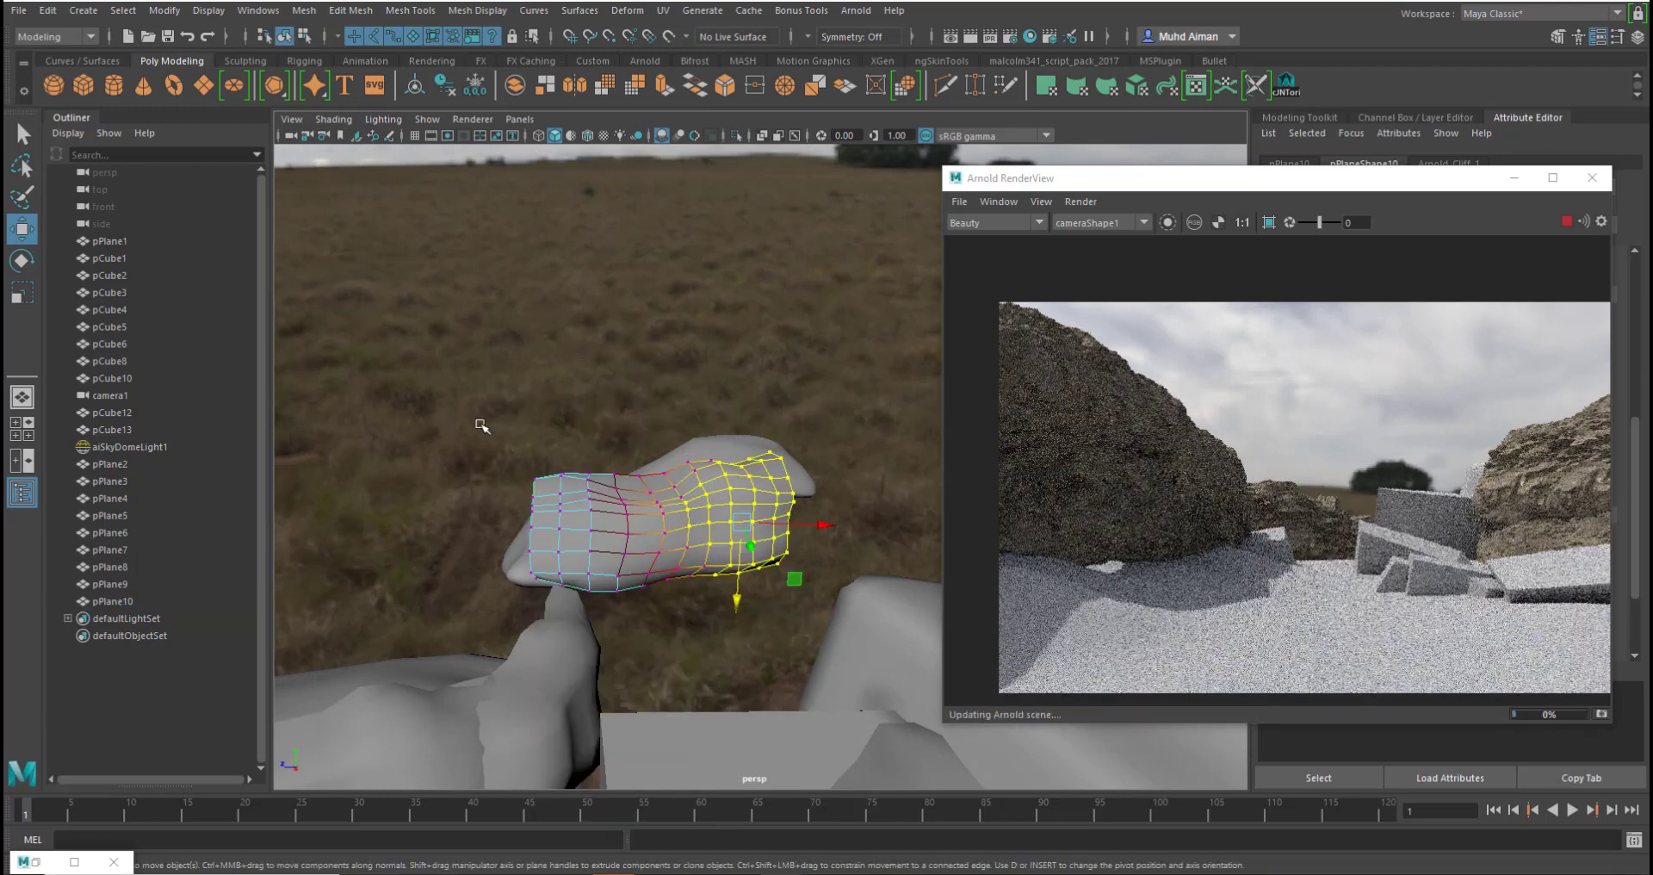
drag(482, 423, 537, 603)
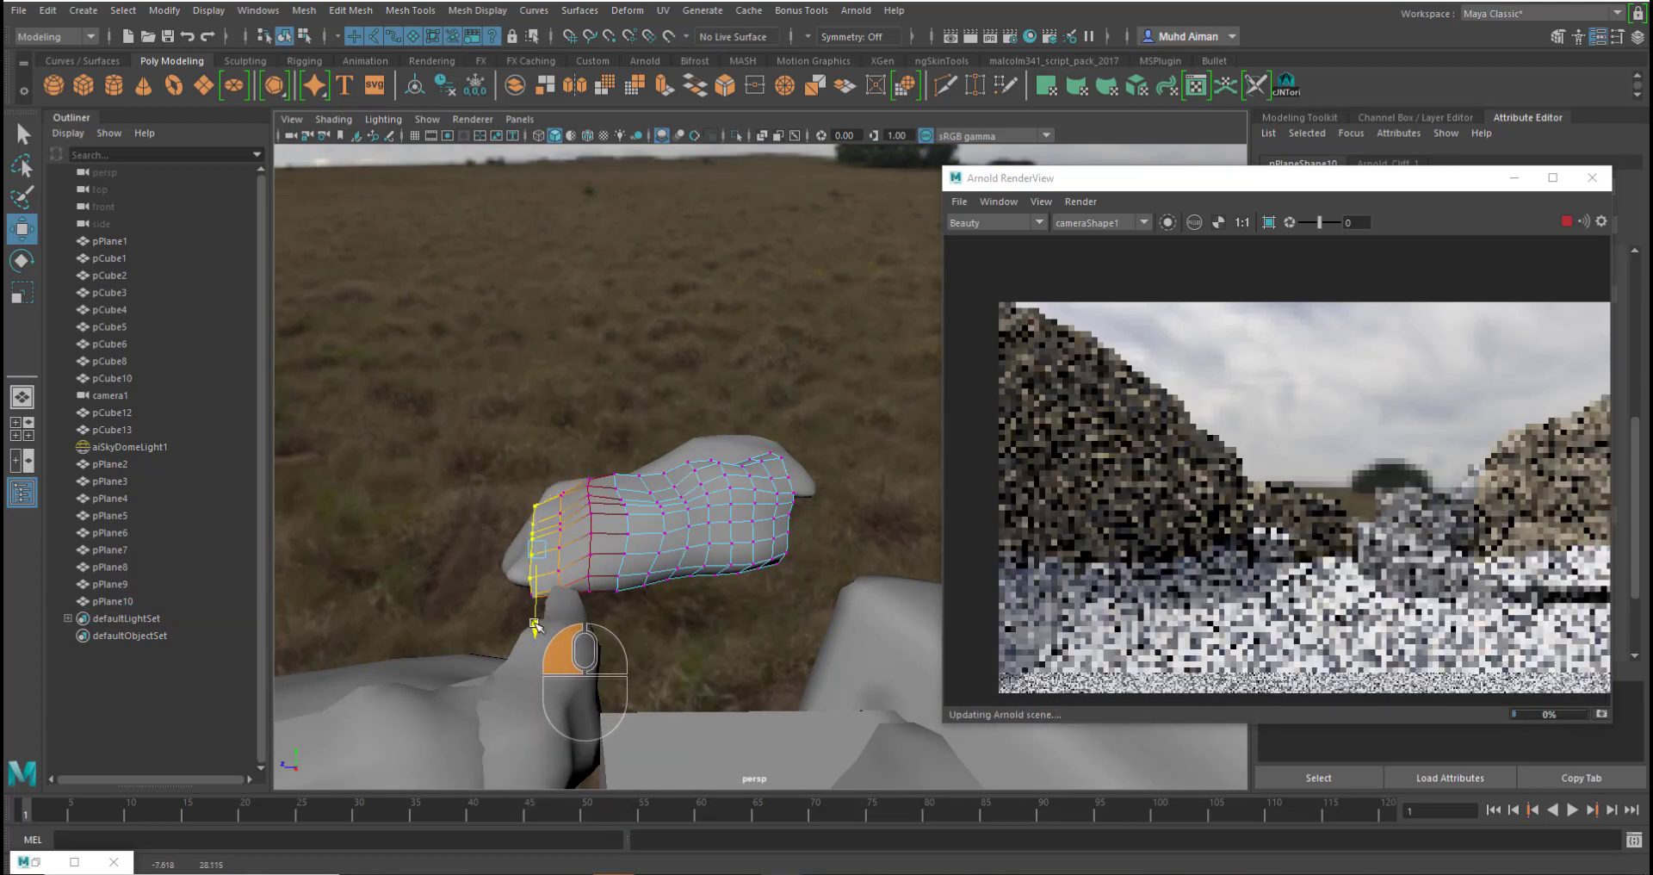
drag(770, 425, 824, 502)
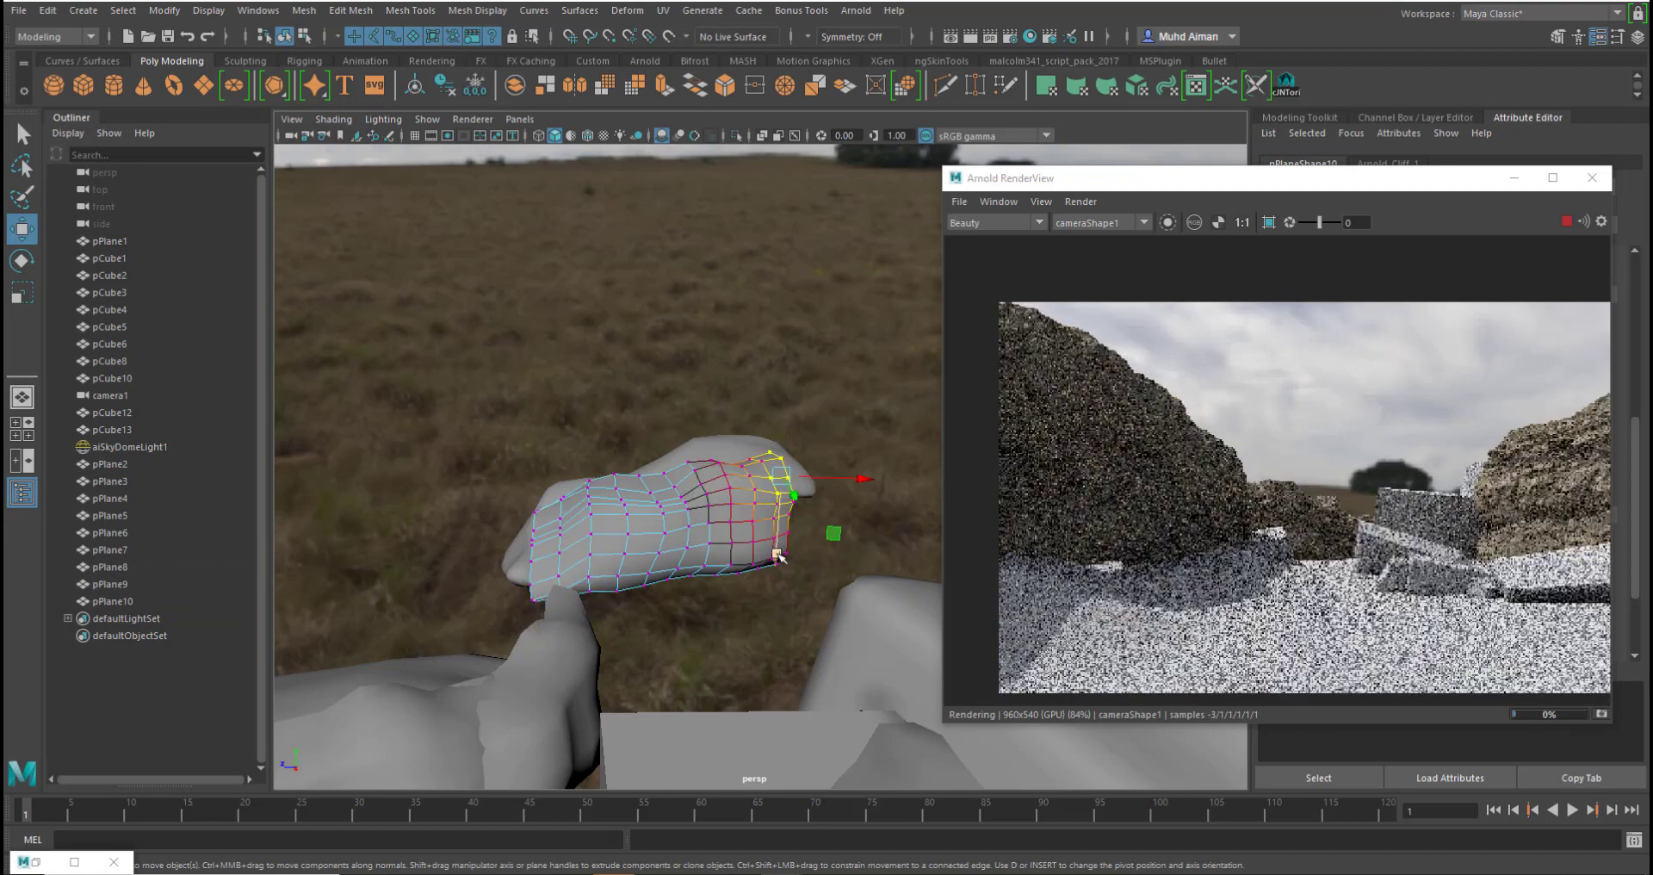
drag(775, 551, 775, 569)
right_drag(692, 488, 807, 361)
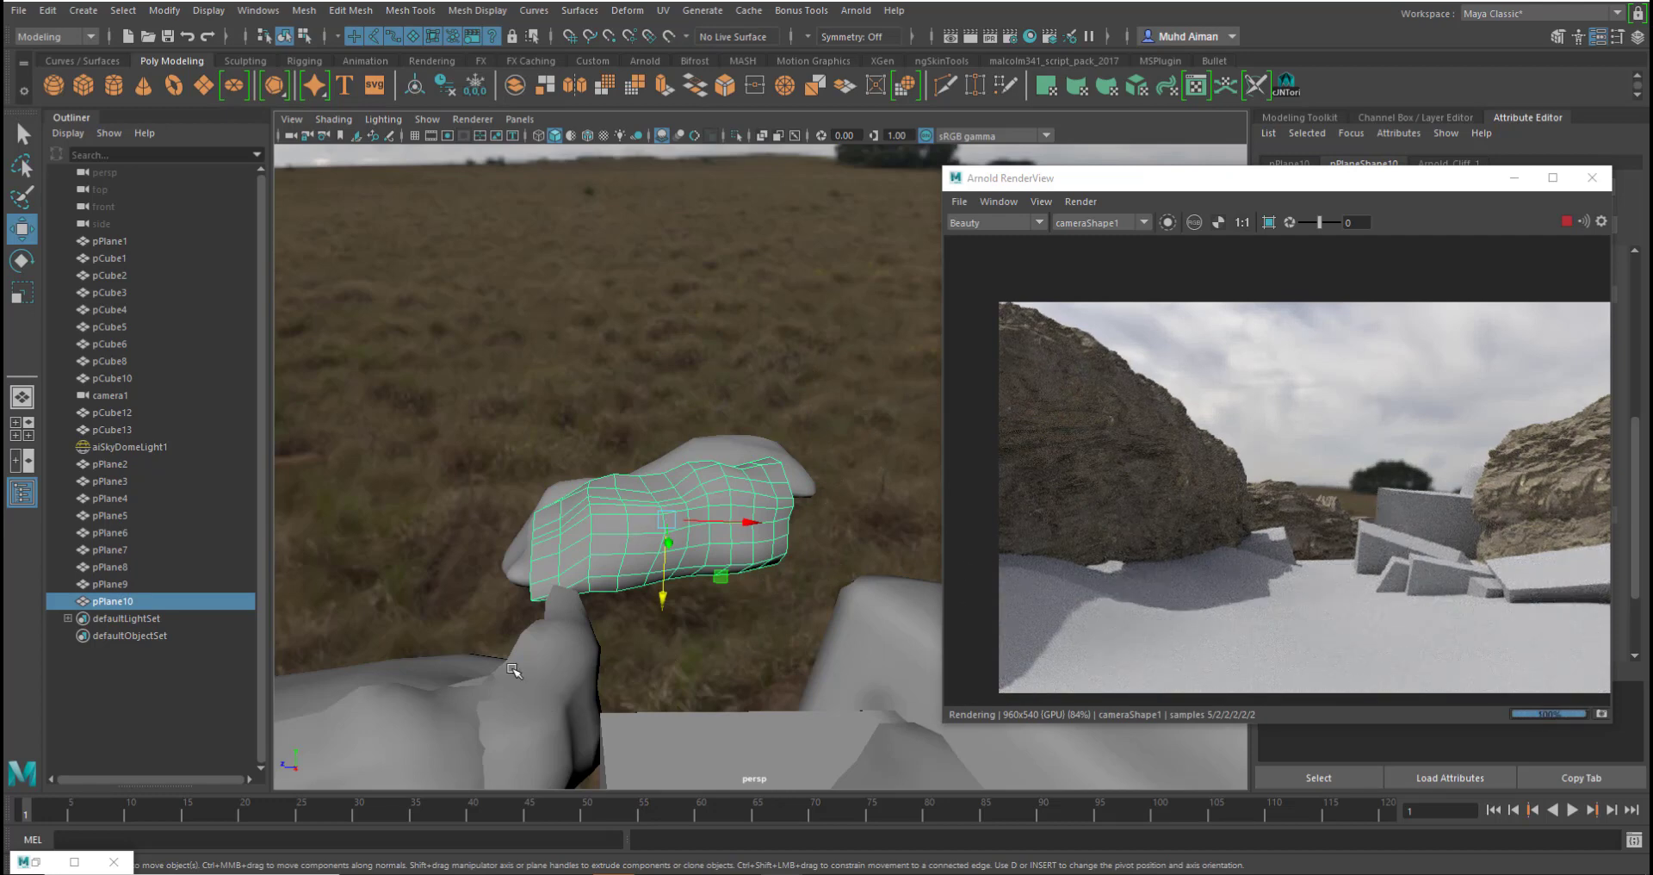
- Lower pPlane8's upper vertices at the bump and beside the pPlane9 seam, and return to object mode
alt+drag(540, 652, 392, 575)
click(392, 575)
right_drag(460, 396, 383, 399)
drag(403, 486, 488, 583)
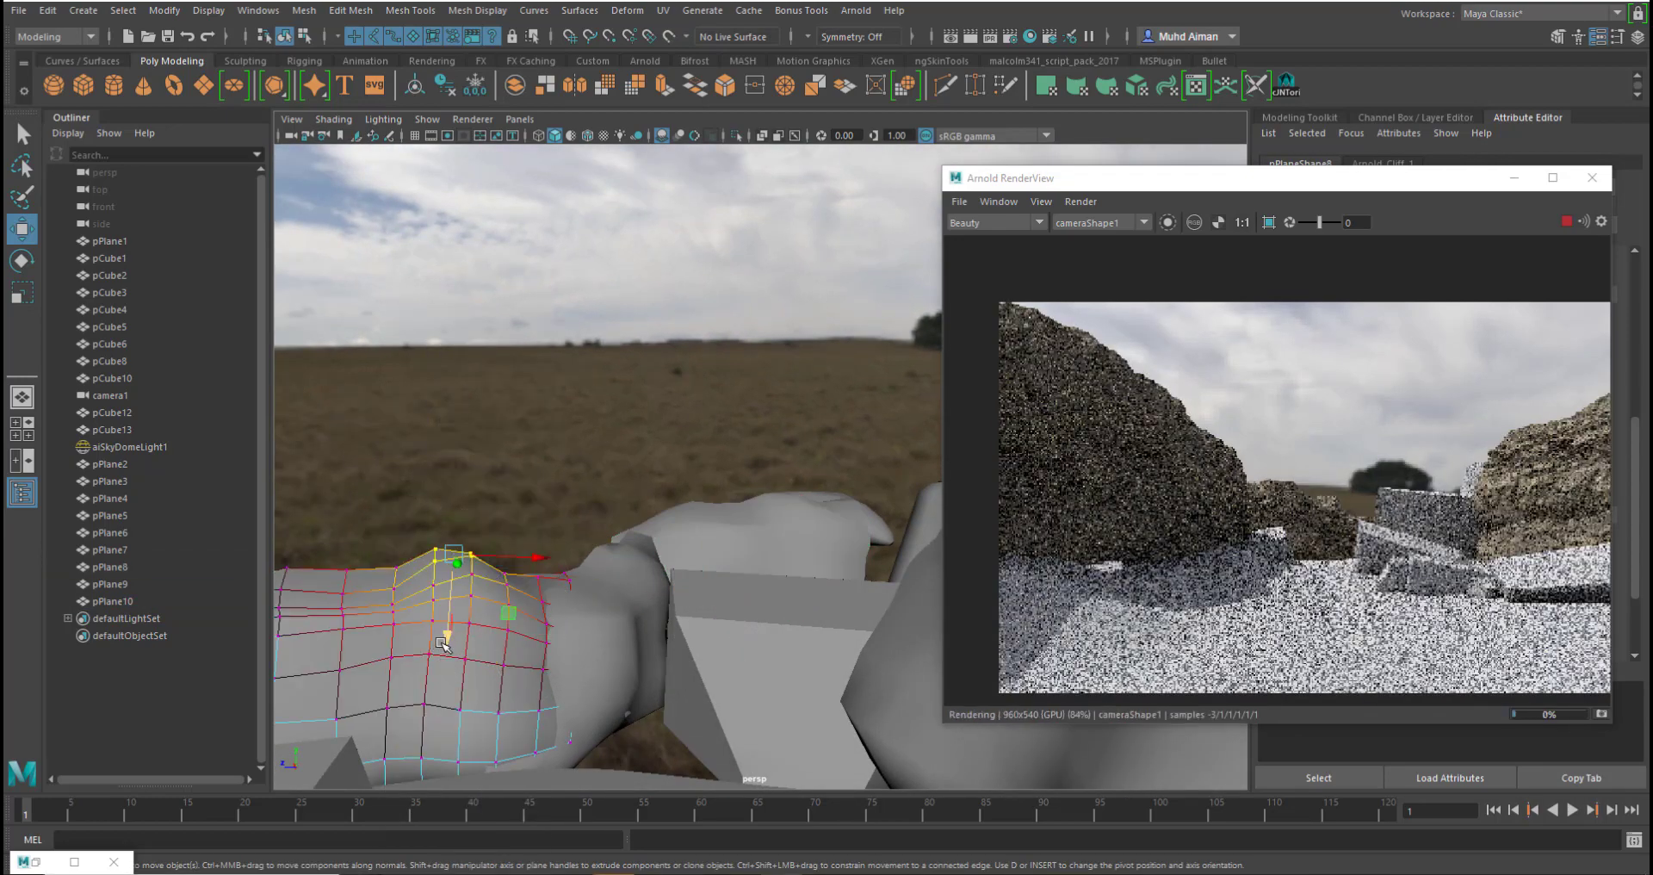
drag(448, 643, 452, 649)
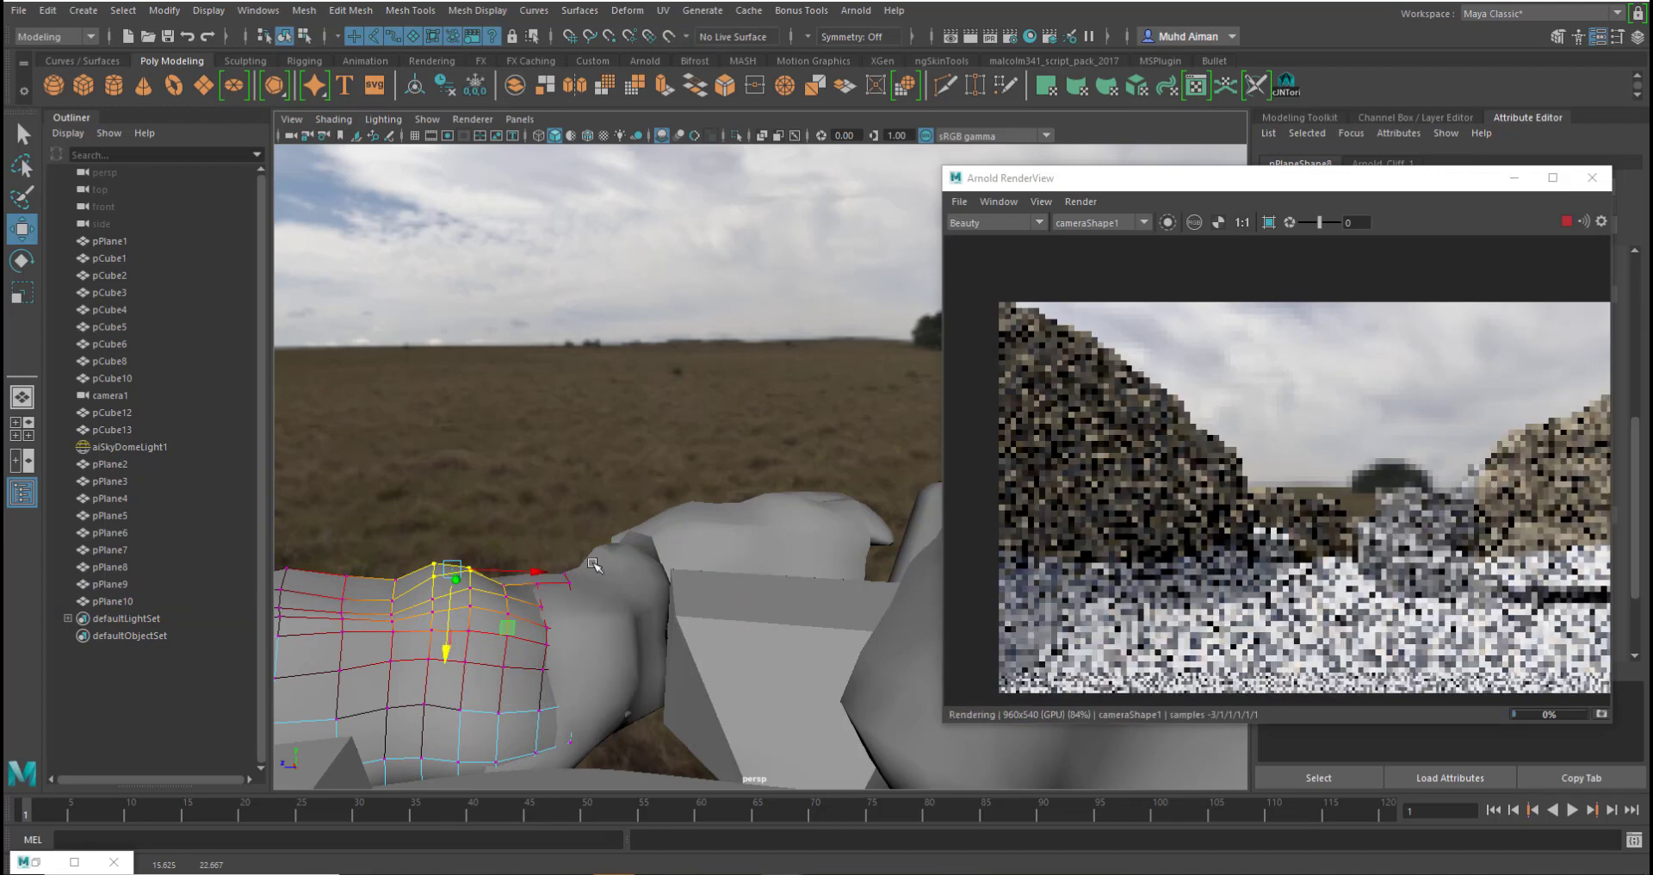
drag(538, 527, 676, 711)
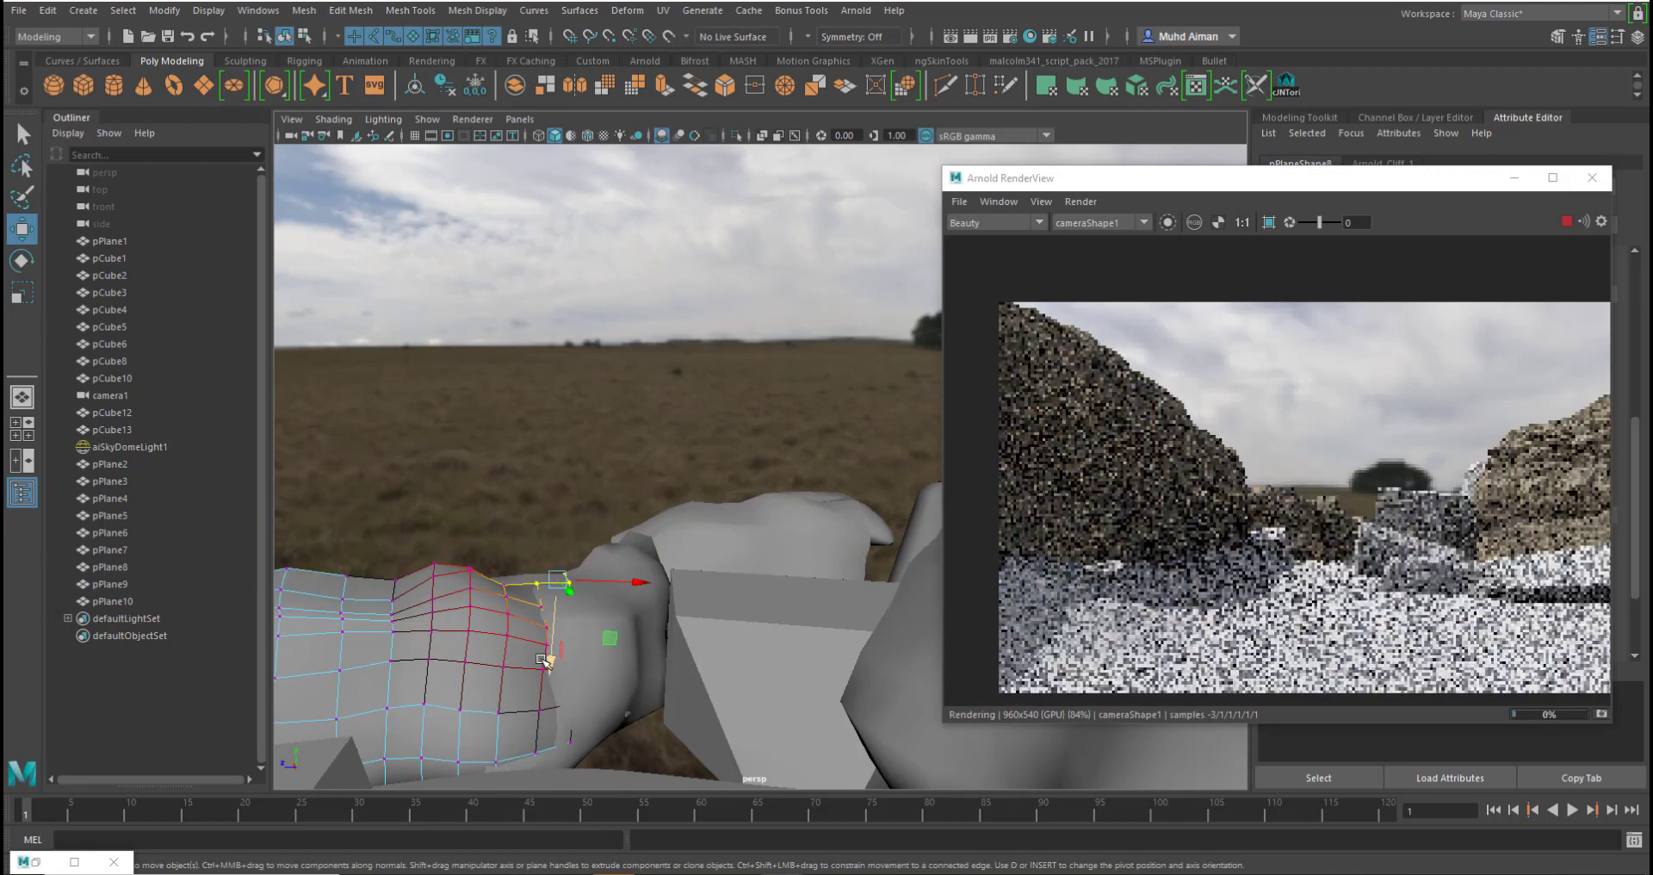
drag(547, 667, 470, 663)
click(468, 571)
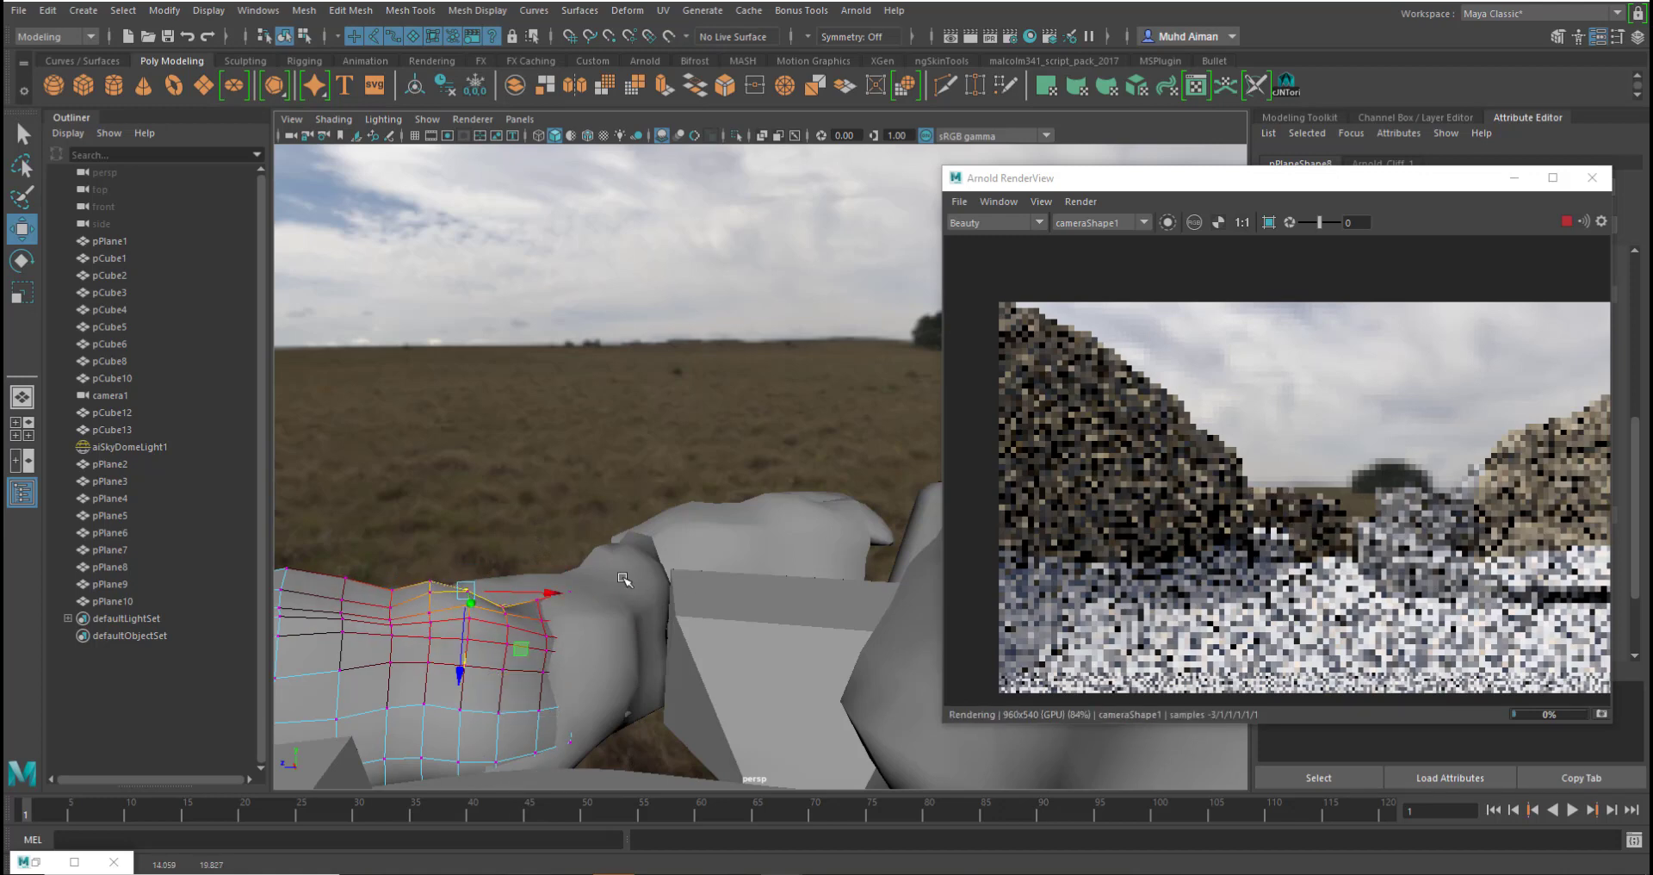
right_drag(631, 397, 714, 372)
- Select pPlane9, adjust its outer upper vertices where it overlaps pPlane8, and return to object mode
right_drag(492, 396, 542, 396)
click(631, 561)
drag(452, 602, 435, 676)
click(469, 680)
click(558, 594)
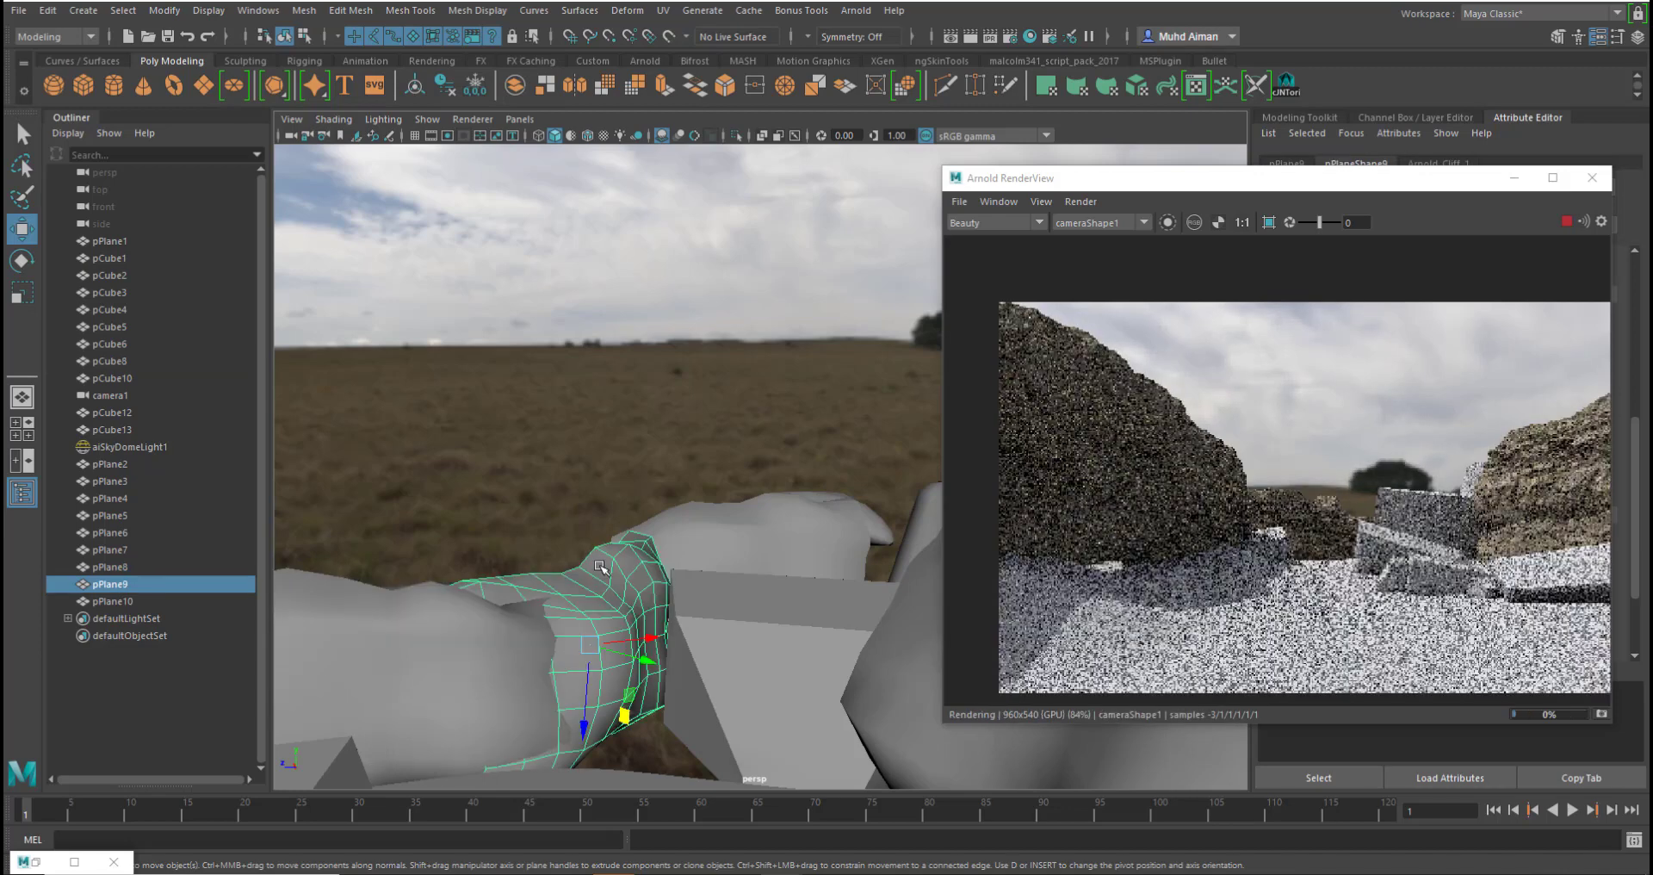
right_drag(599, 396, 516, 397)
drag(424, 506, 518, 594)
drag(463, 669, 573, 656)
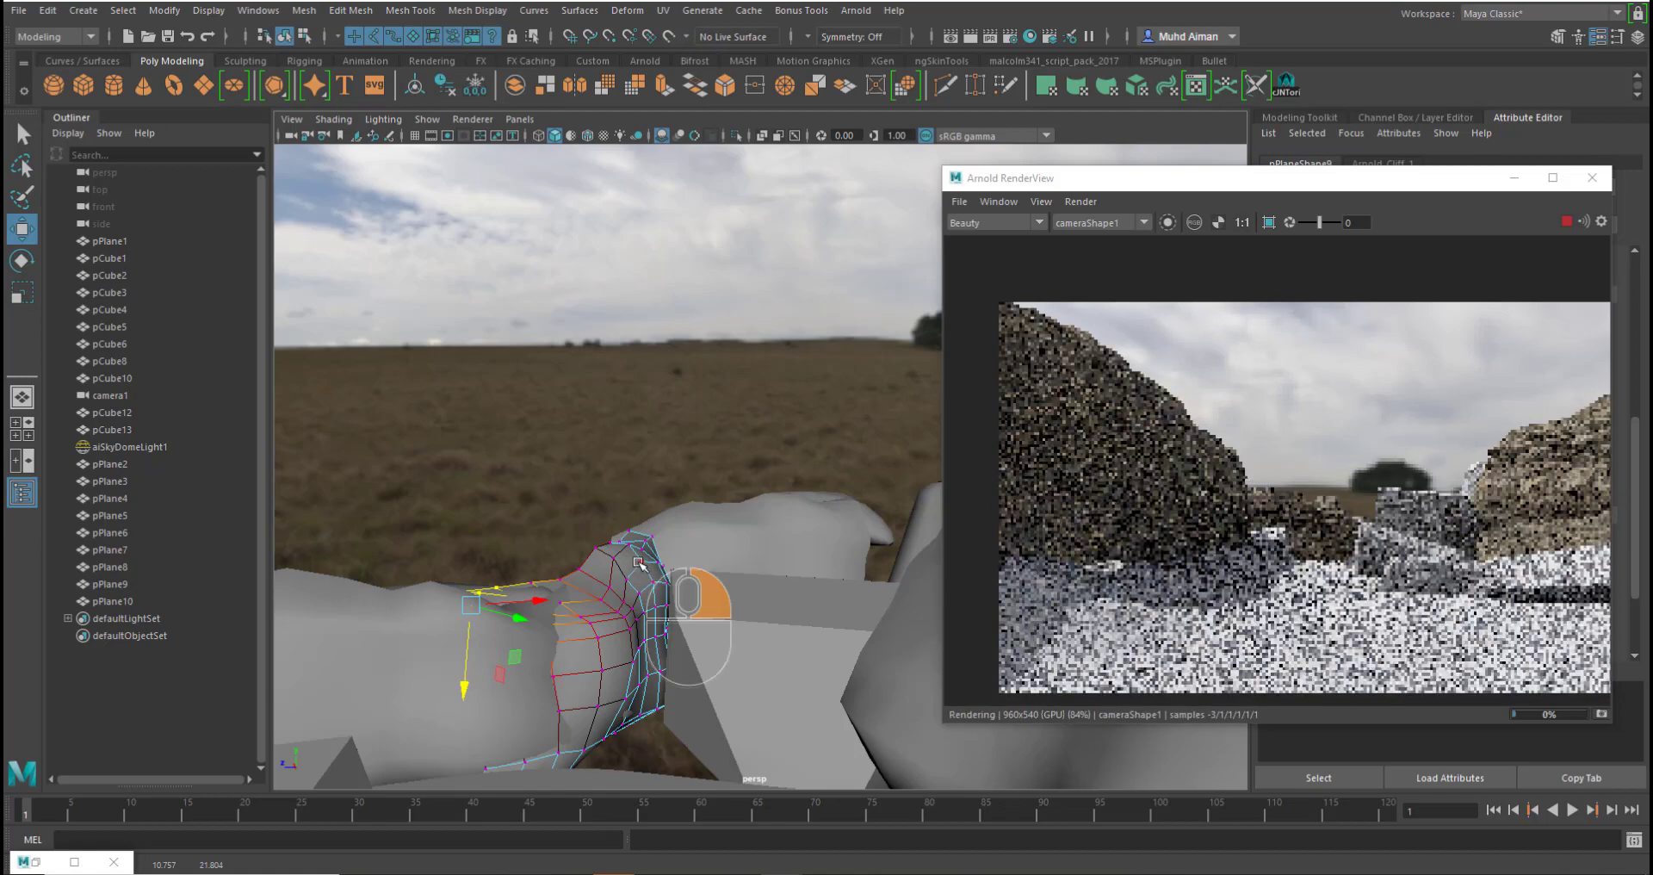
right_drag(638, 396, 736, 340)
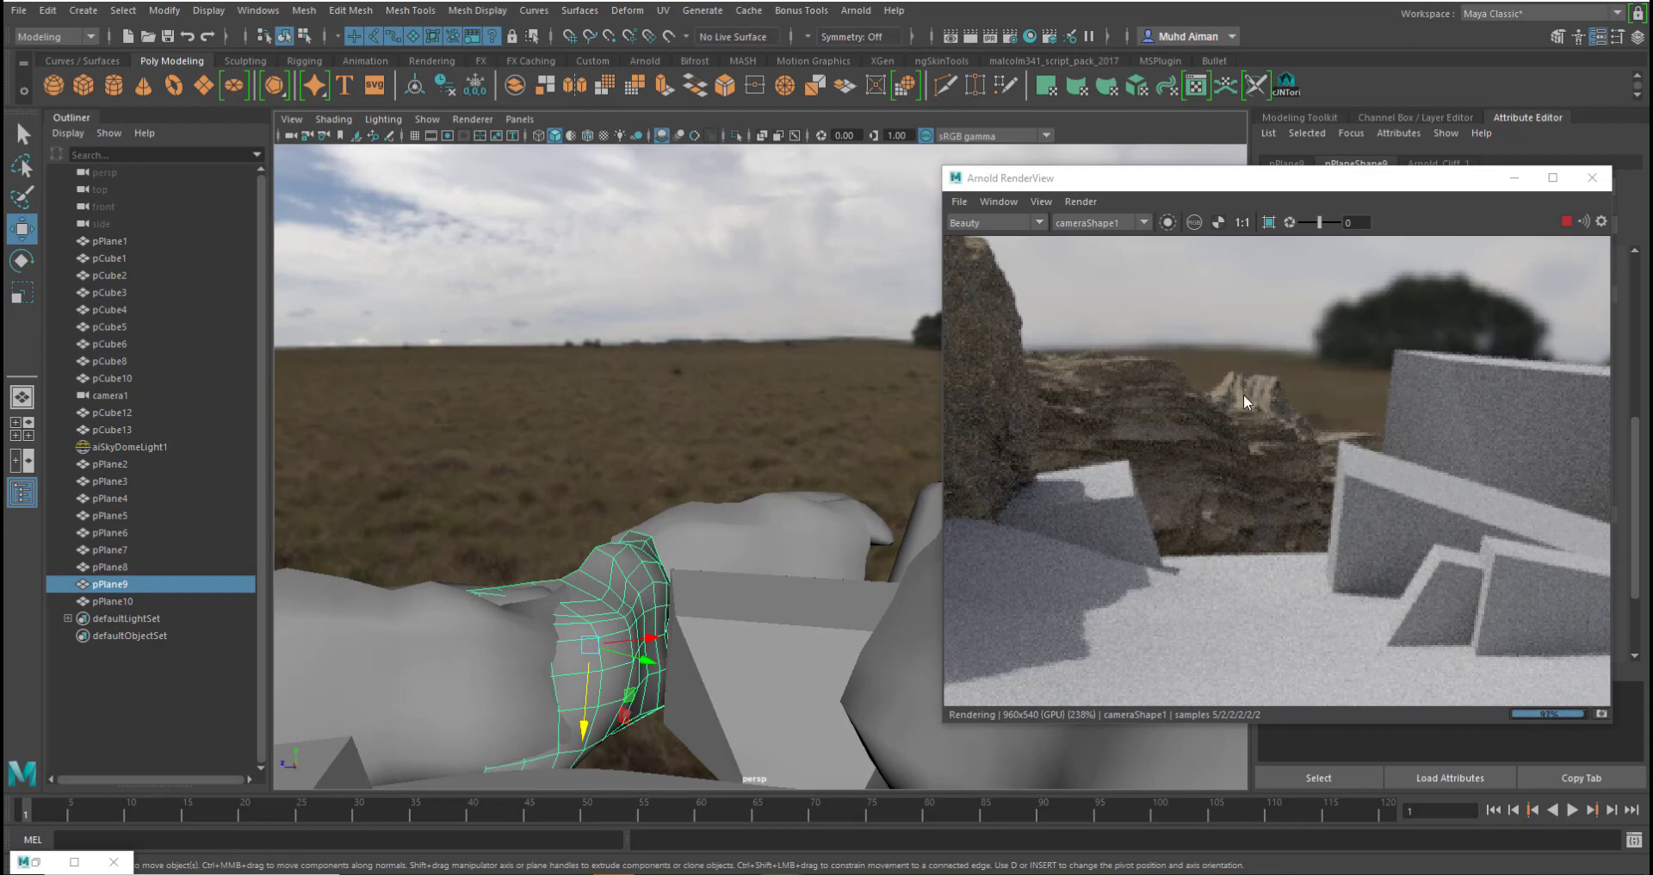
- Raise pPlane9's upper vertices along the seam with pPlane8 to fill the dip, and return to object mode
click(1255, 391)
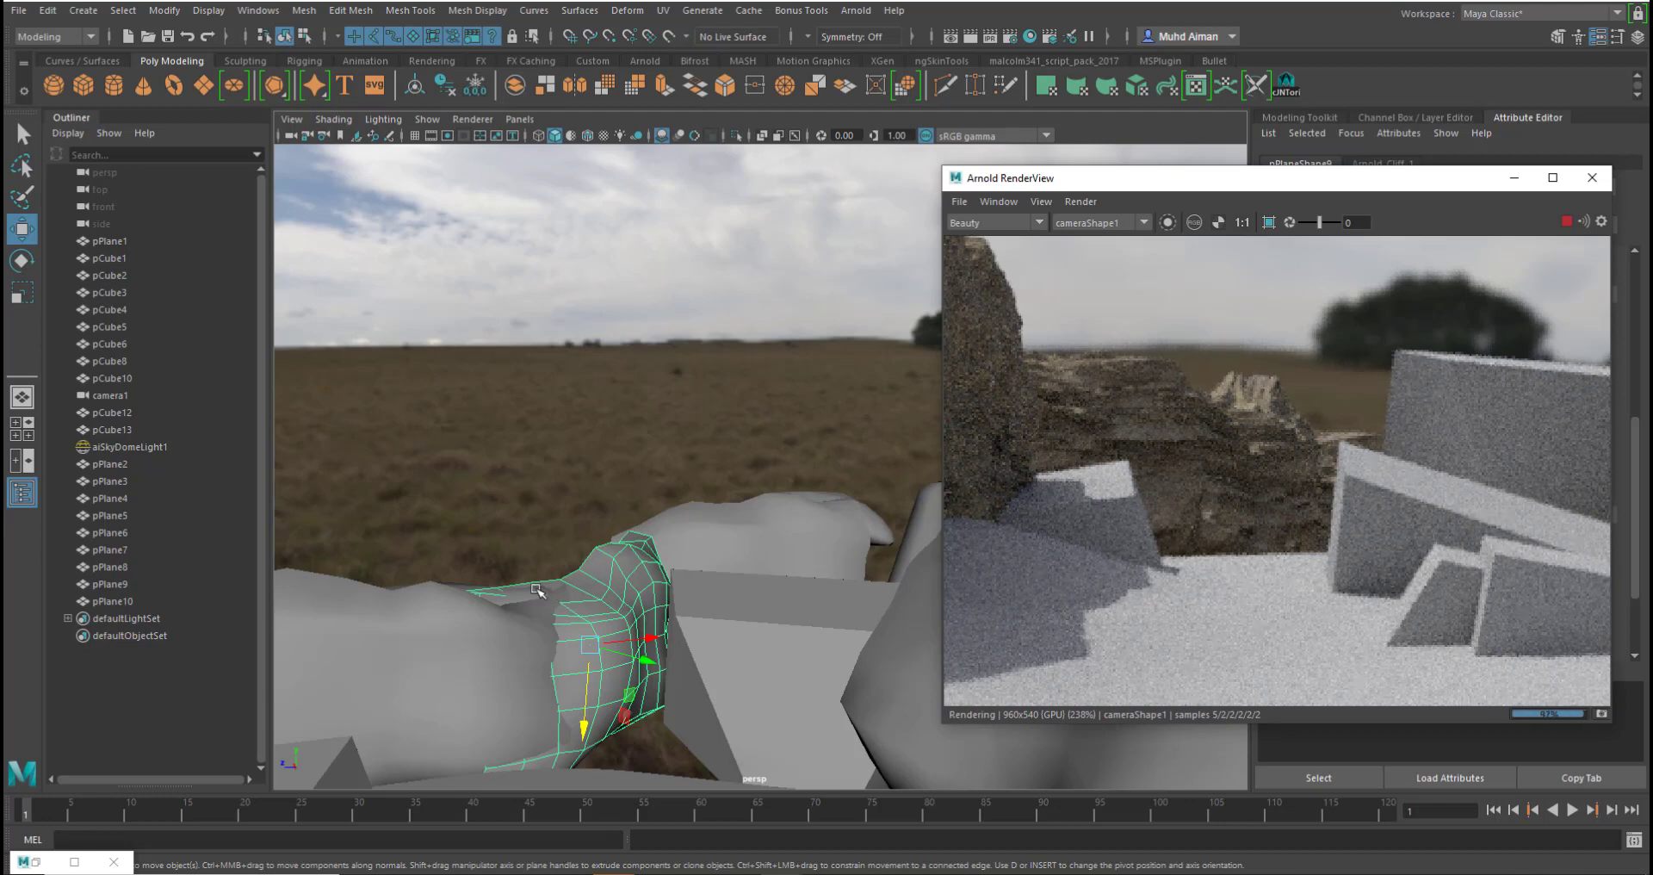
right_drag(634, 588, 557, 393)
click(558, 606)
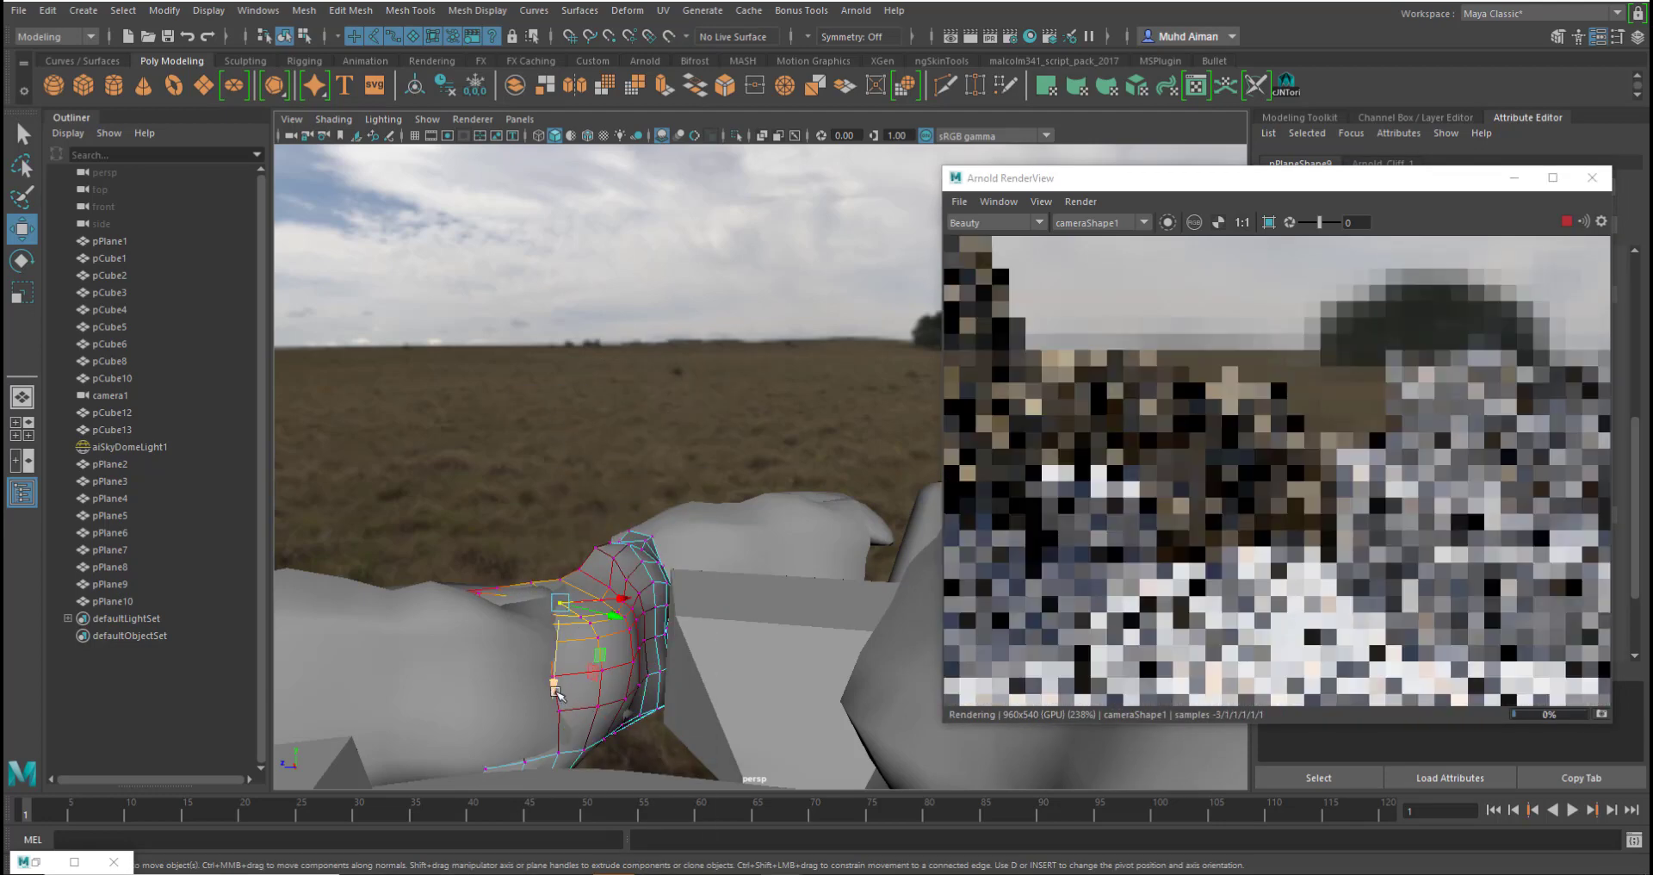
drag(553, 687, 551, 667)
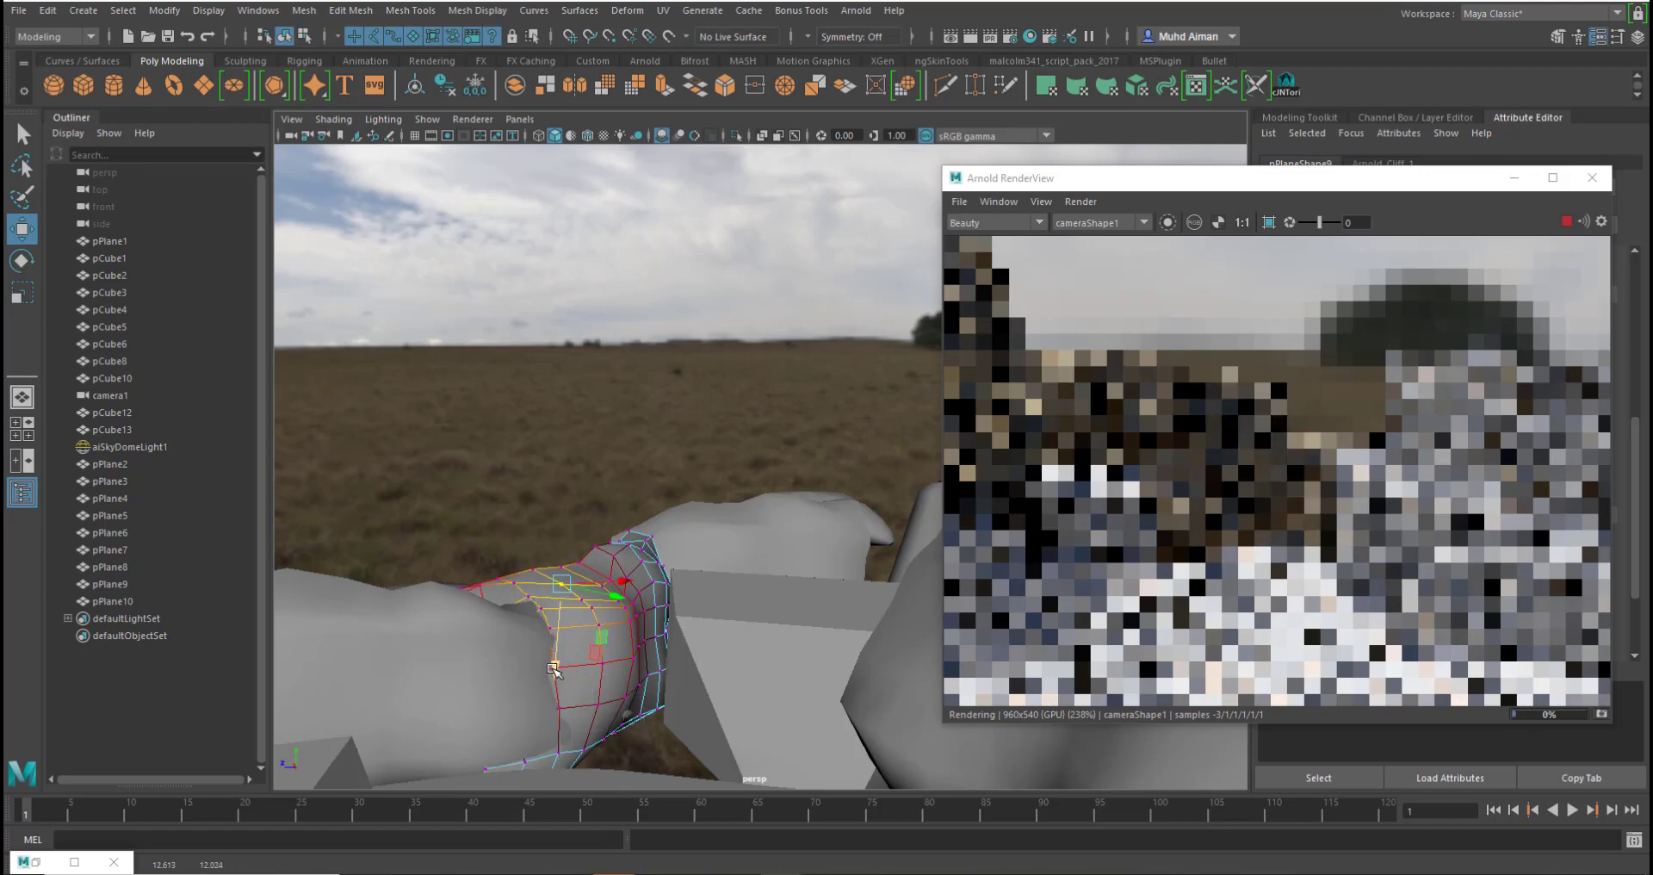
click(508, 584)
drag(493, 663, 488, 643)
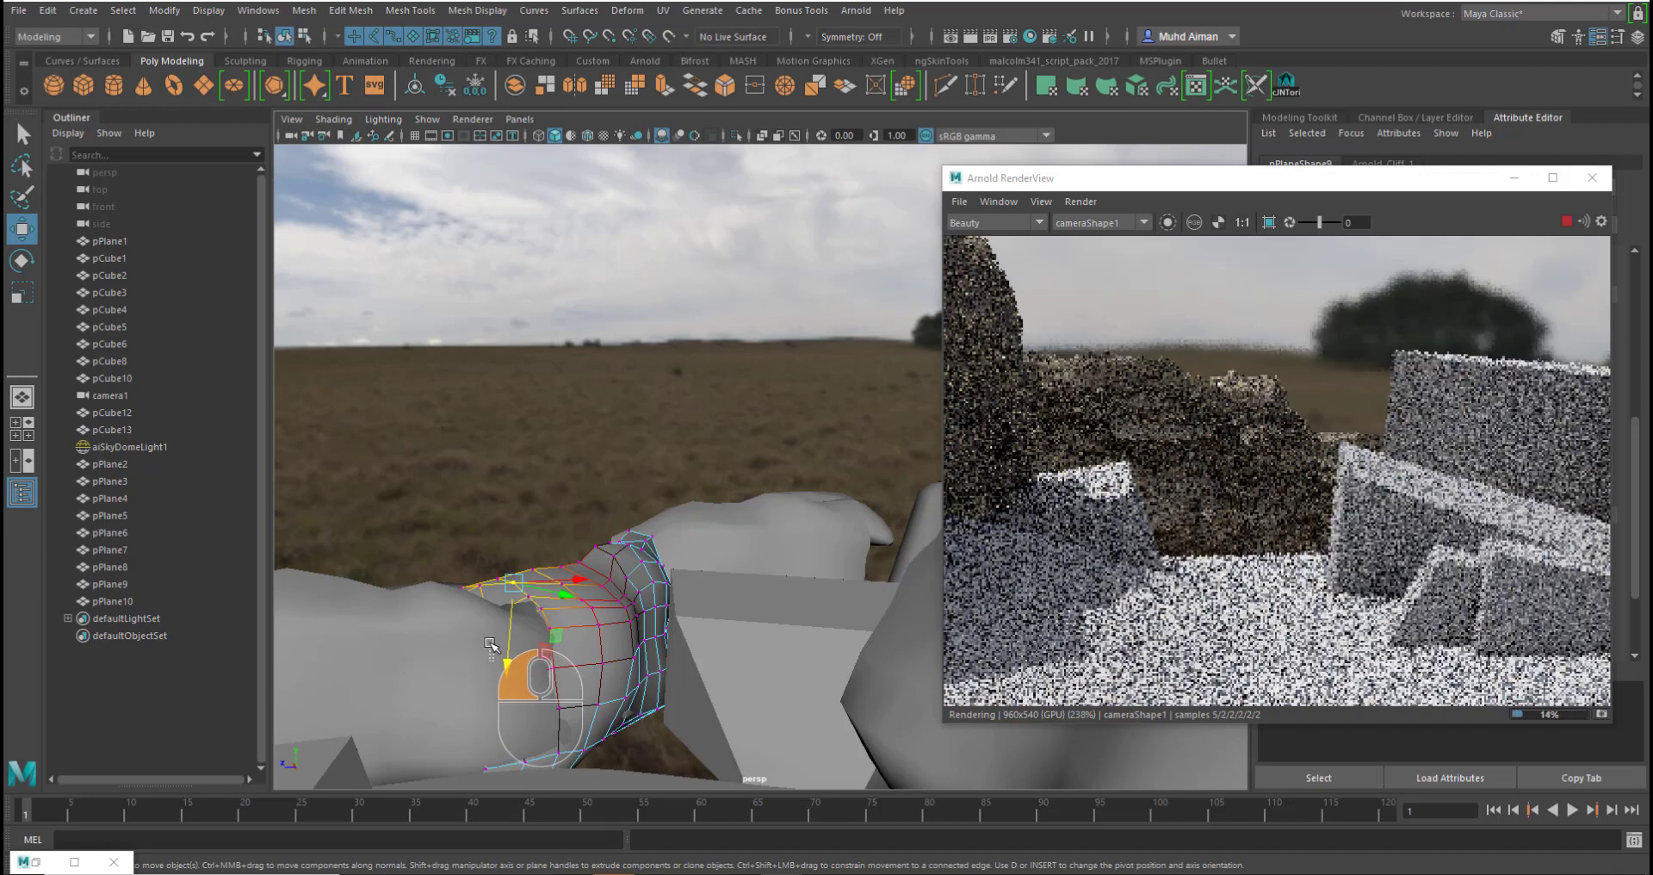
drag(484, 552, 459, 632)
drag(447, 696, 474, 676)
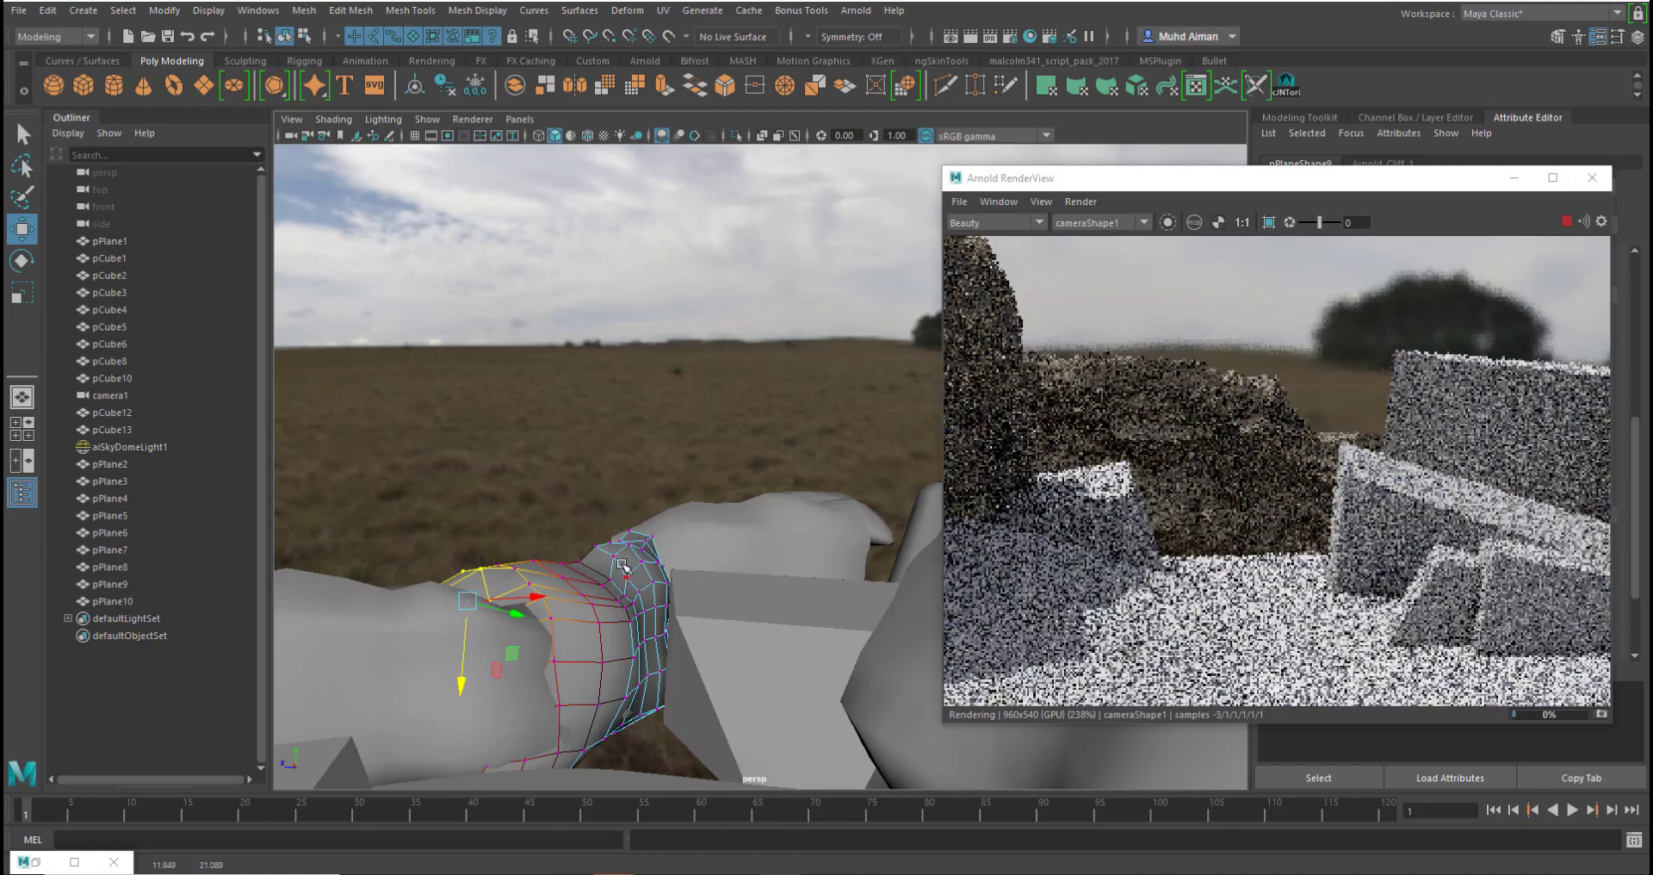
right_drag(620, 405, 742, 385)
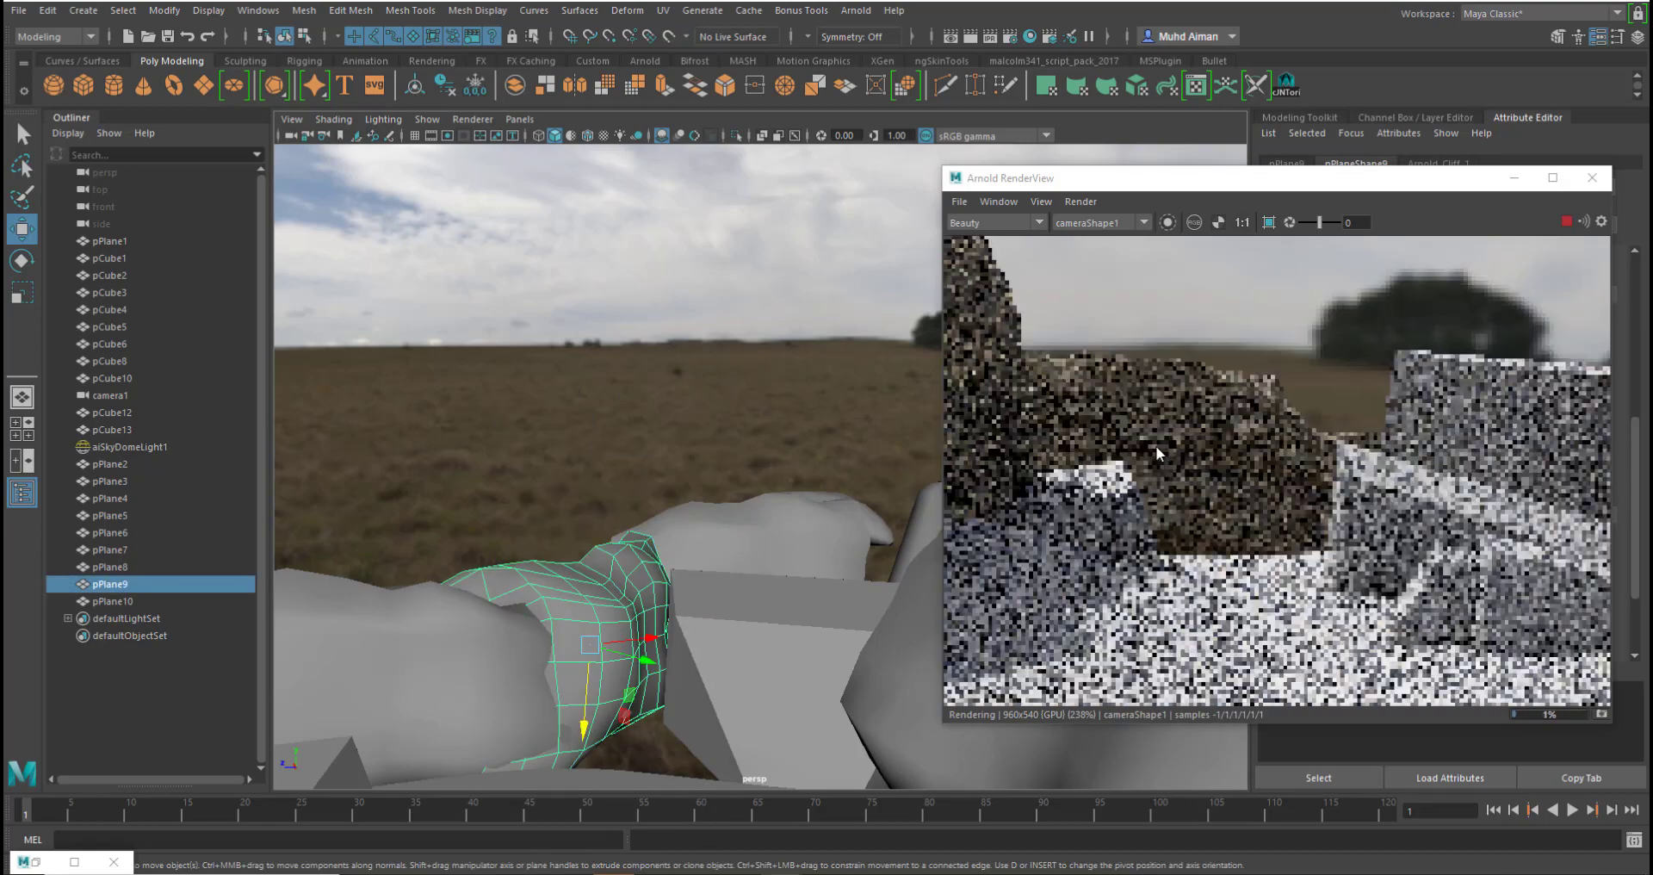
- Examine the whole scene and its render, including a close view of the cliff wall on the opposite side
scroll(1356, 538, down, 3)
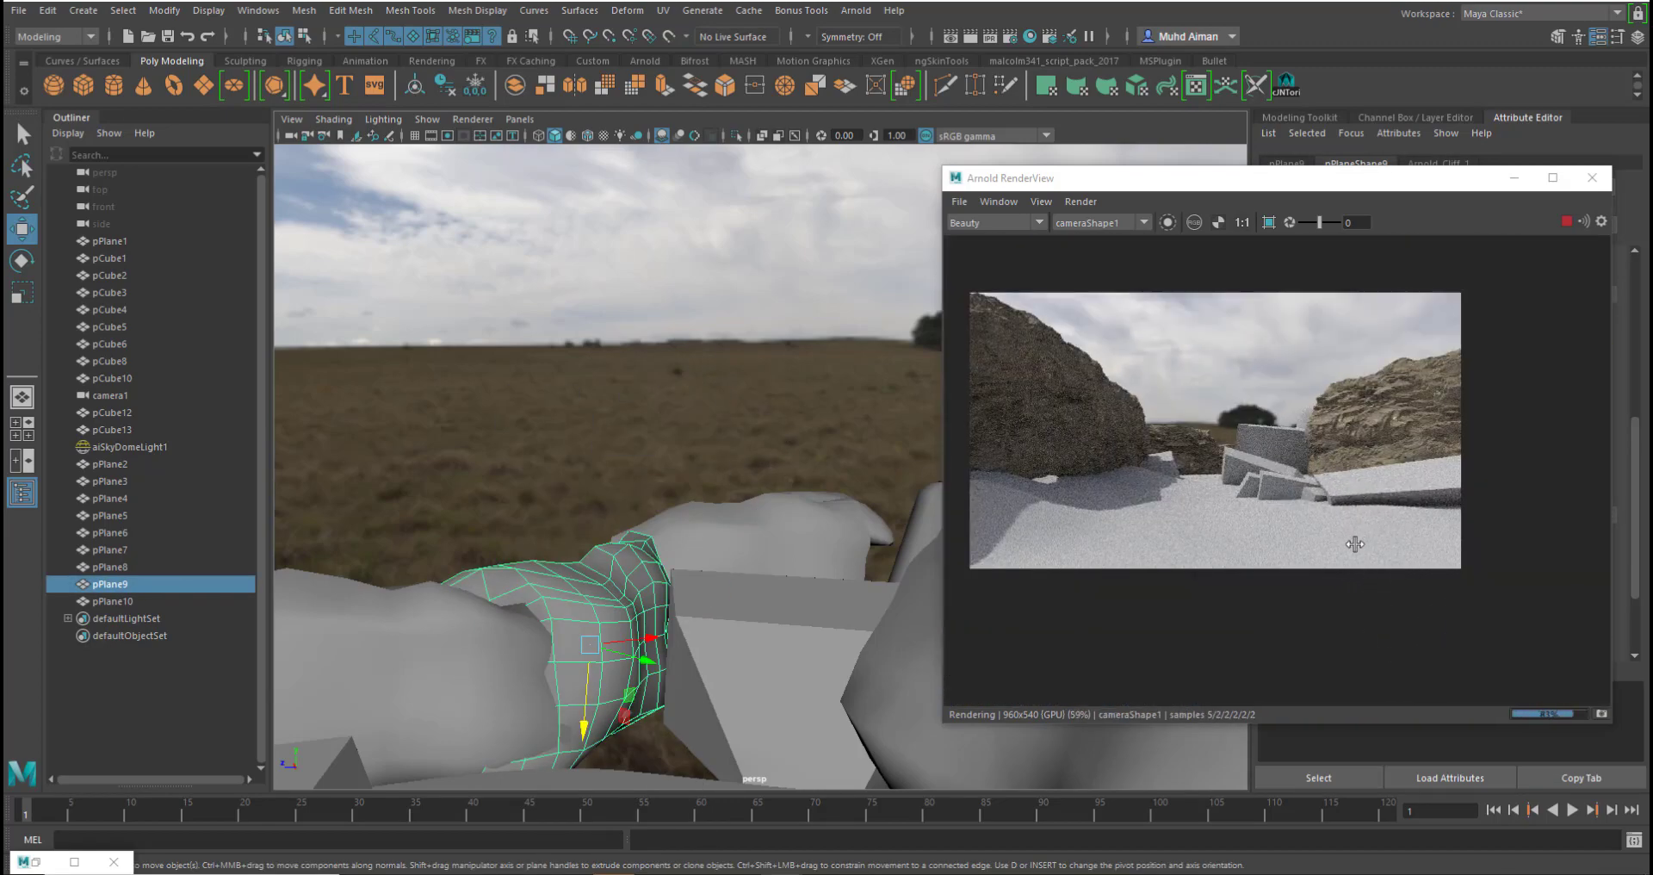
scroll(657, 572, down, 5)
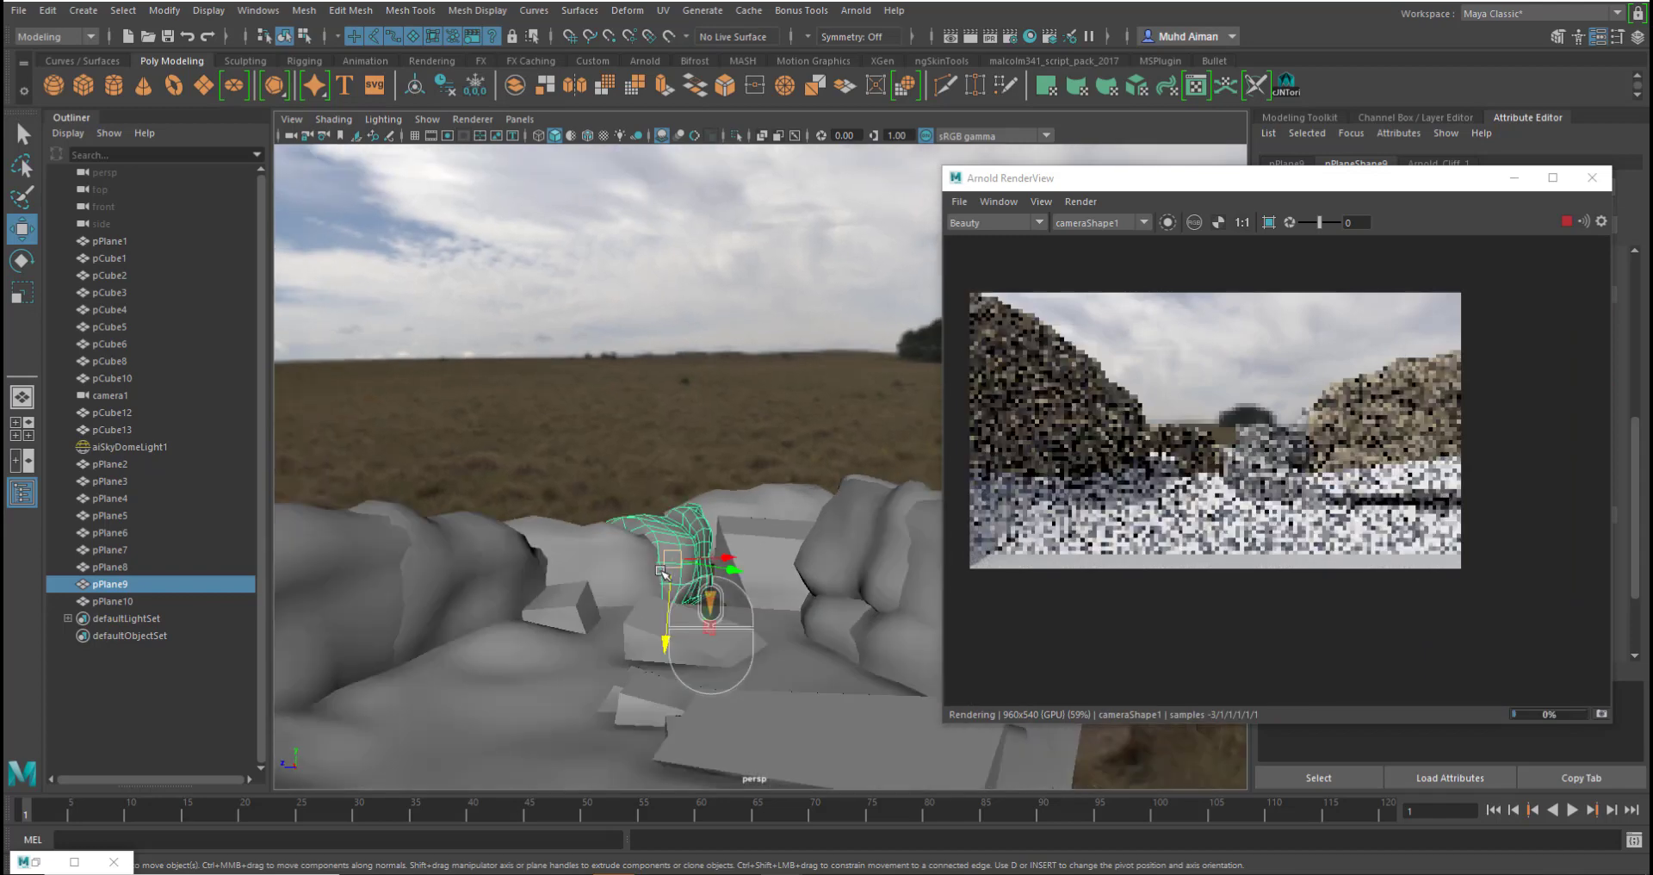
scroll(649, 575, down, 3)
alt+drag(771, 582, 738, 608)
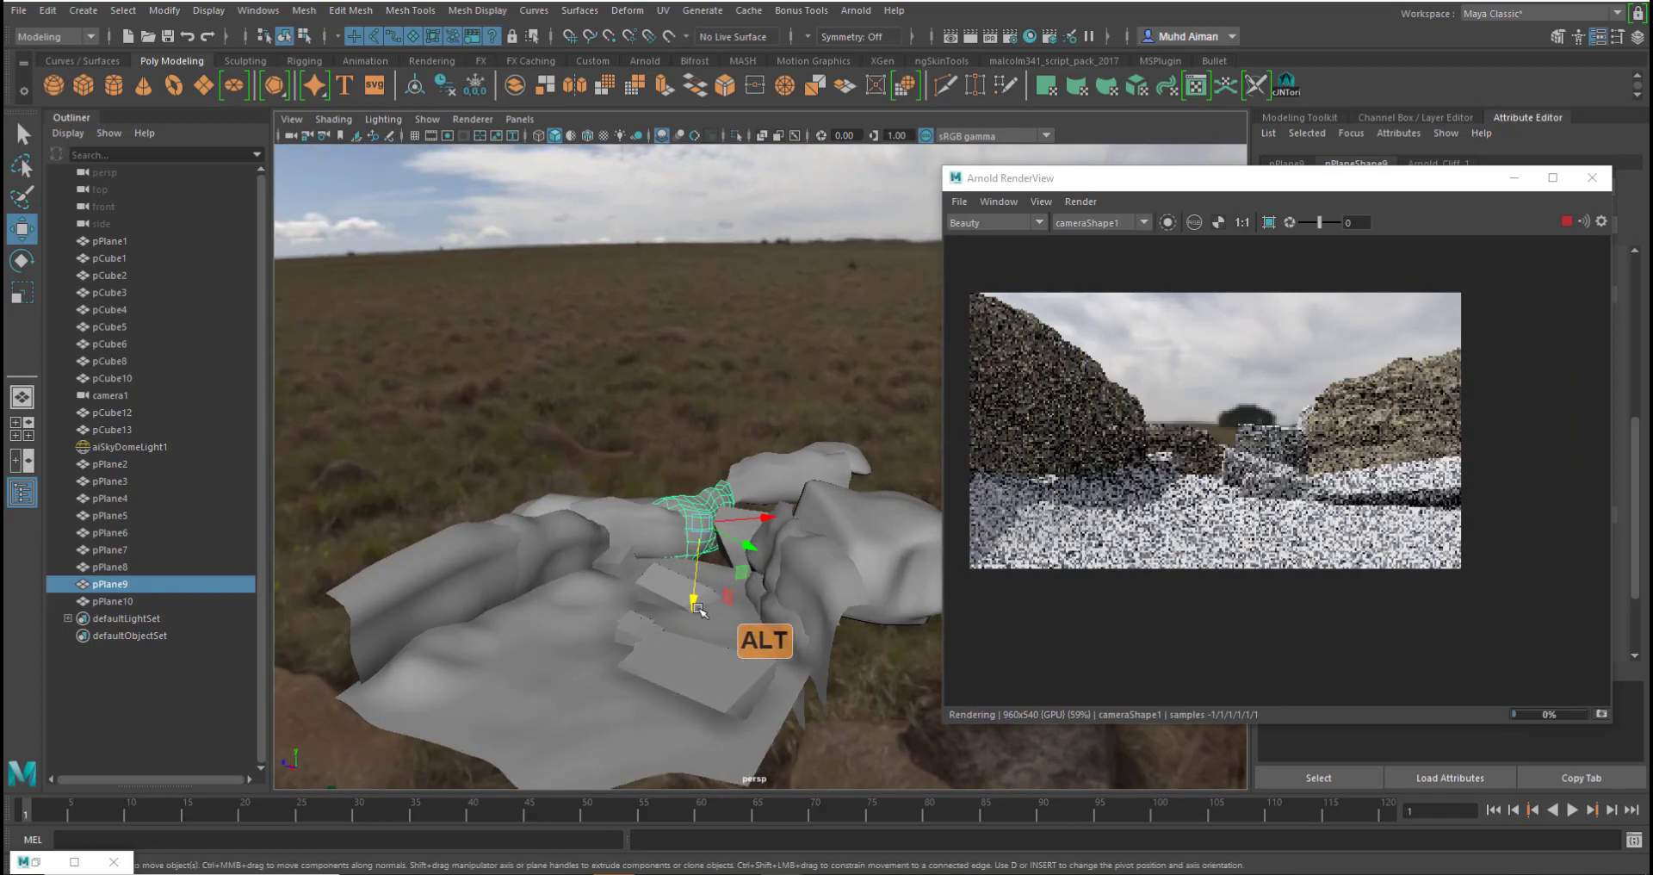
alt+right_drag(674, 591, 702, 622)
alt+middle_drag(698, 623, 702, 574)
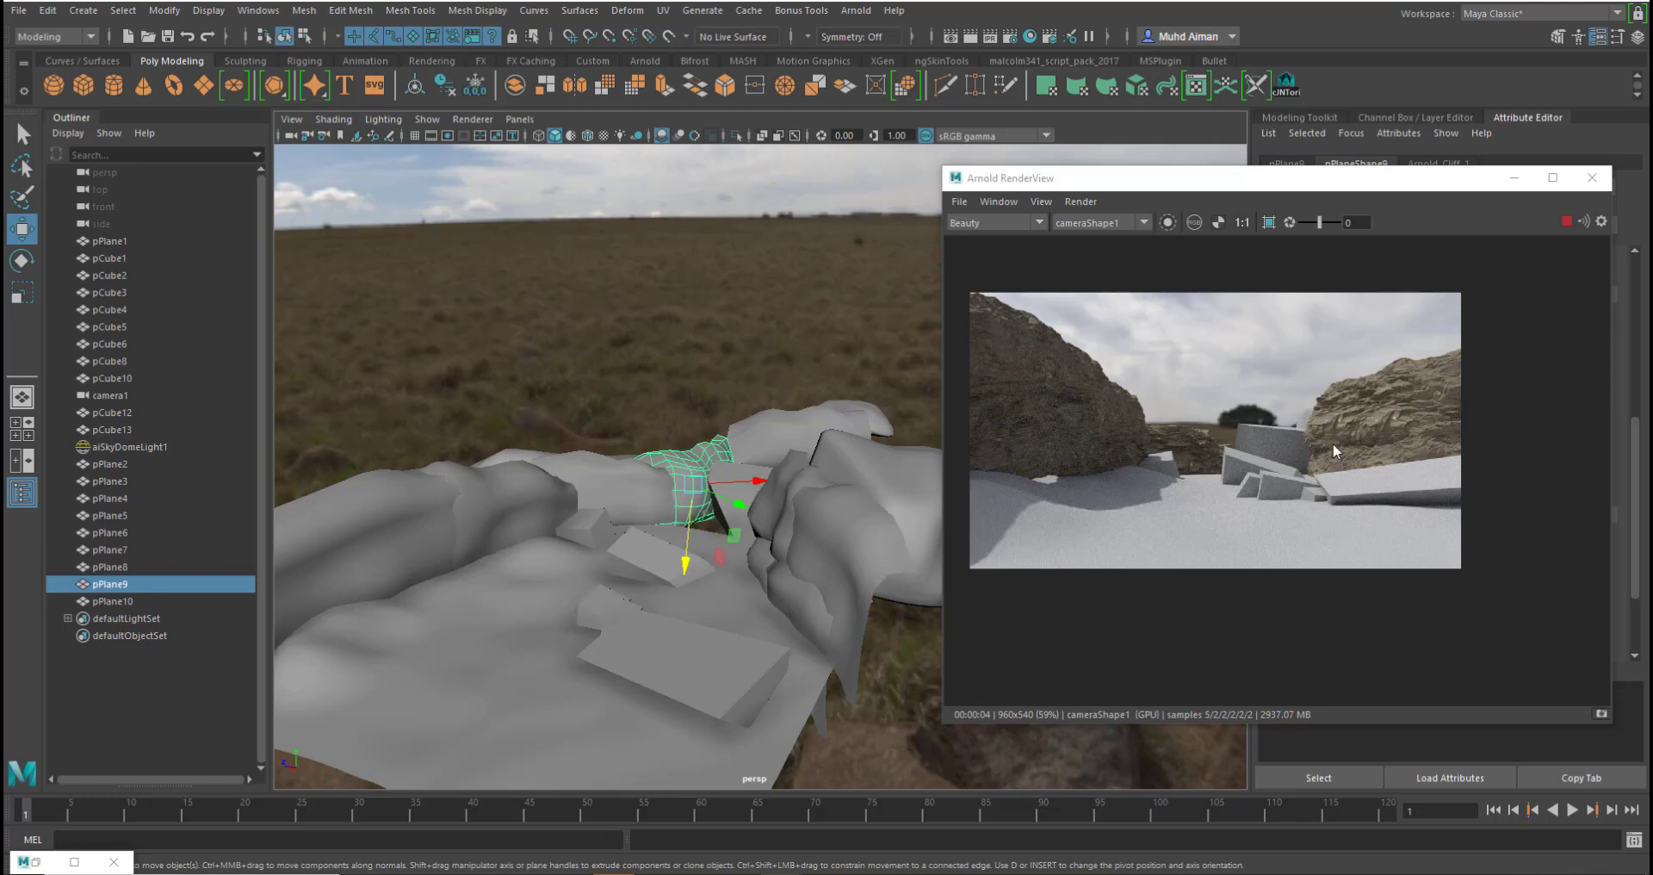
scroll(1332, 443, up, 3)
alt+scroll(1321, 563, up, 2)
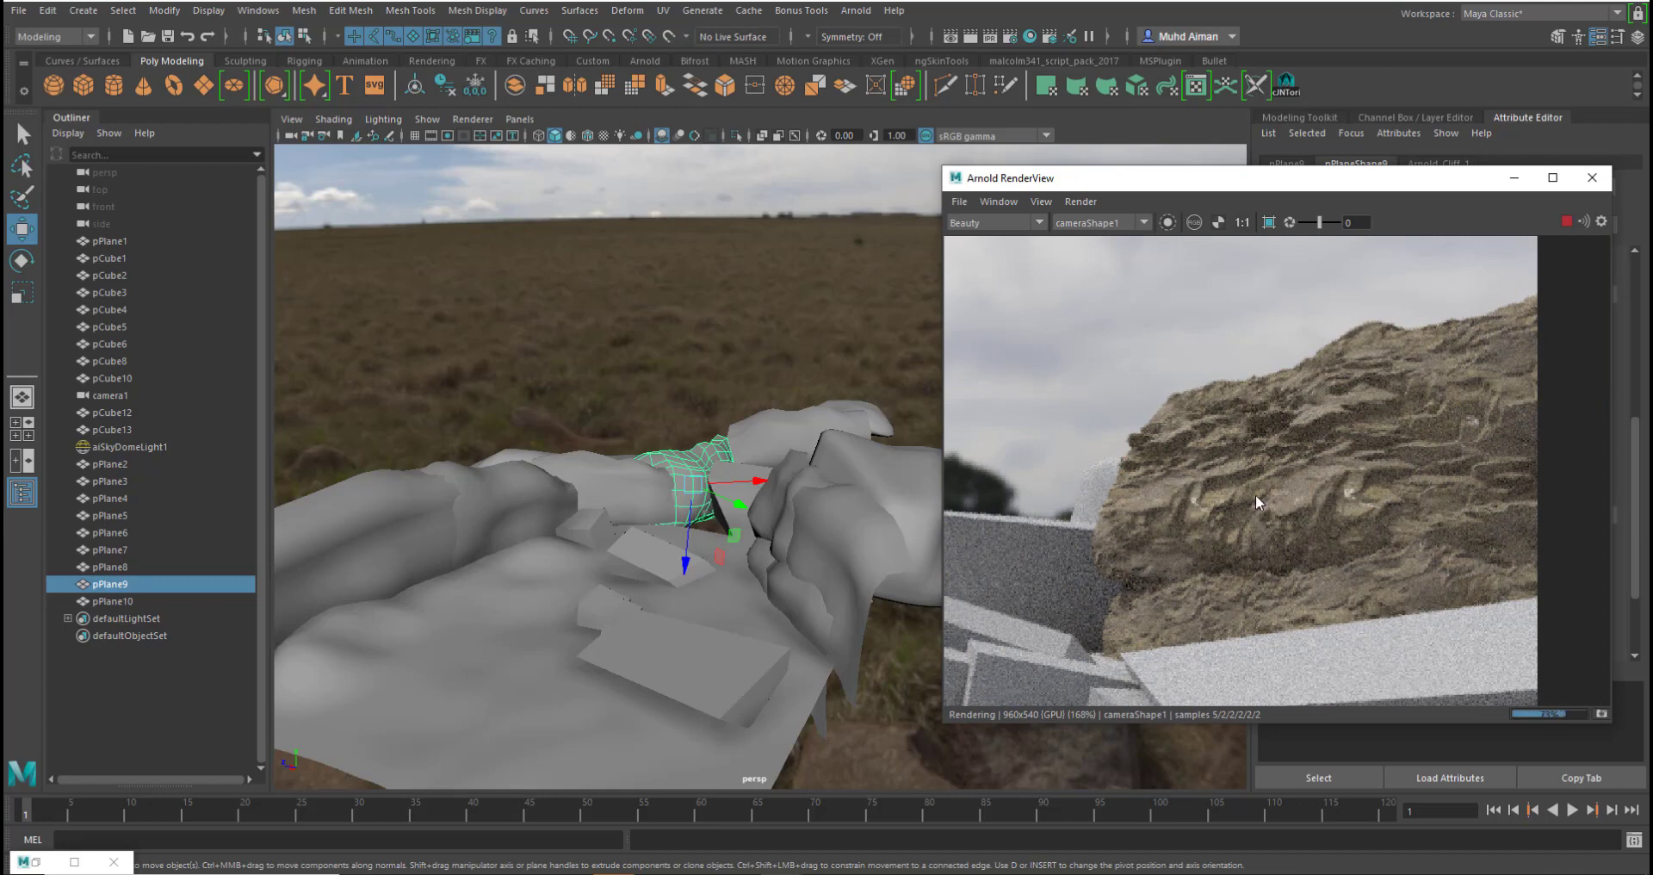
- Select pPlane7 at the end of the cliff wall, adjust its upper vertices, and return to object mode
click(758, 557)
drag(684, 599, 672, 599)
drag(758, 524, 778, 553)
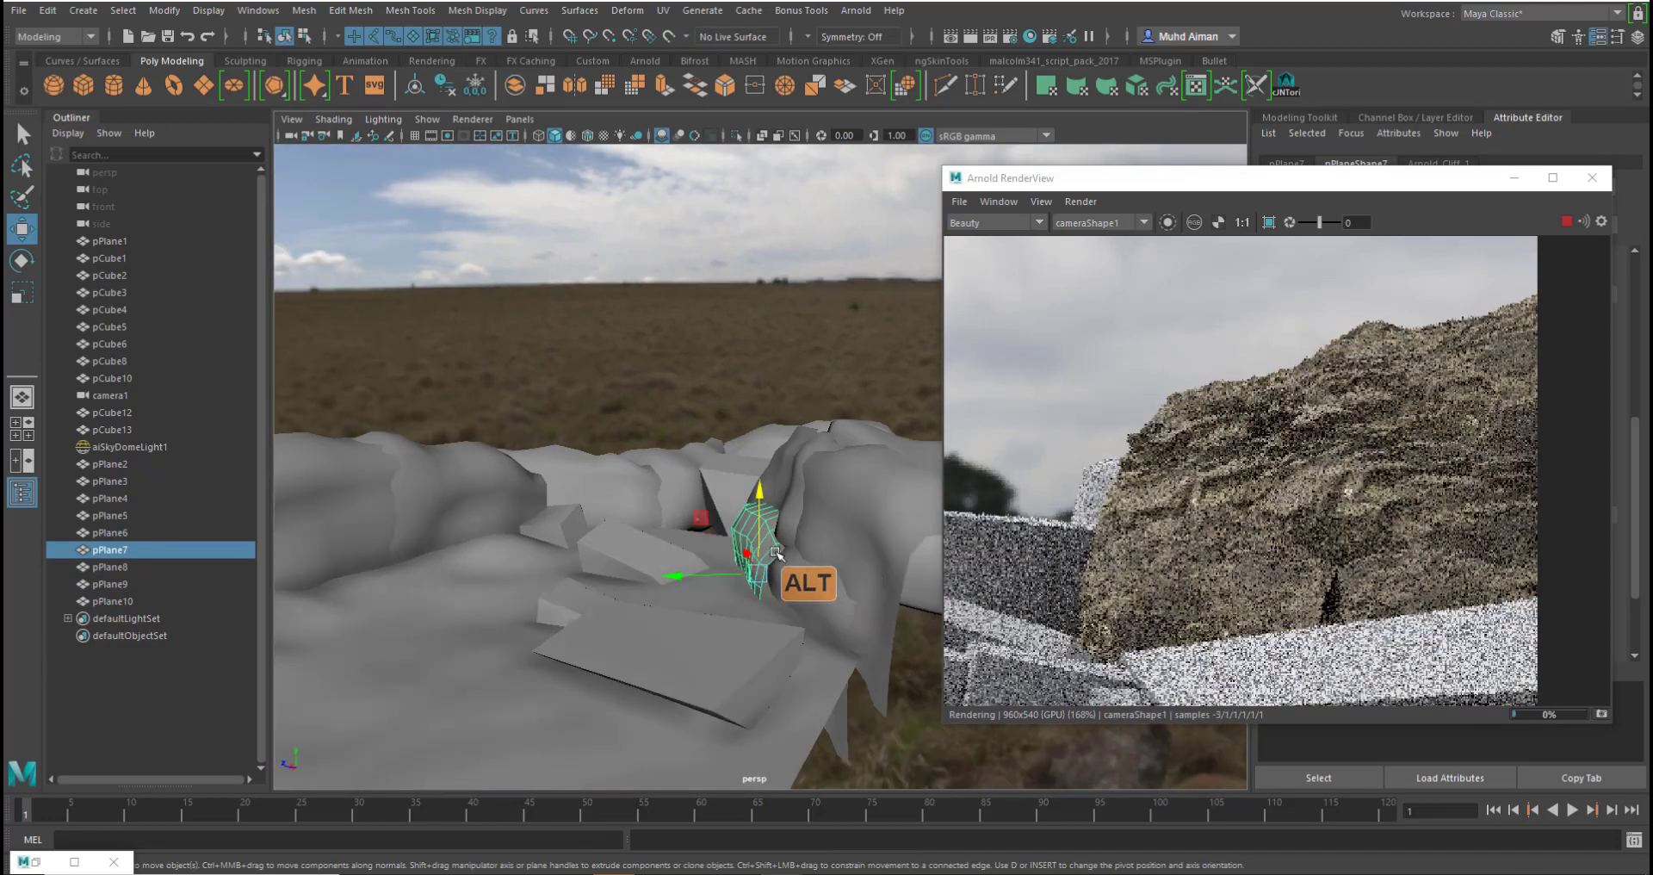
alt+right_drag(754, 521, 749, 400)
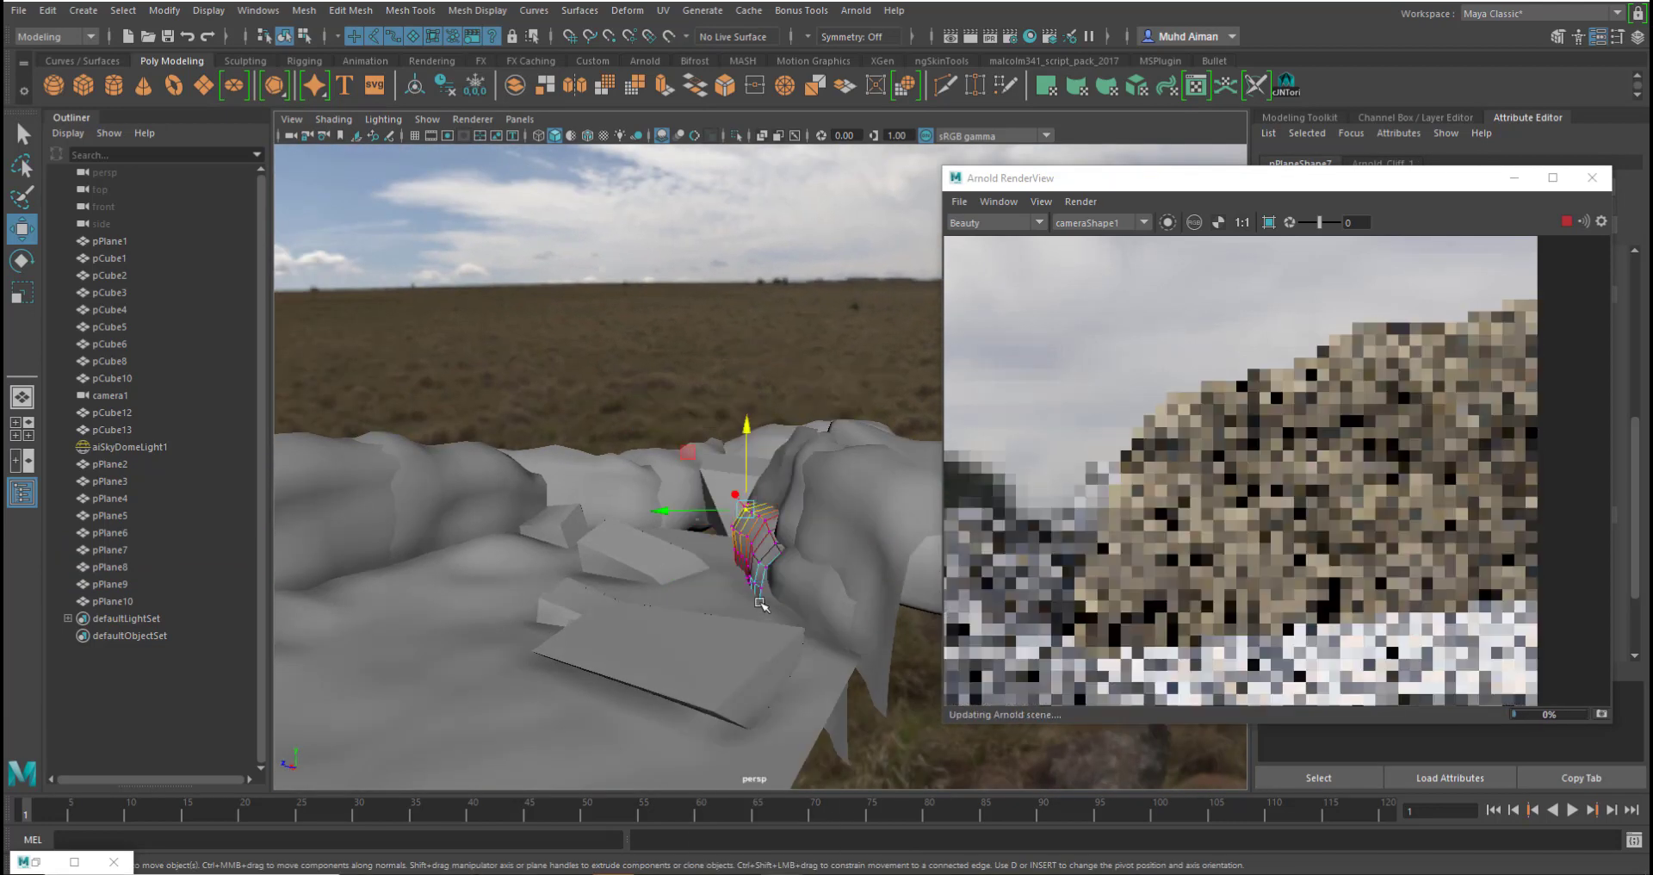
drag(688, 588, 706, 588)
alt+drag(864, 587, 926, 589)
alt+middle_drag(925, 589, 714, 598)
right_click(698, 494)
right_drag(698, 492, 770, 372)
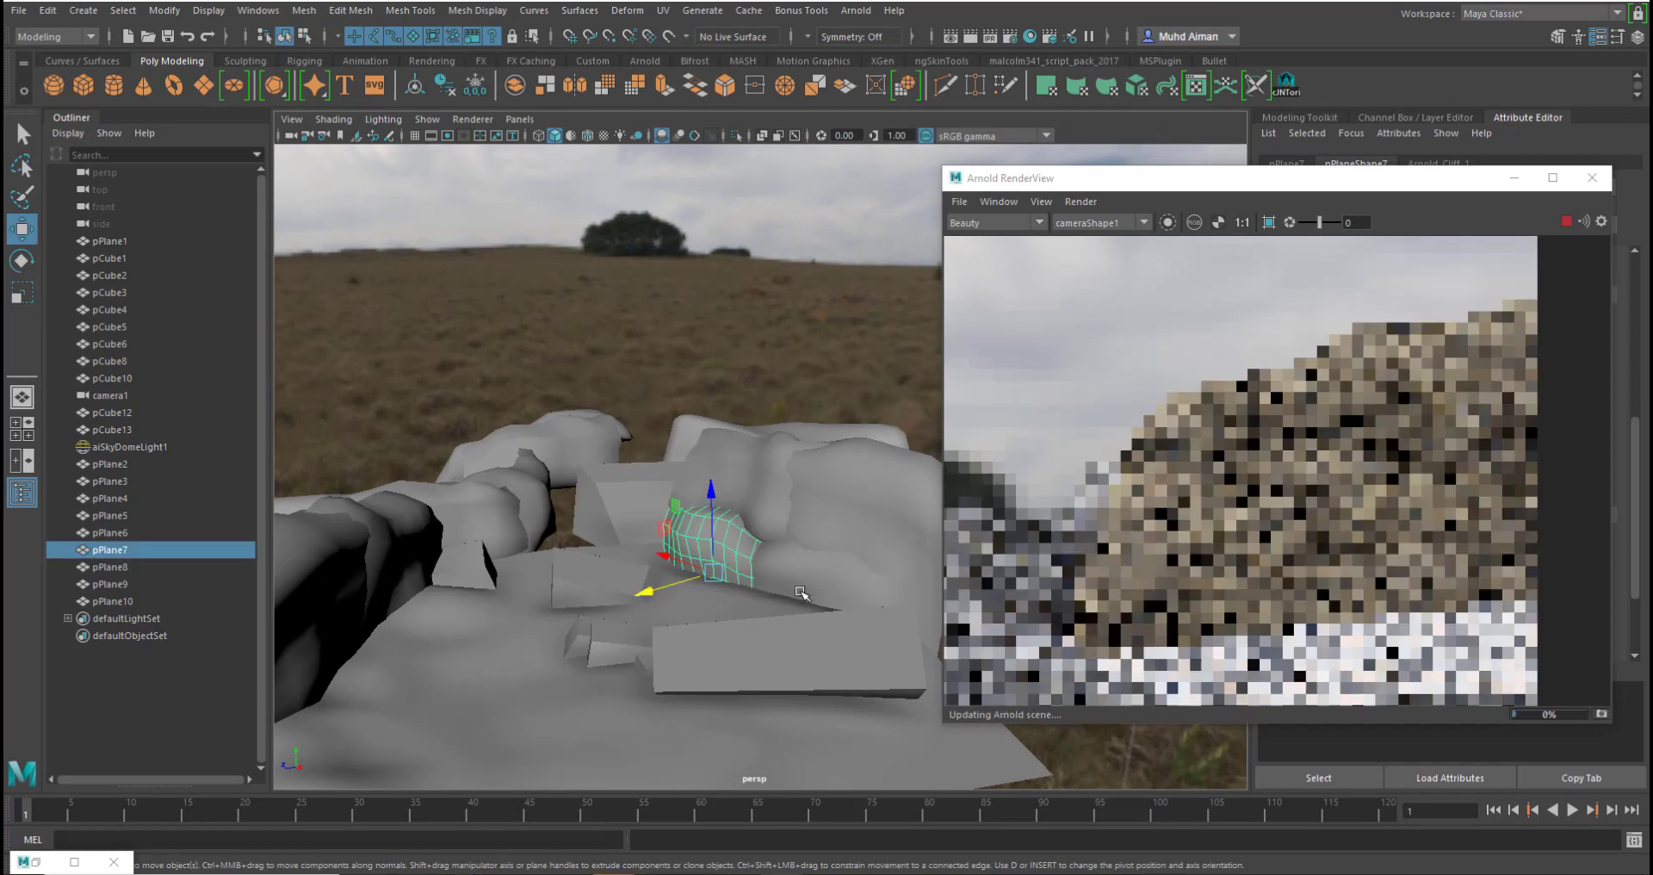
- Rotate pPlane7 so that it follows the lower end of the cliff wall behind the flat slabs
key(e)
drag(760, 564, 916, 629)
key(ctrl+z)
key(e)
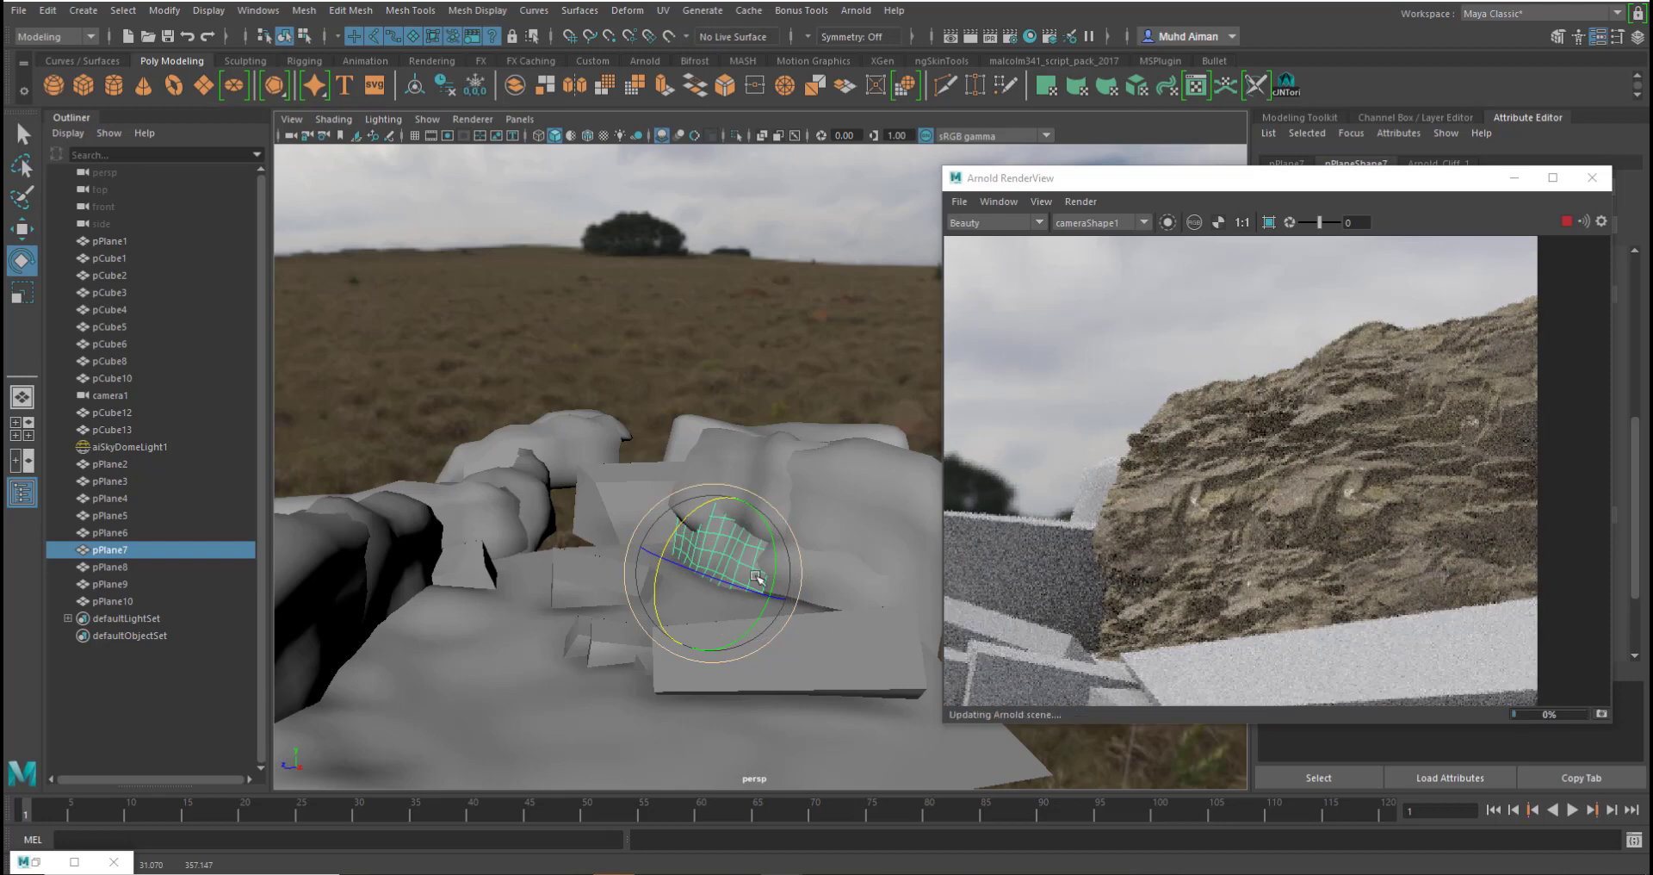
click(732, 561)
- Push pPlane7's outer-side vertices towards the cliff wall, return to object mode, and check the full render
key(w)
right_drag(720, 391, 634, 395)
click(696, 550)
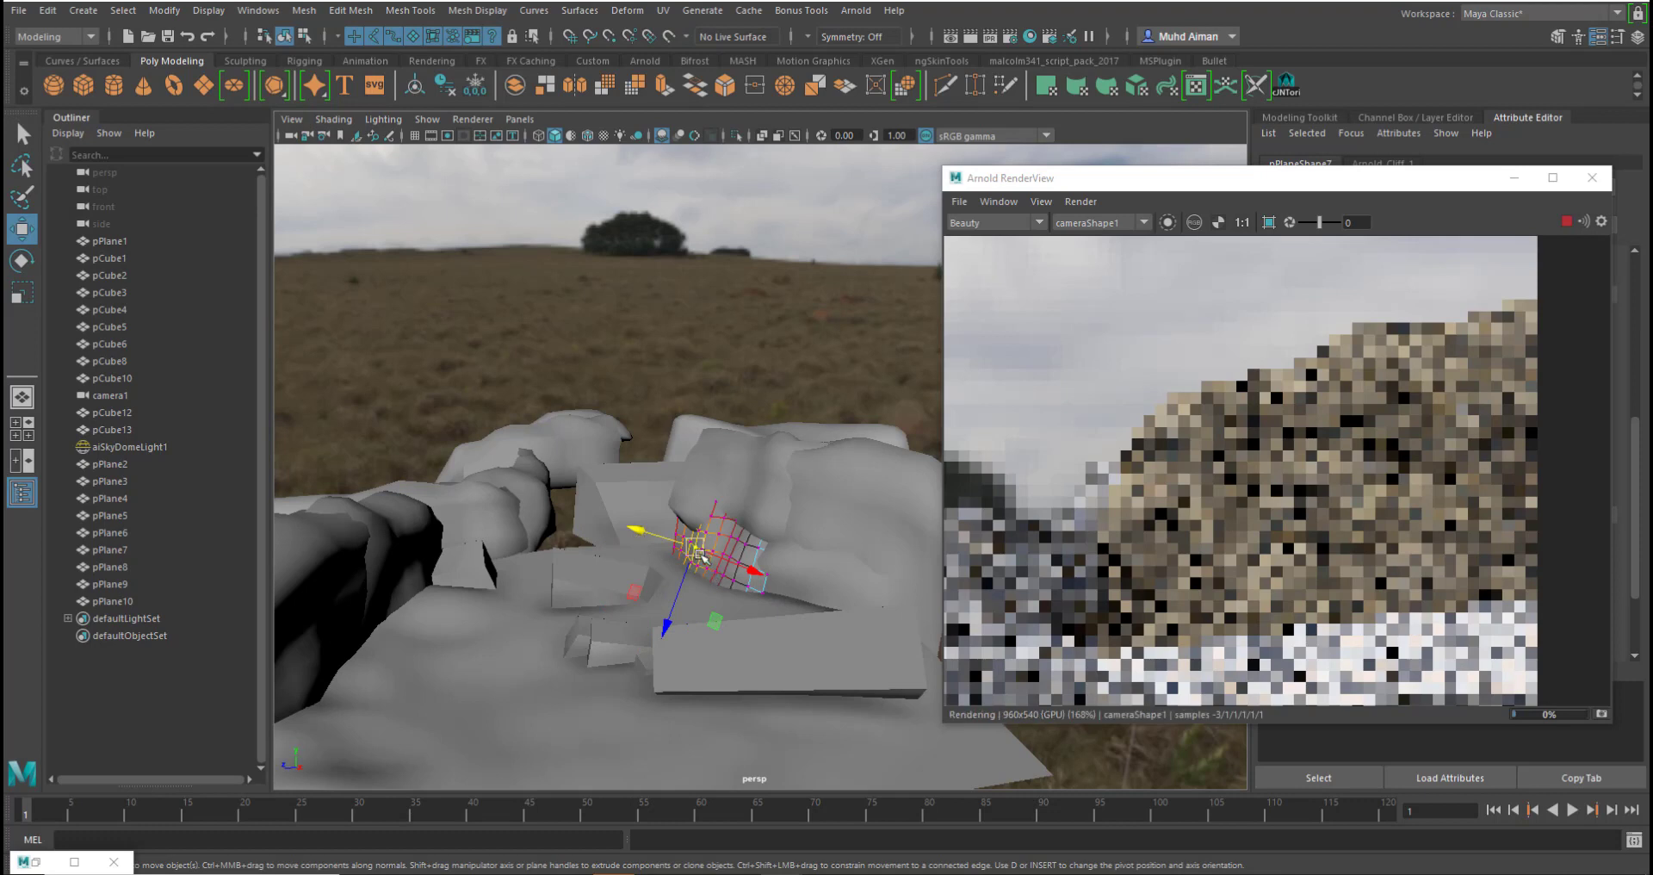
drag(701, 555, 780, 602)
right_click(708, 519)
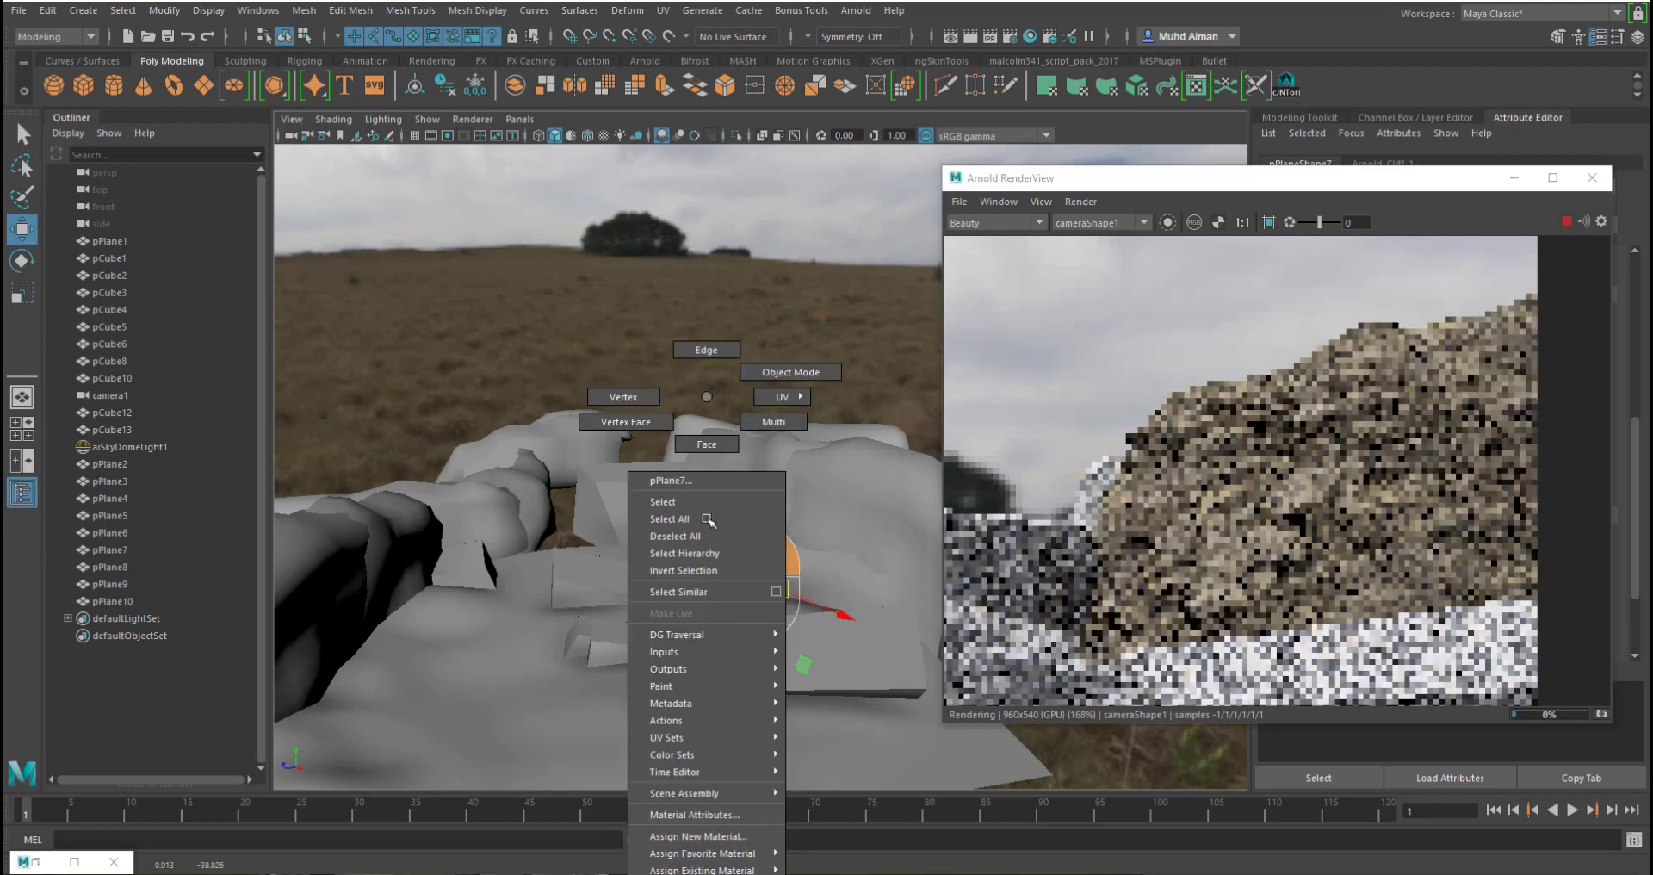
click(758, 371)
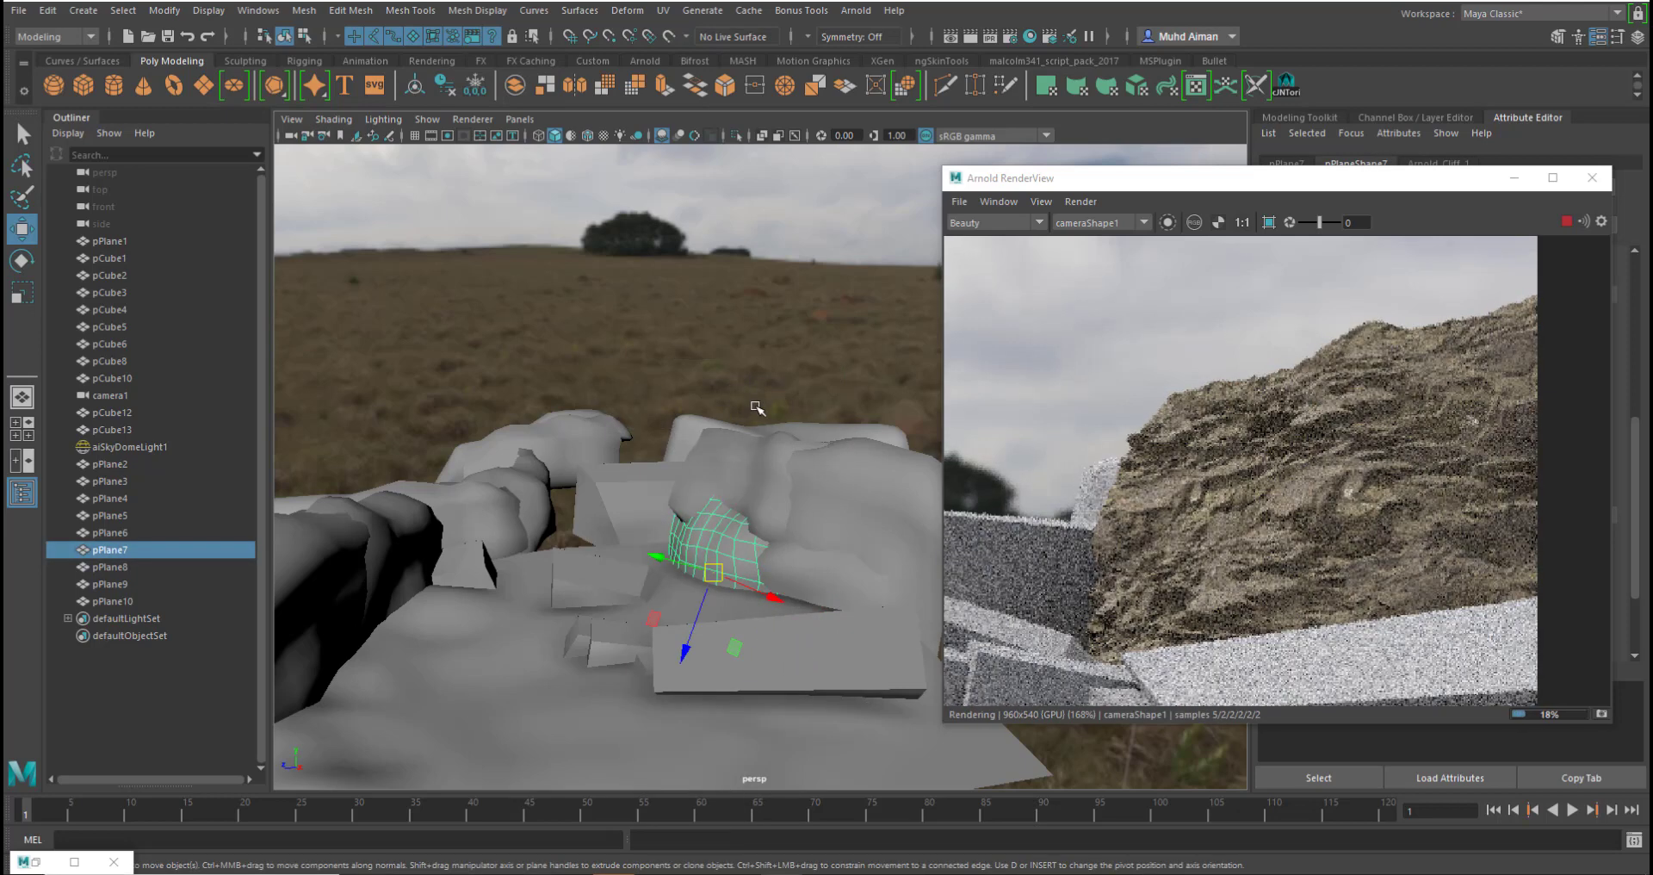
scroll(1255, 540, down, 4)
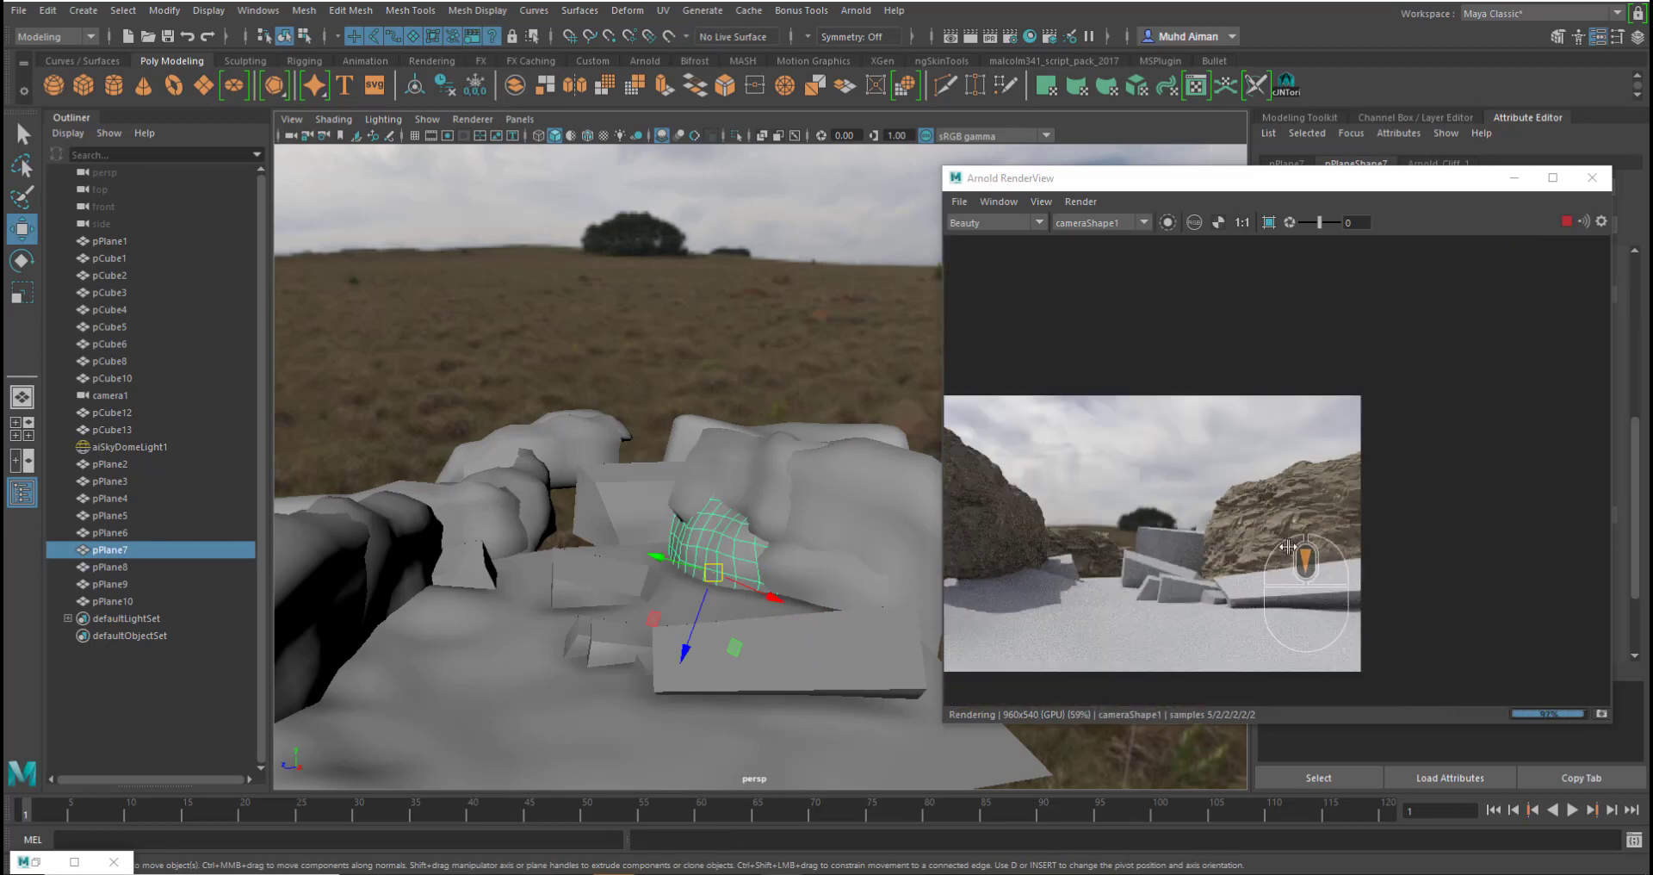
alt+middle_drag(1220, 527, 1351, 498)
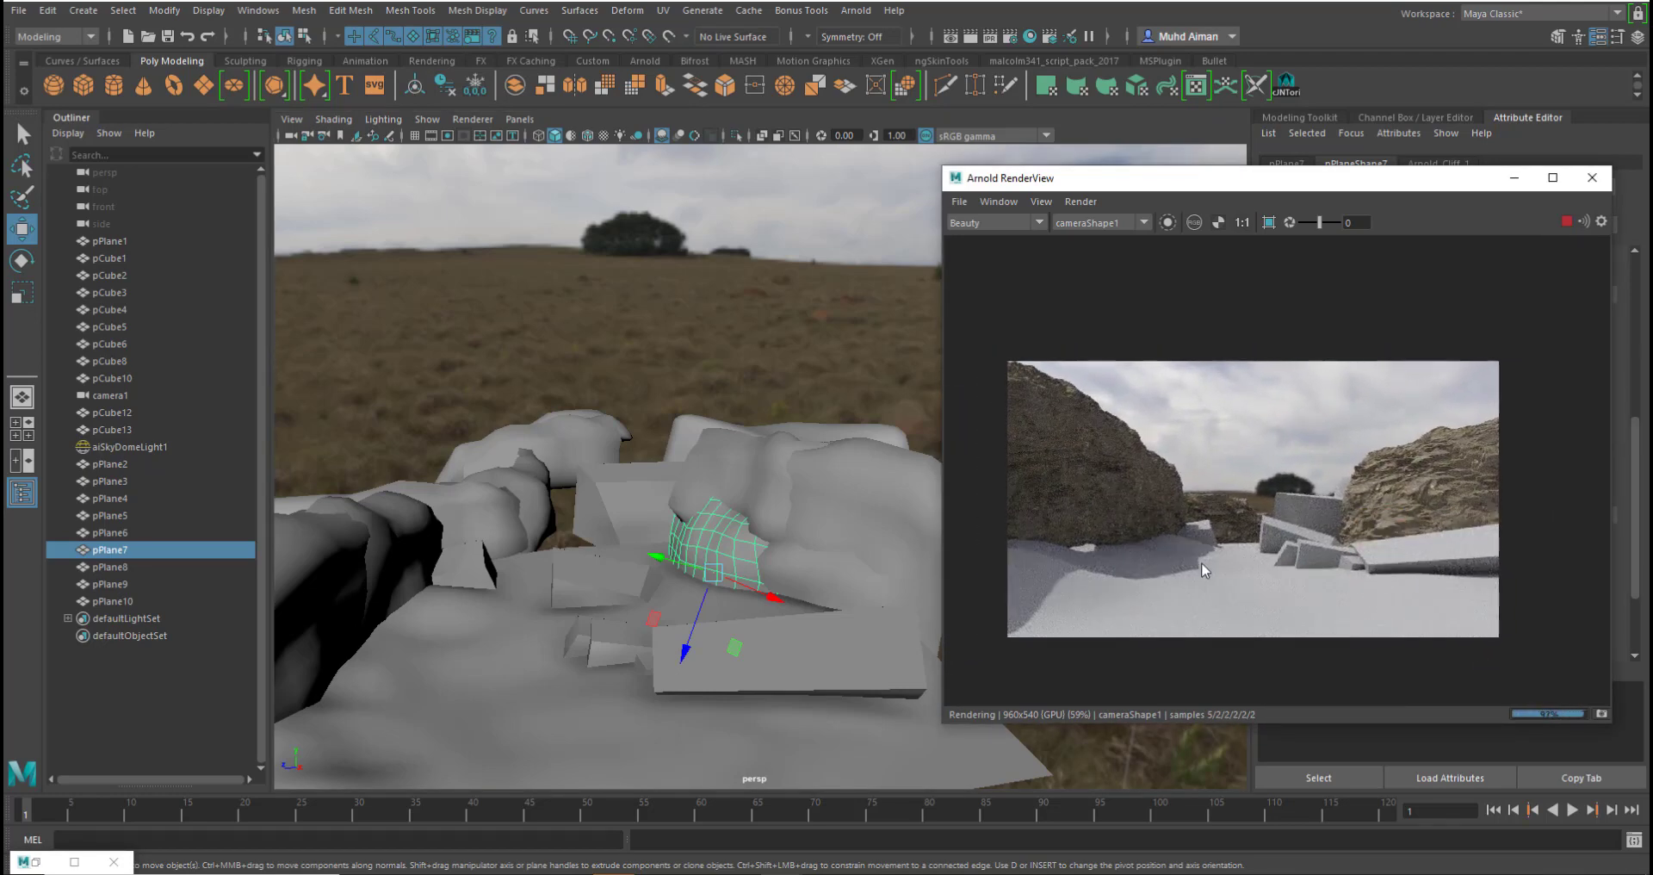